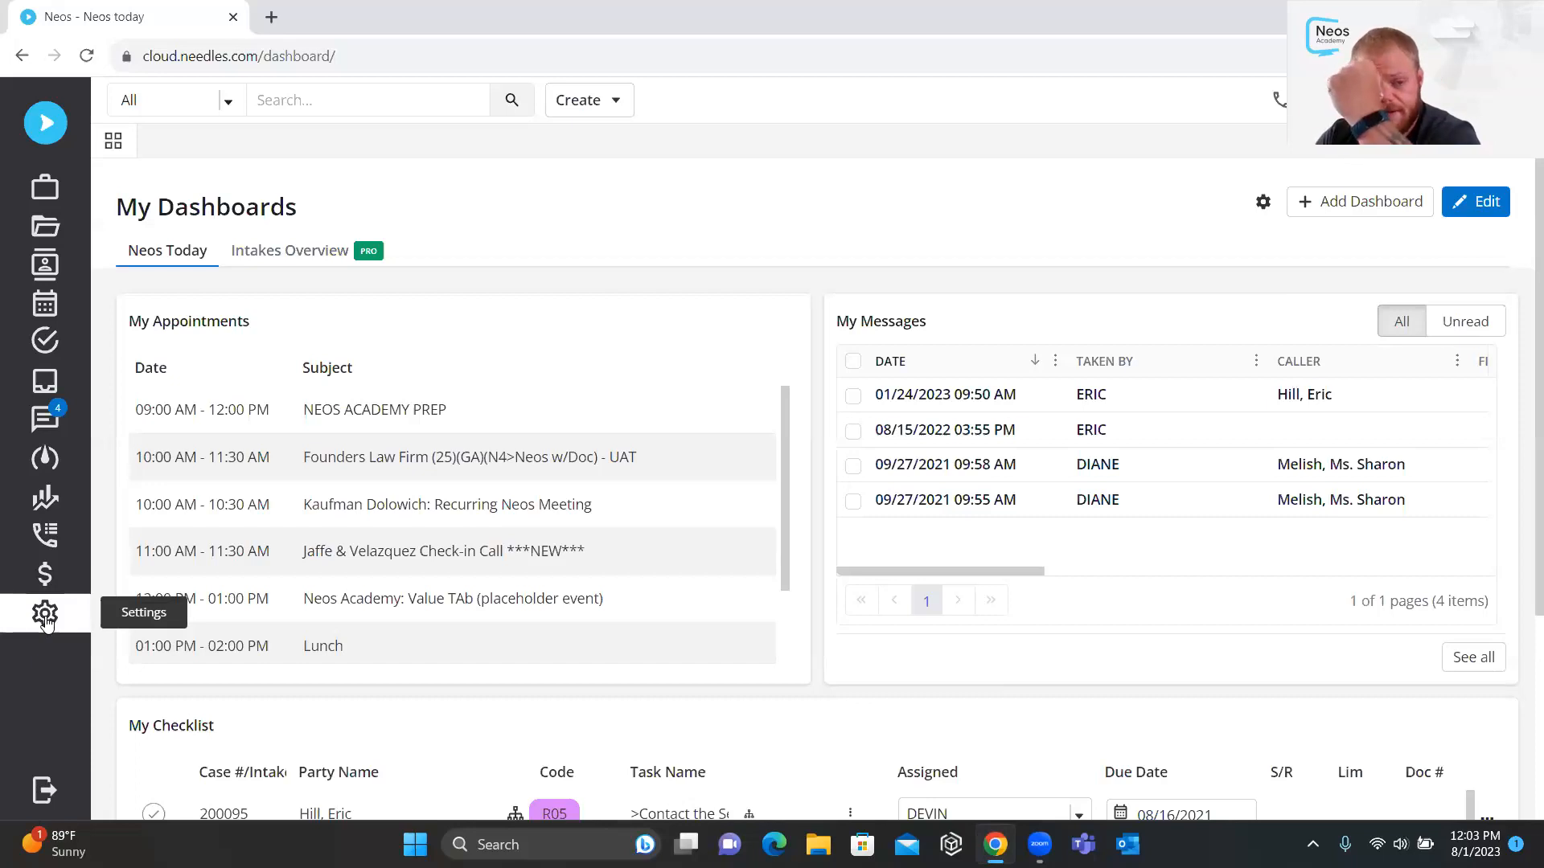
Open the Permission Groups settings and select the Attorney Role group
click(45, 615)
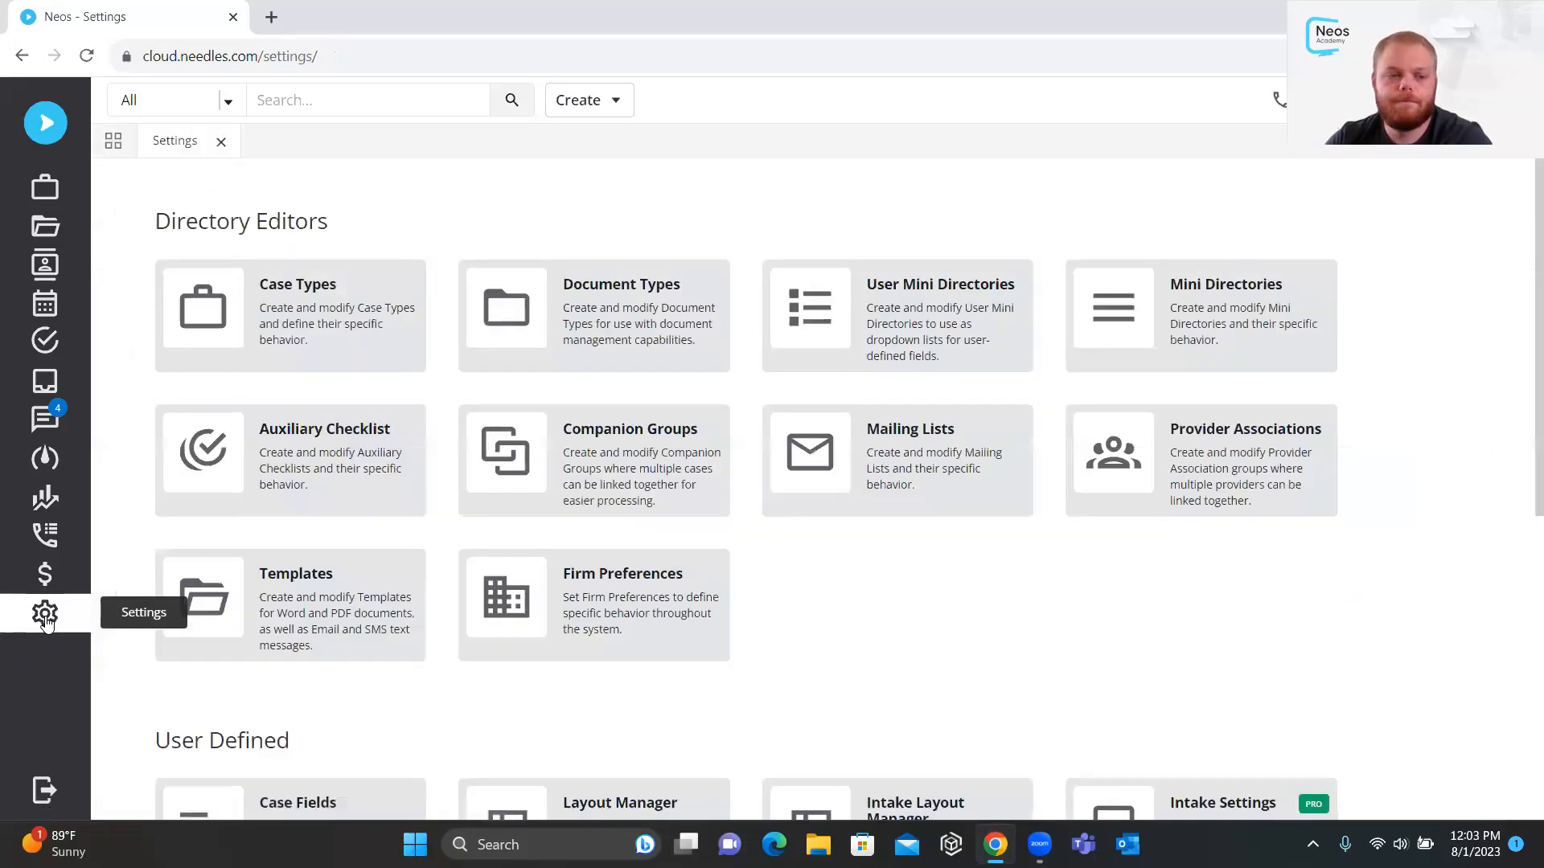
scroll(217, 575, down, 1)
scroll(213, 566, down, 6)
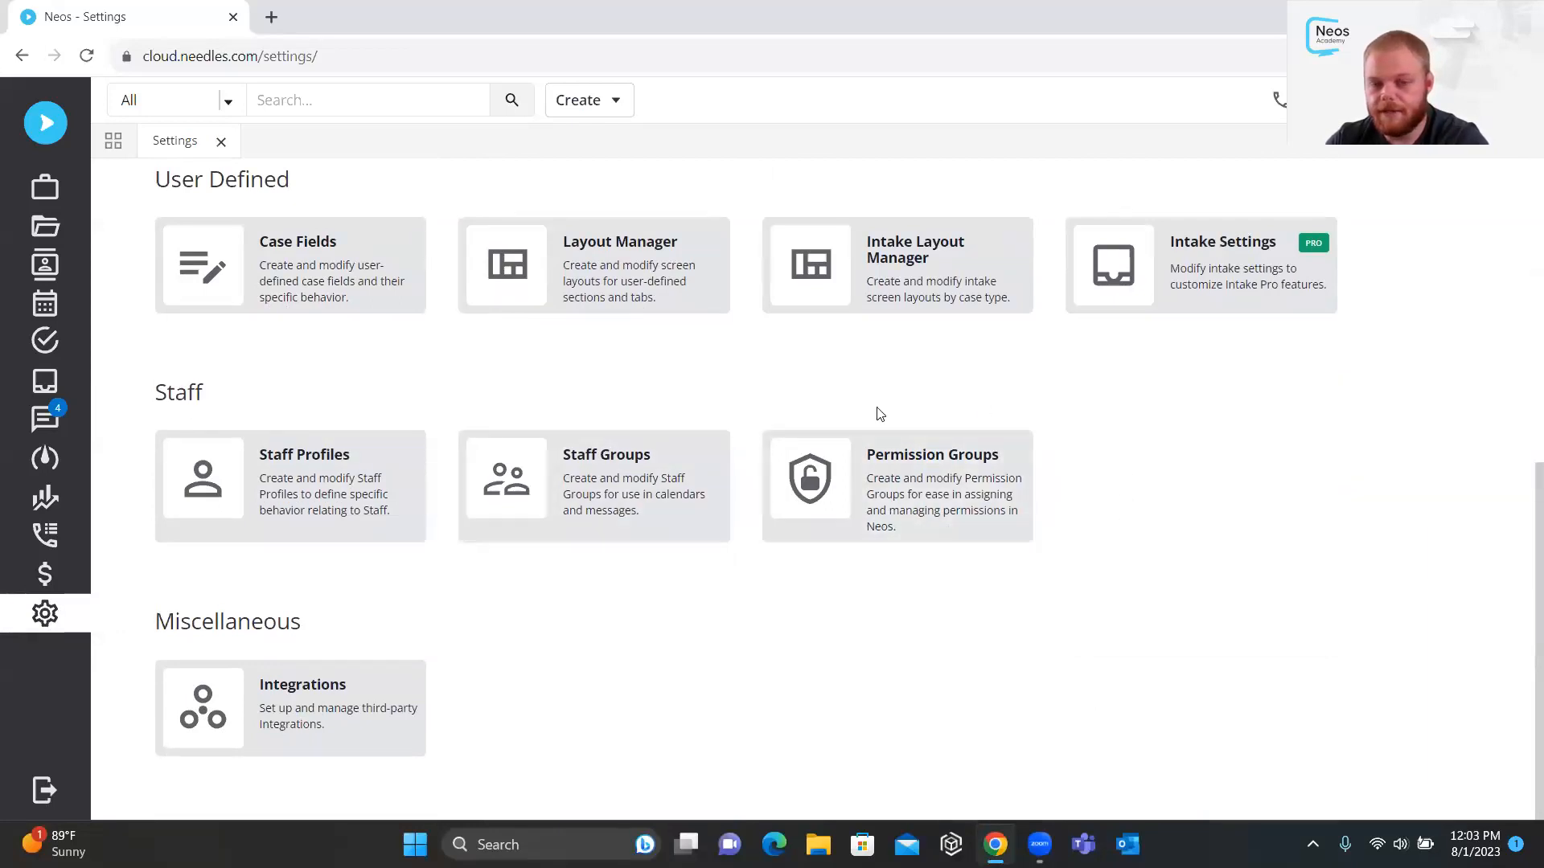
click(861, 483)
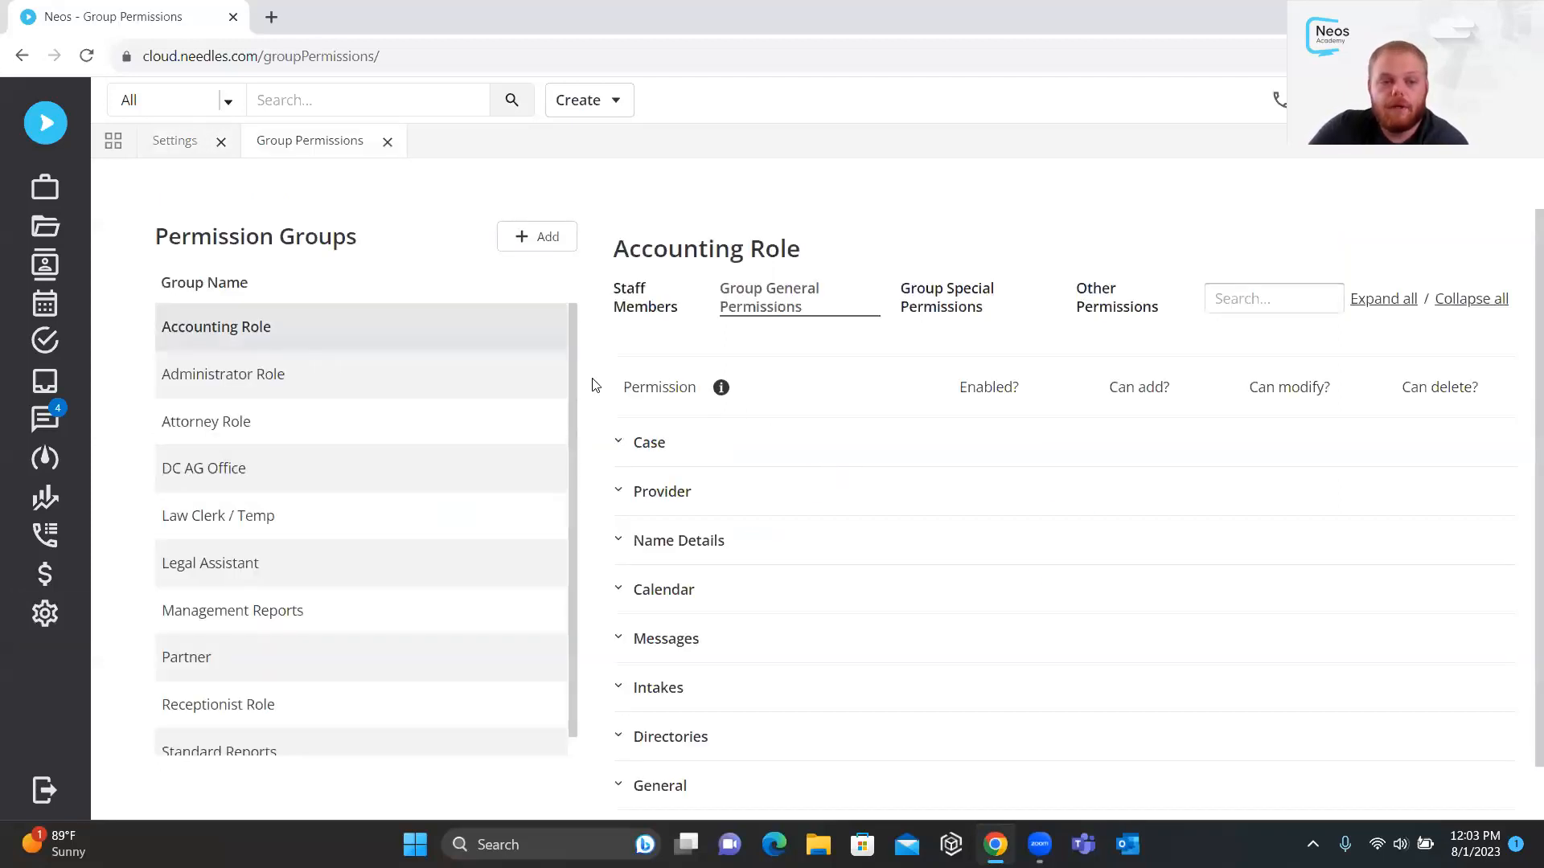
click(244, 423)
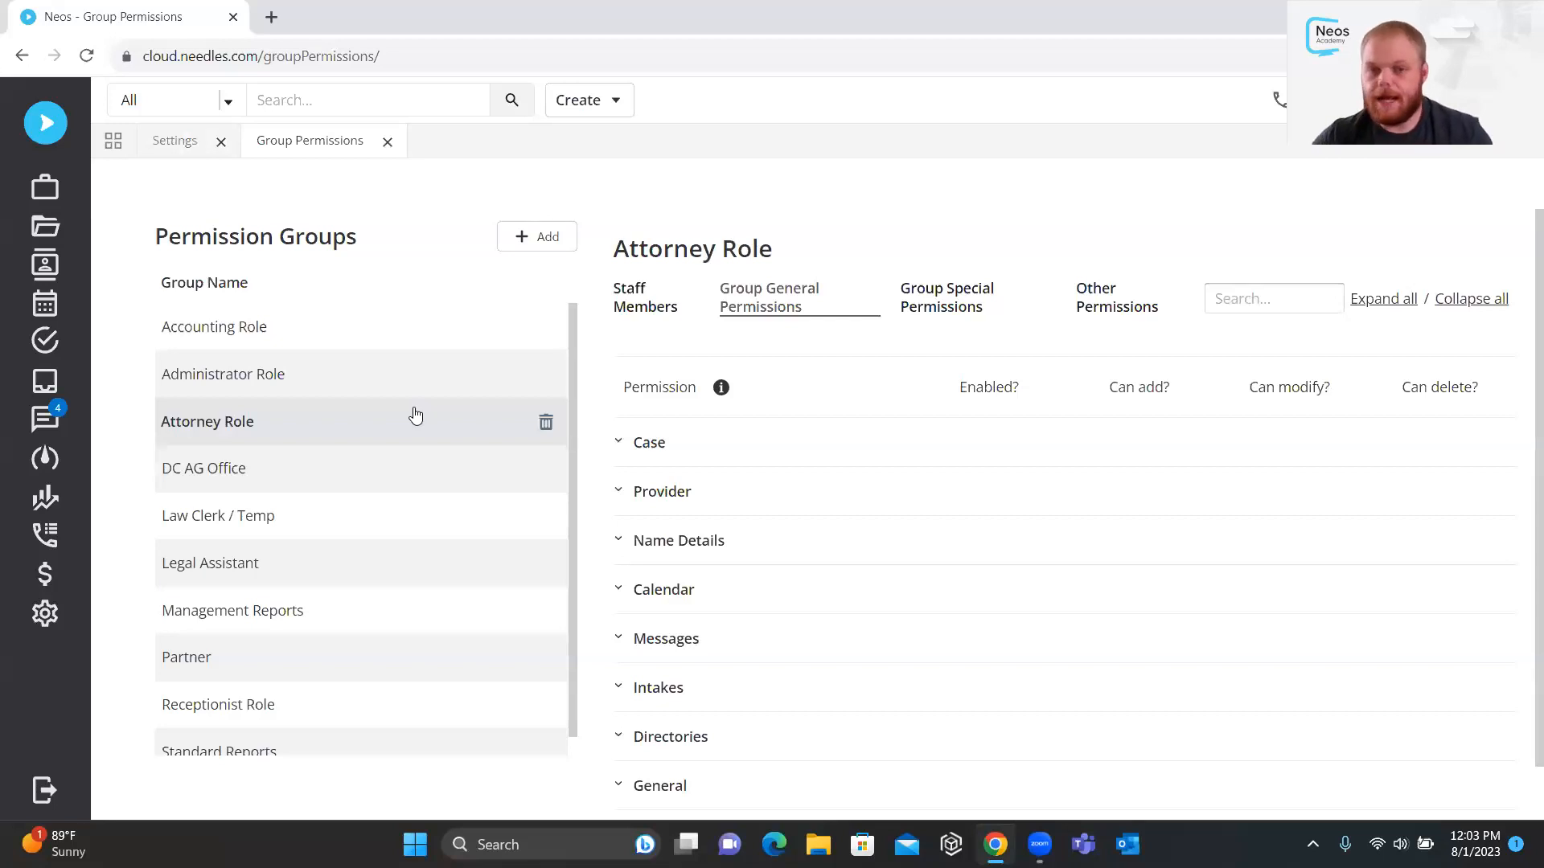
Expand the Case general permissions of the Attorney Role and review the Value Tab's Enabled, Can add, Can modify and Can delete rights
click(620, 443)
scroll(639, 503, down, 15)
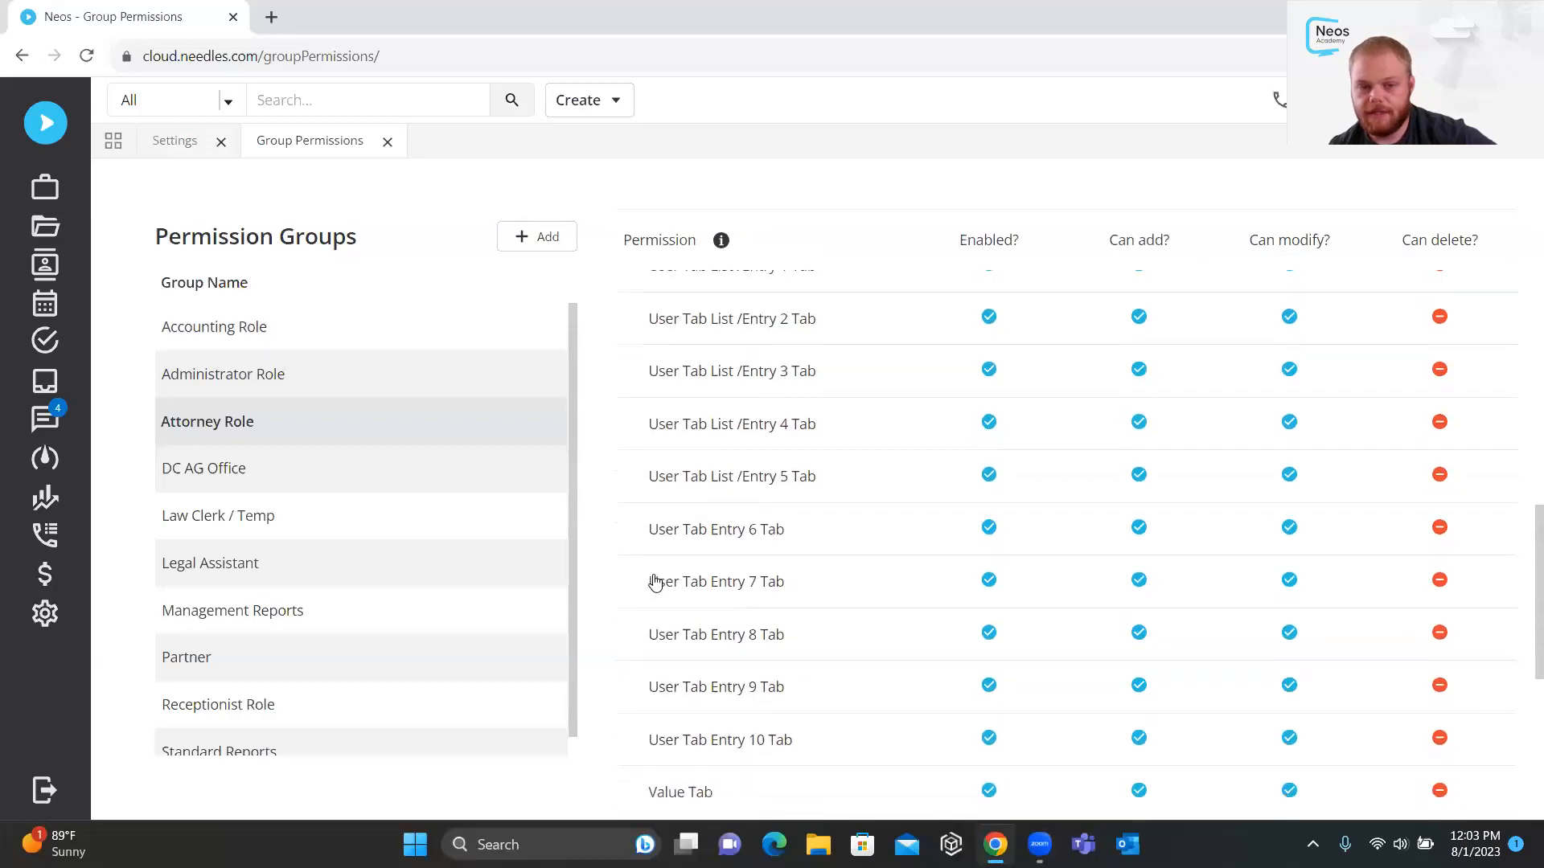
drag(644, 615, 710, 624)
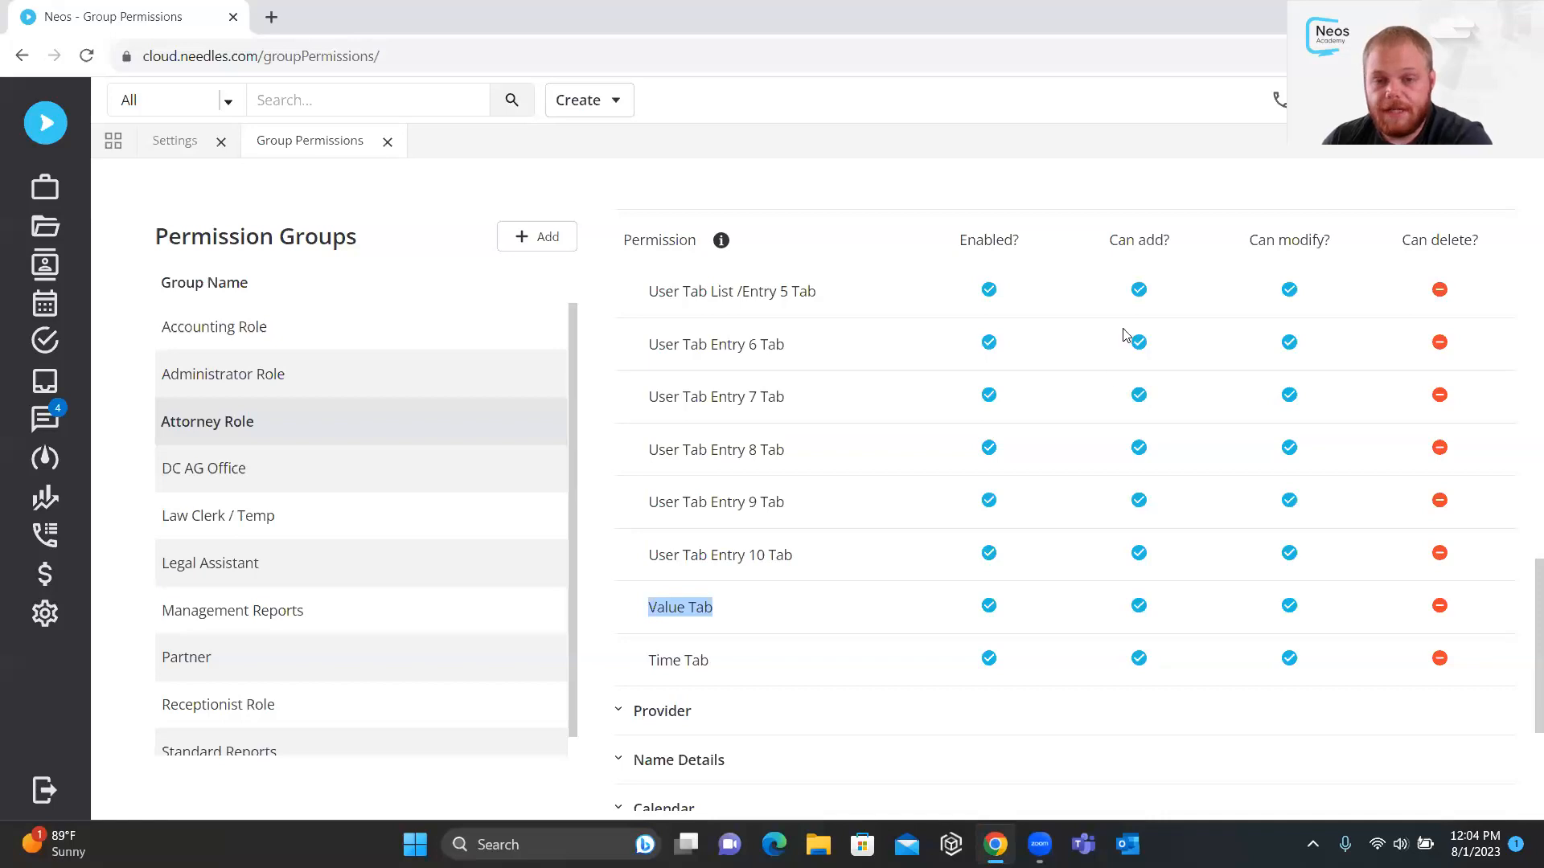
drag(959, 245, 1479, 254)
click(1262, 167)
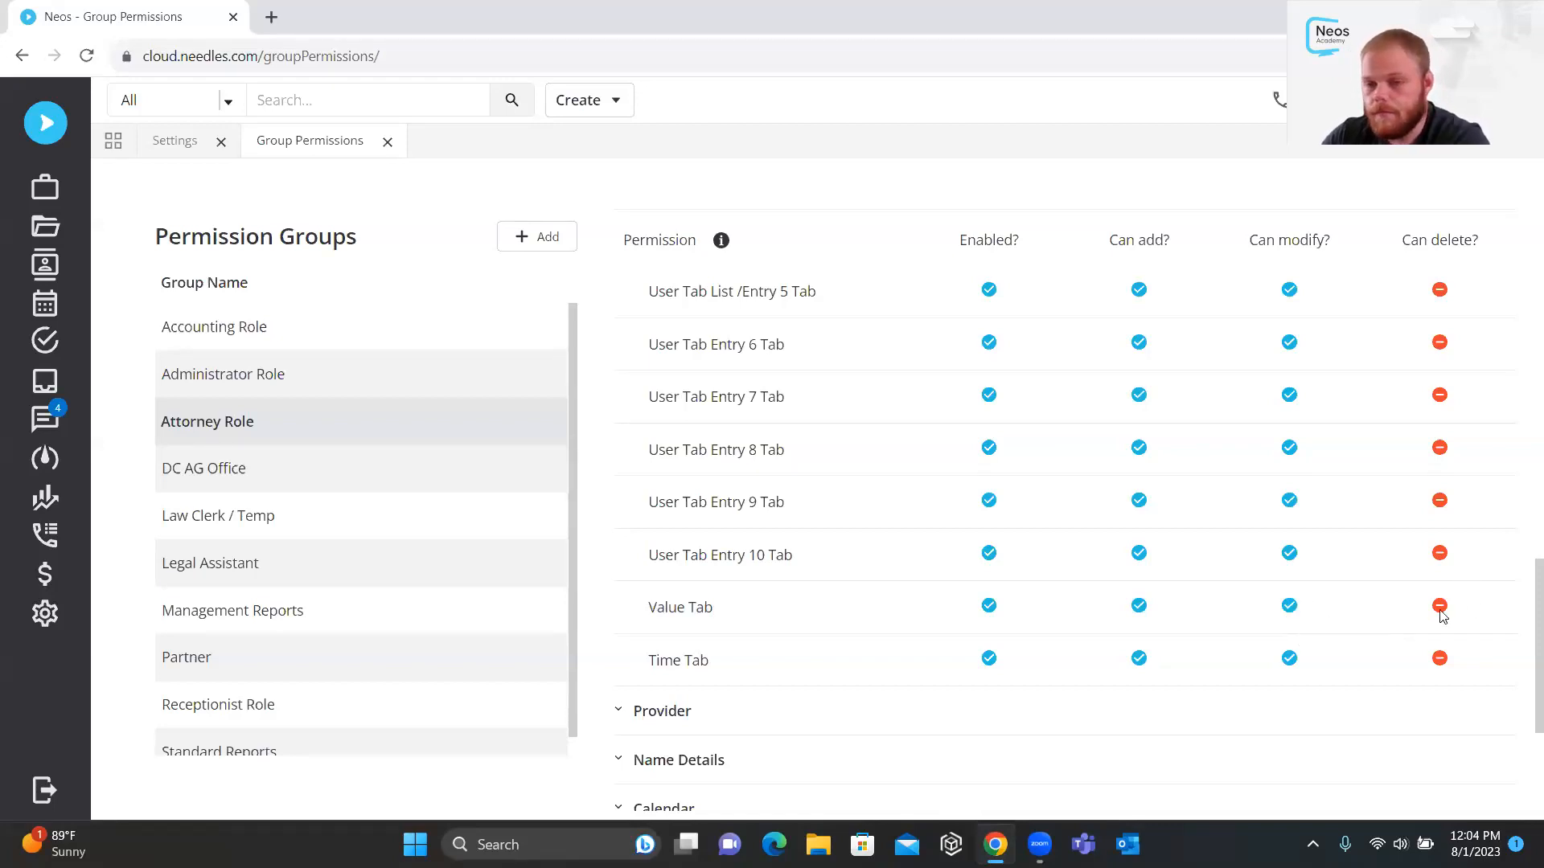
Examine the Can delete right for the Value Tab in the Attorney Role, and collapse the Case permissions
drag(1403, 241, 1484, 247)
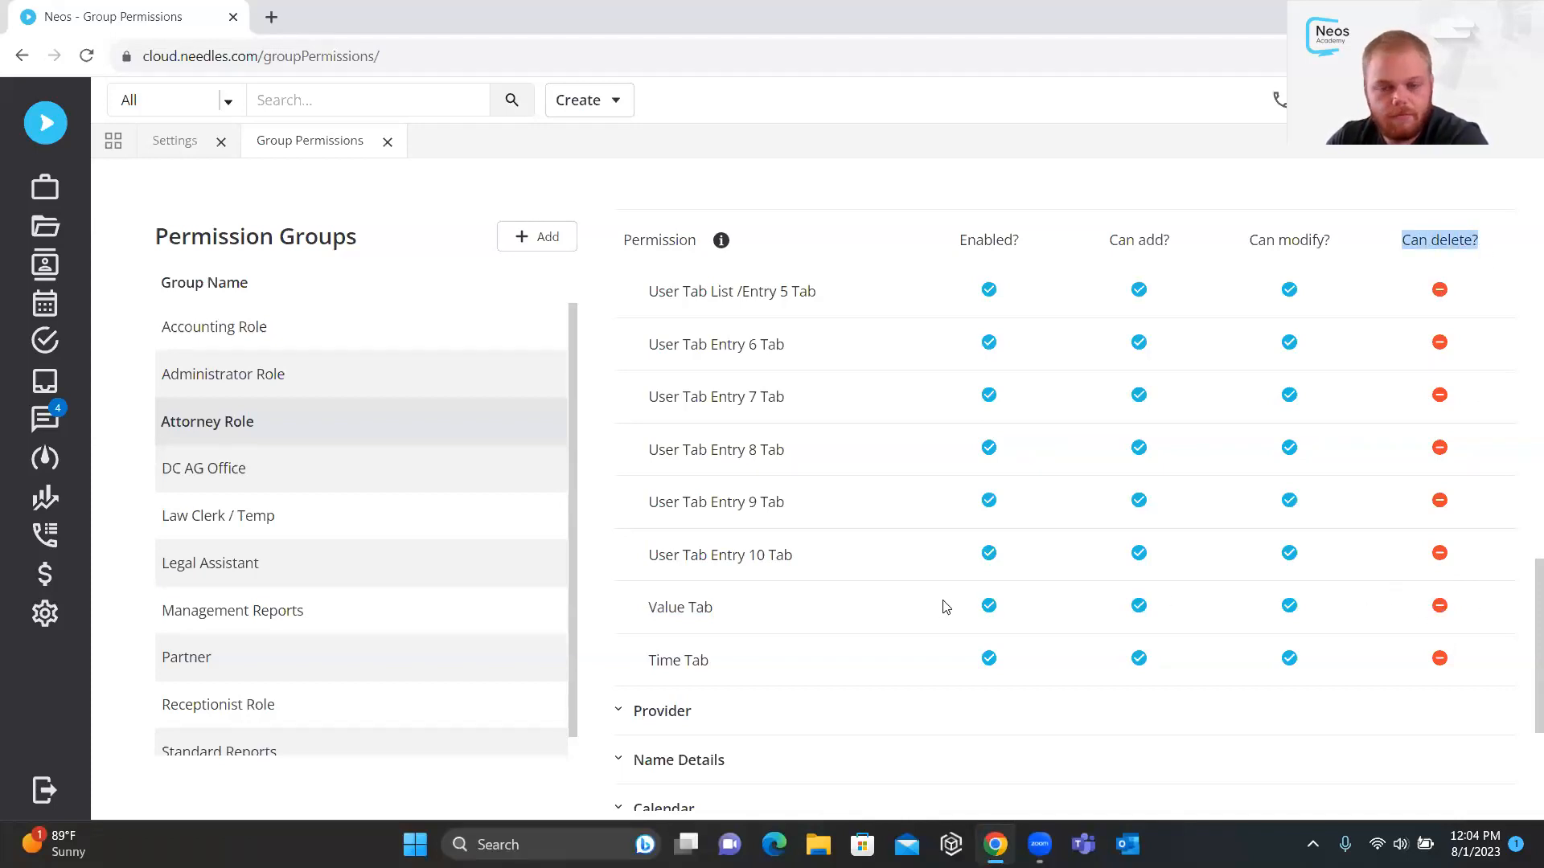
drag(756, 610, 617, 607)
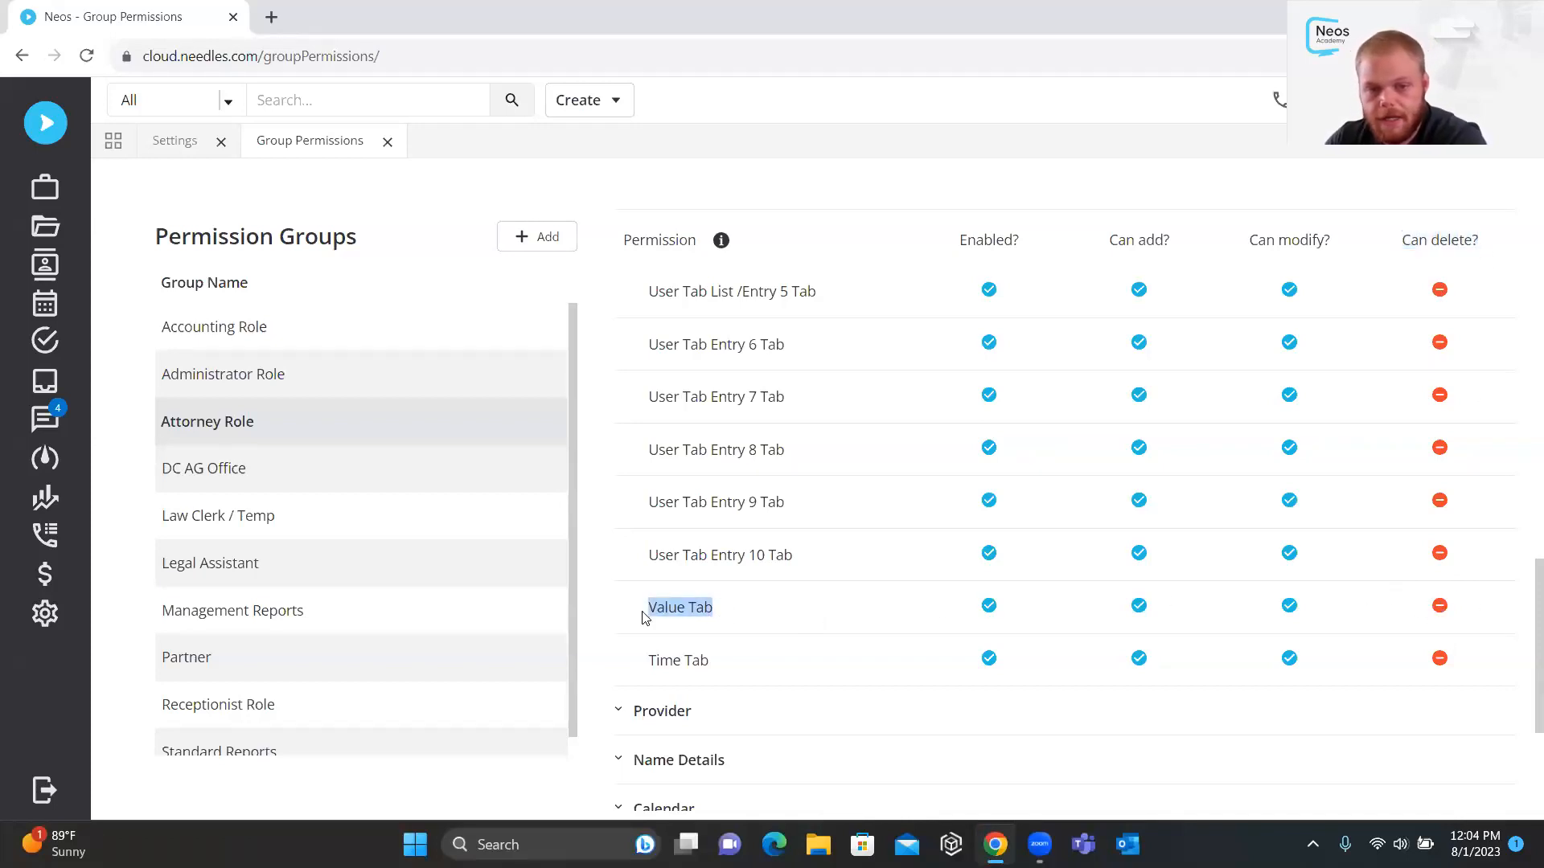
click(619, 617)
drag(648, 607, 726, 620)
mouse_move(989, 617)
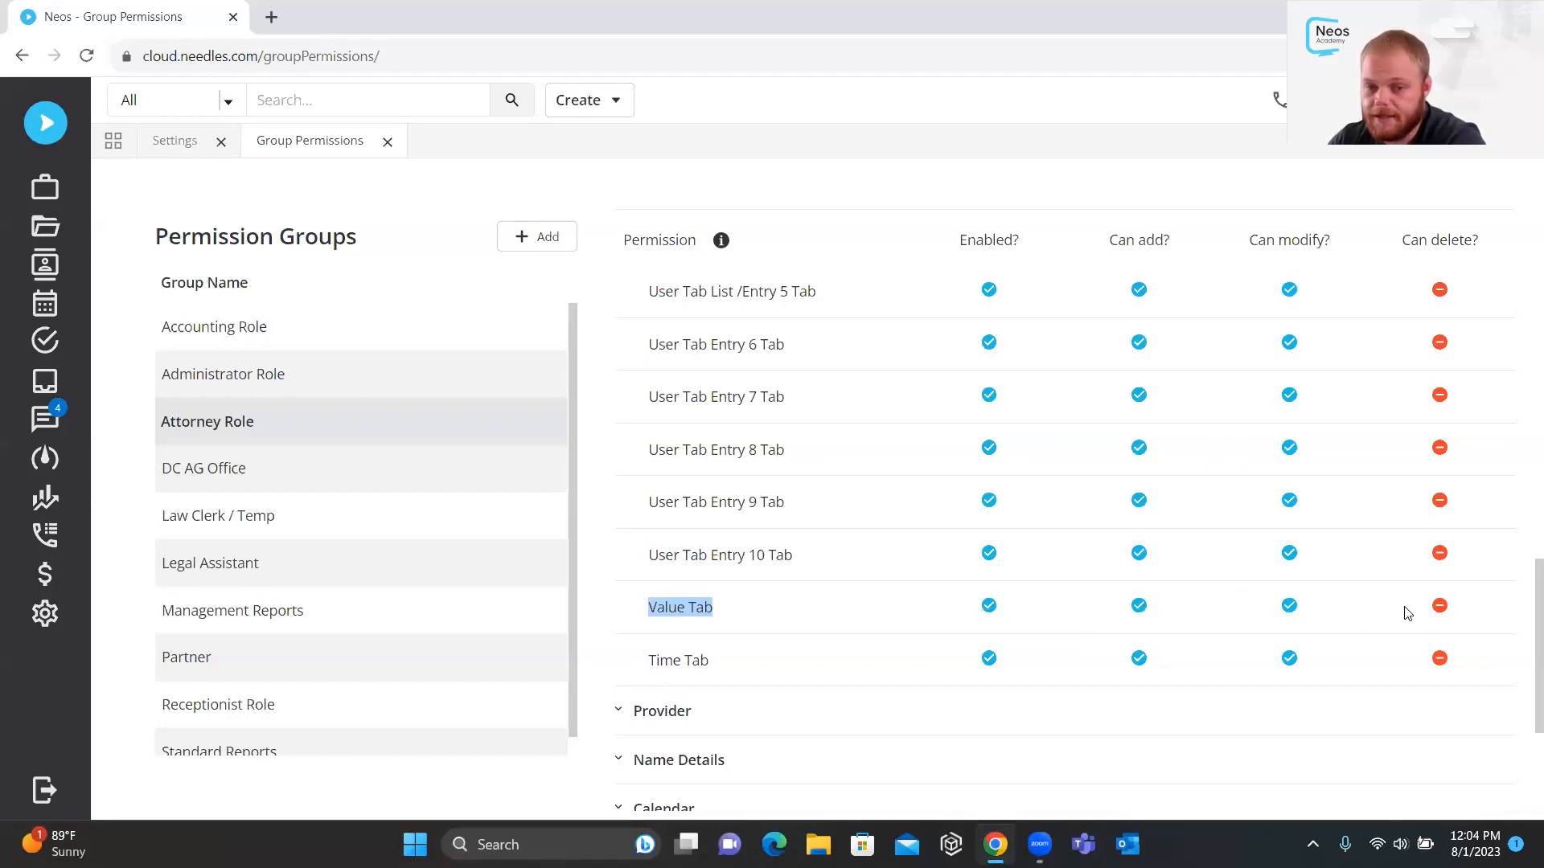
click(630, 603)
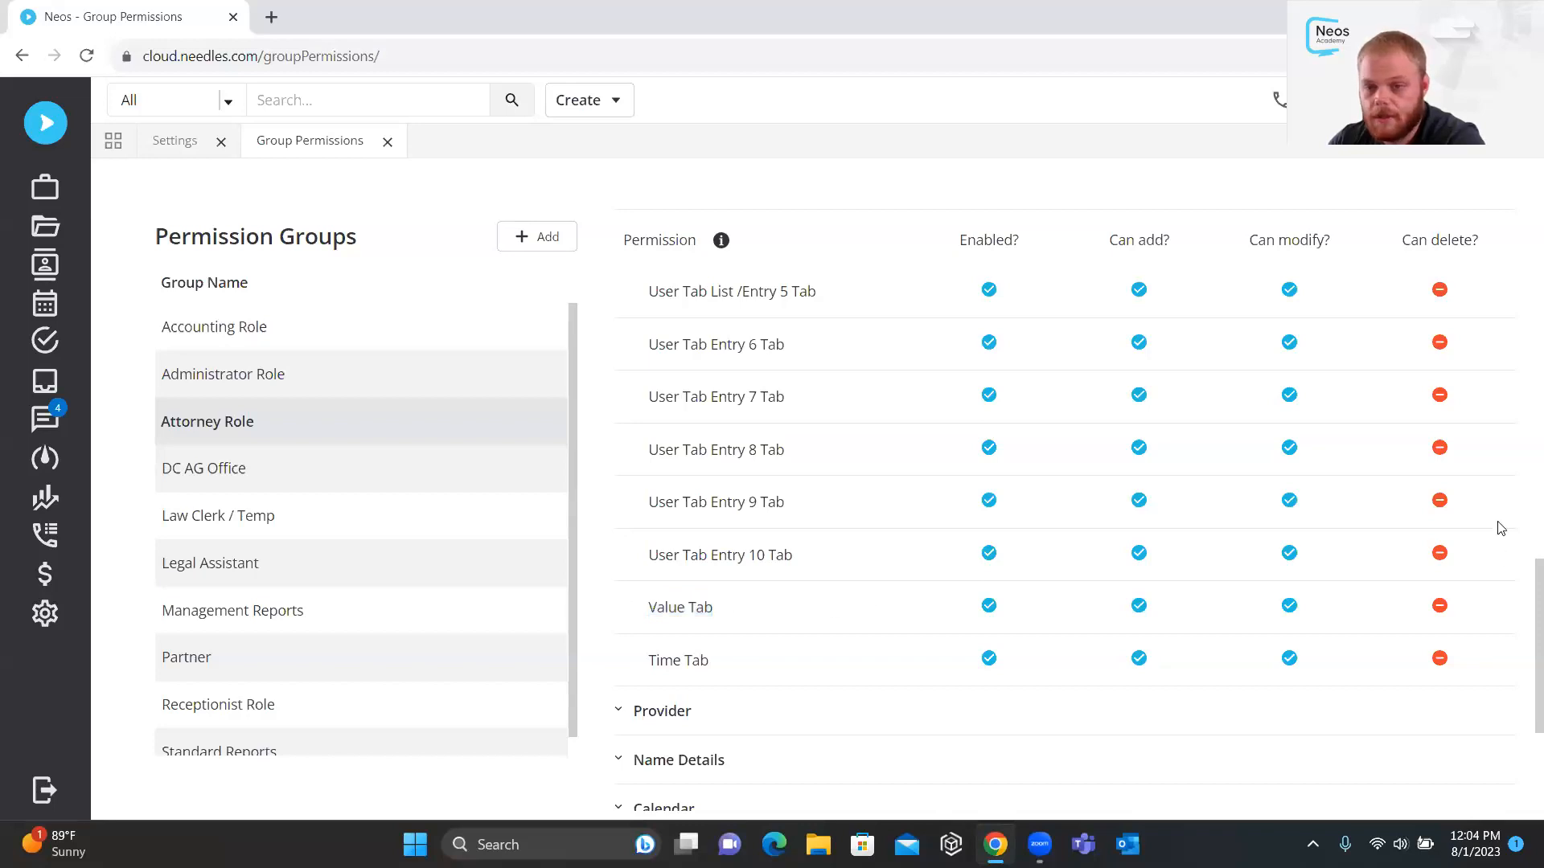
drag(1399, 240, 1502, 258)
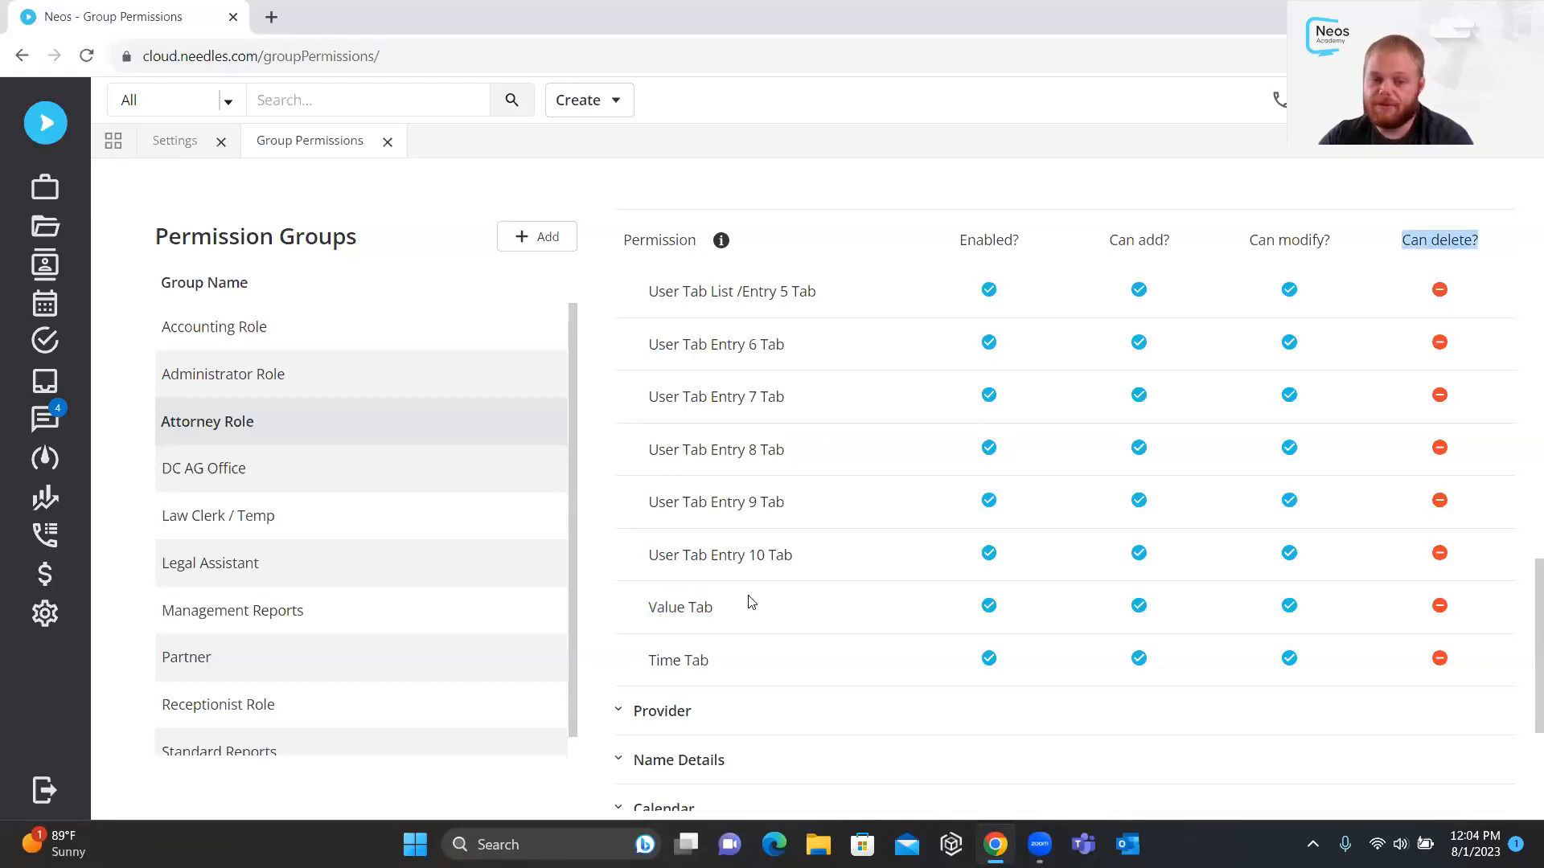
click(611, 588)
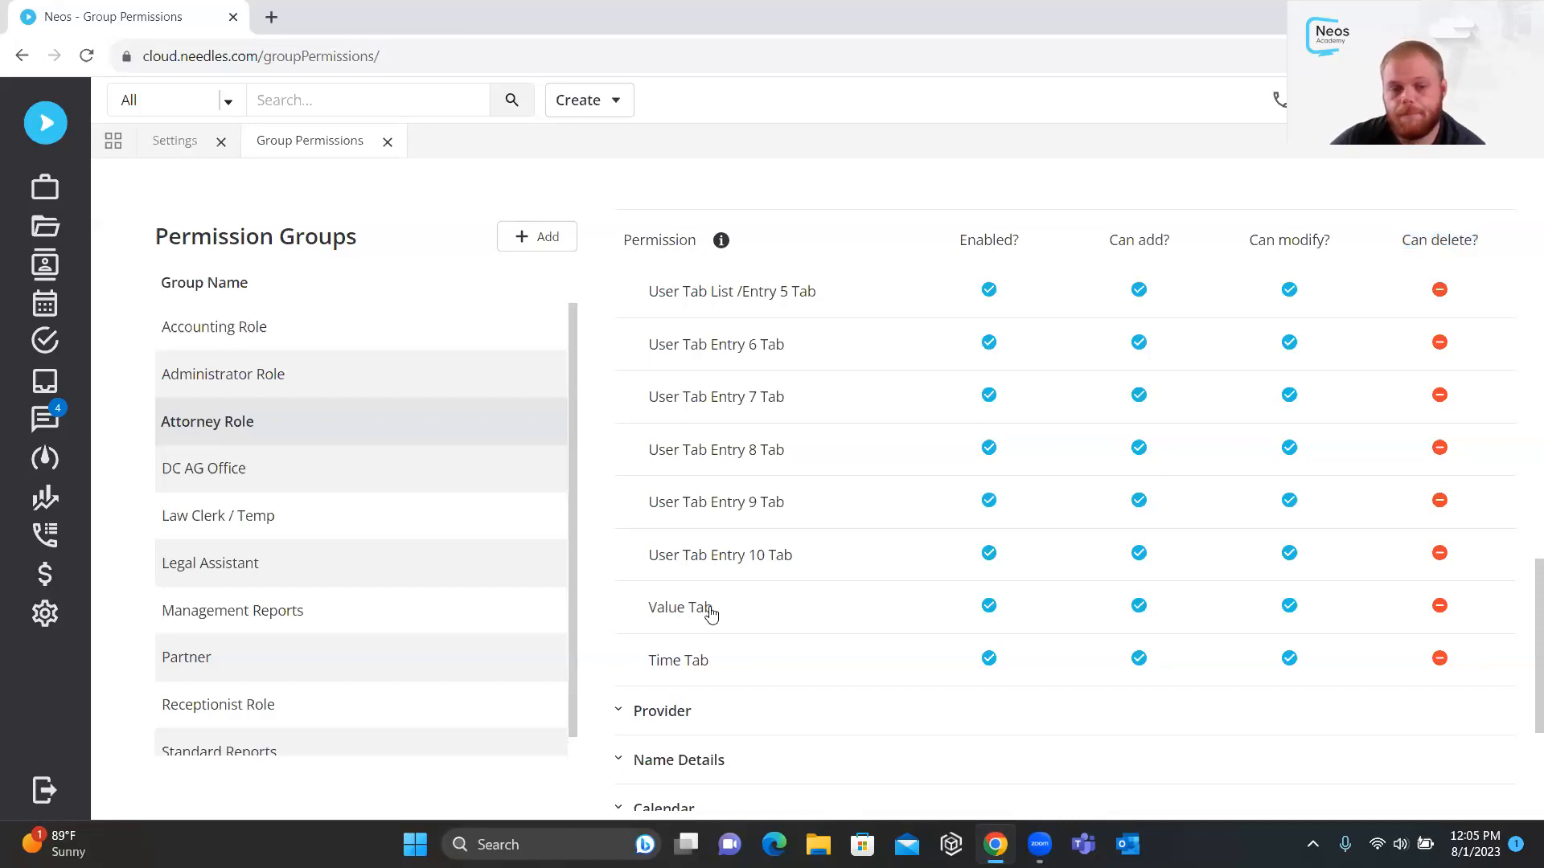
drag(722, 615, 641, 614)
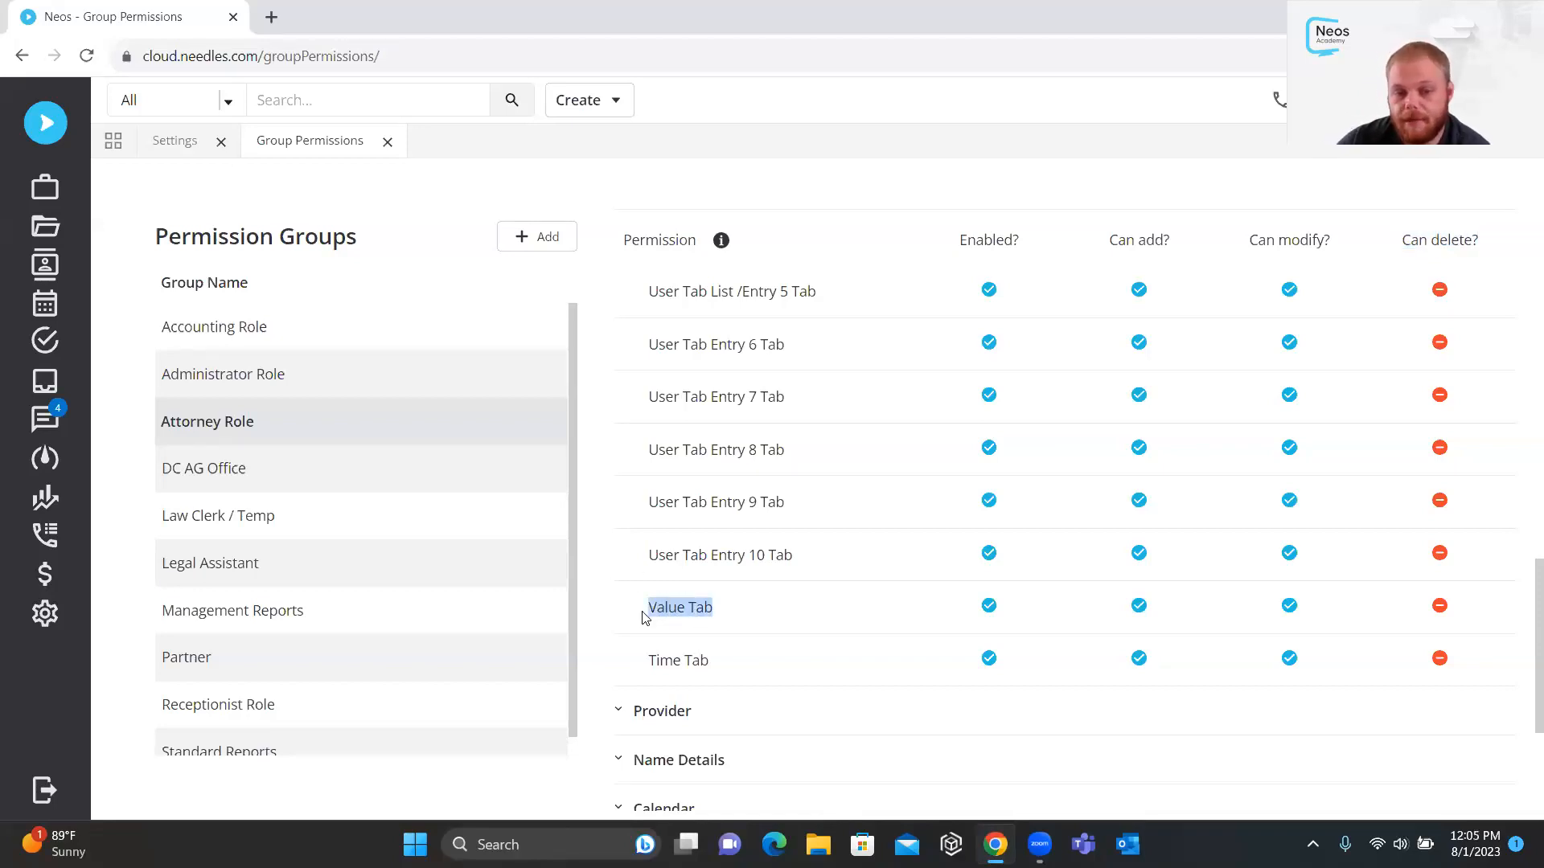
scroll(1110, 603, up, 10)
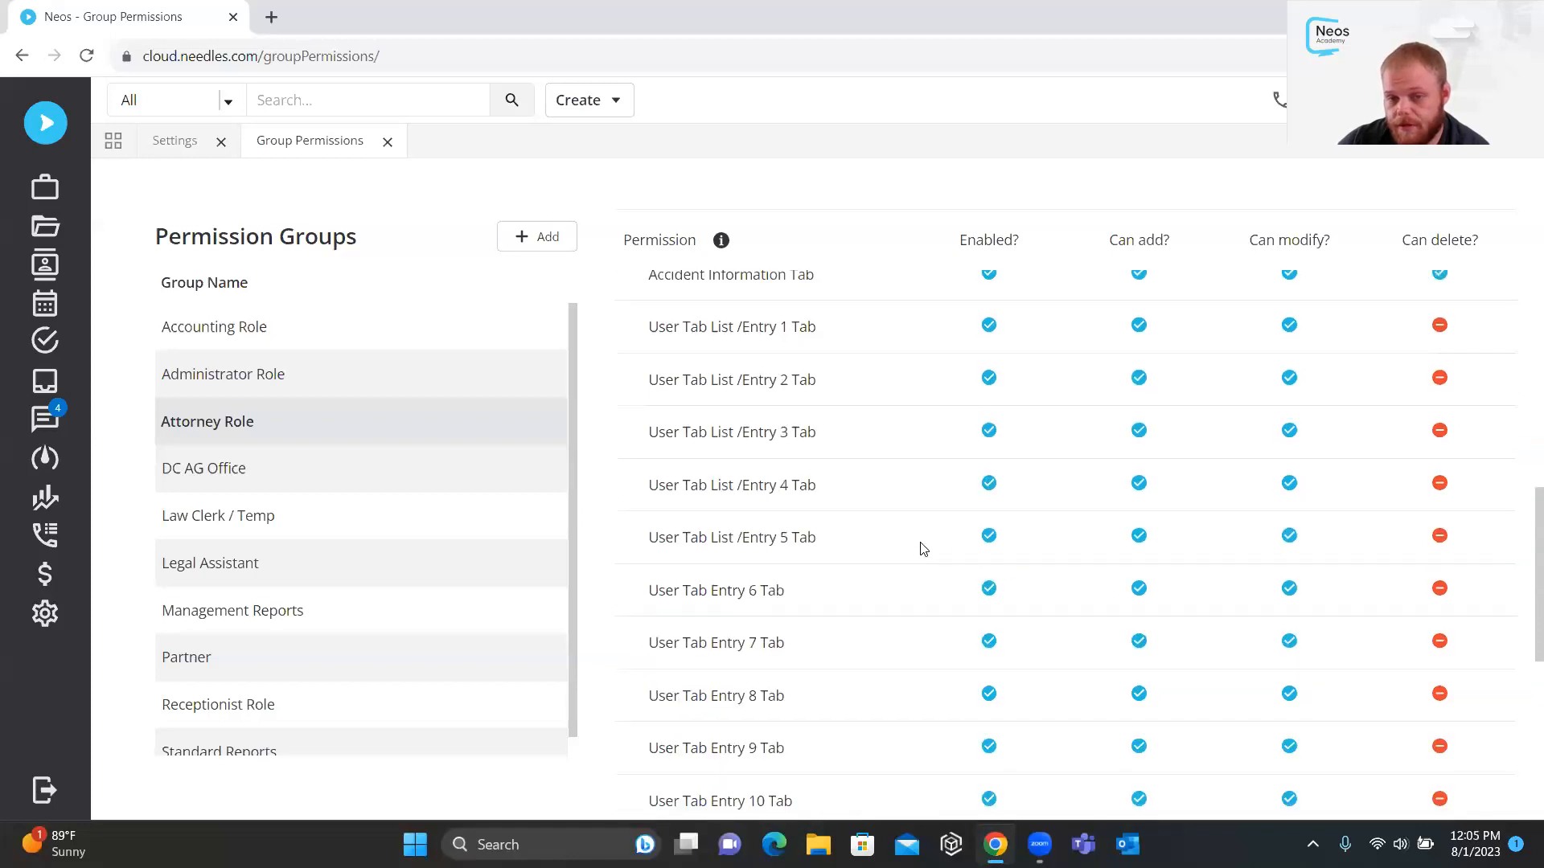
scroll(635, 434, up, 5)
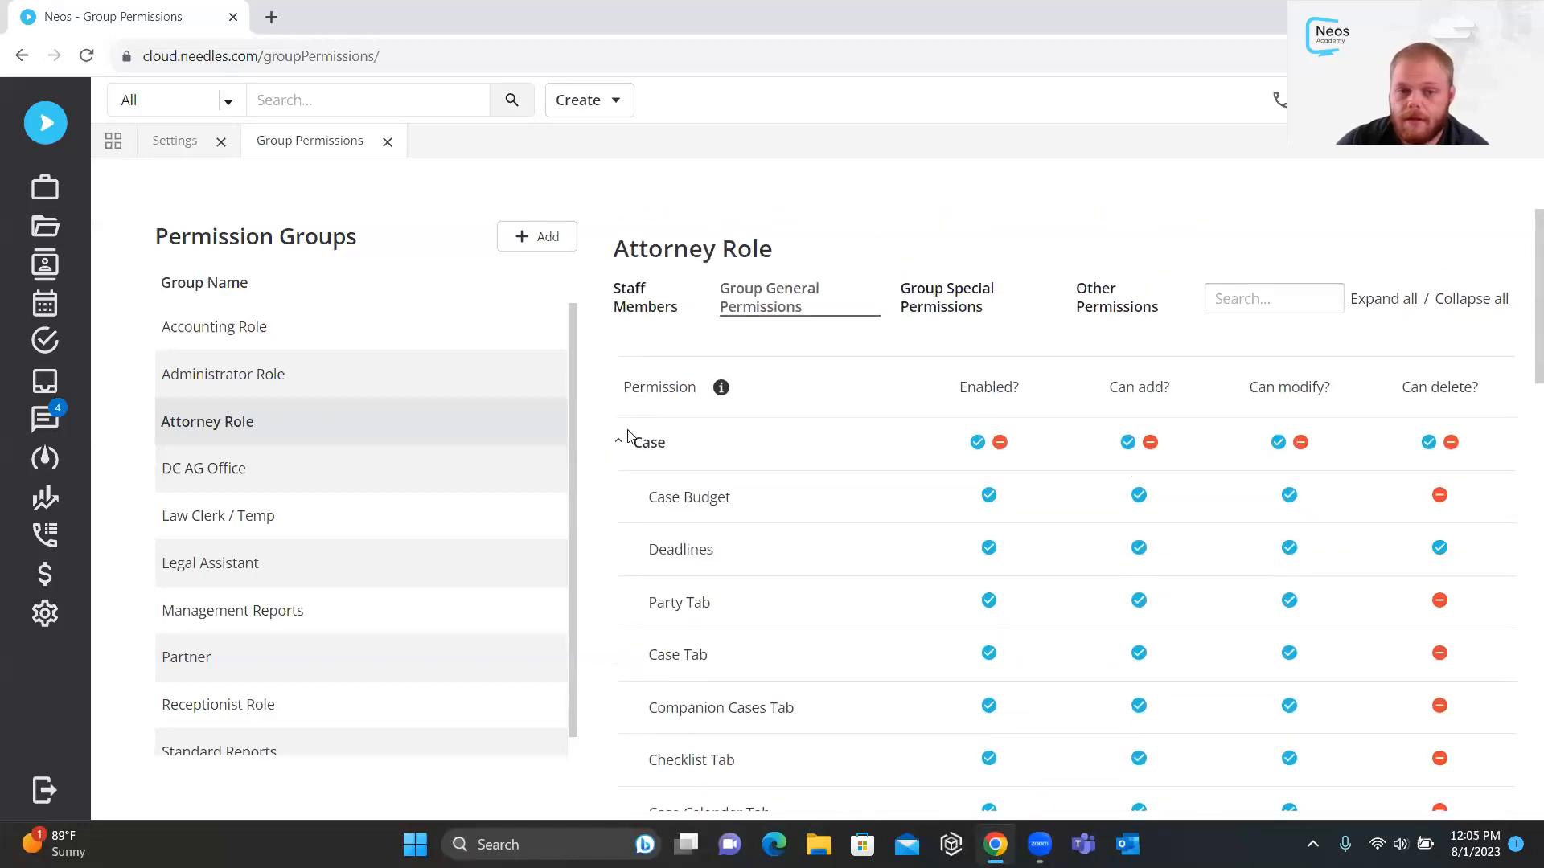
click(620, 444)
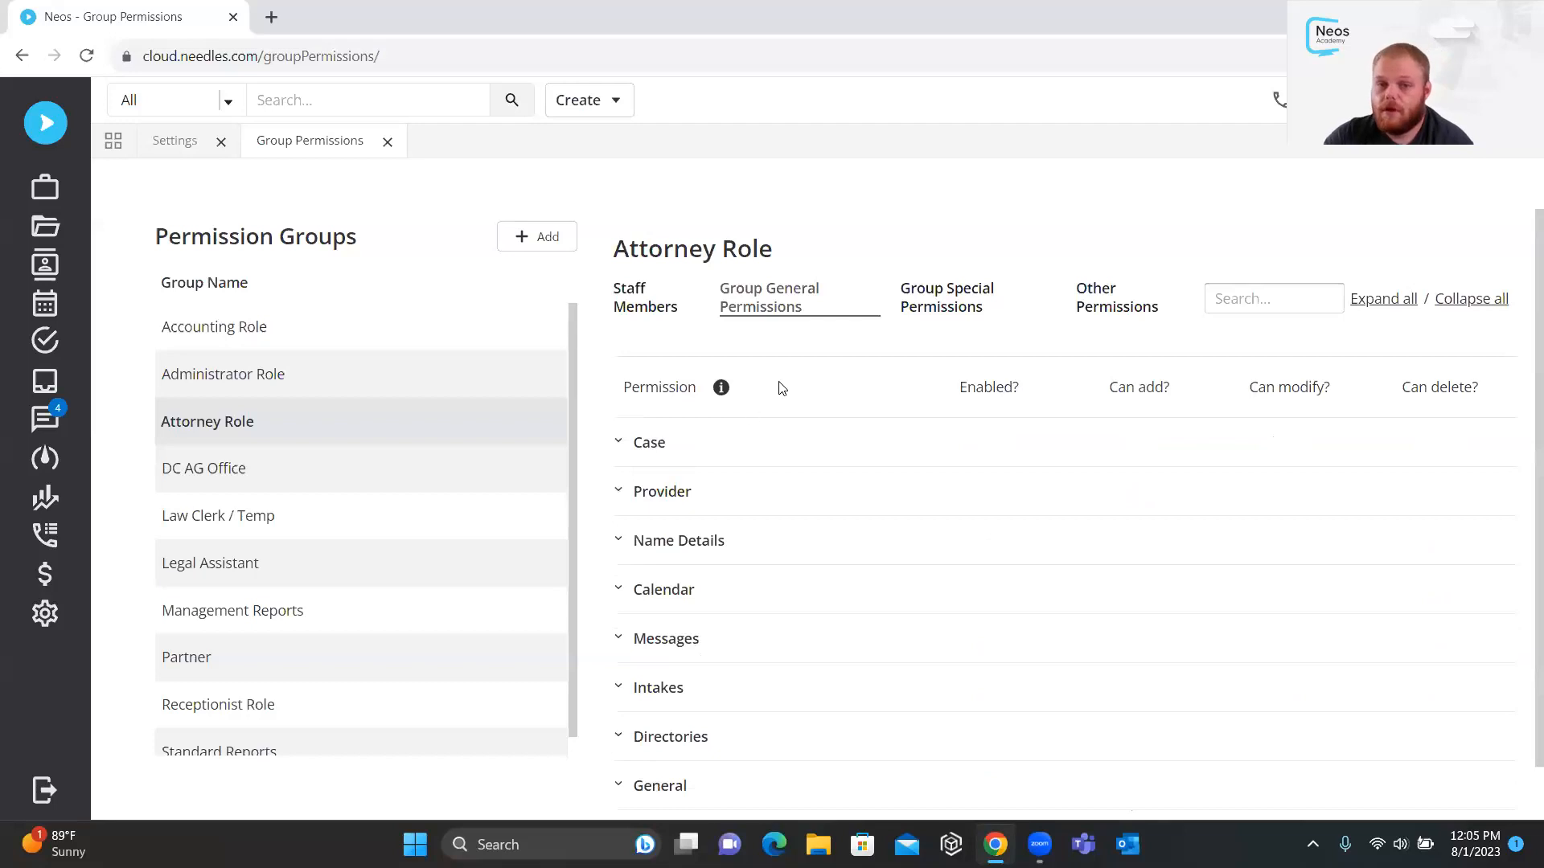
Review the Attorney Role's group special permissions, focusing on the Turn off DTF creation entry
click(941, 299)
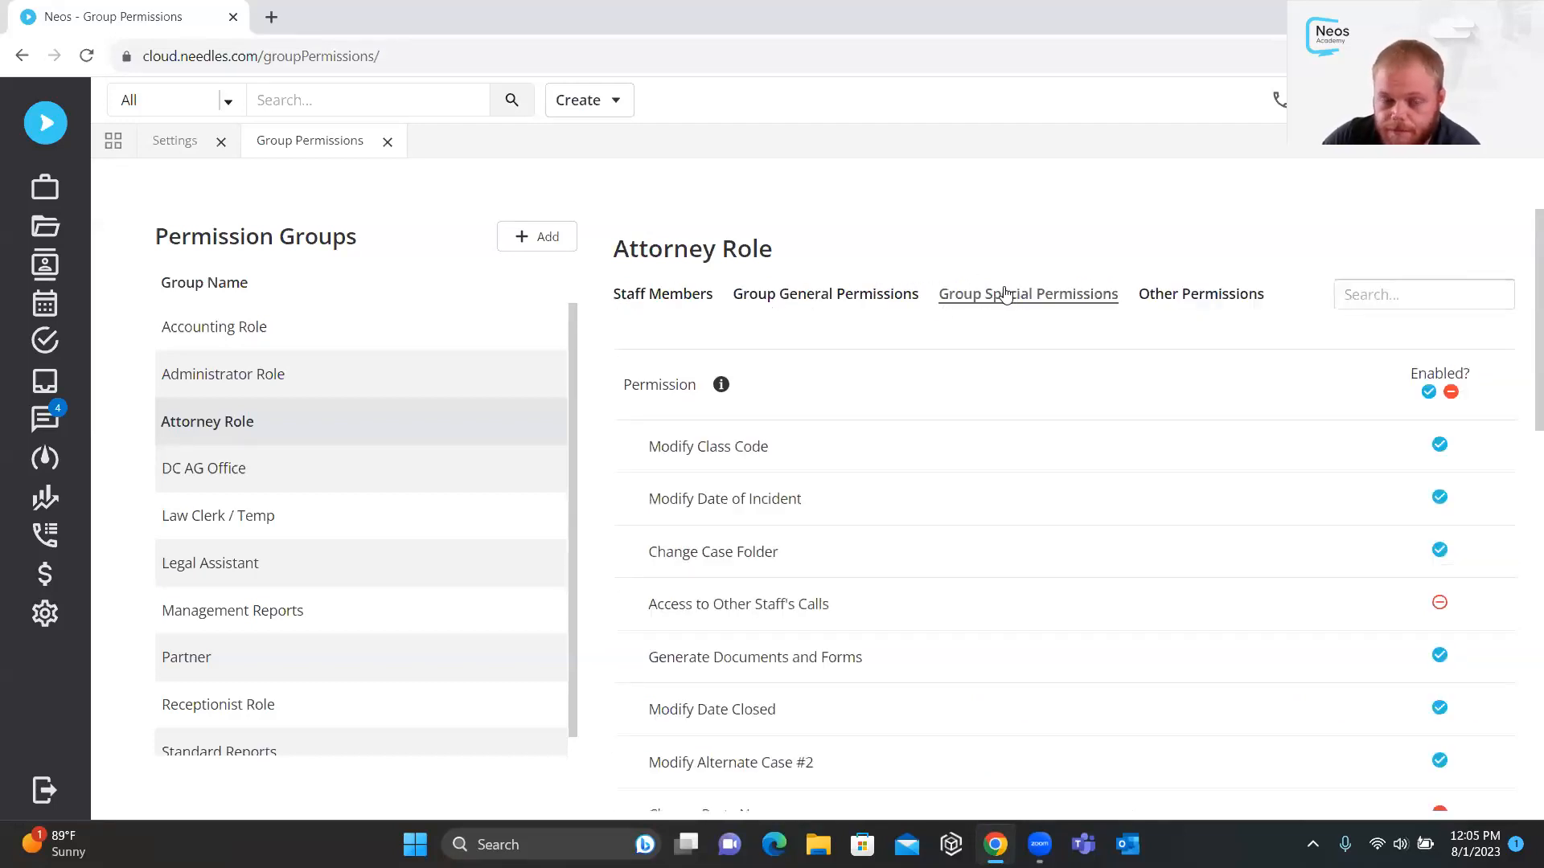
scroll(770, 411, down, 5)
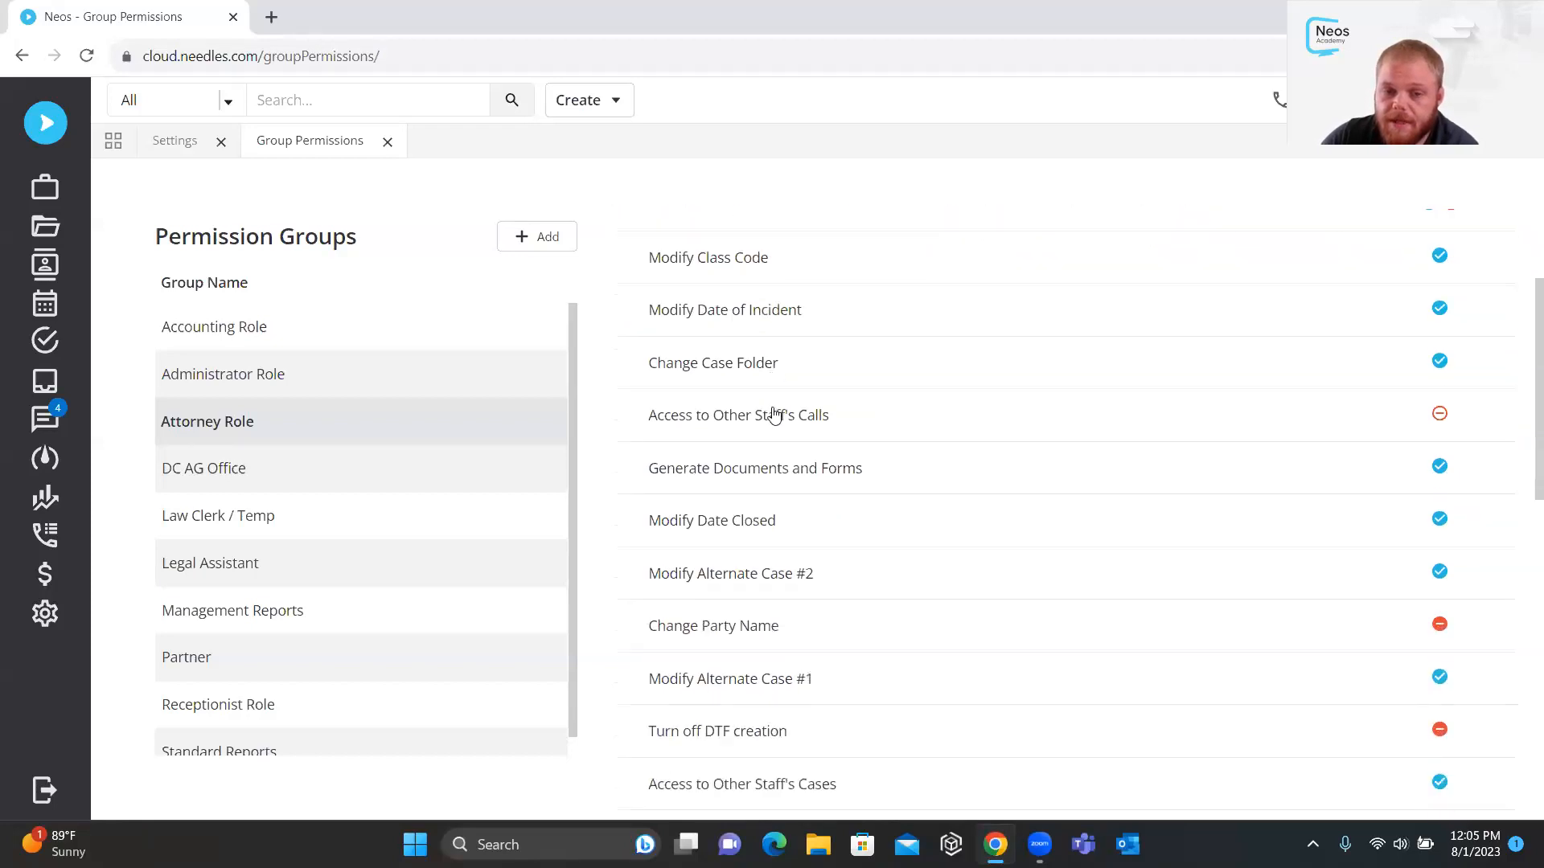
drag(787, 520, 651, 533)
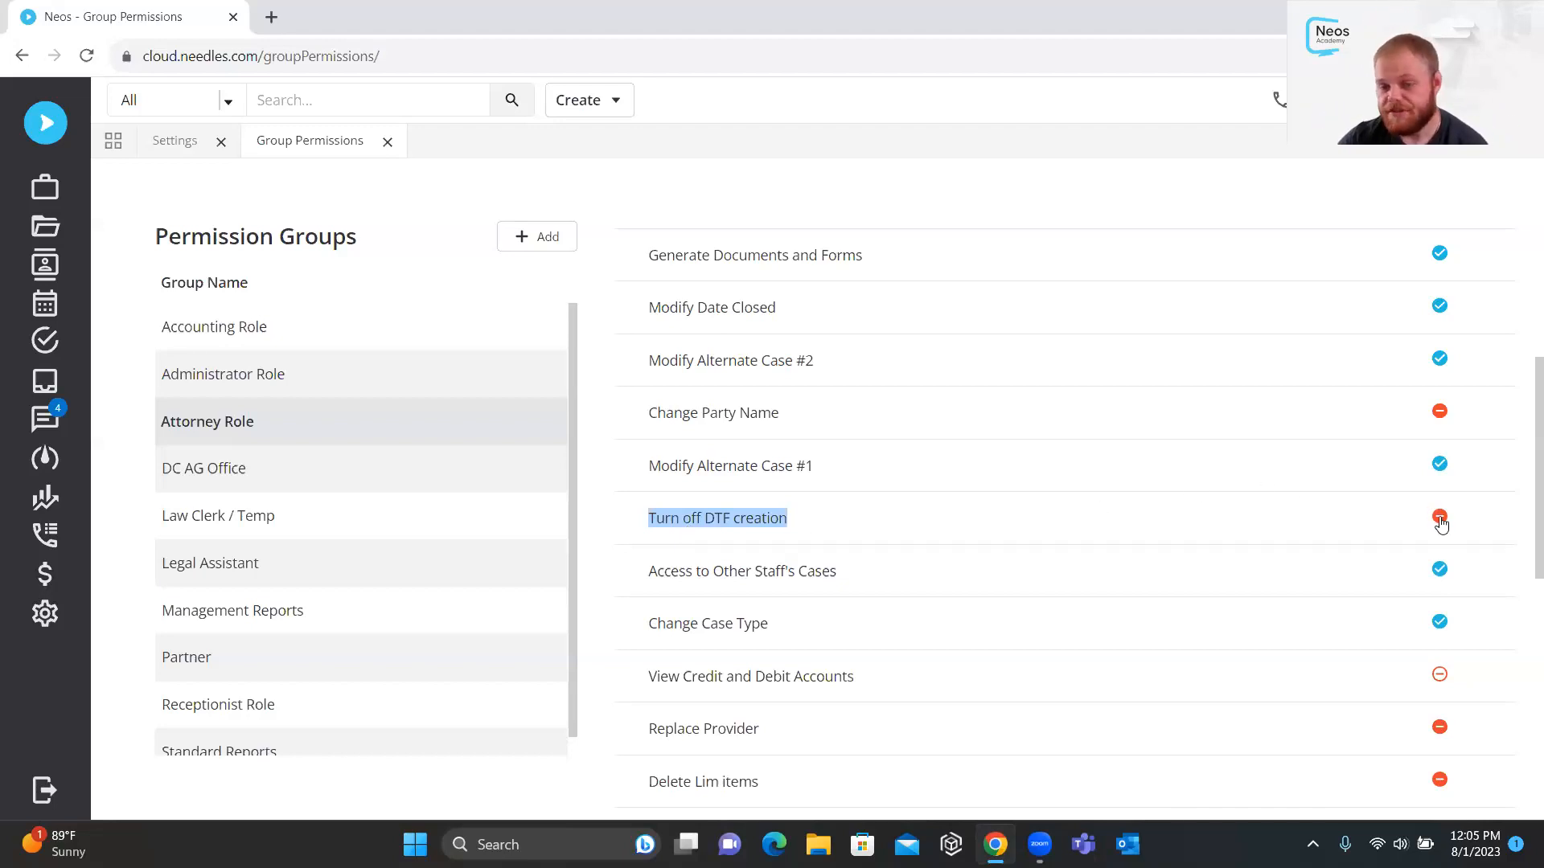
click(801, 538)
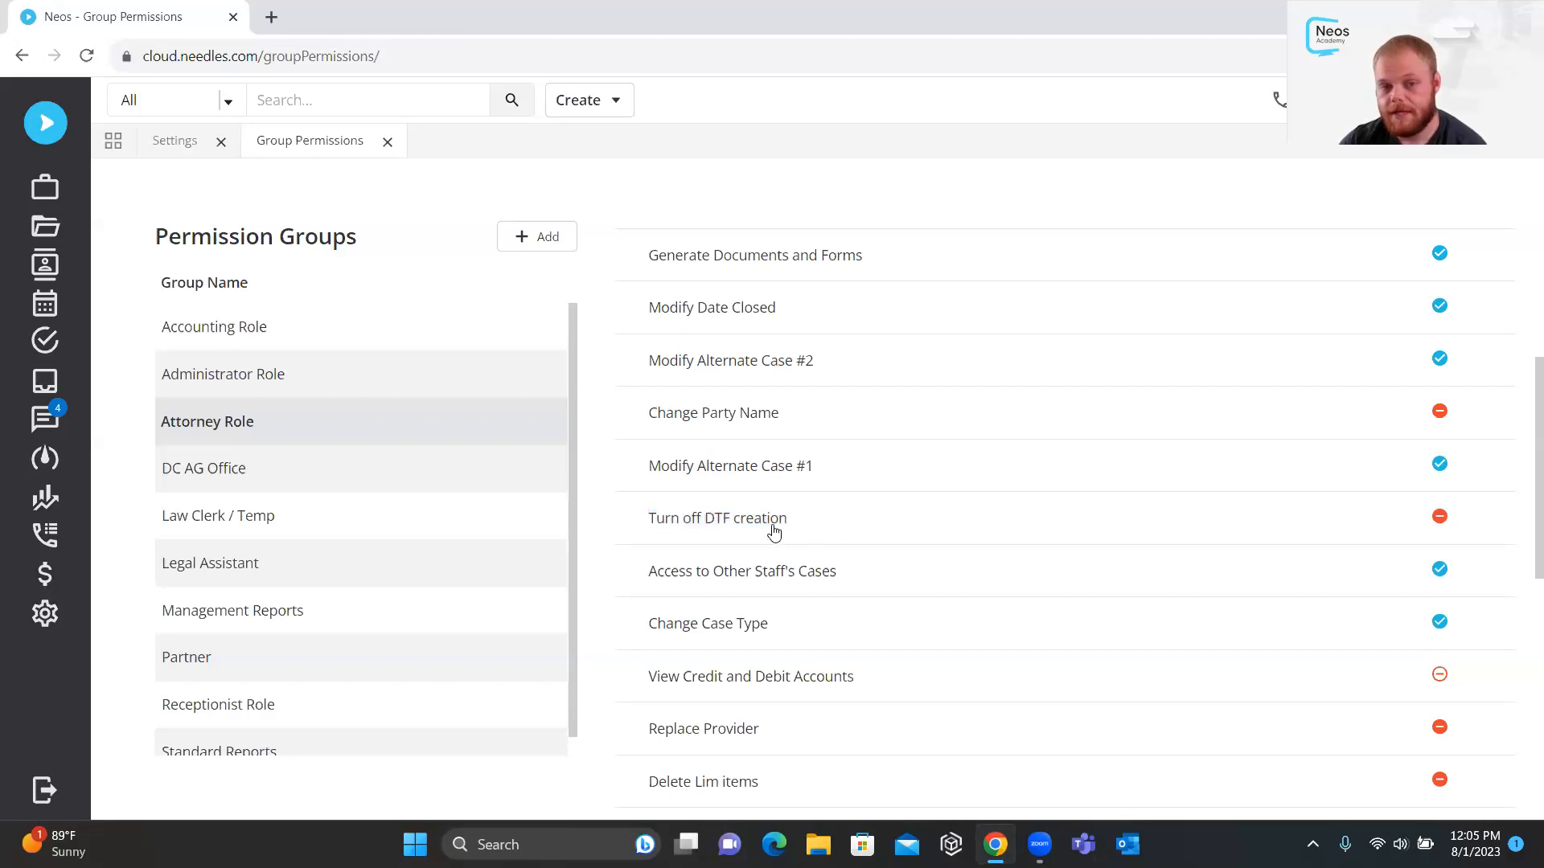
drag(704, 530, 795, 534)
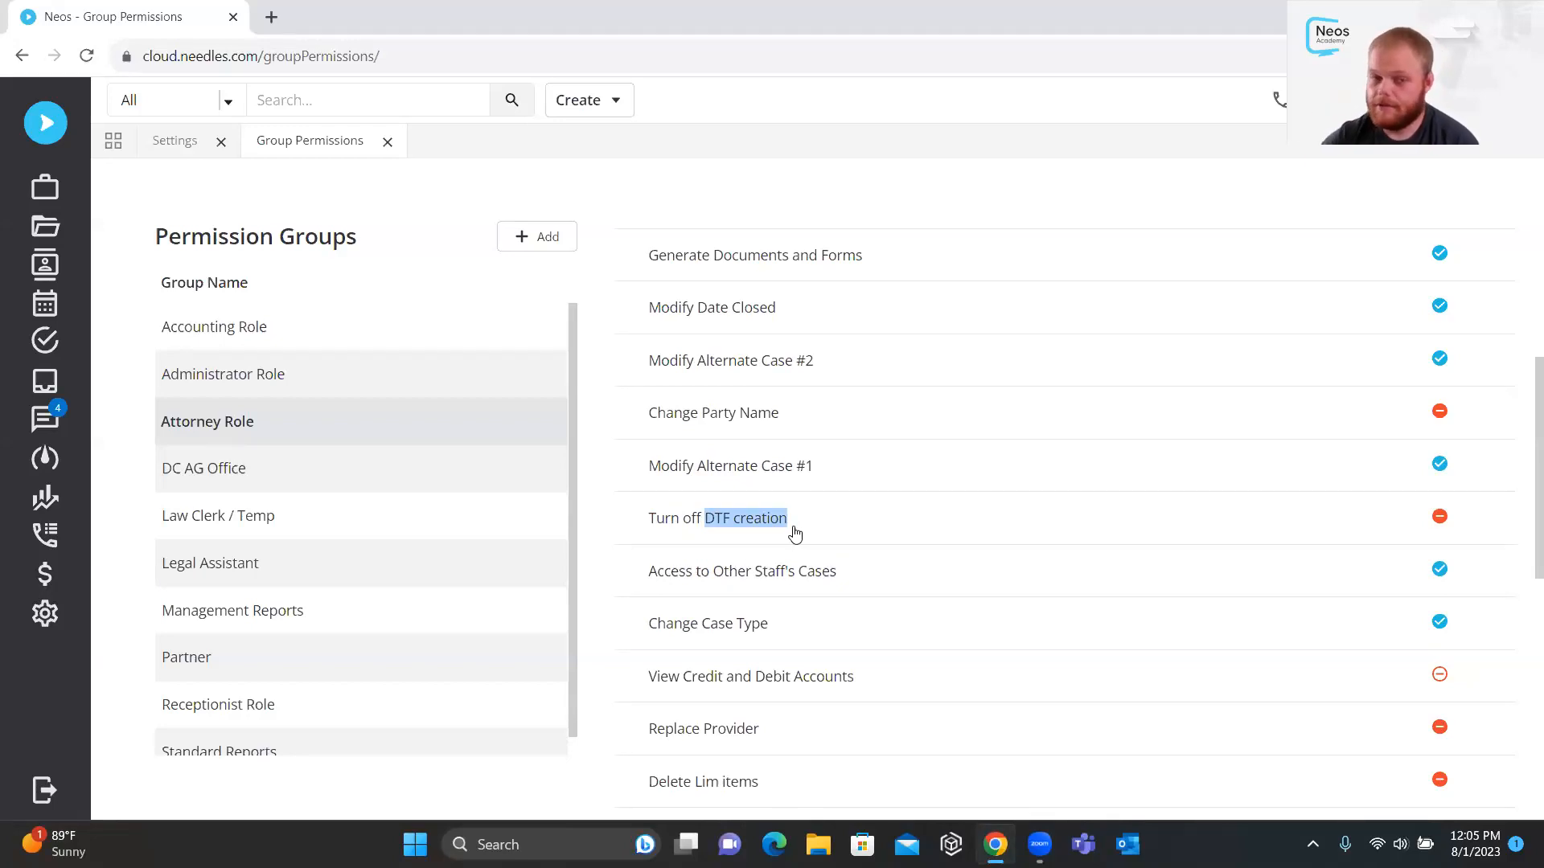
click(655, 523)
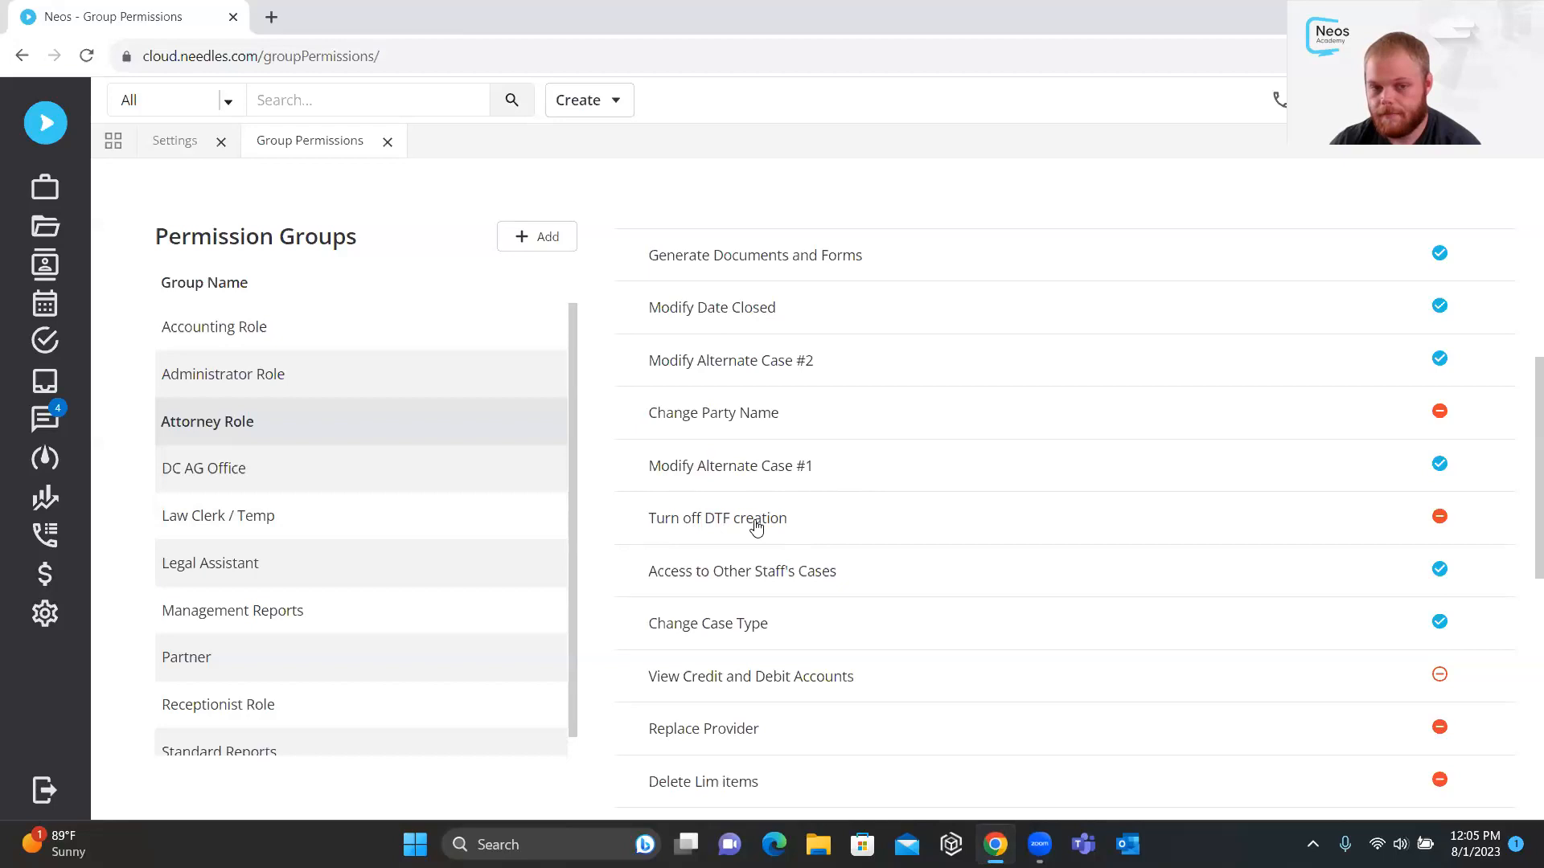
scroll(728, 526, up, 5)
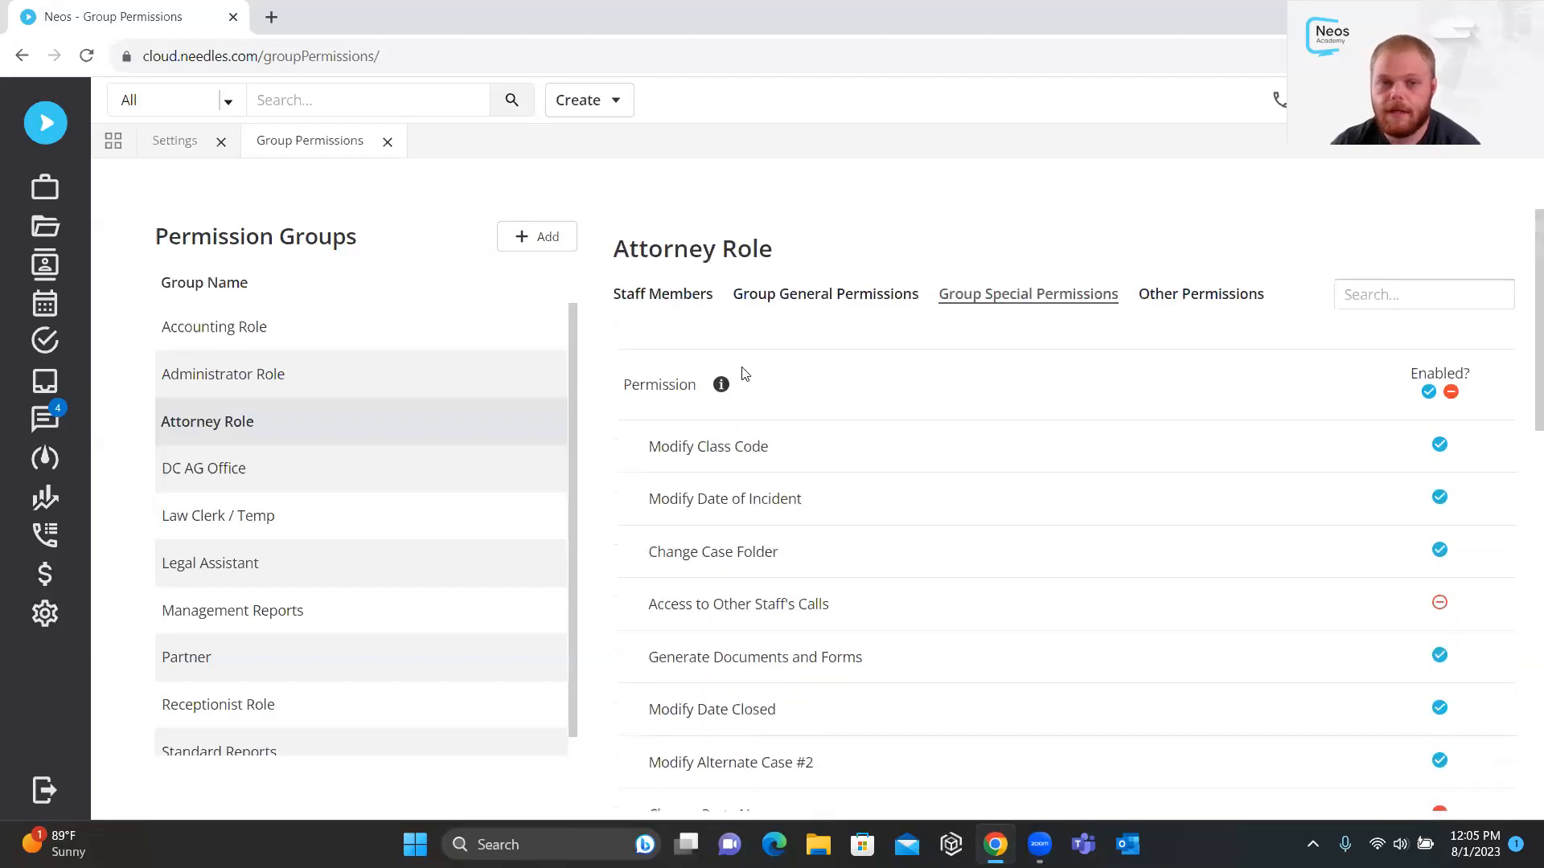
Return to the group general permissions and inspect the Attorney Role's Accounting section, collapsing it when done
click(793, 295)
scroll(836, 530, down, 1)
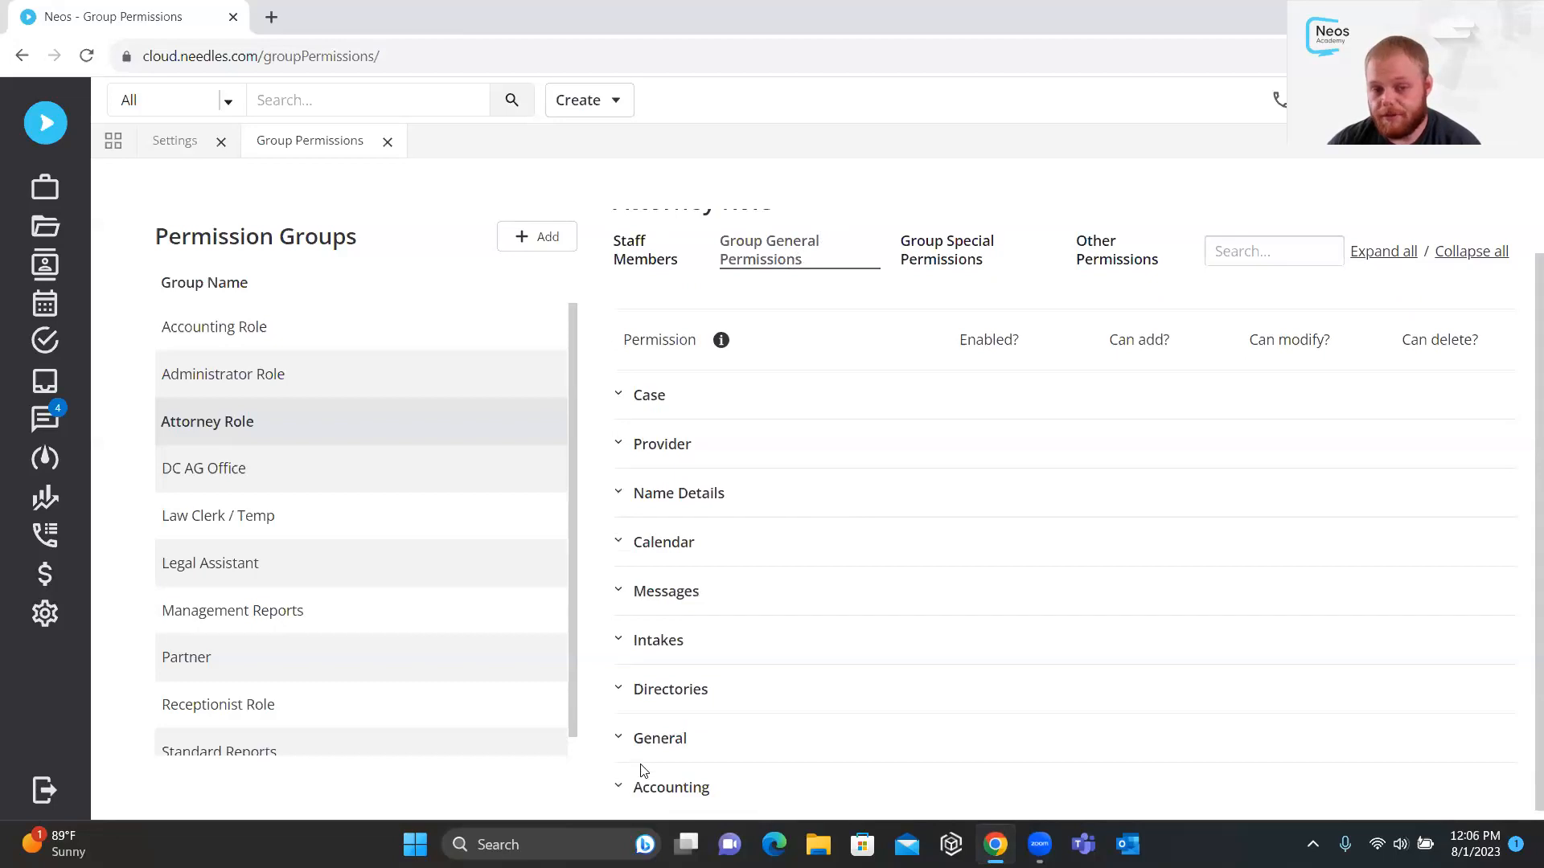
click(642, 789)
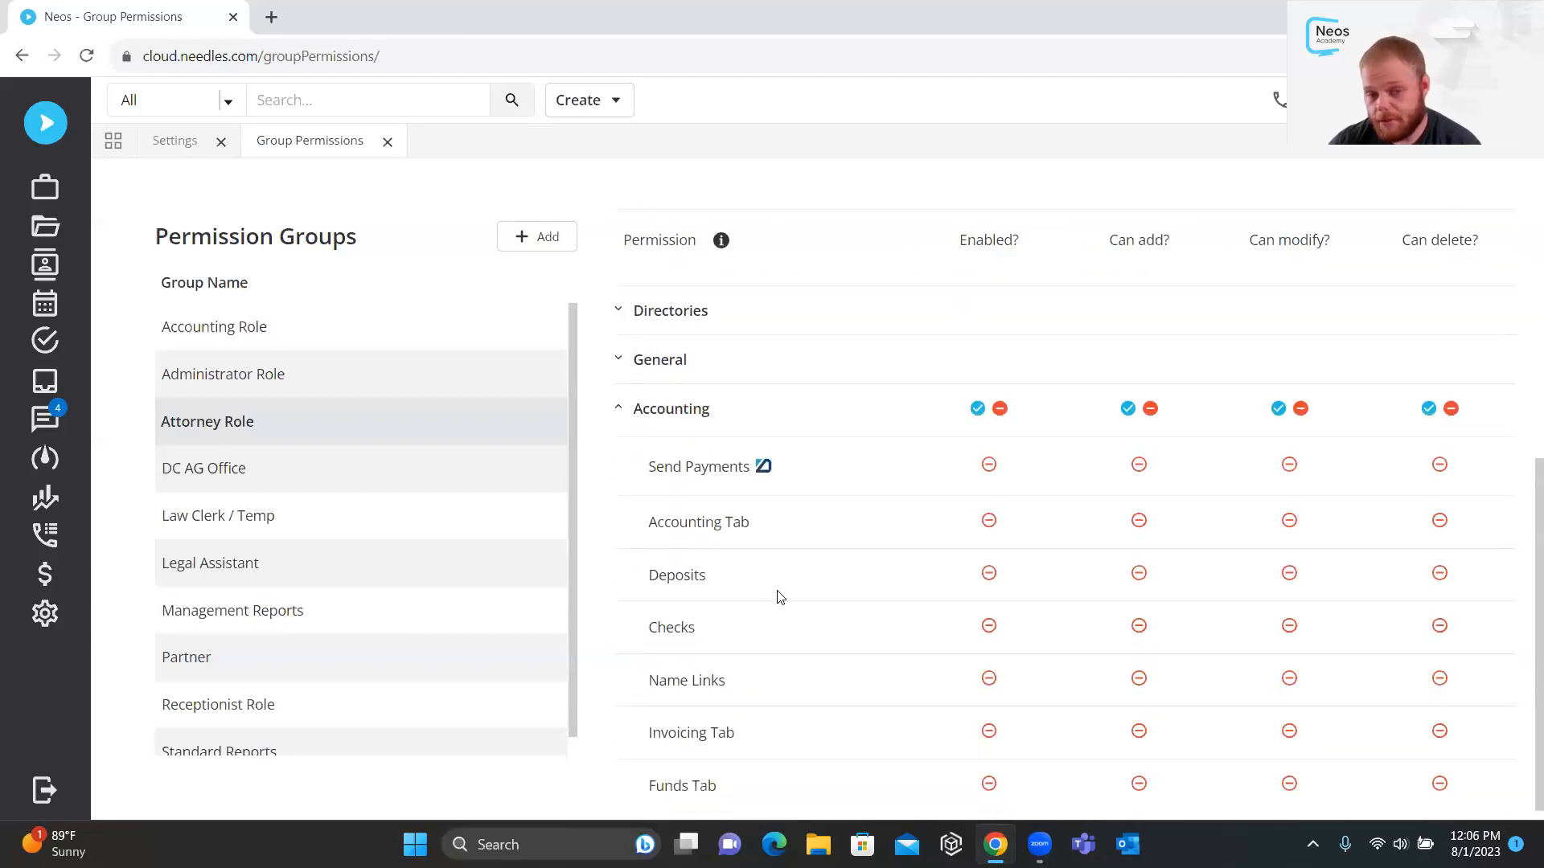
click(666, 410)
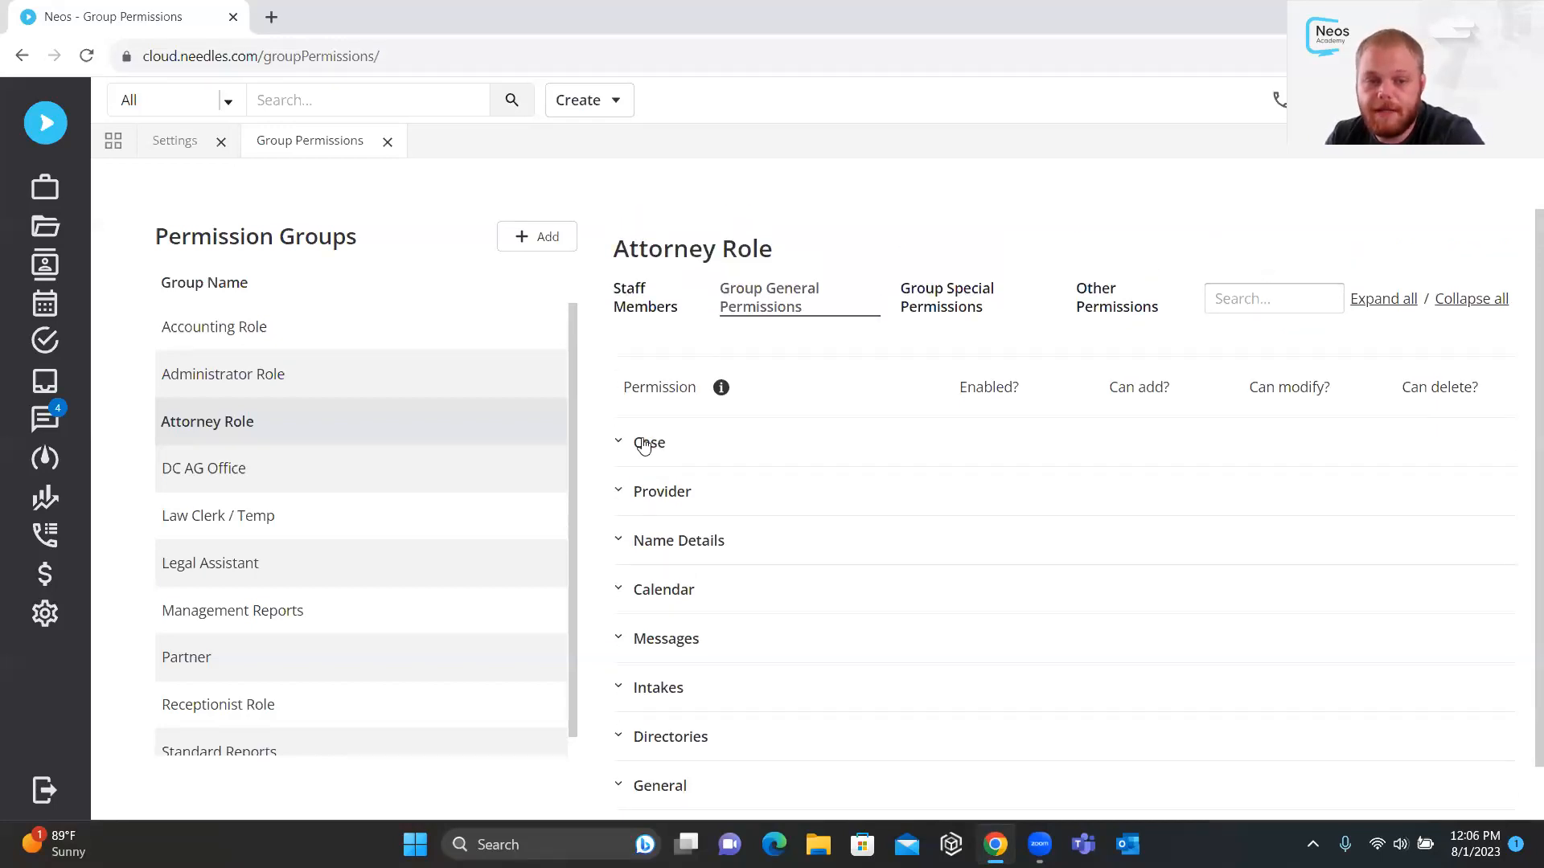
Recheck the Value Tab entry among the Attorney Role's Case permissions and collapse that section
click(644, 444)
scroll(678, 589, down, 15)
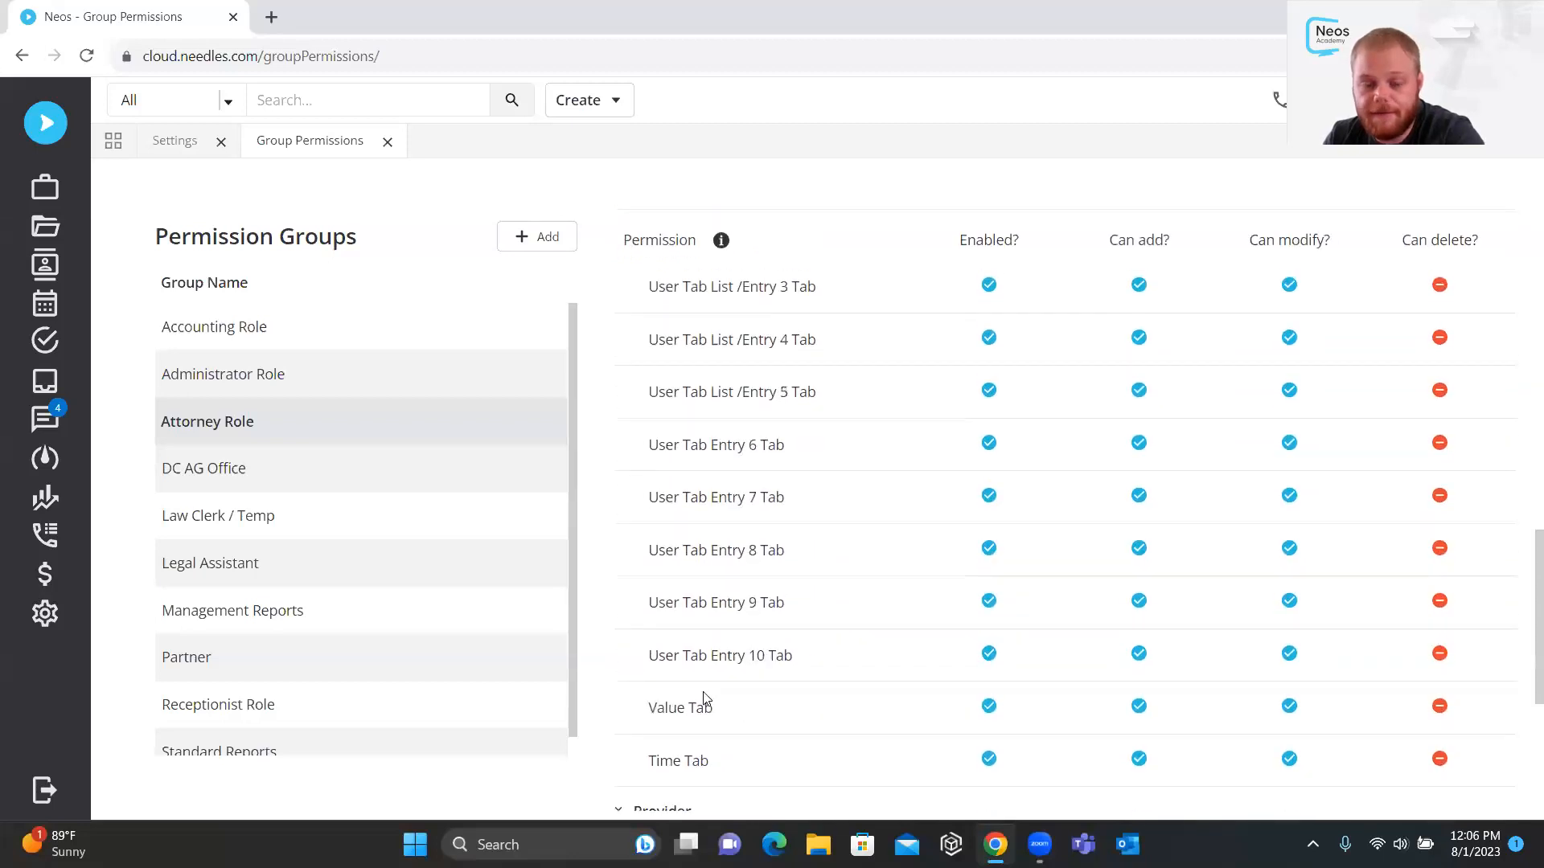
scroll(816, 567, up, 15)
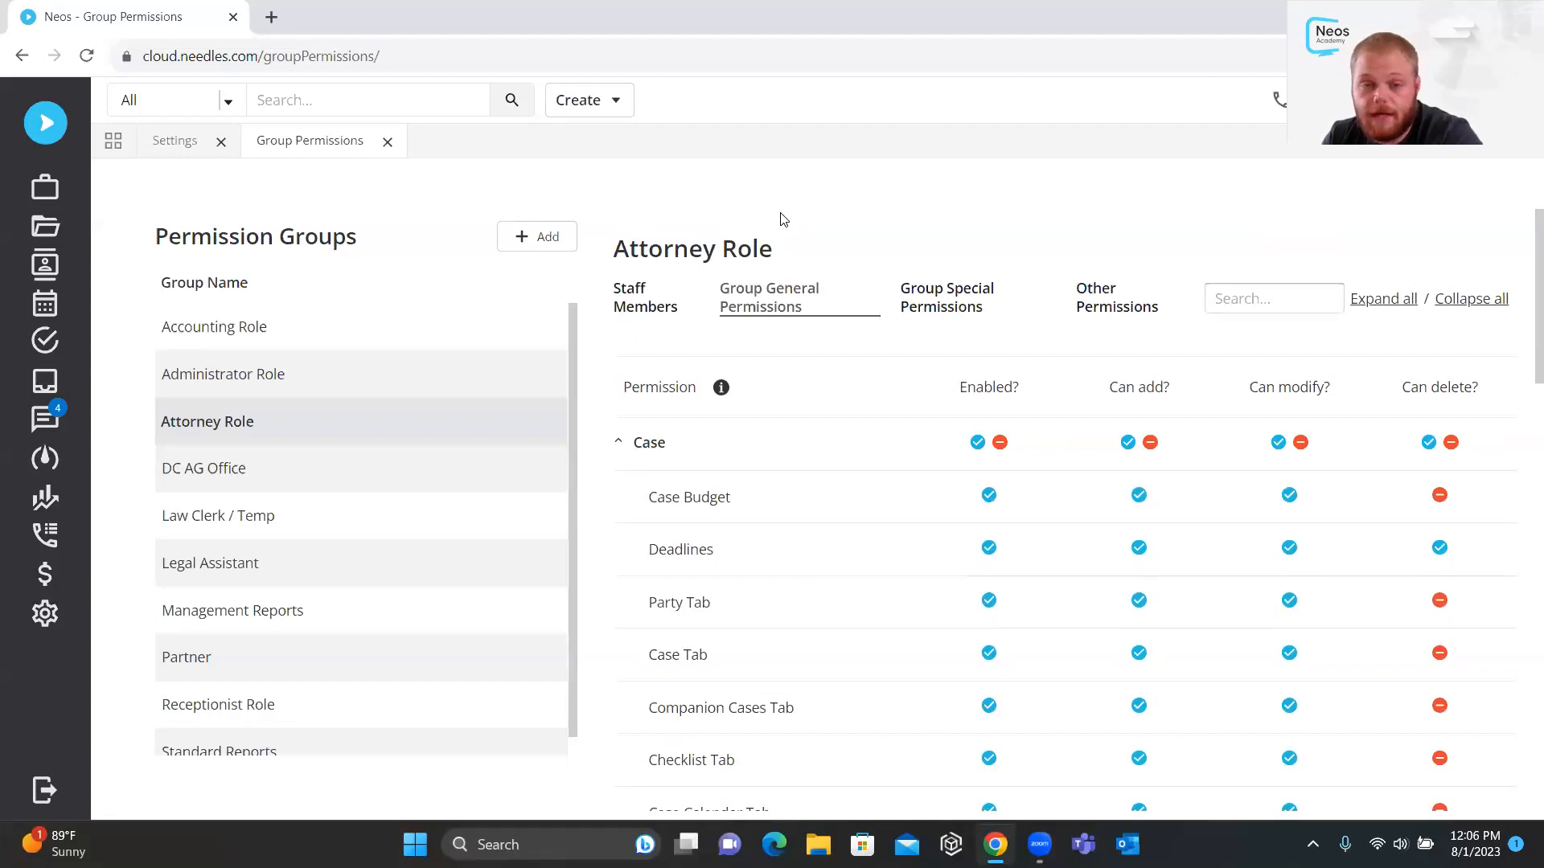
click(620, 442)
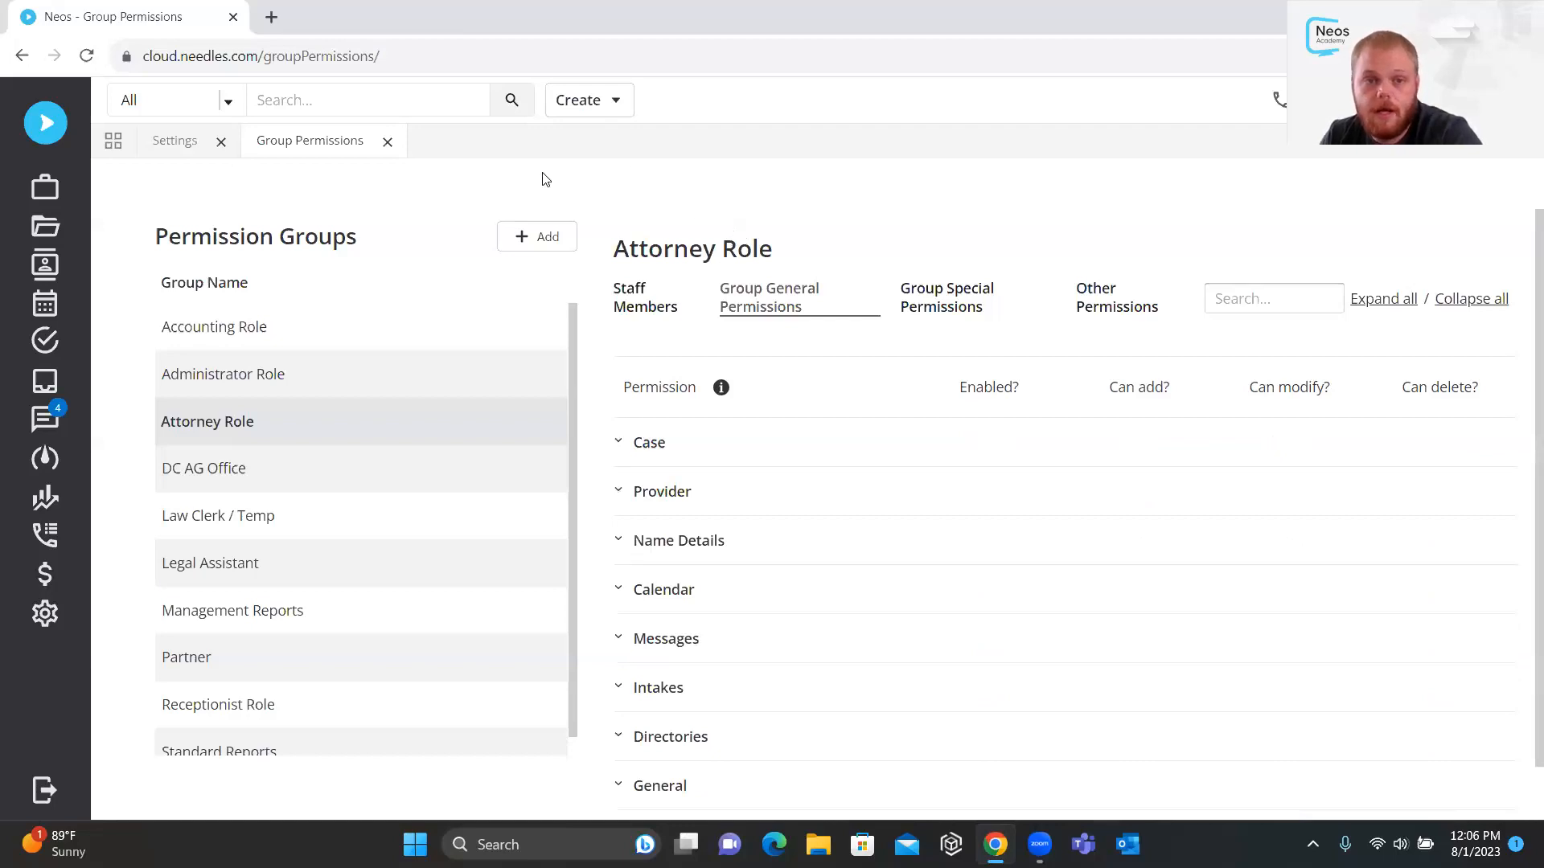
Close the Group Permissions page and open Mini Directories from the Directory Editors settings
click(387, 142)
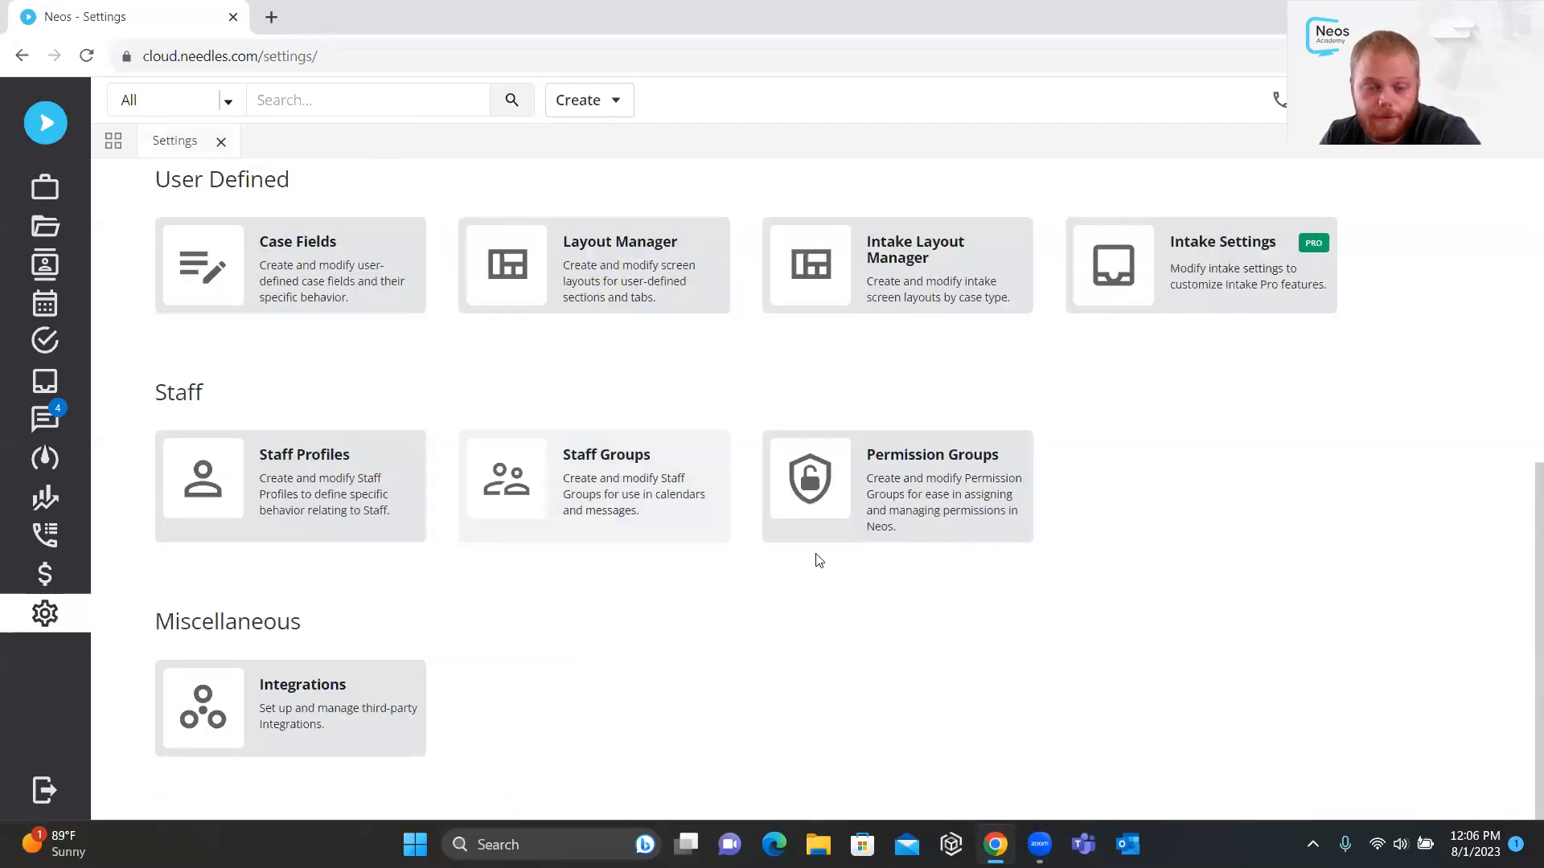
scroll(803, 558, up, 7)
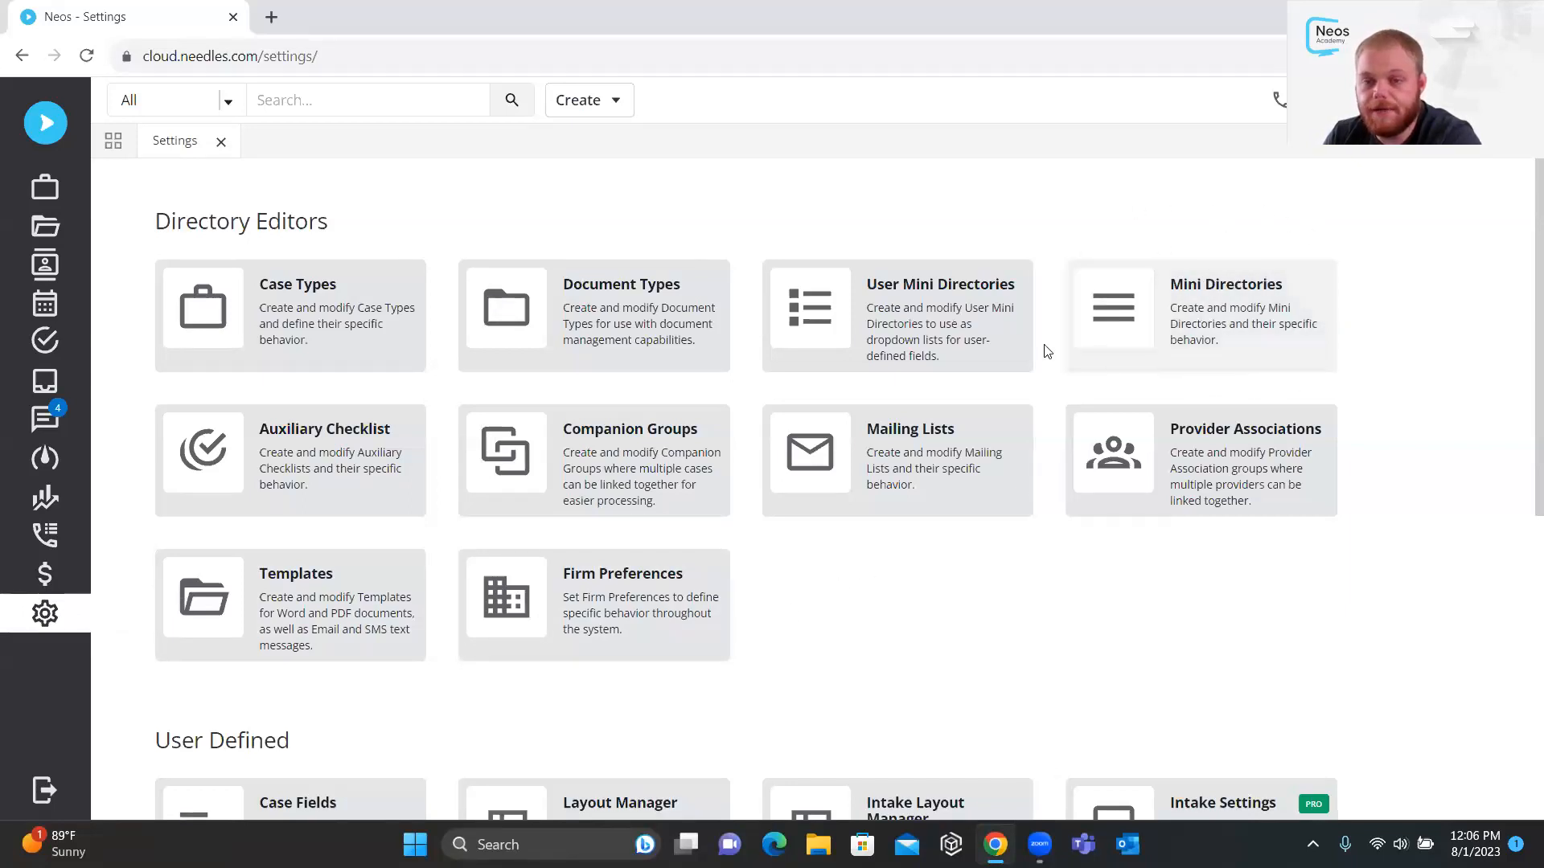
drag(329, 222, 152, 222)
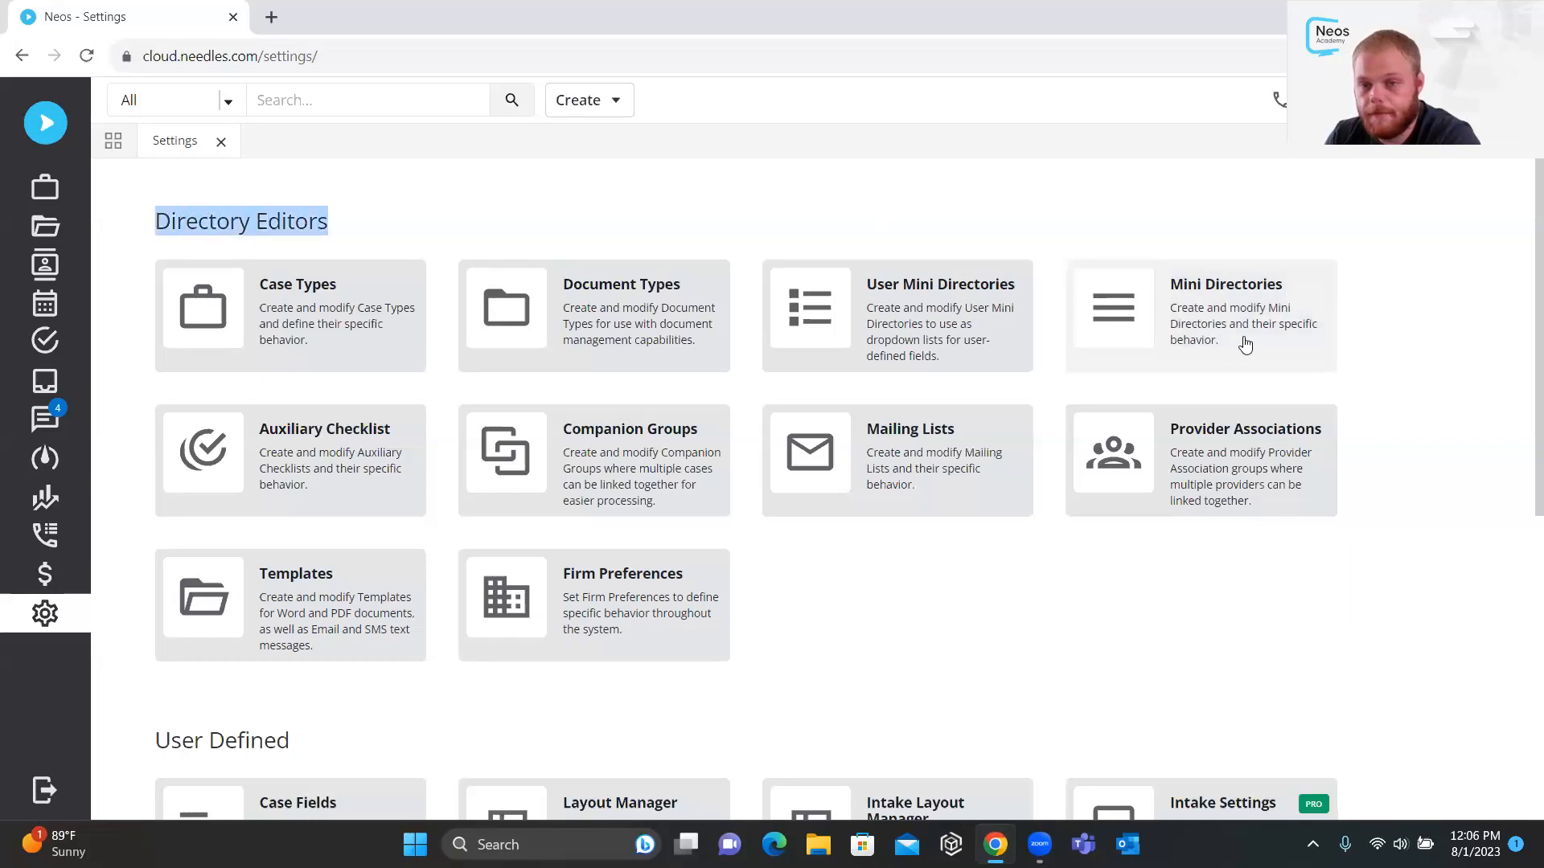
click(1354, 375)
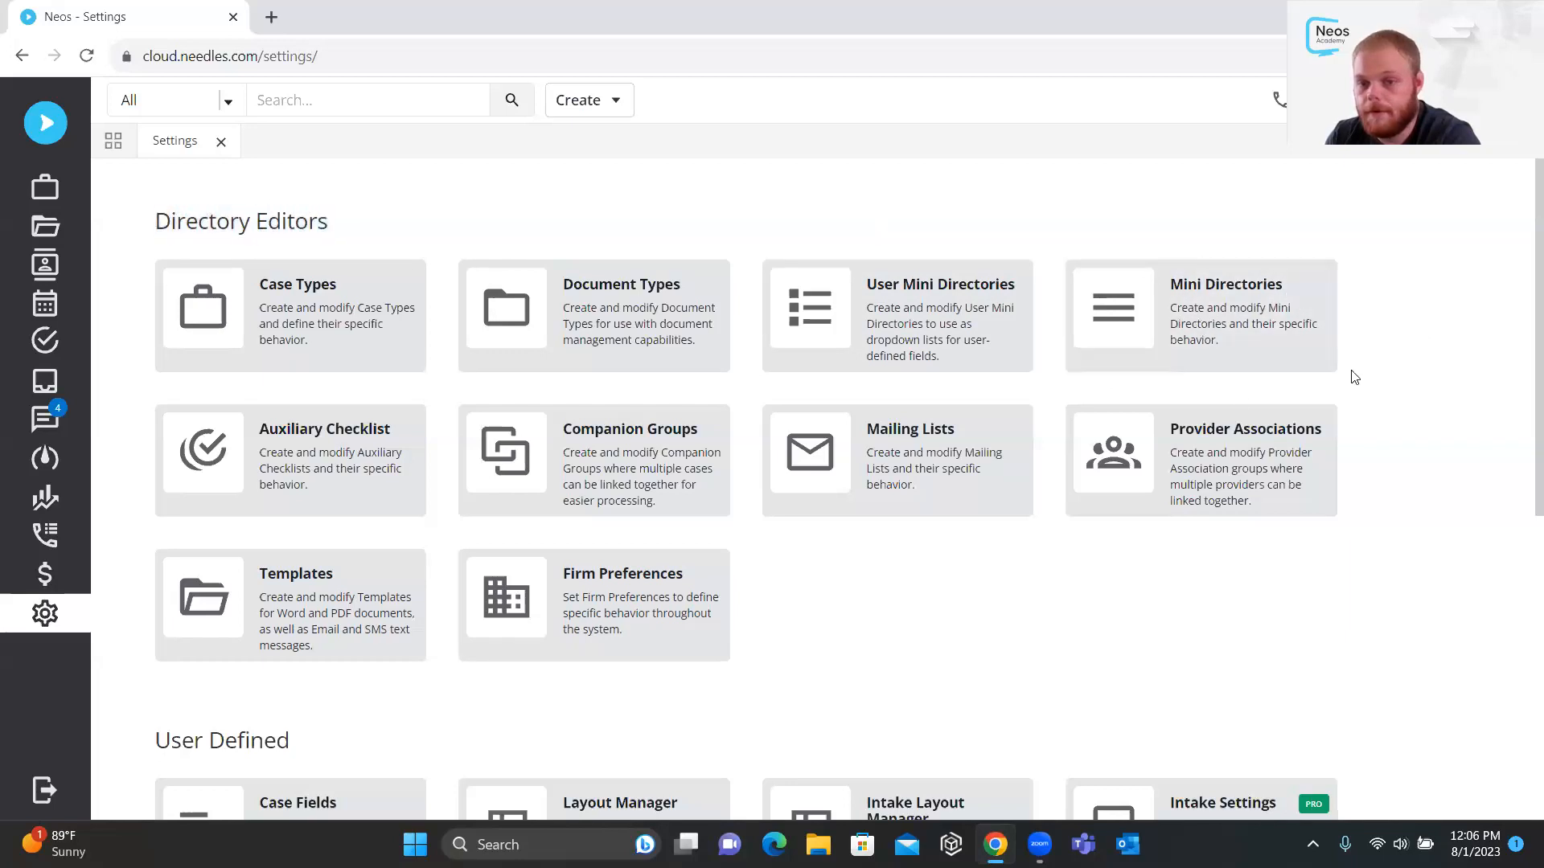
click(1204, 312)
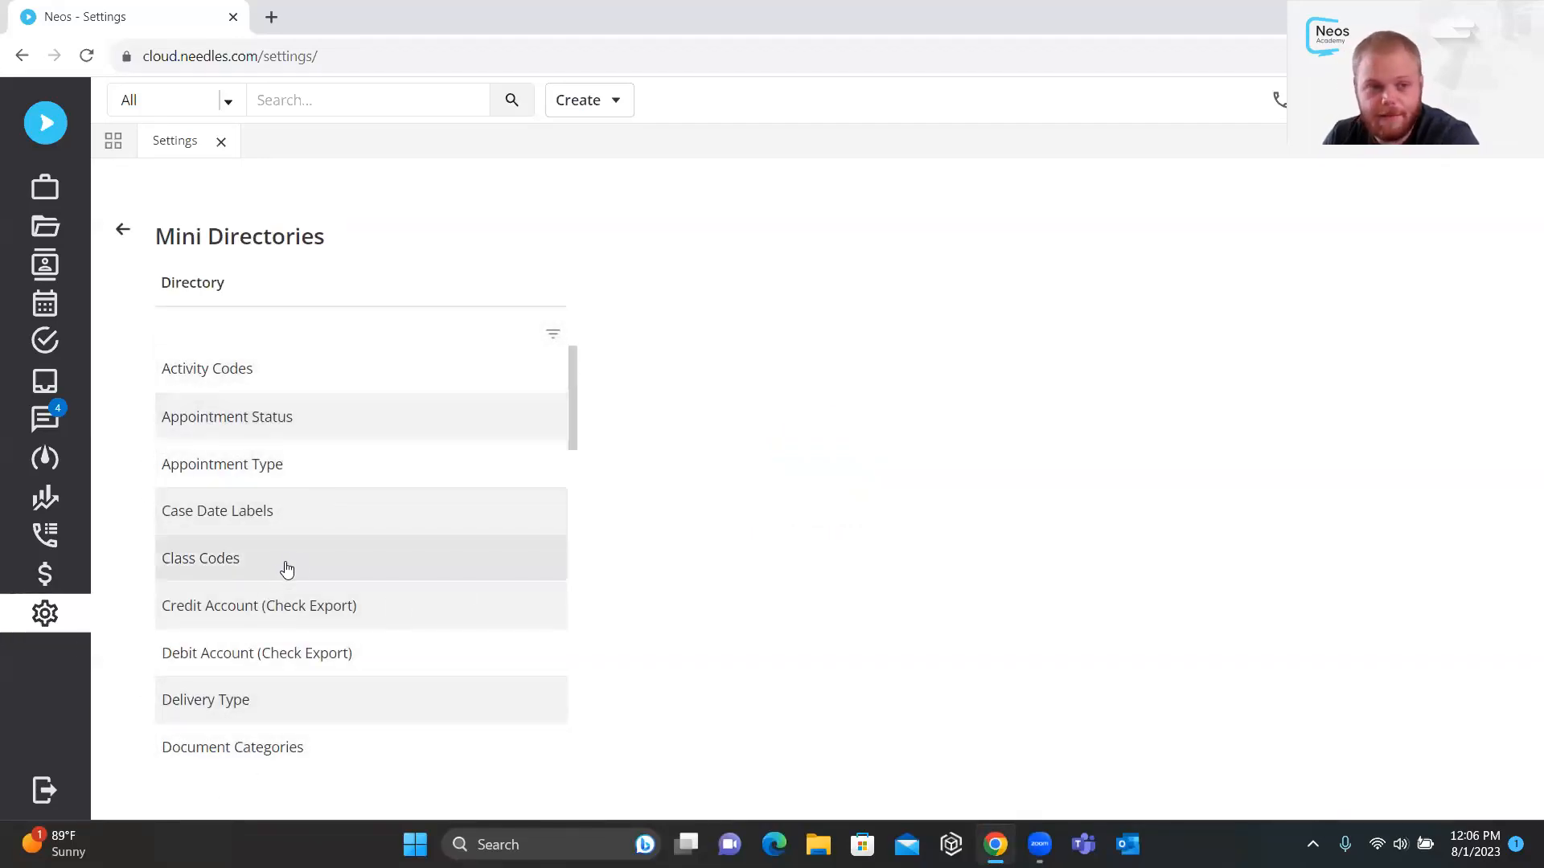
Open the Class Codes mini directory and look over its codes and descriptions
click(259, 574)
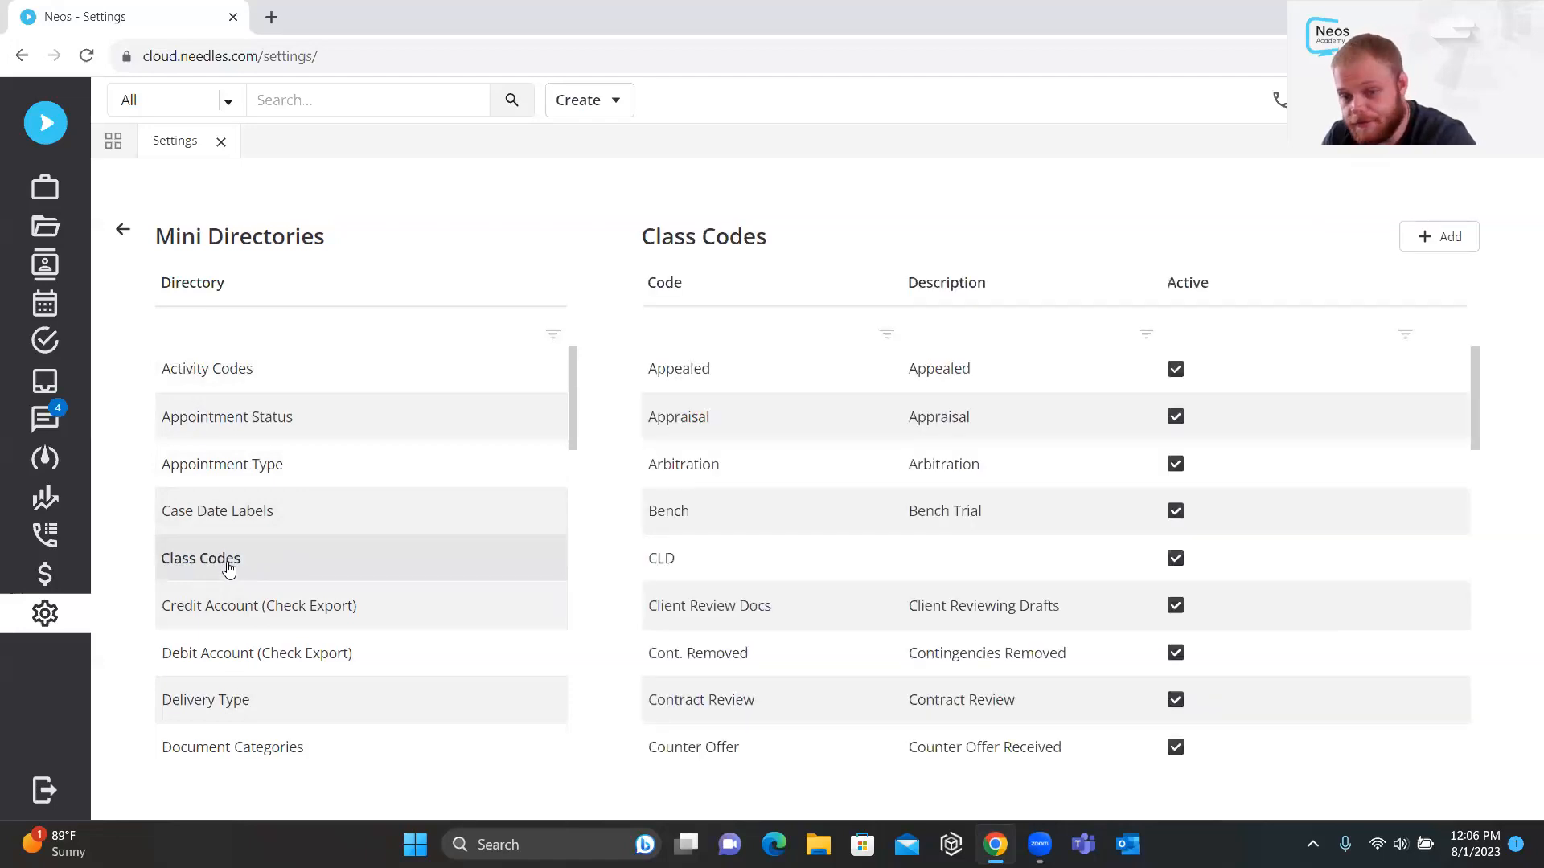
drag(337, 241, 156, 237)
click(159, 236)
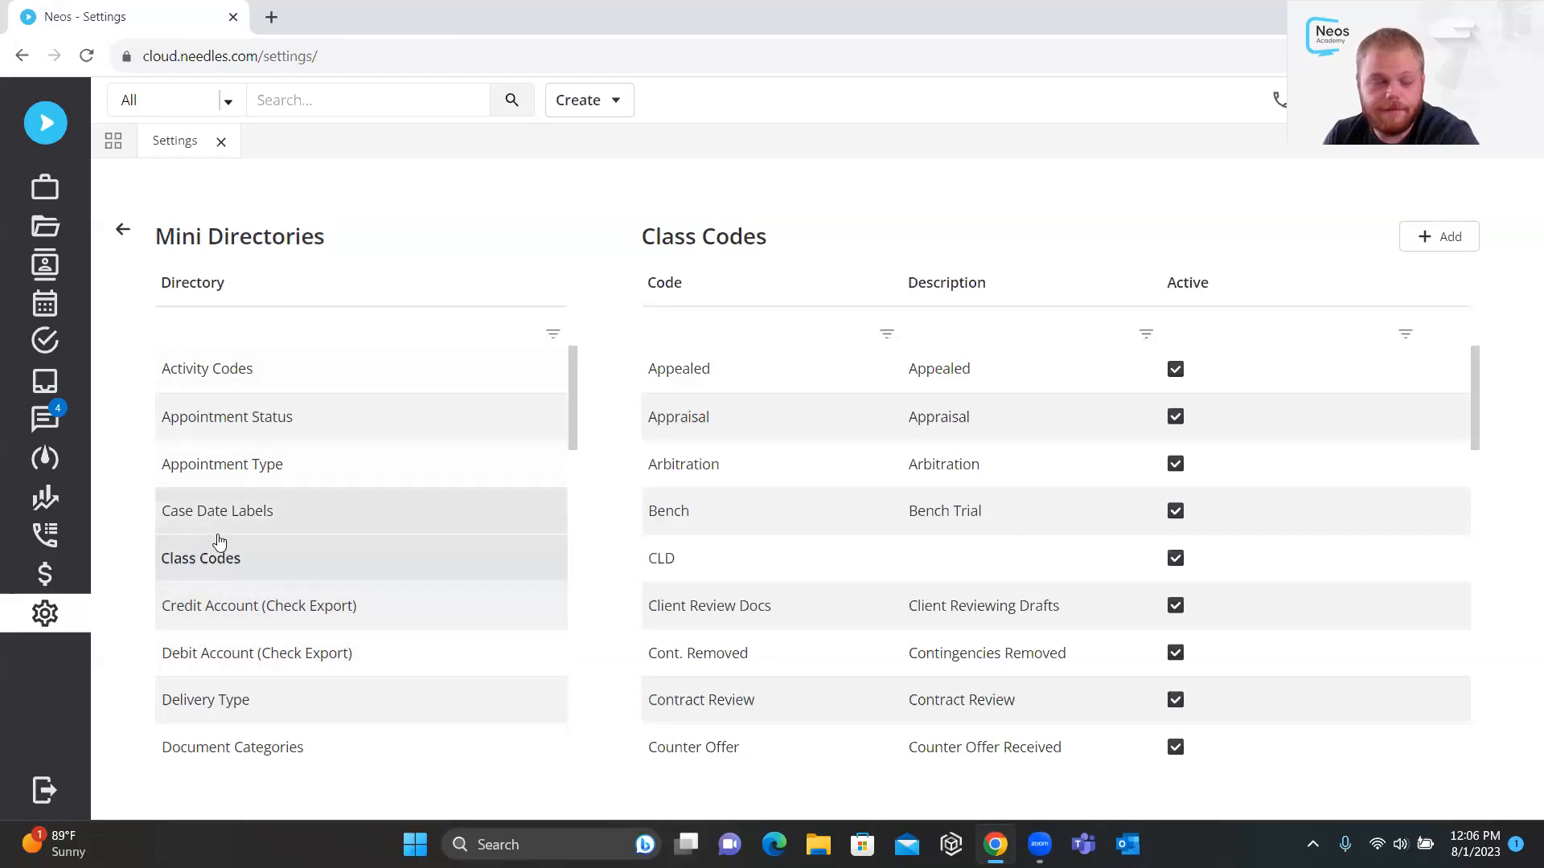
Open the Value Codes mini directory and widen its Description and Code columns so the entries are readable
scroll(218, 542, down, 20)
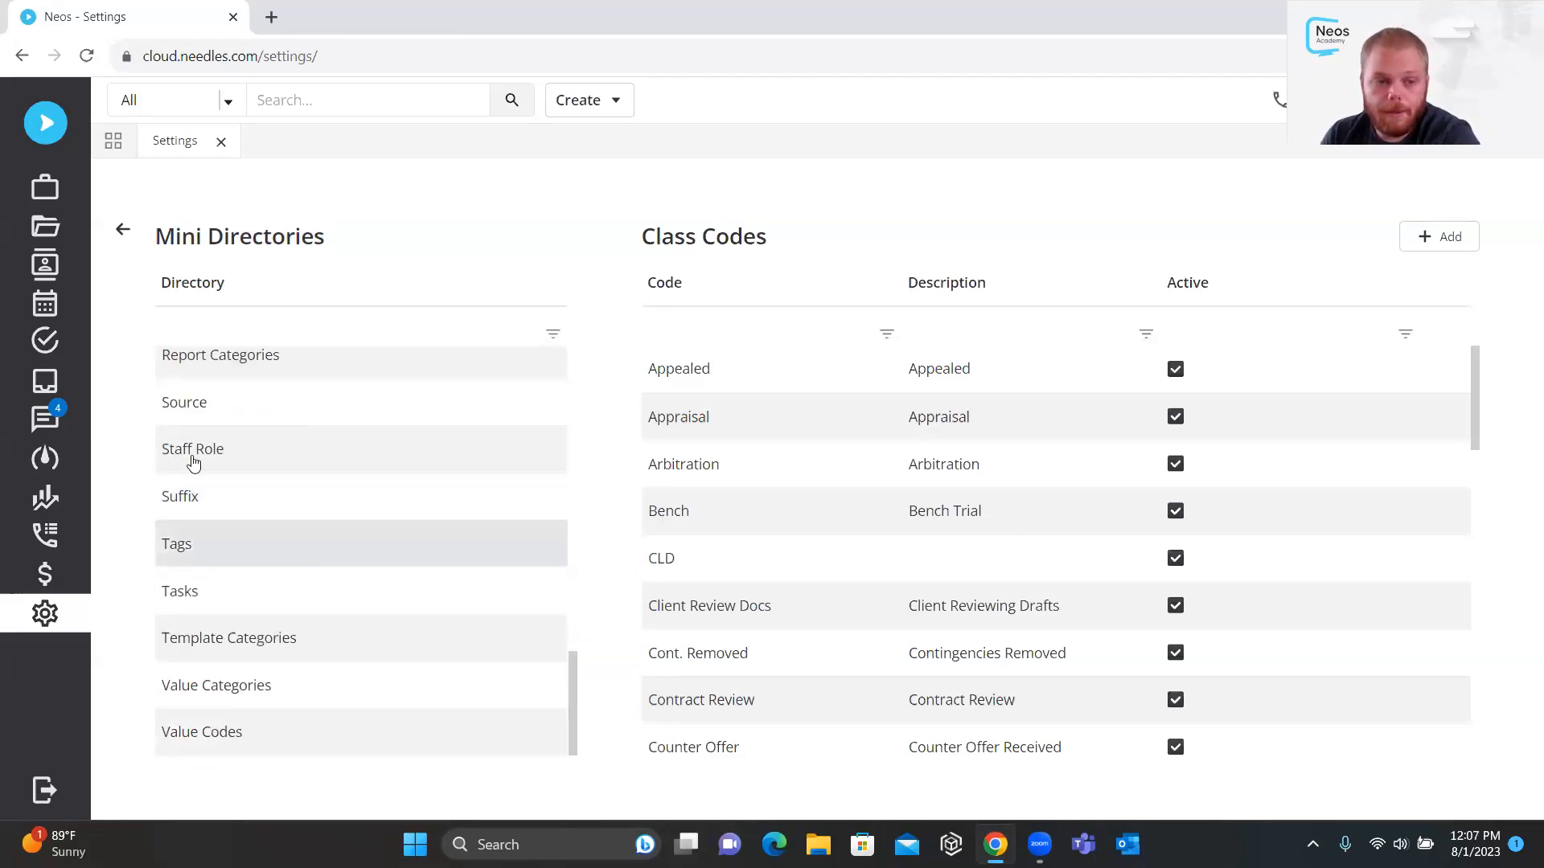
click(228, 750)
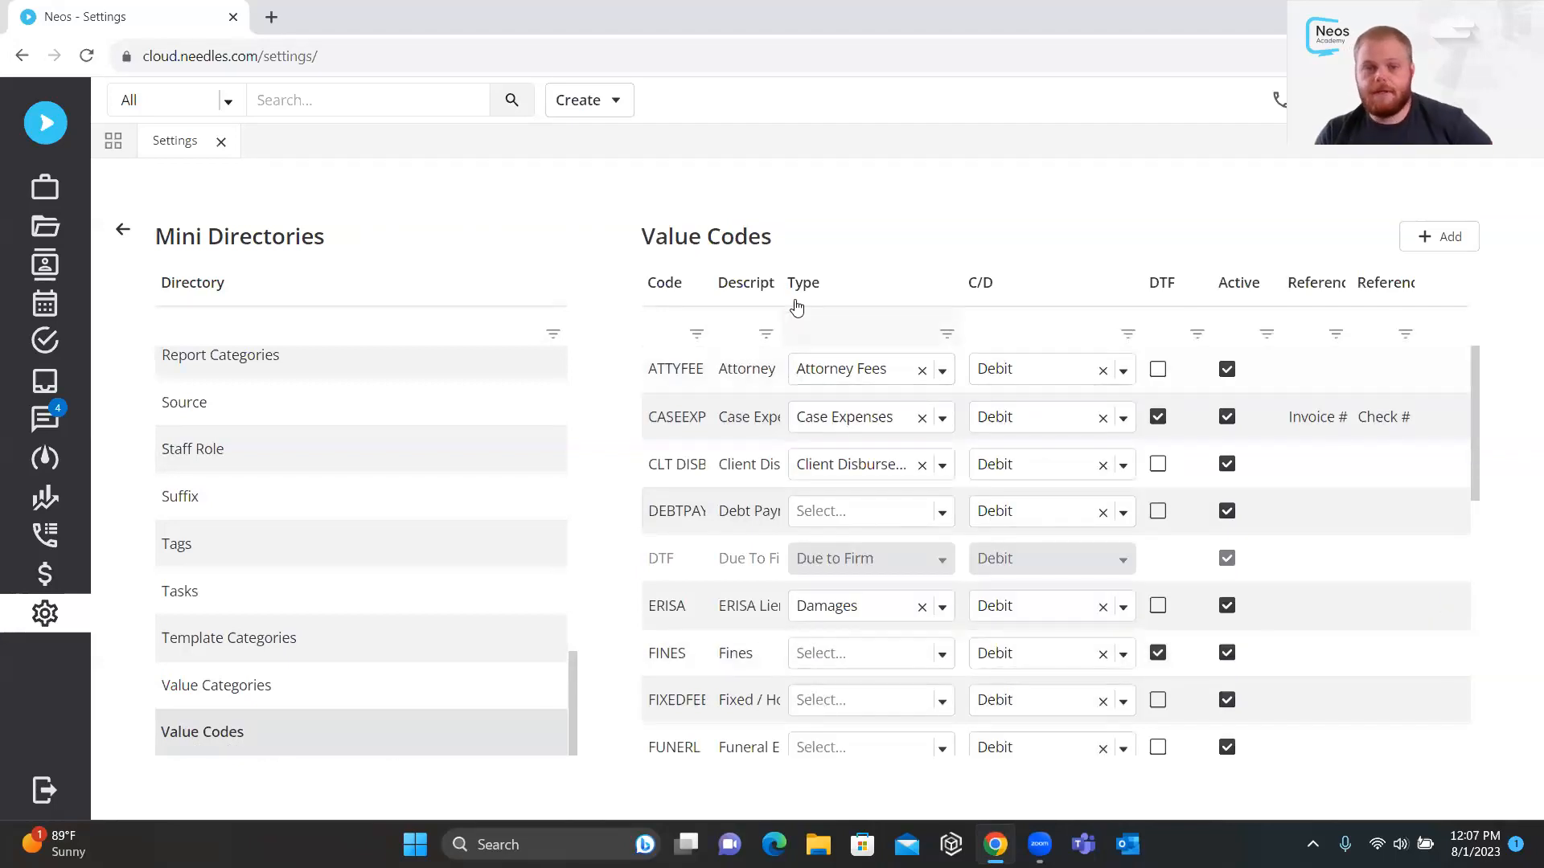
drag(781, 293, 897, 287)
drag(708, 278, 761, 274)
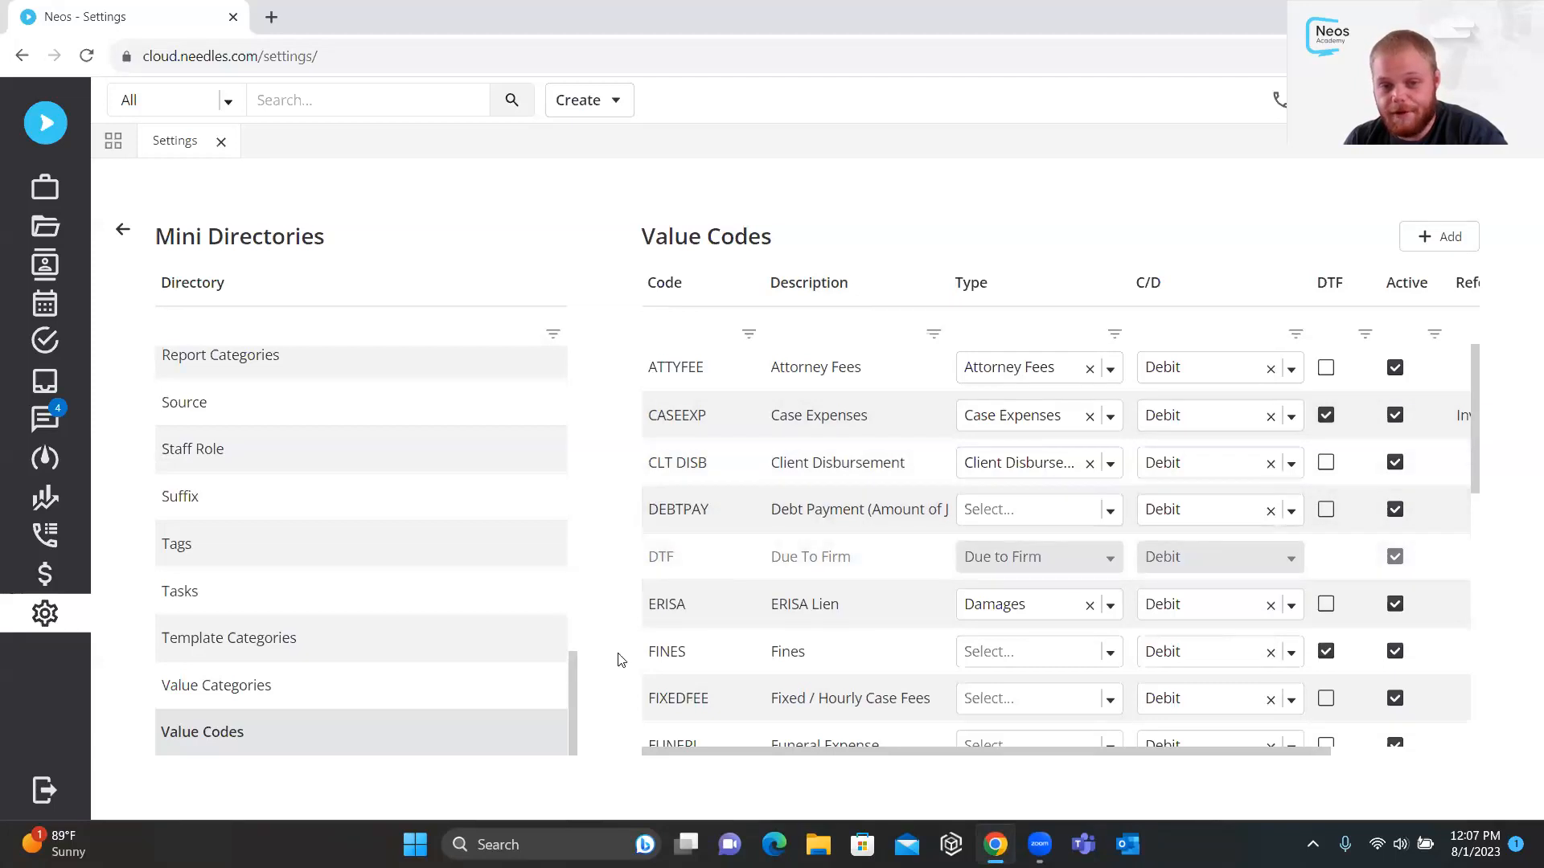
Examine the full list of value codes, comparing their descriptions, types, C/D settings and DTF flags
scroll(707, 643, down, 3)
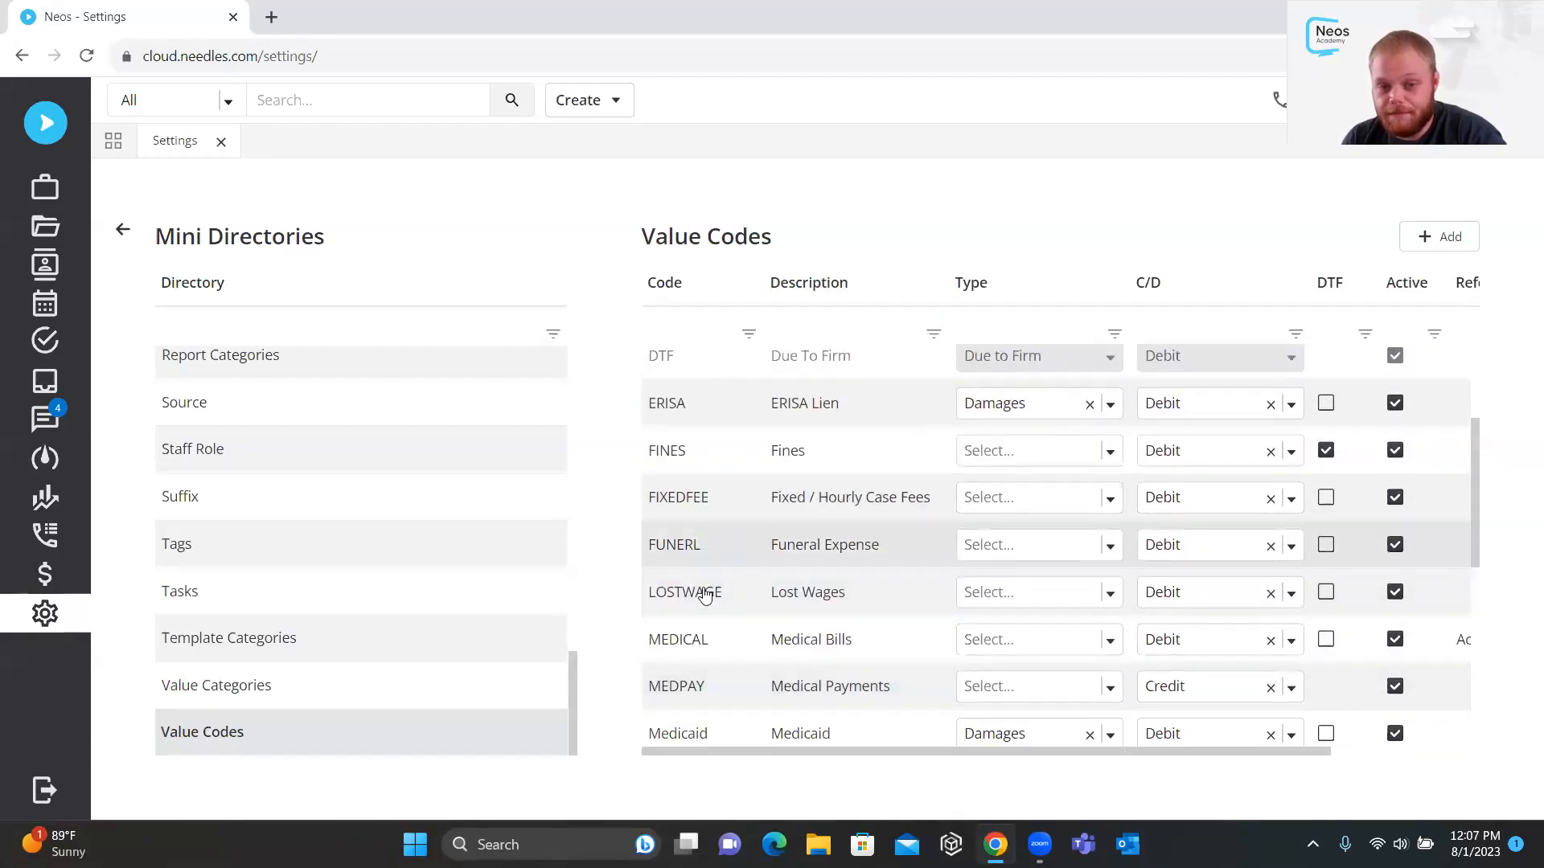
scroll(706, 592, down, 5)
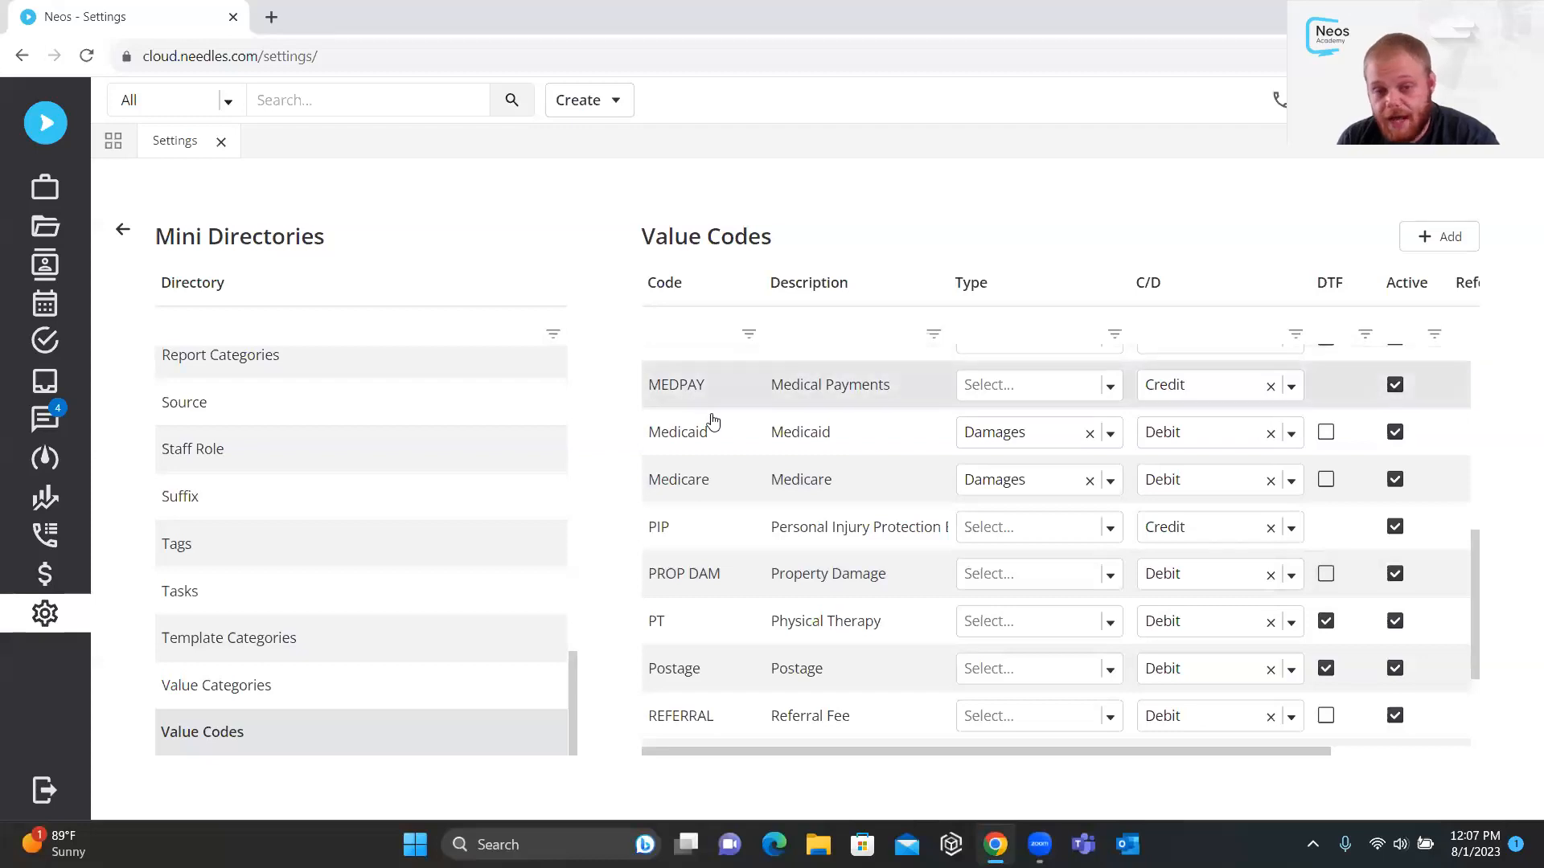
scroll(708, 418, up, 2)
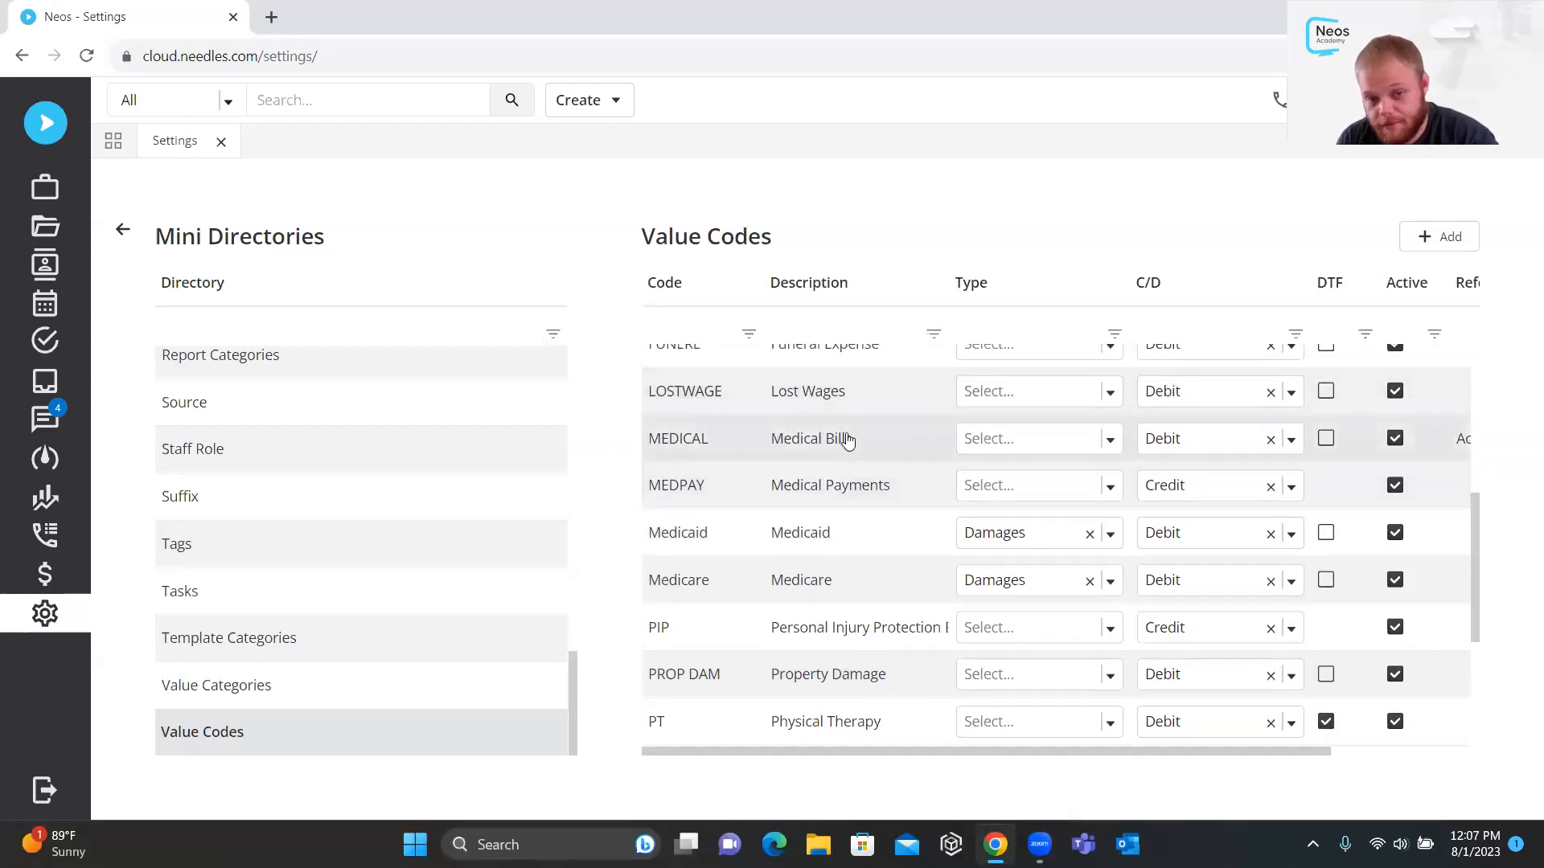
scroll(798, 455, up, 5)
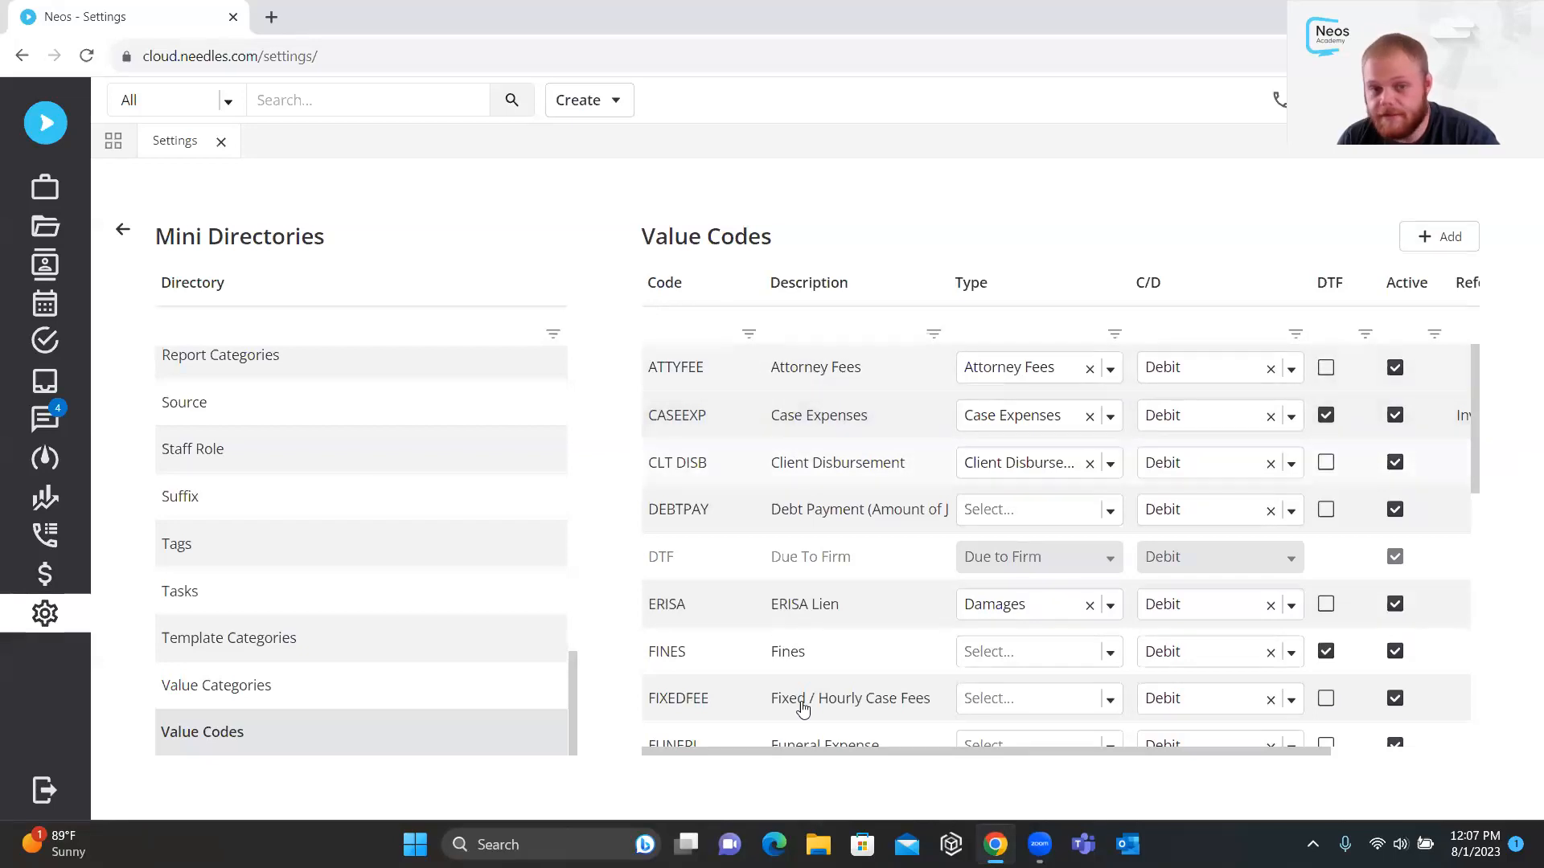
scroll(766, 537, down, 7)
scroll(768, 539, down, 2)
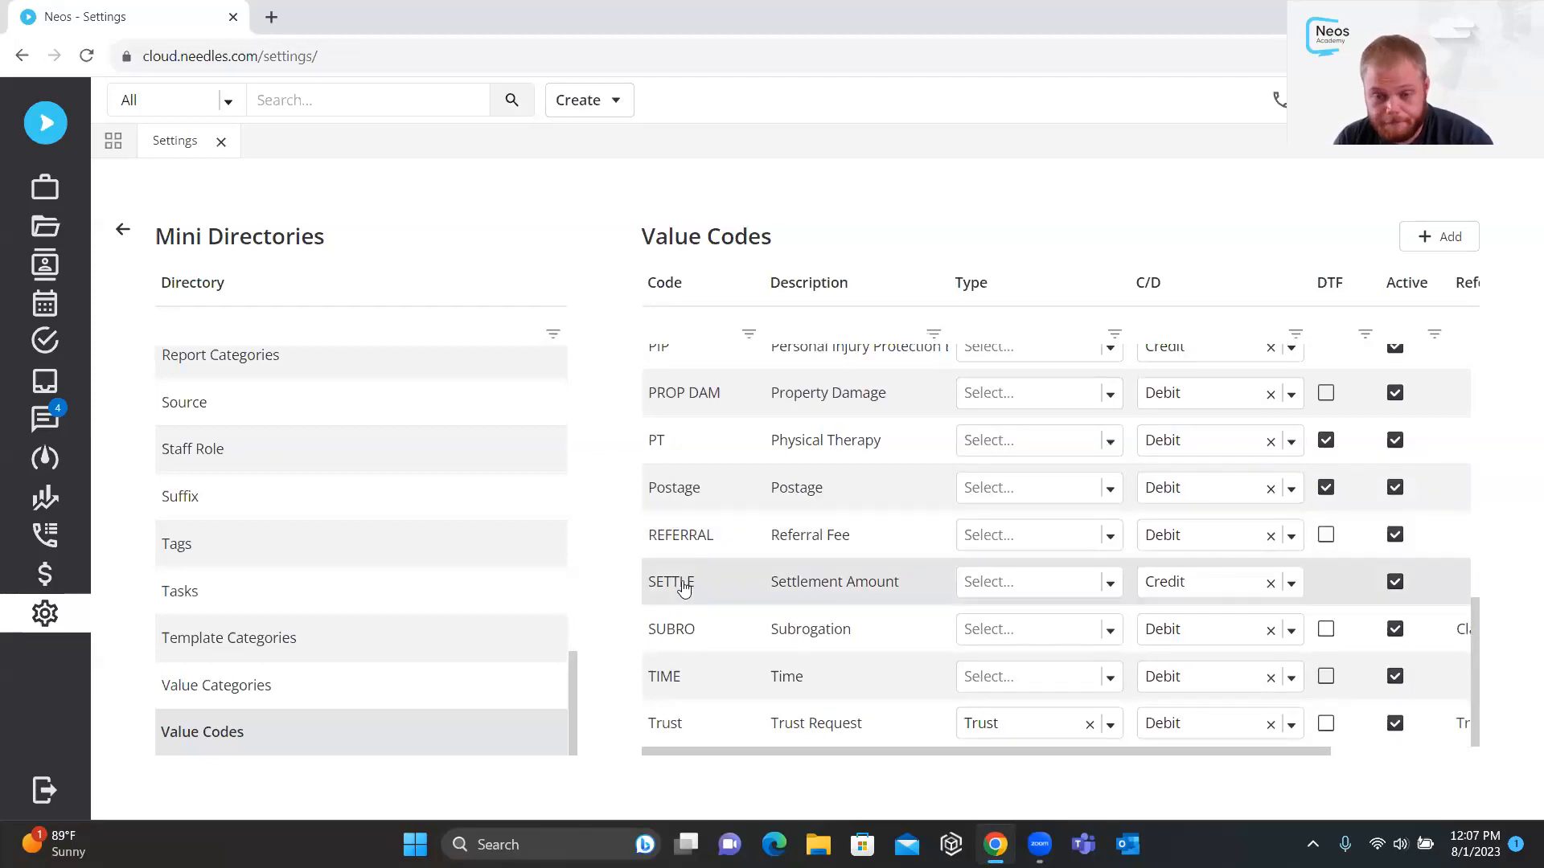
scroll(552, 464, up, 5)
scroll(707, 440, up, 9)
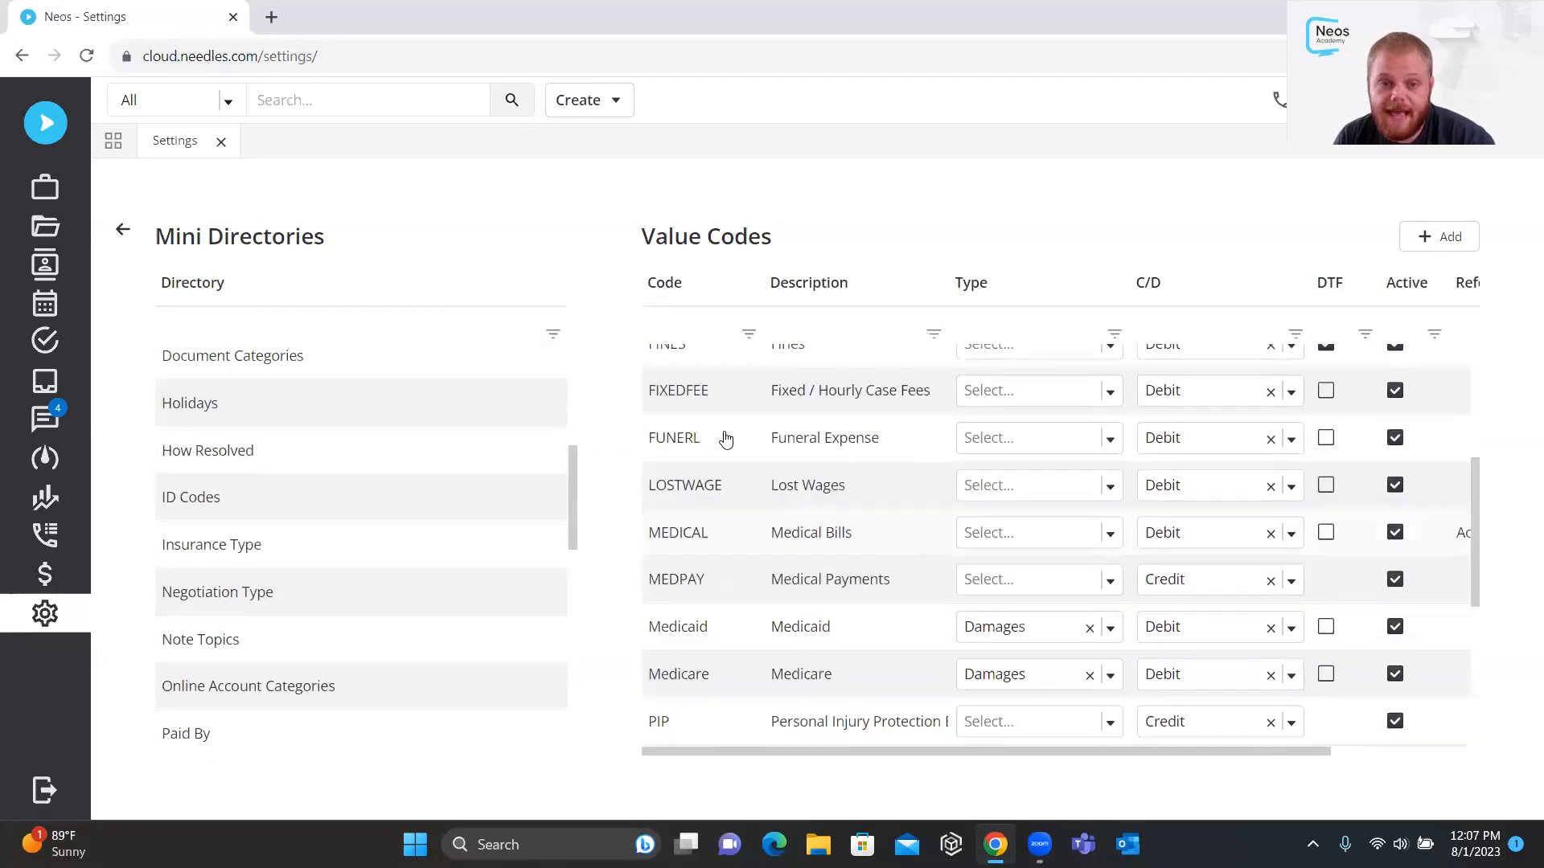
scroll(475, 607, down, 5)
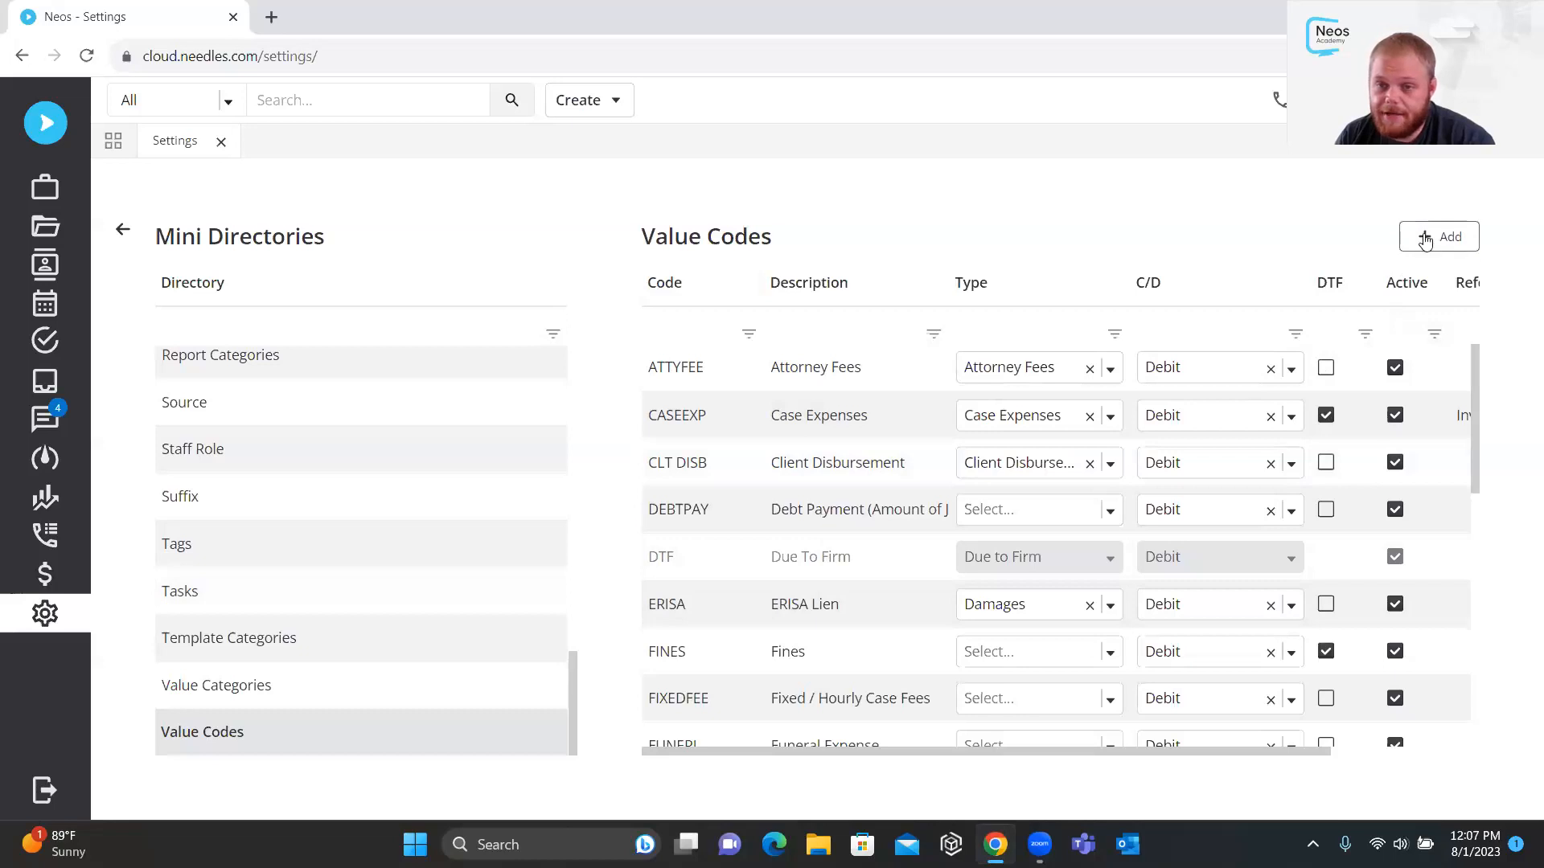
Add a new value code RECOVERY with the description Settlement Amount
click(1456, 238)
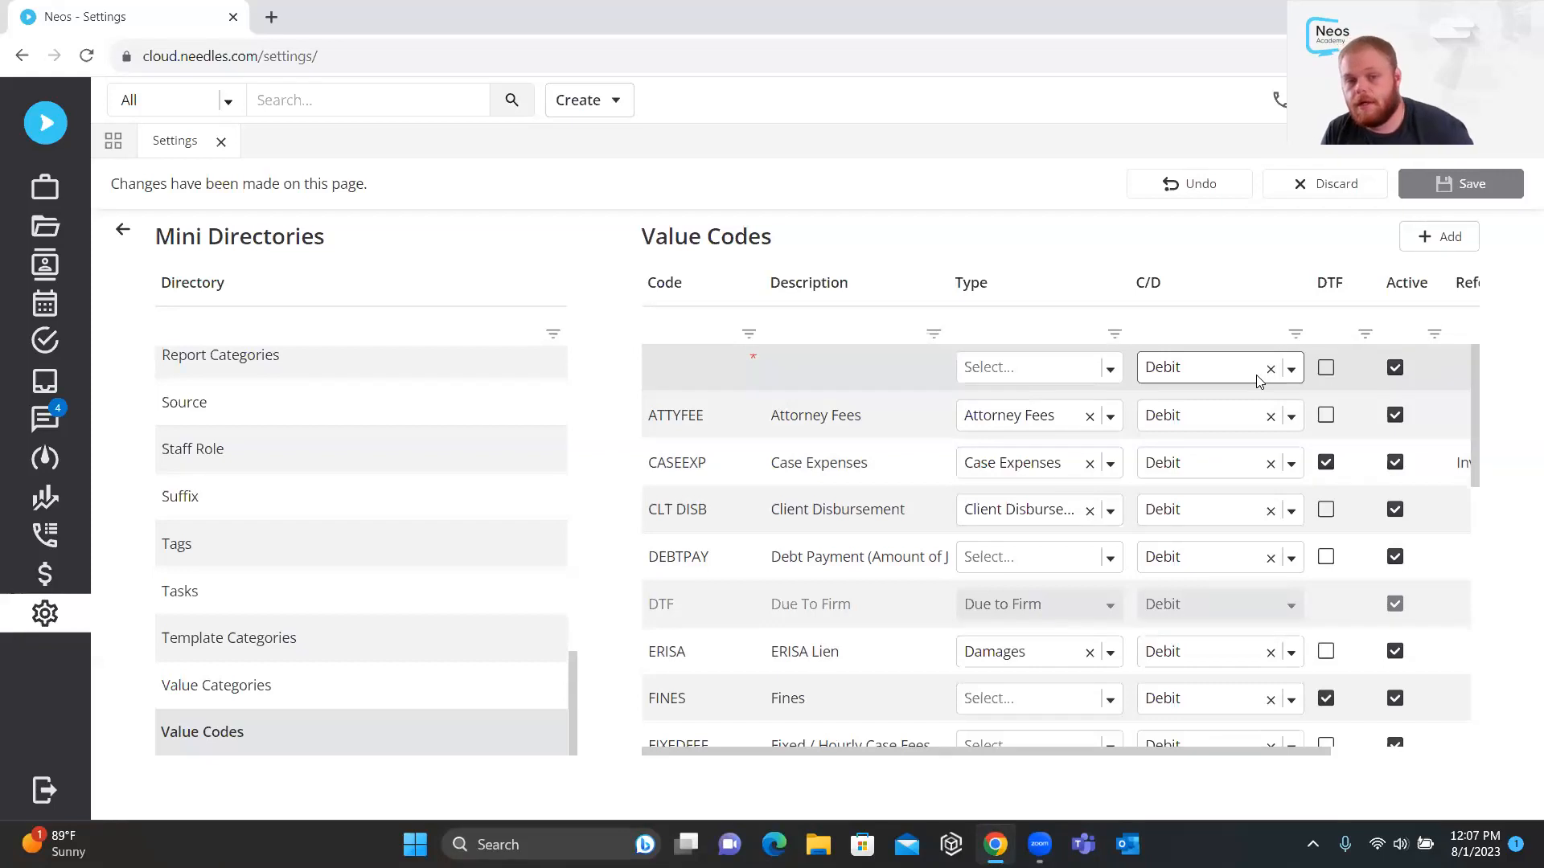
click(693, 375)
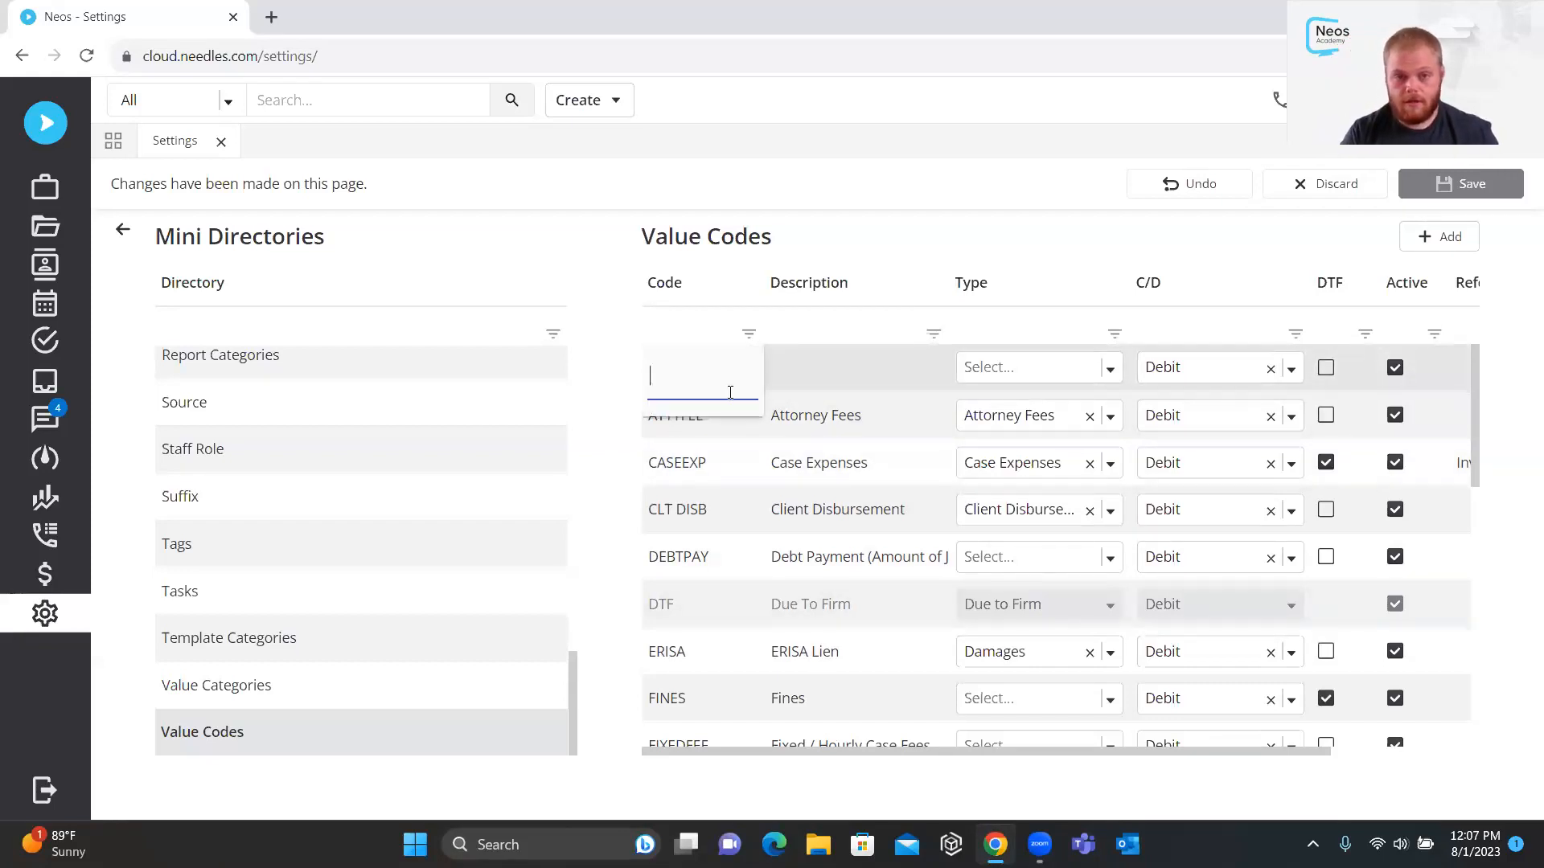
text(RECOVERY)
key(Tab)
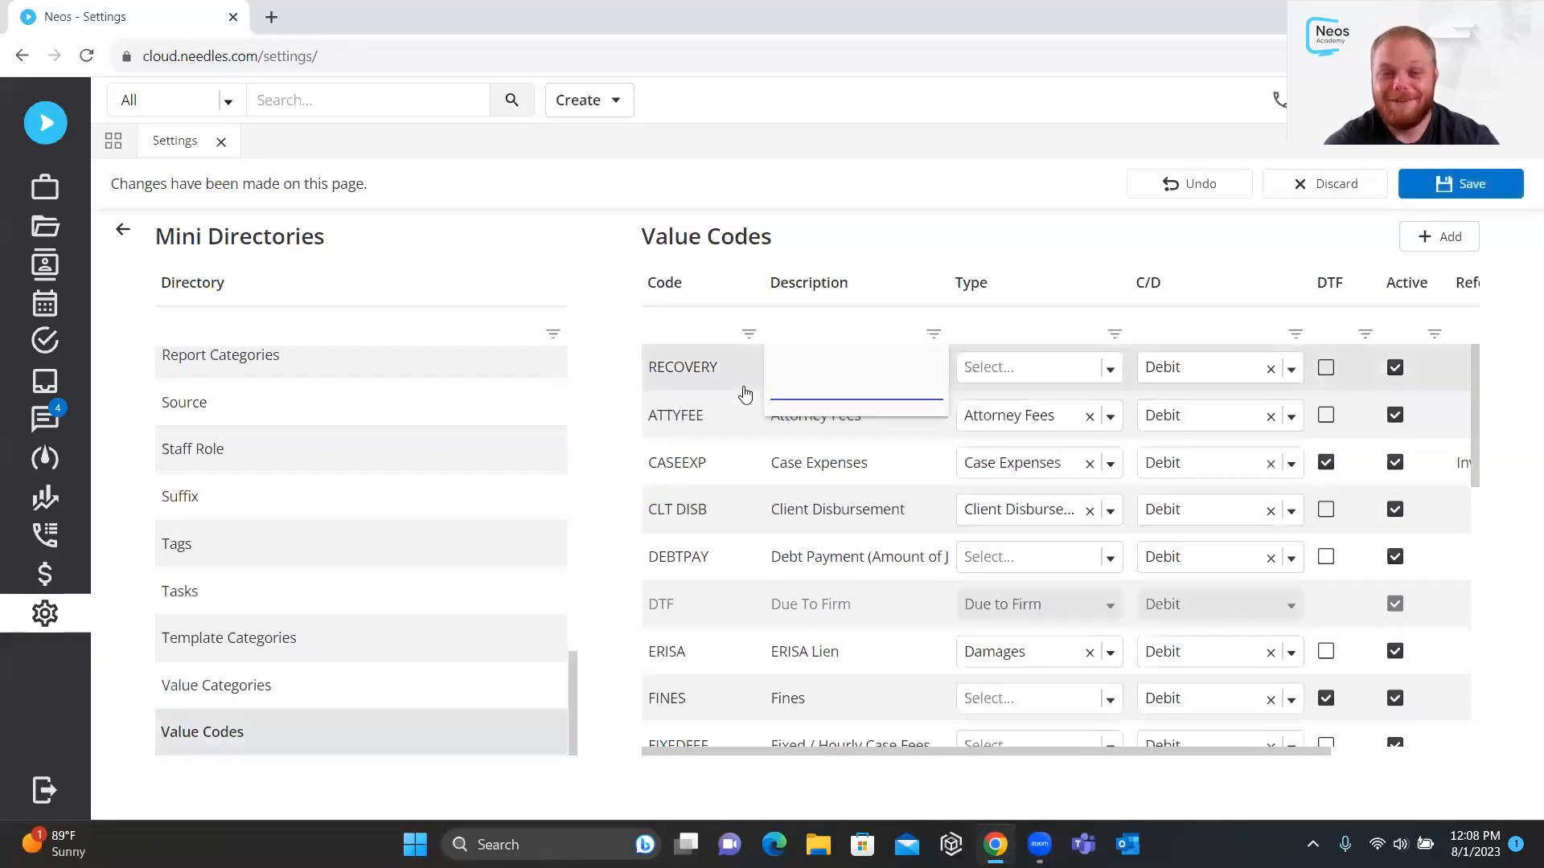
text(sETTL)
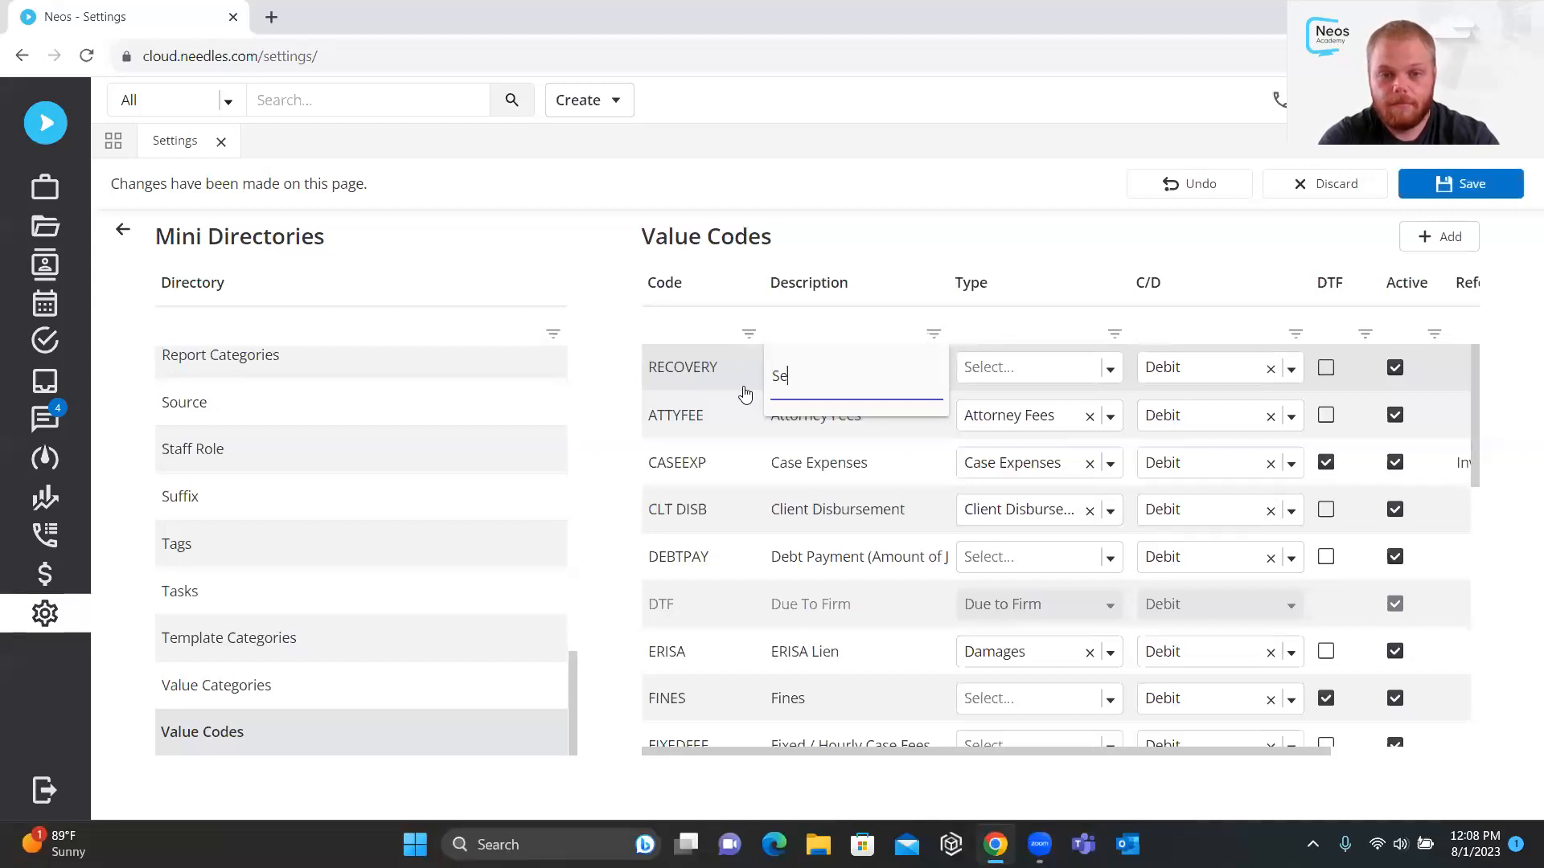
text(ement Amount)
click(1014, 223)
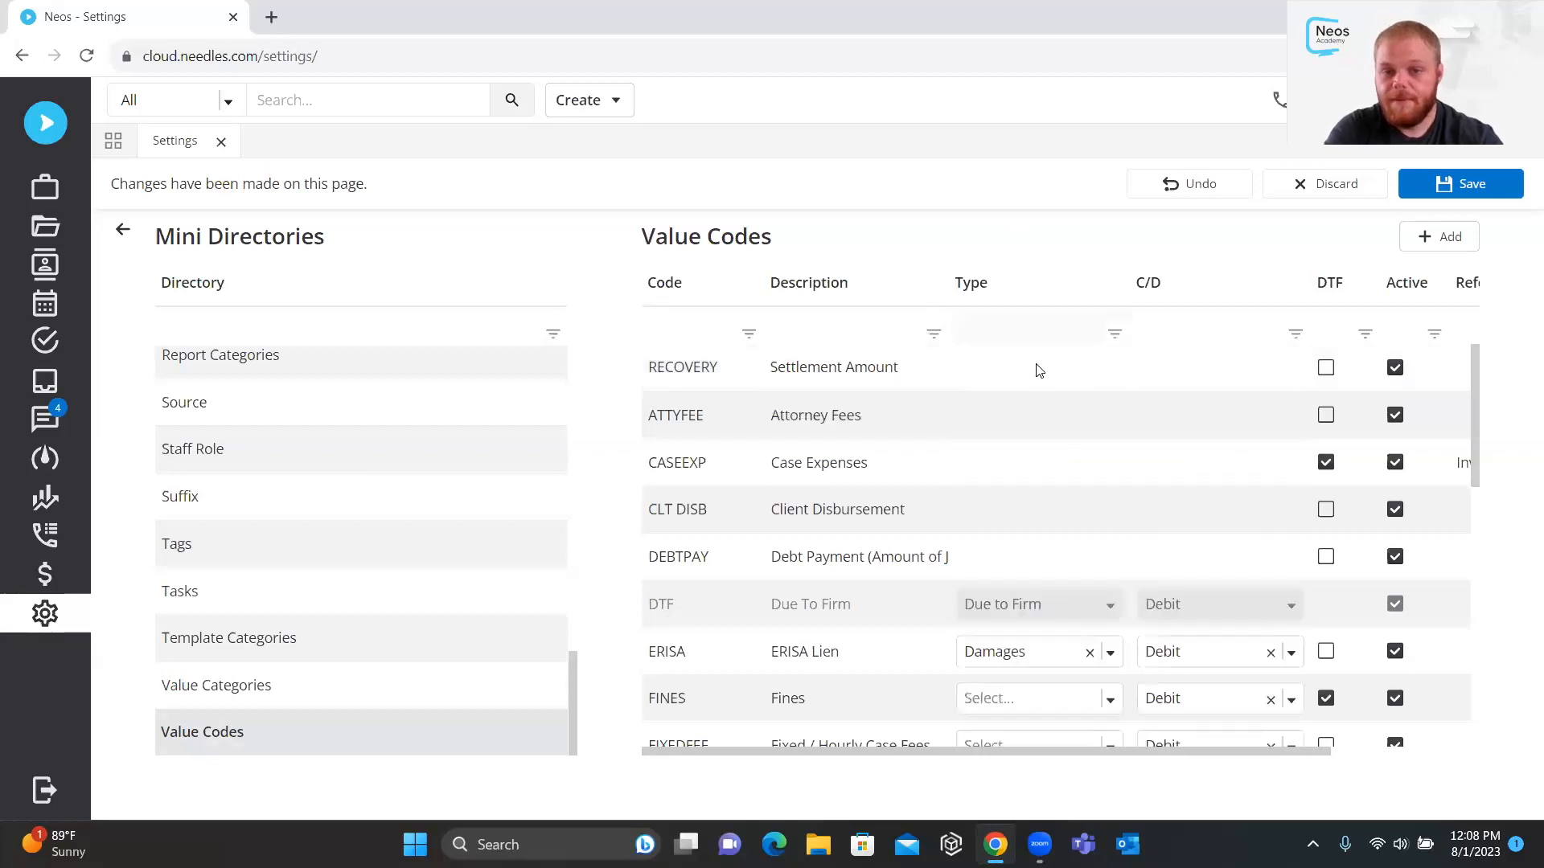
Set the type of the RECOVERY value code to Settlement Amount
click(1105, 368)
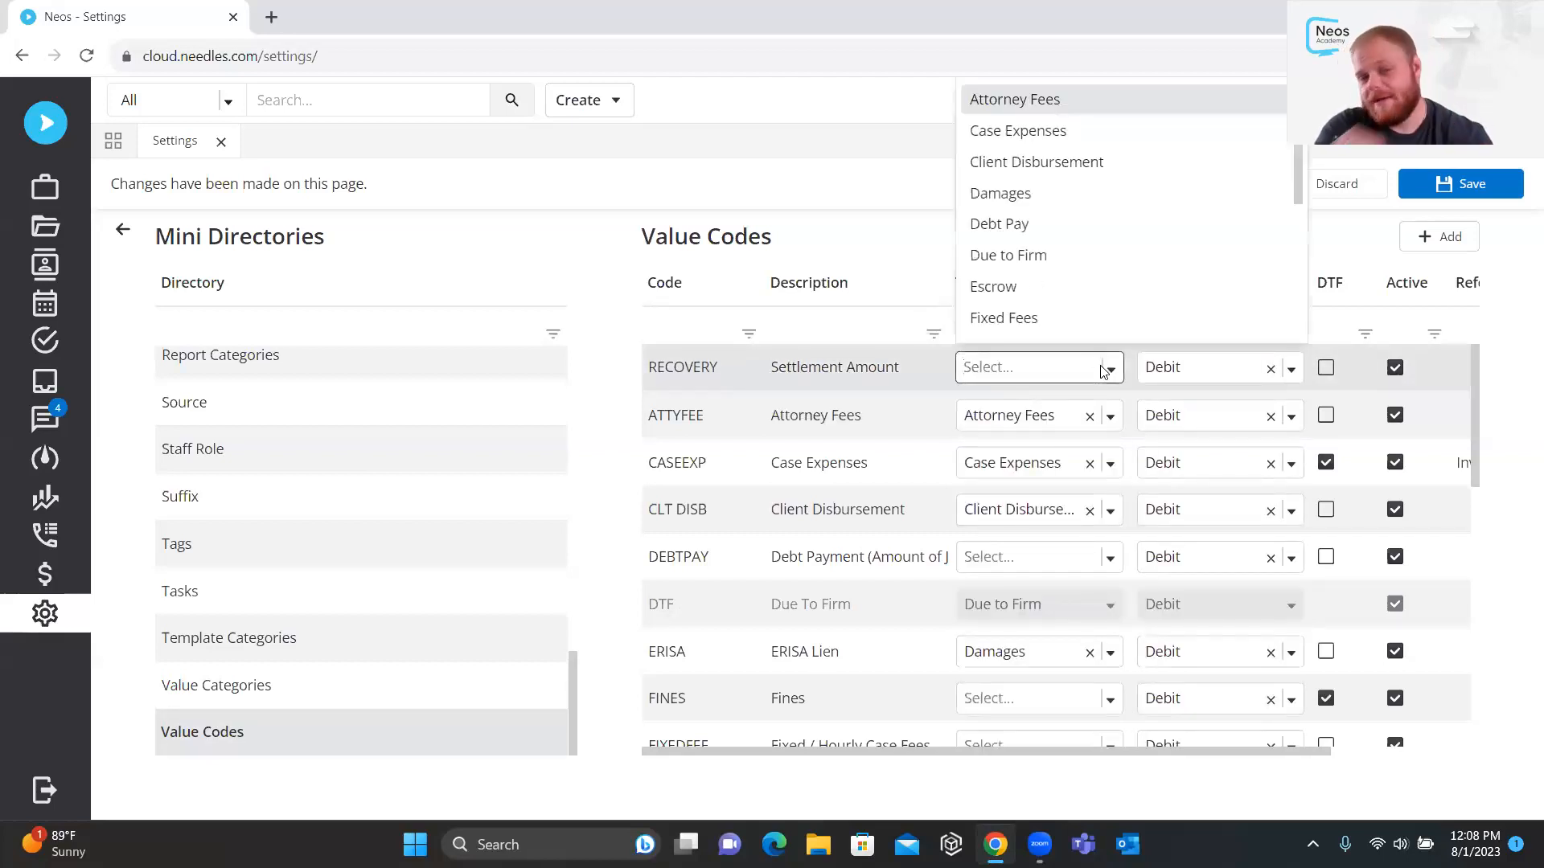
scroll(1151, 253, down, 1)
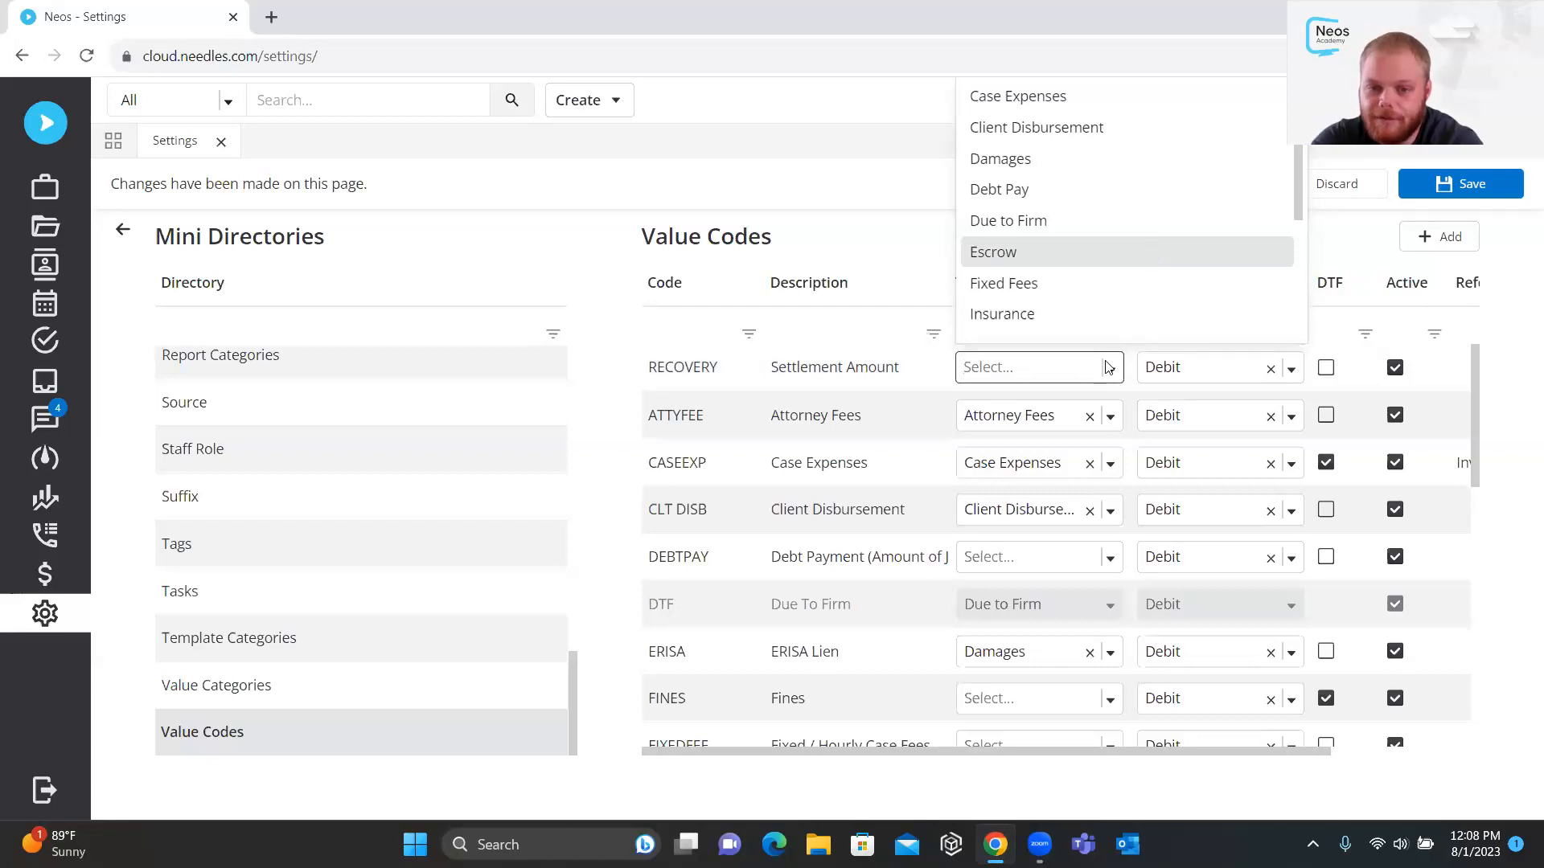
scroll(1056, 302, down, 5)
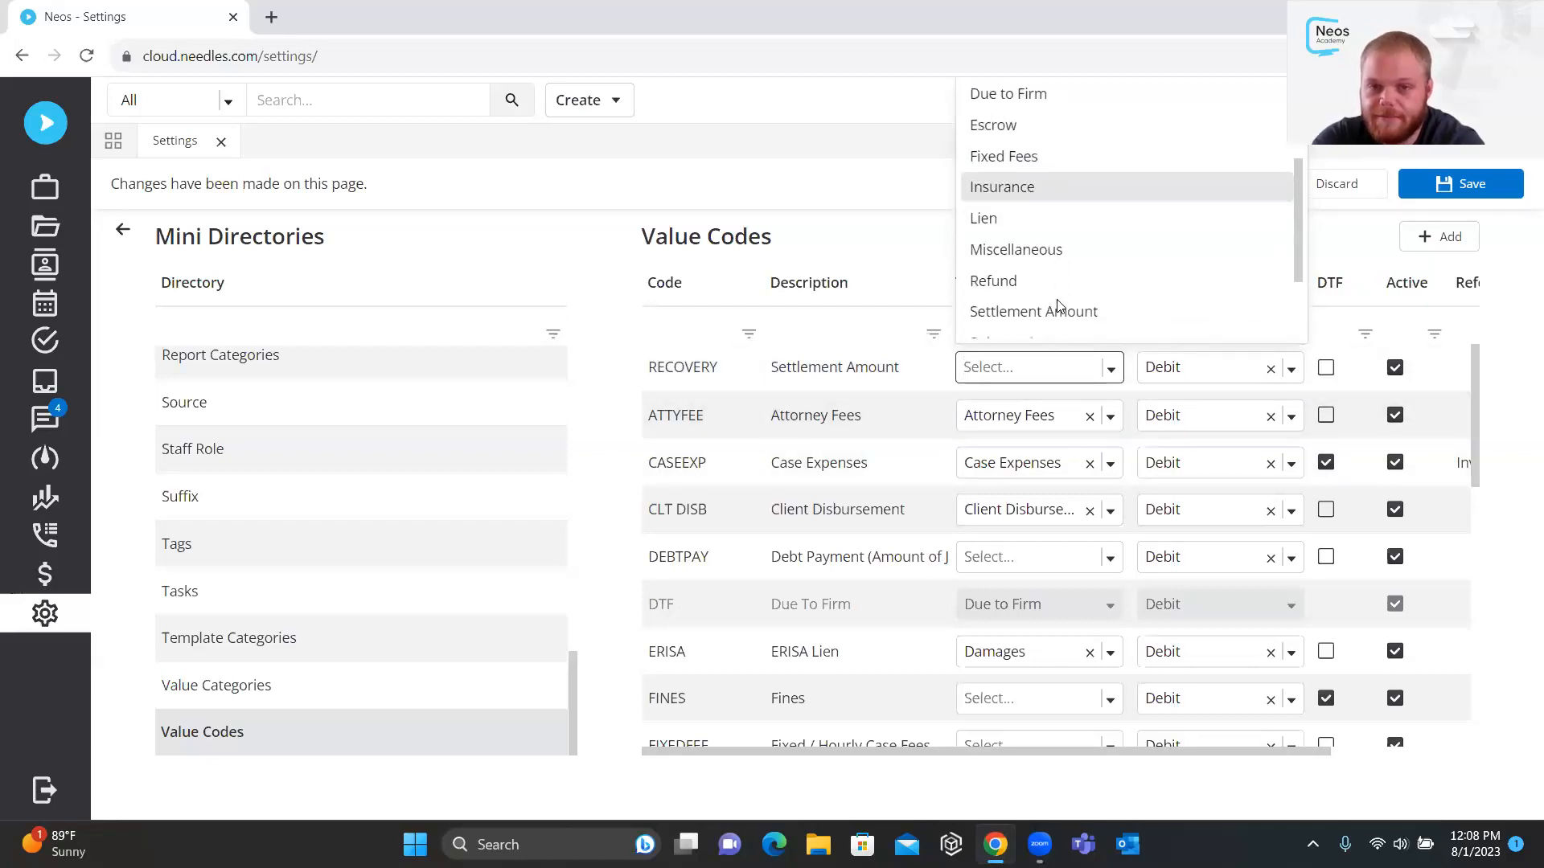
scroll(1066, 278, down, 1)
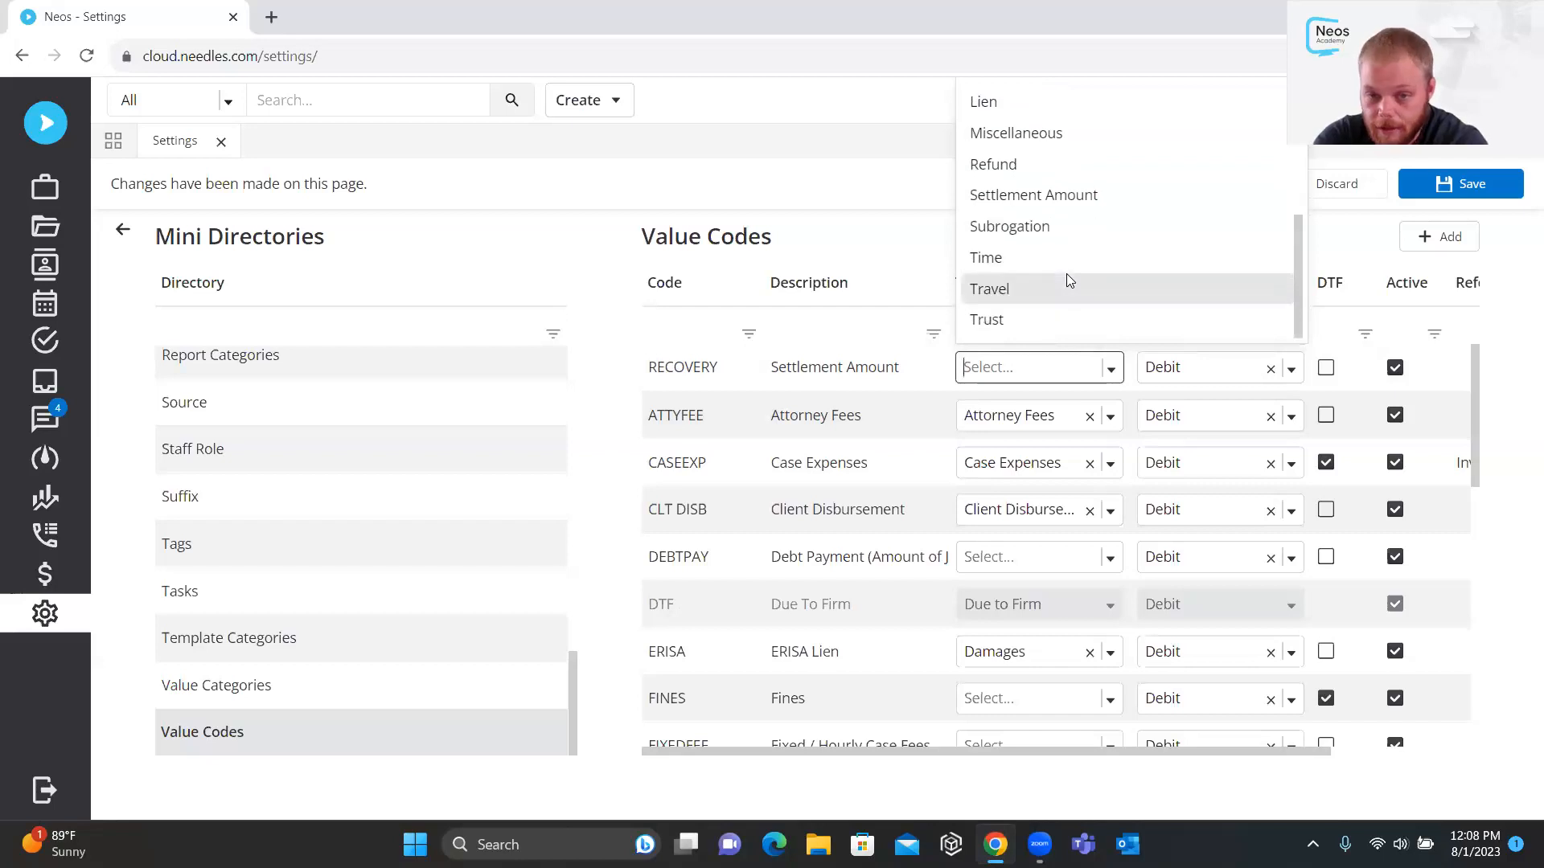
scroll(1108, 152, up, 1)
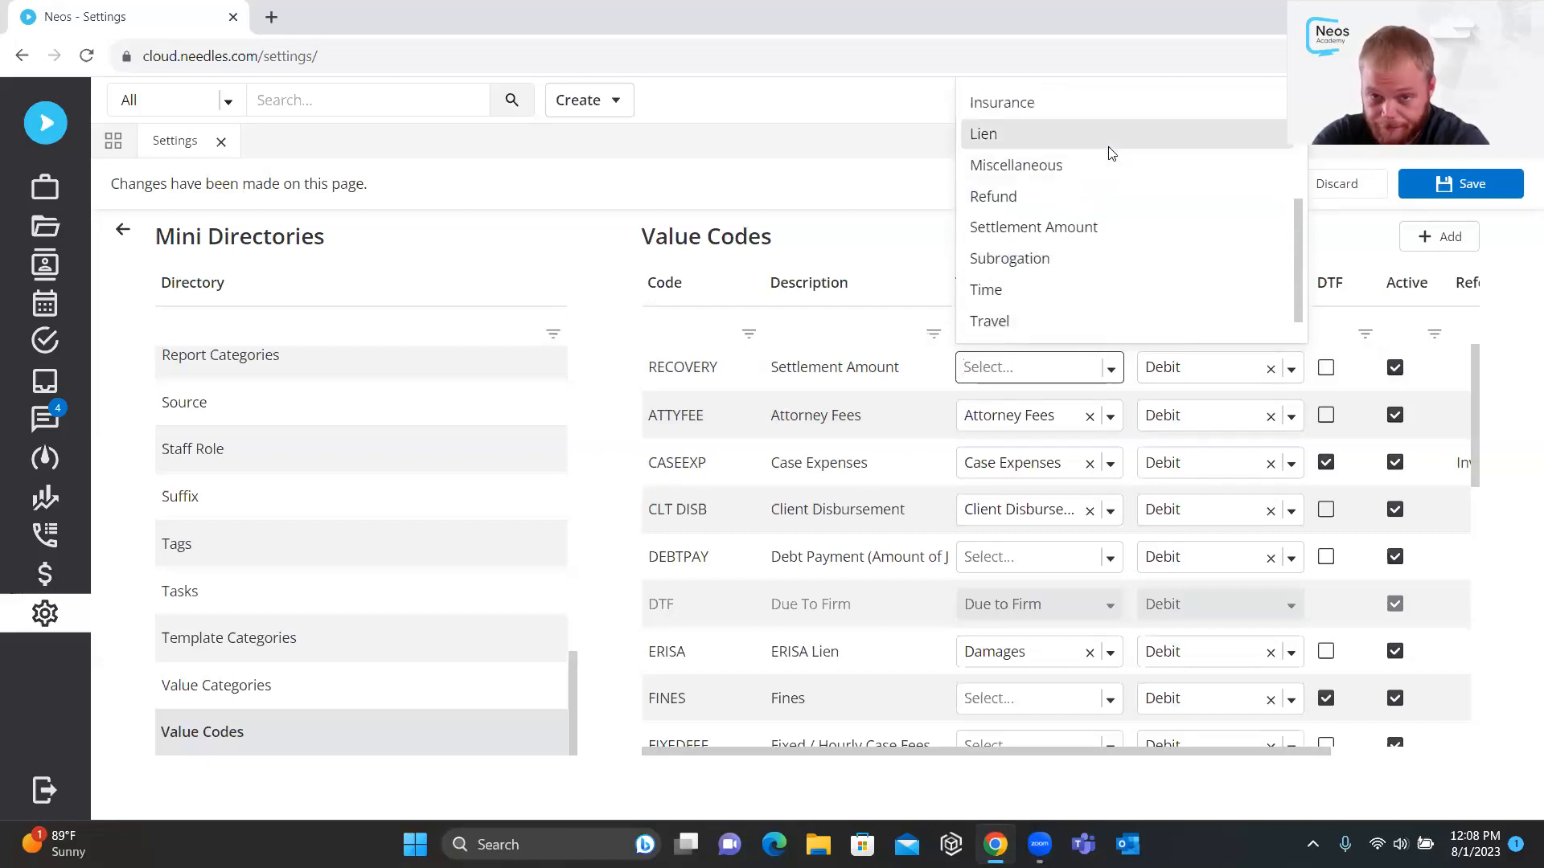
click(1026, 229)
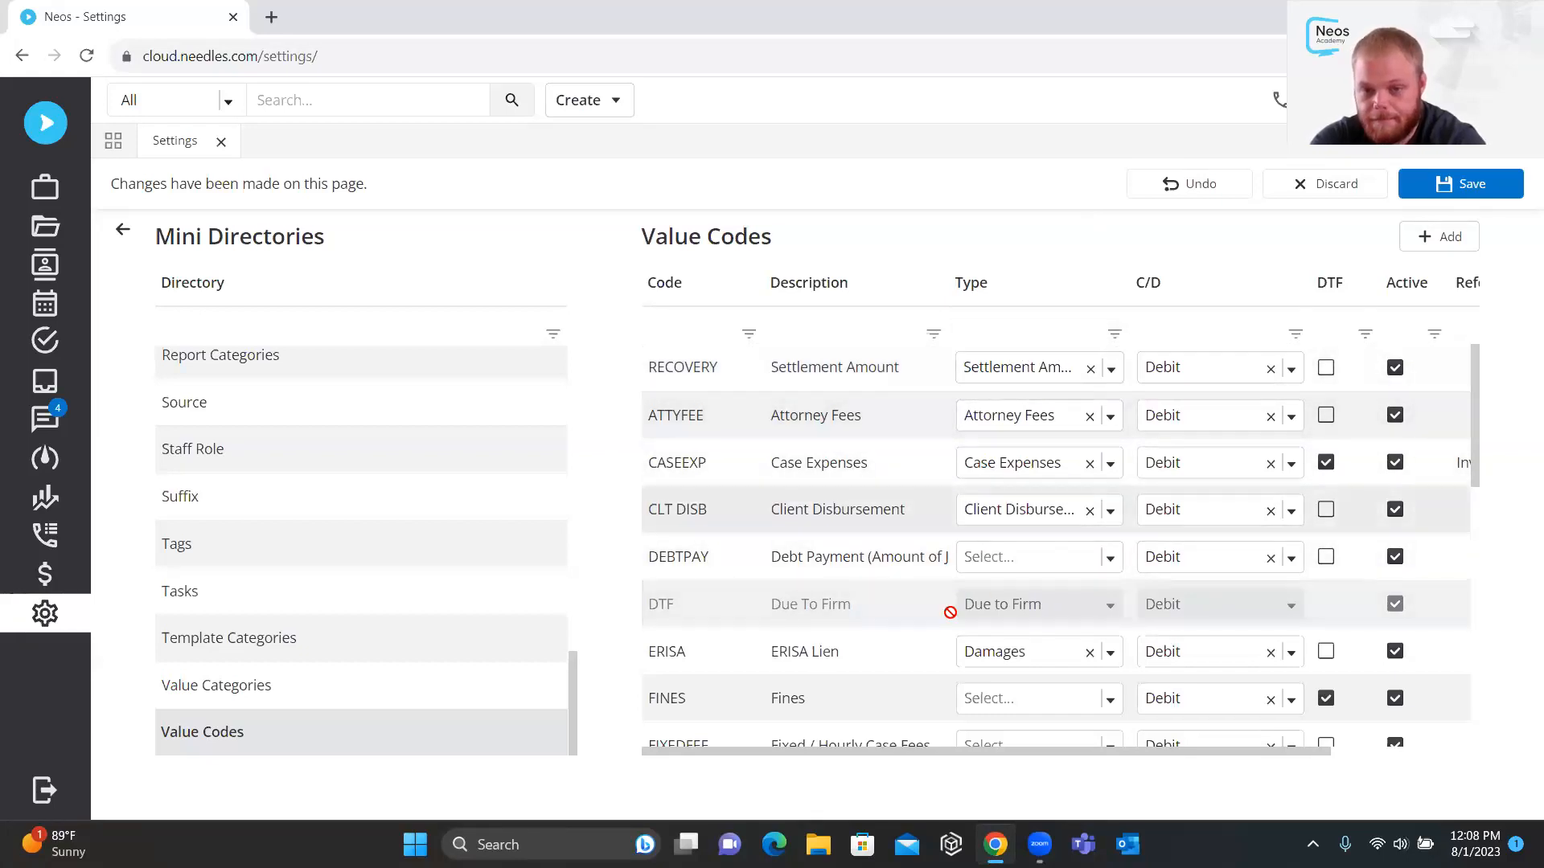
Check the C/D choices available for the RECOVERY value code, keeping Debit selected
click(1224, 368)
click(1223, 368)
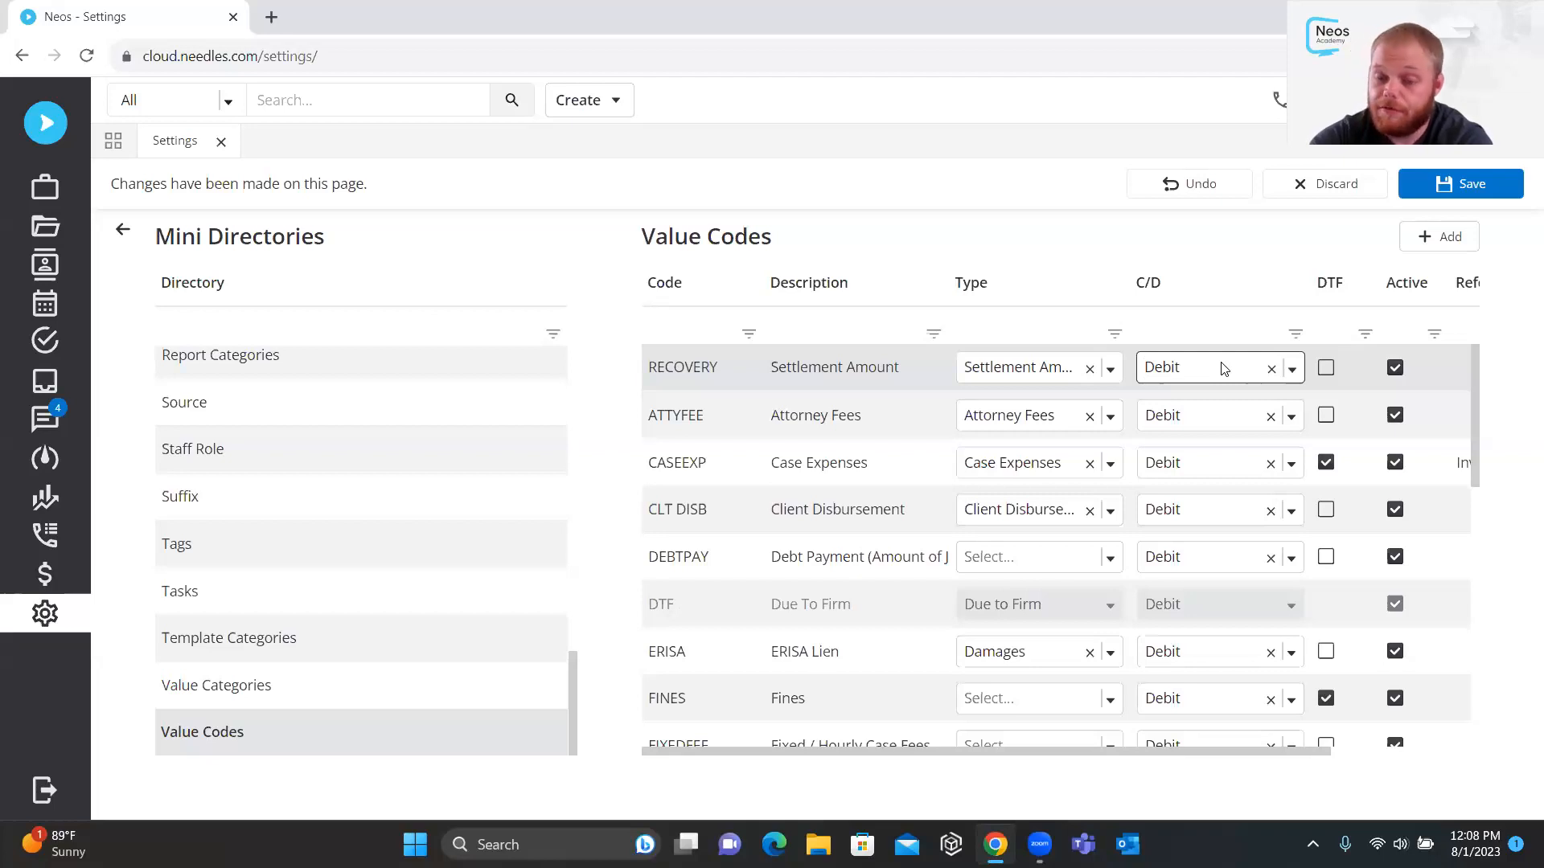
click(1223, 368)
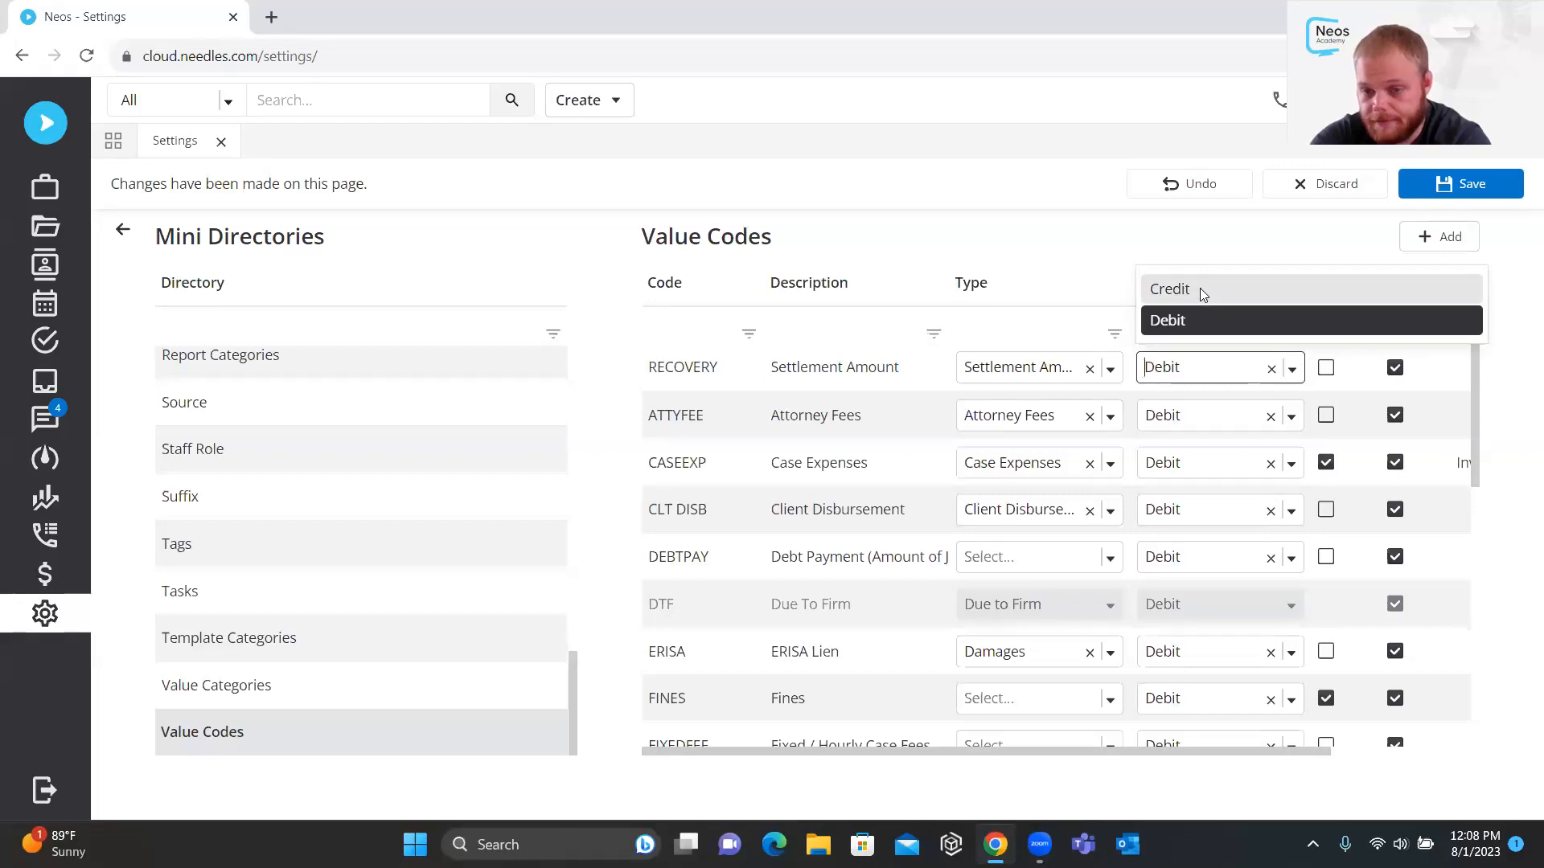
click(1203, 363)
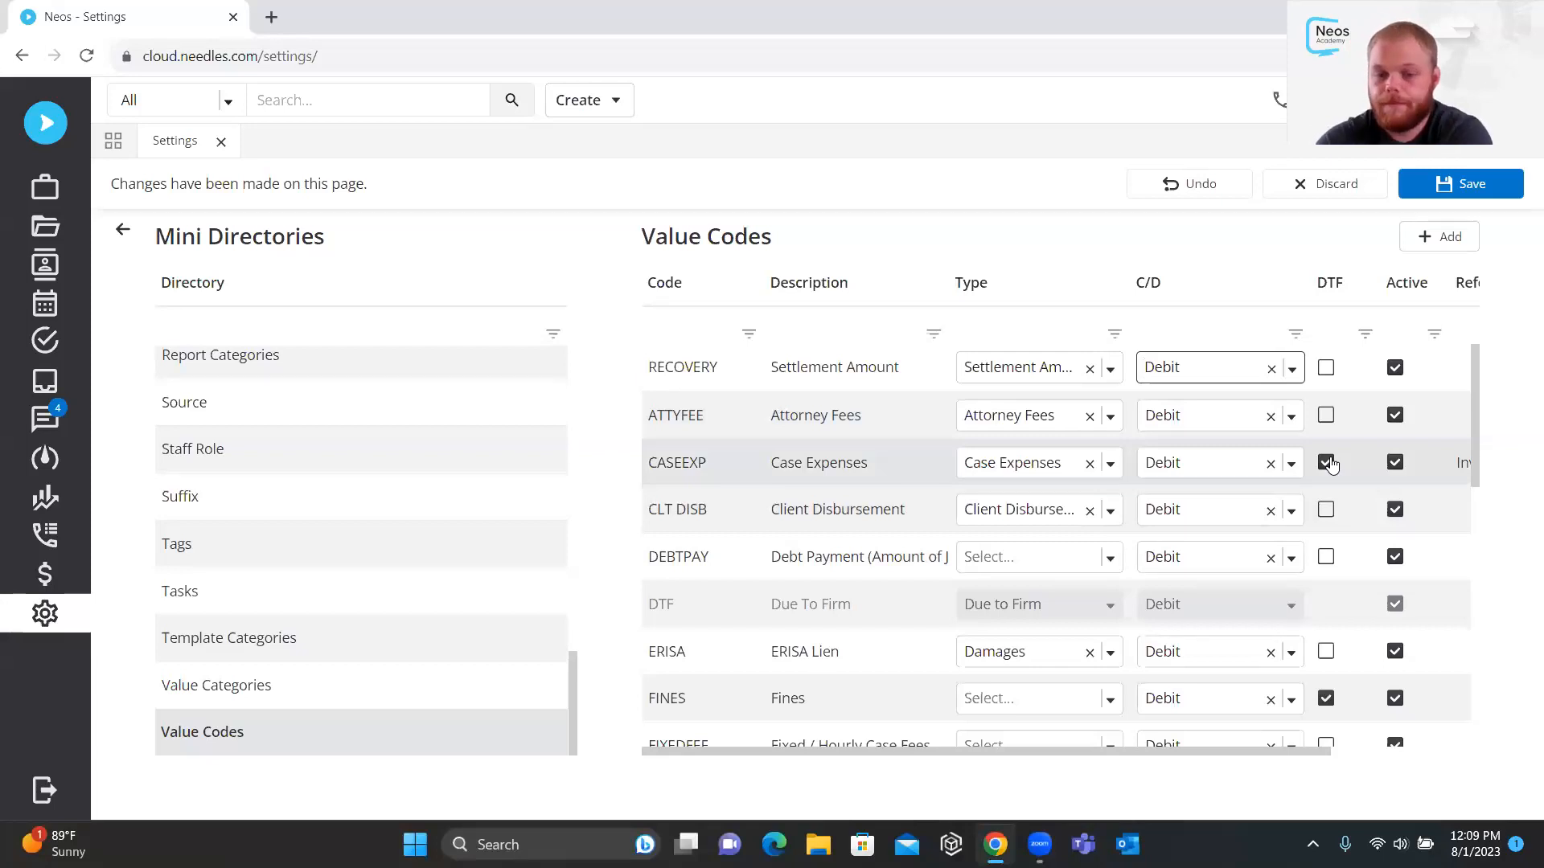
Inspect the reference label columns of the value codes, widening the first one, and return to the Code column
drag(830, 760, 907, 758)
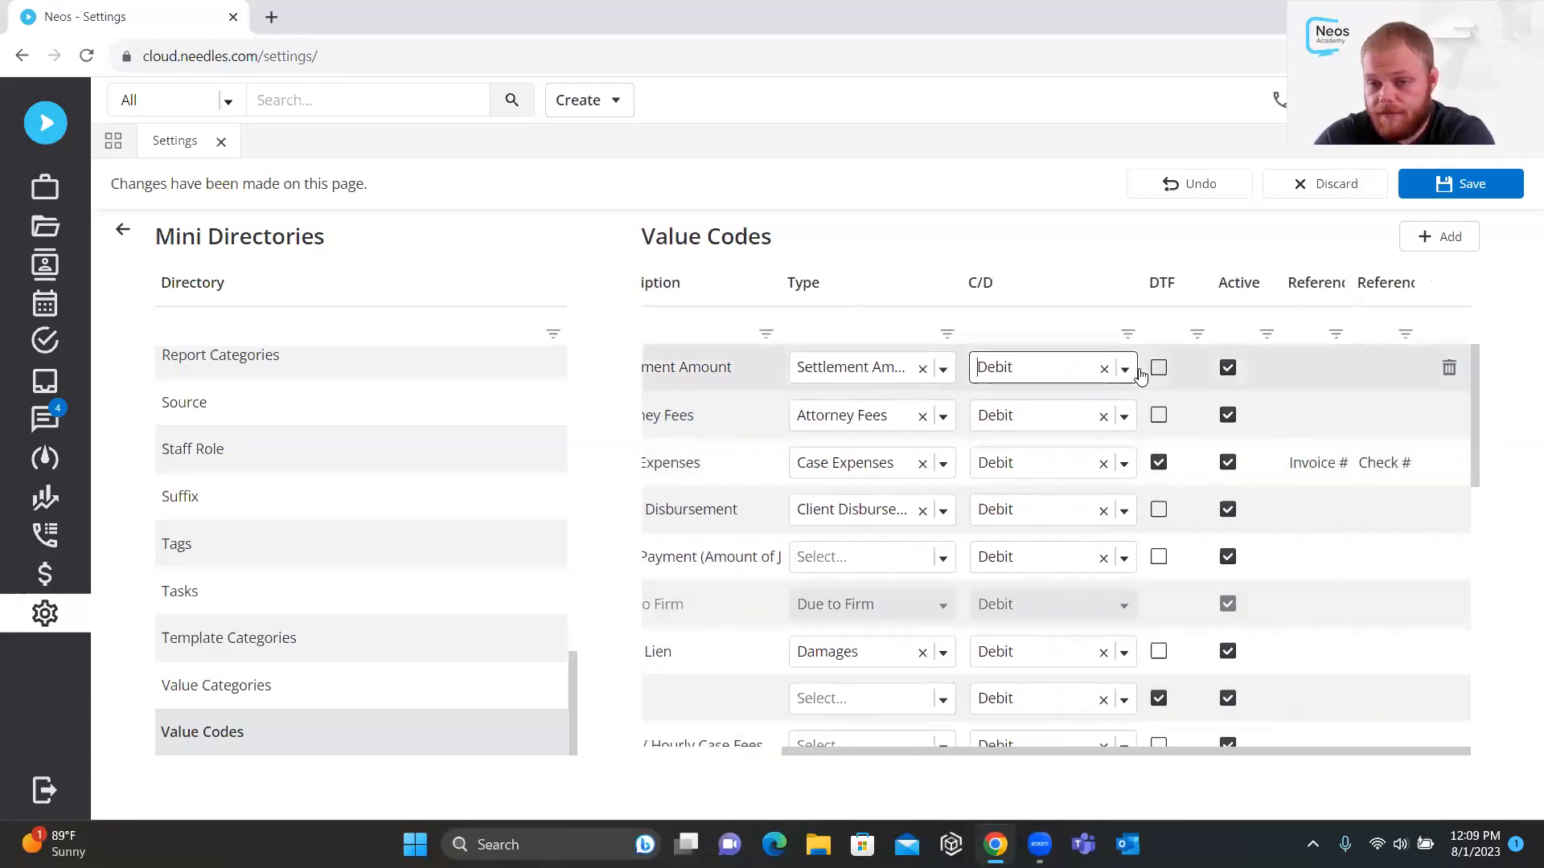
drag(1350, 286, 1417, 293)
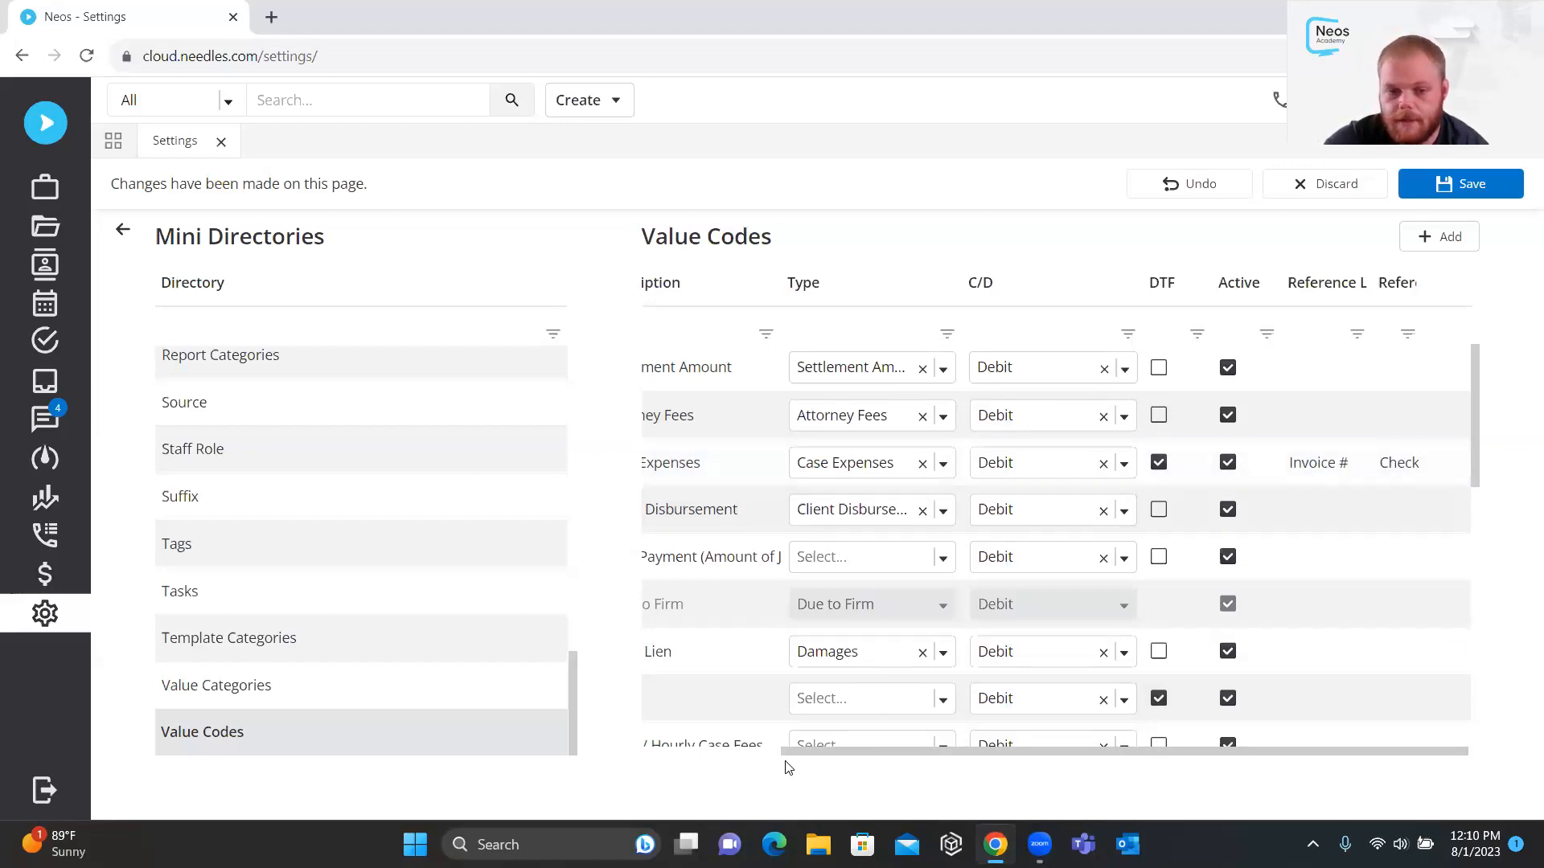
drag(798, 760, 576, 735)
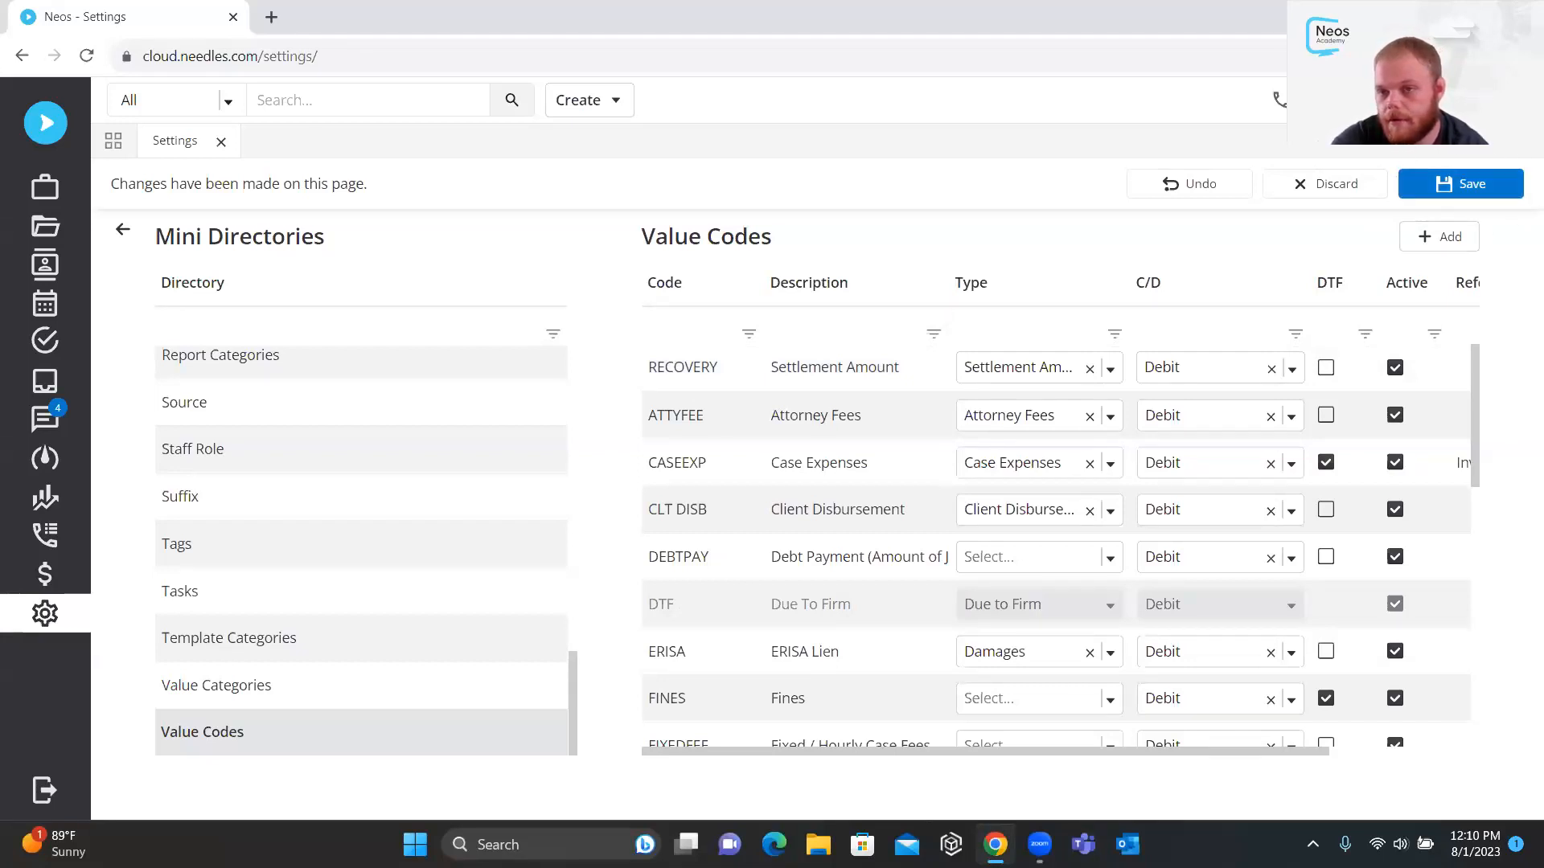
Save the value code changes and close Settings
click(1453, 196)
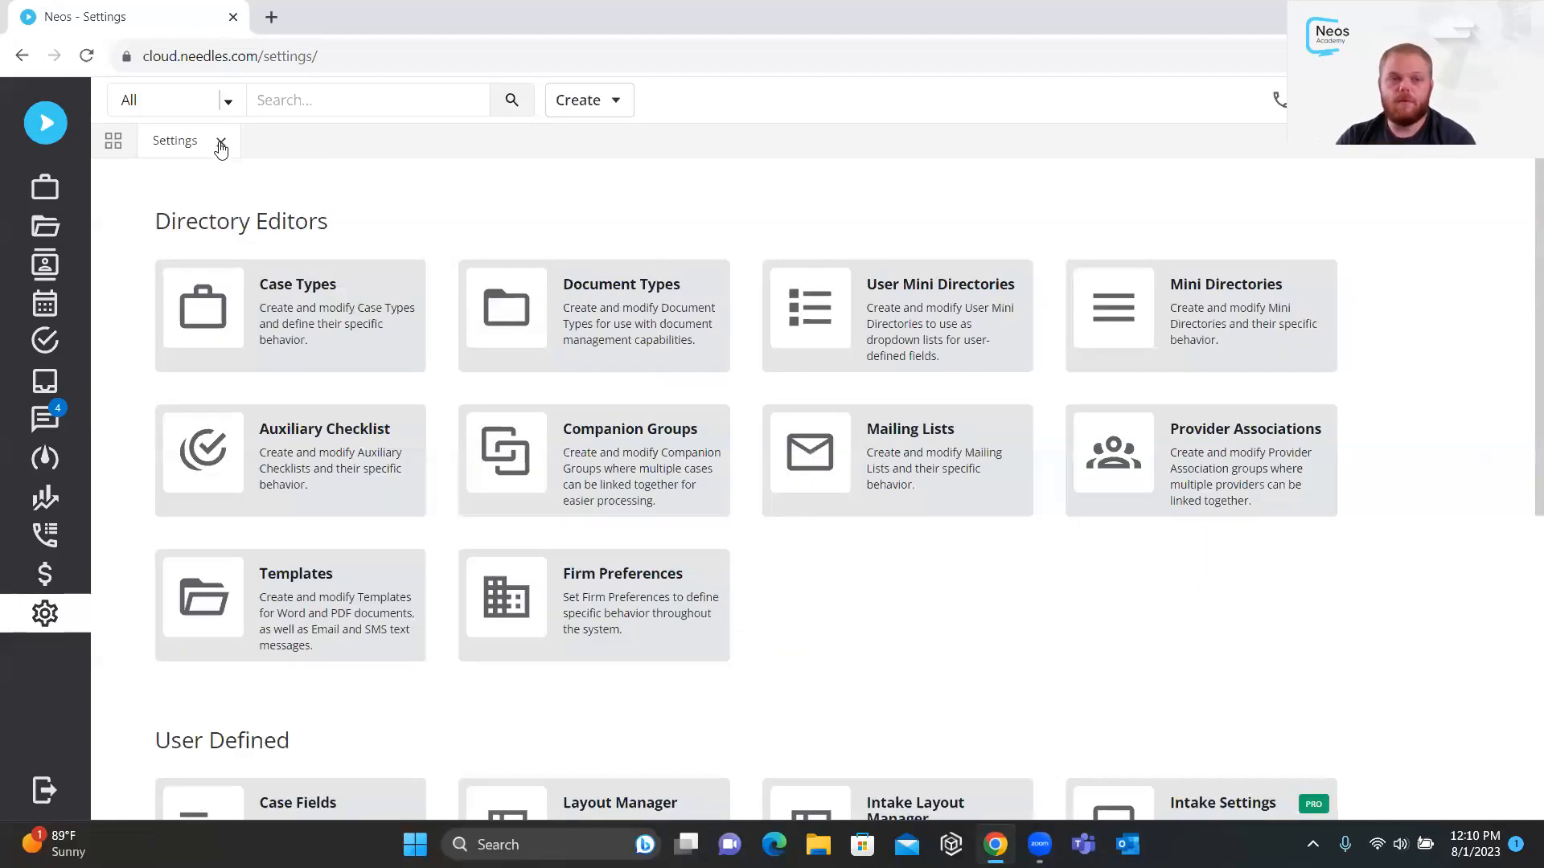
click(222, 142)
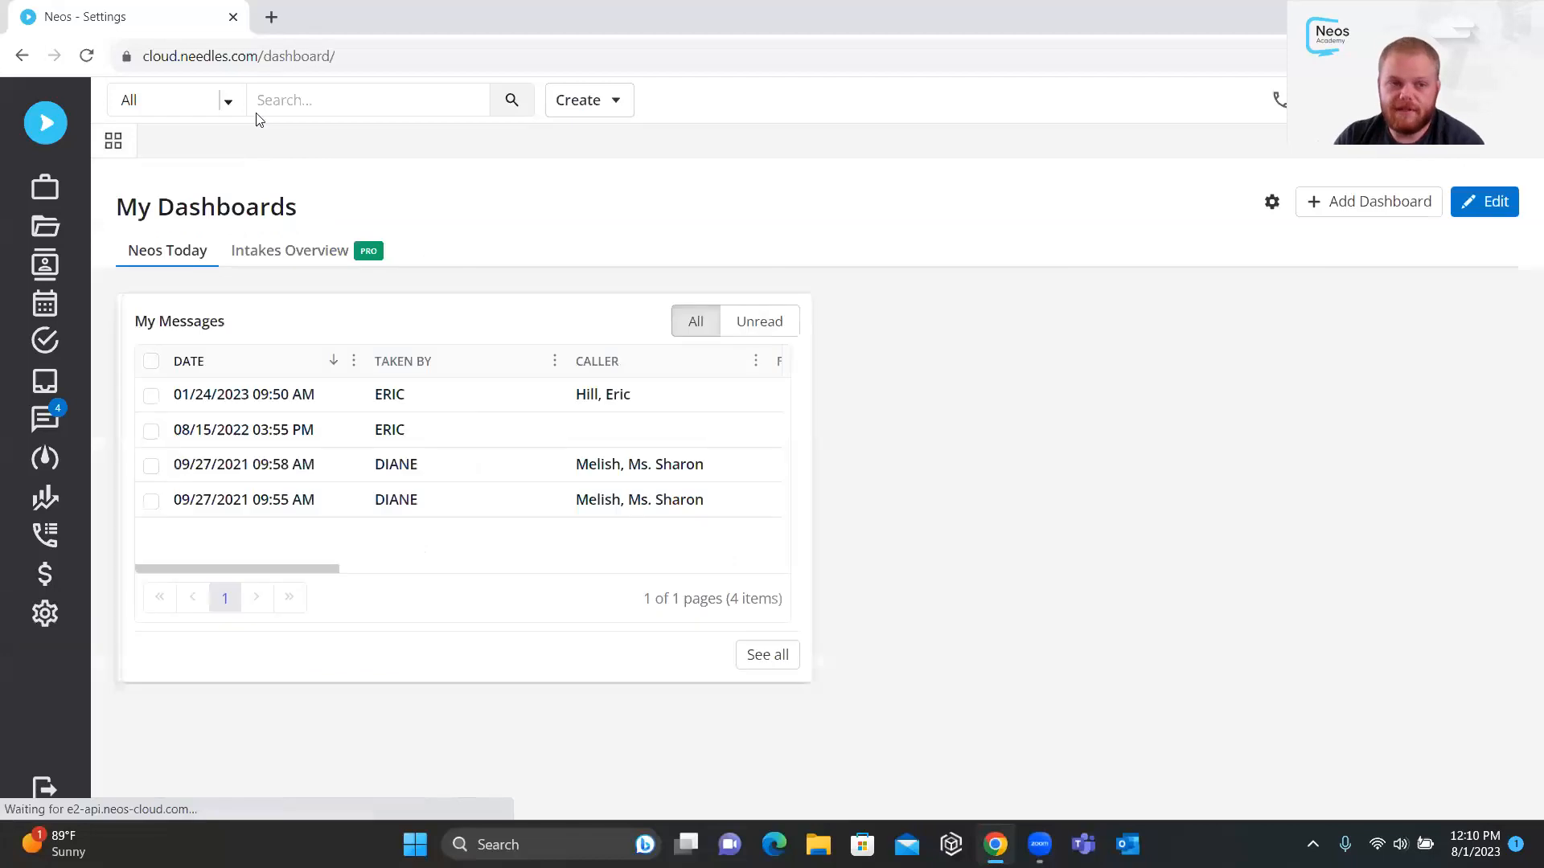
Search for the in-litigation Motor Vehicle Accident case by its case number and open it
click(296, 92)
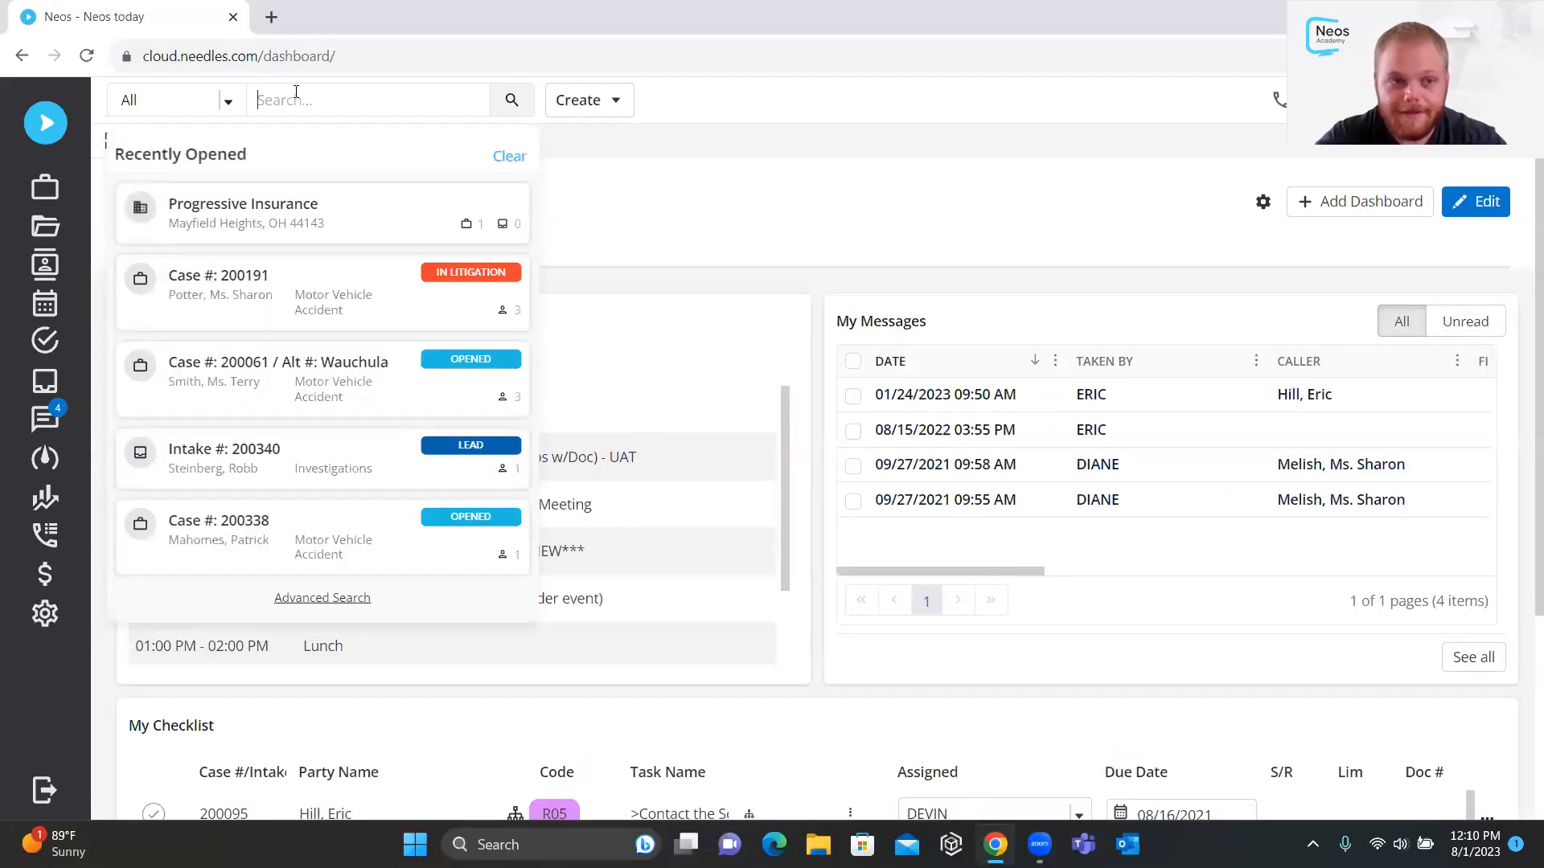
text(200)
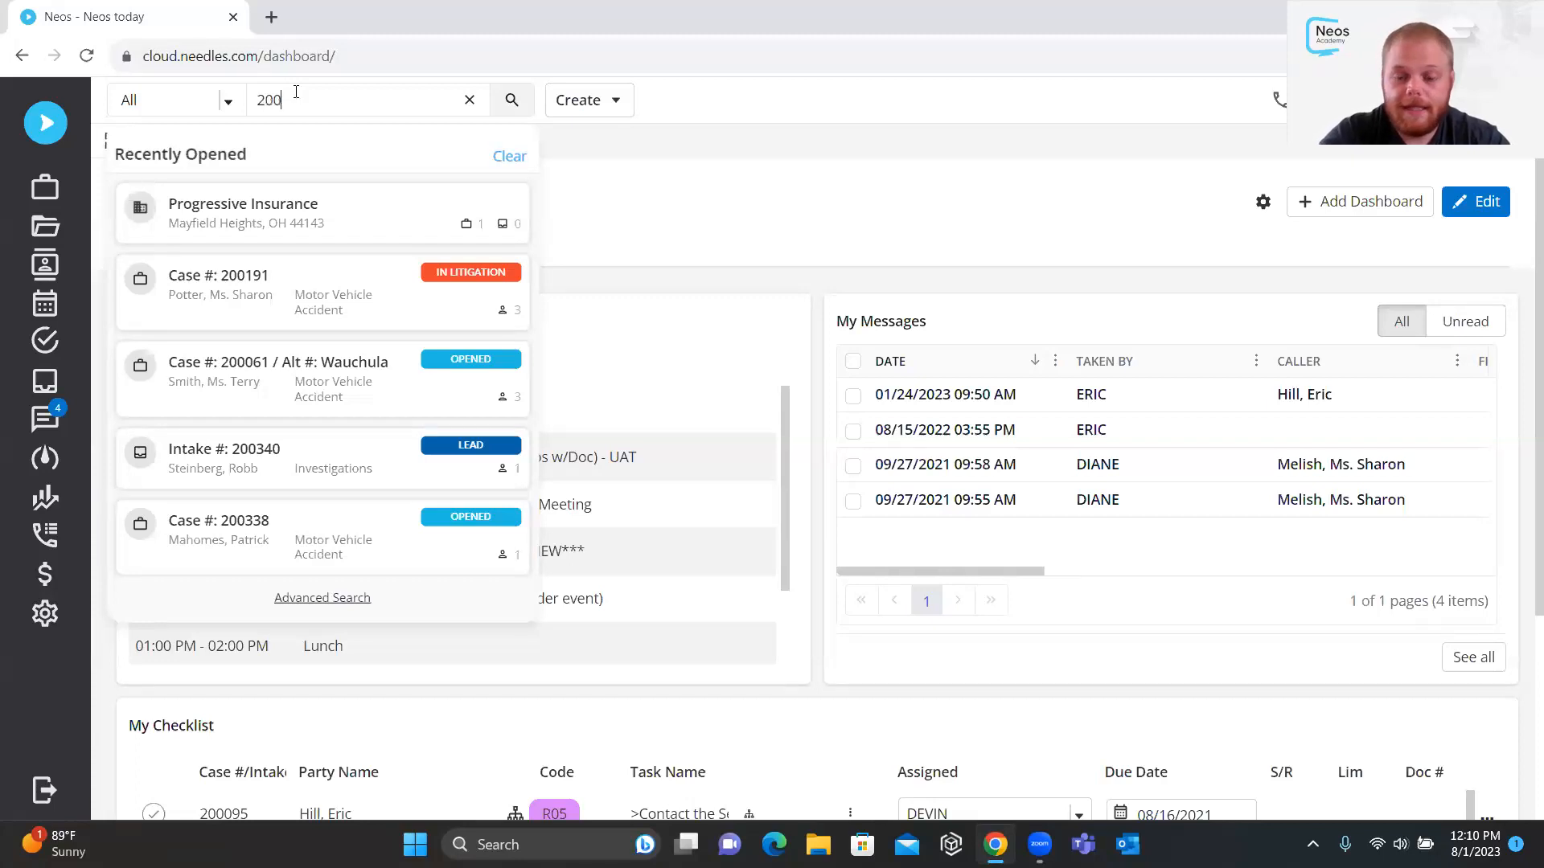
key(Return)
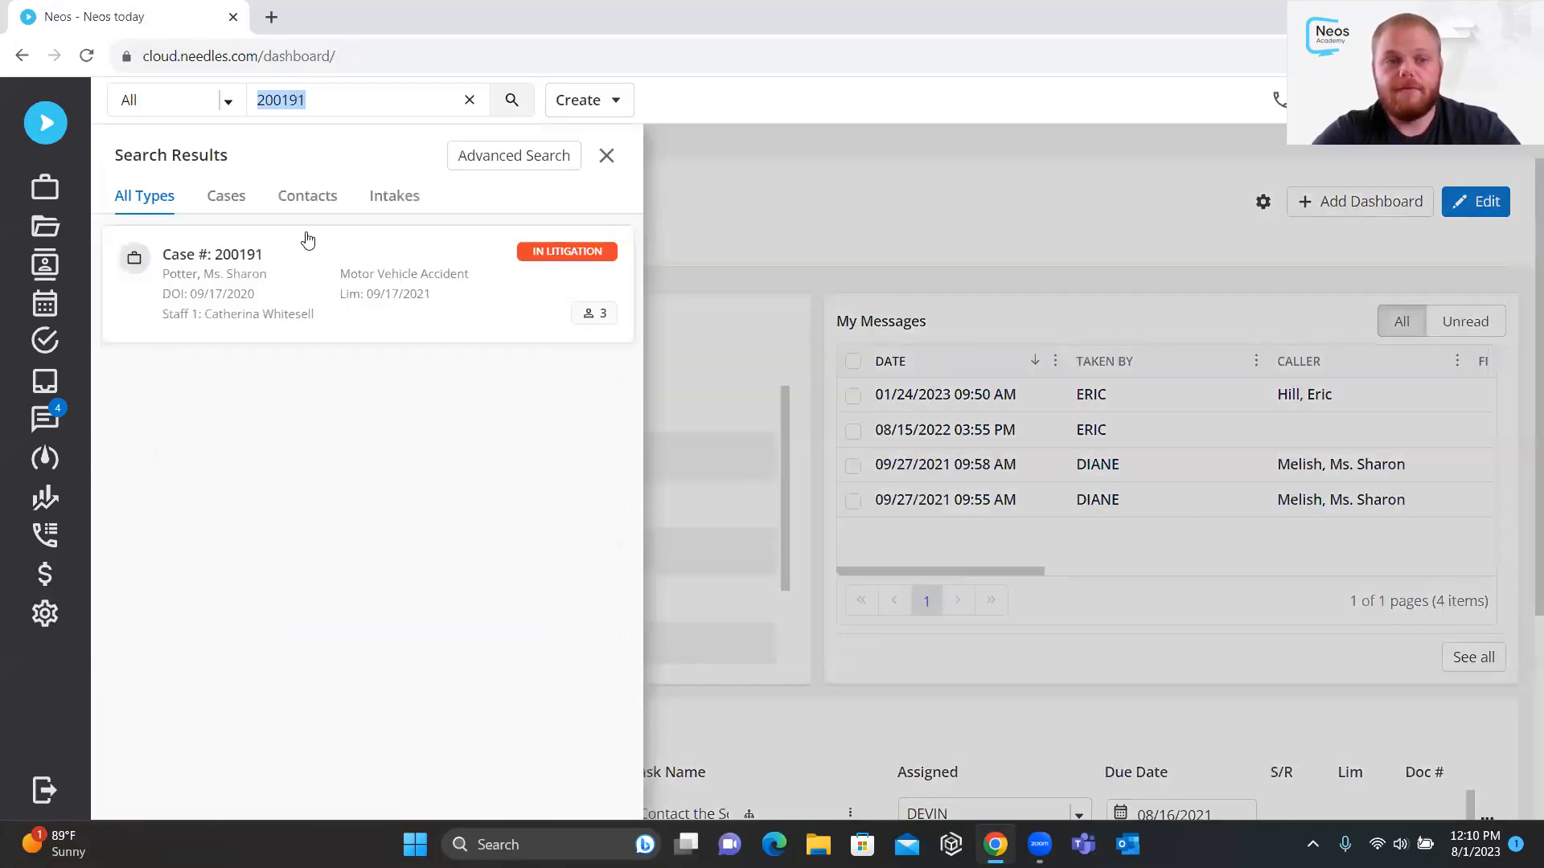
click(306, 256)
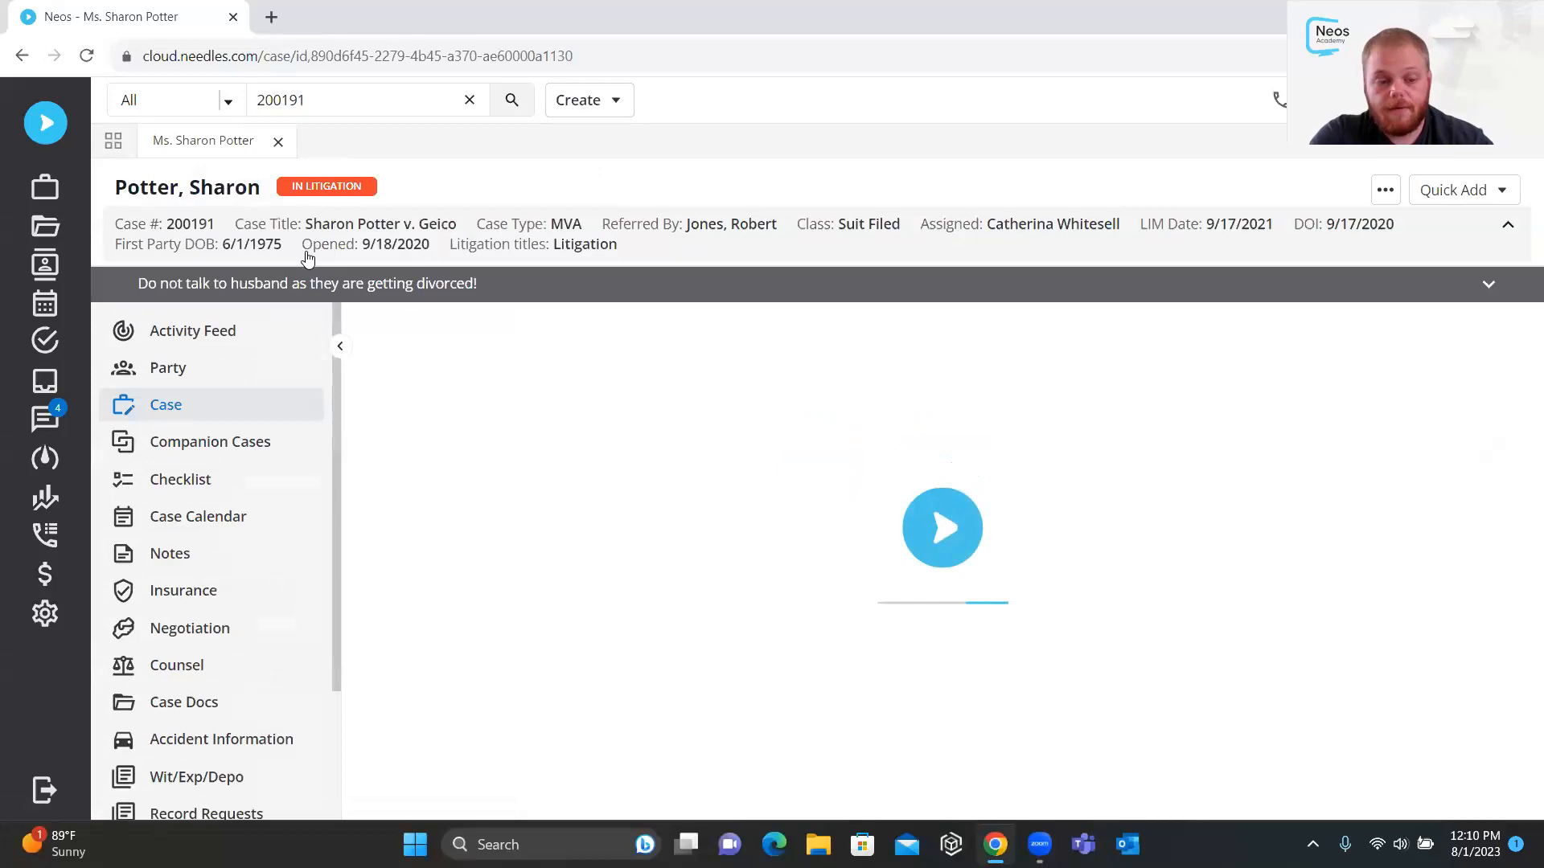
Open the case's Value section, check the available view options, and look through the list of values
scroll(258, 486, down, 2)
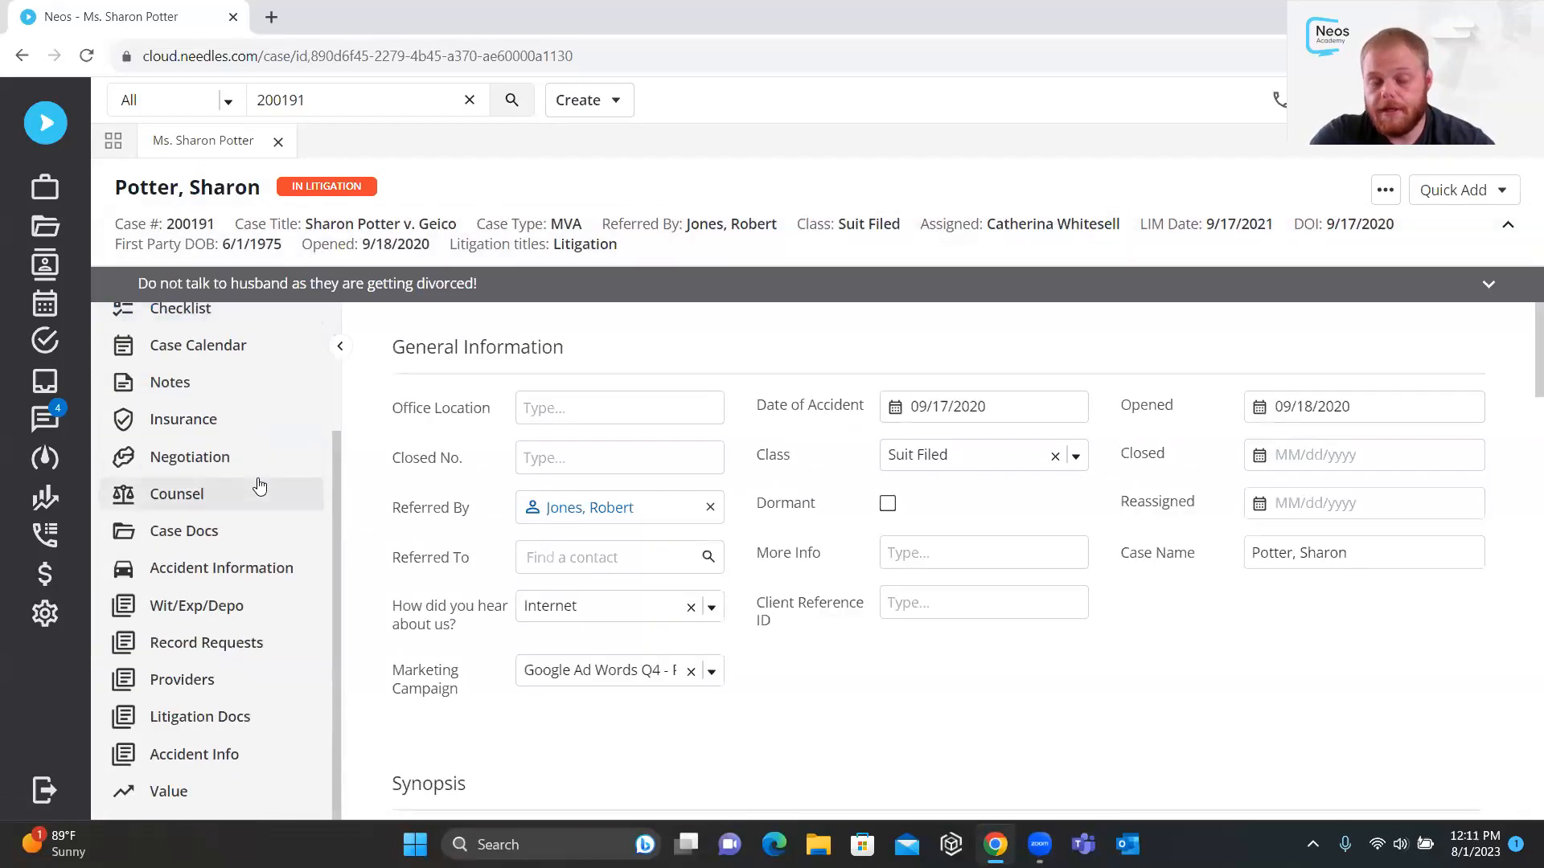
click(164, 796)
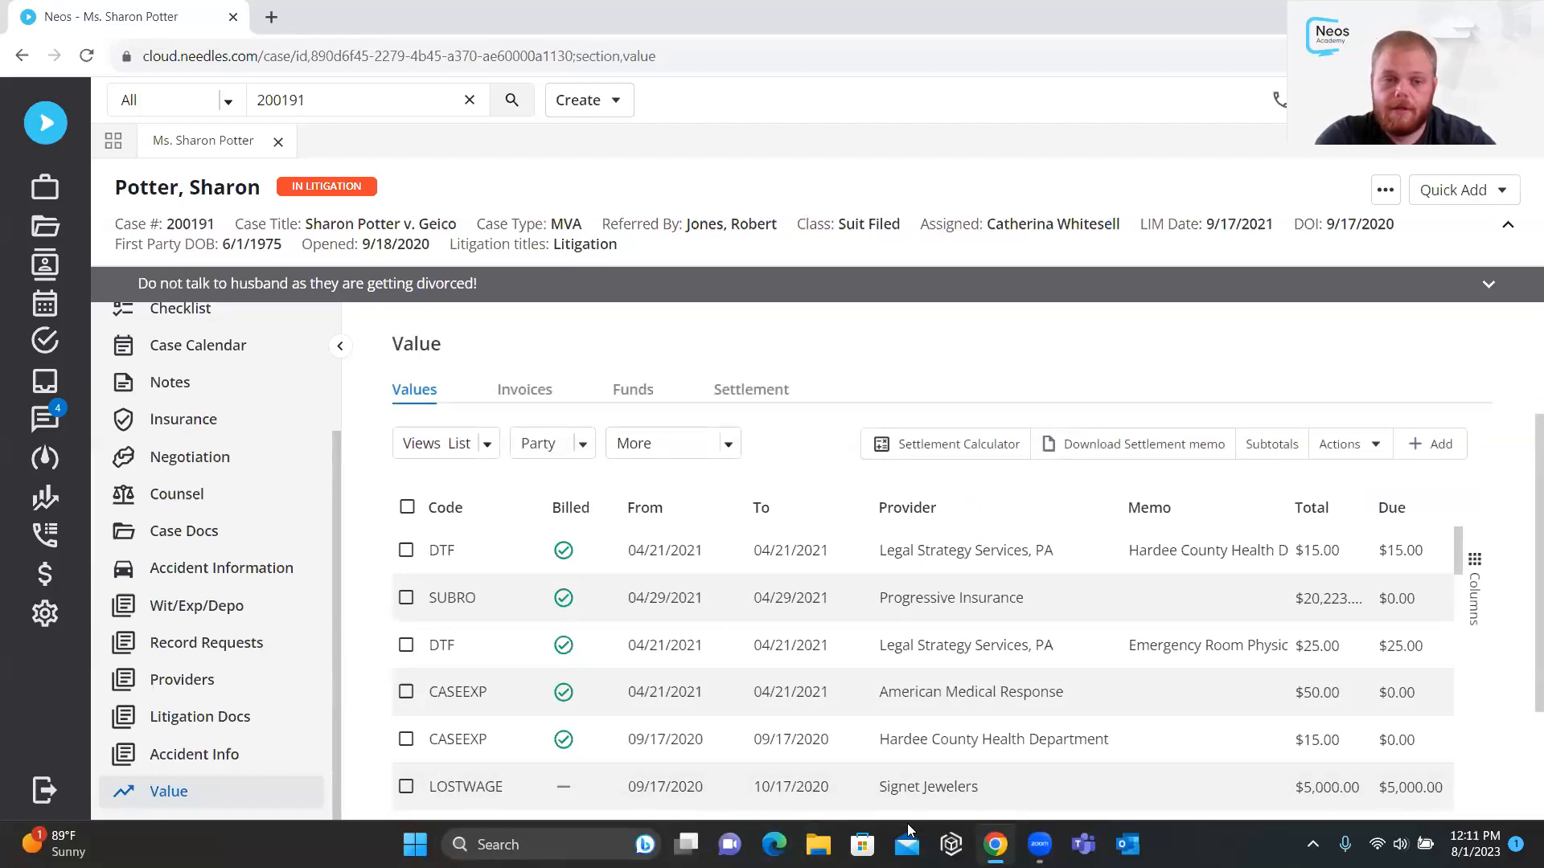
click(456, 444)
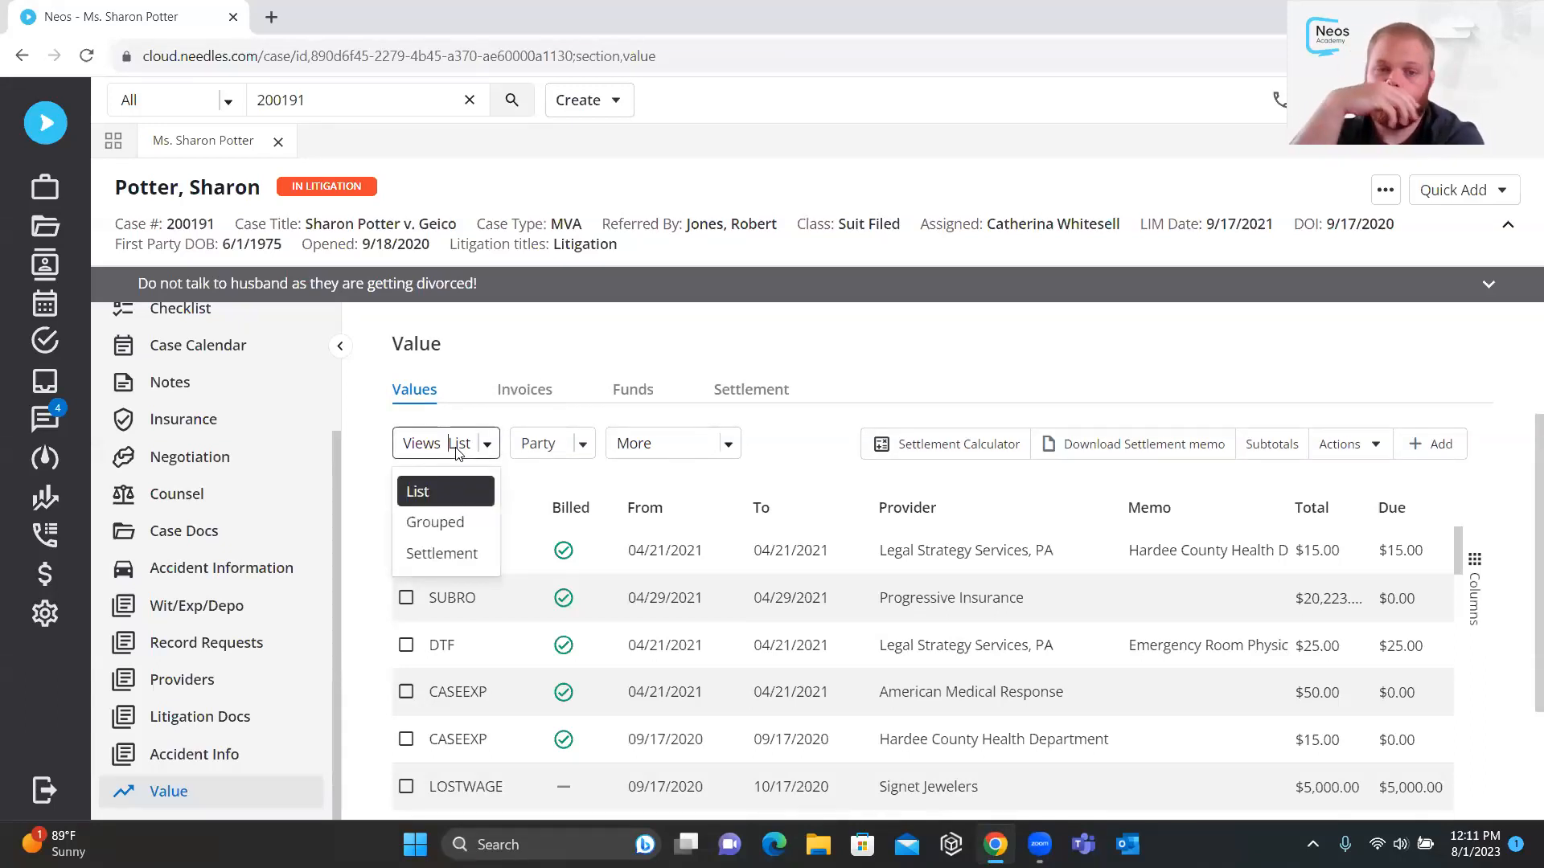
click(595, 377)
scroll(455, 631, down, 3)
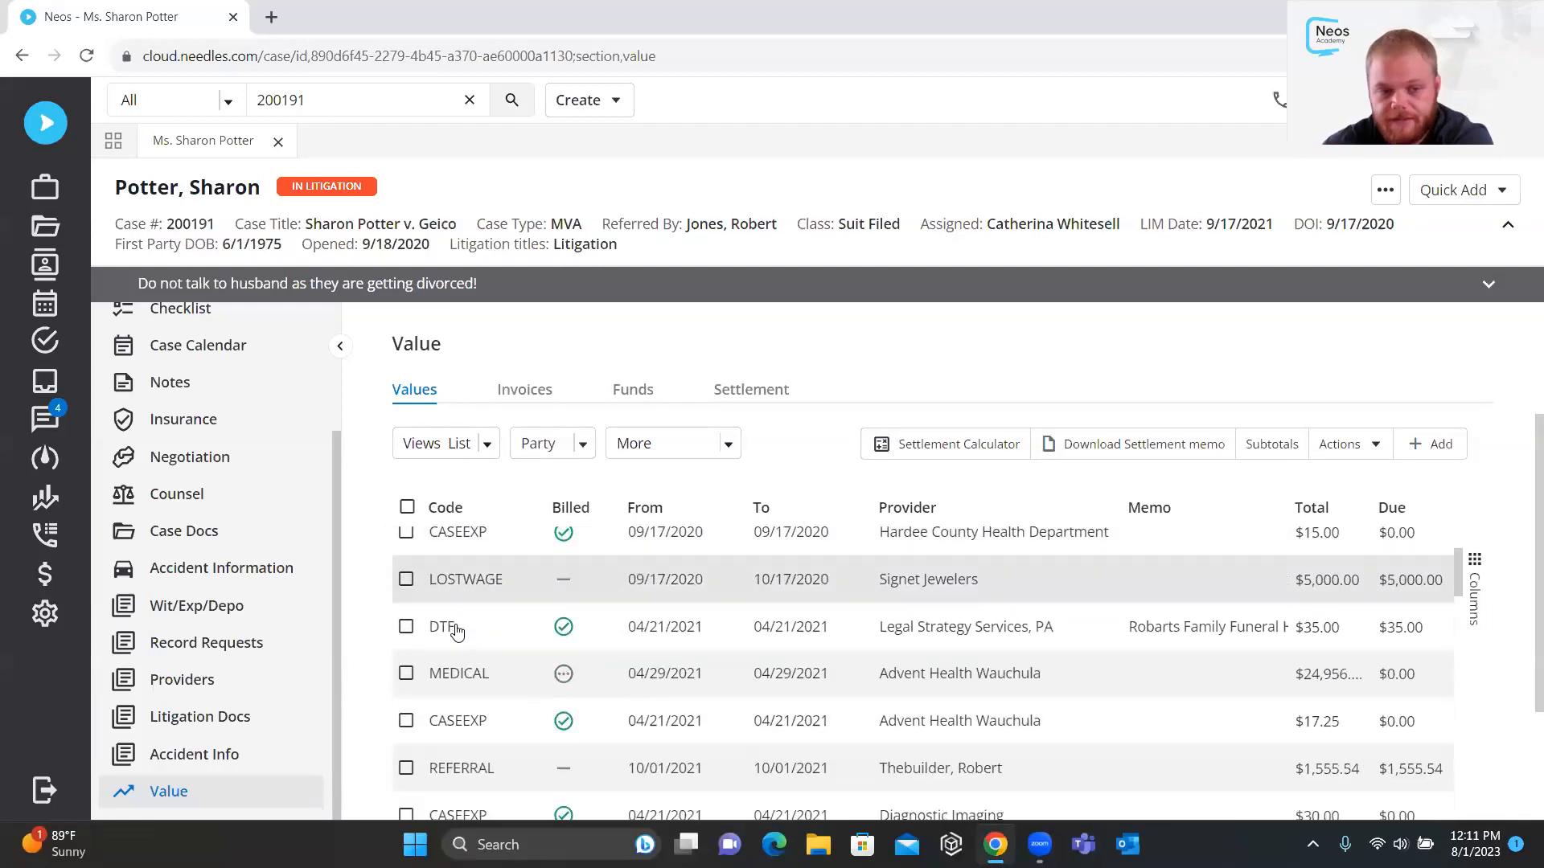
scroll(455, 631, down, 3)
scroll(511, 658, down, 3)
scroll(512, 659, down, 6)
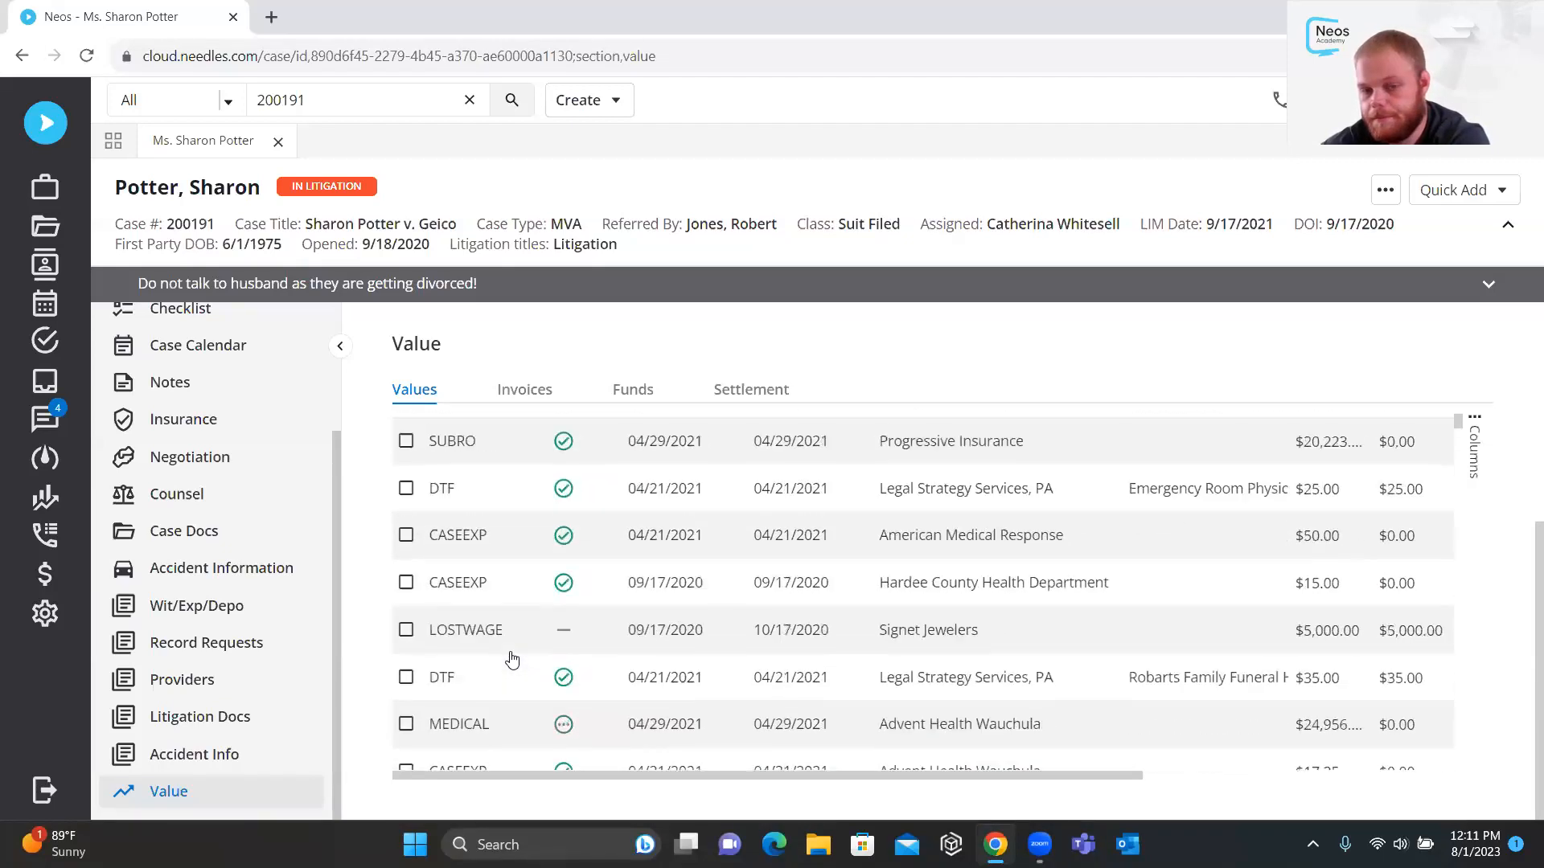
scroll(511, 657, up, 3)
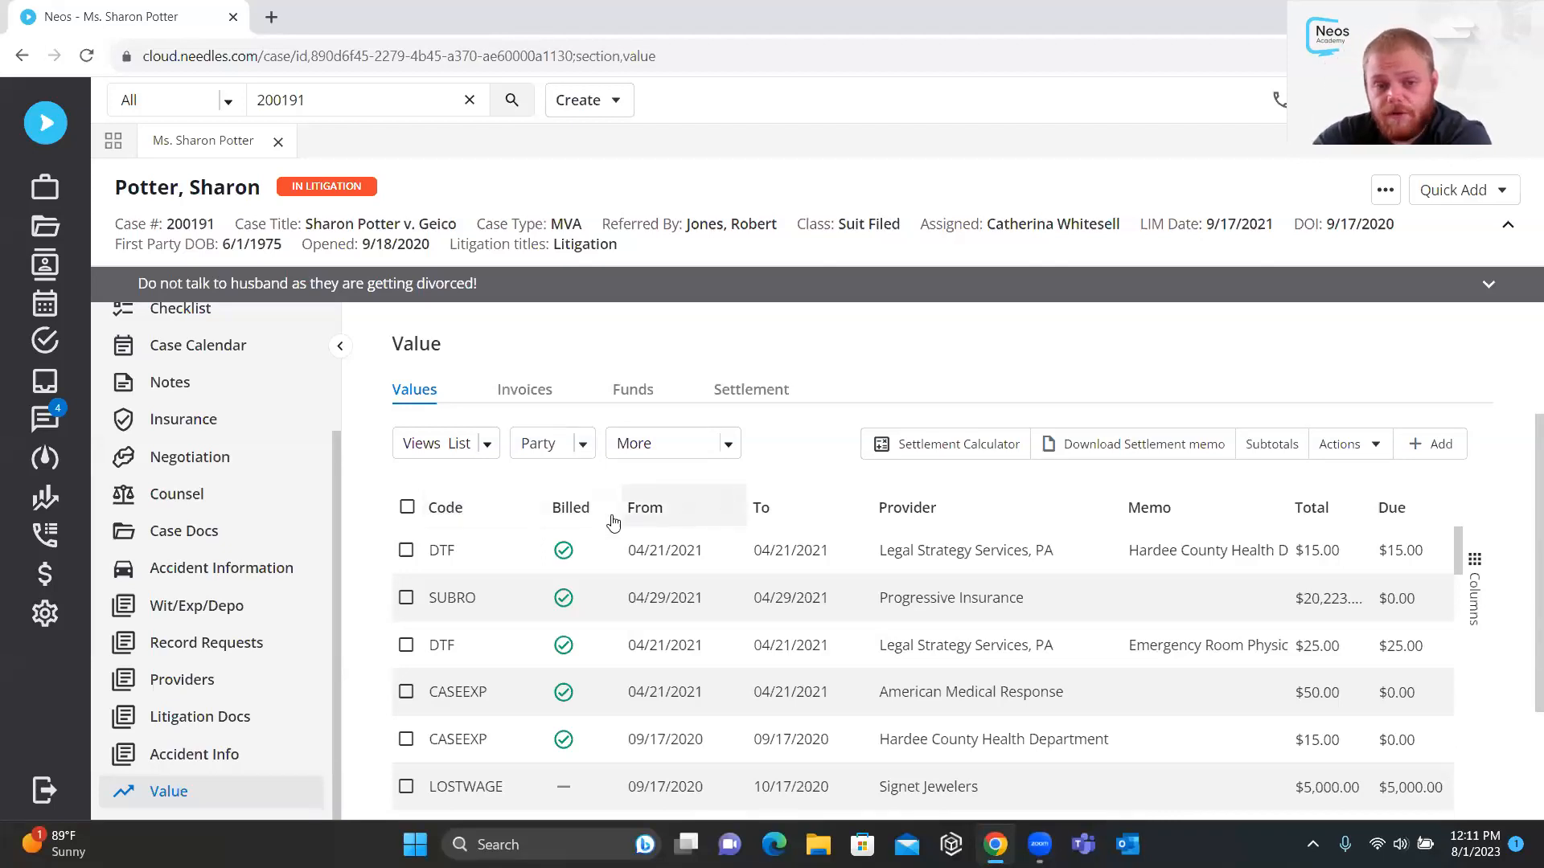
Try both sort orders on the From date, clear the sorting, and narrow the From column slightly
click(690, 504)
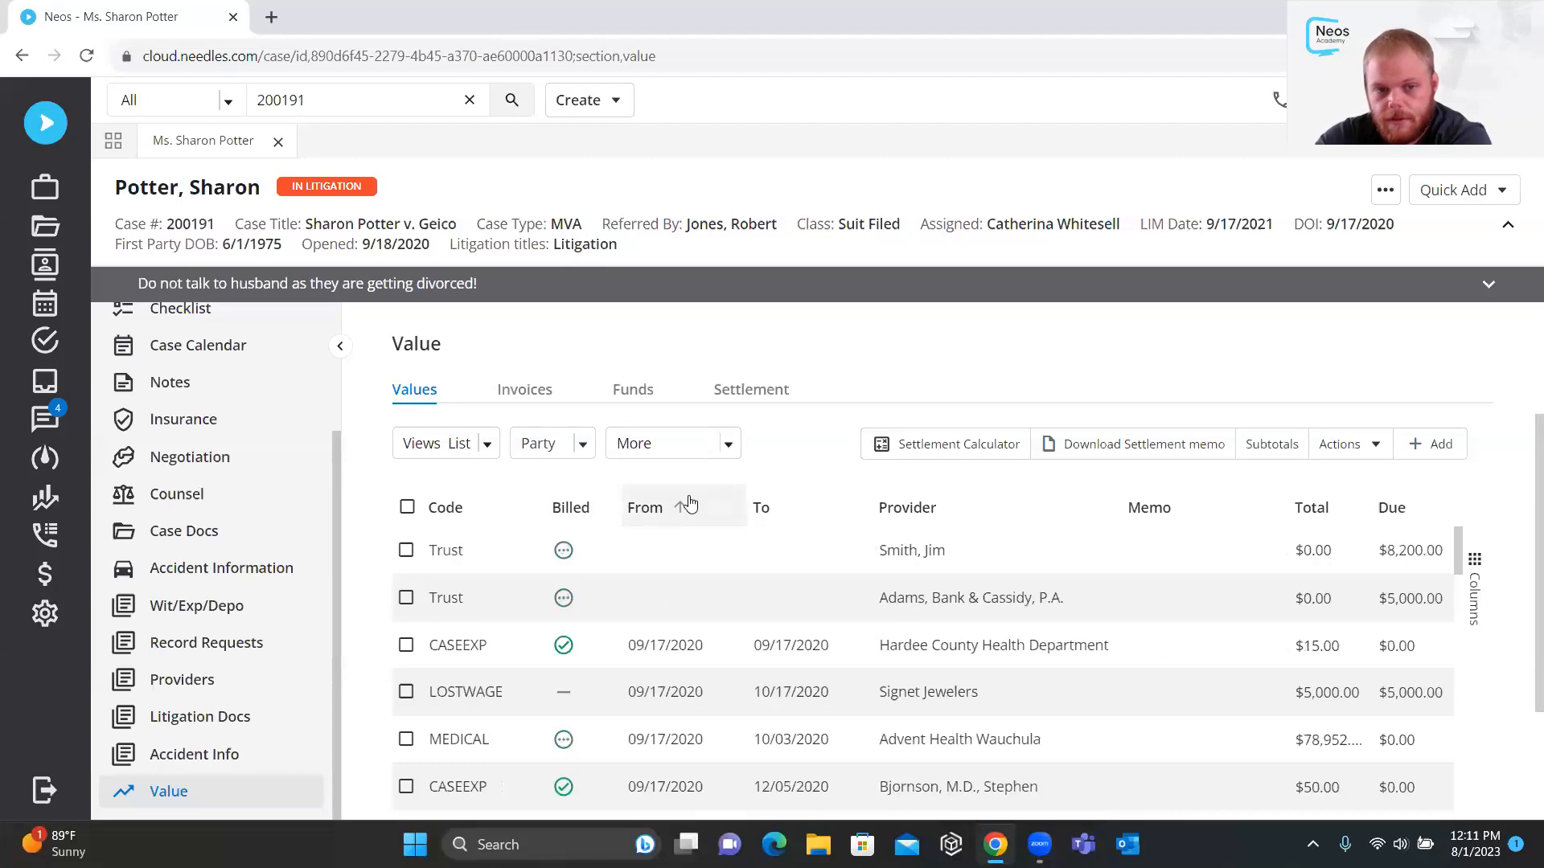
click(688, 505)
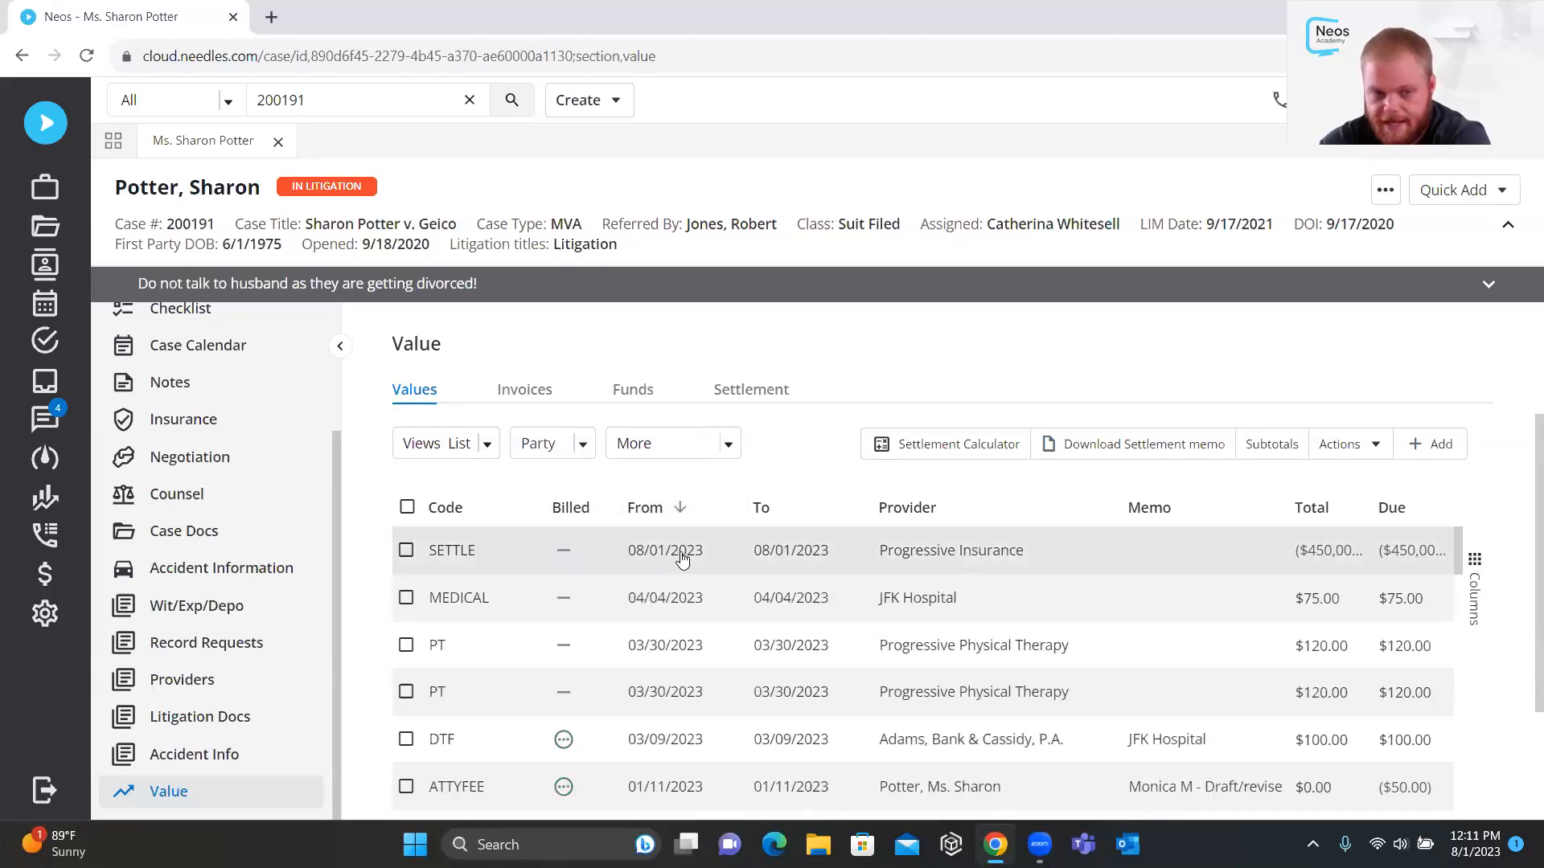
click(647, 511)
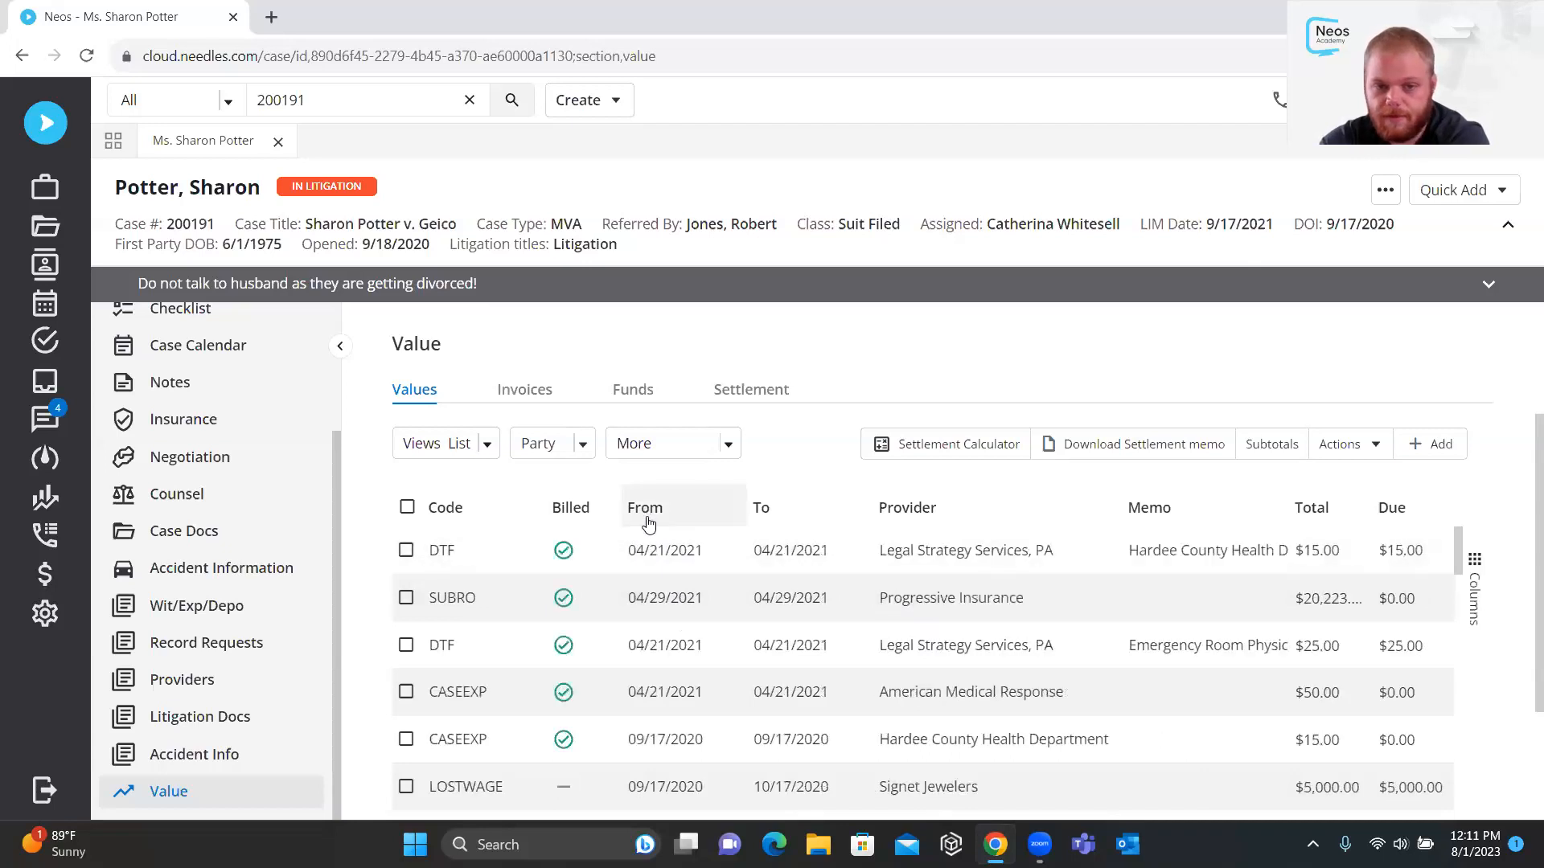
click(650, 512)
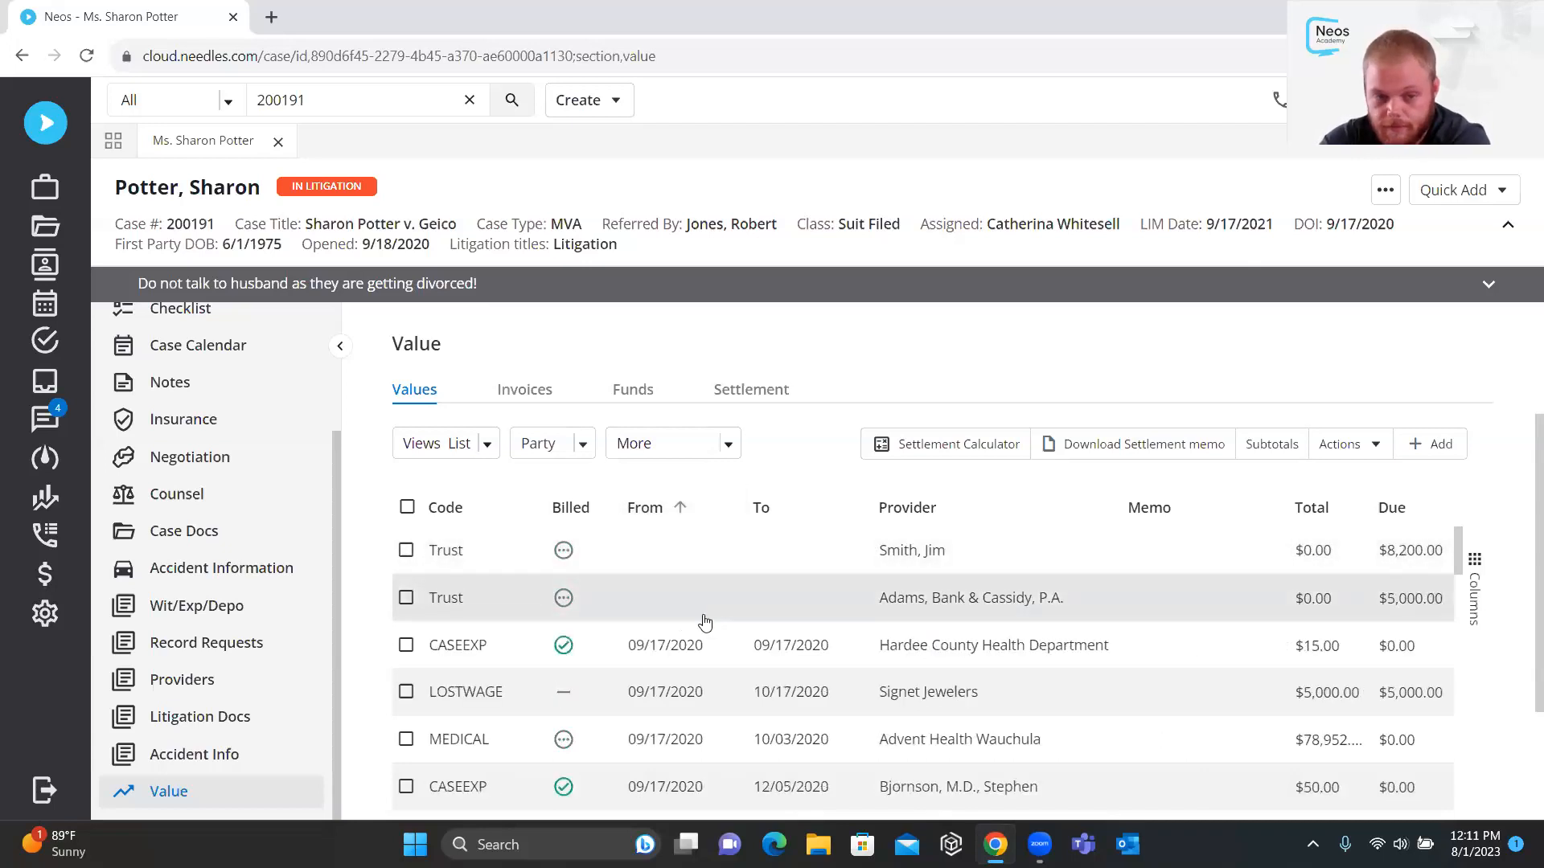
click(651, 519)
right_click(651, 519)
click(631, 514)
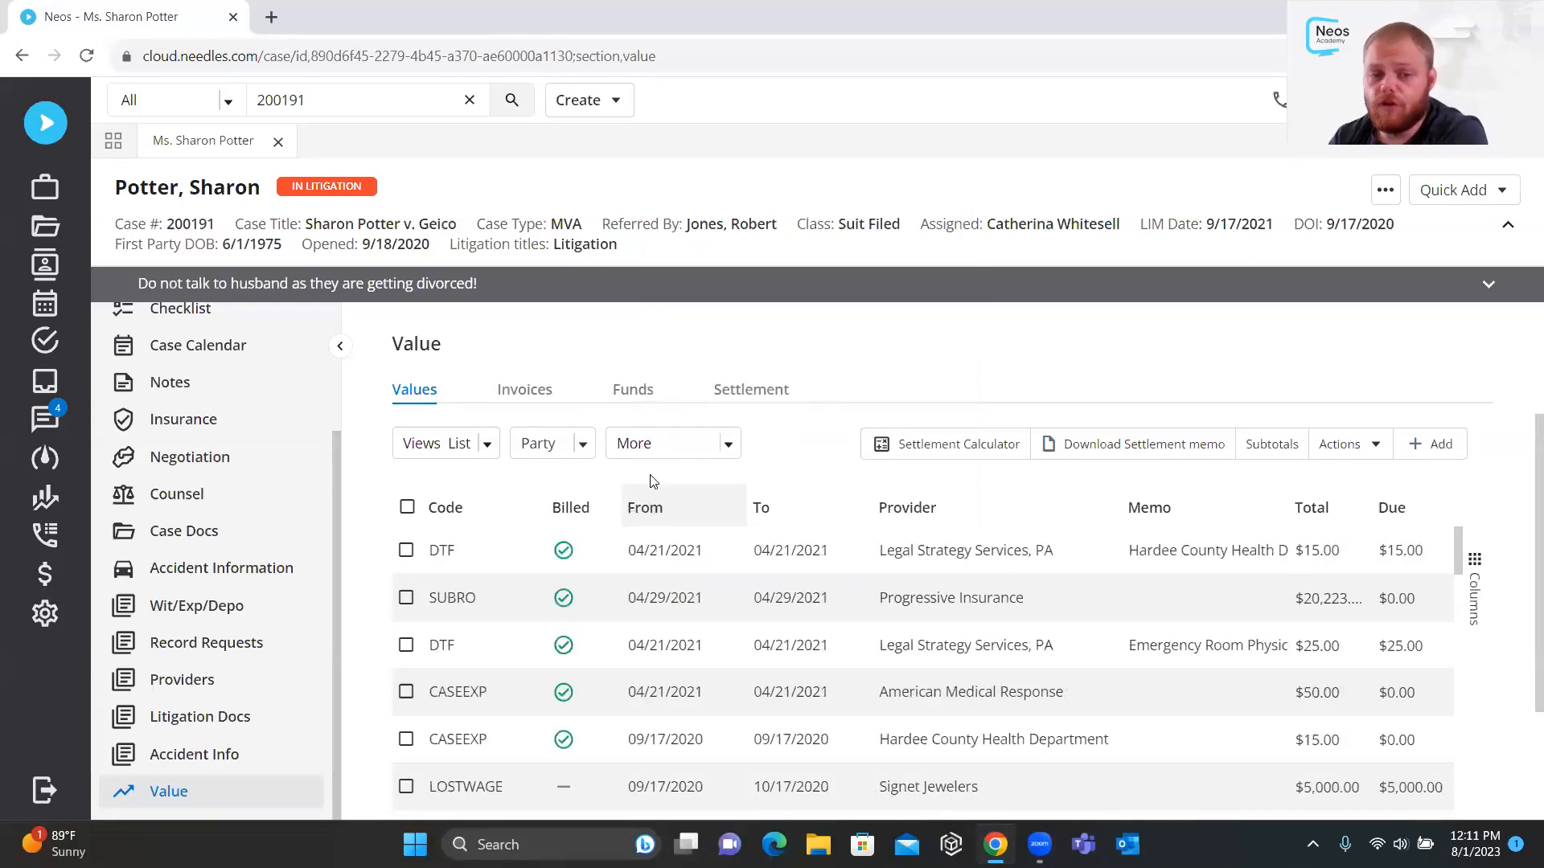
drag(746, 515, 736, 516)
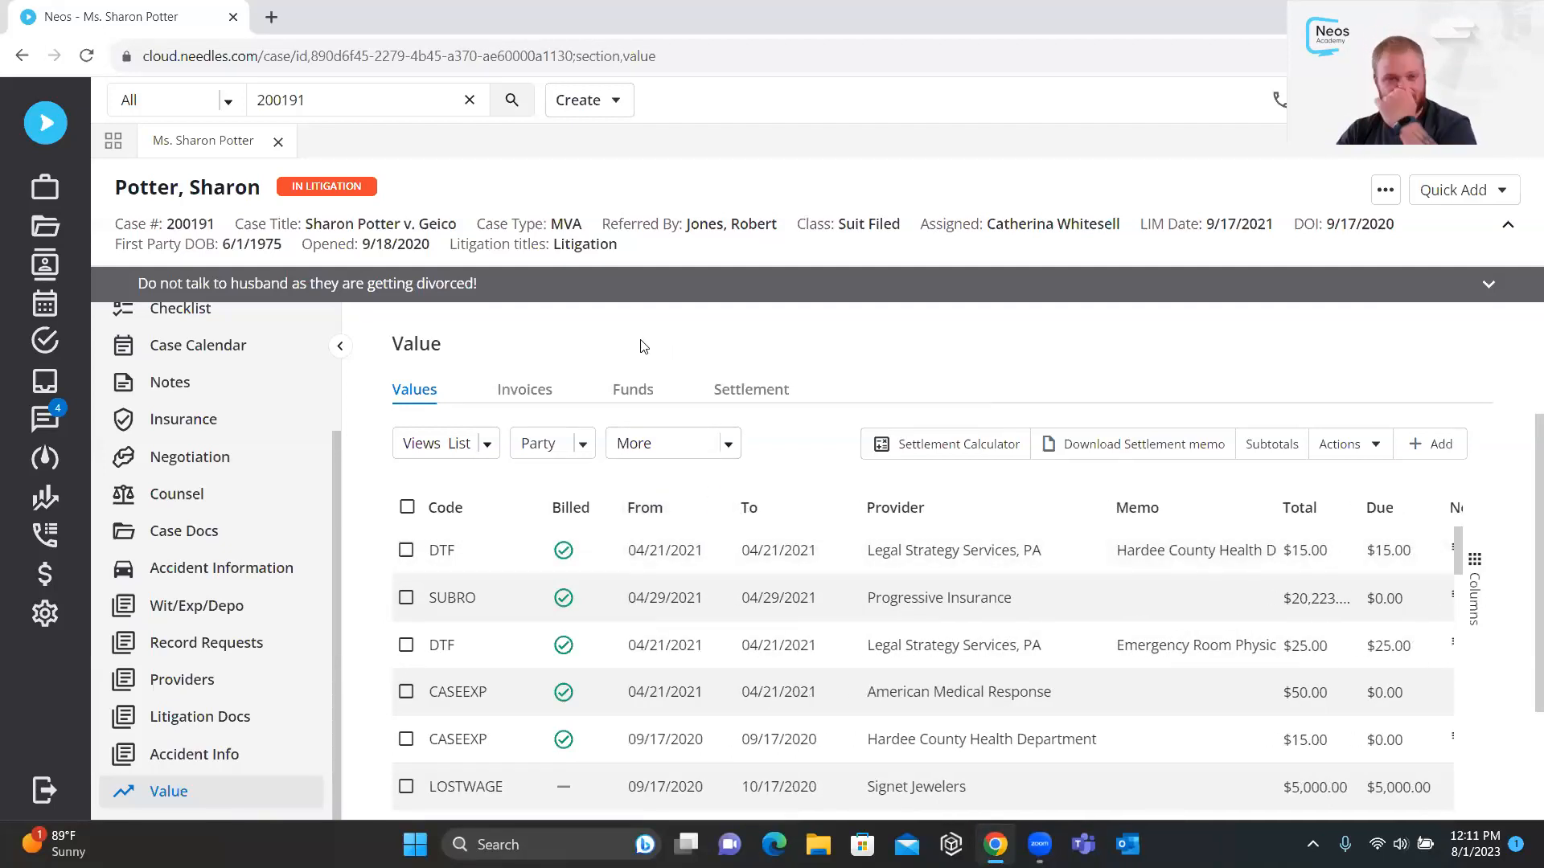
Switch the values to the Grouped view and widen the sum(Total) and sum(Due) columns to read each code's amounts
click(487, 445)
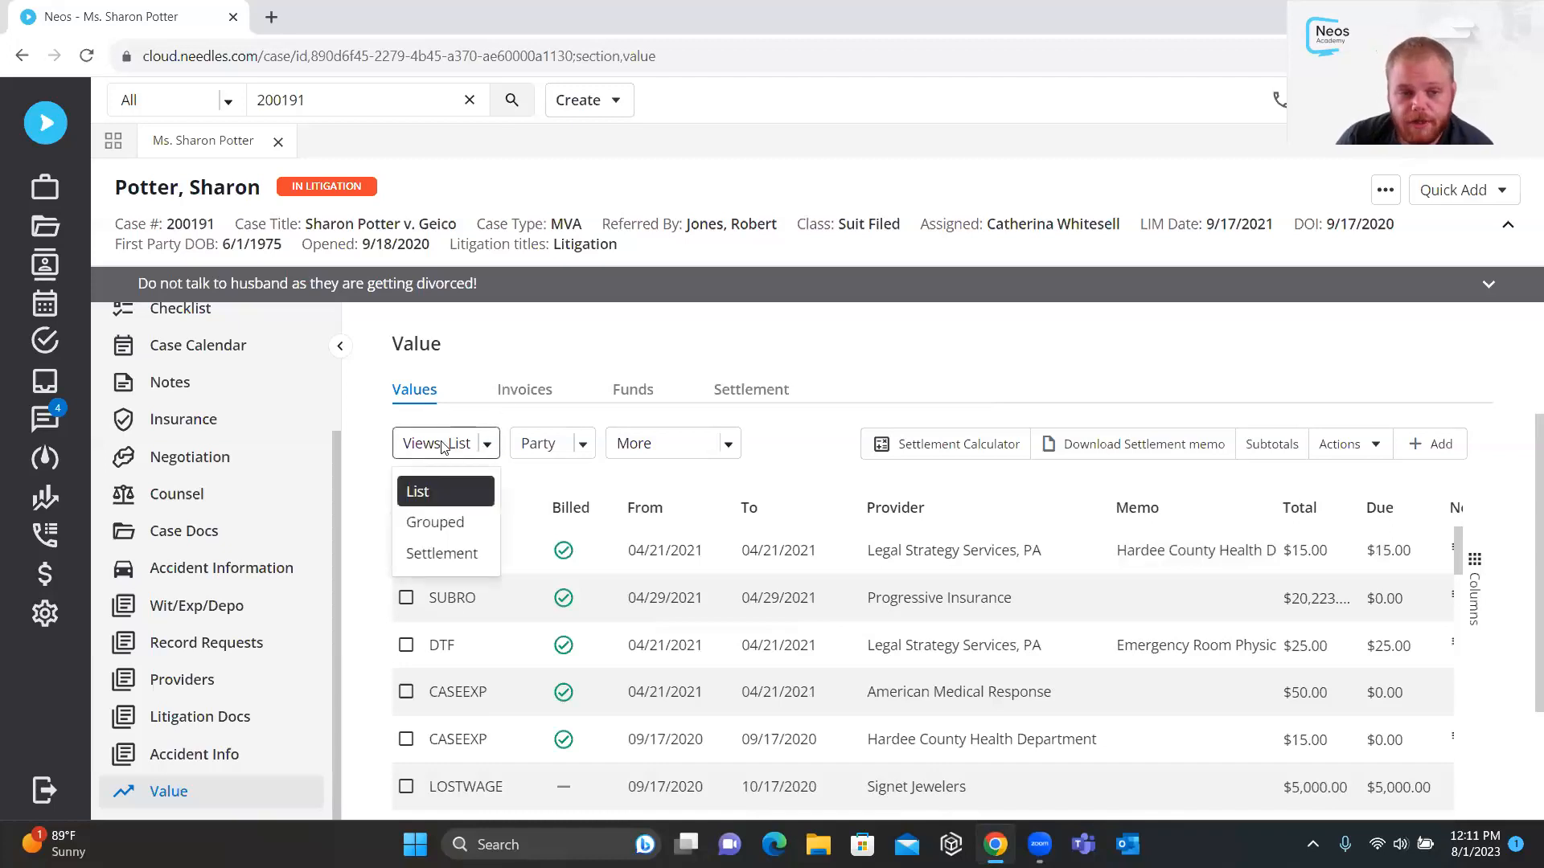
click(455, 351)
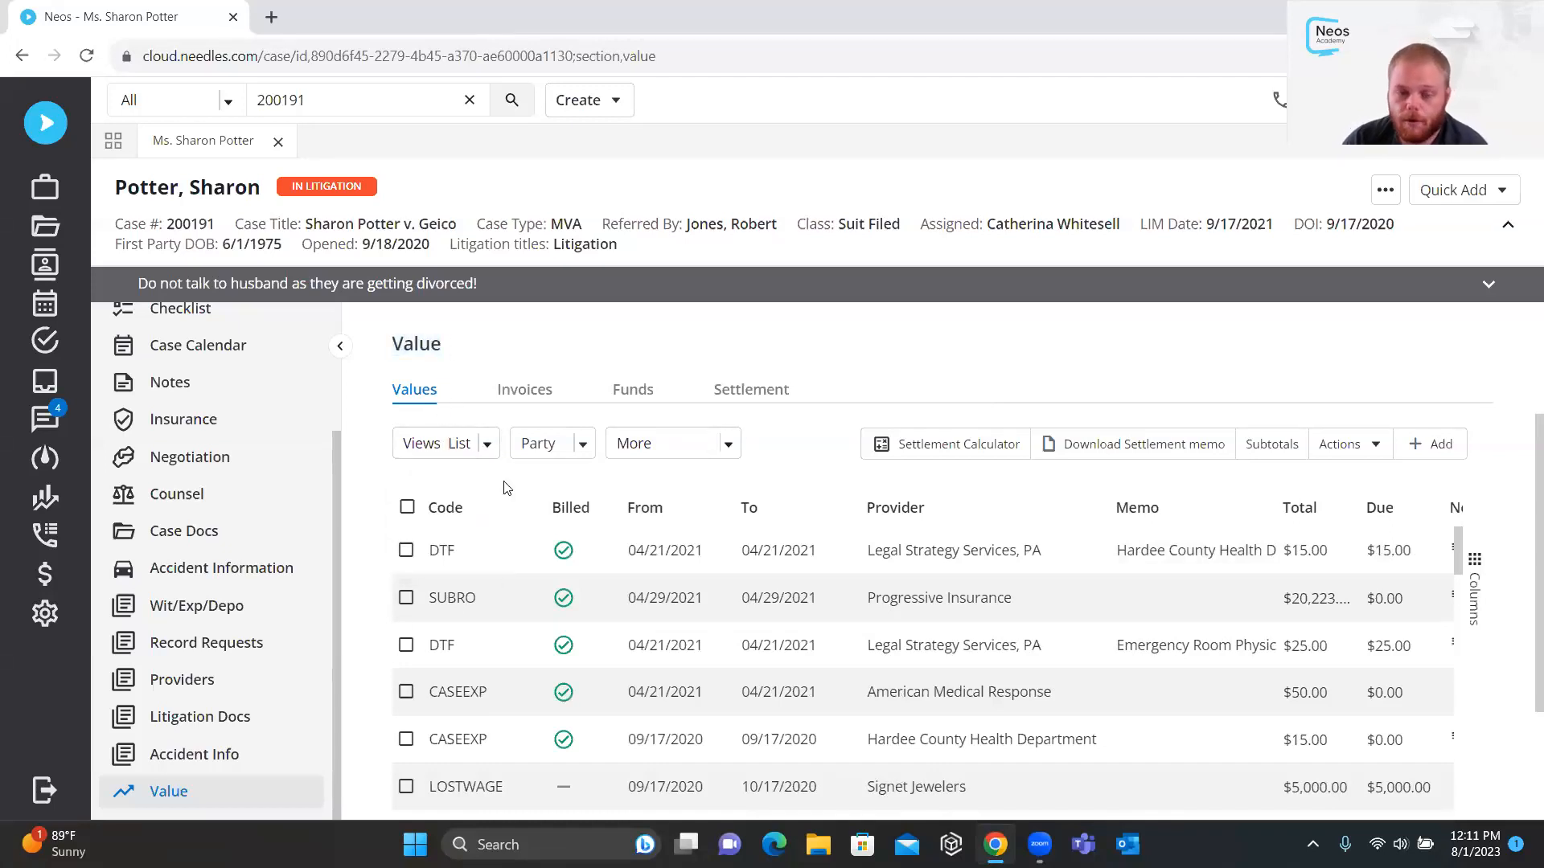
click(455, 444)
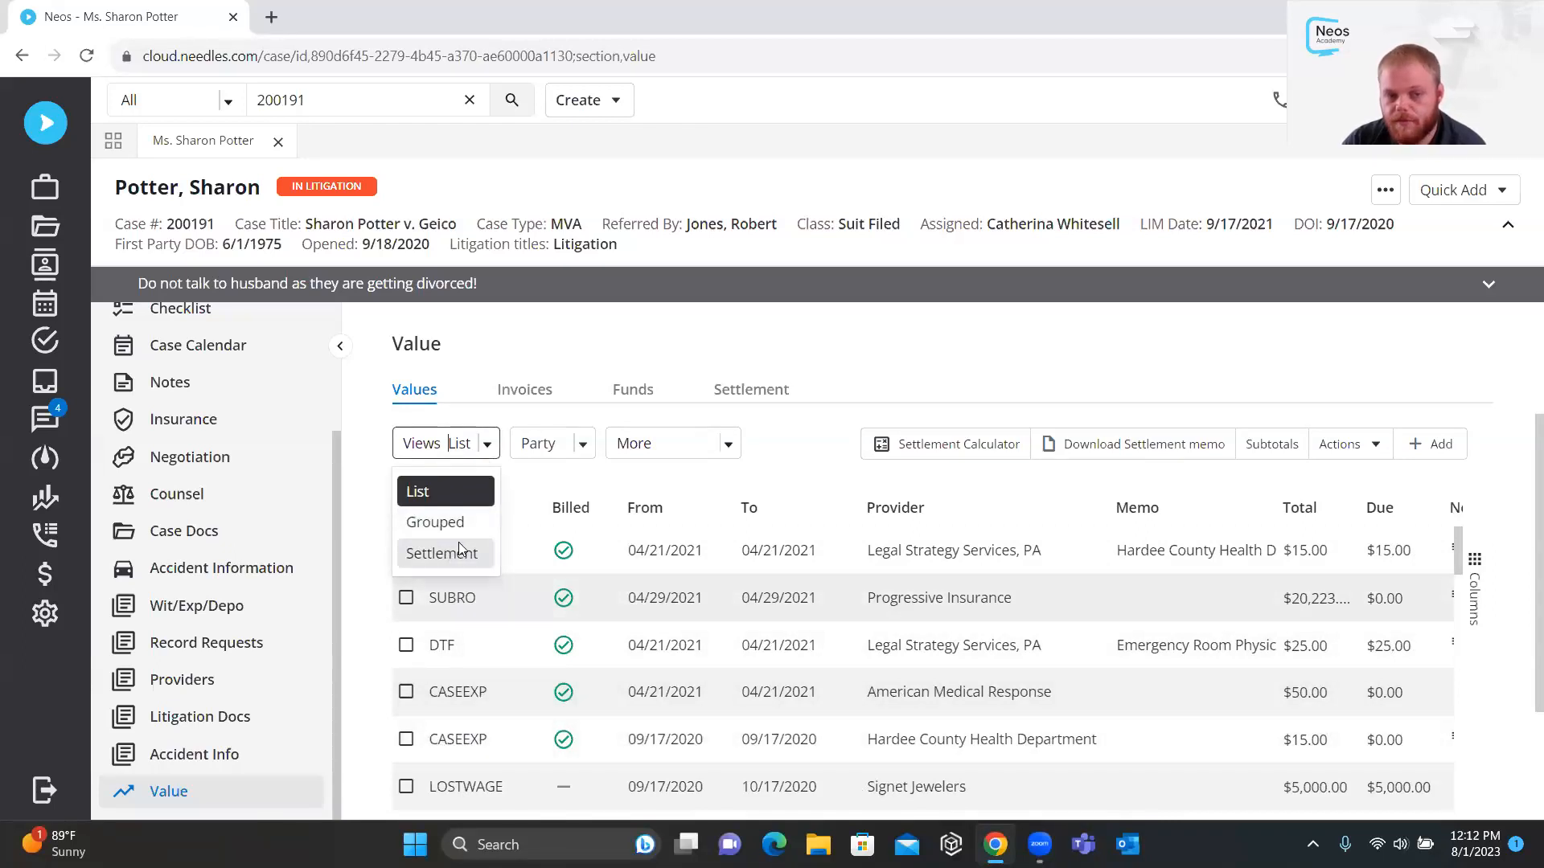
click(435, 522)
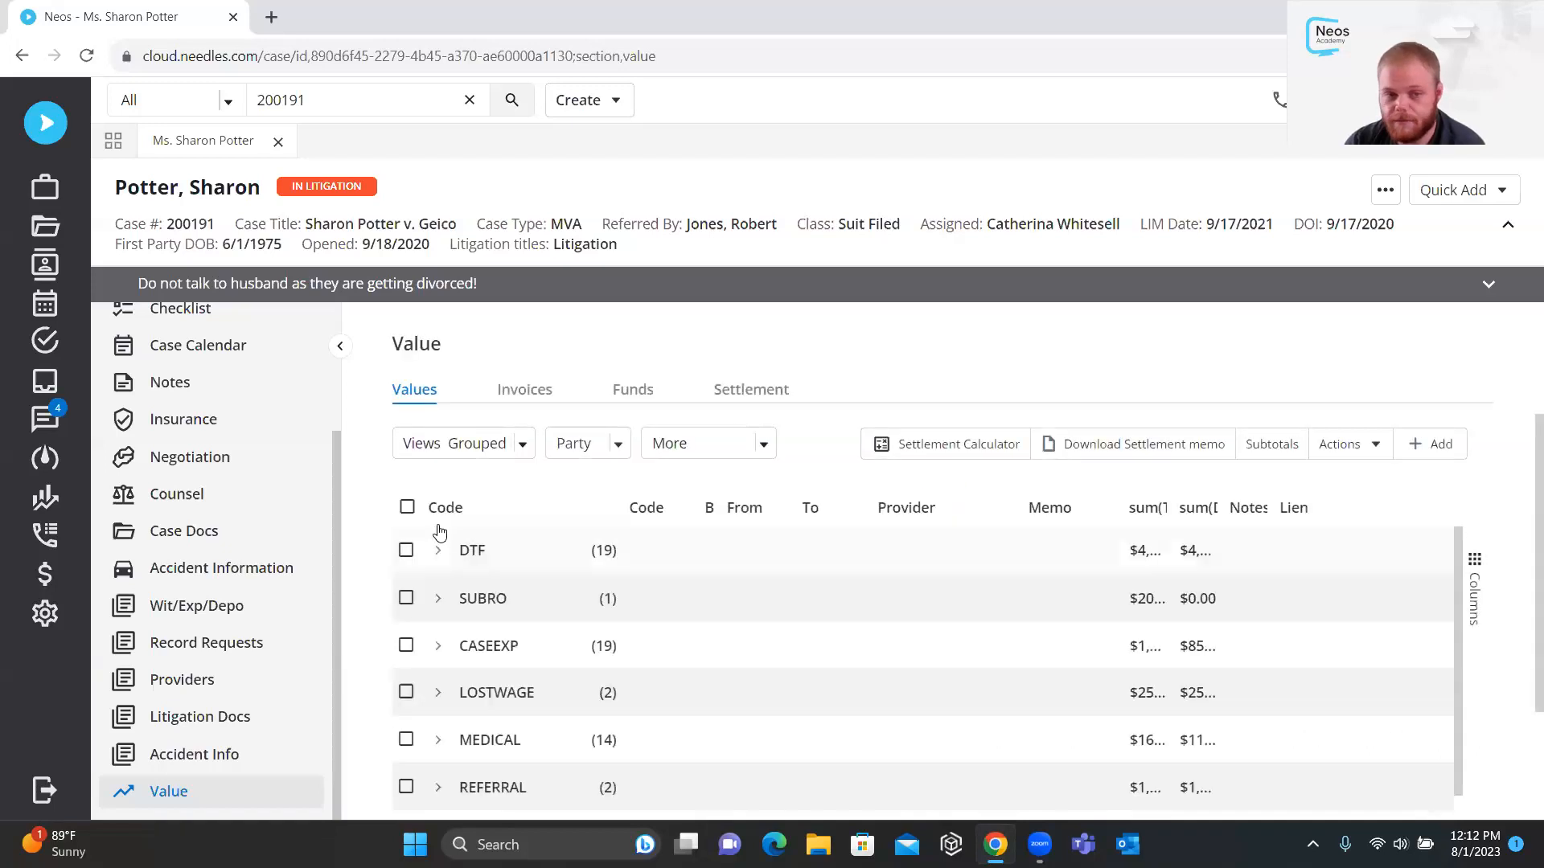
scroll(611, 578, down, 2)
scroll(885, 583, up, 2)
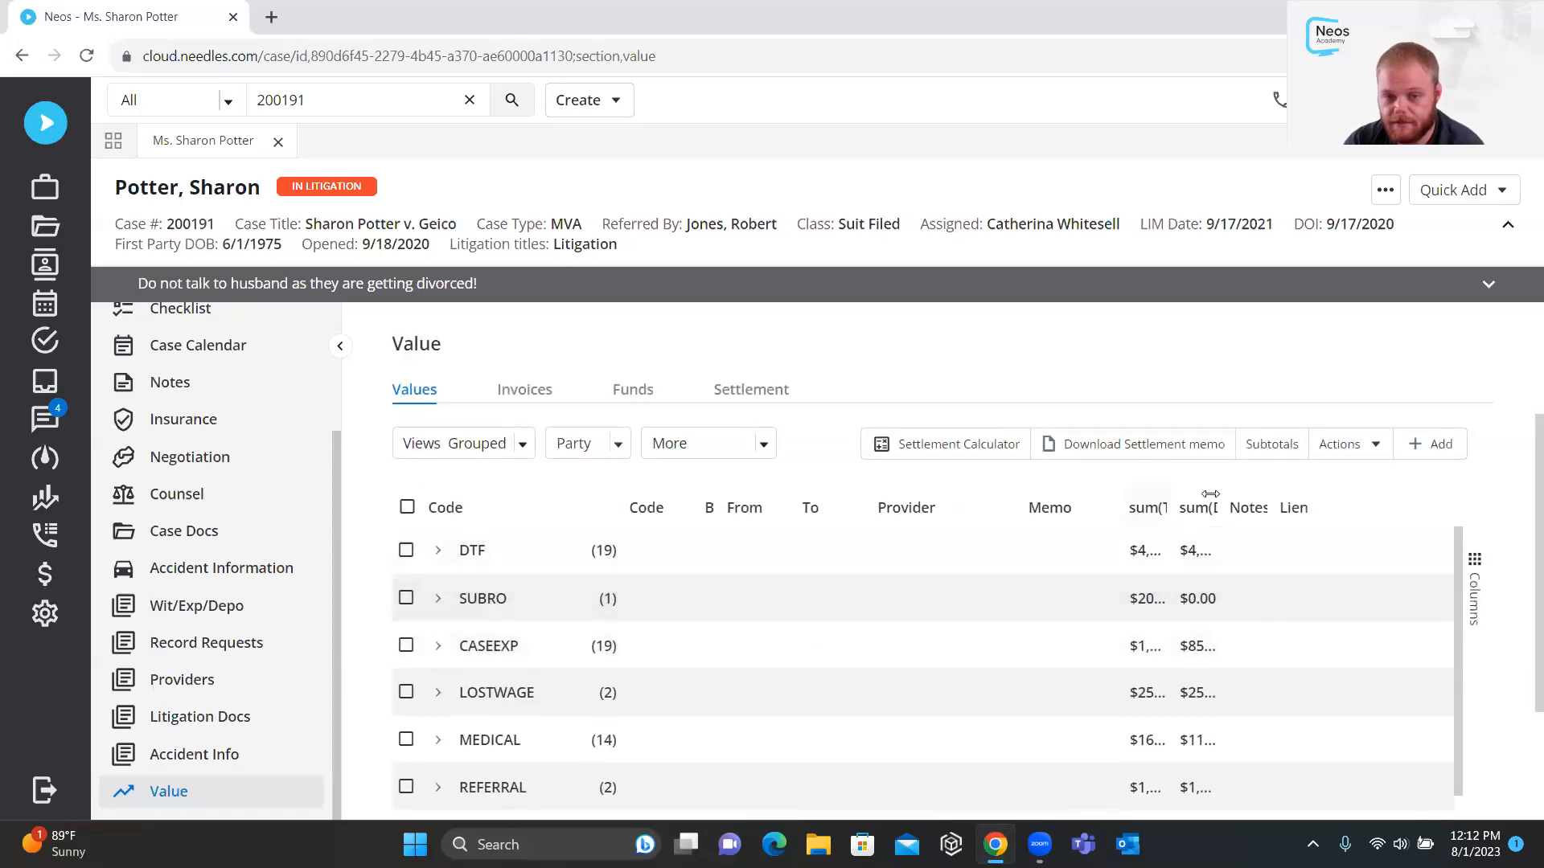
drag(1225, 494, 1290, 496)
drag(1172, 503, 1227, 500)
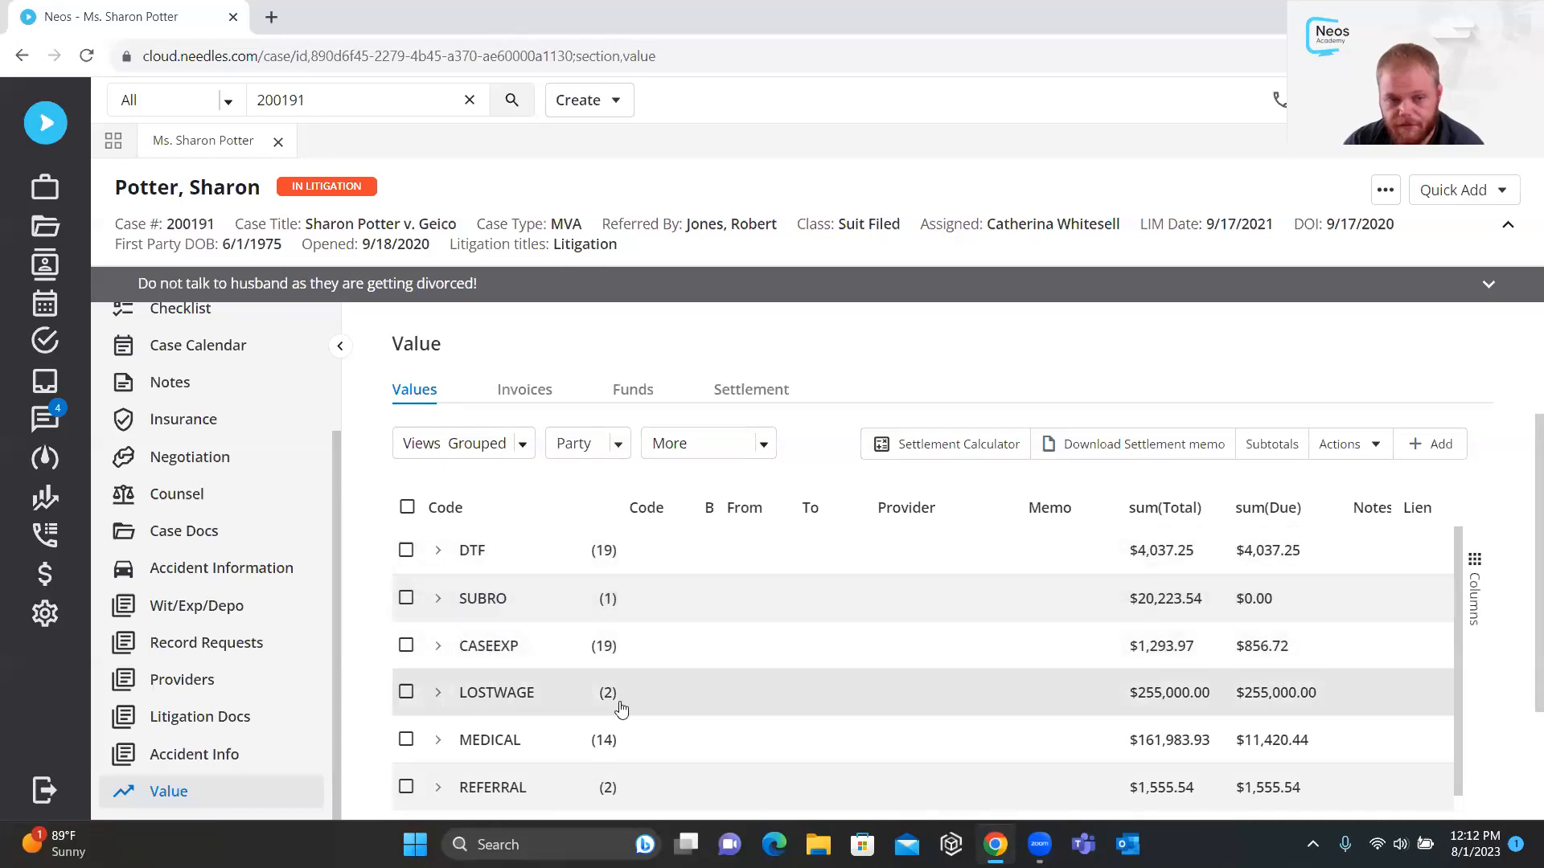
scroll(579, 635, down, 2)
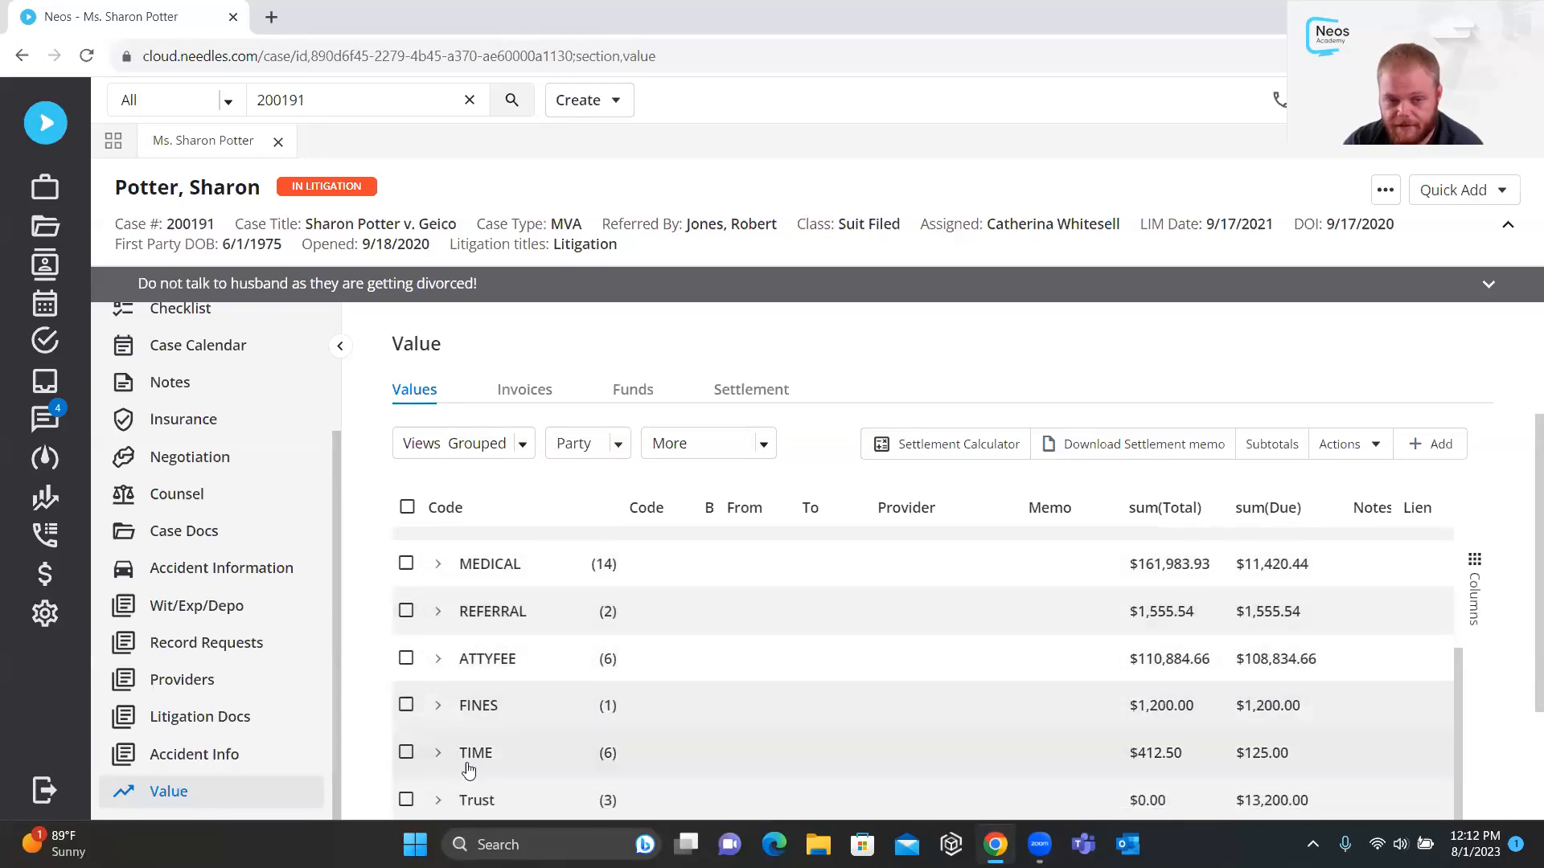
scroll(483, 643, up, 3)
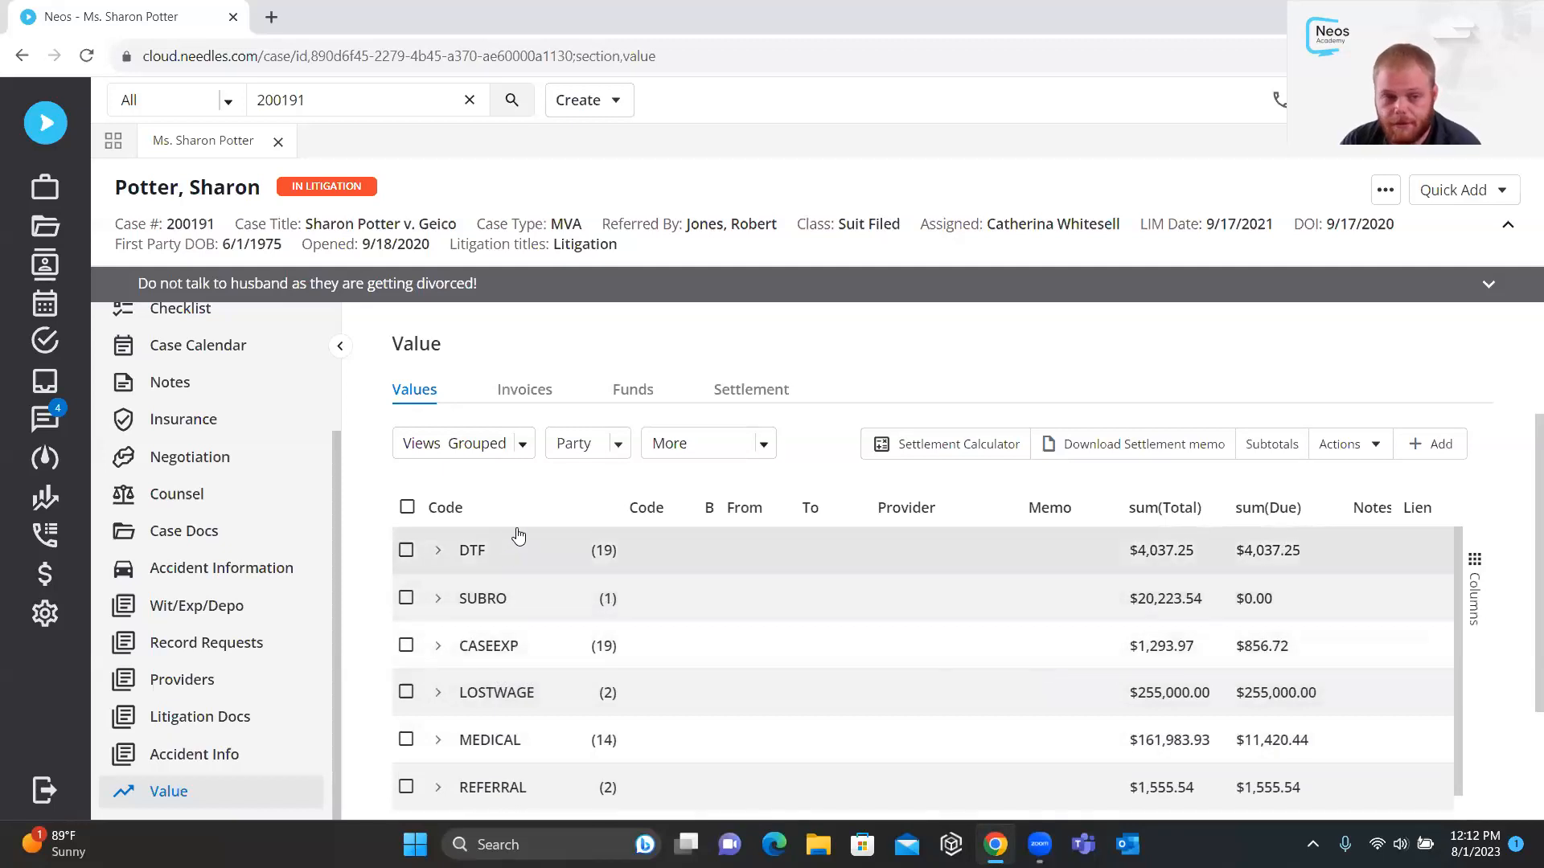
Switch to the Settlement view and expand the DTF group under Deduct and retain to pay to check its entries and total
click(518, 445)
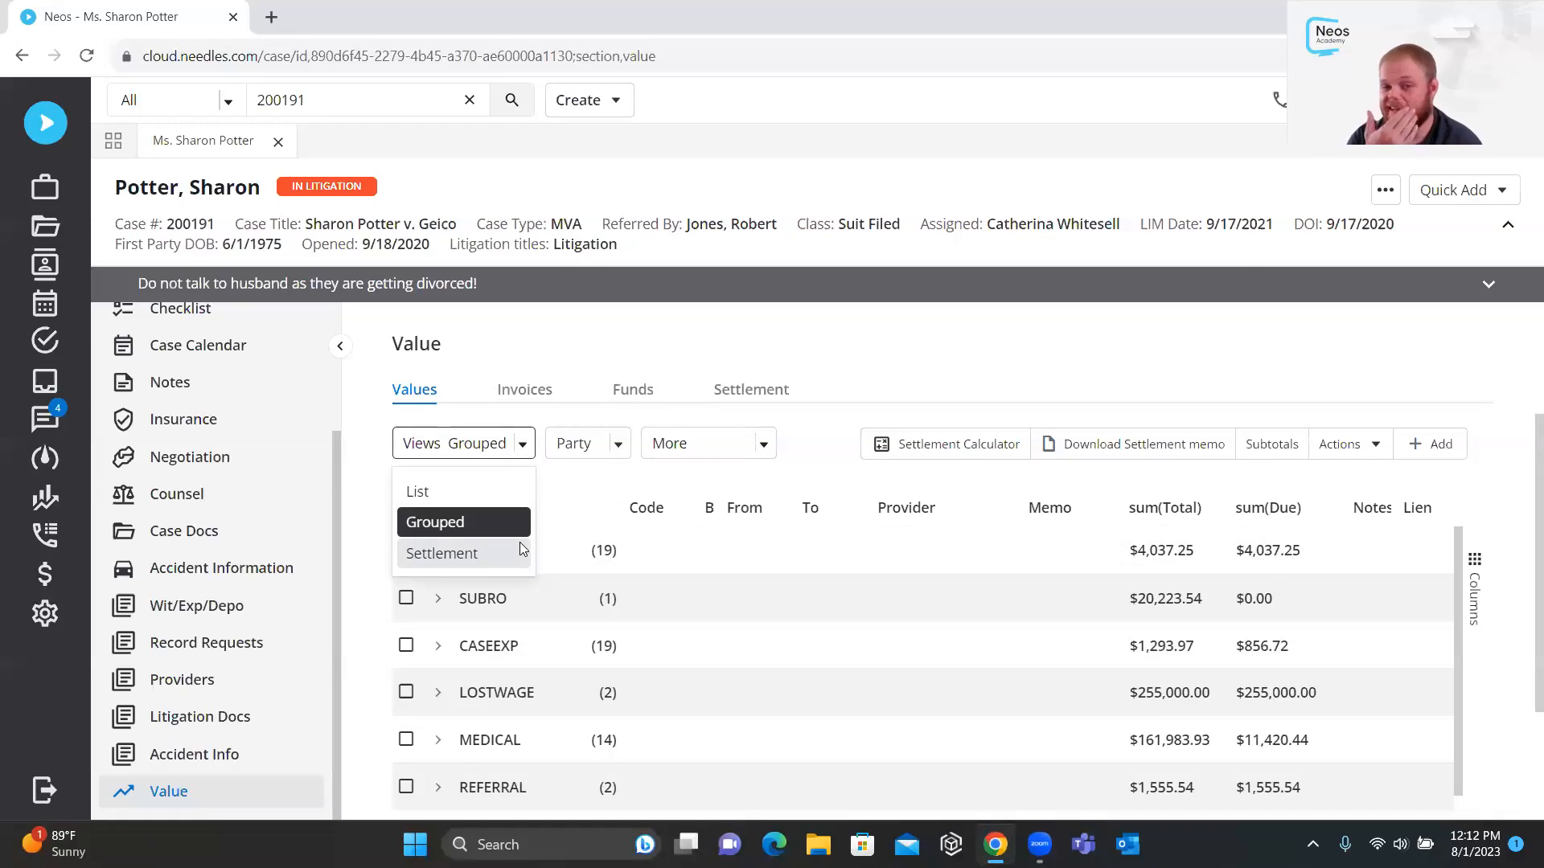
click(489, 553)
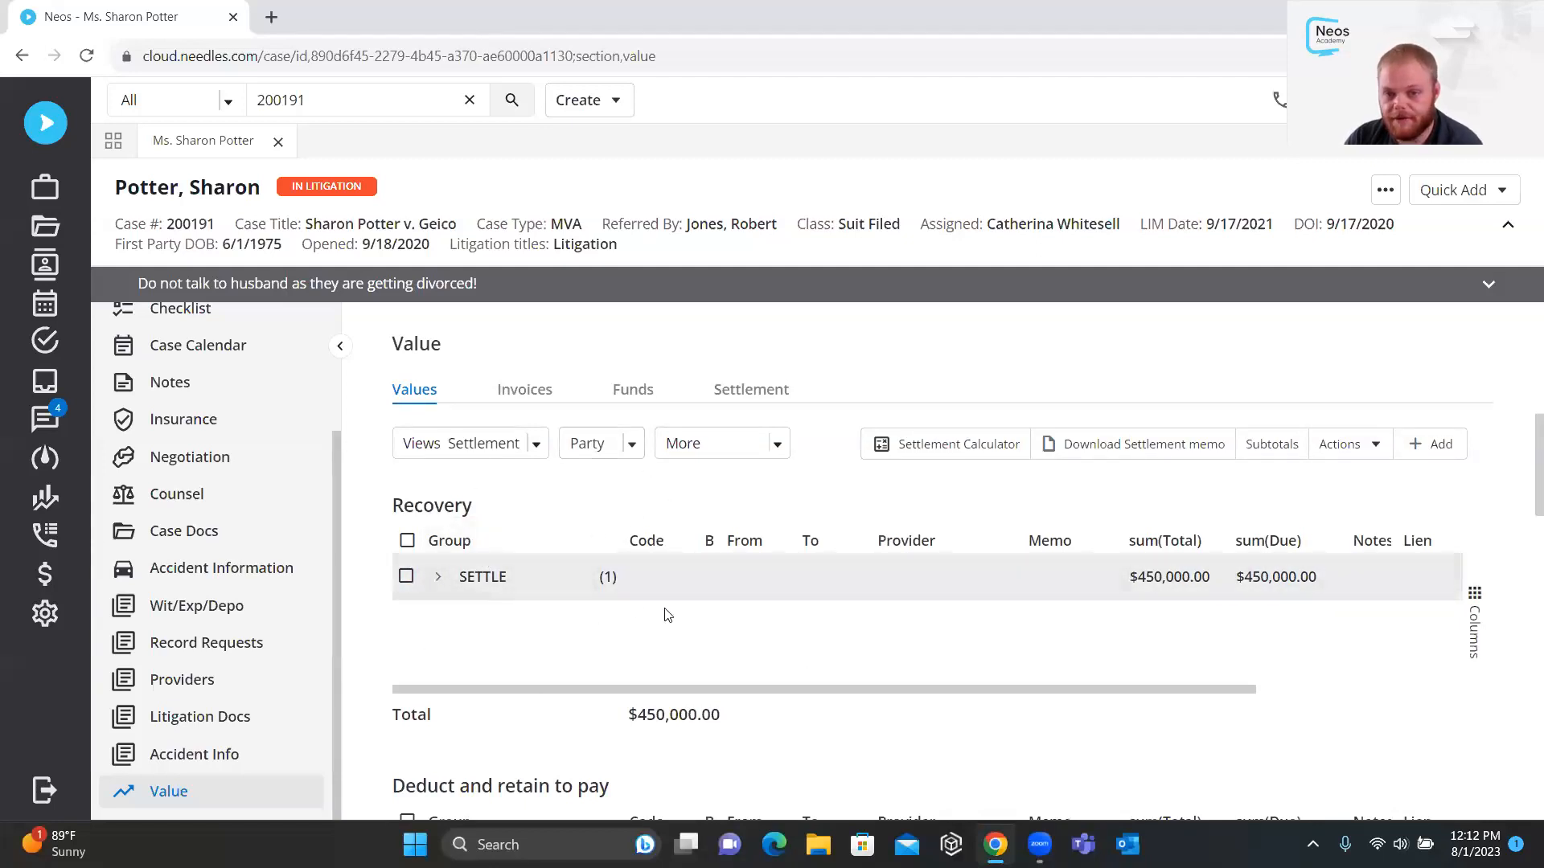
scroll(689, 611, down, 5)
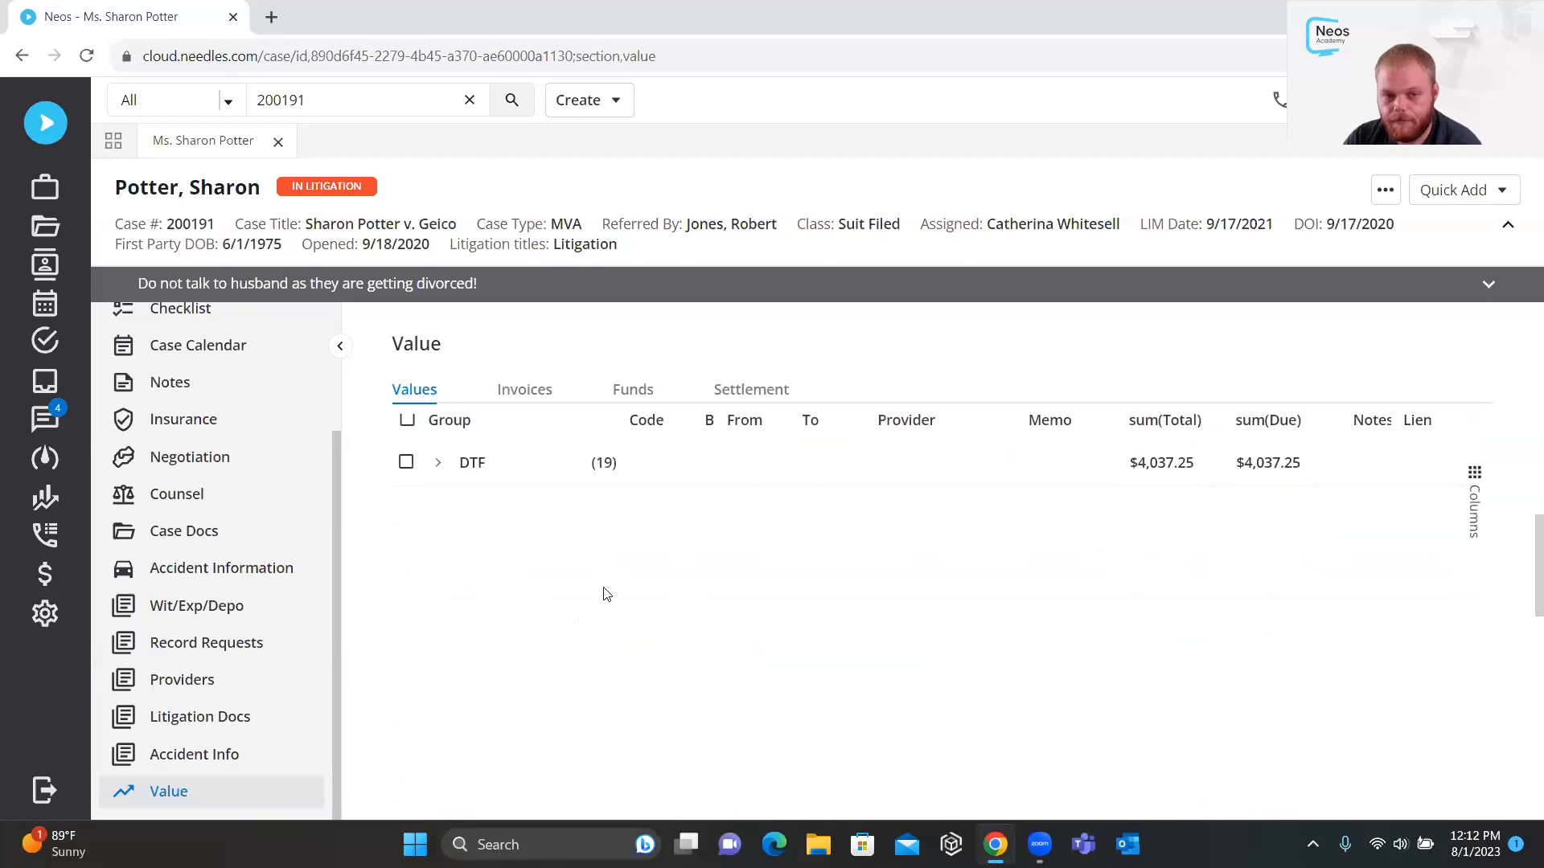
scroll(657, 524, up, 2)
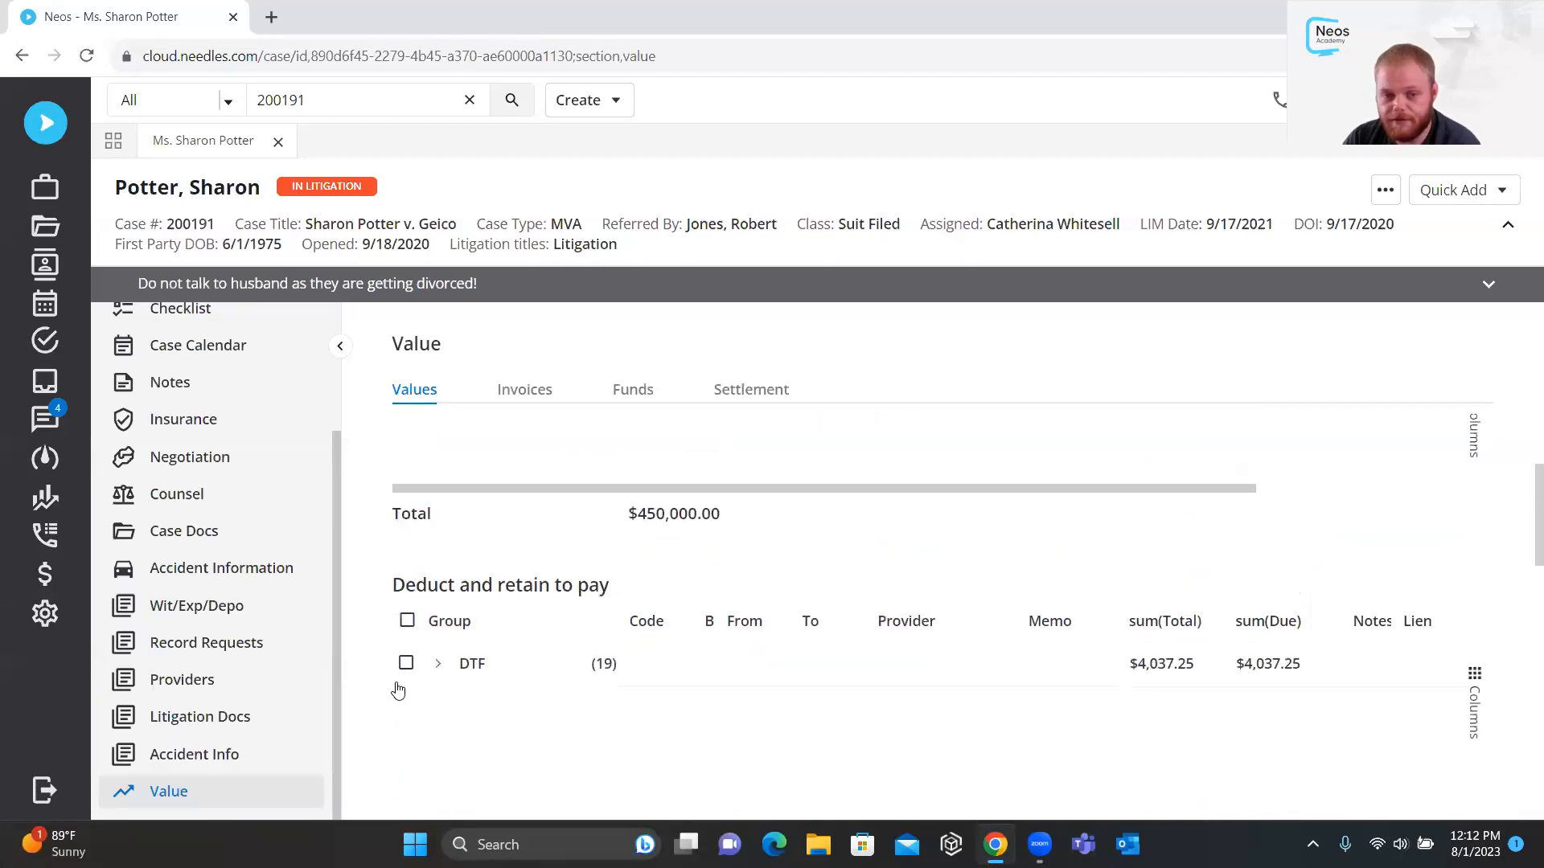
click(438, 664)
scroll(647, 505, down, 4)
scroll(1001, 597, up, 3)
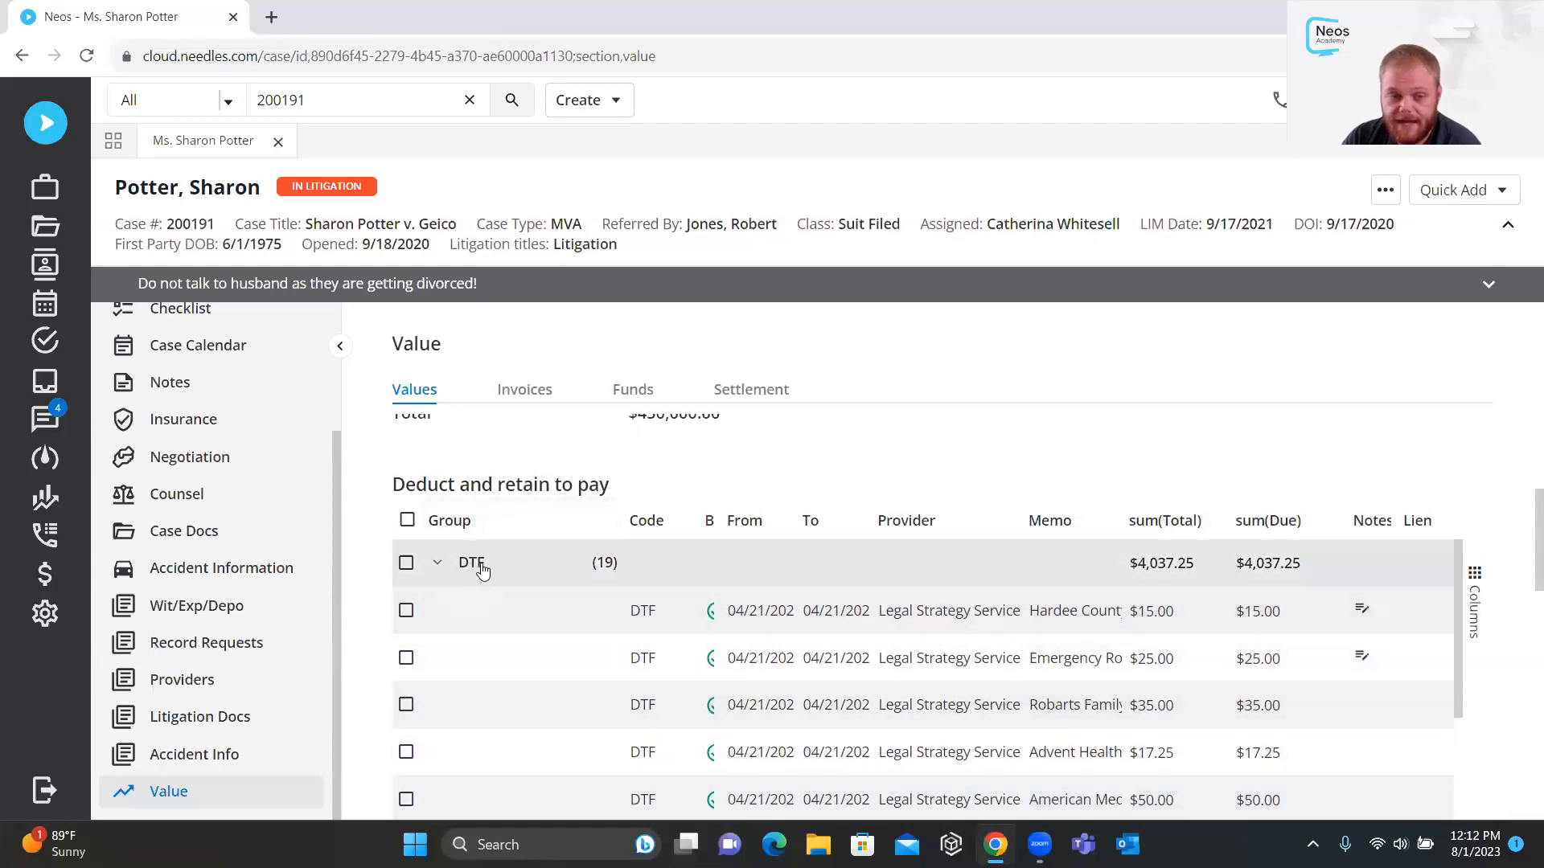
scroll(804, 547, down, 10)
drag(739, 584, 631, 576)
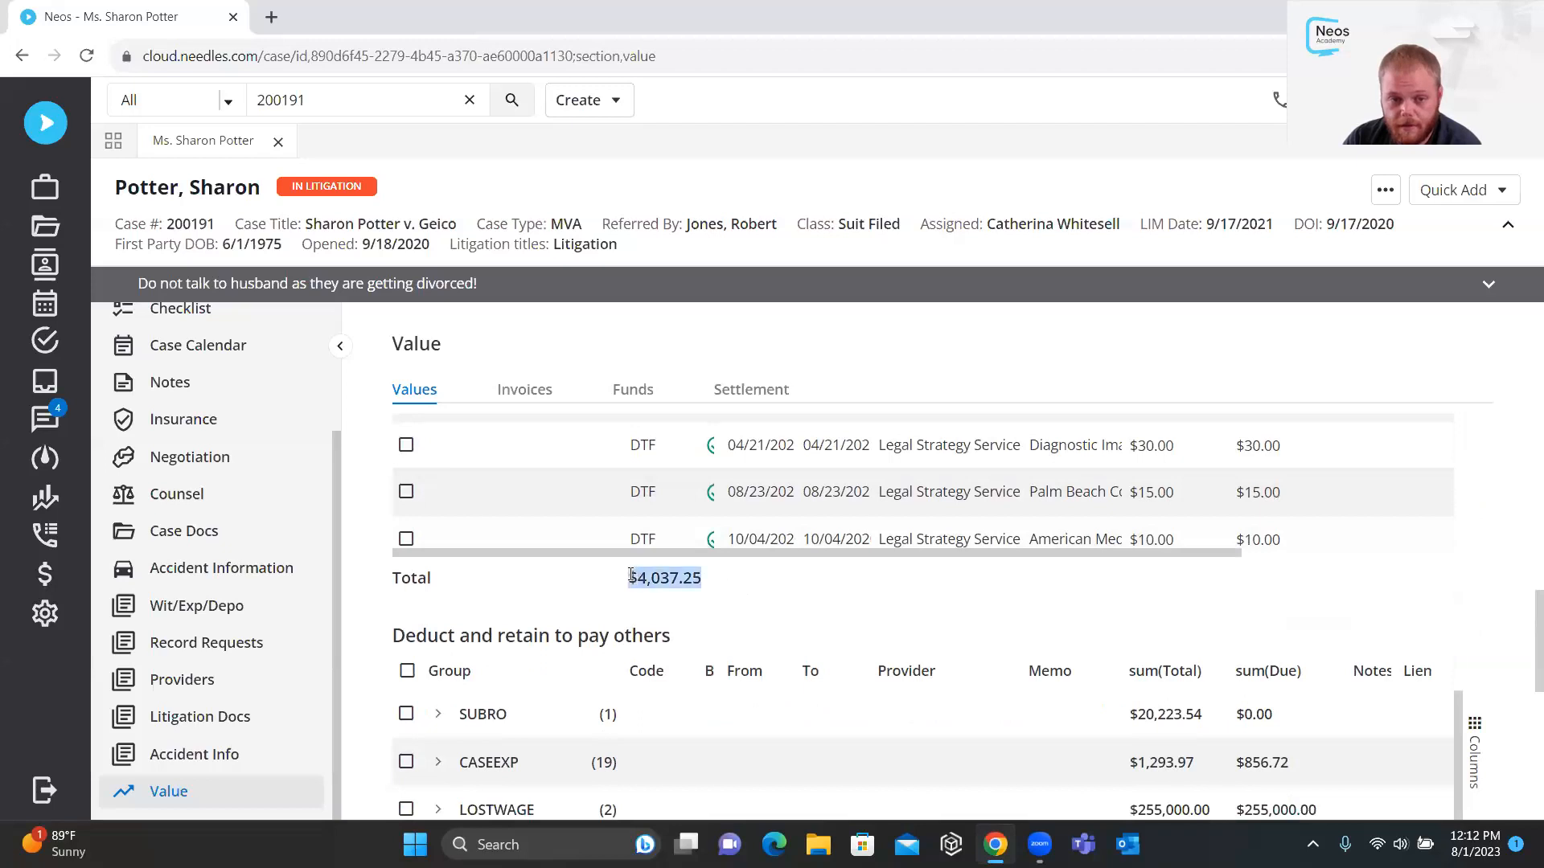
click(775, 595)
Examine the Deduct and retain to pay others groups and total, plus the deductions and net amount due to the client
scroll(751, 590, down, 5)
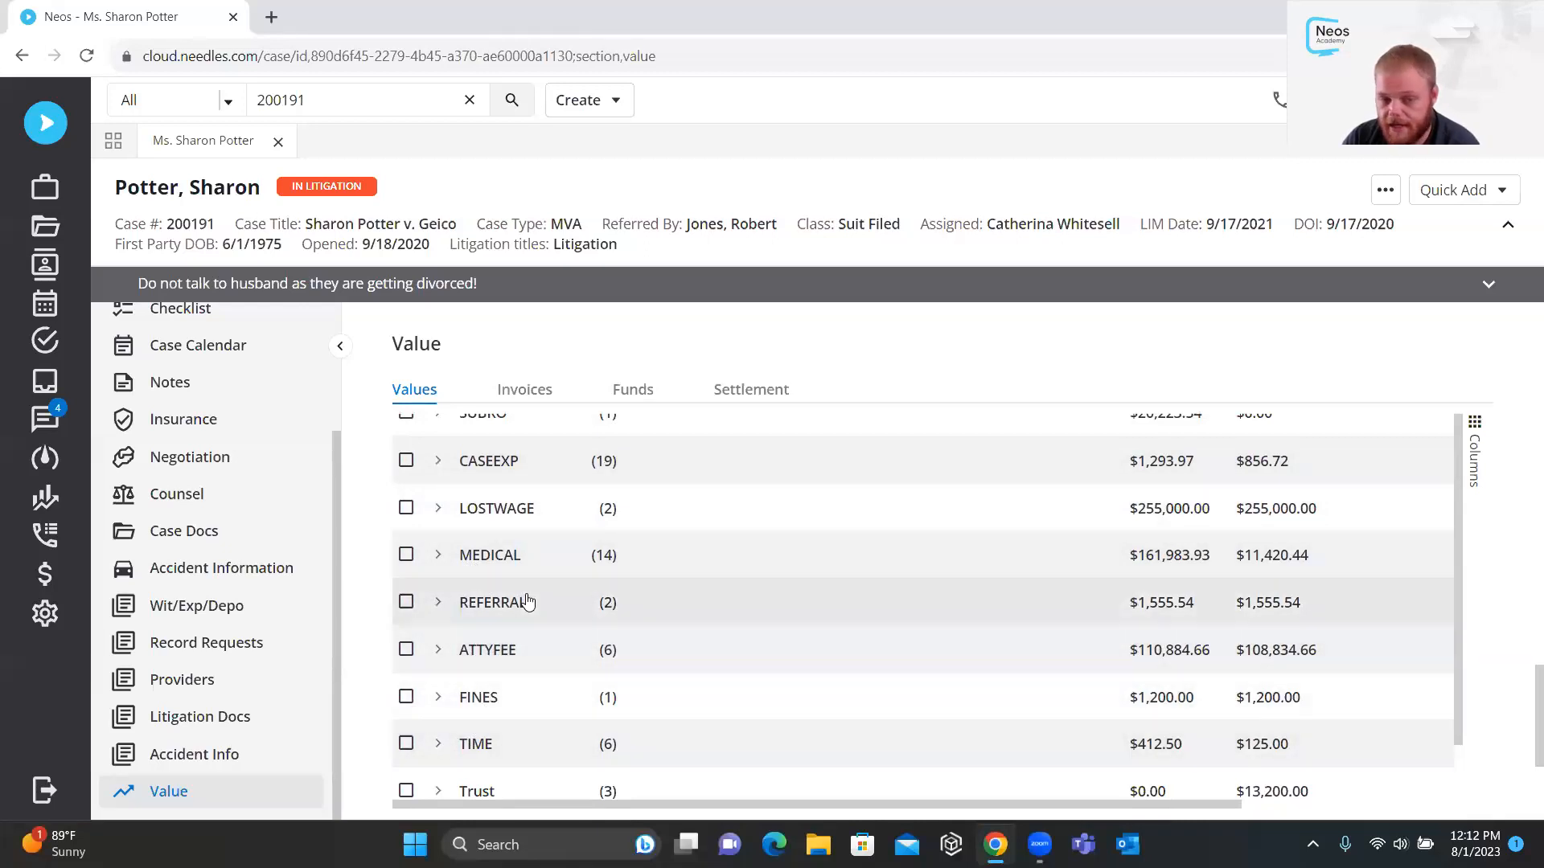
scroll(524, 603, down, 5)
drag(729, 625, 631, 625)
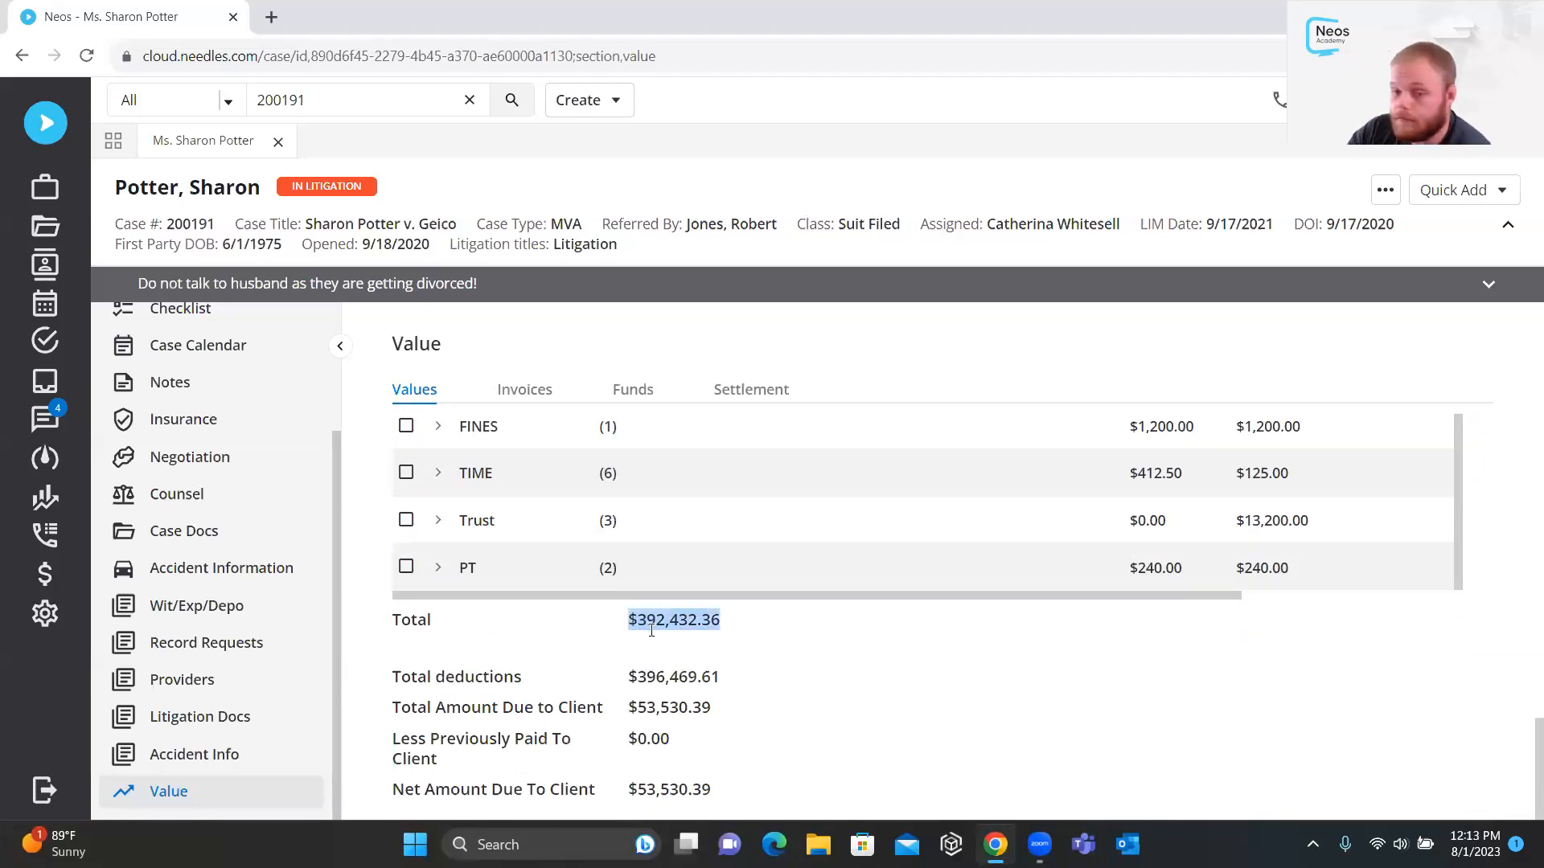
click(720, 631)
drag(395, 681, 624, 743)
click(679, 743)
click(638, 726)
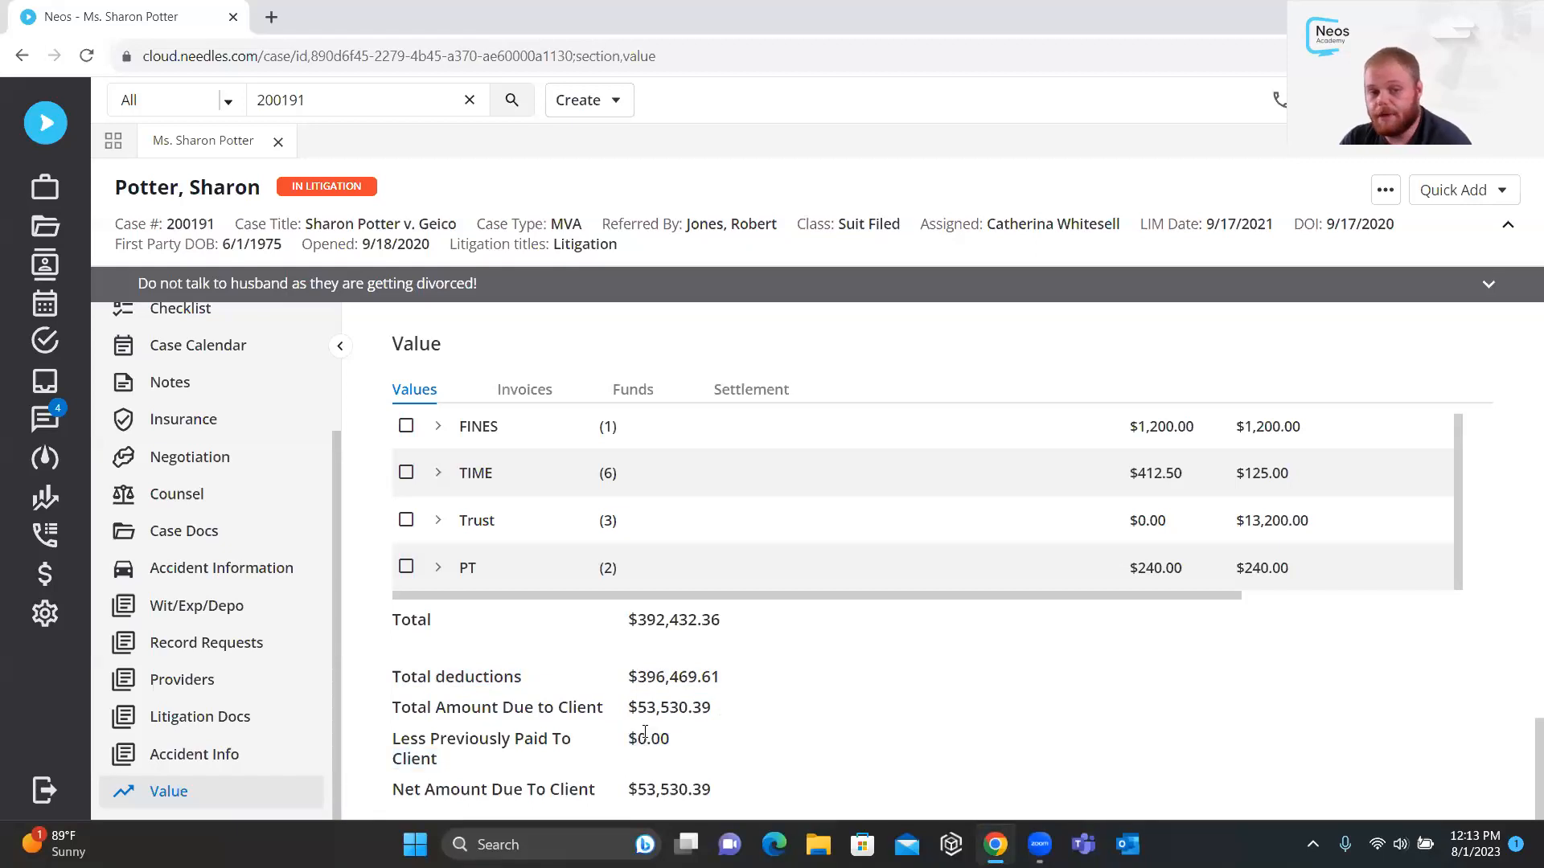
drag(734, 784, 632, 788)
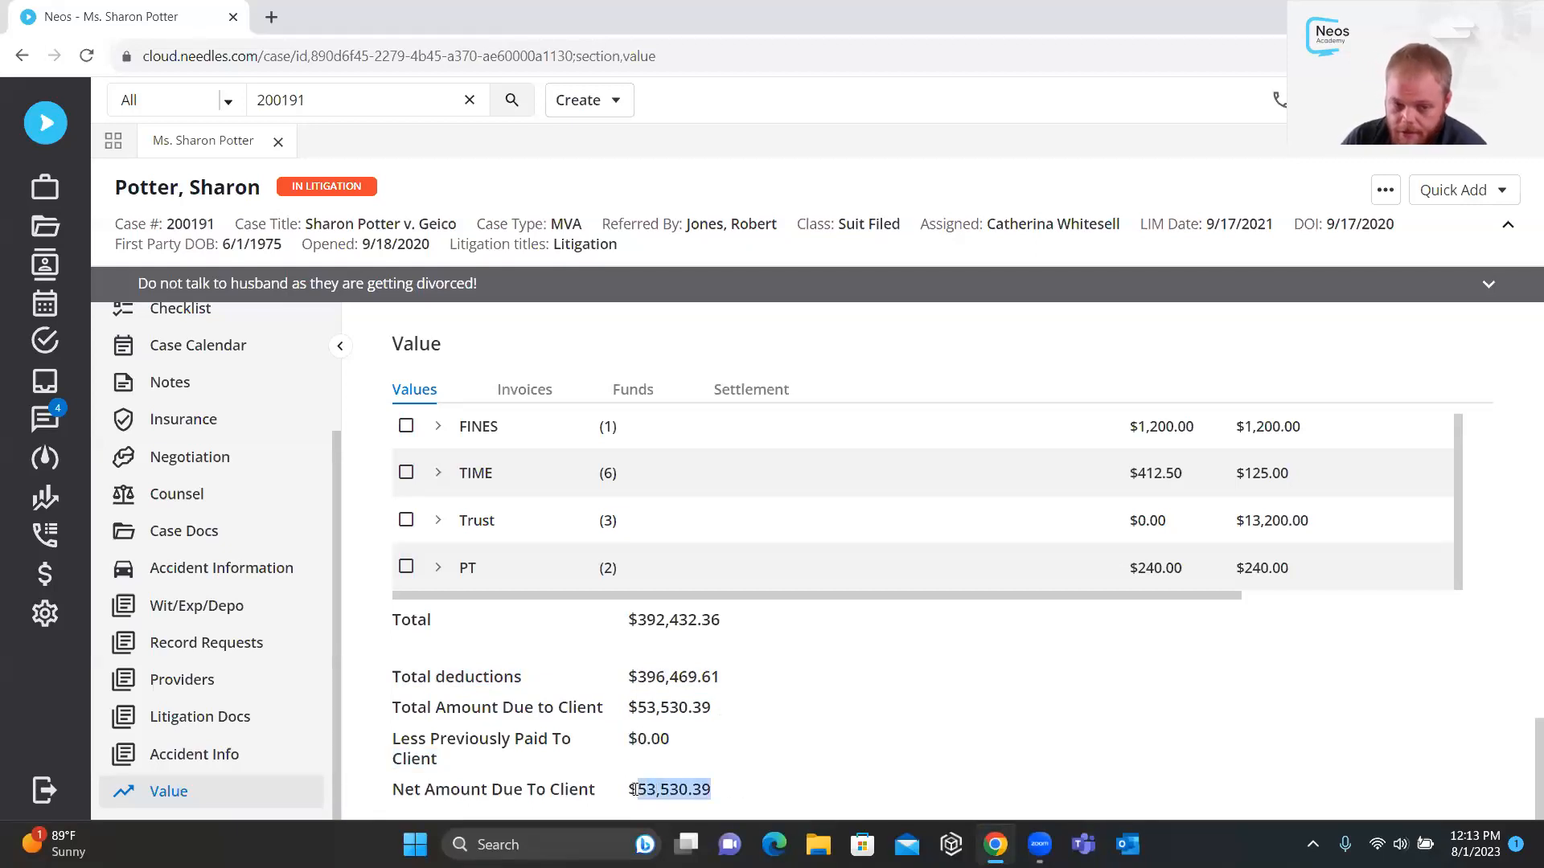
click(699, 778)
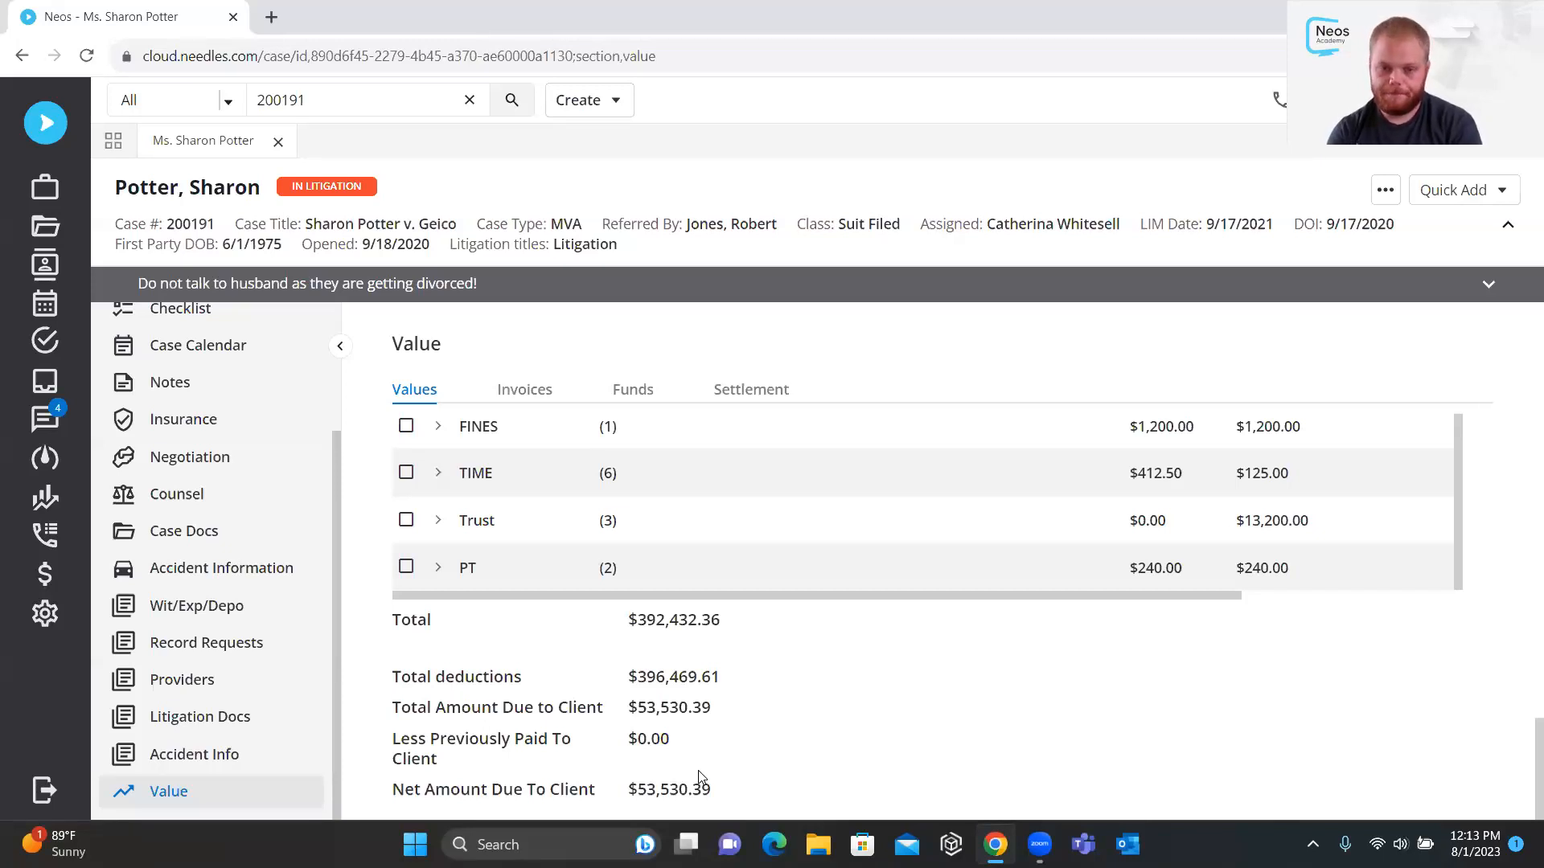
Return the values to the List view and open the value subtotals for the case
scroll(698, 778, up, 10)
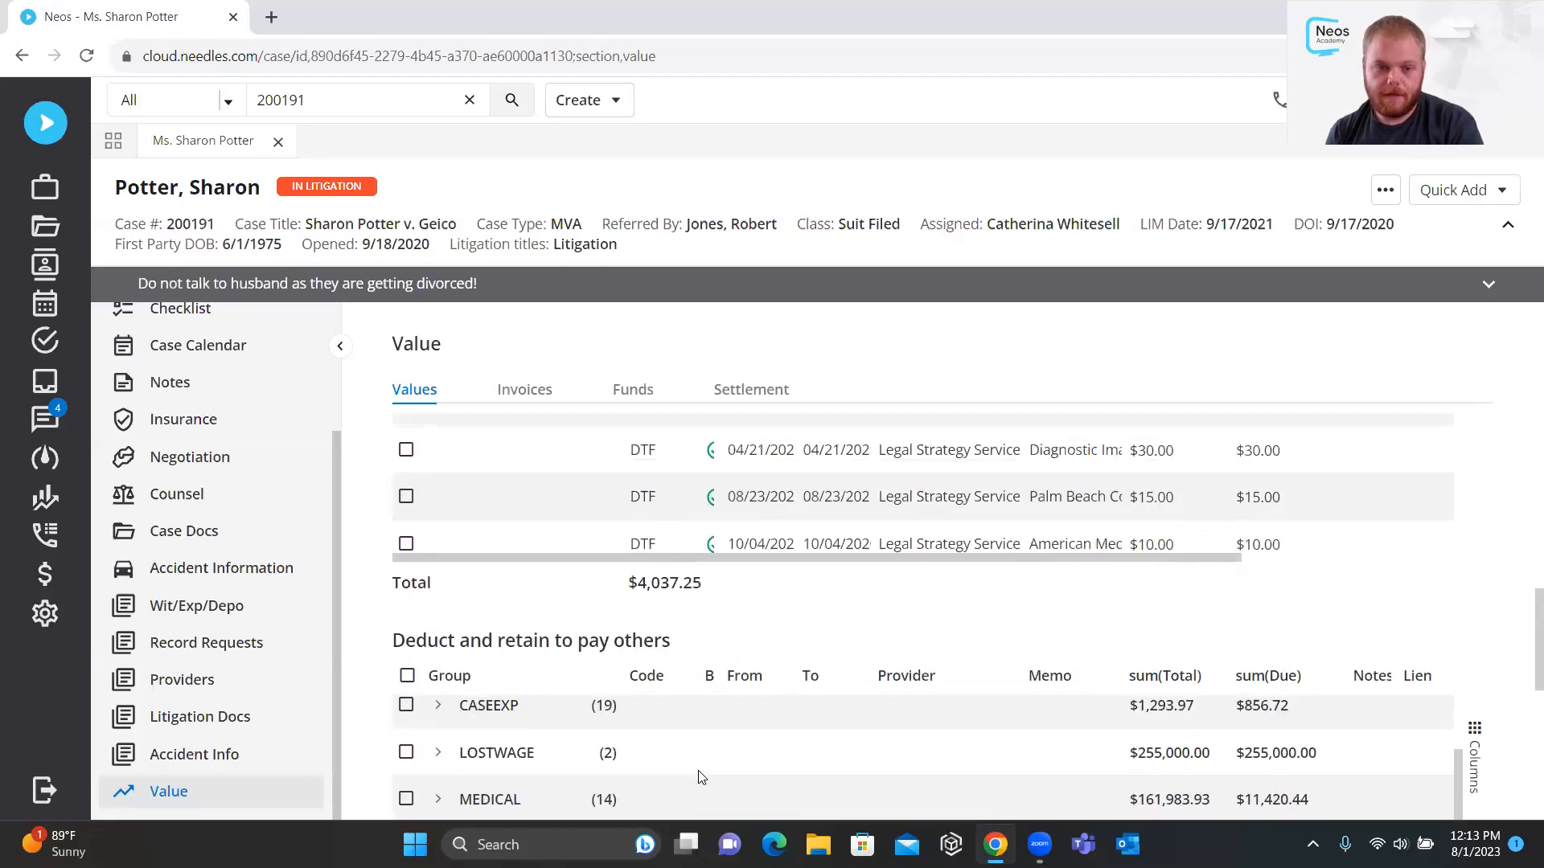
click(534, 445)
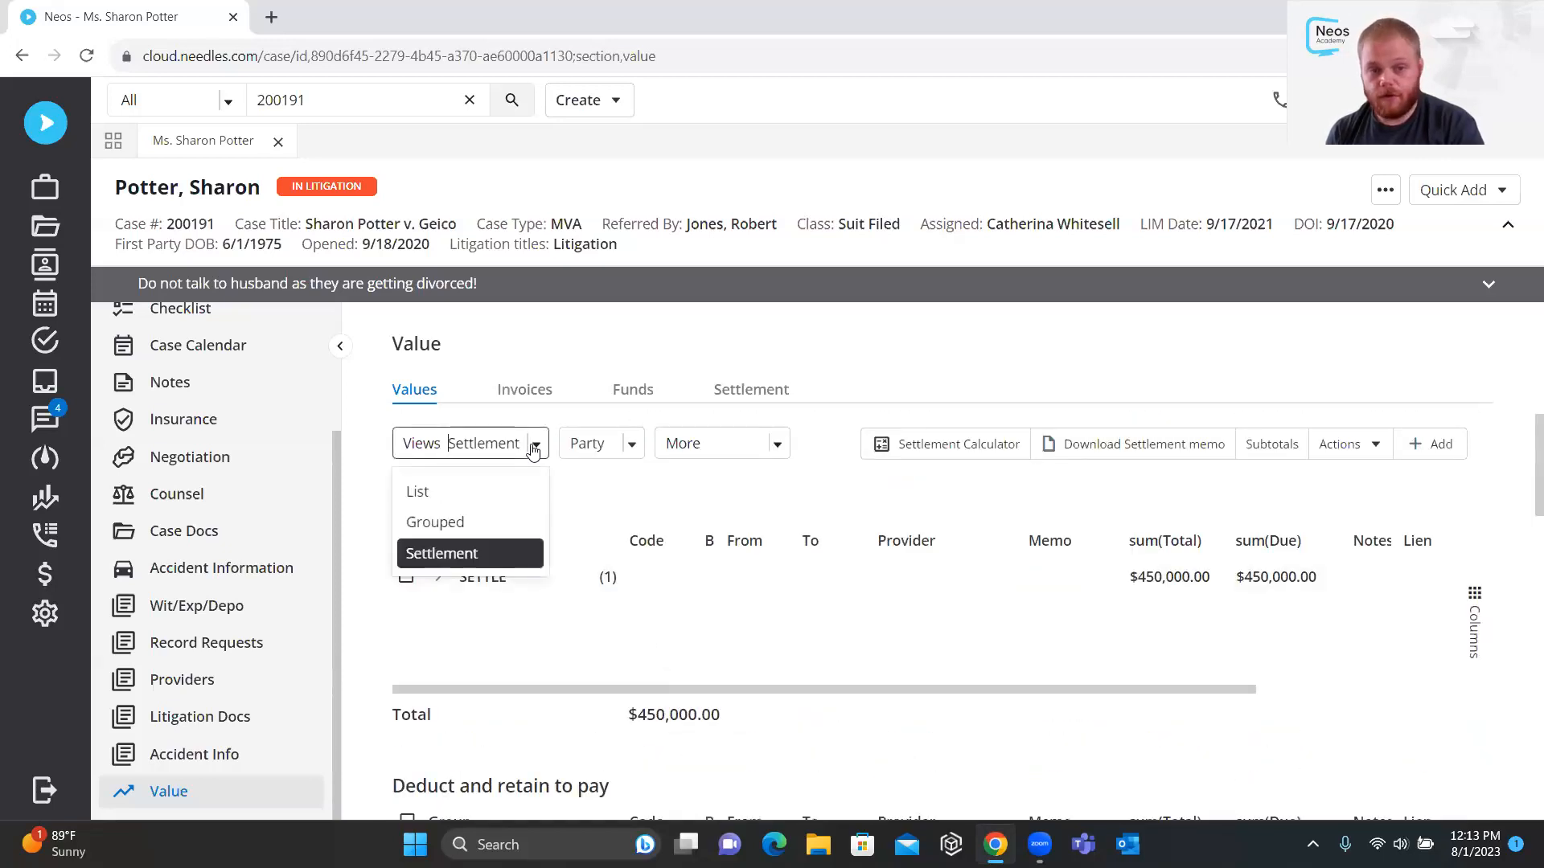
click(456, 488)
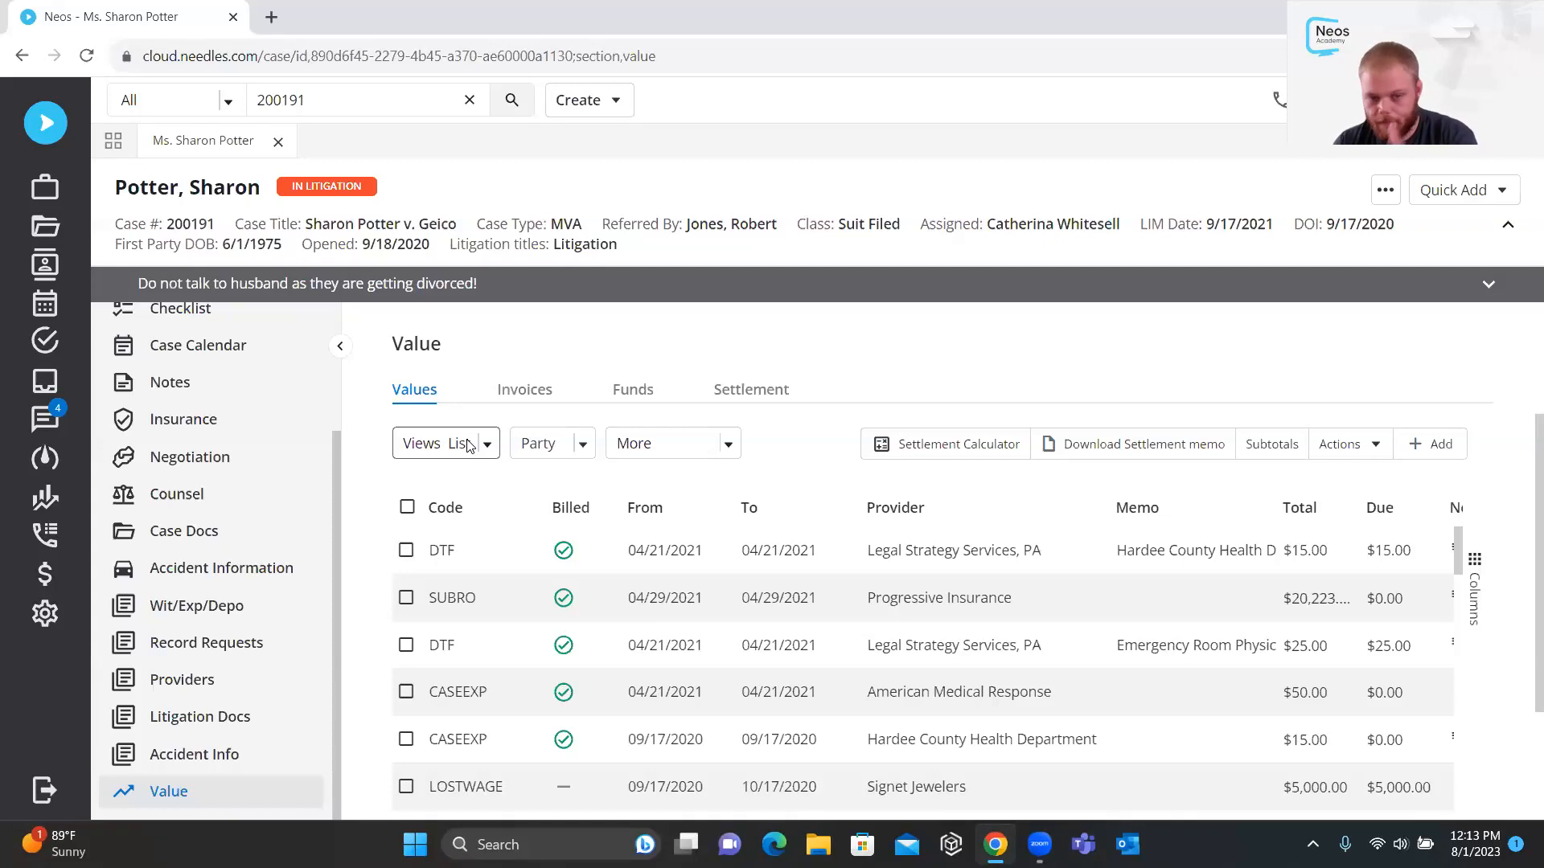
click(1269, 442)
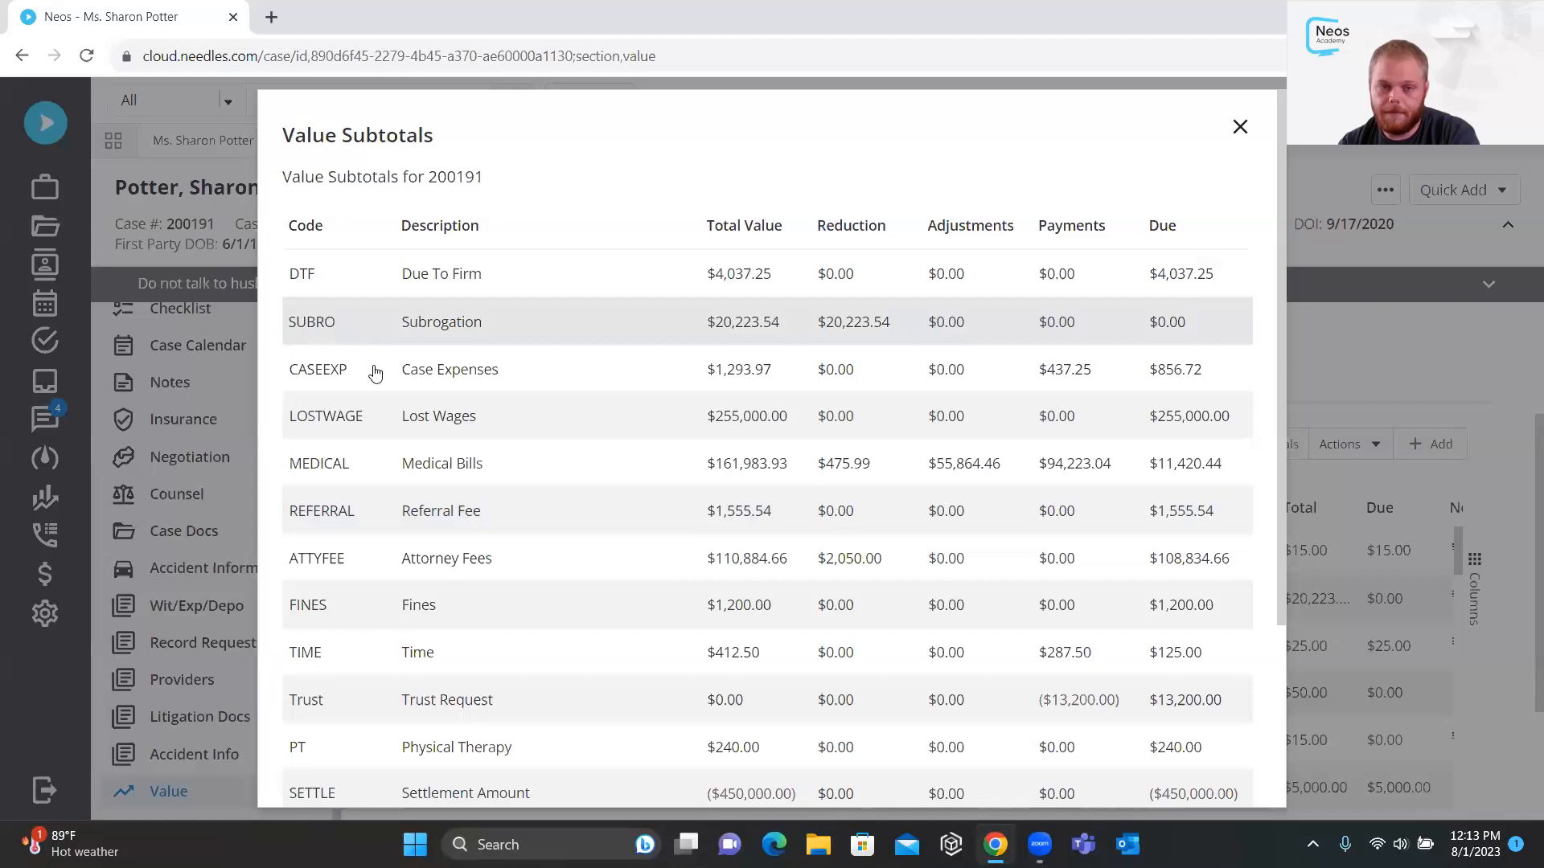
Review the subtotals by code and the Sum row, close the subtotals, and keep the values in List view
scroll(374, 374, down, 3)
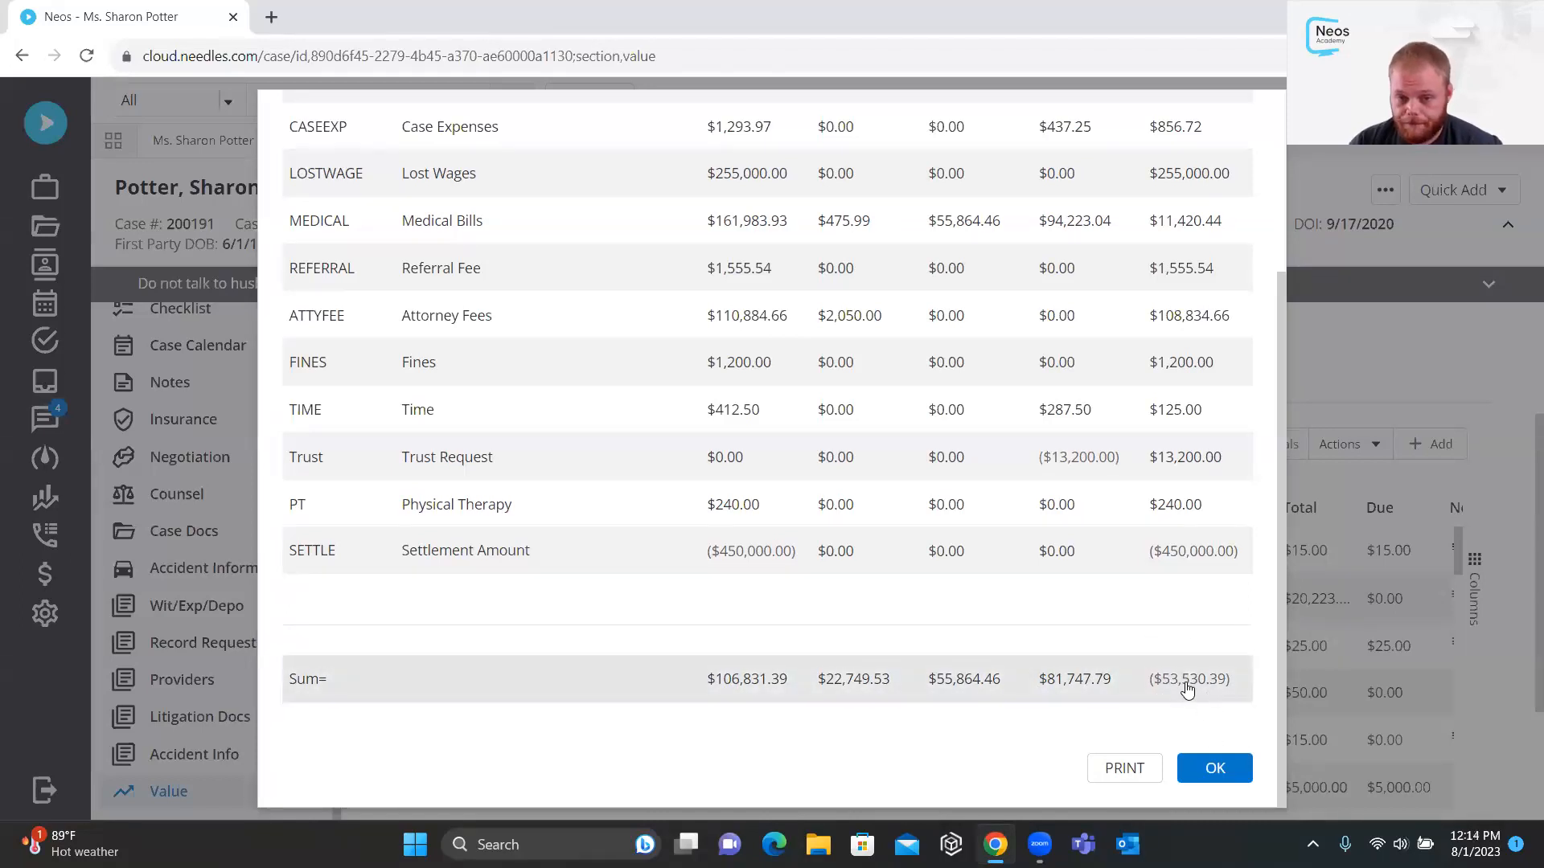
scroll(1186, 690, up, 3)
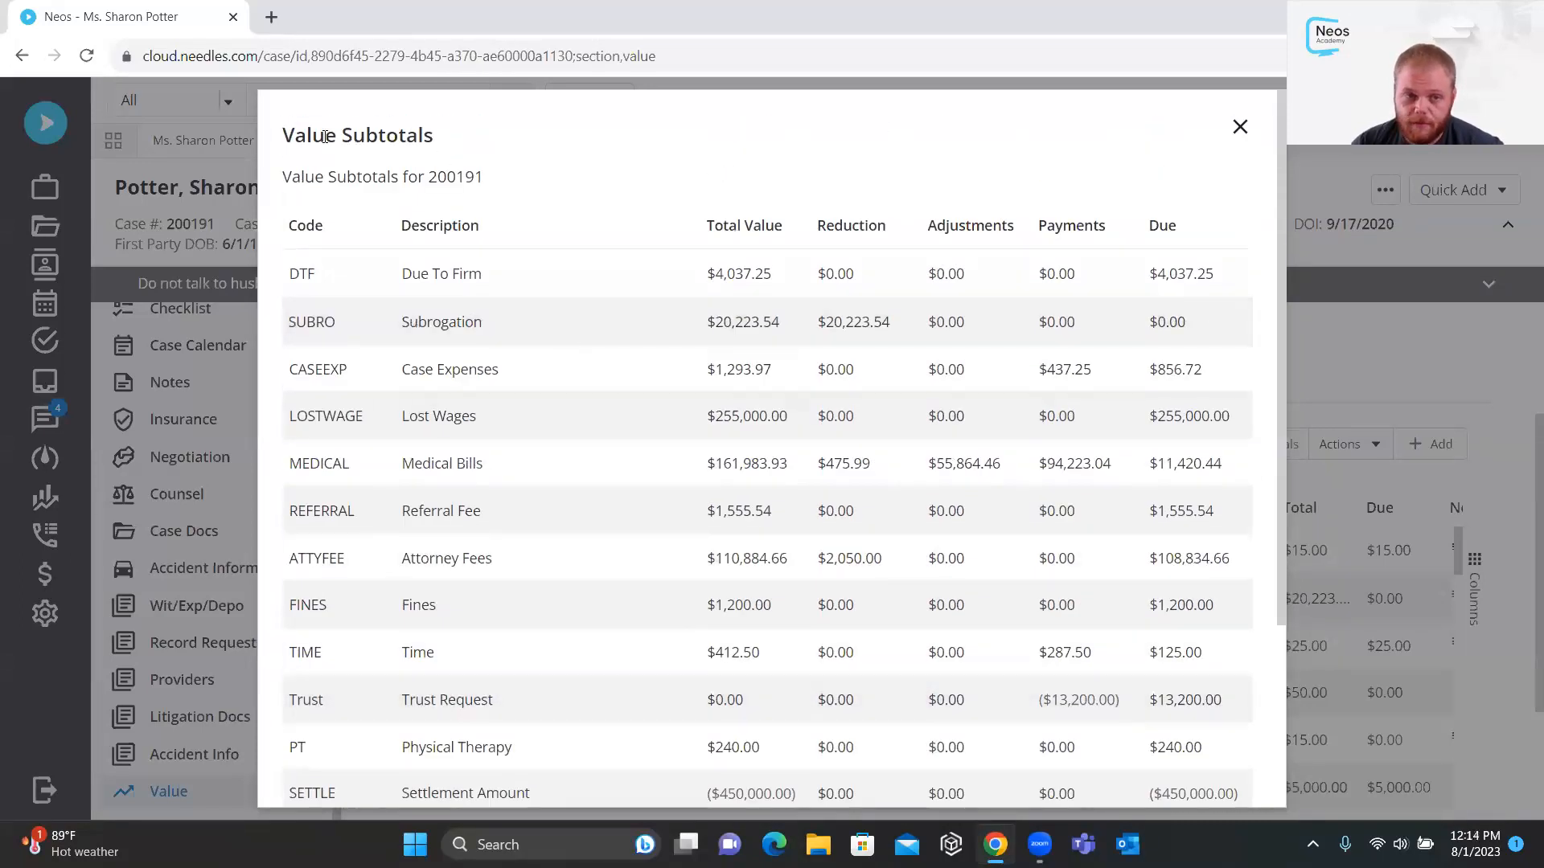
scroll(837, 389, down, 3)
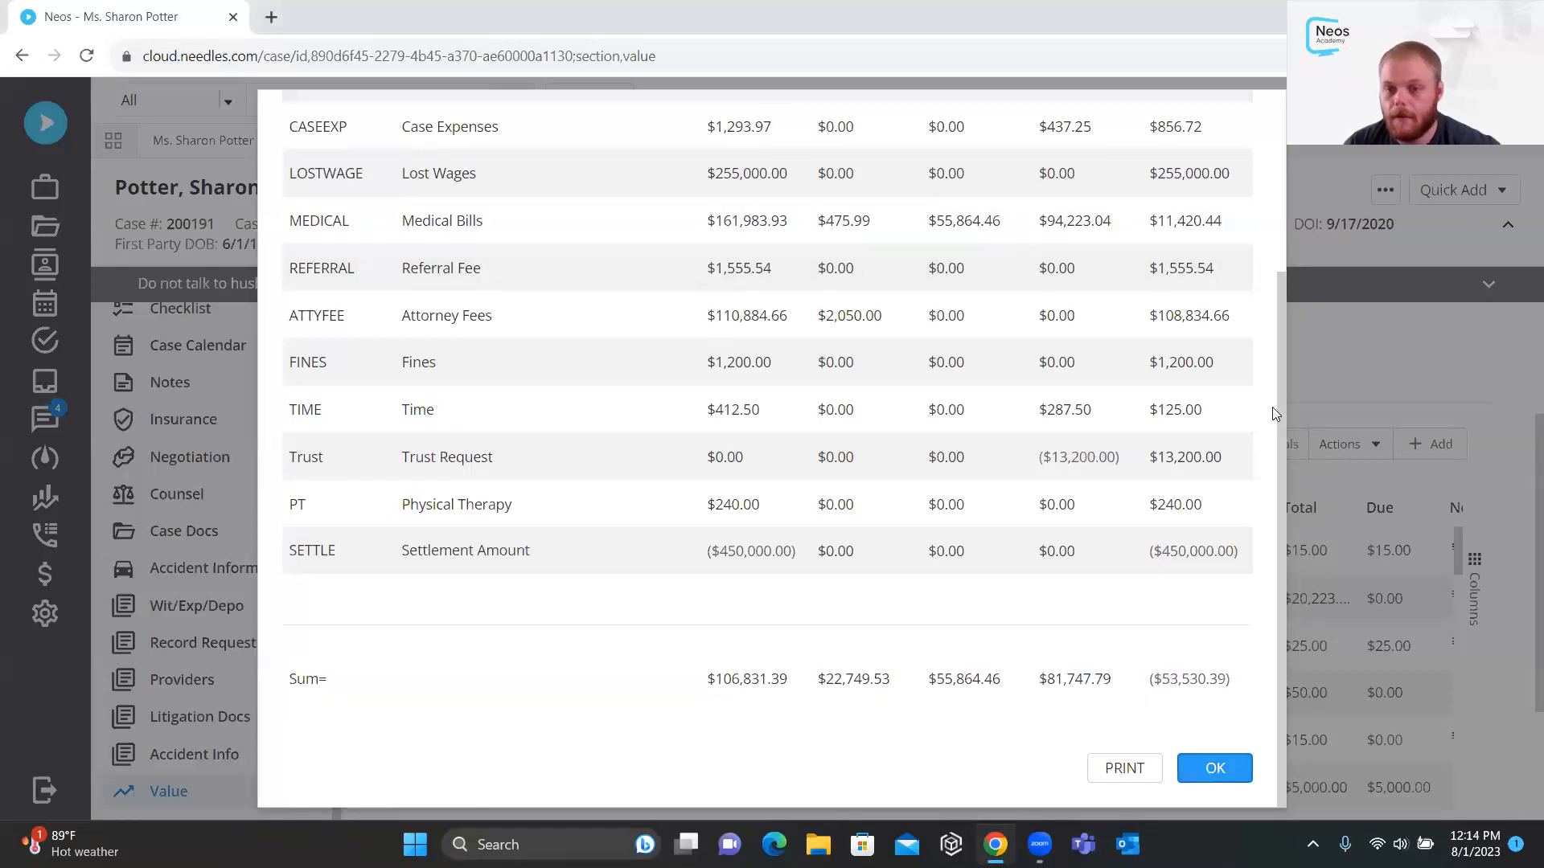
click(1210, 769)
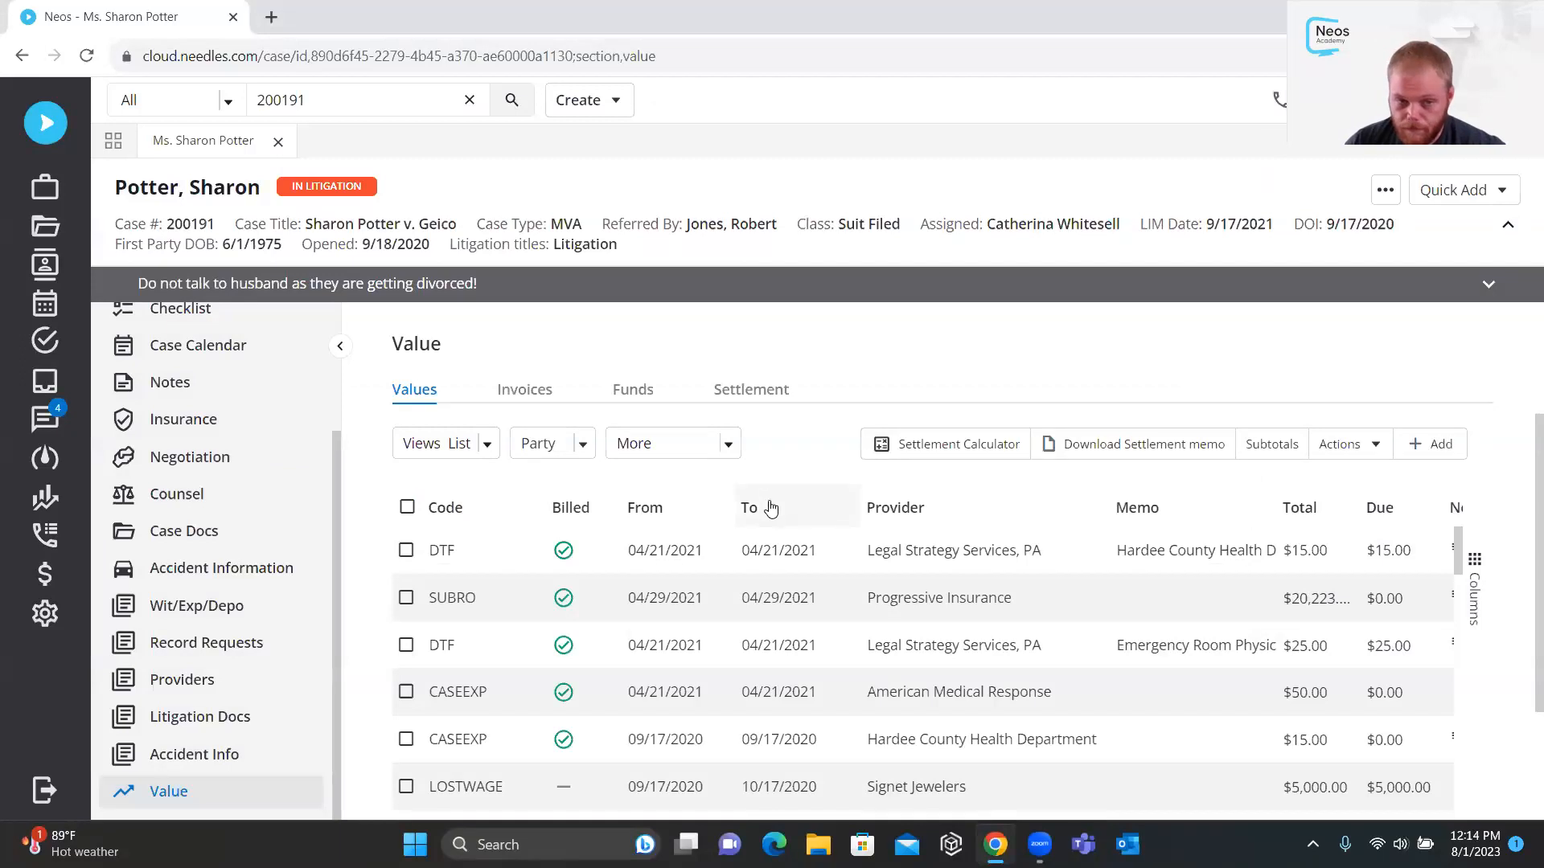
click(487, 447)
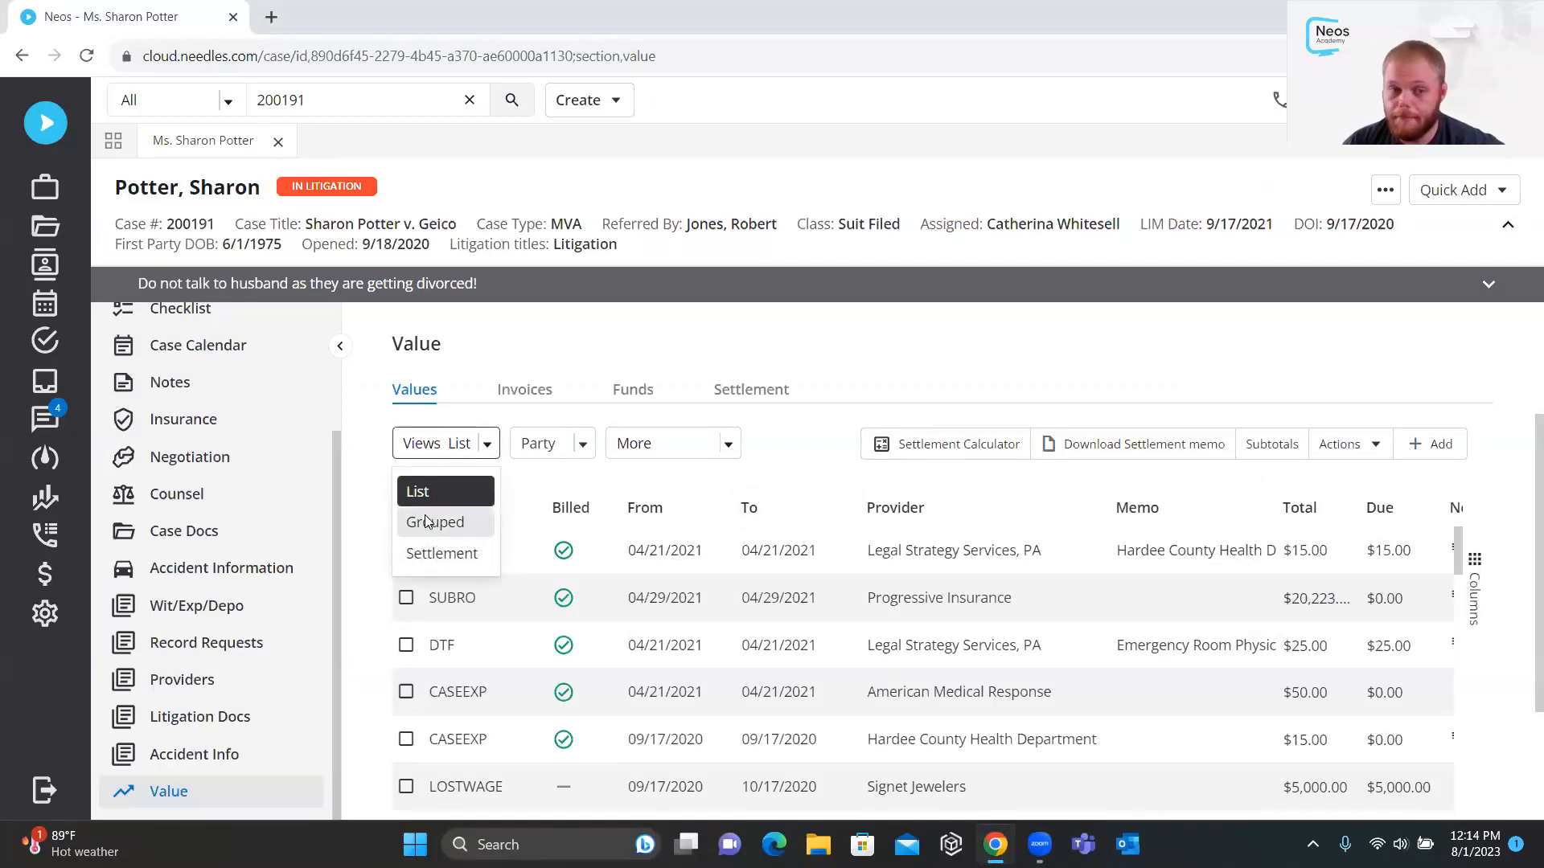
click(450, 491)
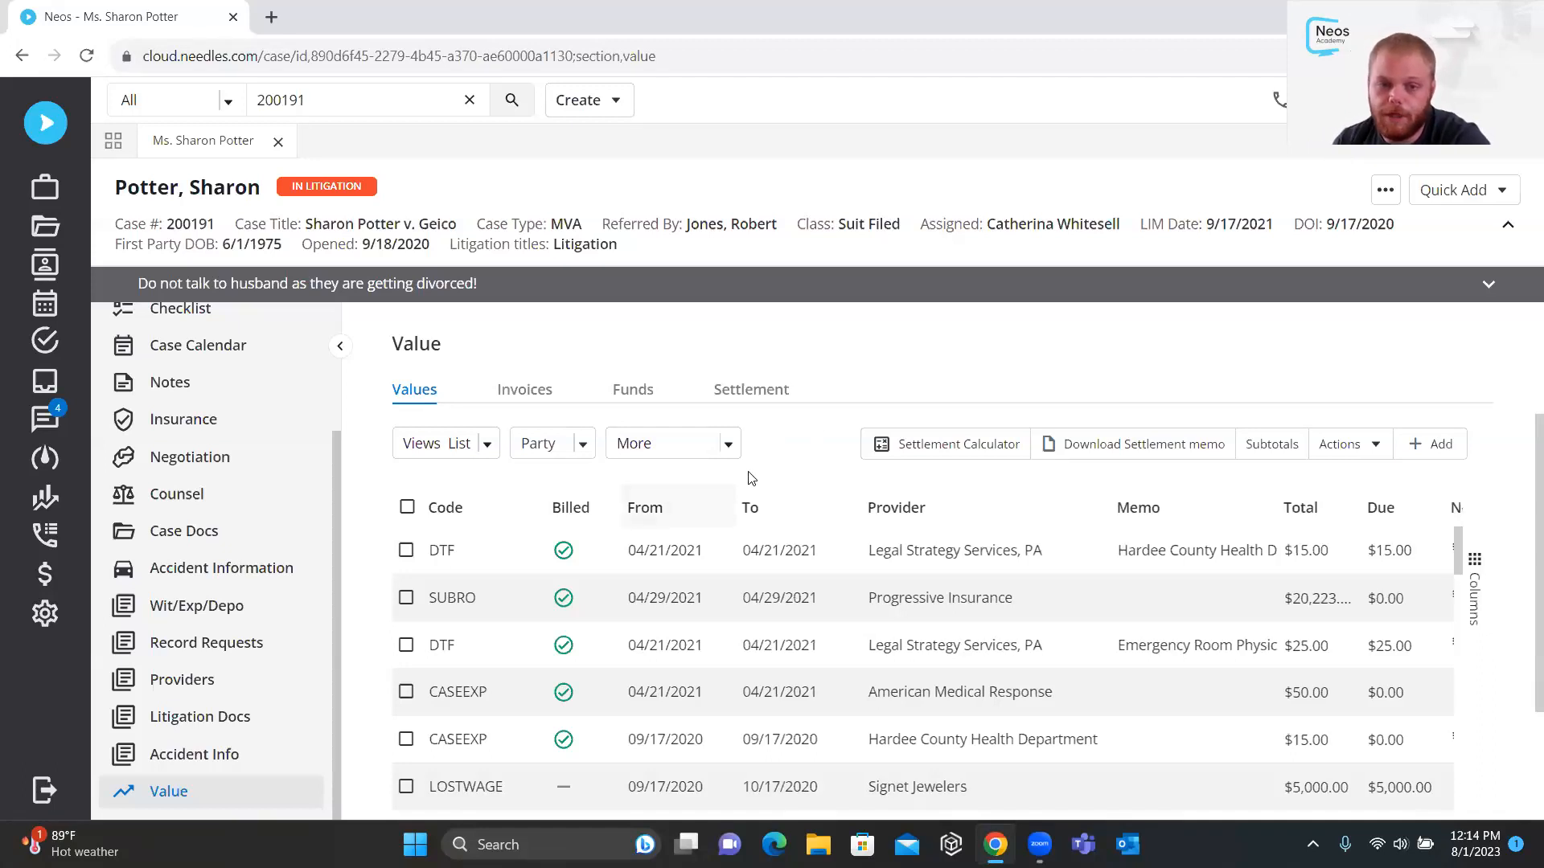
Start a new value entry with the value code CASEEXP and an amount of $25.00
click(1434, 455)
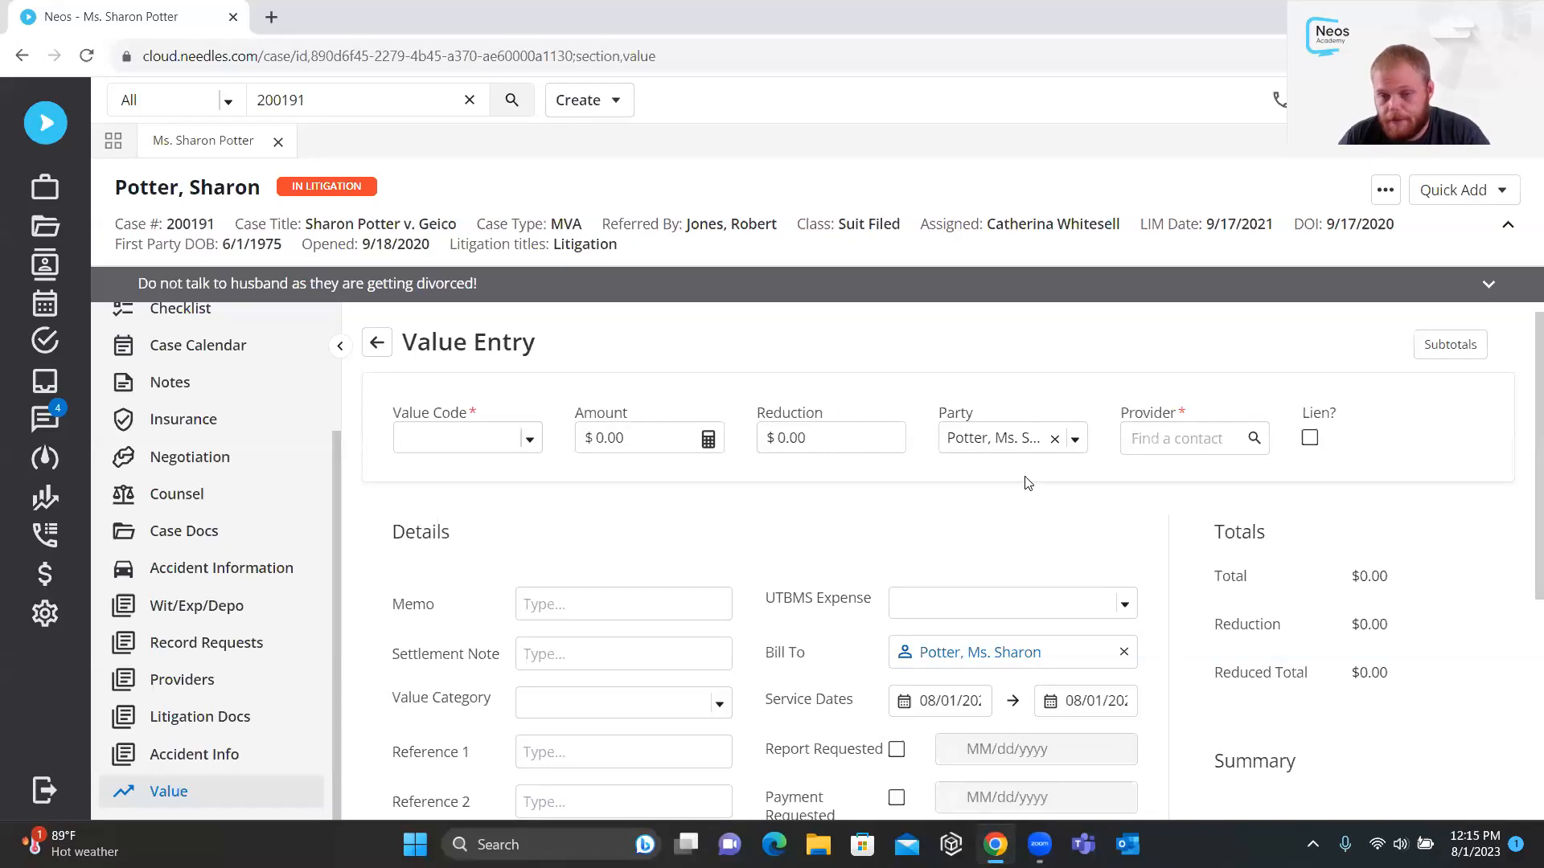
click(457, 439)
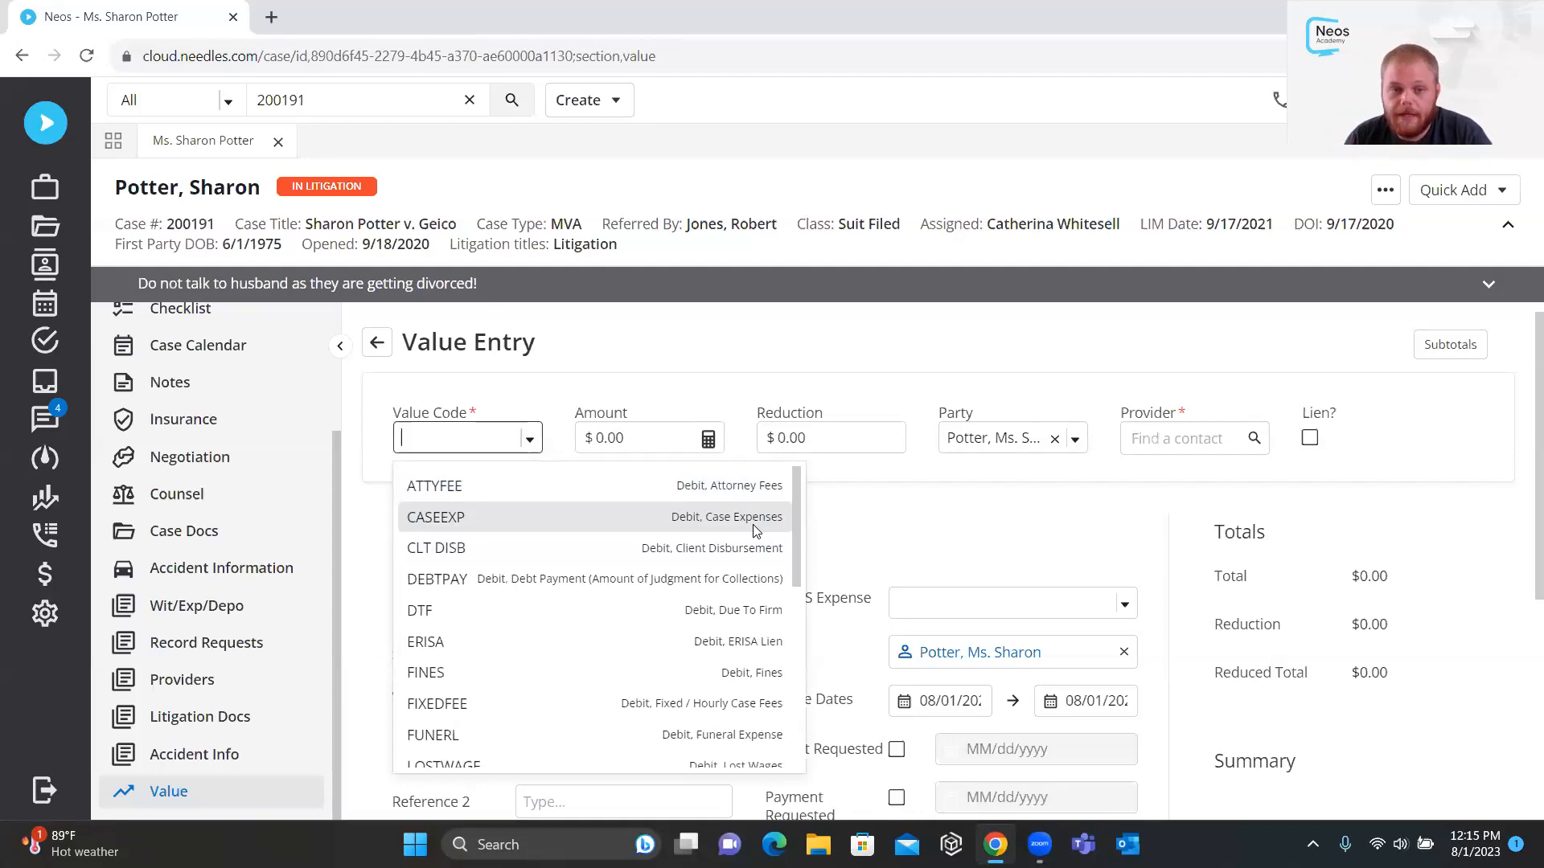
scroll(620, 550, down, 5)
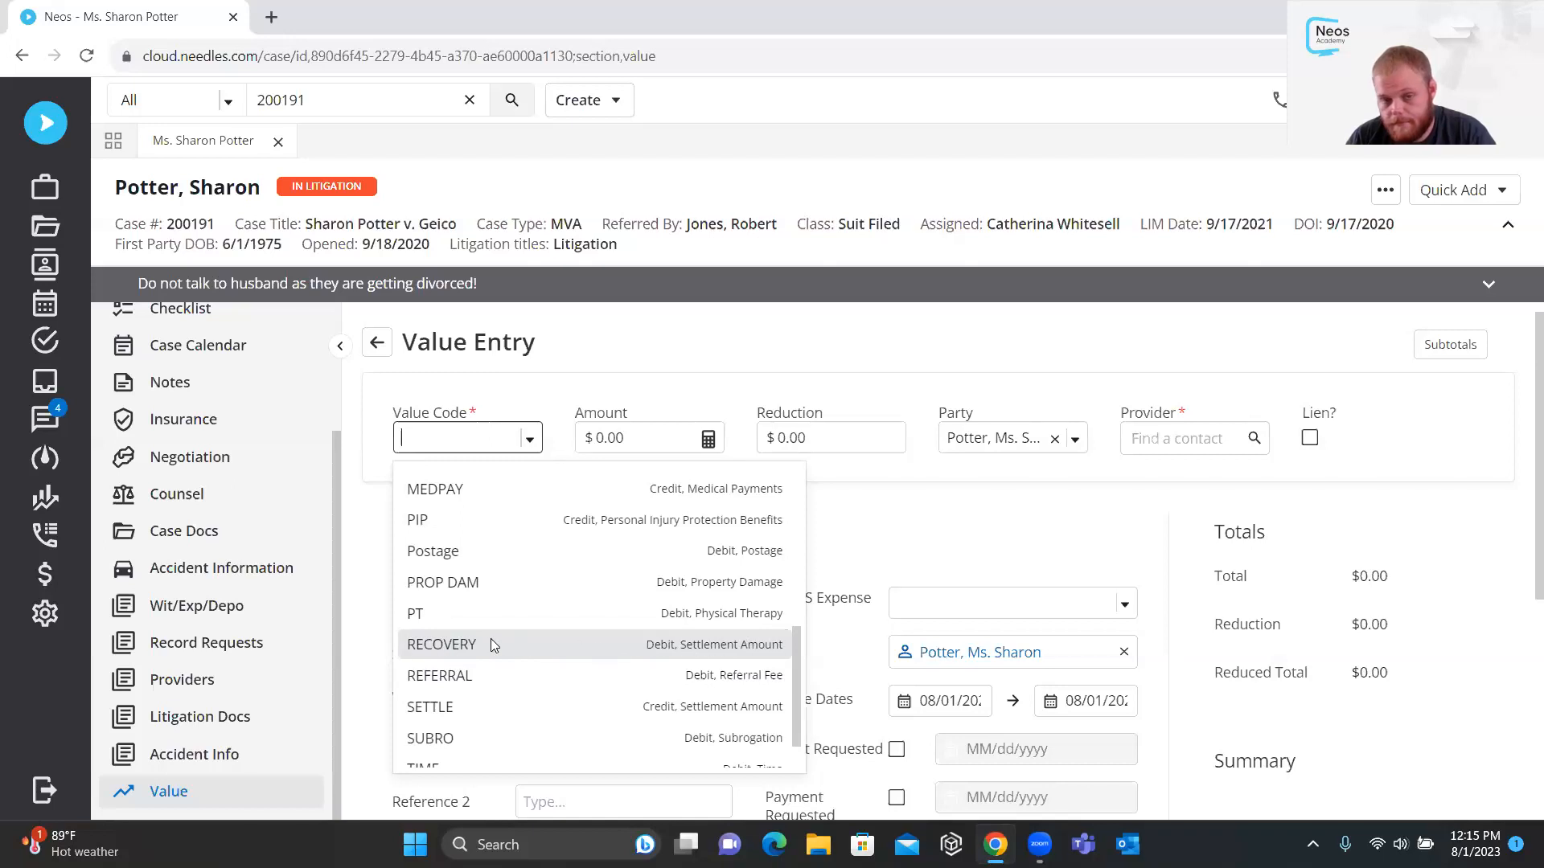
scroll(514, 640, up, 5)
click(484, 524)
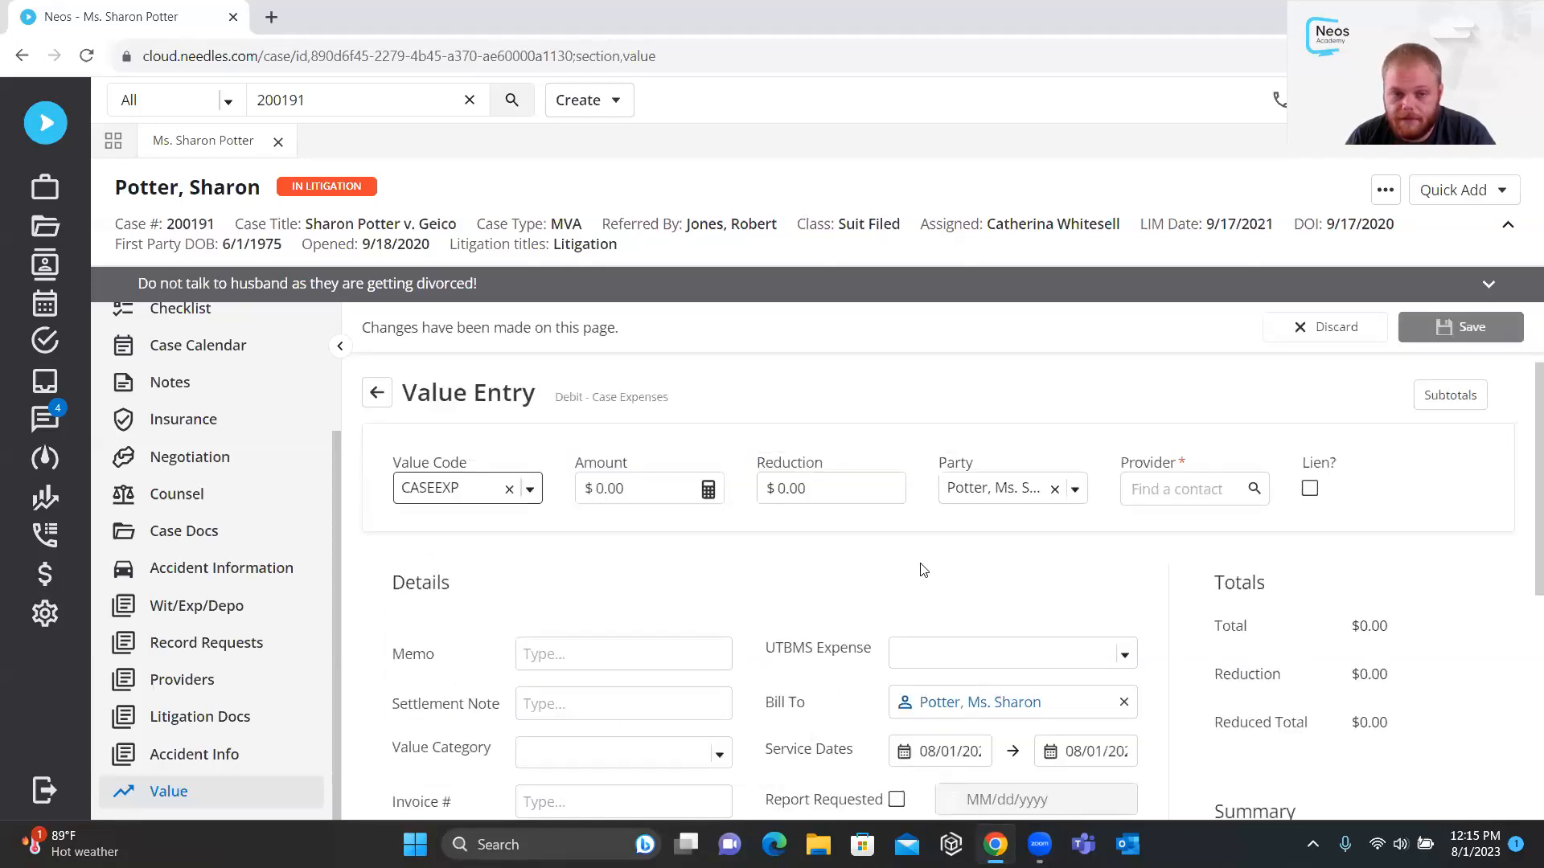
click(589, 482)
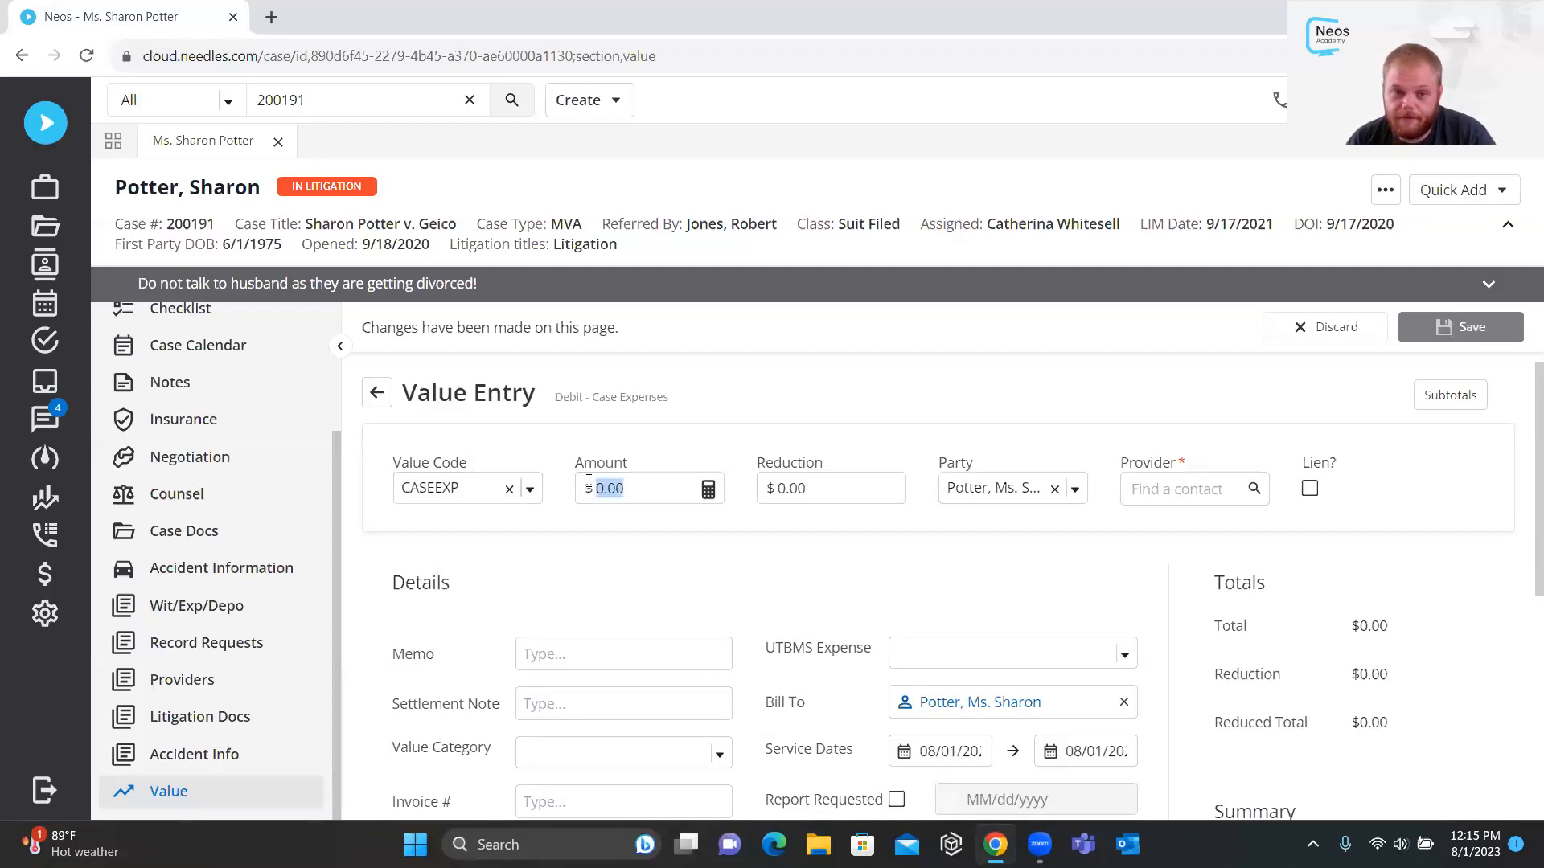
text(25)
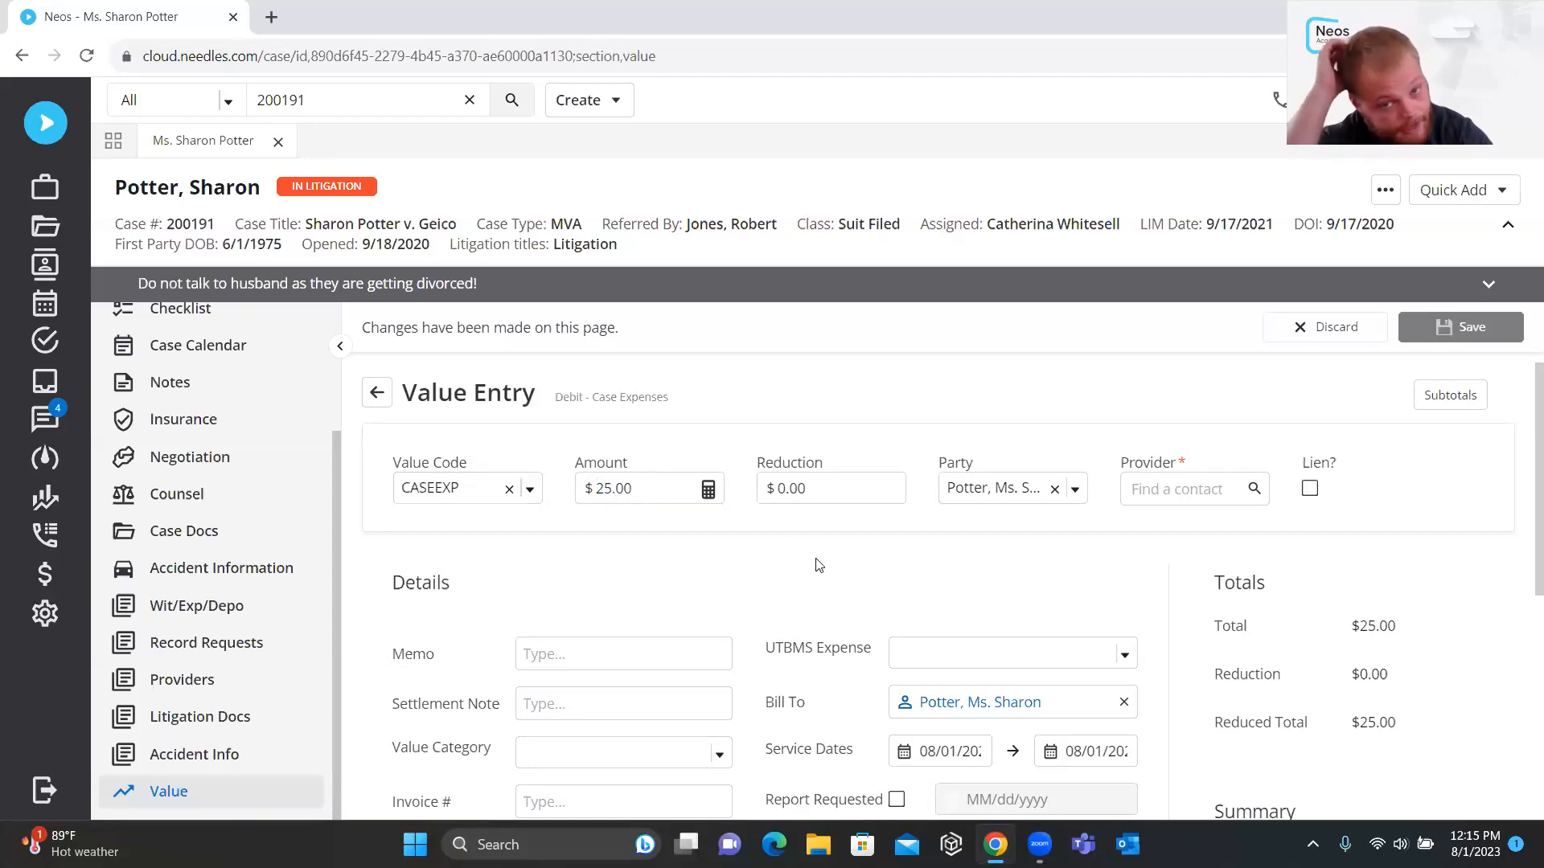
Check the entry's Reduction field, the available Party choices and the required Provider field
click(827, 478)
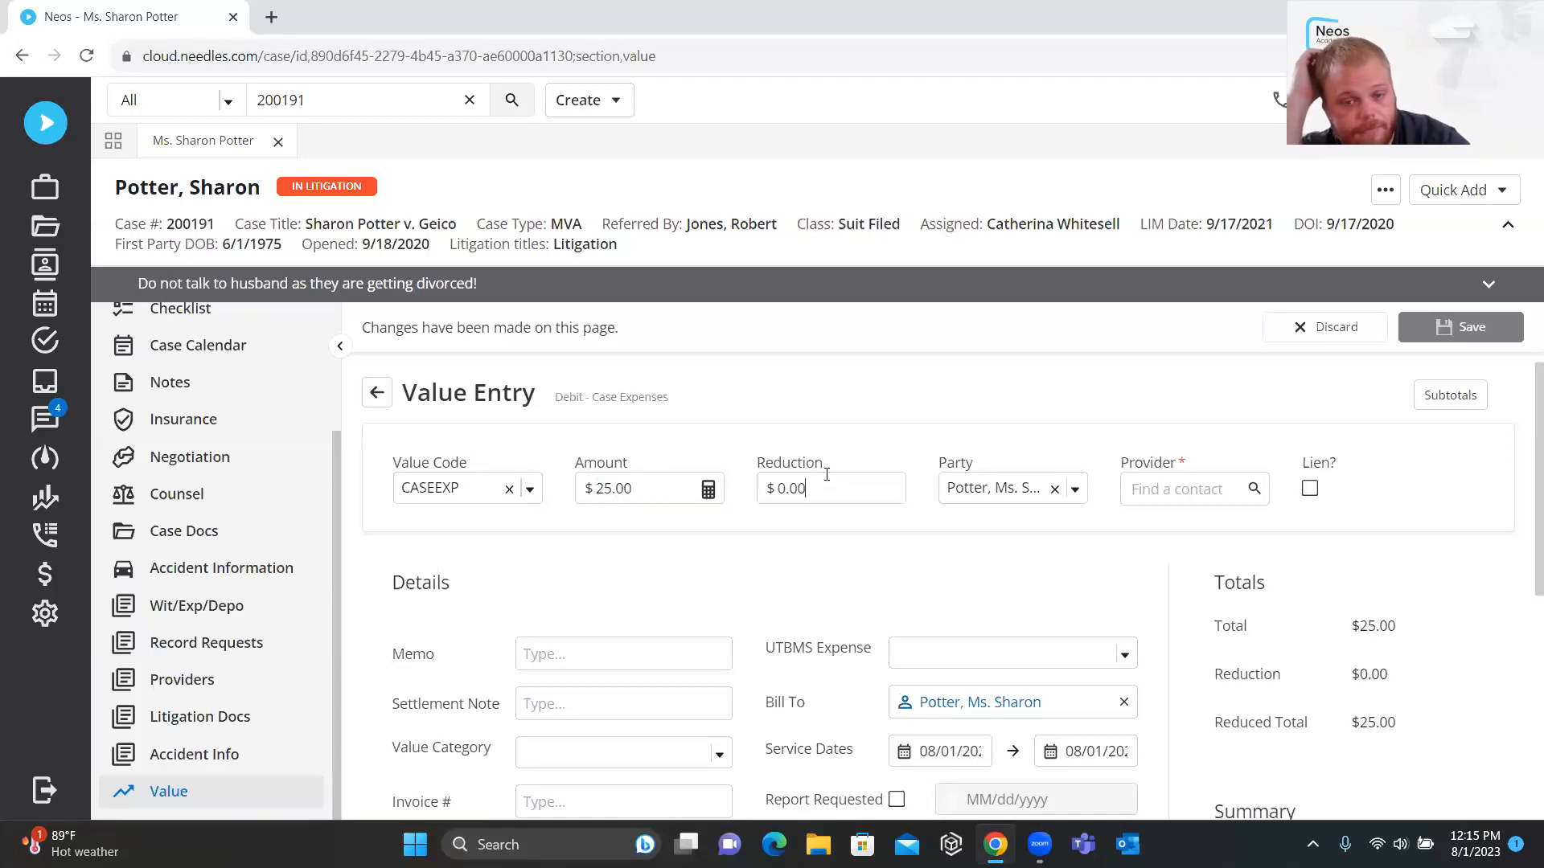
click(976, 495)
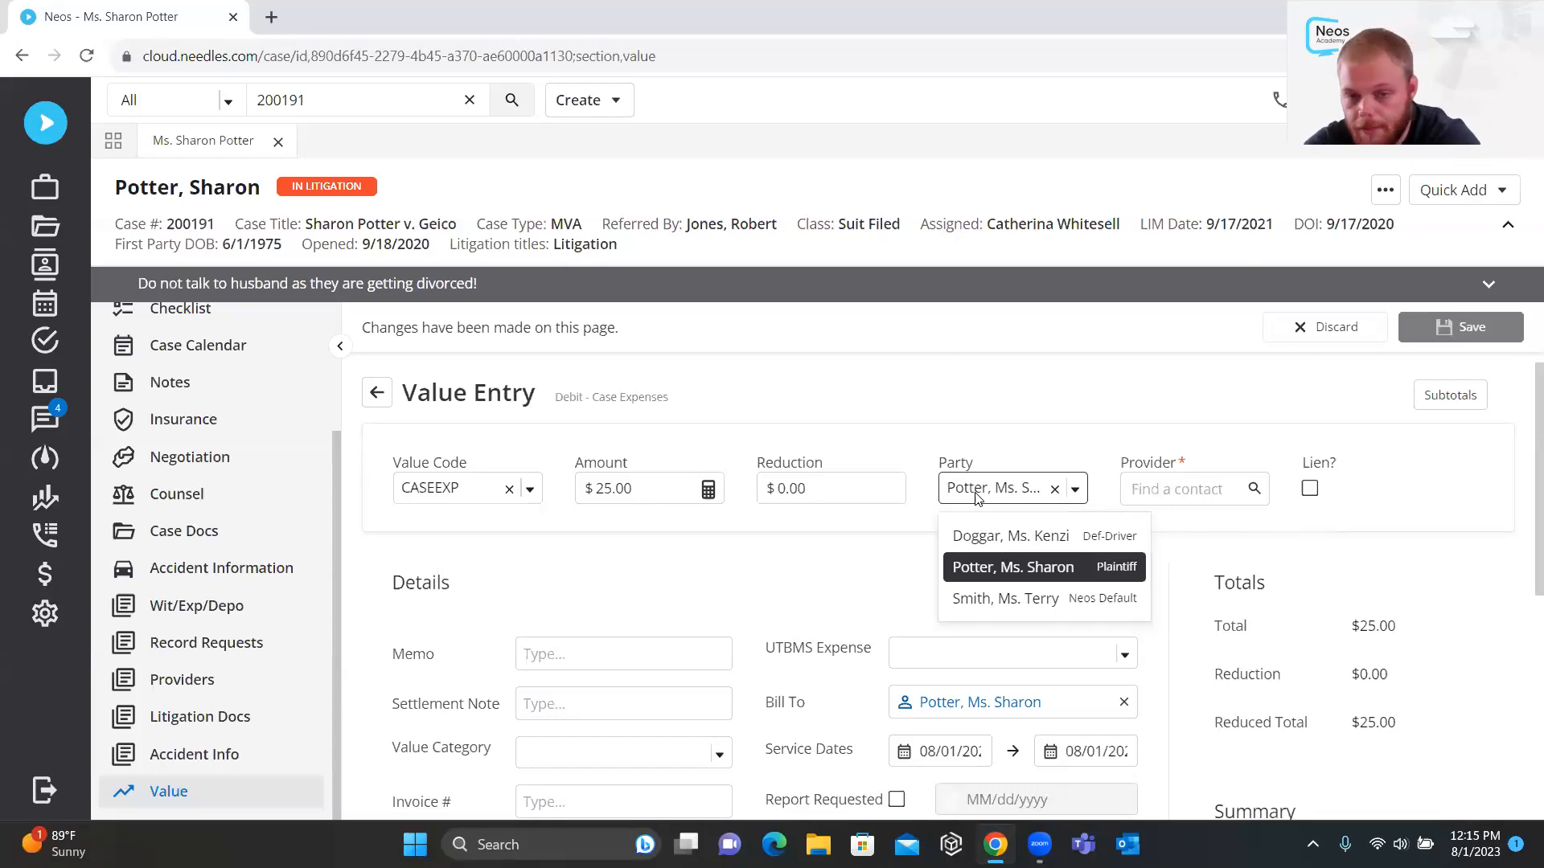
click(983, 424)
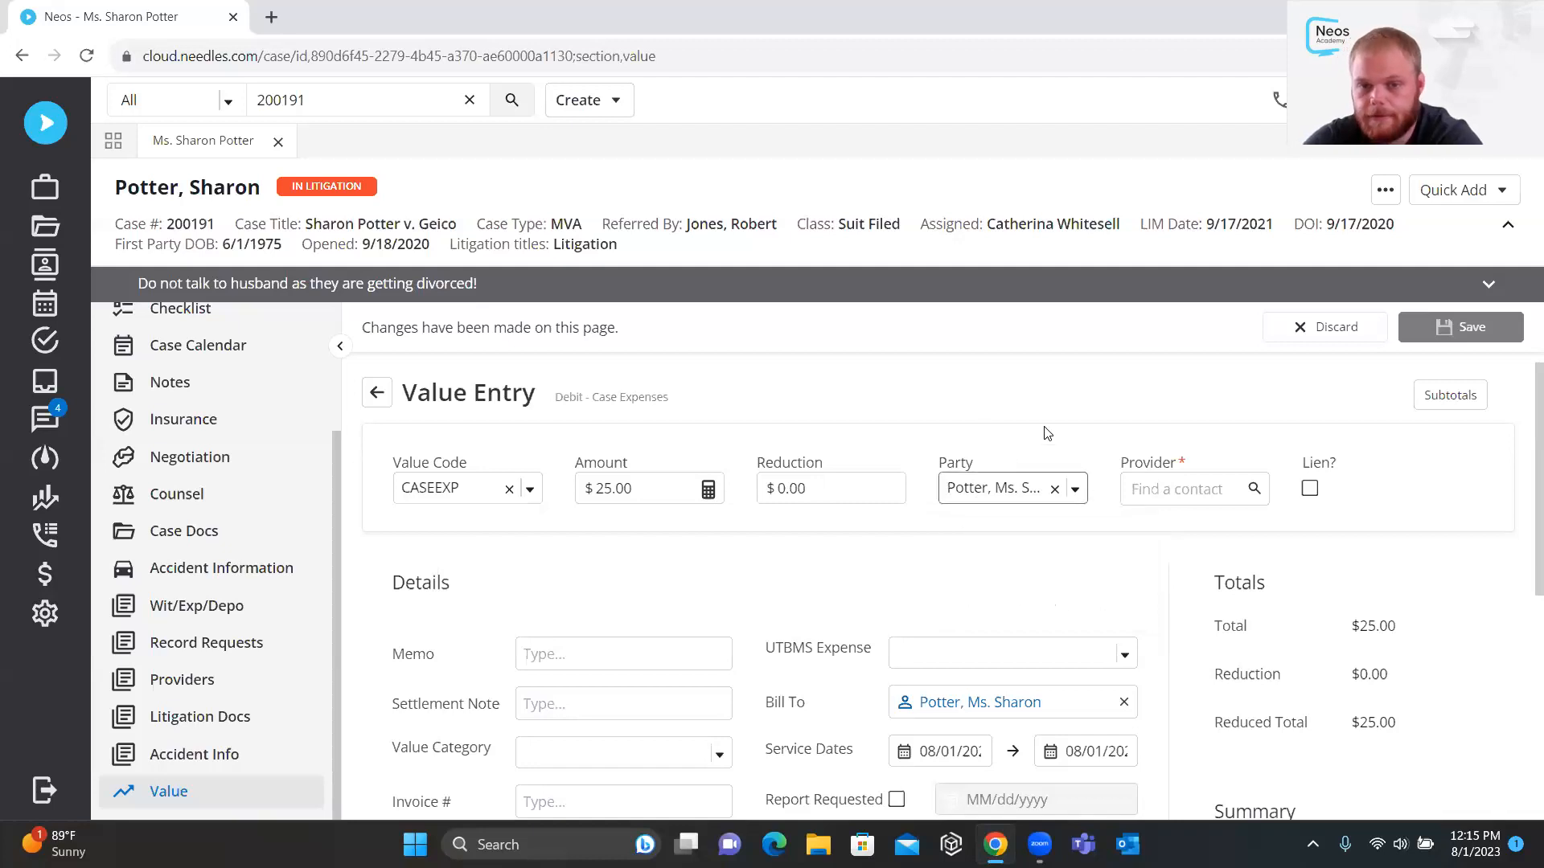
drag(1182, 463, 1126, 458)
click(1179, 497)
click(629, 493)
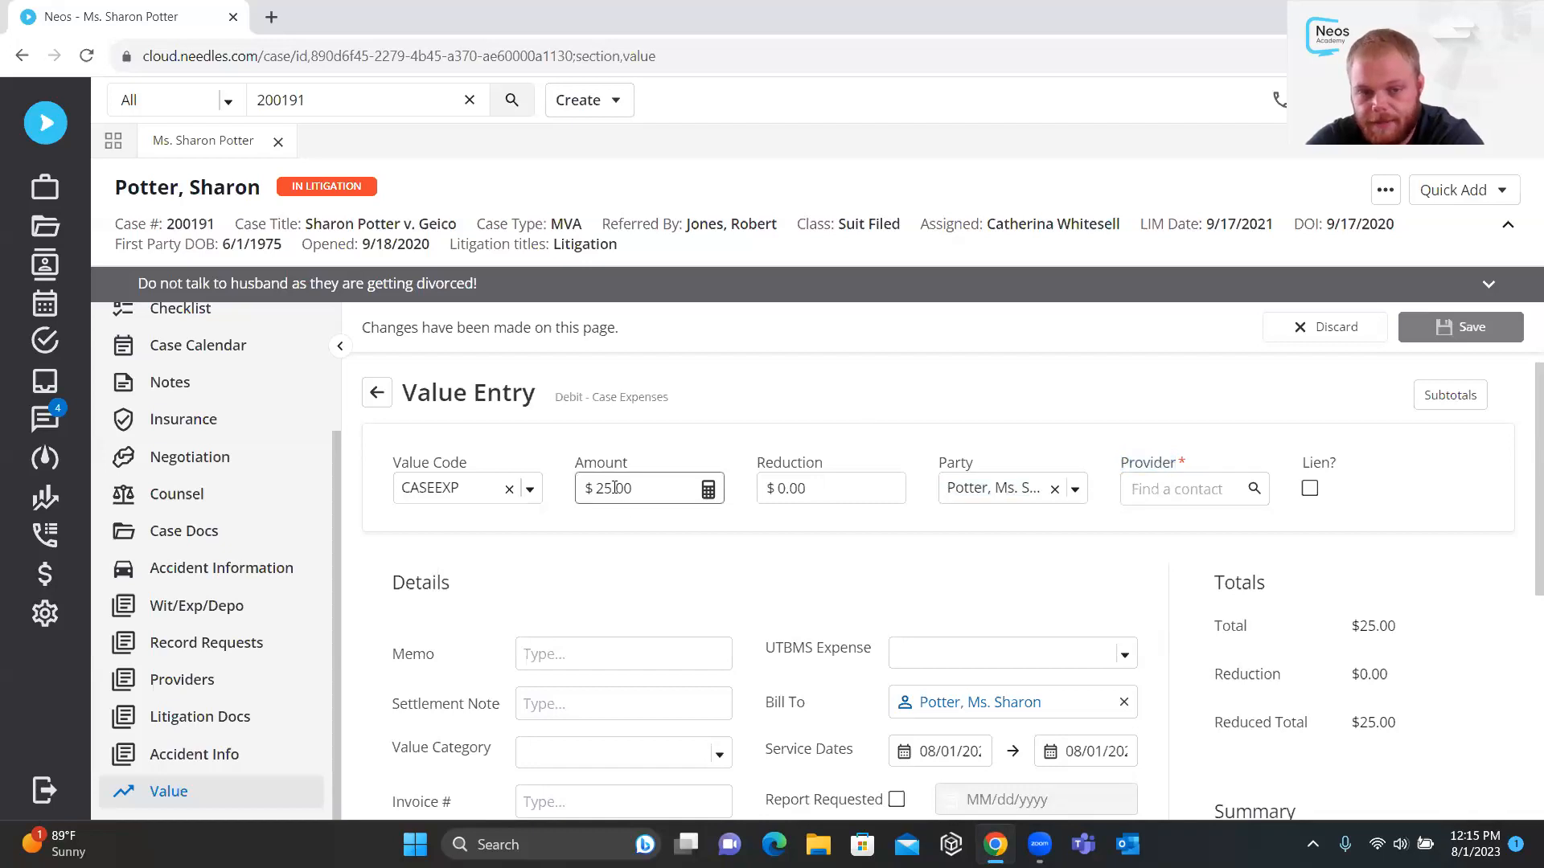
click(751, 456)
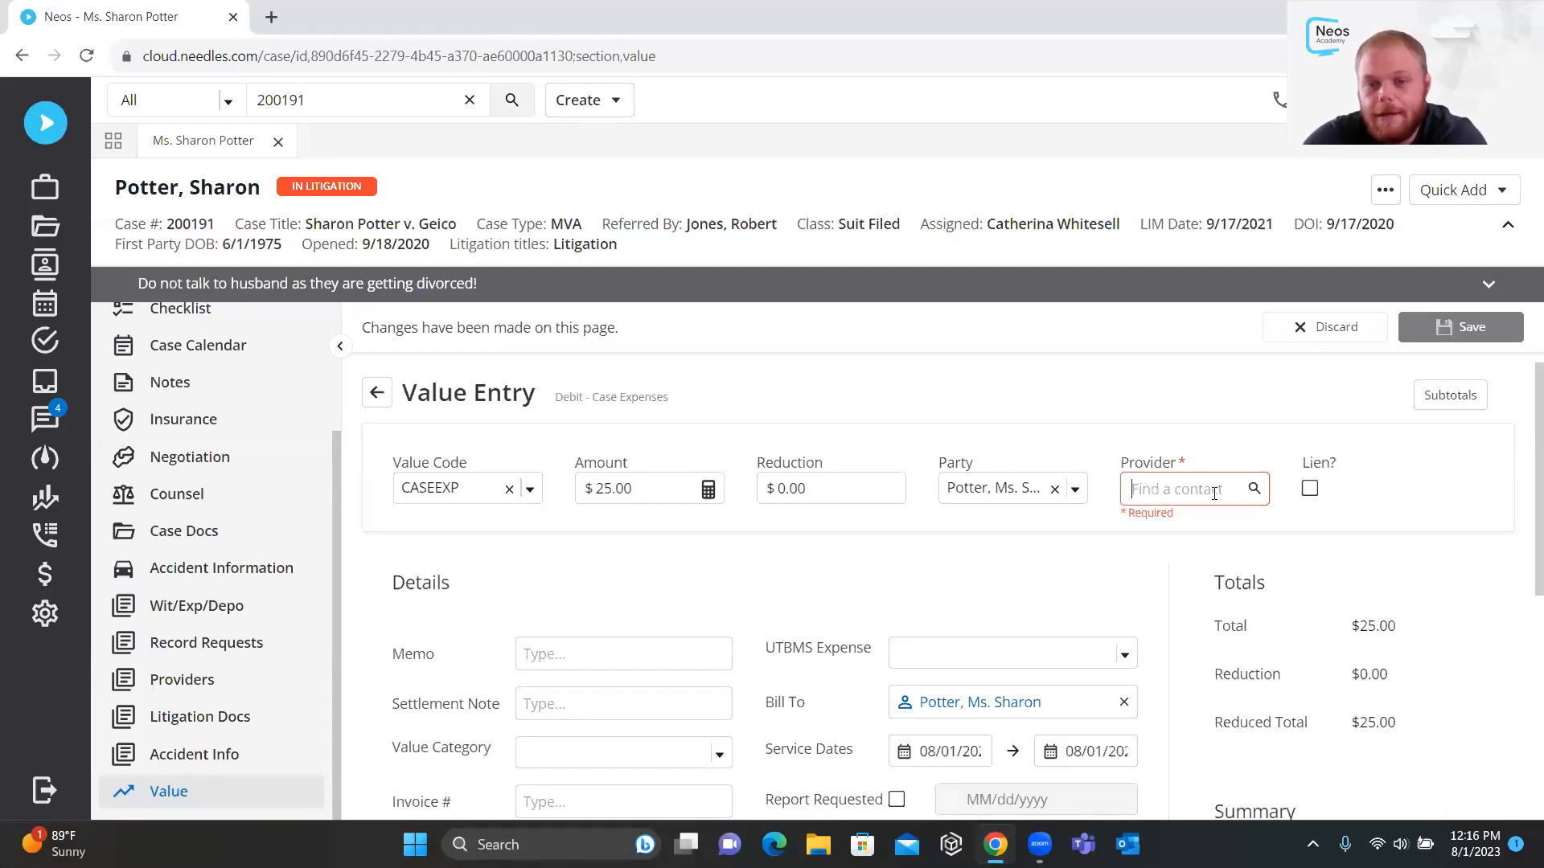
Search the contacts for "police" and select Wauchula Police Department as the entry's provider
drag(1175, 465, 1123, 459)
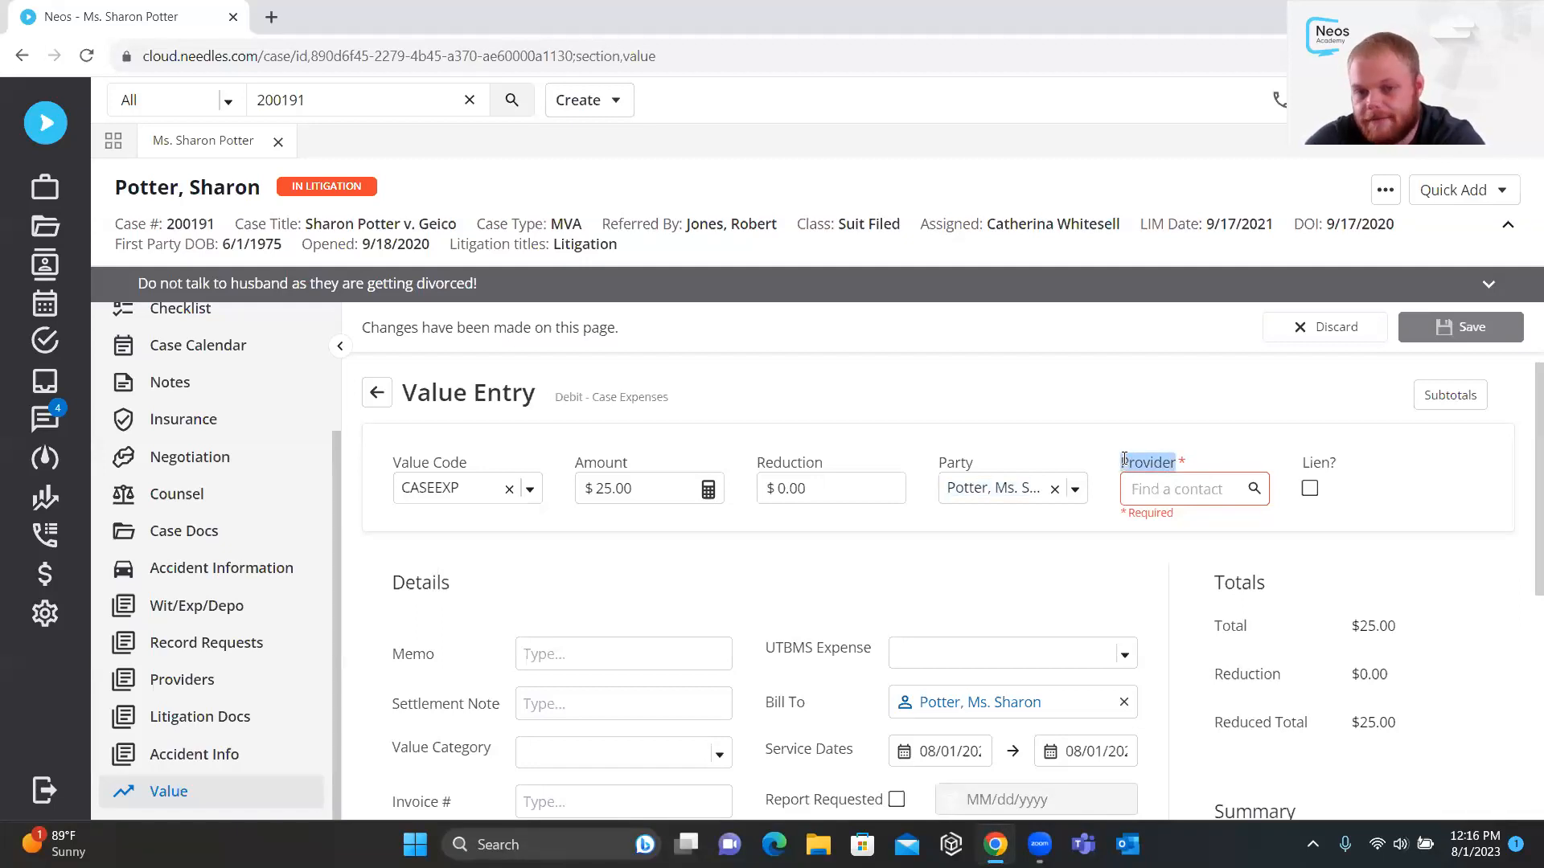
click(1210, 439)
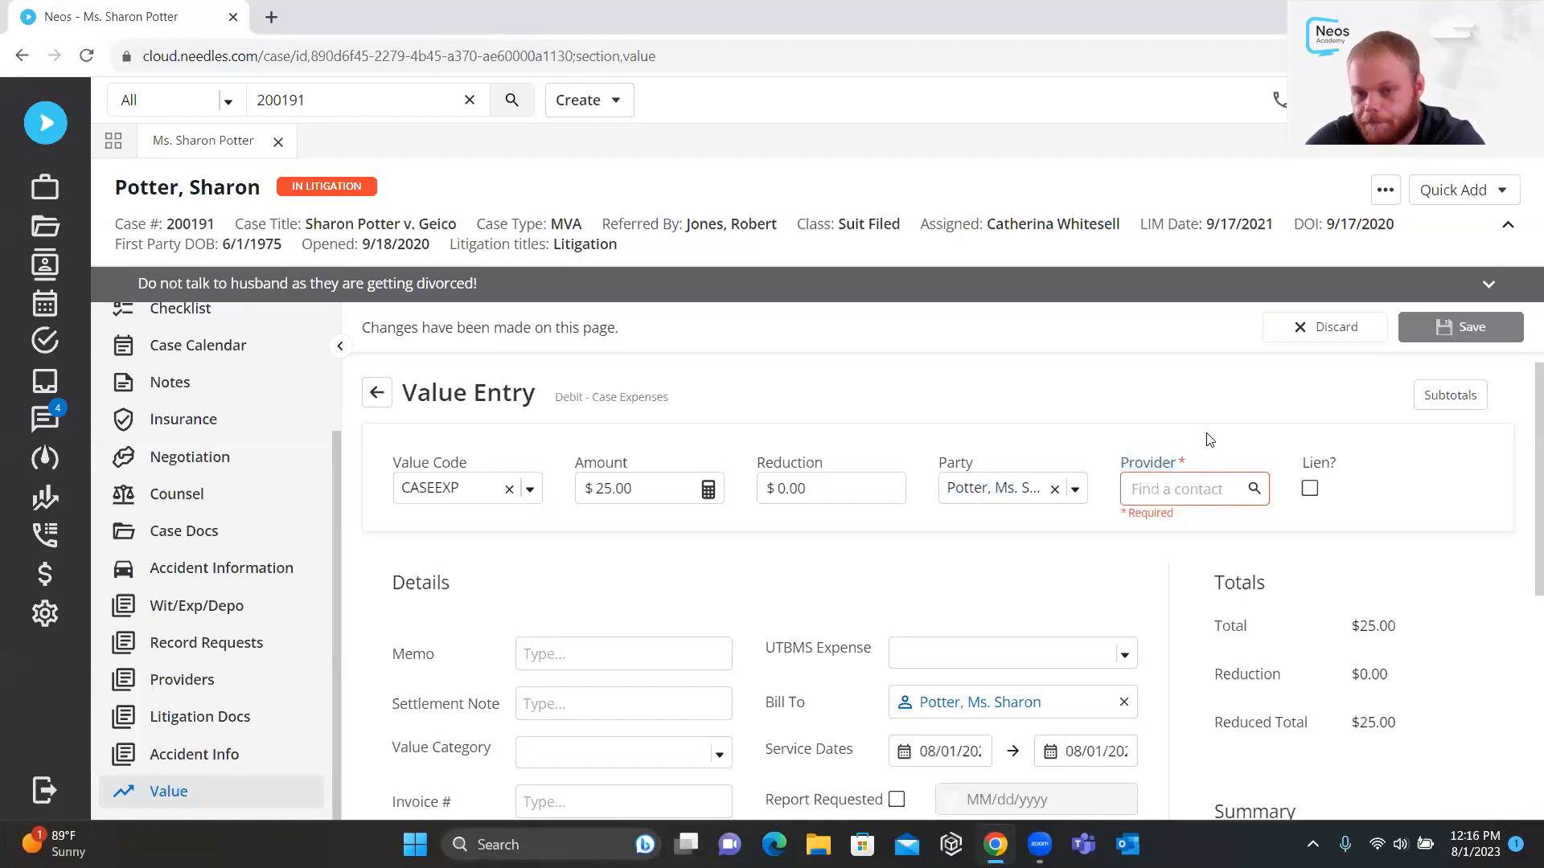
click(1190, 485)
text(police)
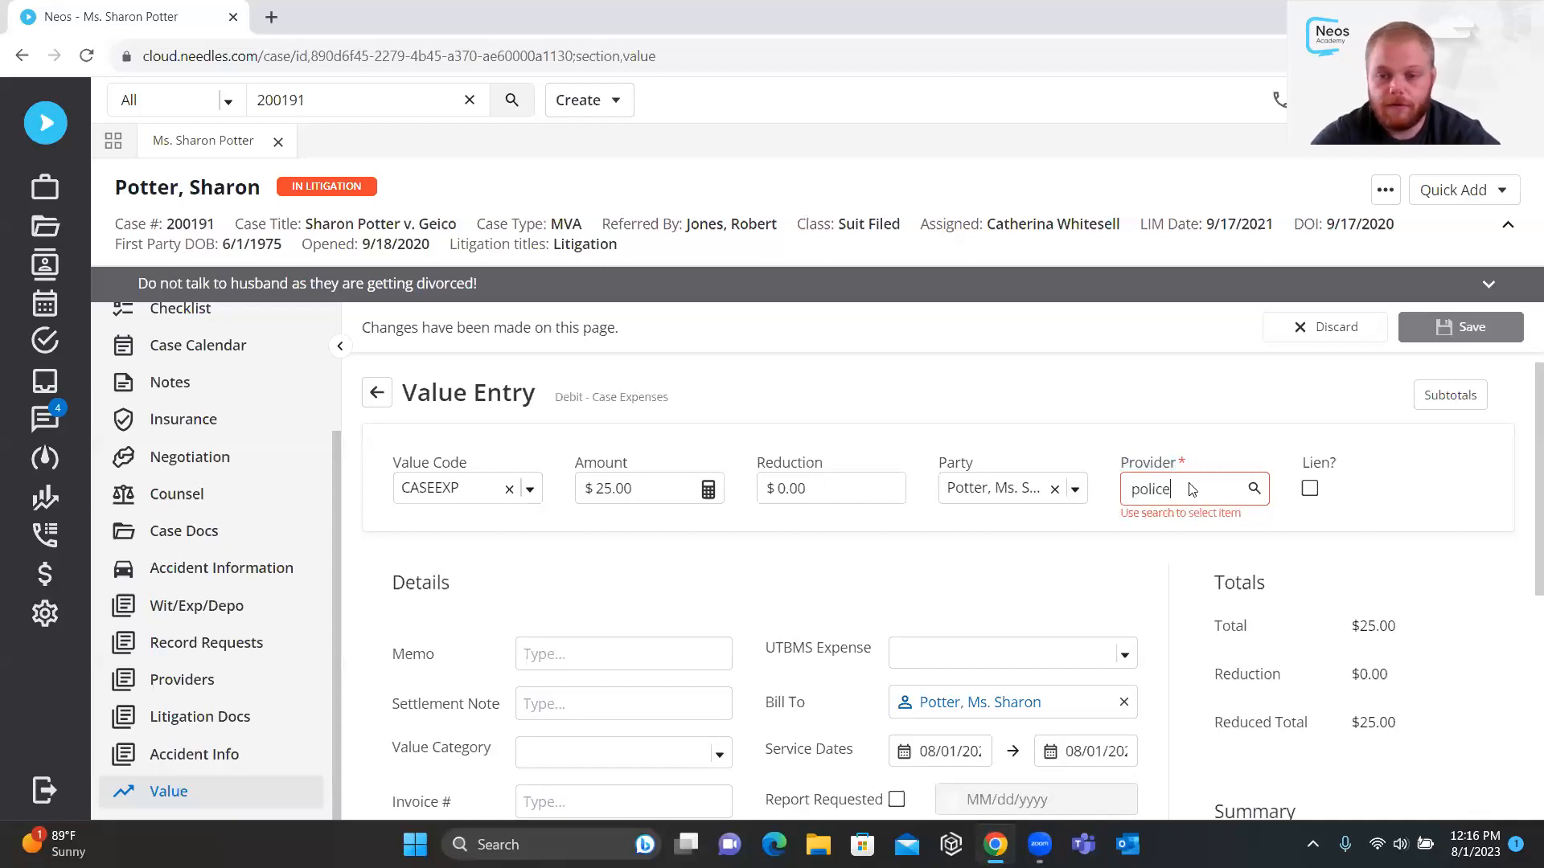
key(Return)
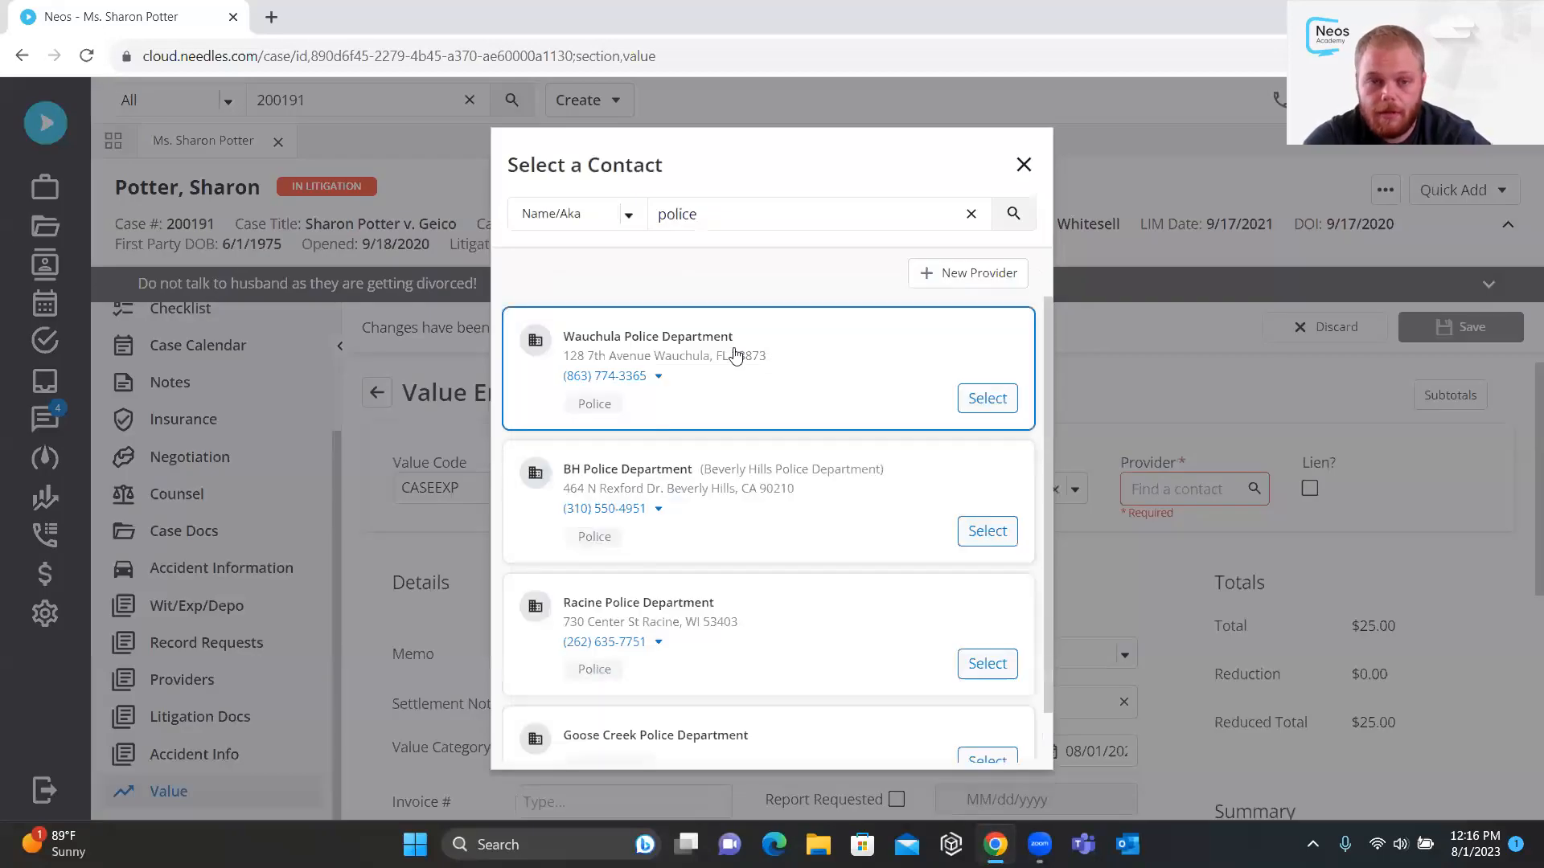
scroll(660, 477, down, 1)
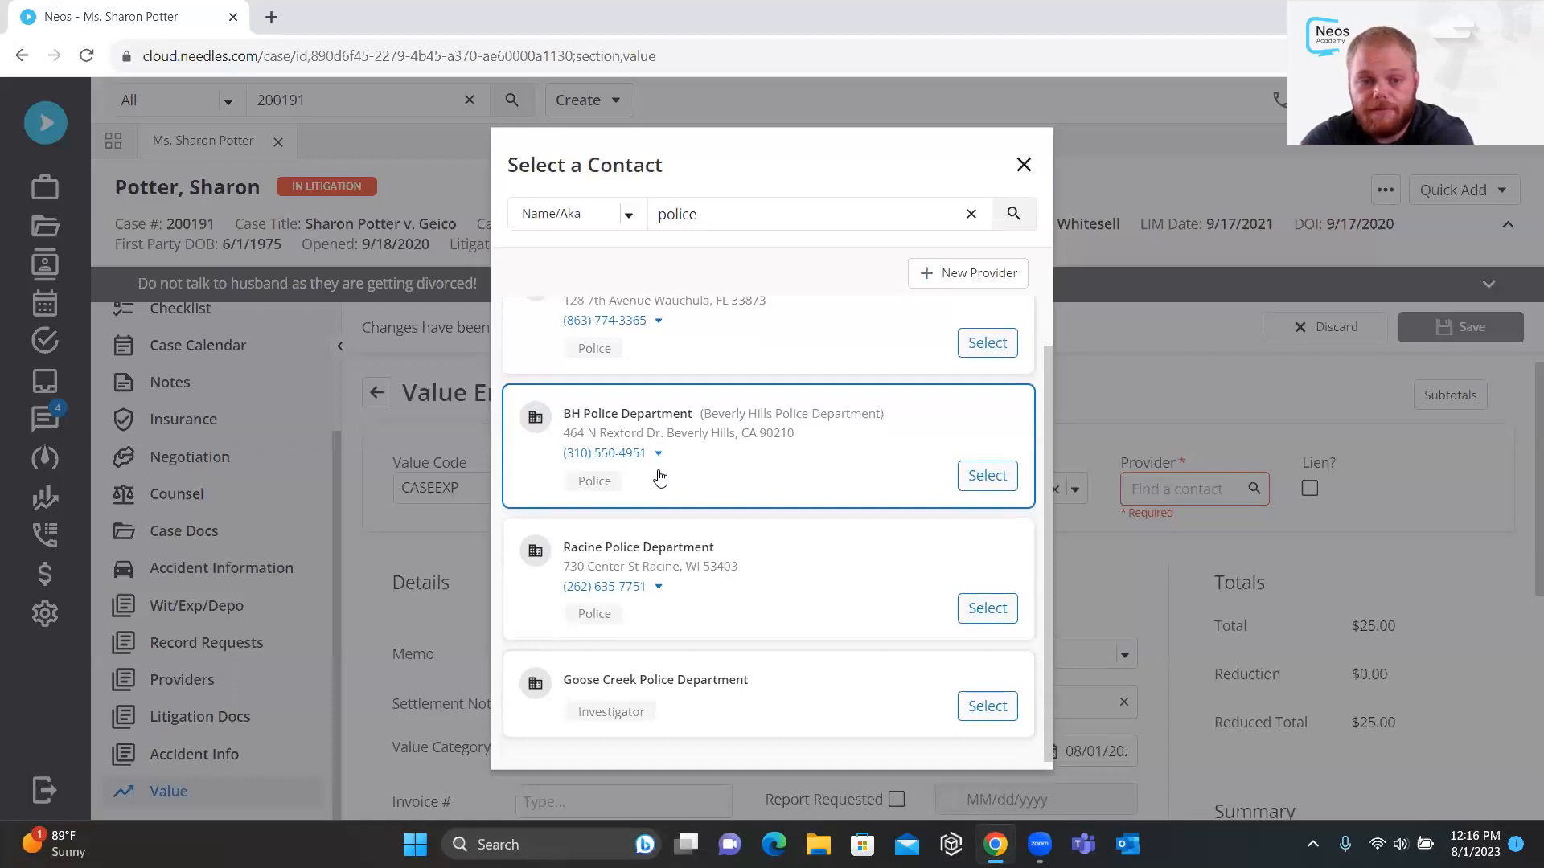
scroll(659, 476, up, 1)
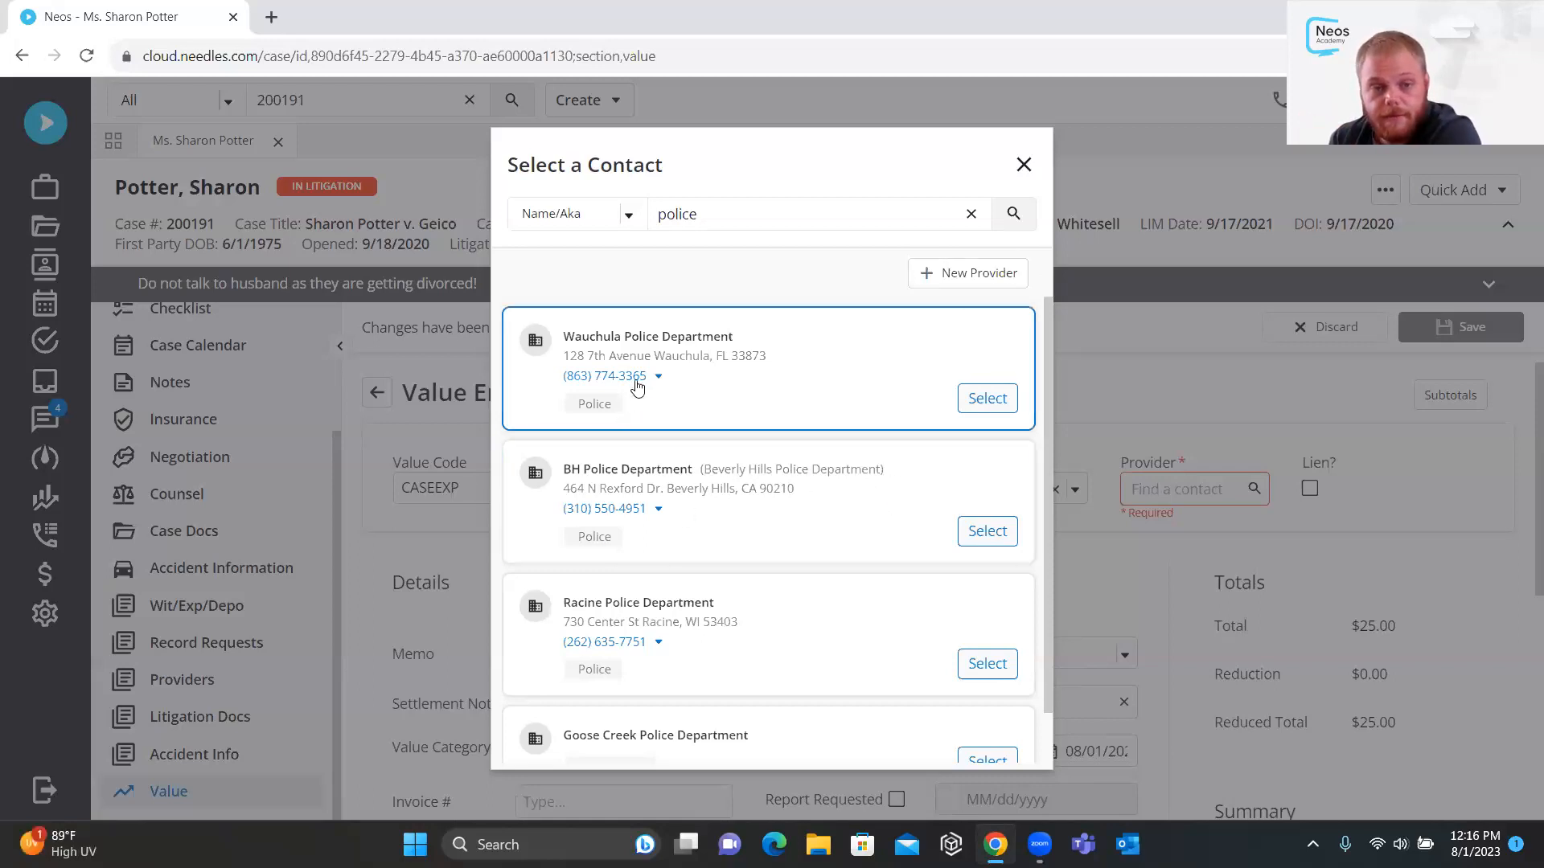
click(988, 399)
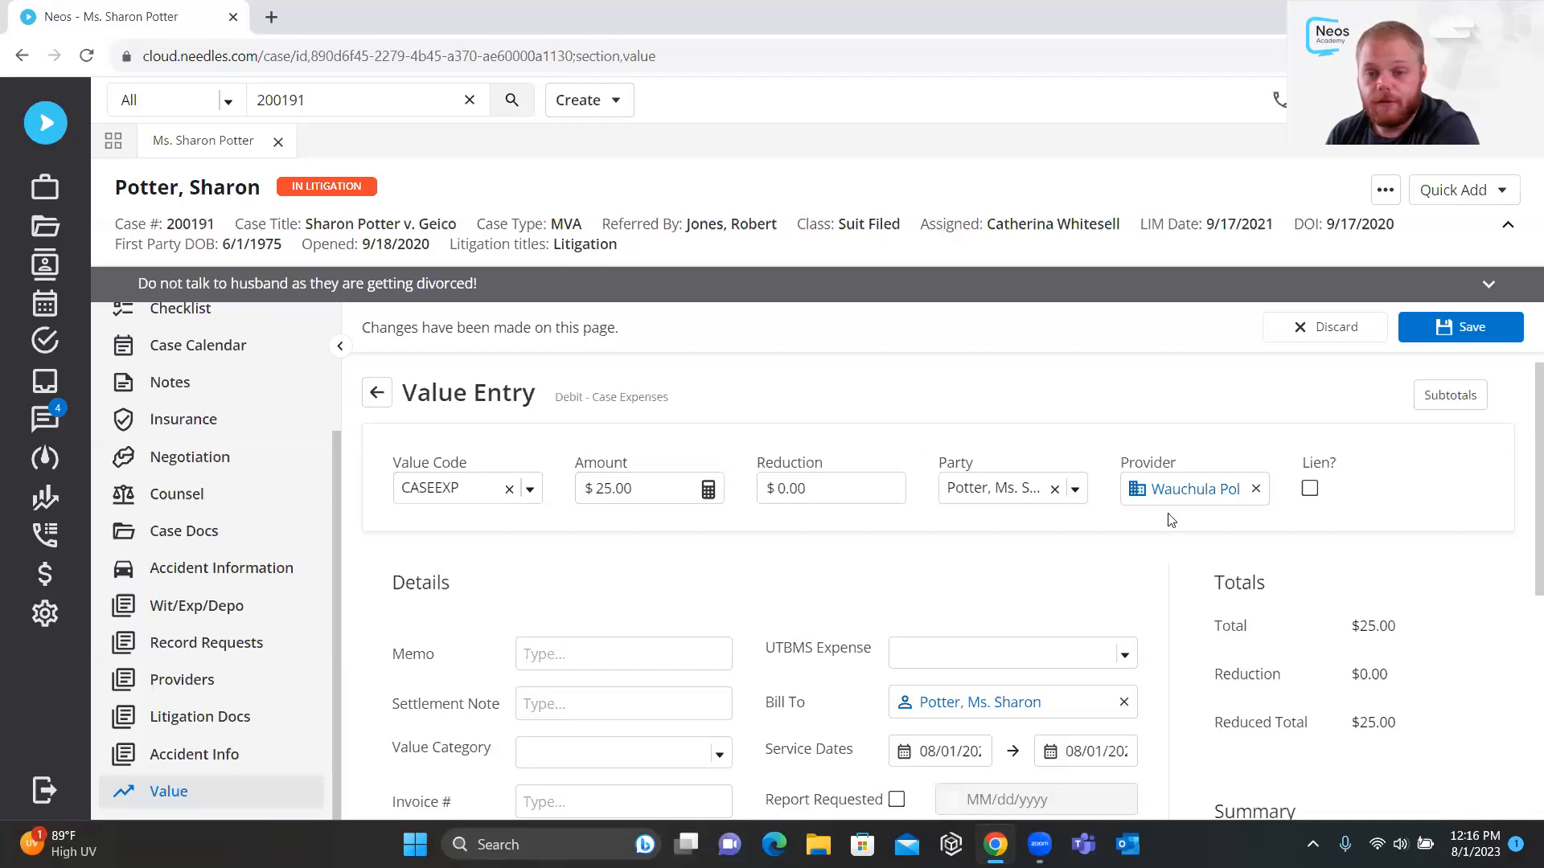
Look over the entry's Details fields and set the value category to Police Report
scroll(1187, 504, down, 4)
scroll(1126, 500, up, 2)
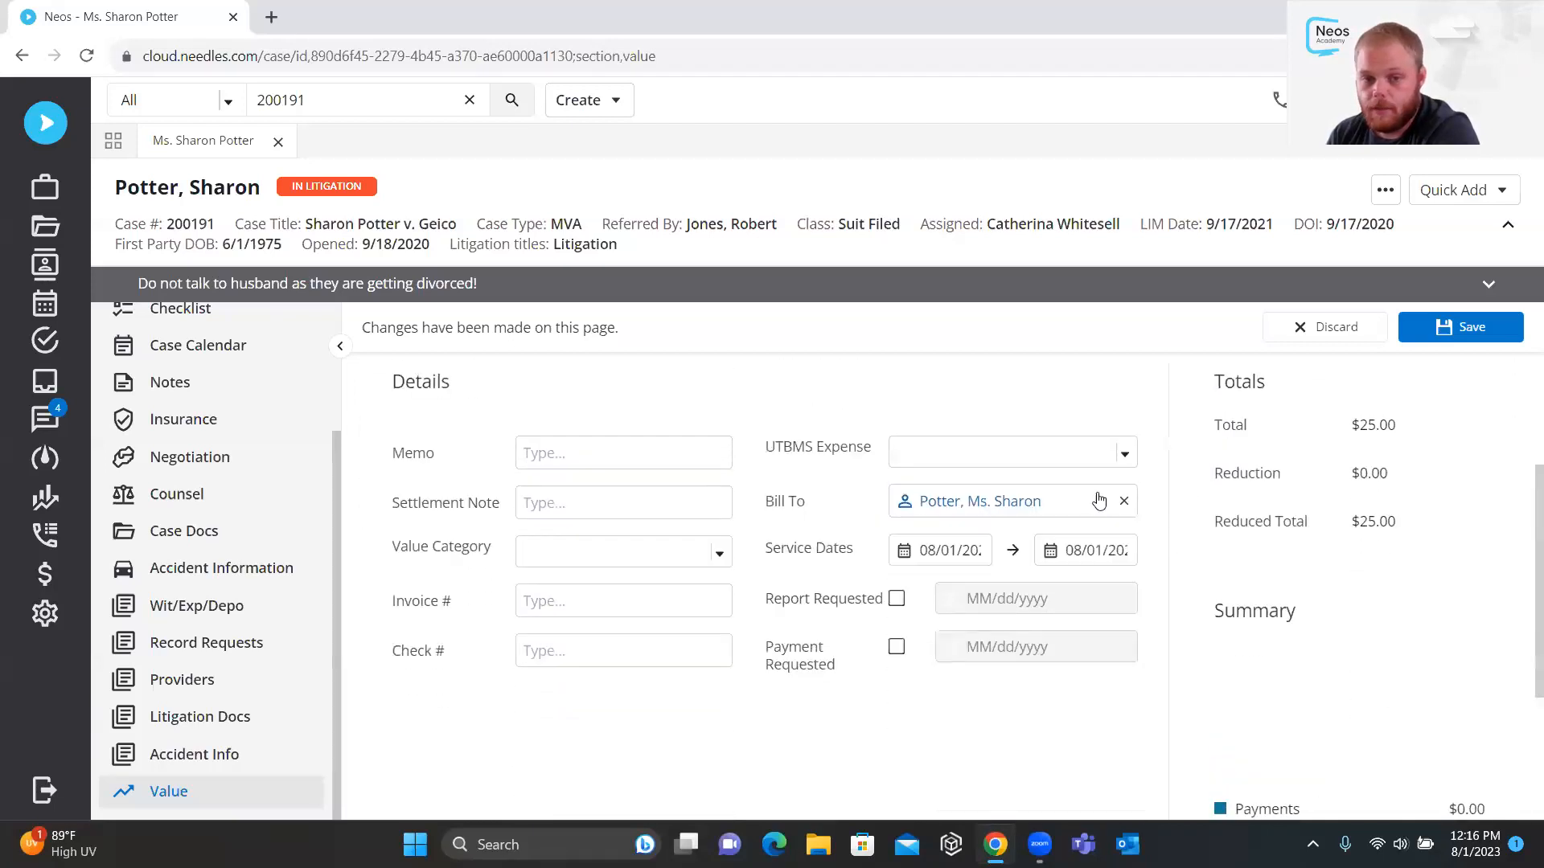
drag(392, 480, 905, 599)
click(808, 499)
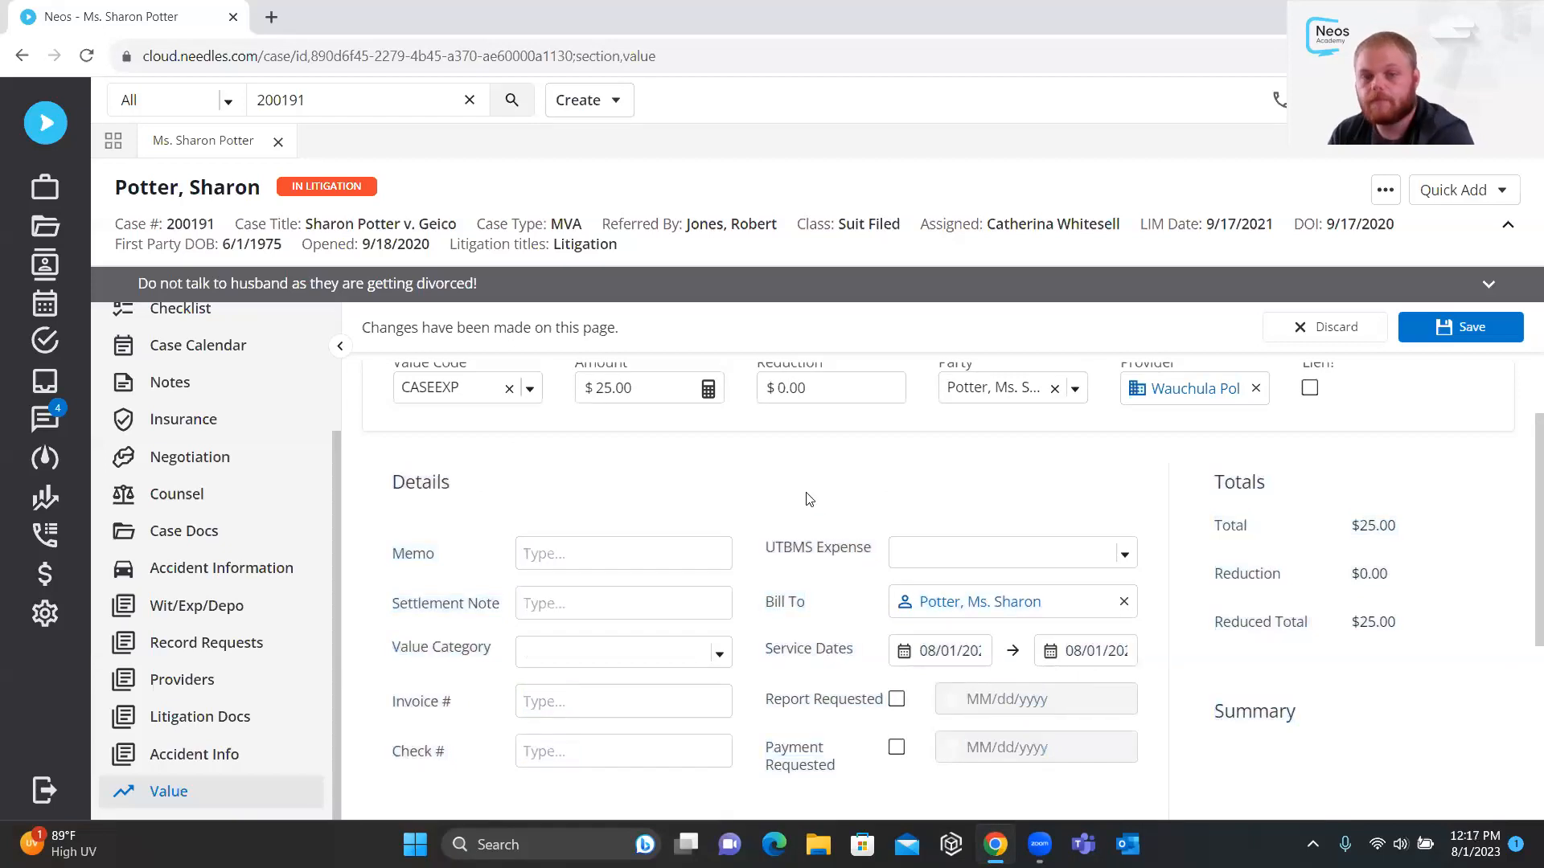
click(550, 555)
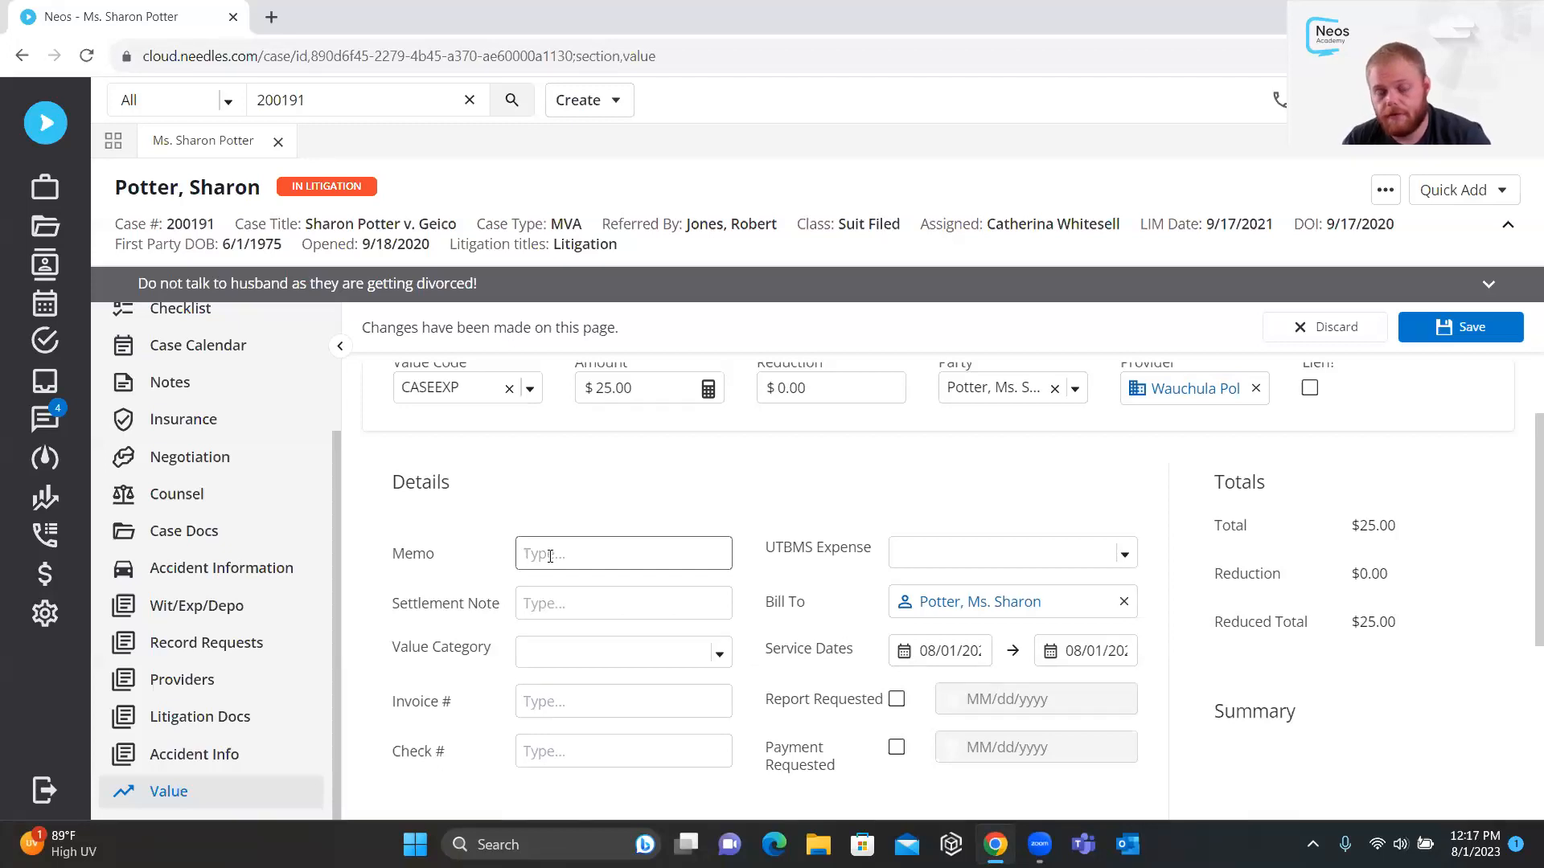
click(563, 597)
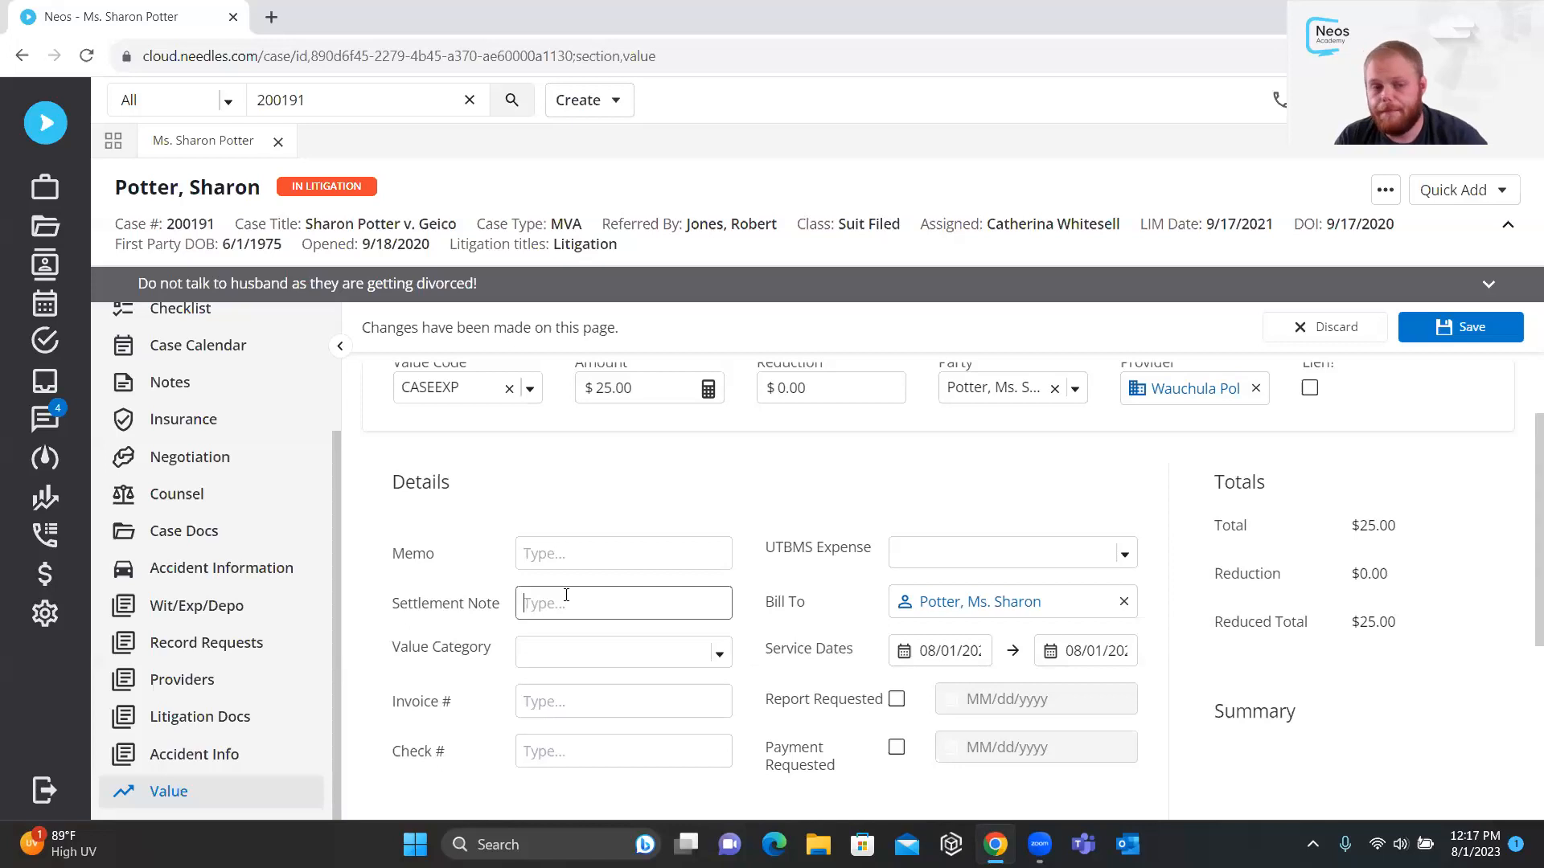
click(615, 653)
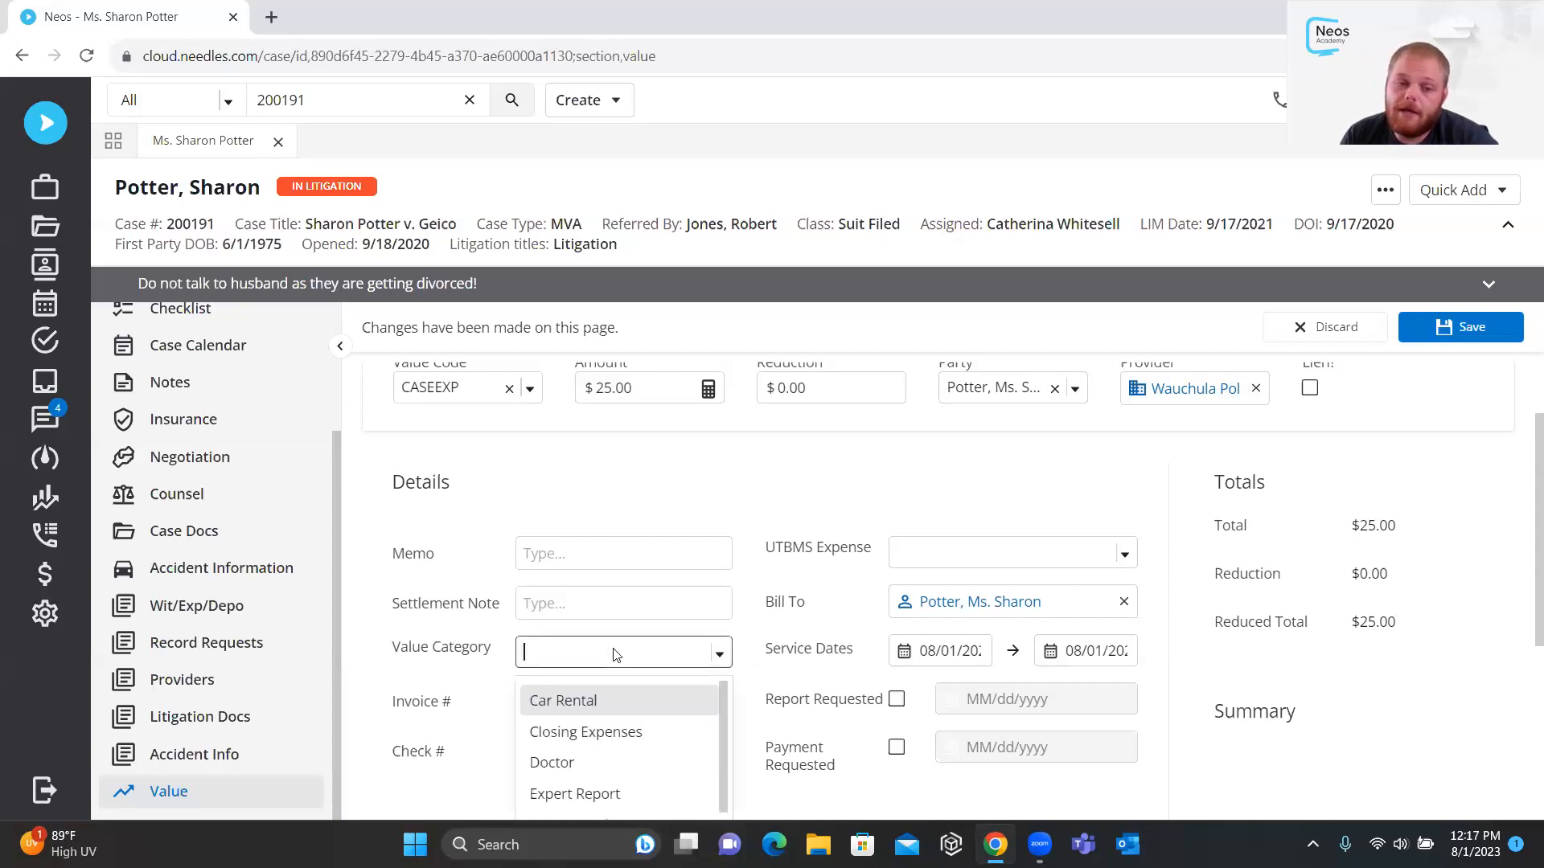
scroll(801, 585, down, 3)
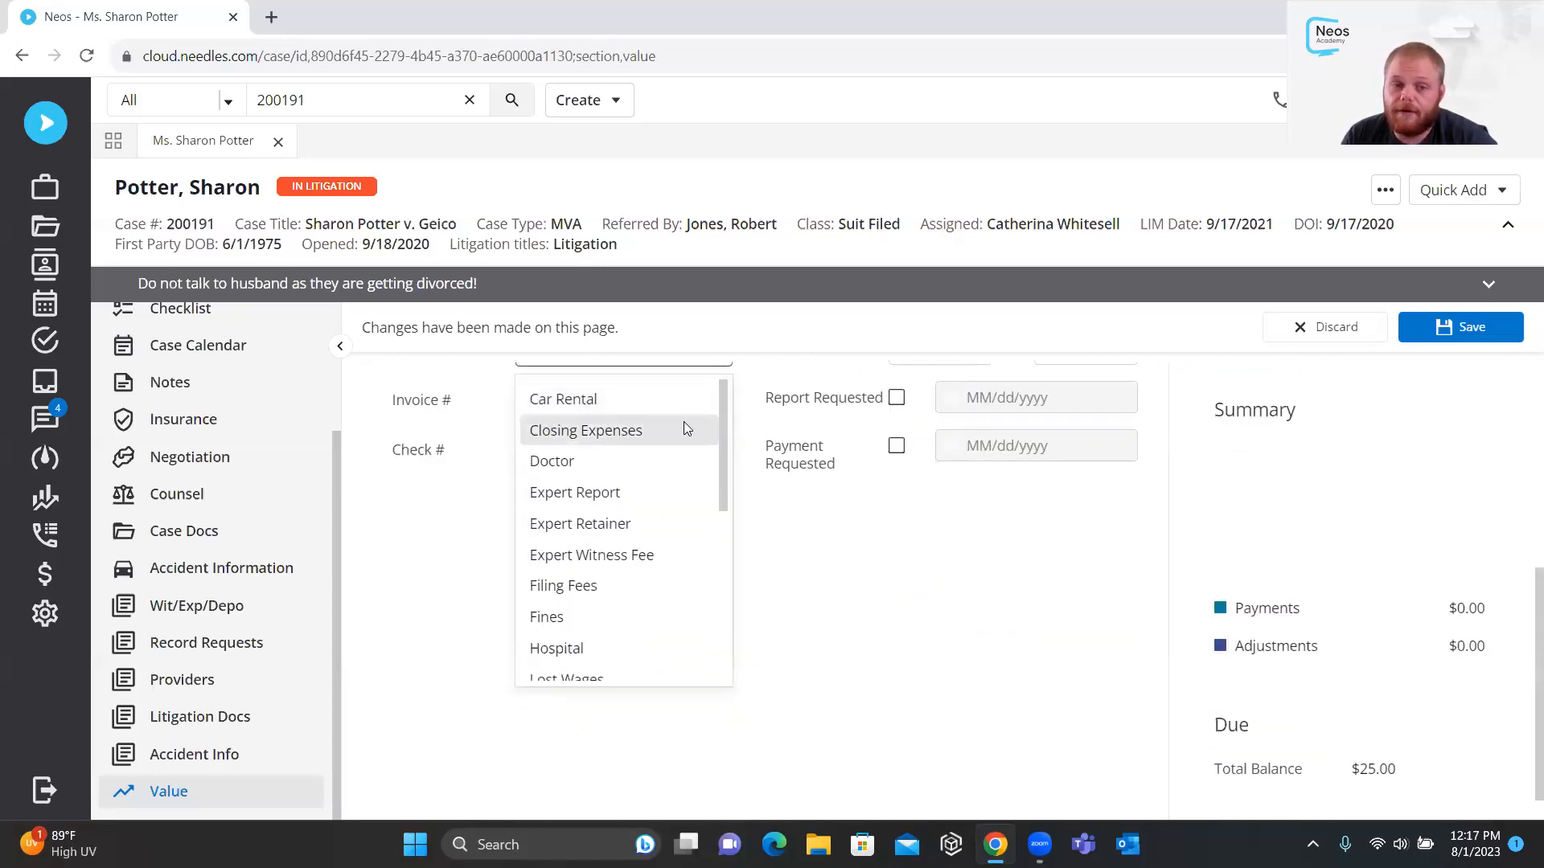
scroll(773, 446, up, 1)
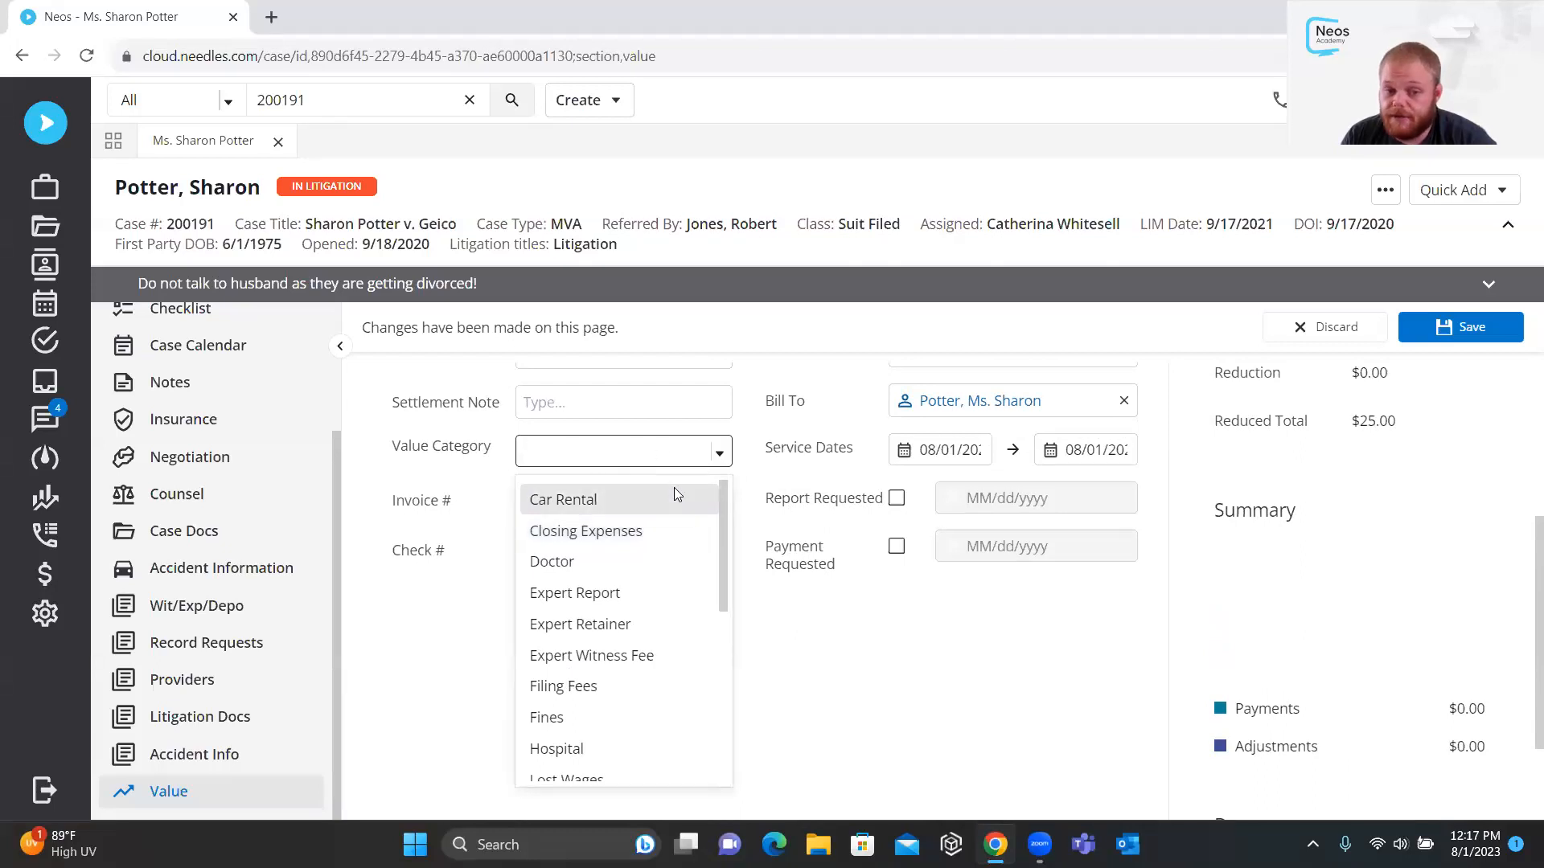
scroll(698, 562, down, 2)
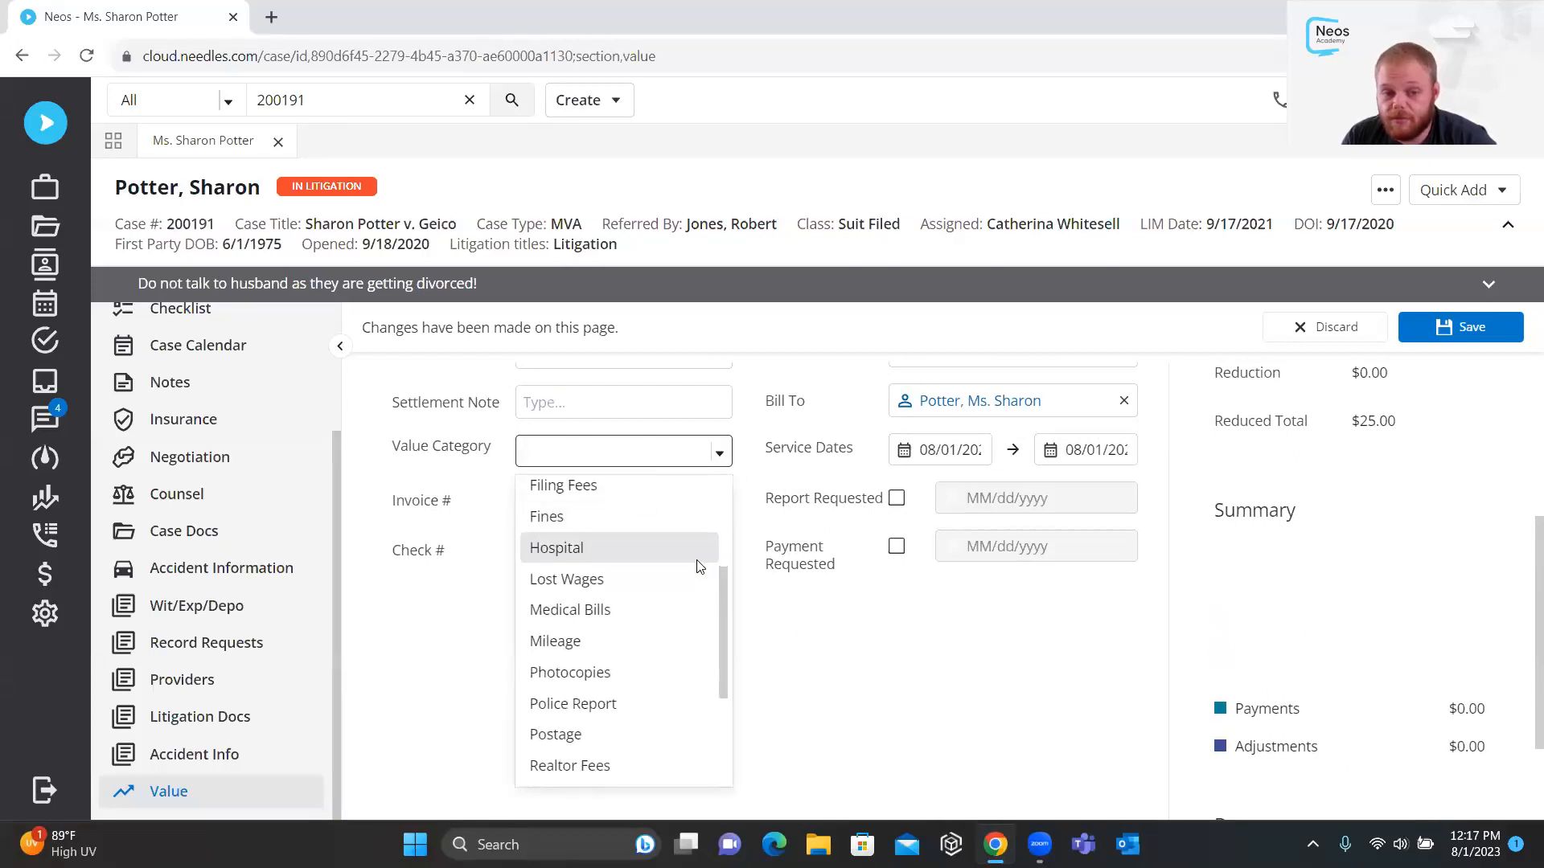
click(593, 704)
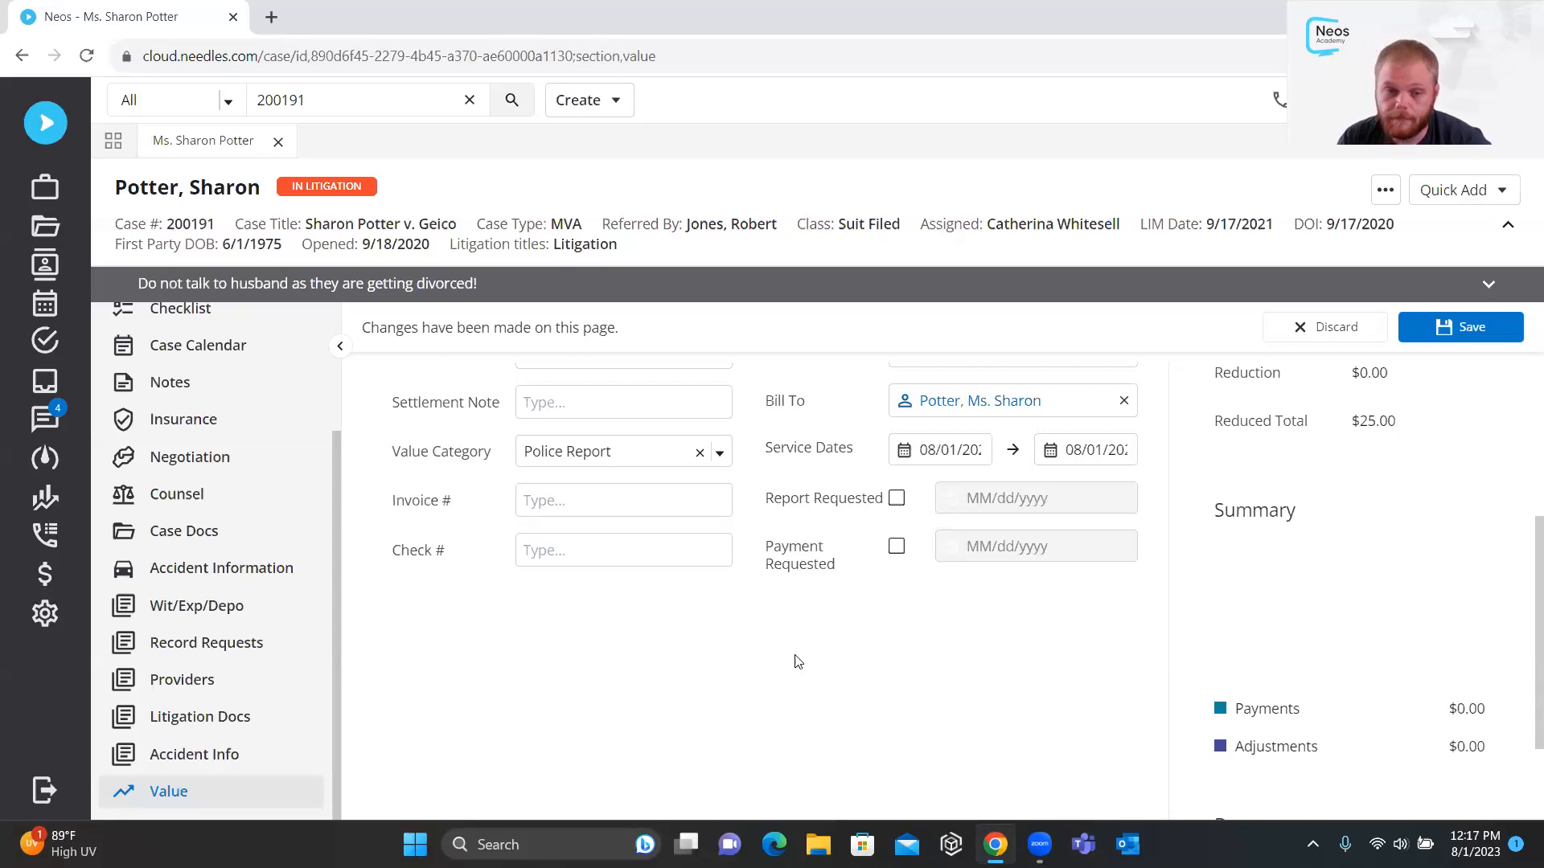
drag(394, 500, 452, 547)
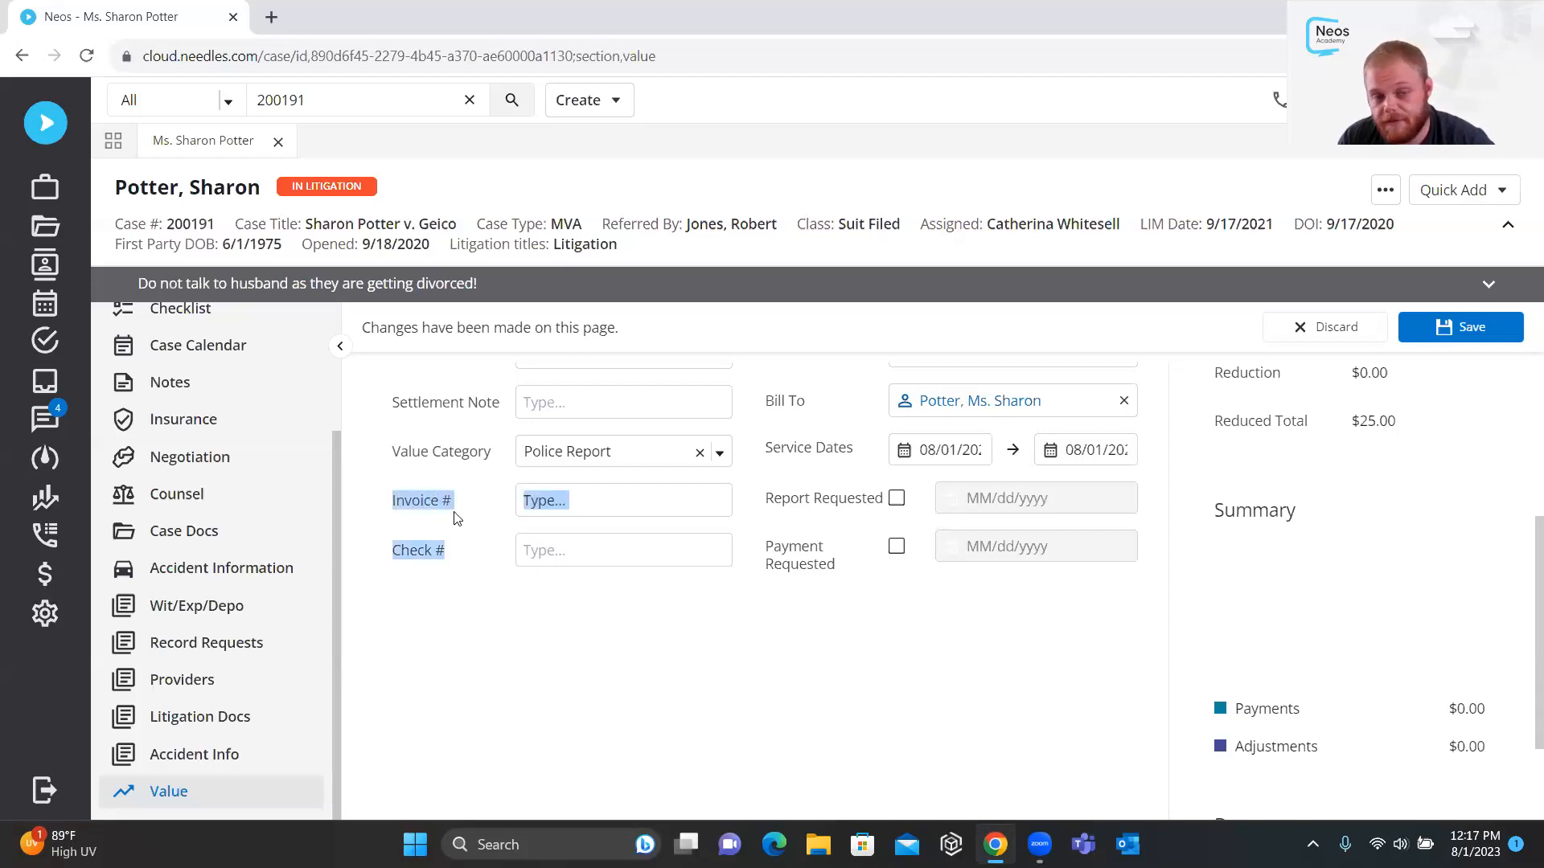
click(459, 515)
drag(395, 500, 451, 505)
click(537, 508)
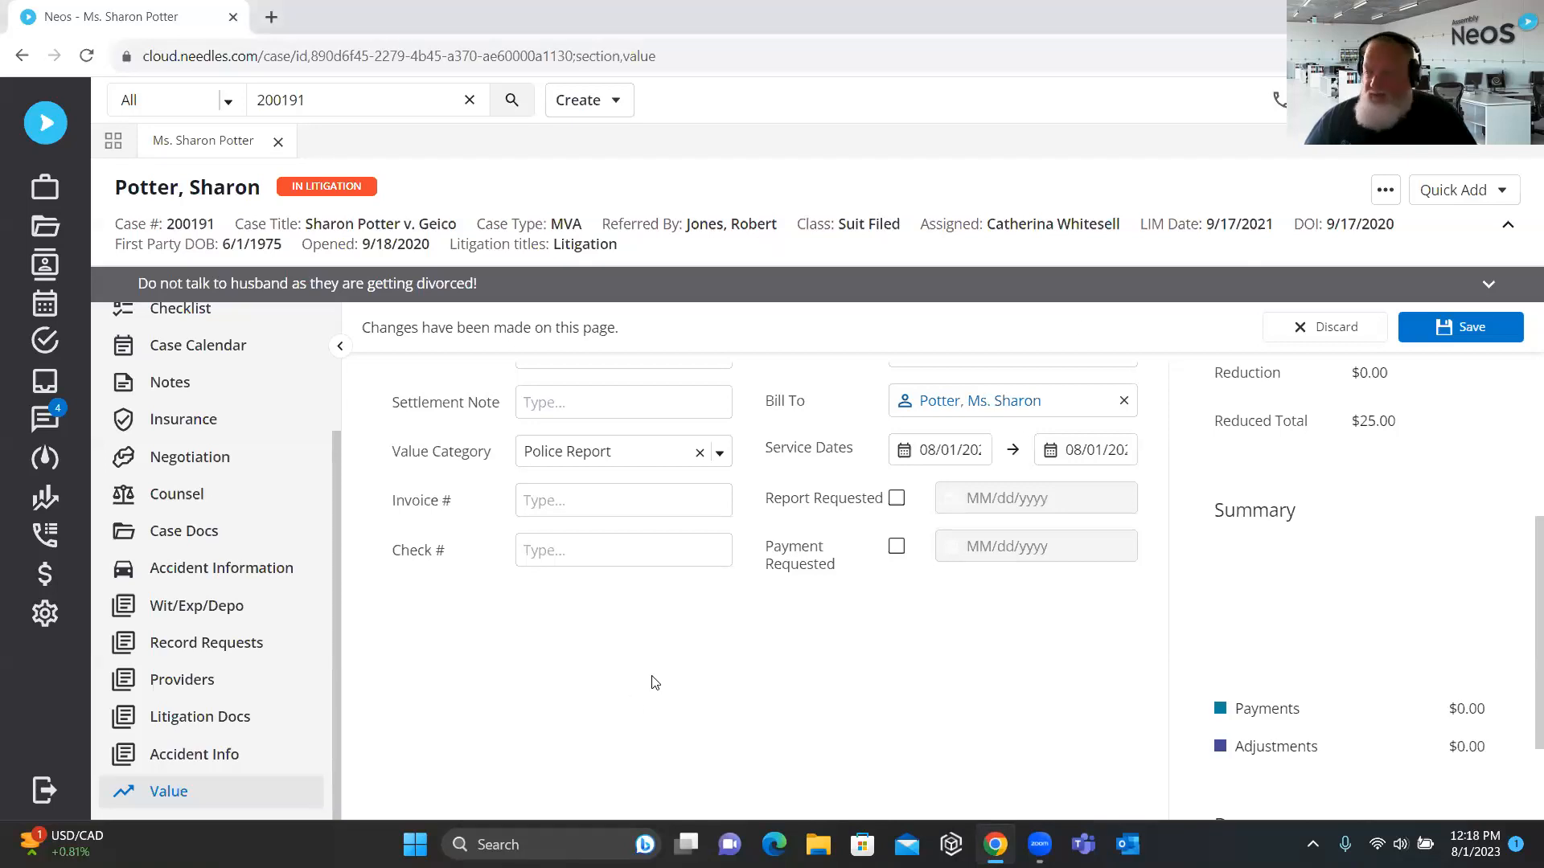
Save the police report case expense entry and return to the case's values list
scroll(651, 679, up, 3)
click(375, 392)
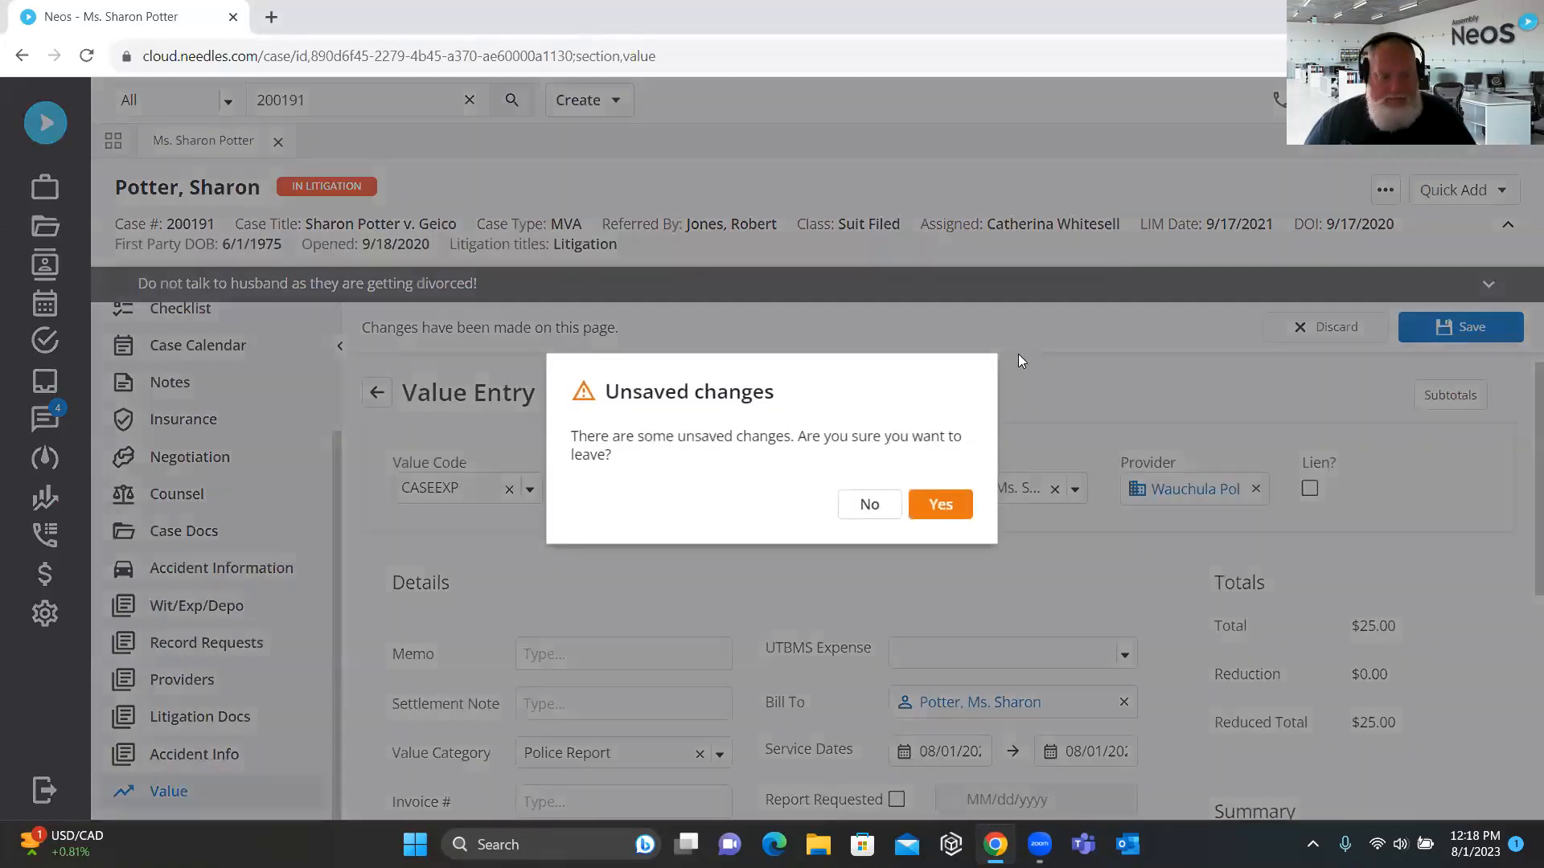
click(866, 507)
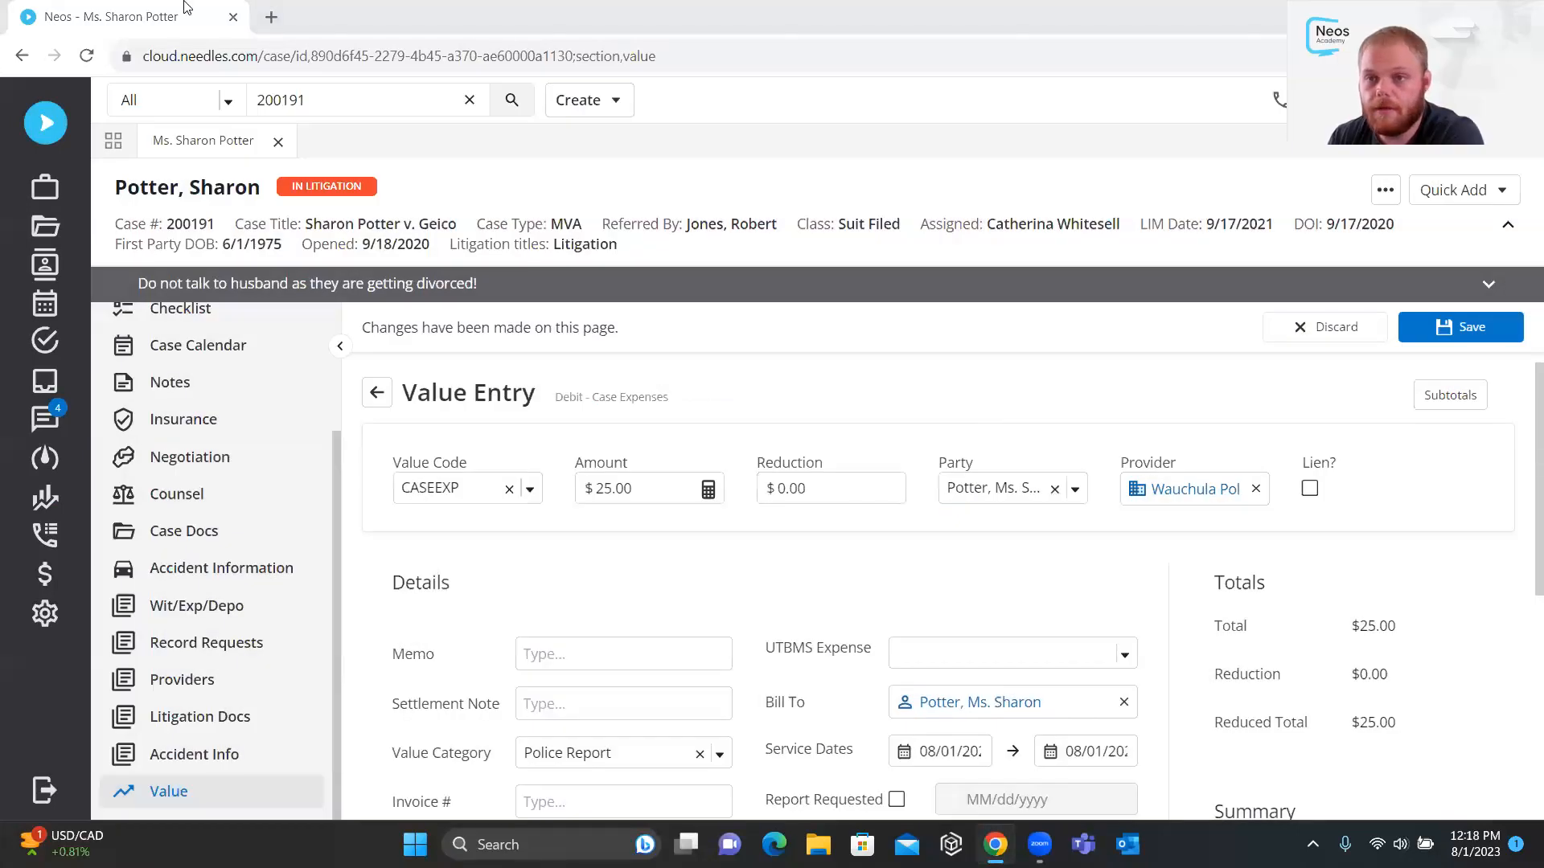
click(1457, 338)
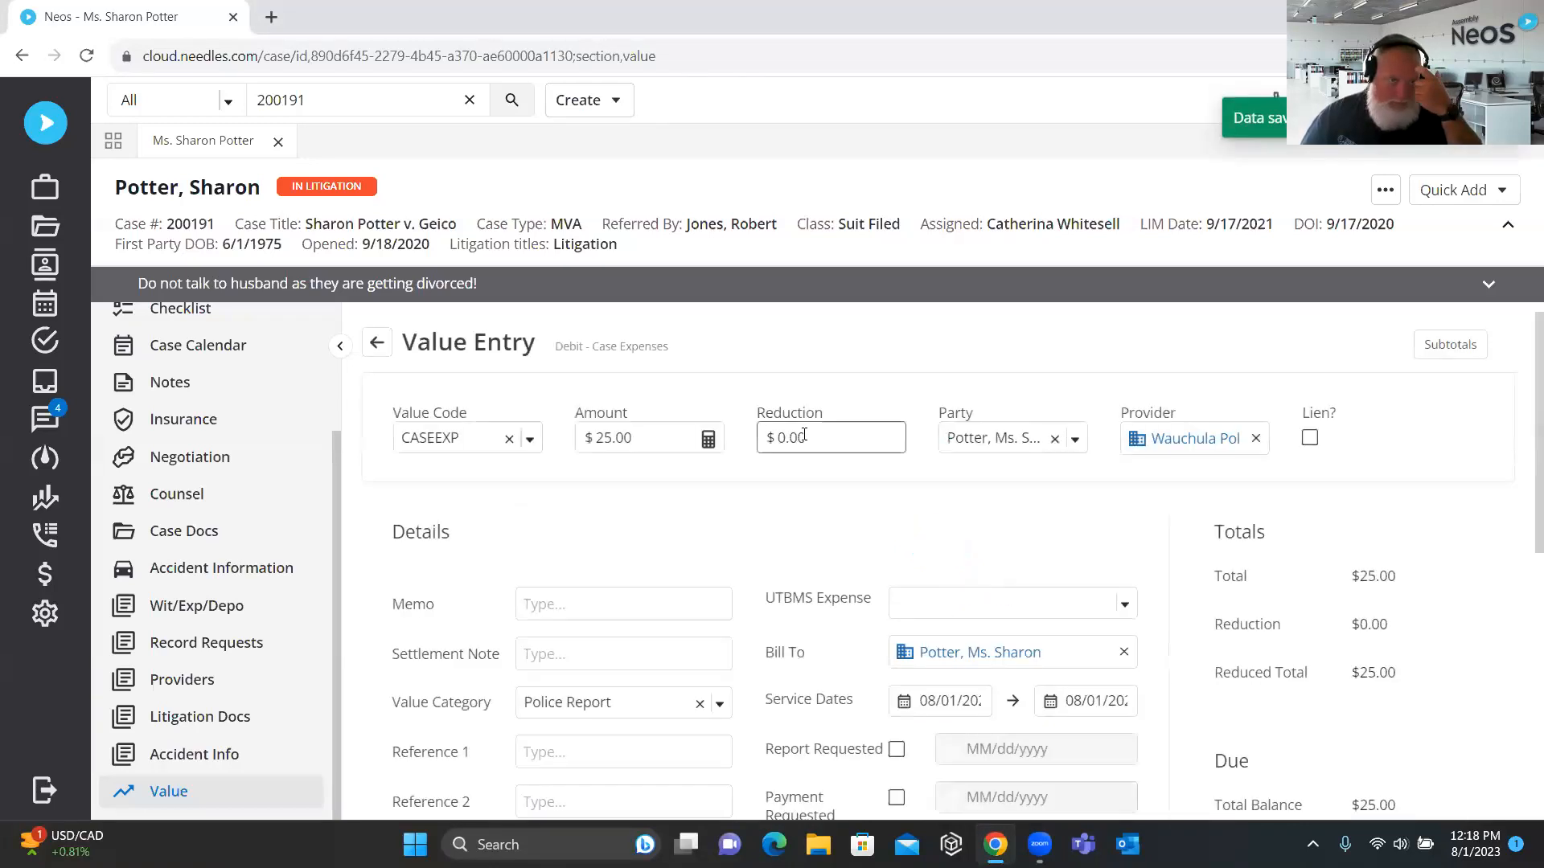
click(376, 343)
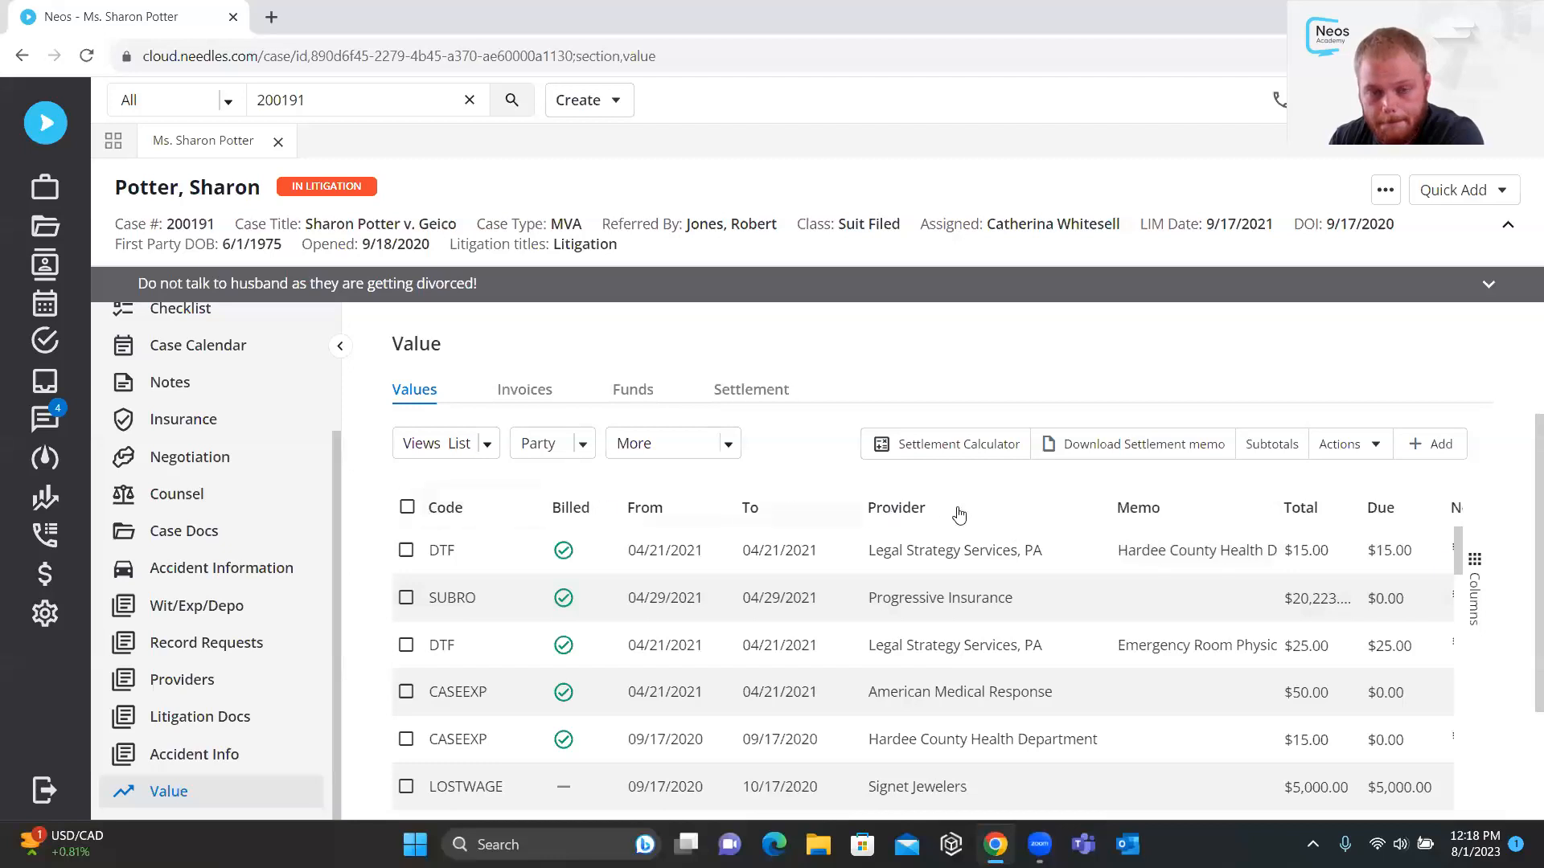
Add the Reference 1 column to the values list
click(1479, 599)
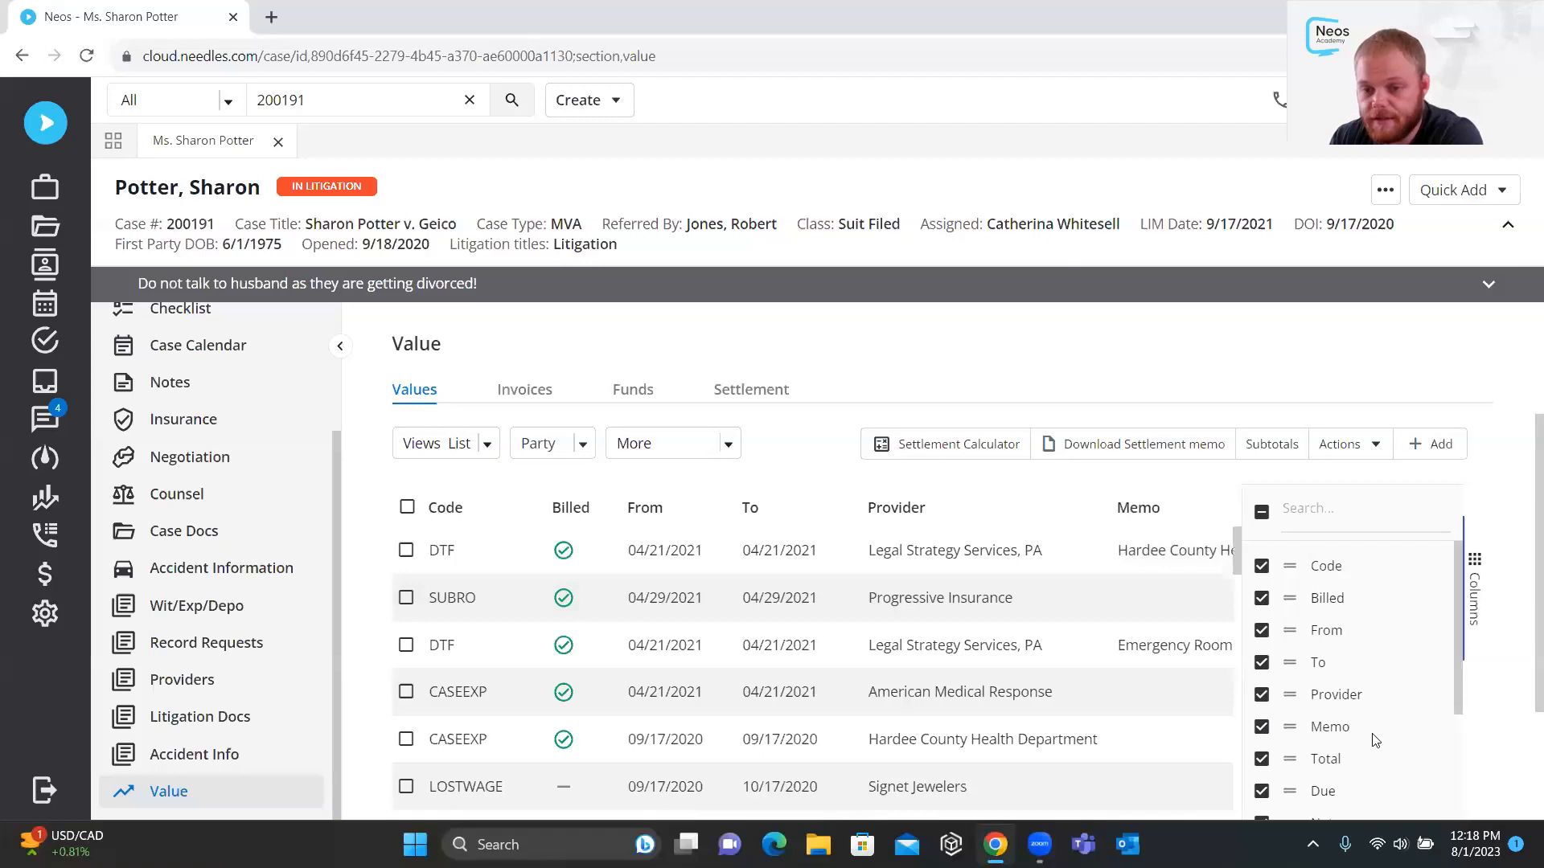
scroll(1367, 736, down, 5)
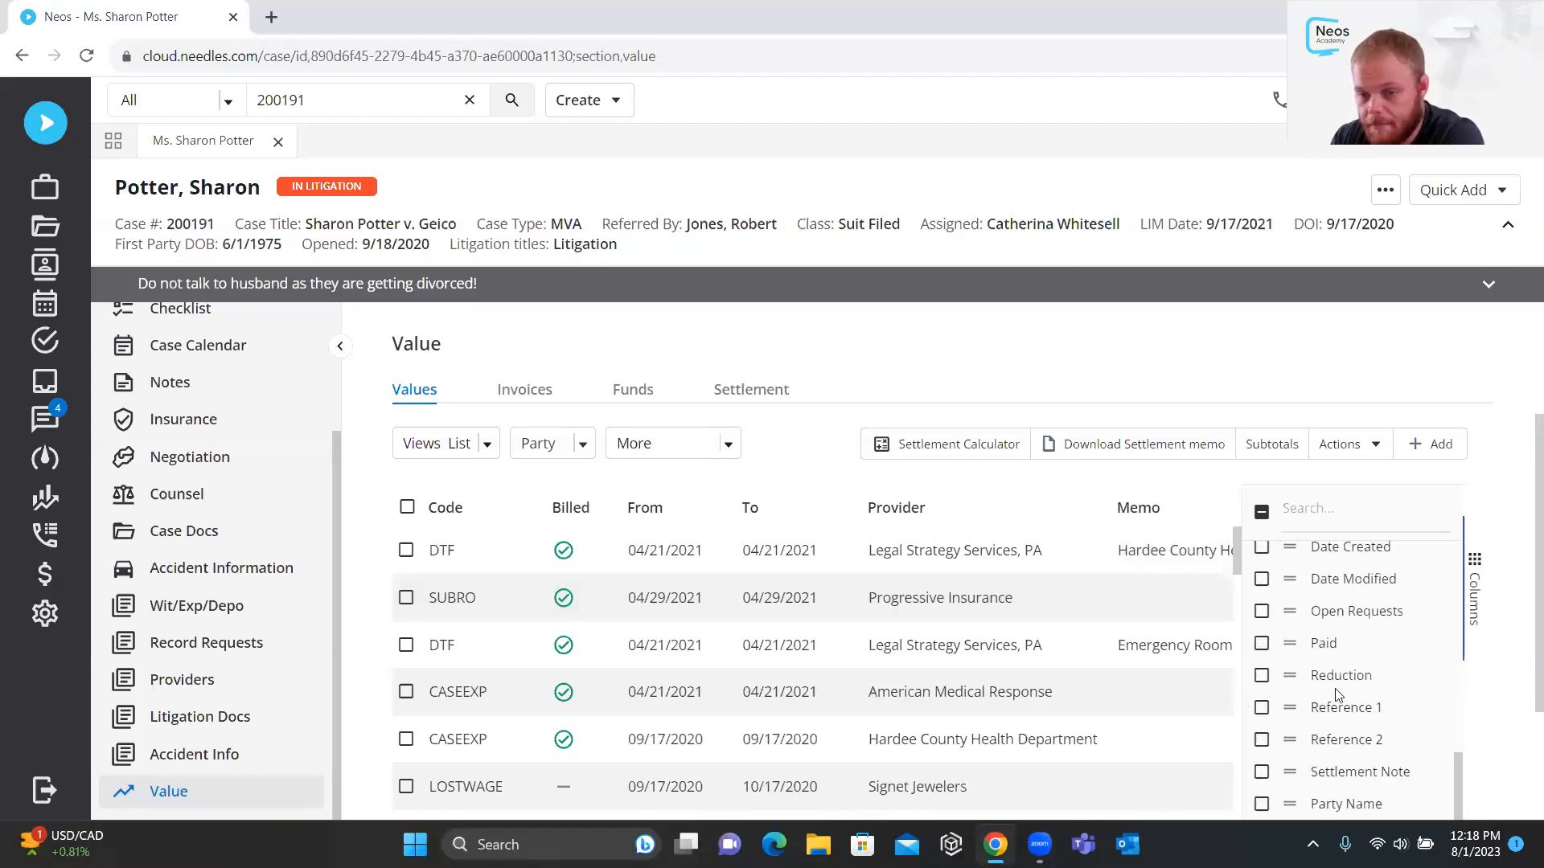
click(1262, 709)
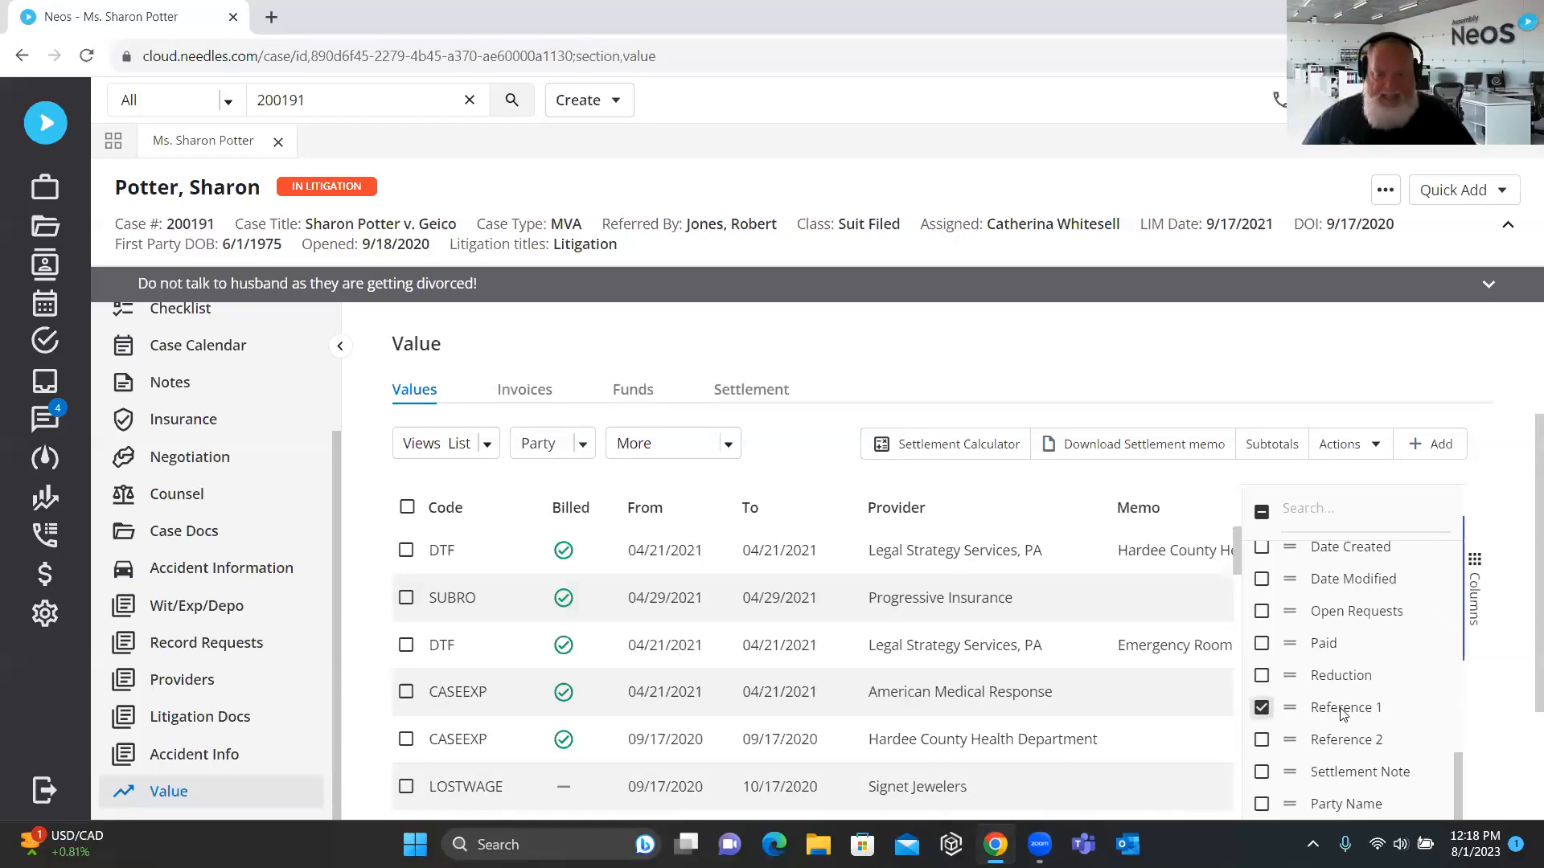
click(1471, 599)
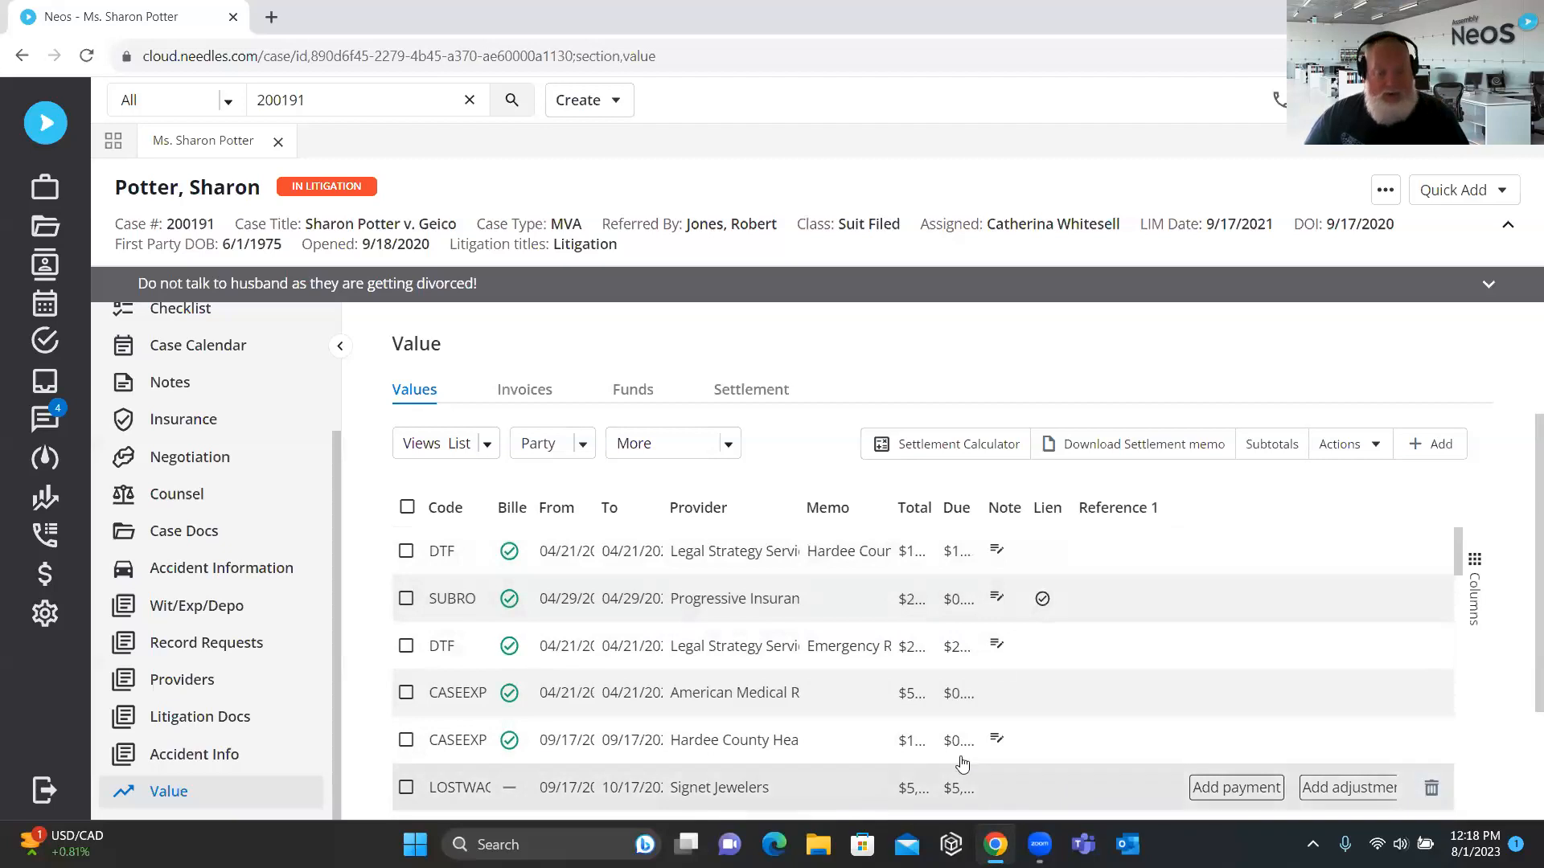
Look through the values list to see which entries have a Reference 1 value
scroll(1017, 659, down, 1)
scroll(1017, 659, down, 10)
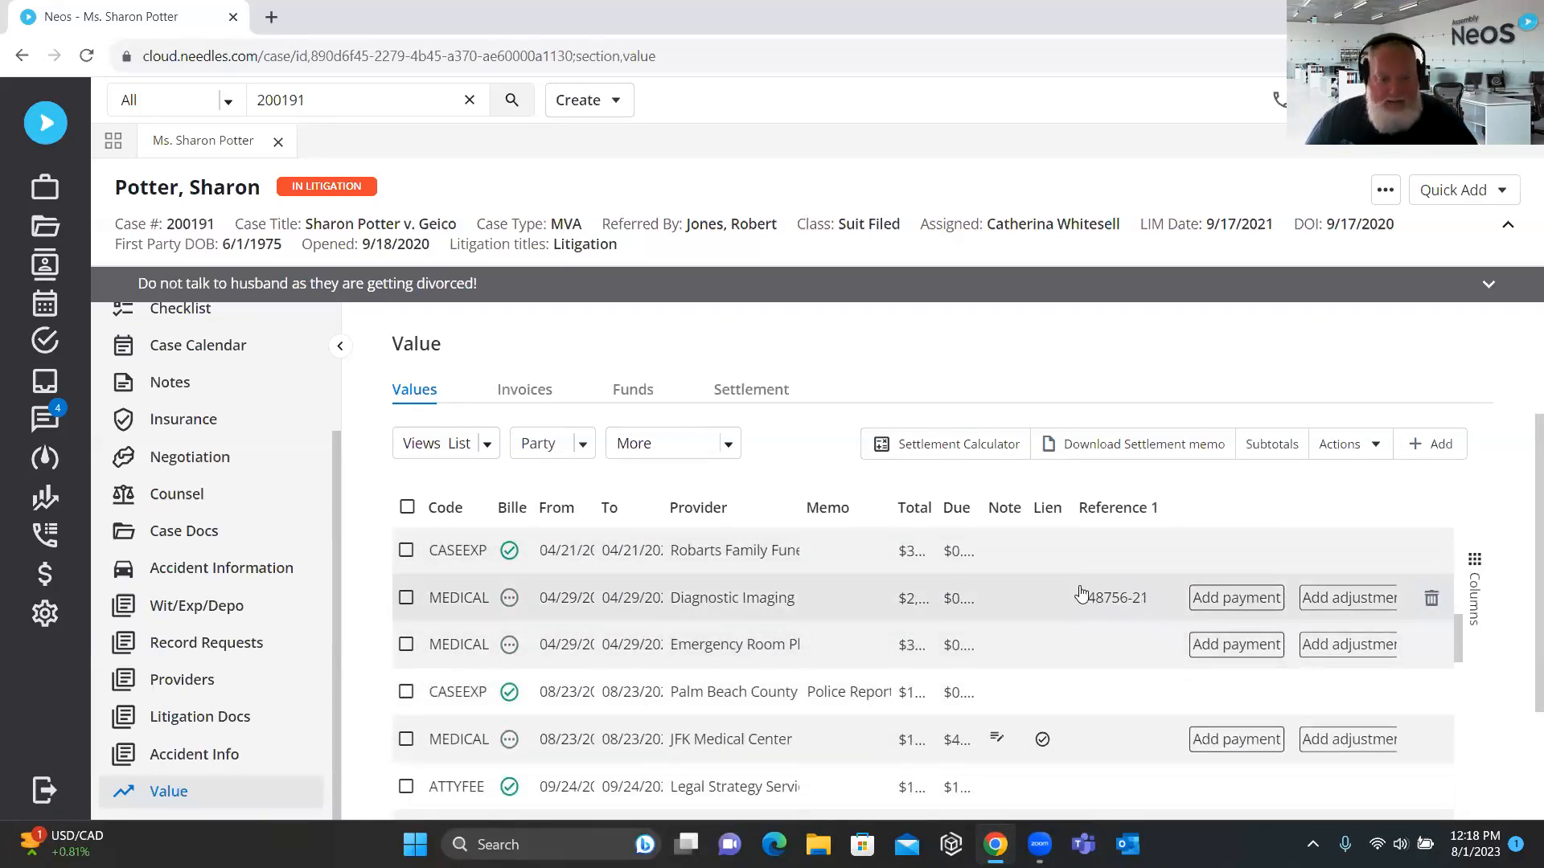
scroll(1115, 611, down, 5)
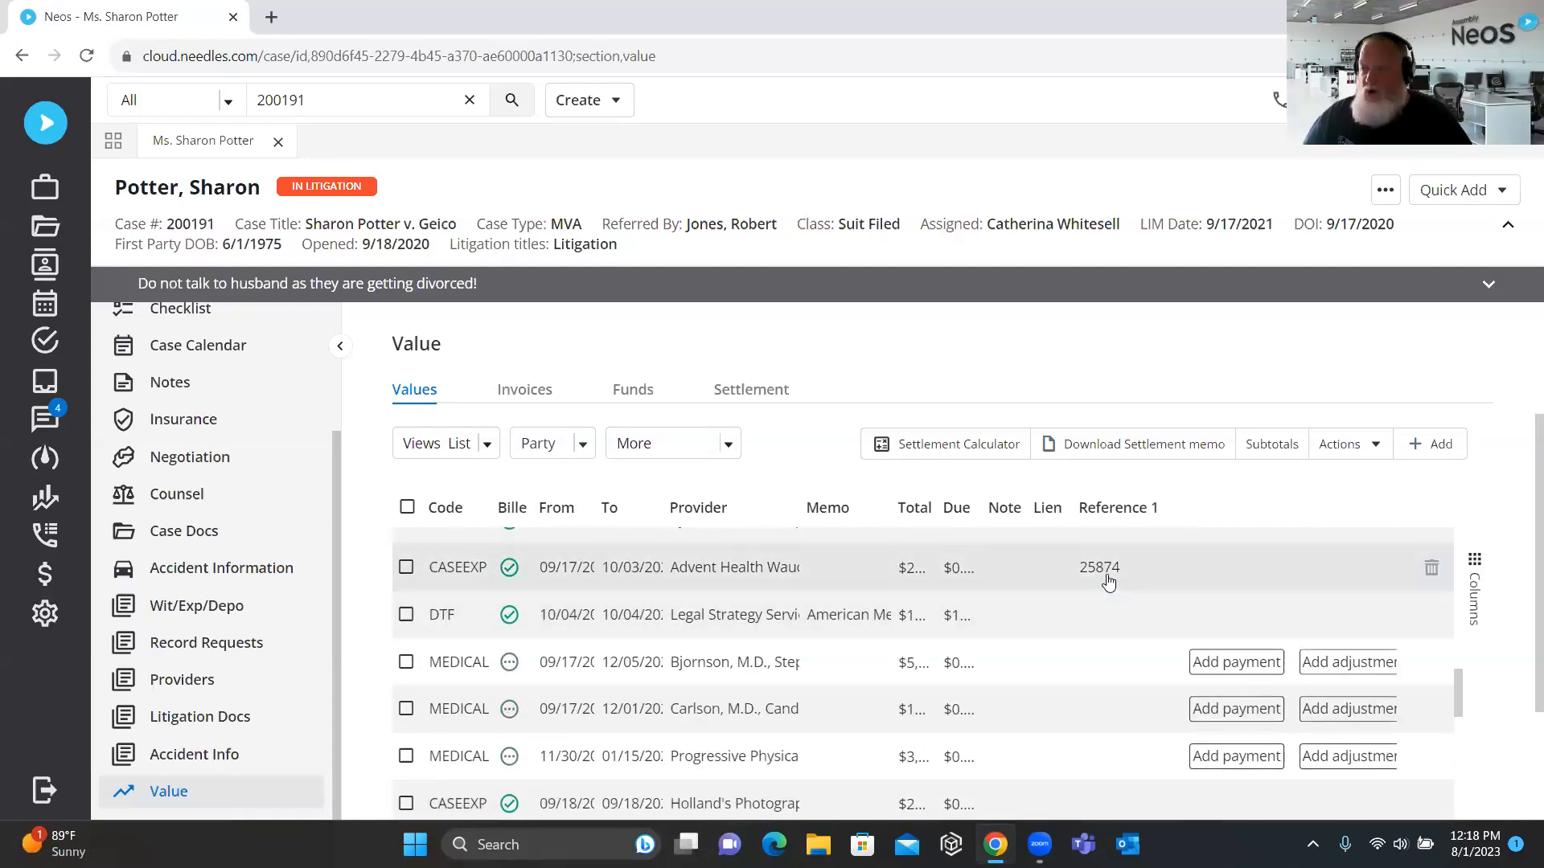
scroll(1109, 585, down, 3)
scroll(1109, 583, down, 10)
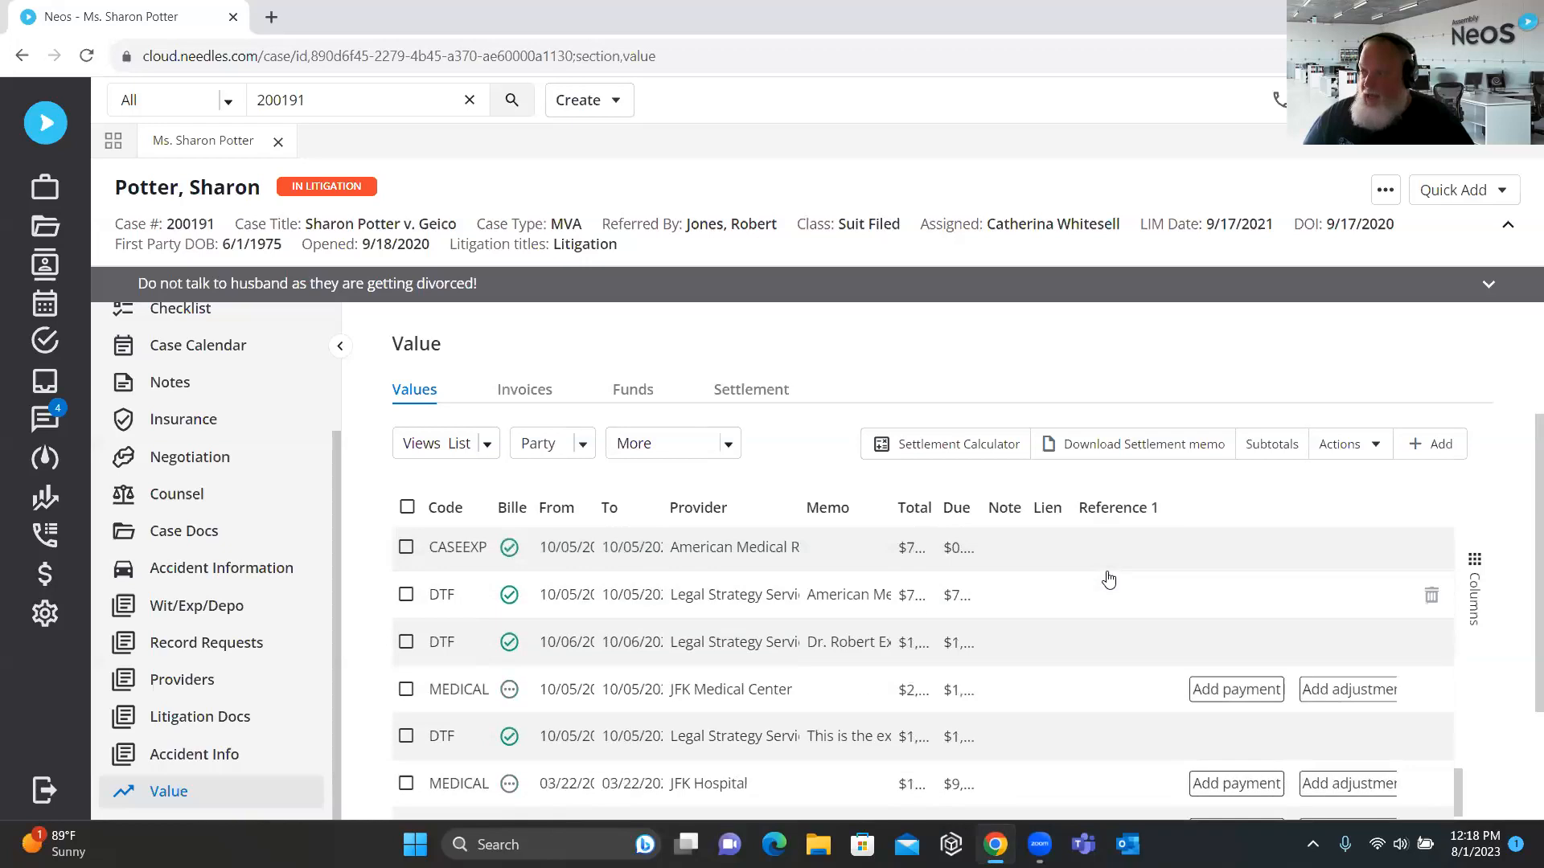
scroll(1109, 583, down, 5)
scroll(1110, 585, up, 15)
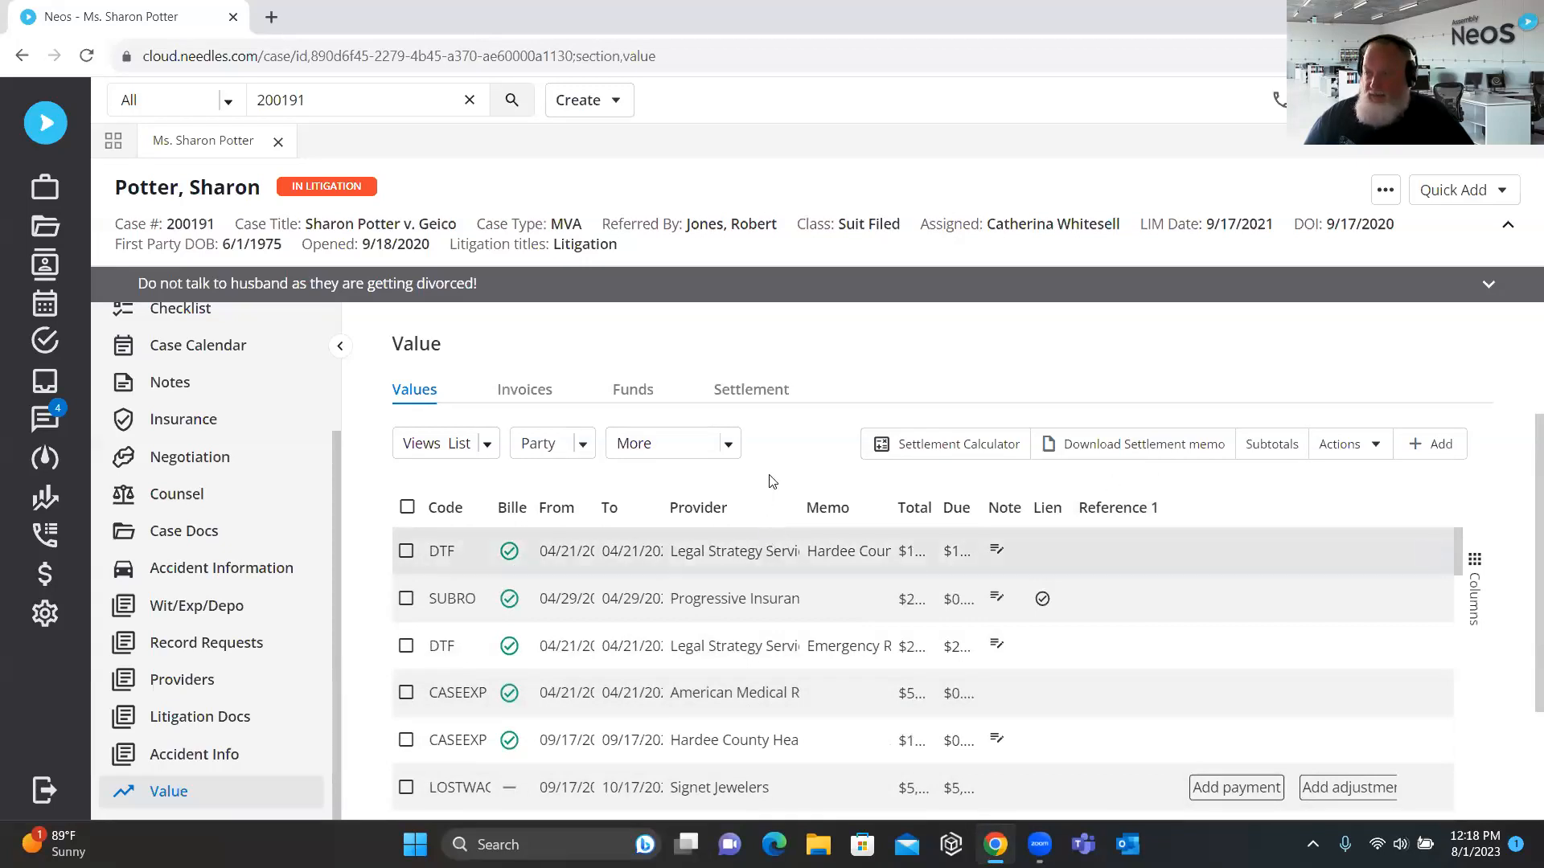
scroll(583, 647, down, 3)
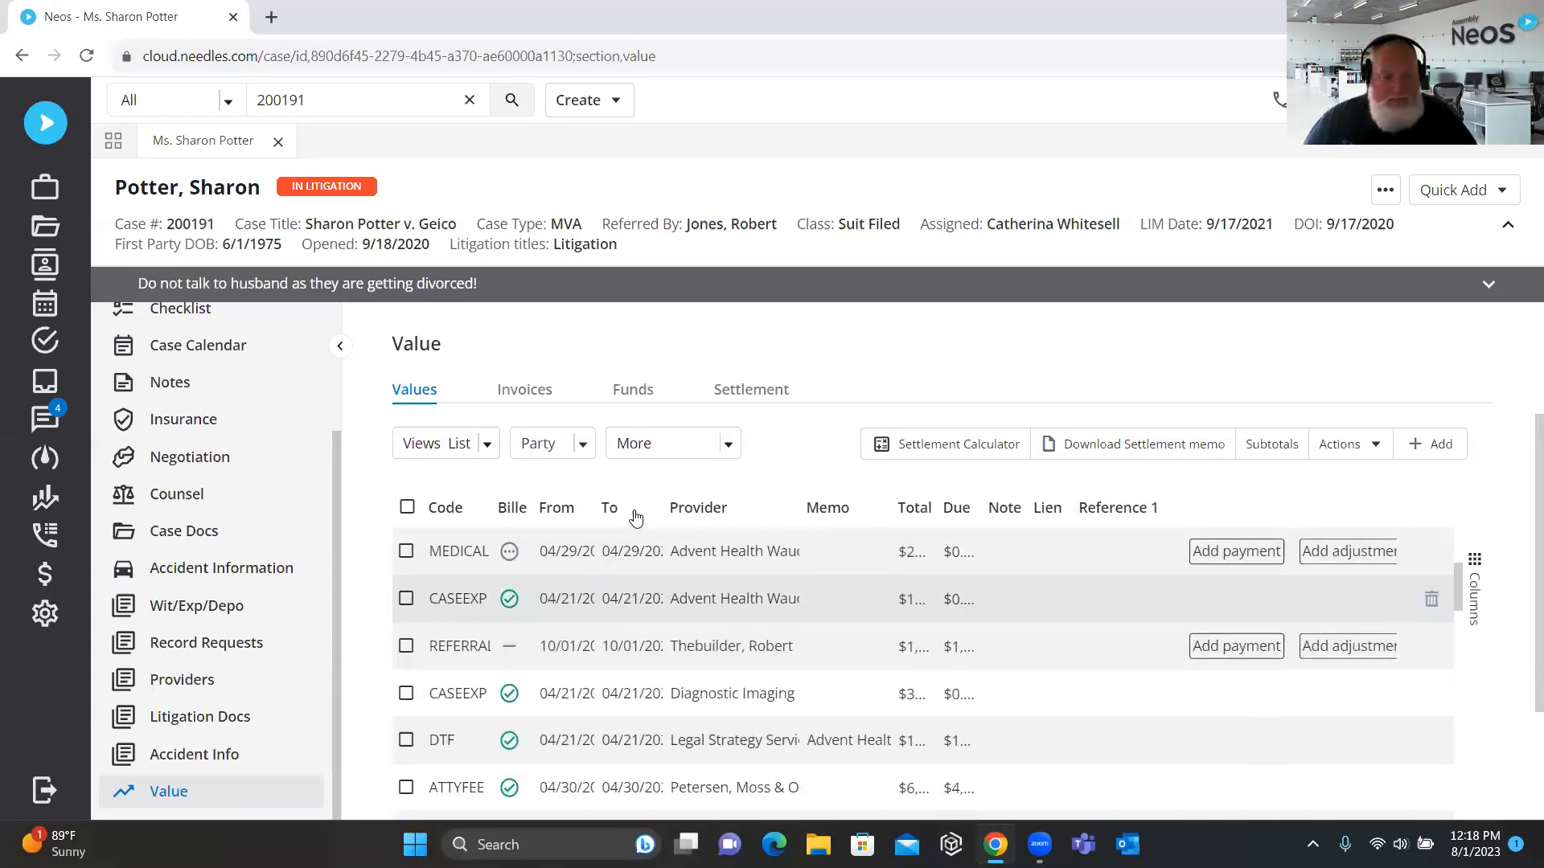
scroll(635, 517, down, 1)
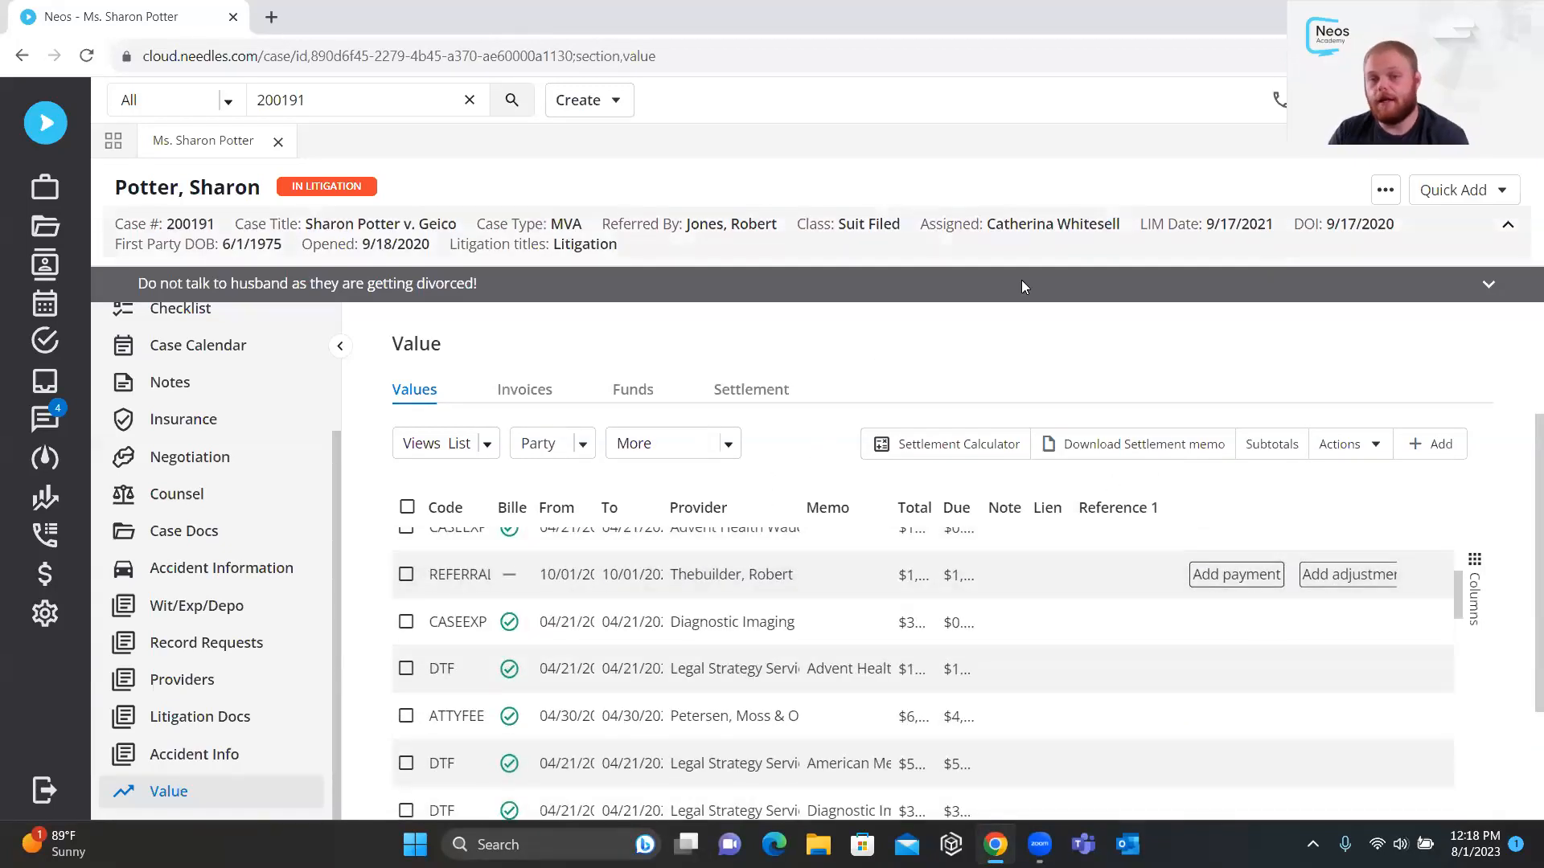
Open the Mini Directories settings and review the Value Codes directory, including its types and reference labels
click(89, 620)
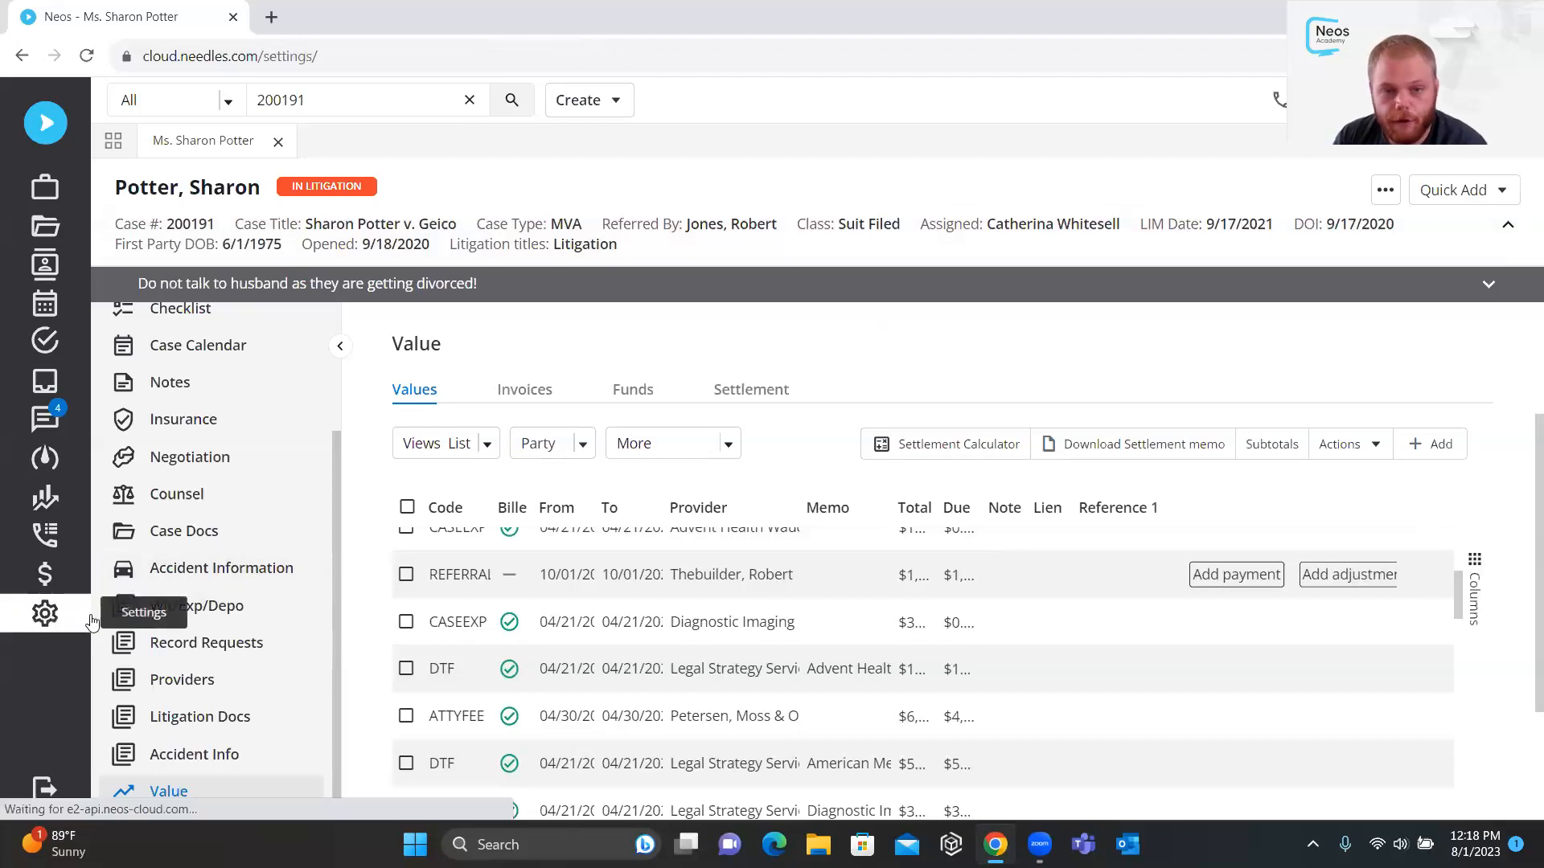
click(1157, 299)
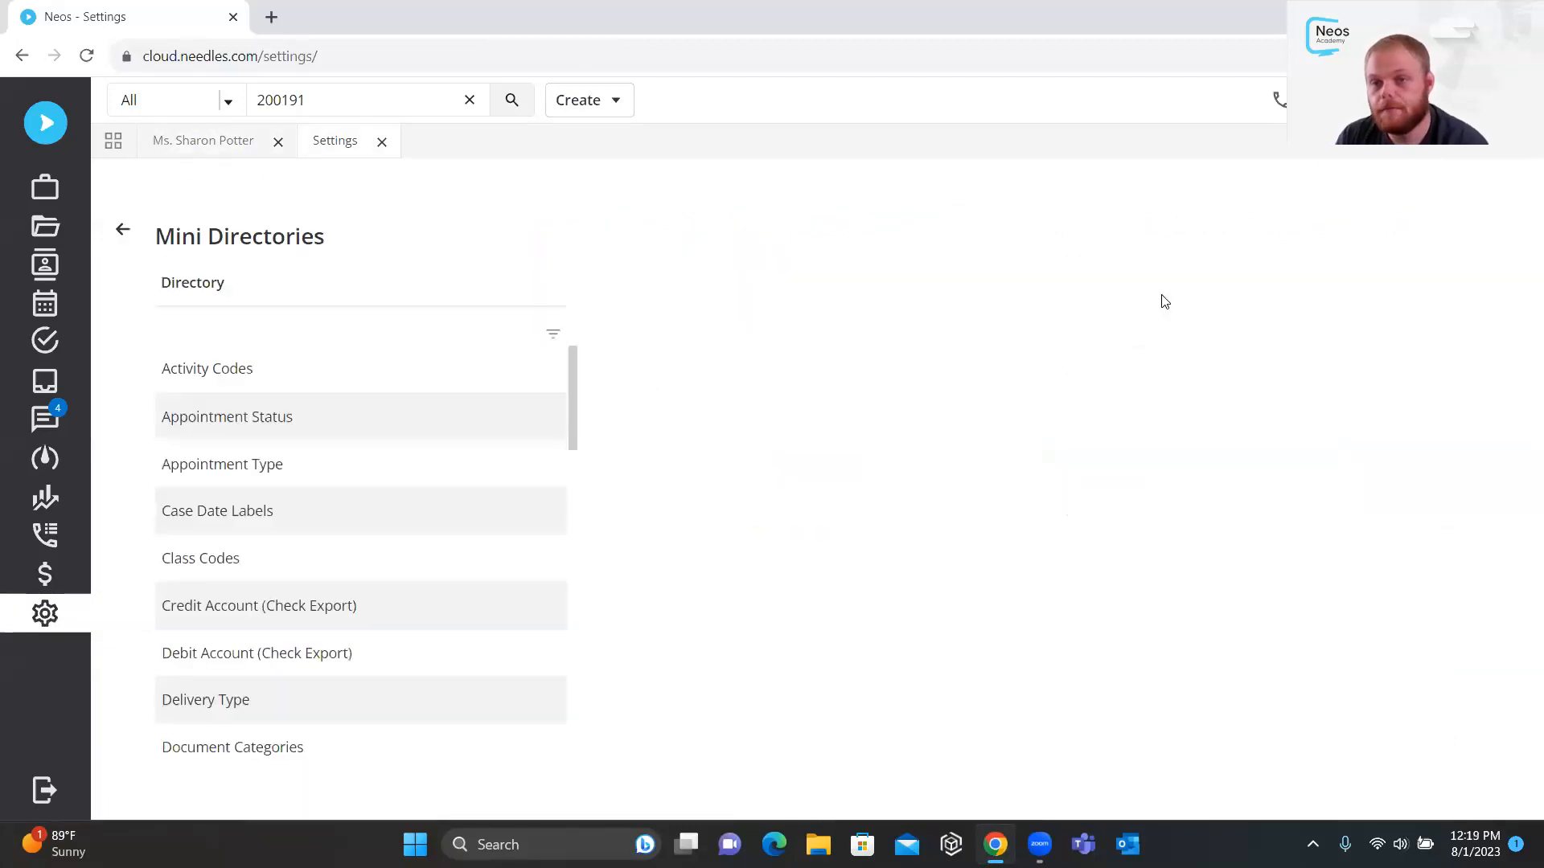
scroll(287, 483, down, 10)
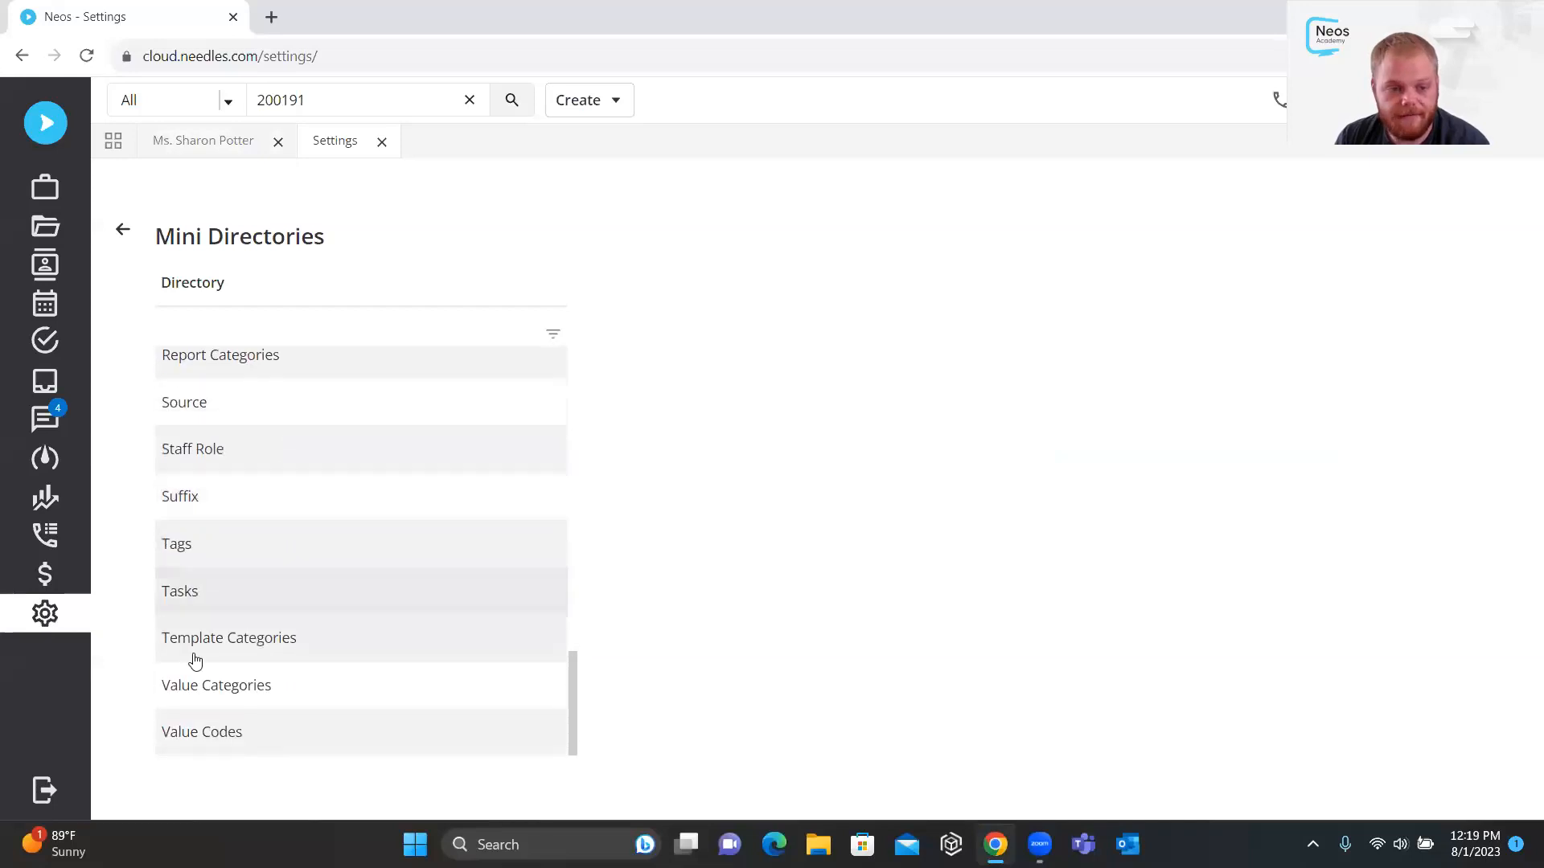
click(197, 730)
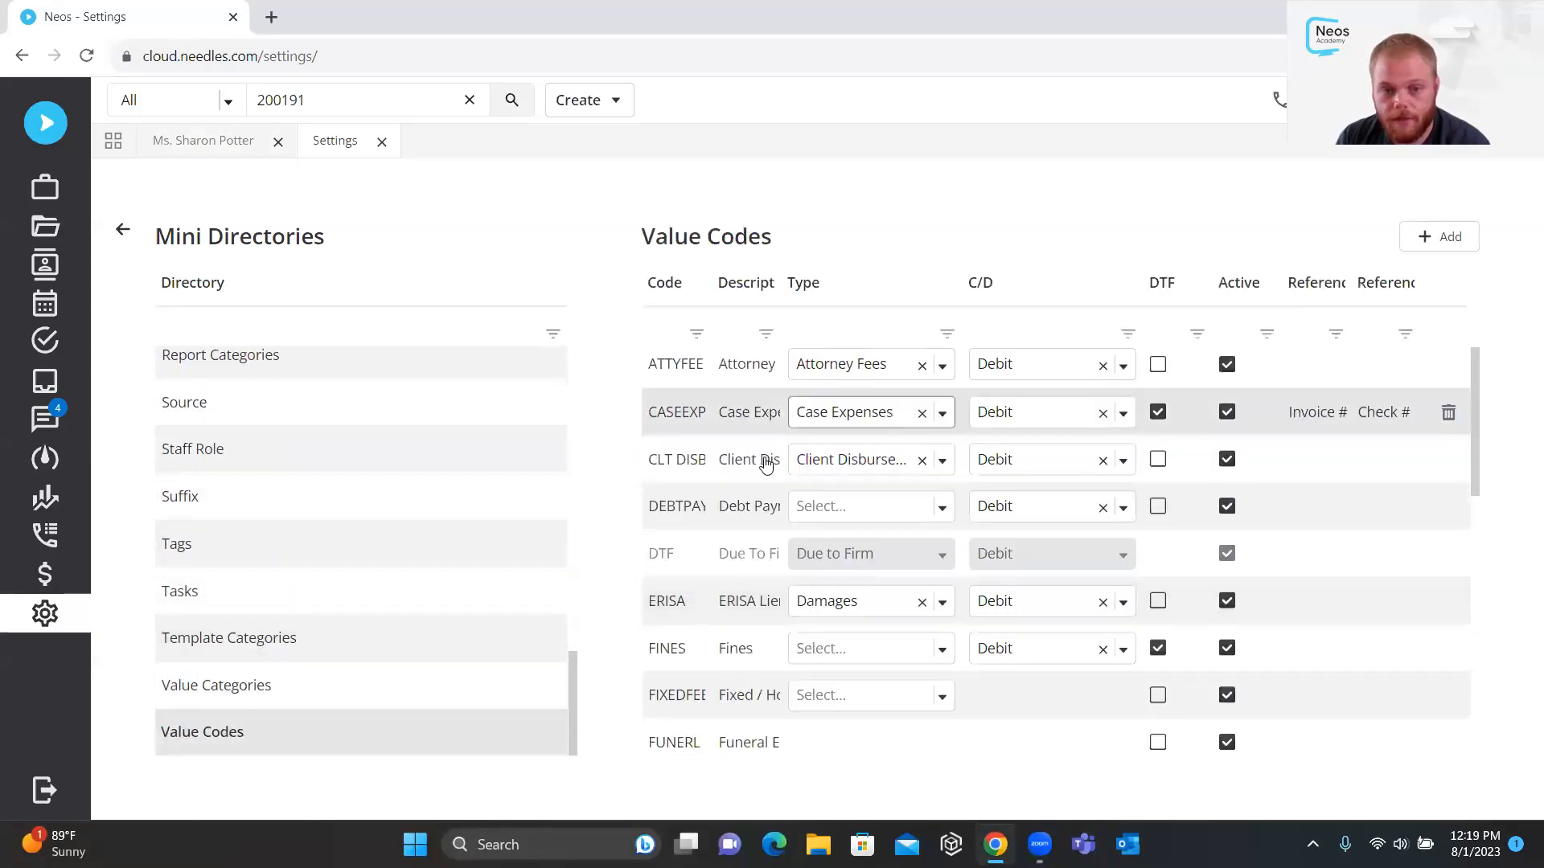
scroll(765, 464, down, 10)
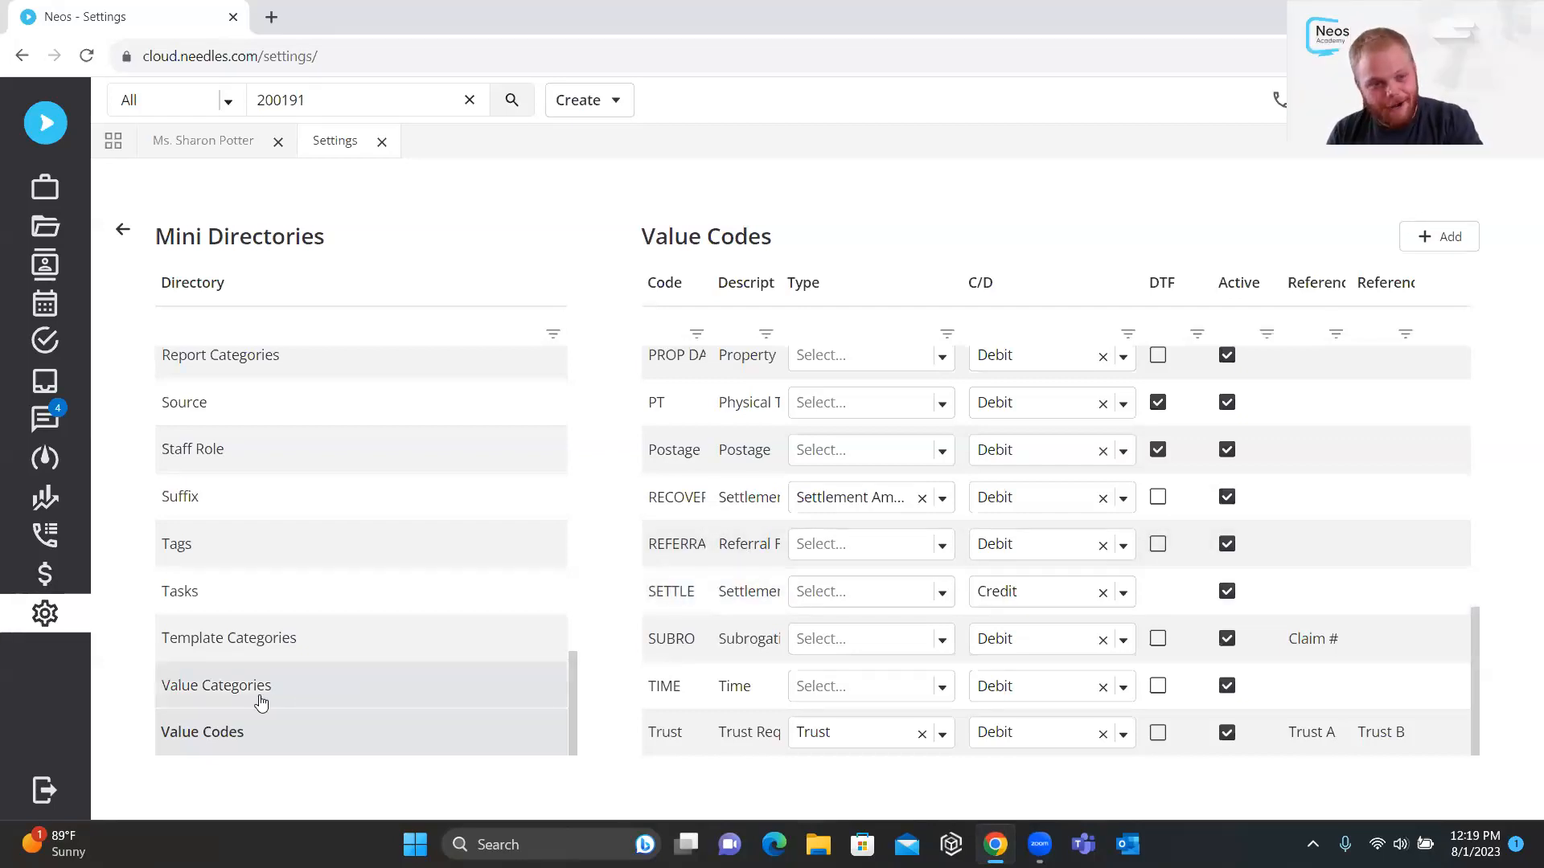
Add a value category named Test to the Value Categories directory, save it and return to the case's values list
click(199, 699)
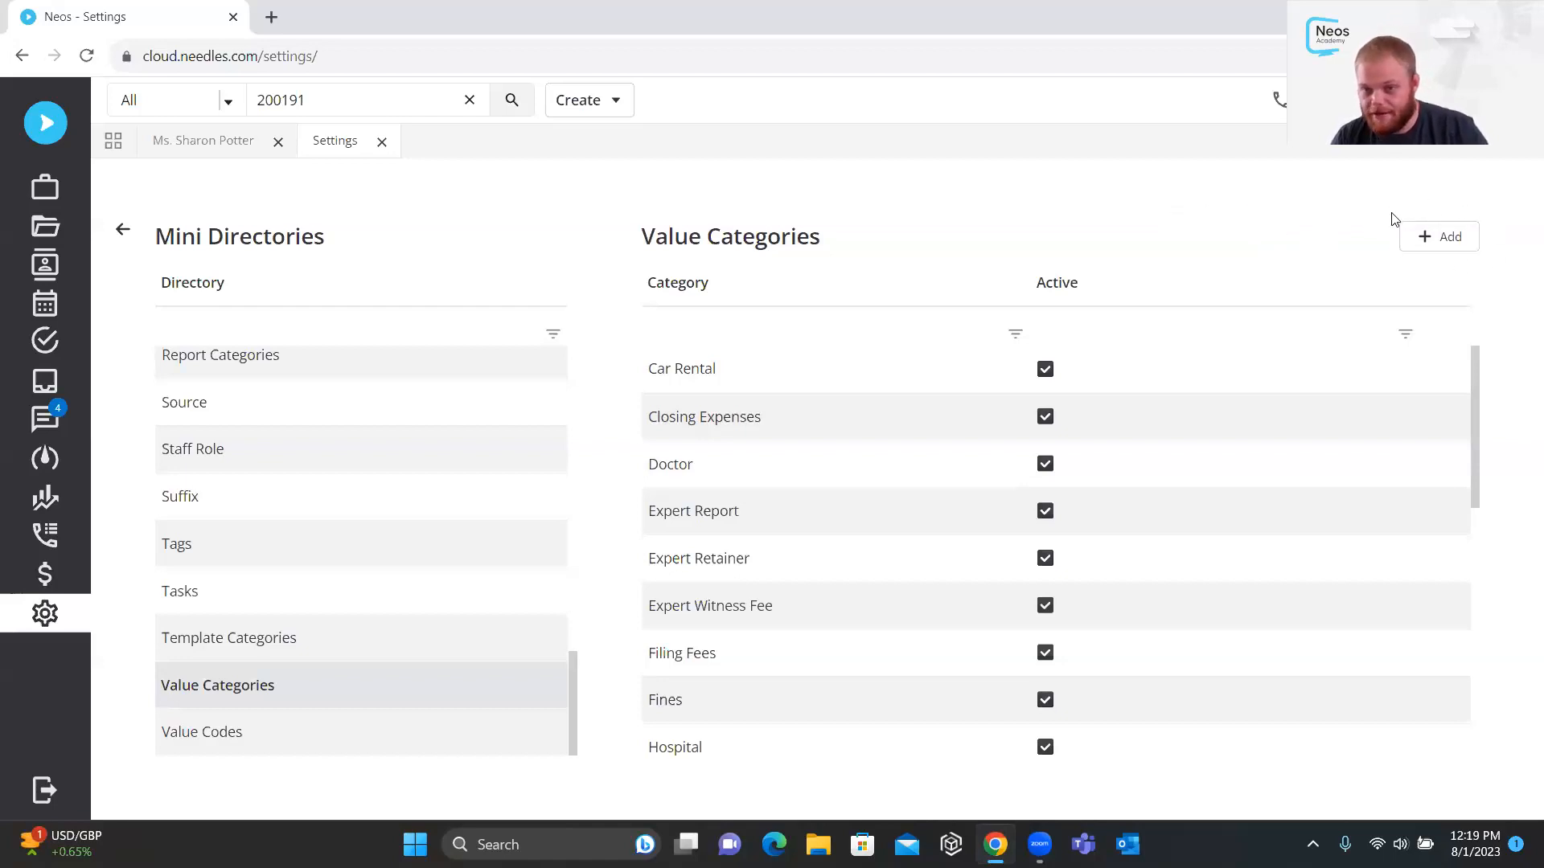
click(1472, 252)
click(766, 368)
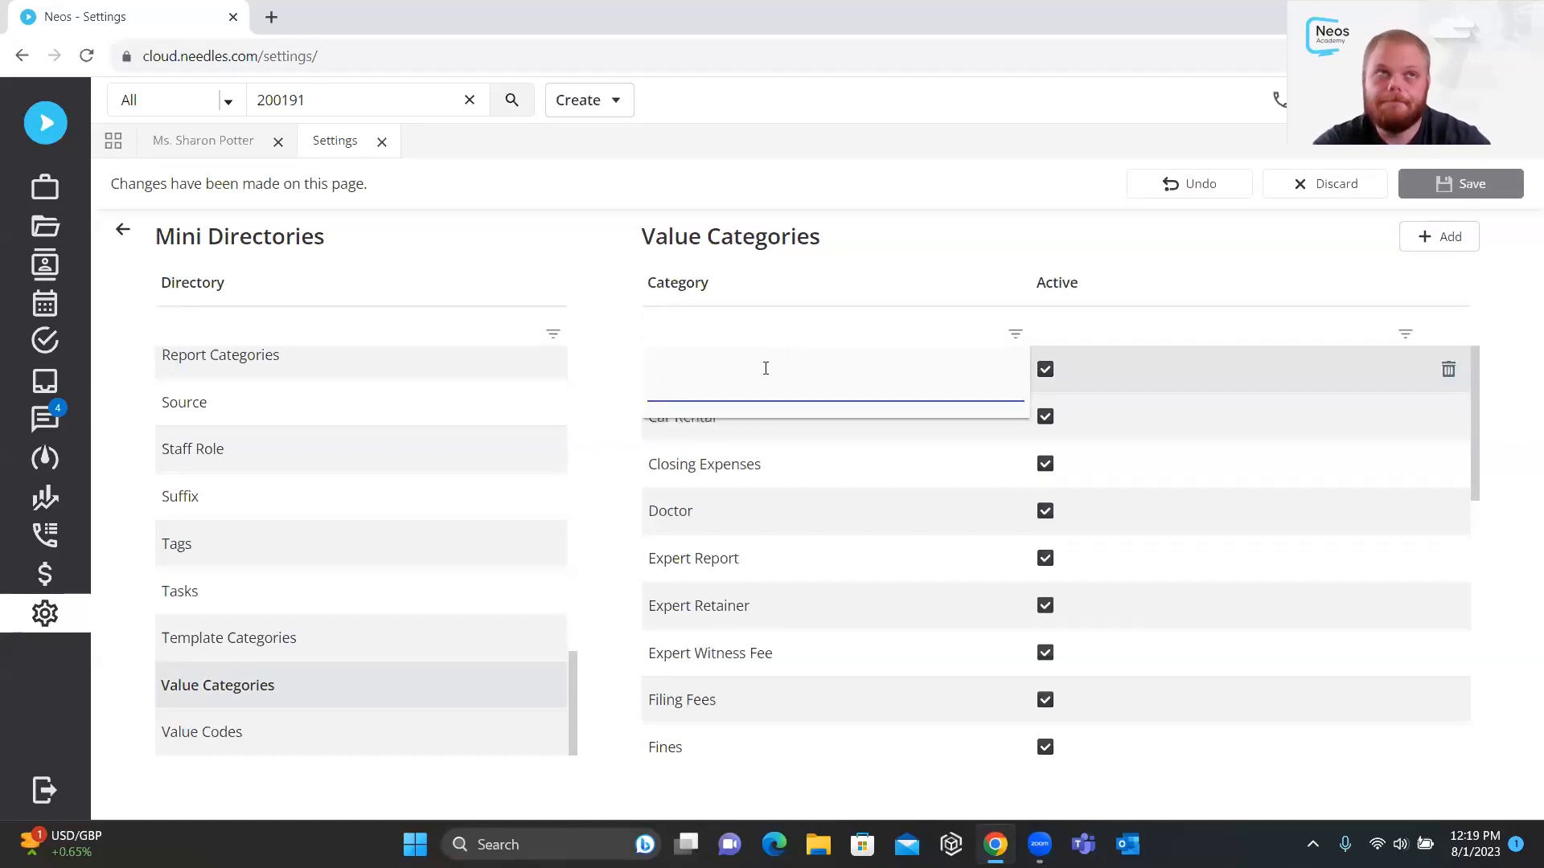
scroll(884, 595, down, 10)
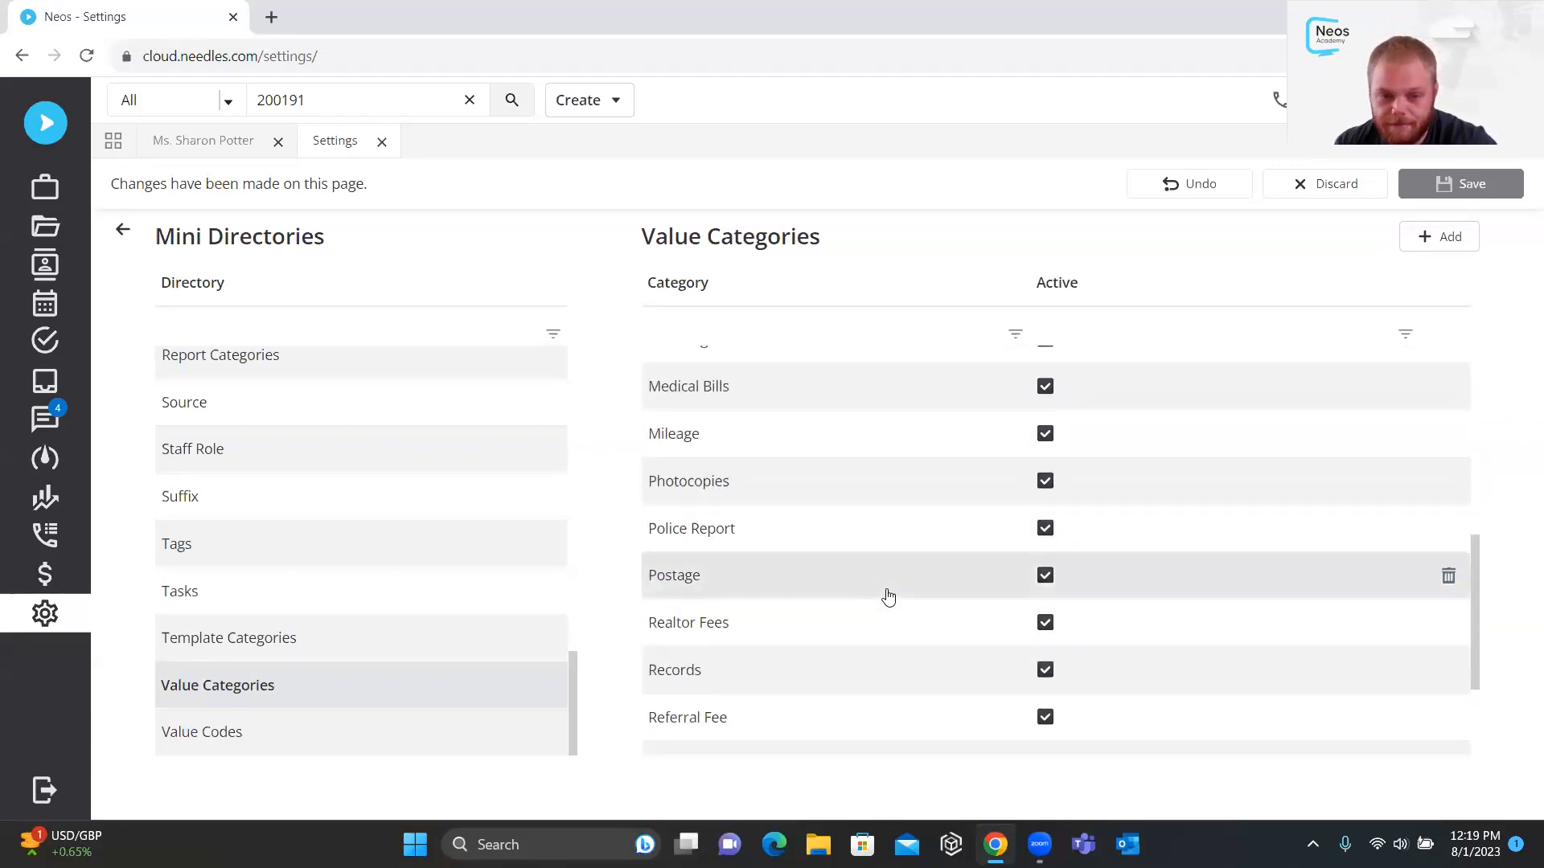
scroll(889, 593, up, 10)
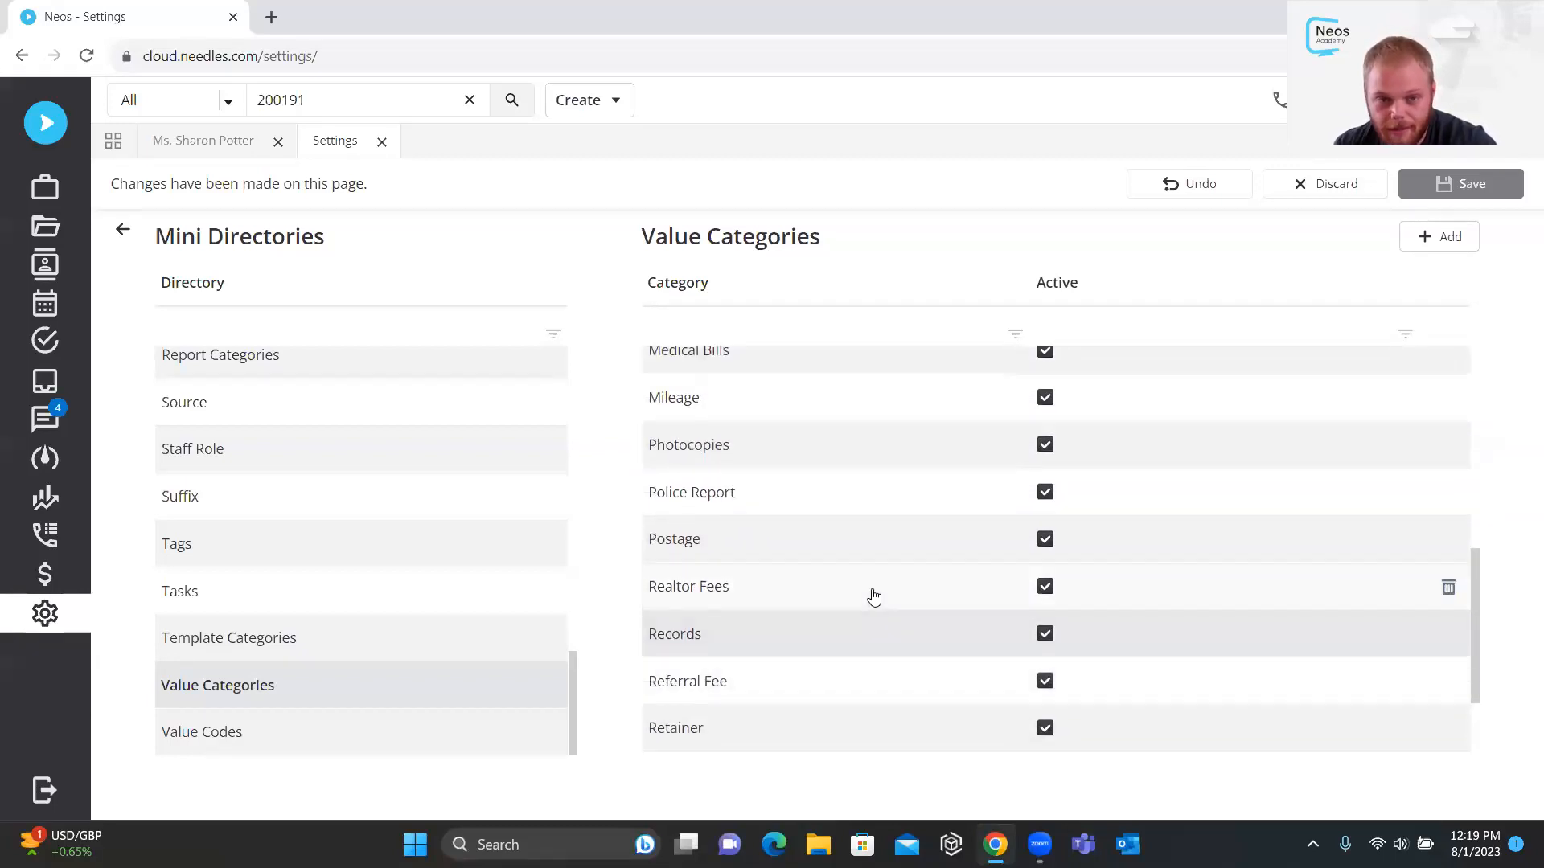
scroll(775, 447, up, 3)
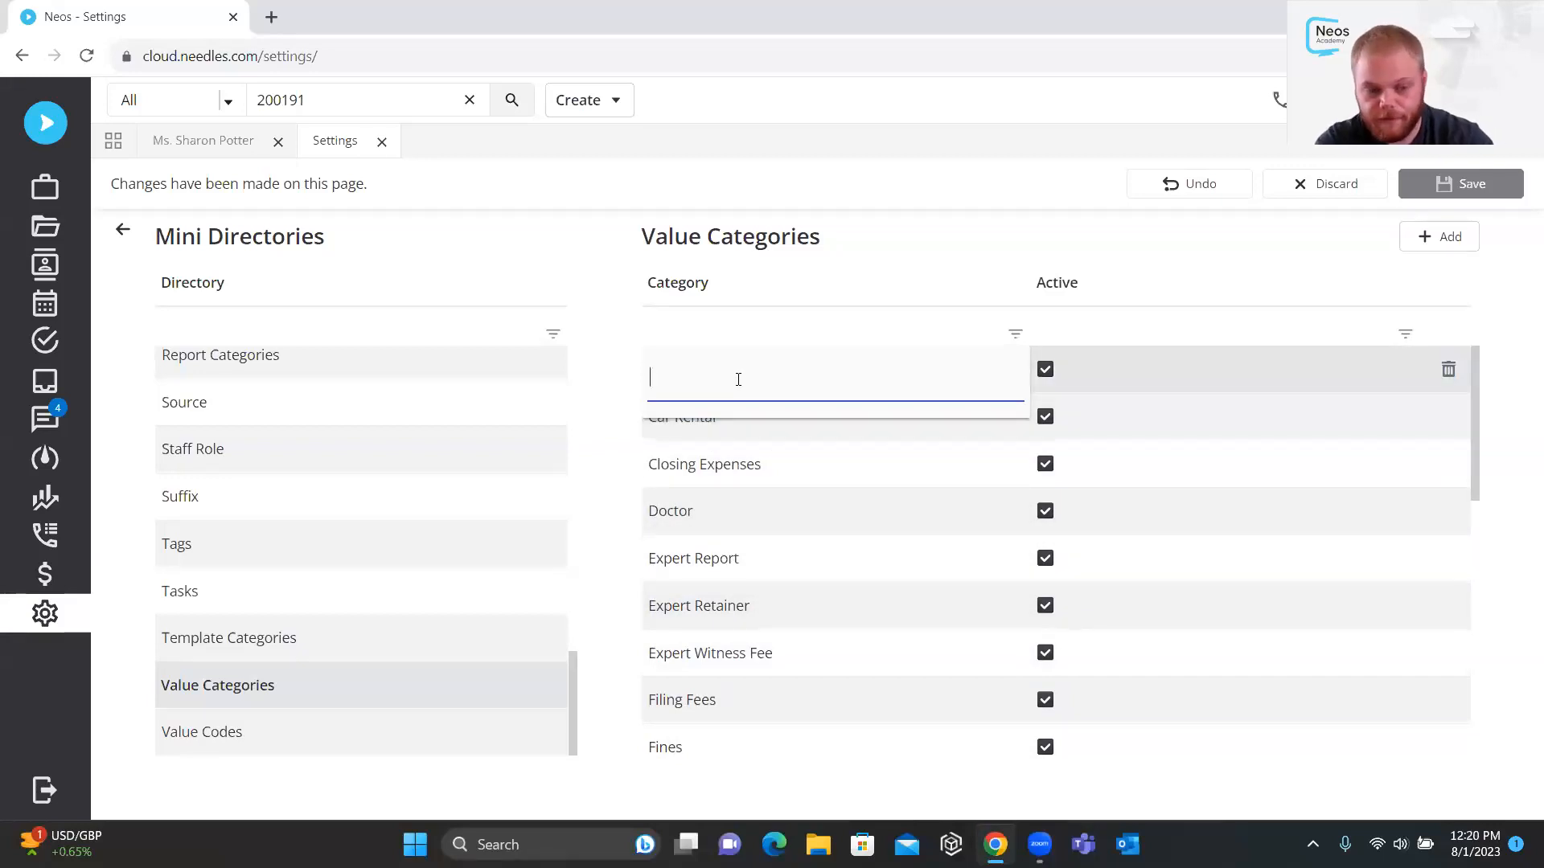
text(Test)
click(909, 218)
click(1423, 190)
drag(822, 235, 654, 234)
click(251, 146)
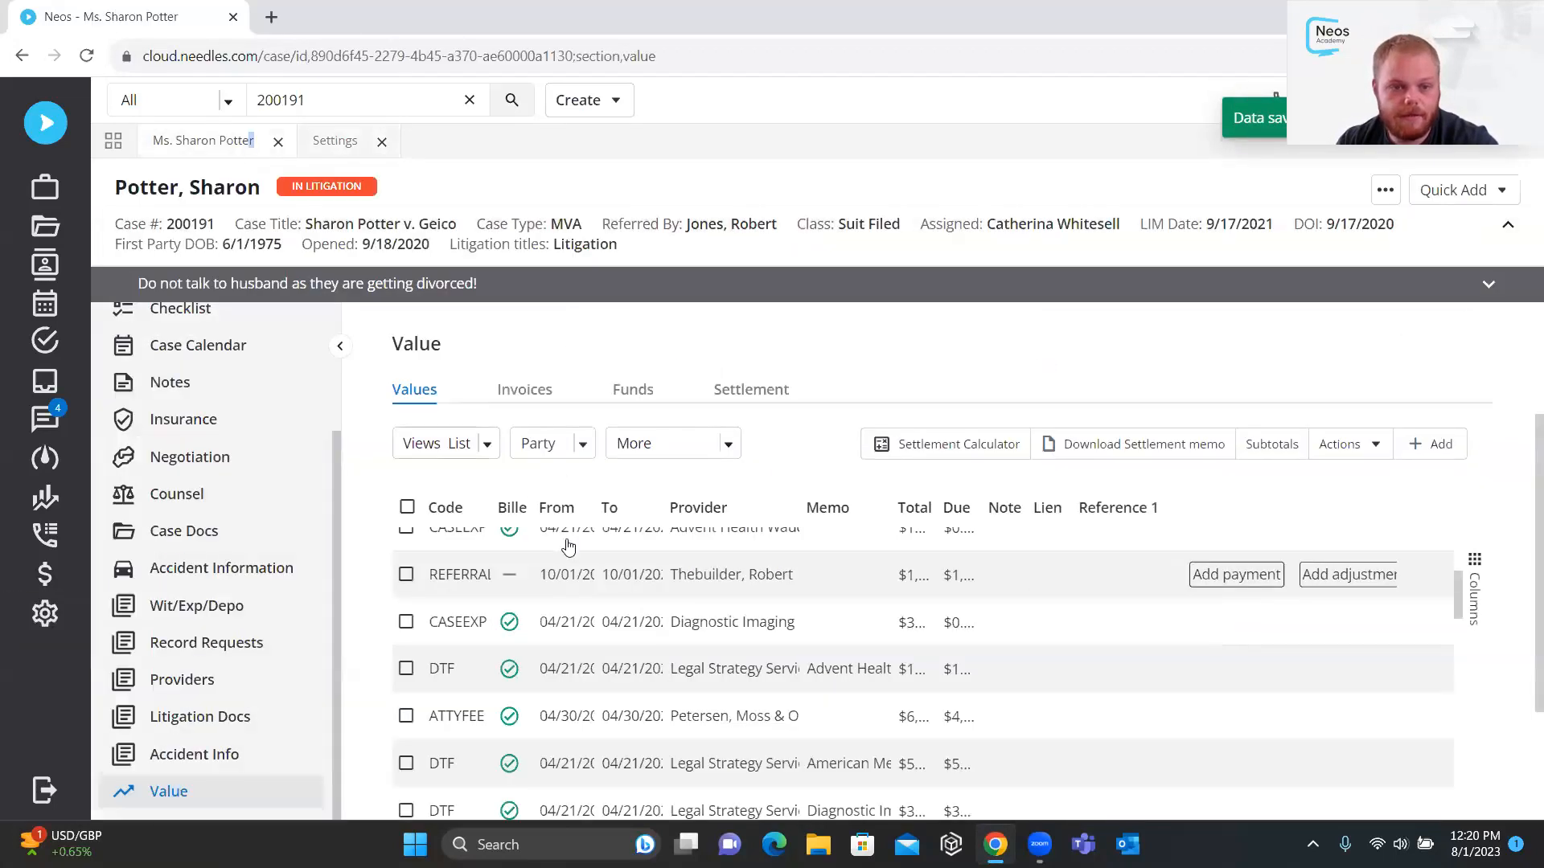
click(696, 629)
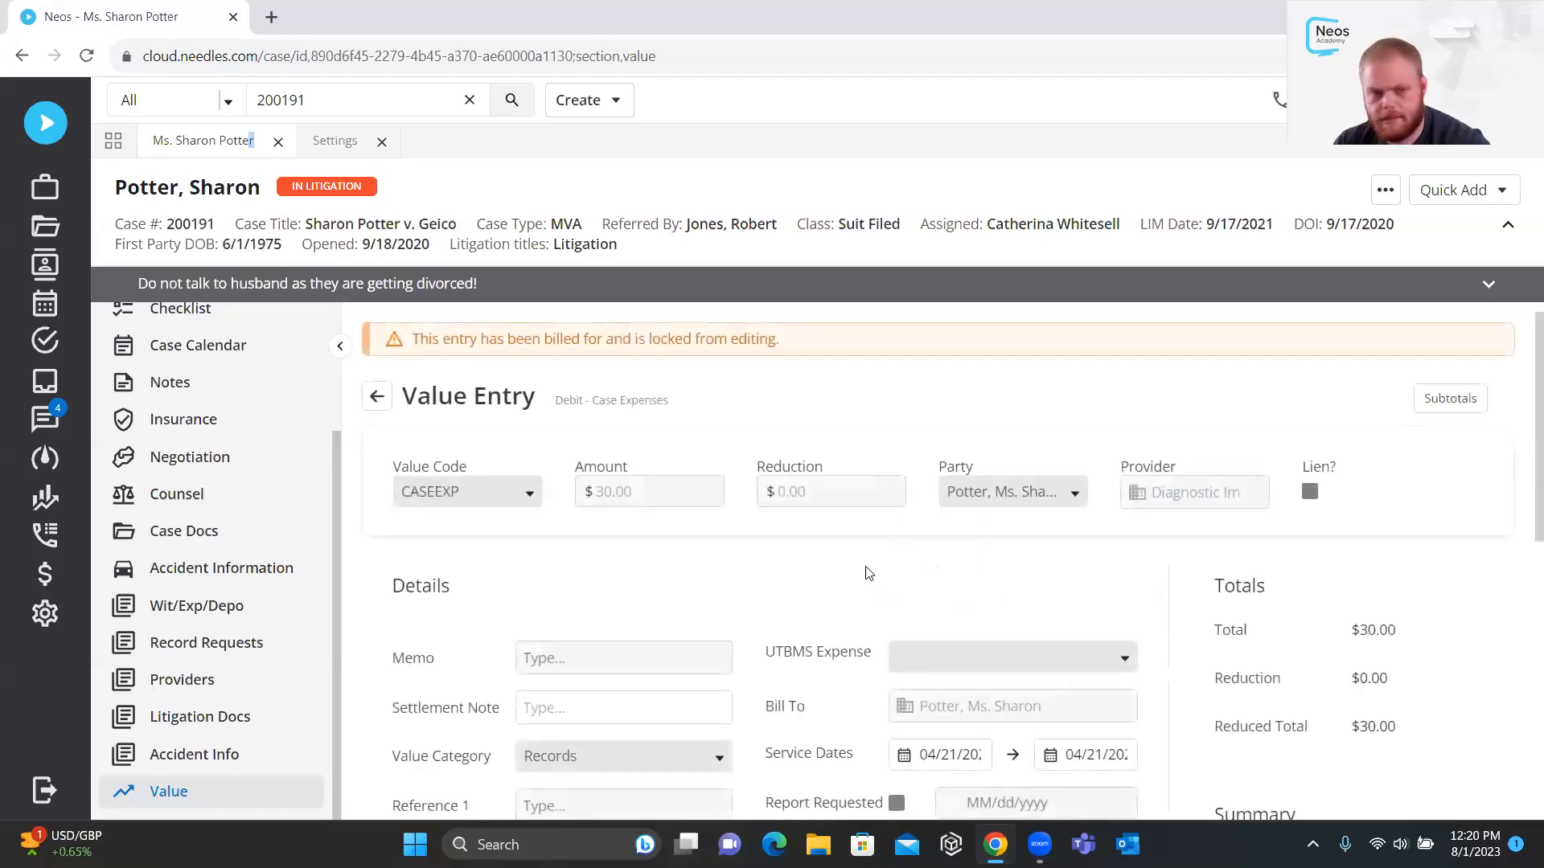
scroll(858, 574, down, 2)
scroll(627, 528, up, 2)
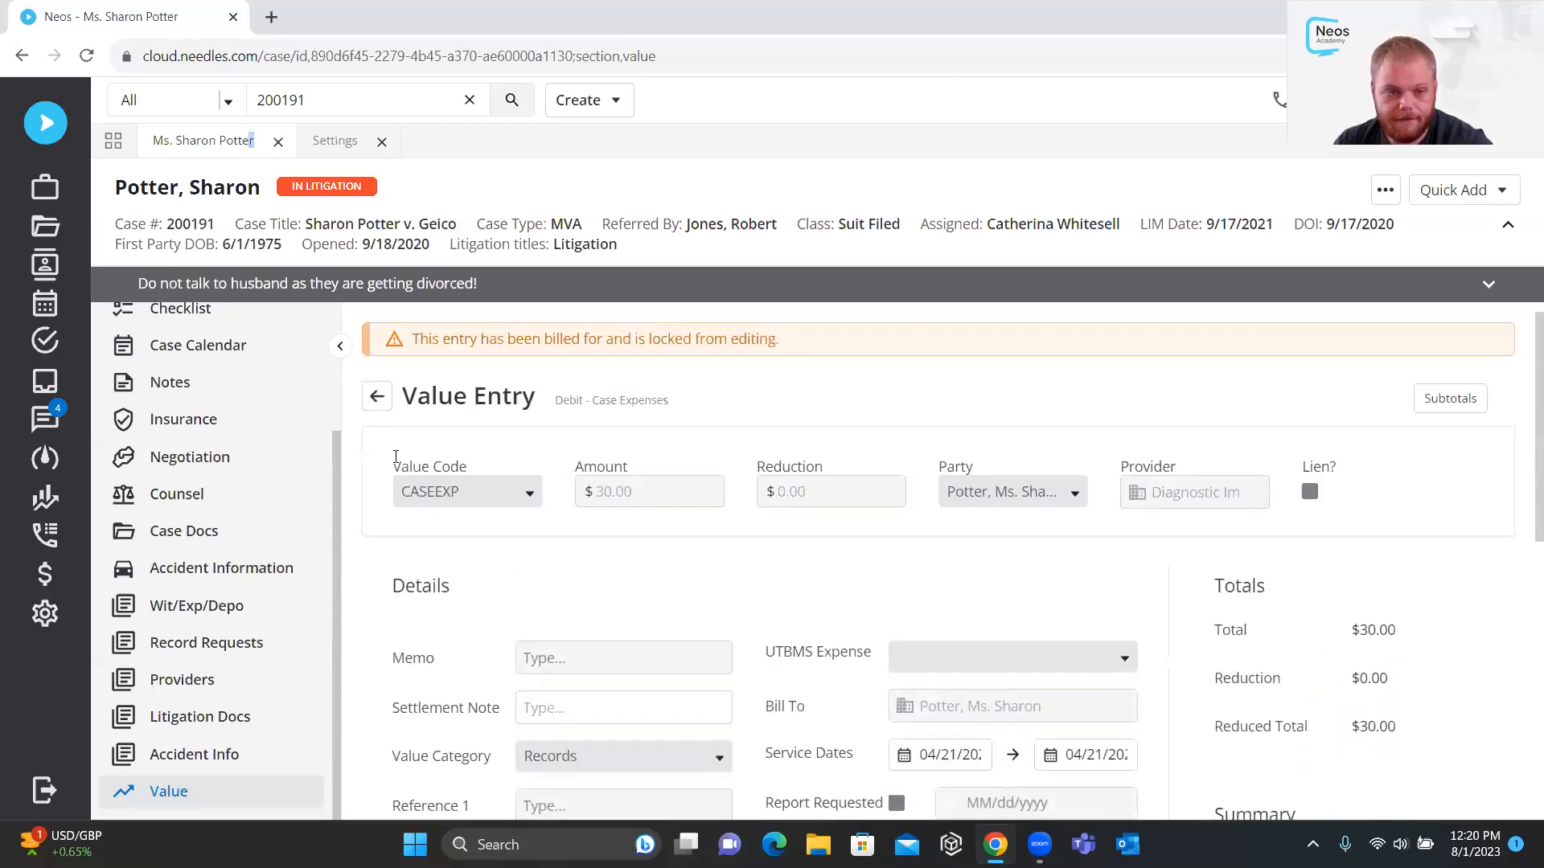
click(379, 399)
scroll(643, 526, down, 2)
scroll(590, 554, up, 2)
Sort the values by From date, newest first, and open the Wauchula Police Department entry's details
click(651, 508)
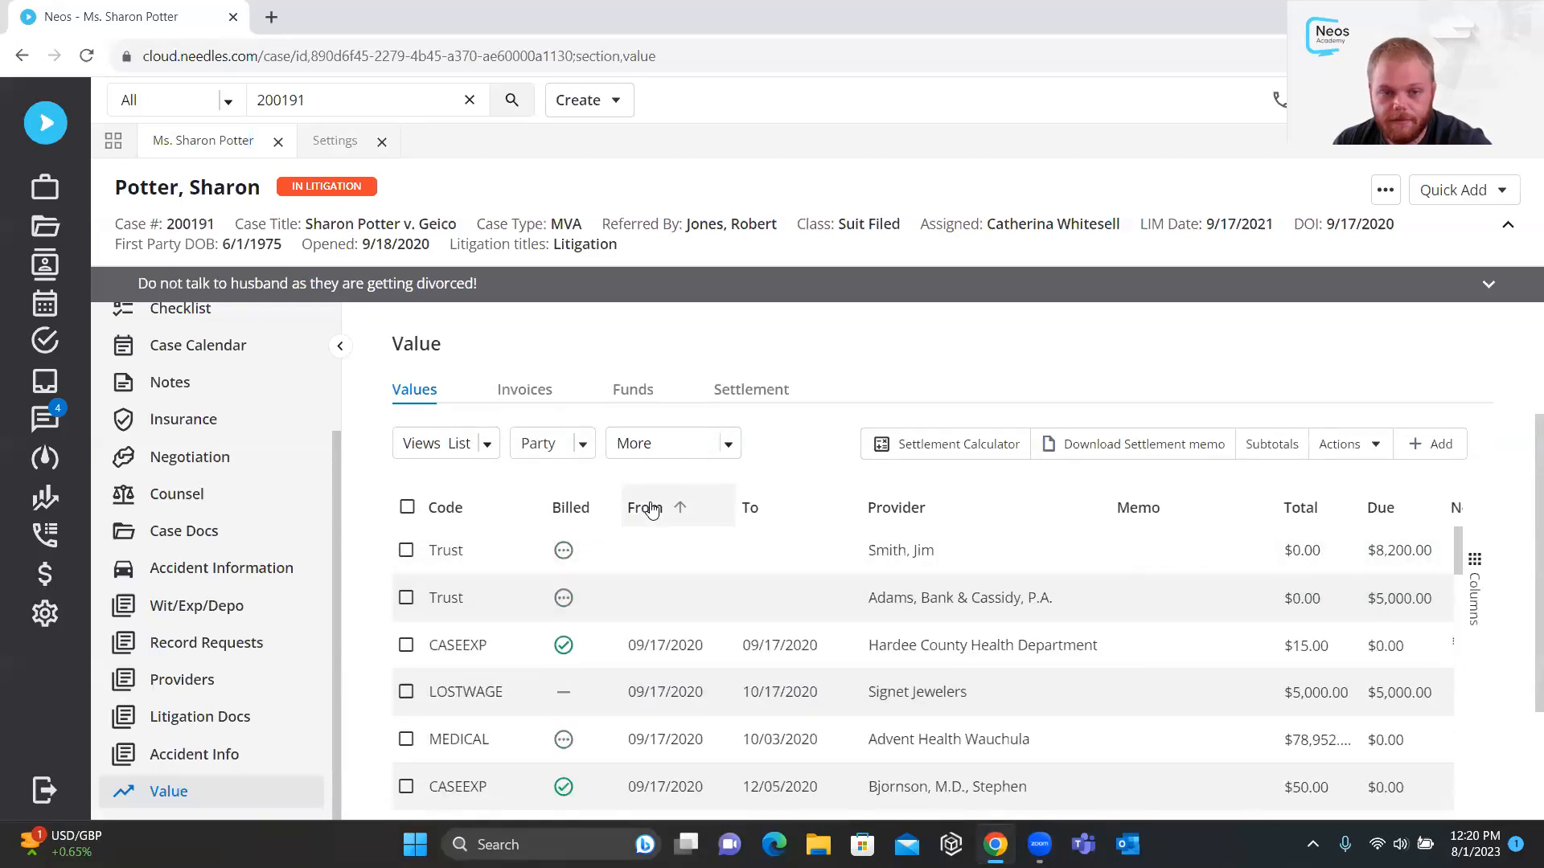
click(650, 506)
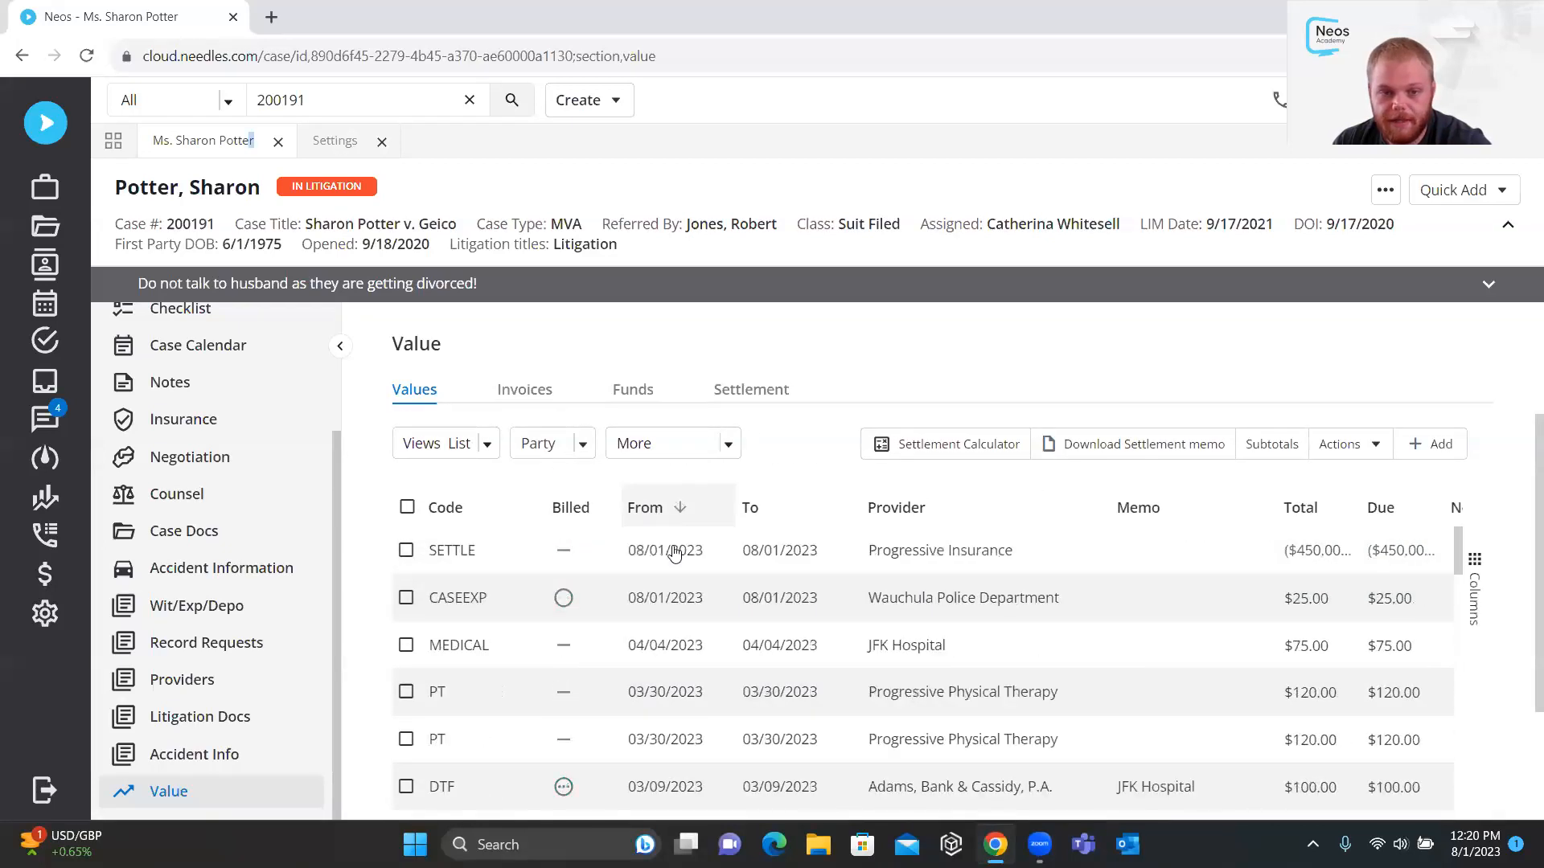
click(663, 596)
scroll(631, 627, down, 2)
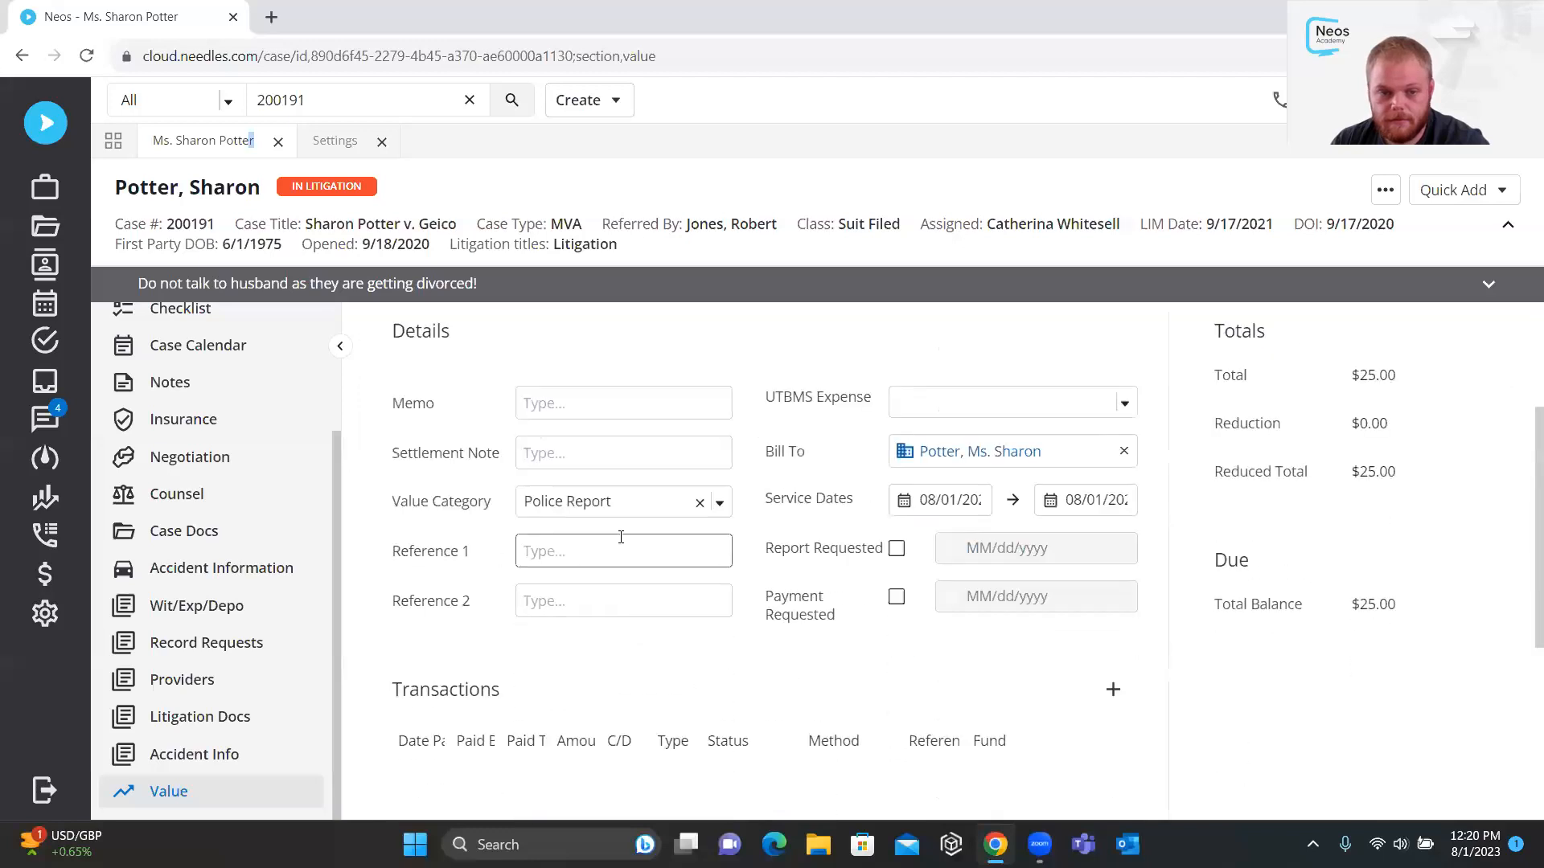
Search the entry's Value Category choices for "test" and discard the changes to the entry
click(621, 505)
text(test)
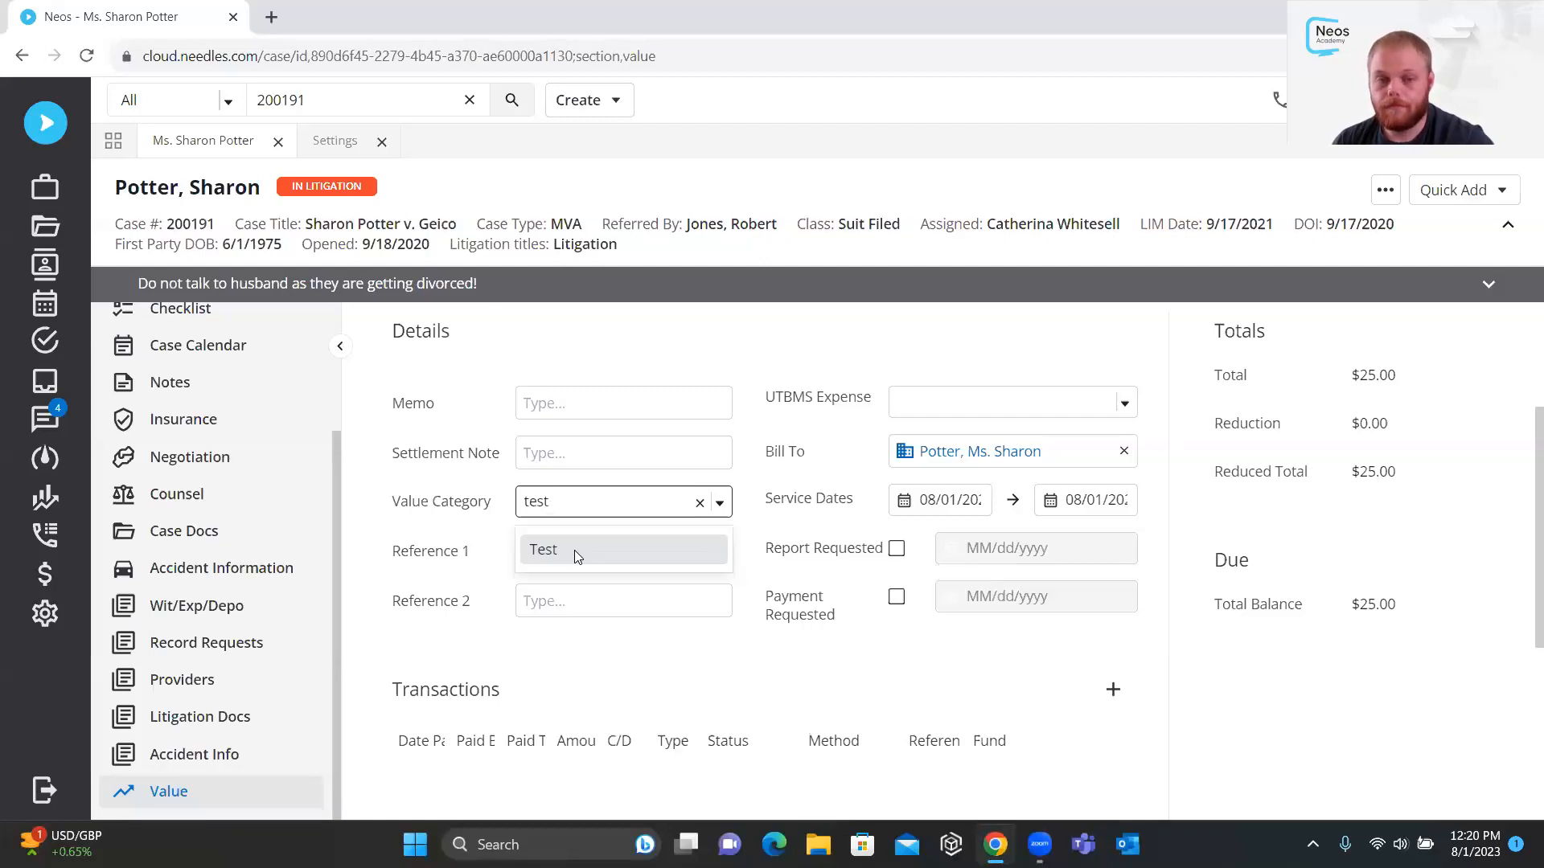
click(700, 503)
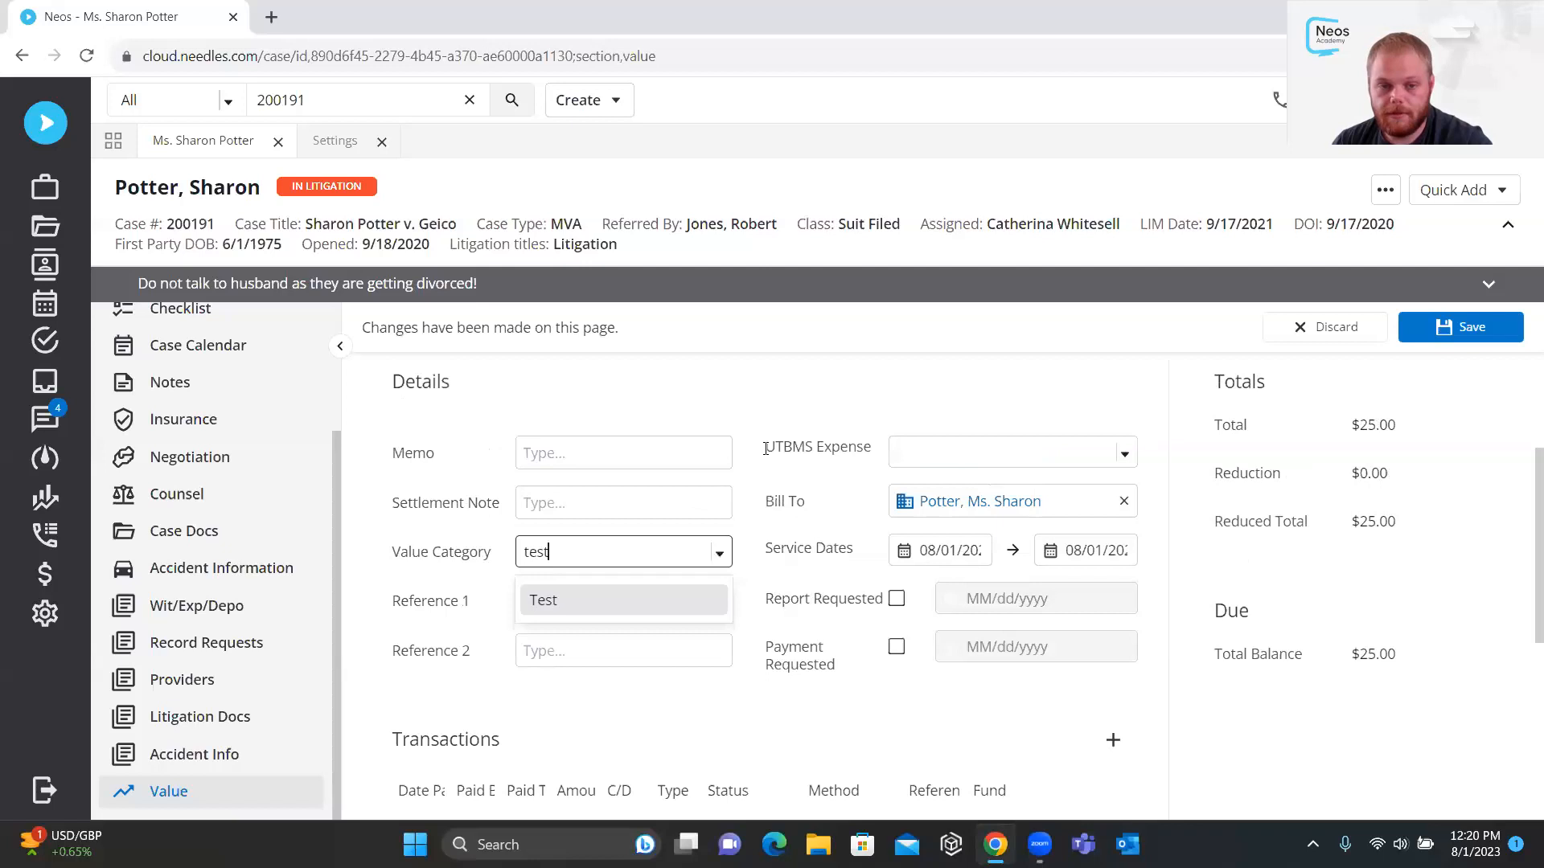
click(1331, 337)
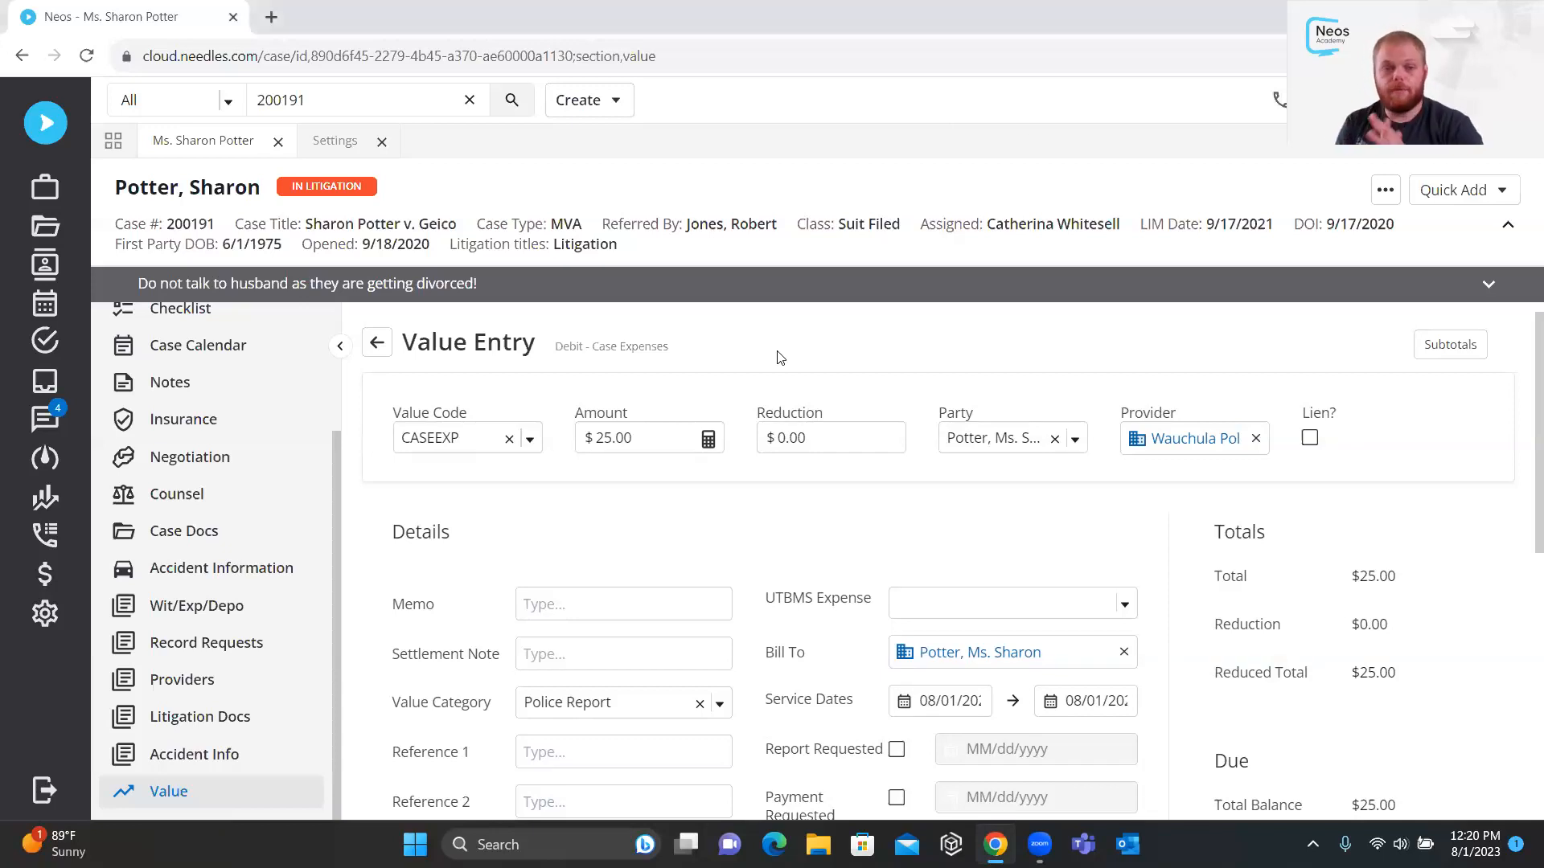
Return to the values list, reopen the Wauchula Police Department entry and locate its UTBMS Expense field
click(376, 343)
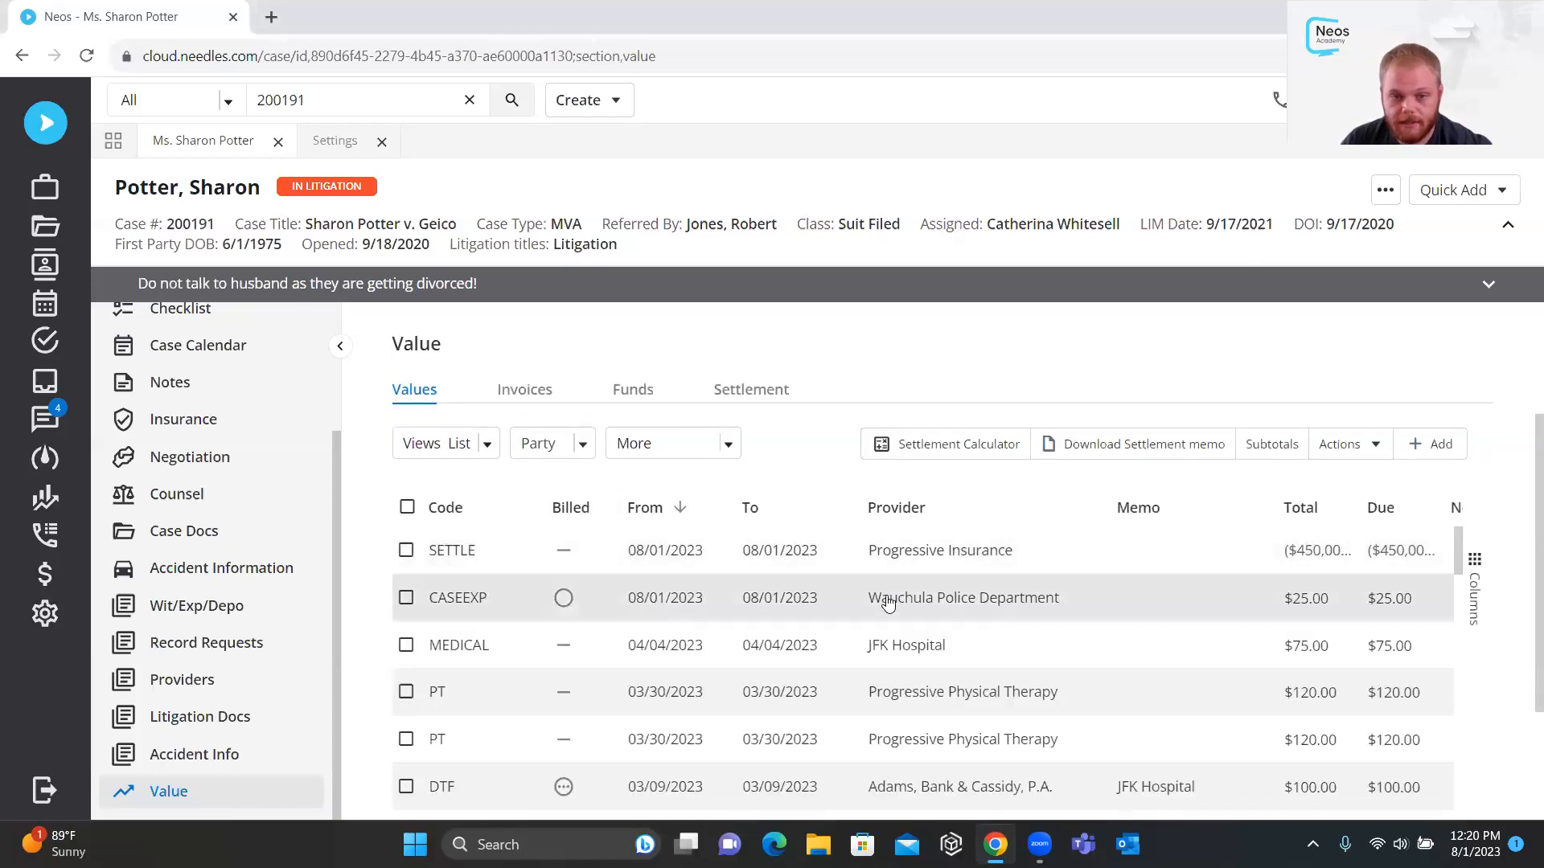
click(911, 603)
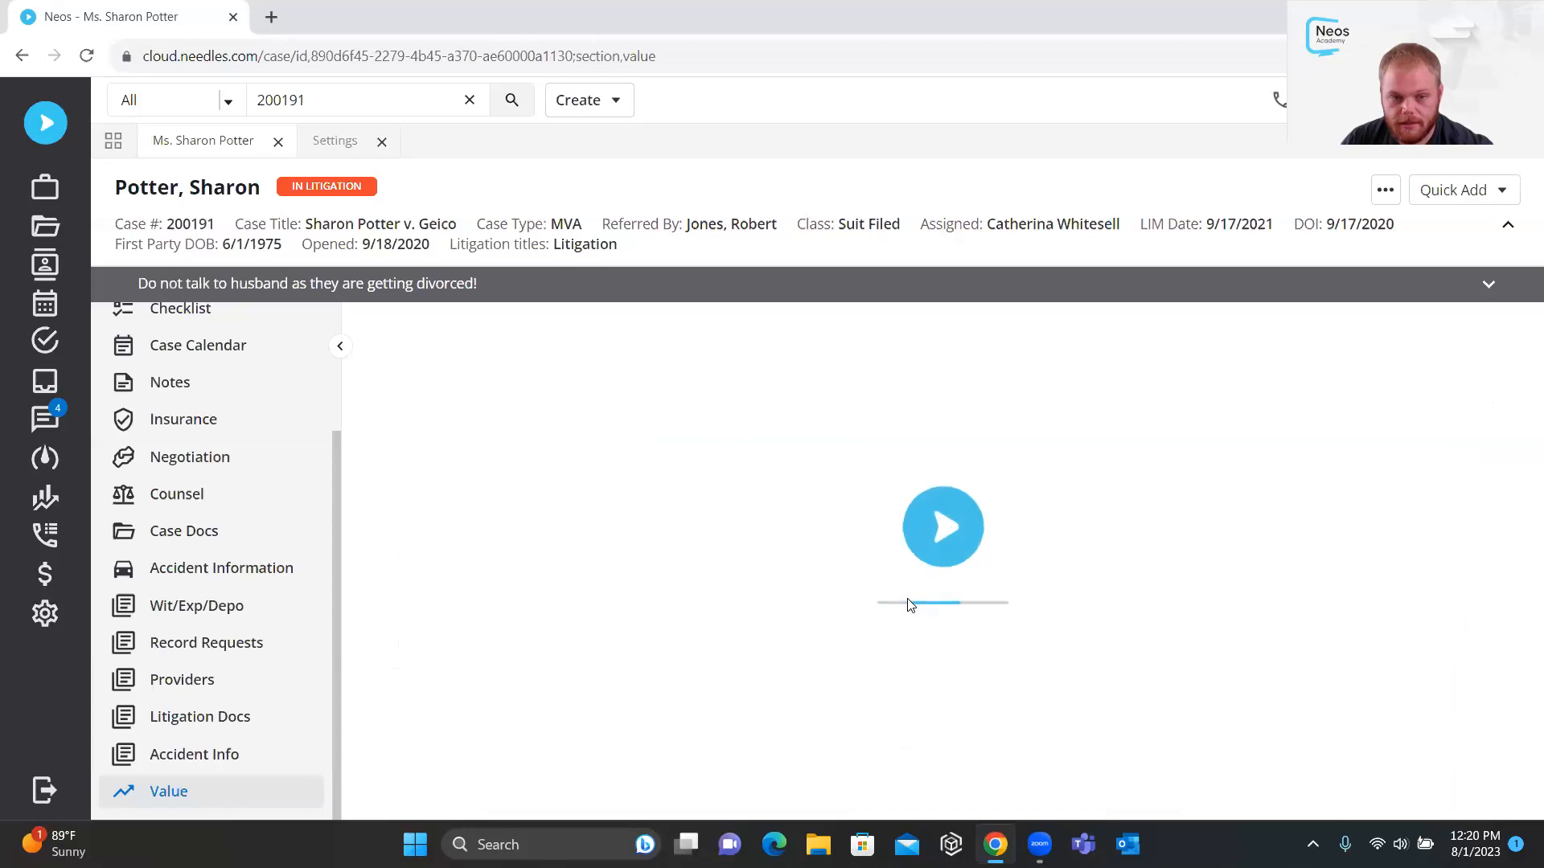
scroll(555, 521, down, 3)
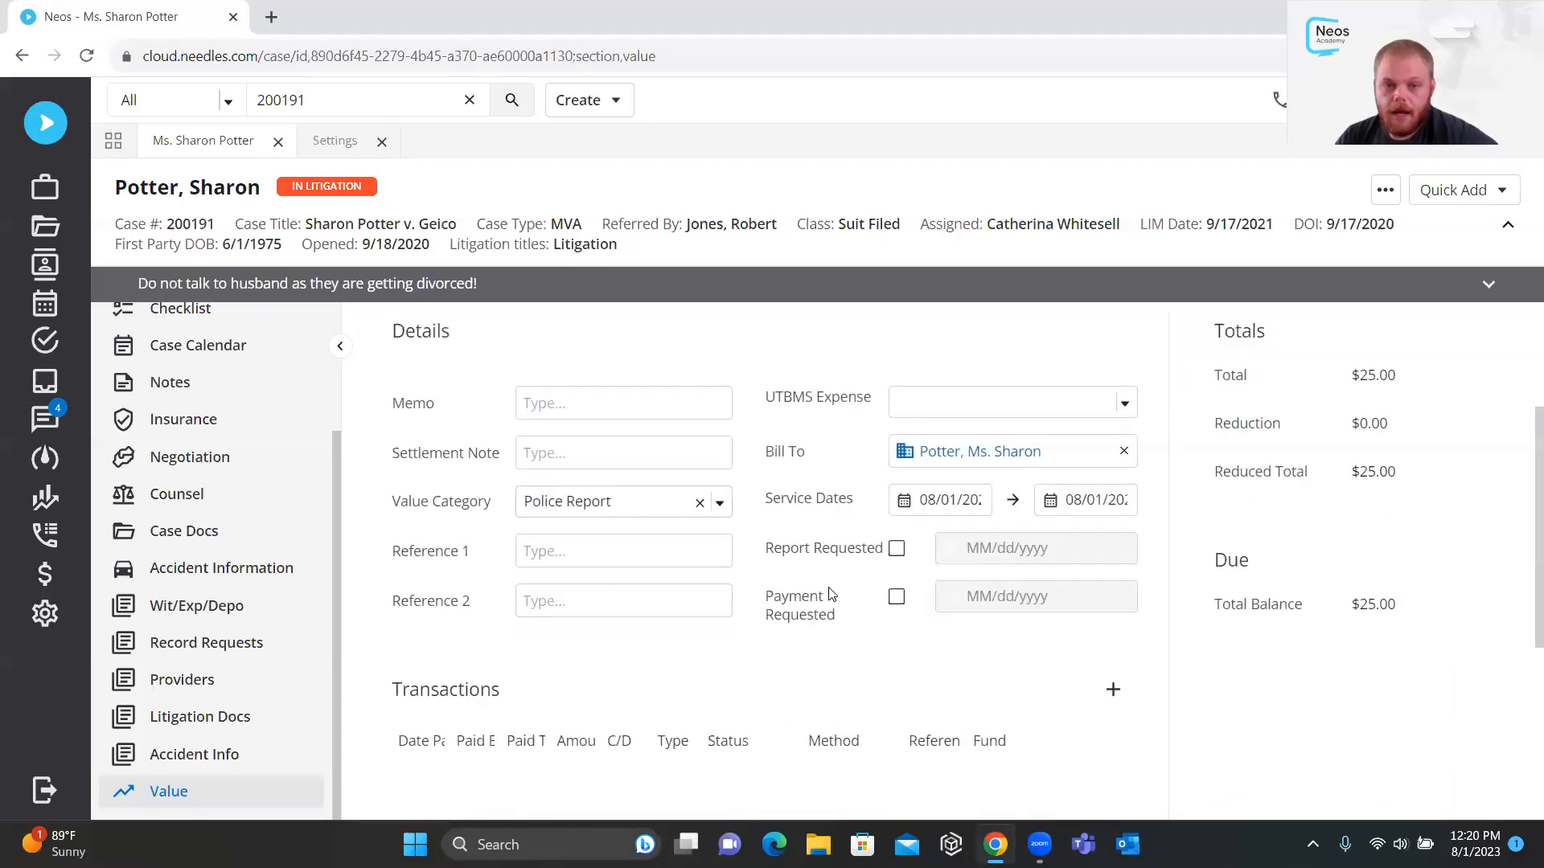
scroll(831, 595, up, 1)
drag(769, 497, 875, 500)
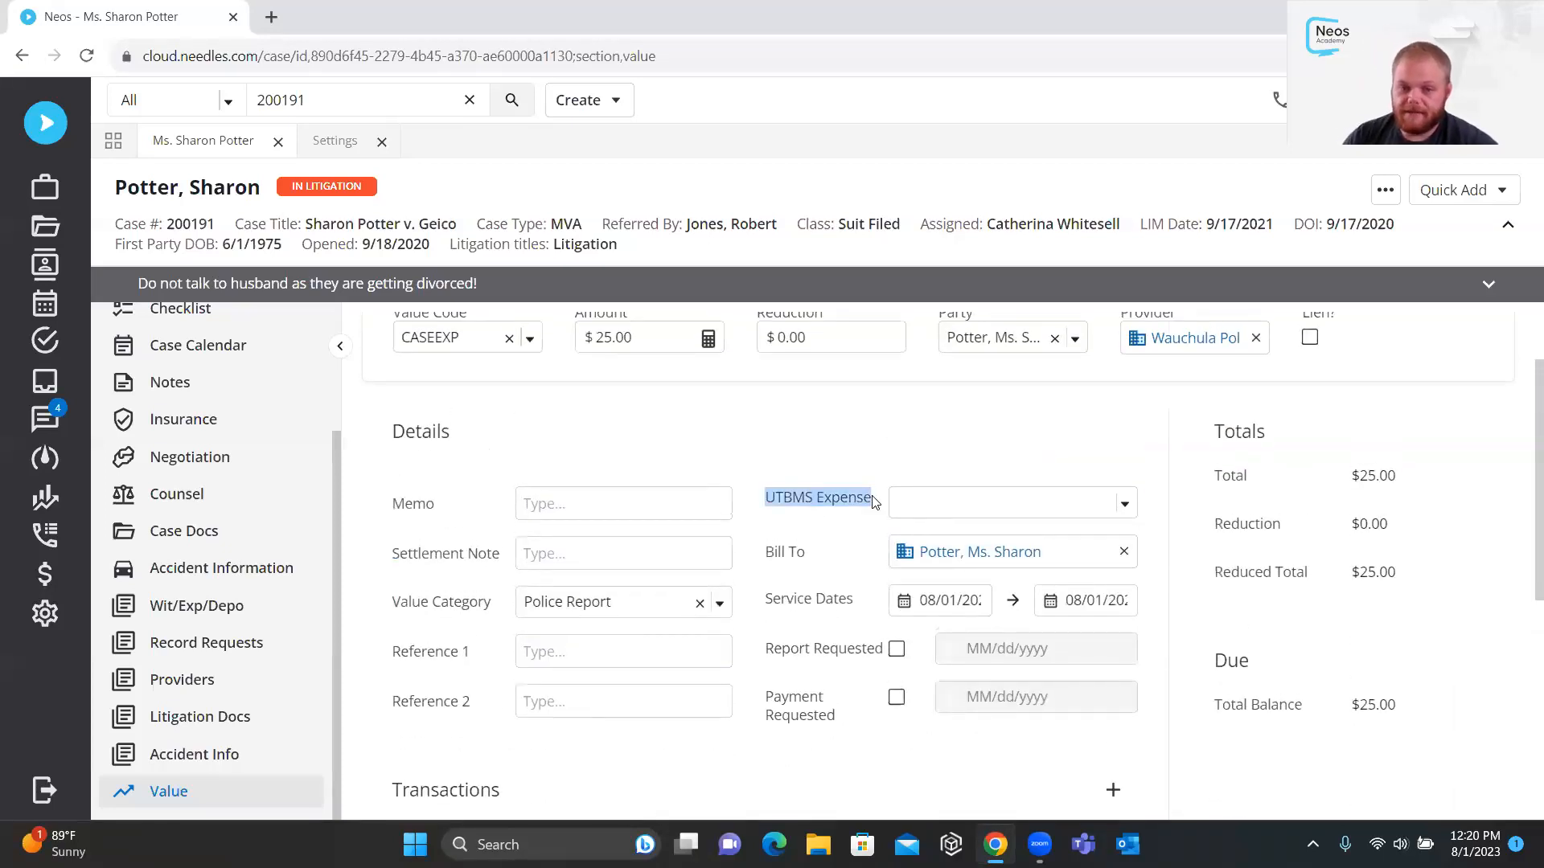
click(784, 501)
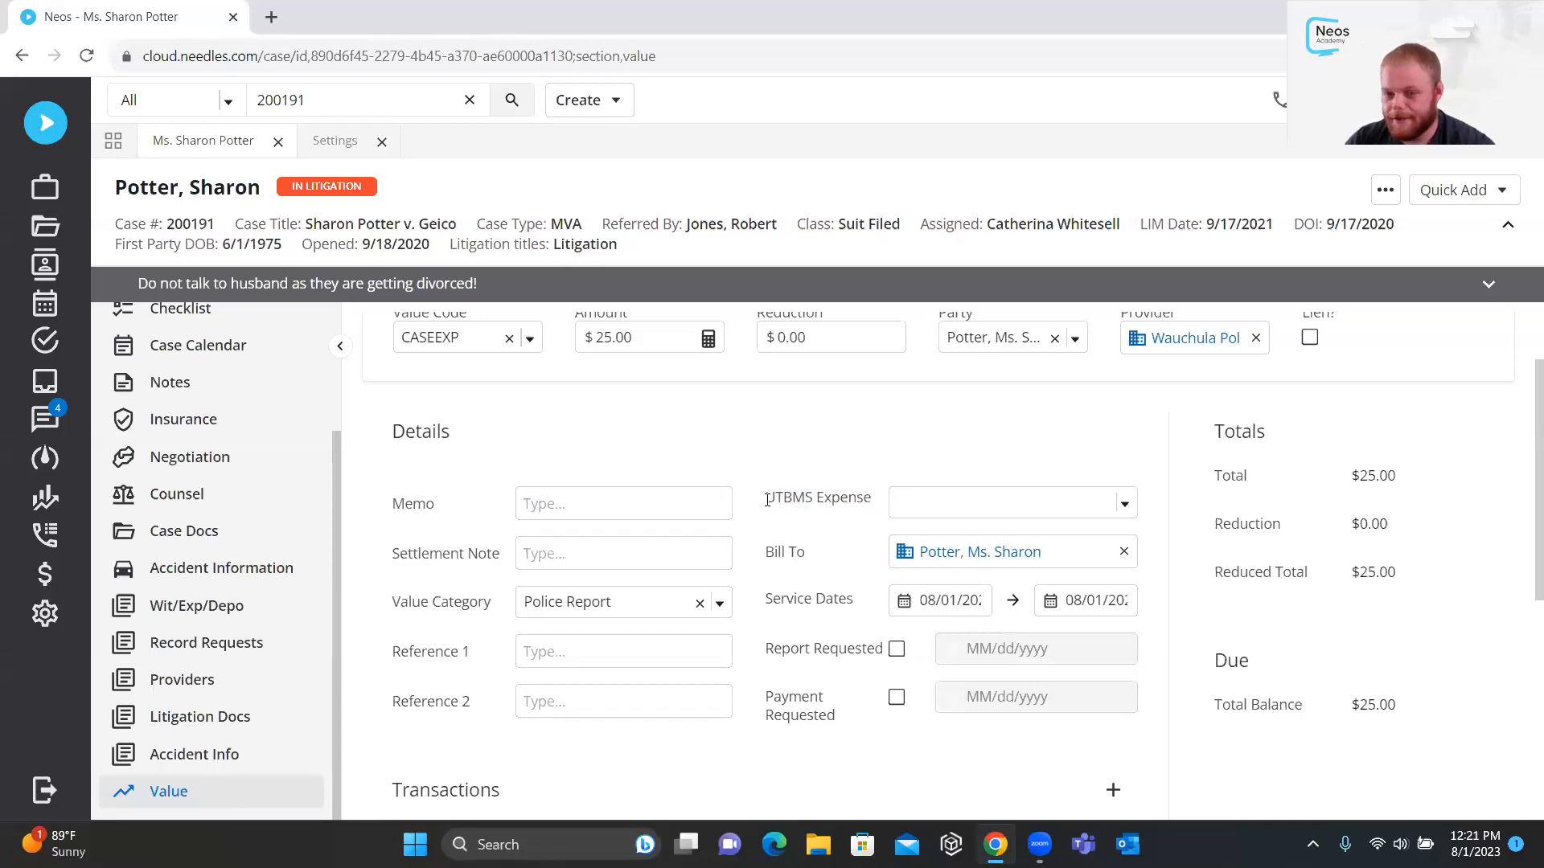
drag(768, 497, 815, 497)
click(815, 496)
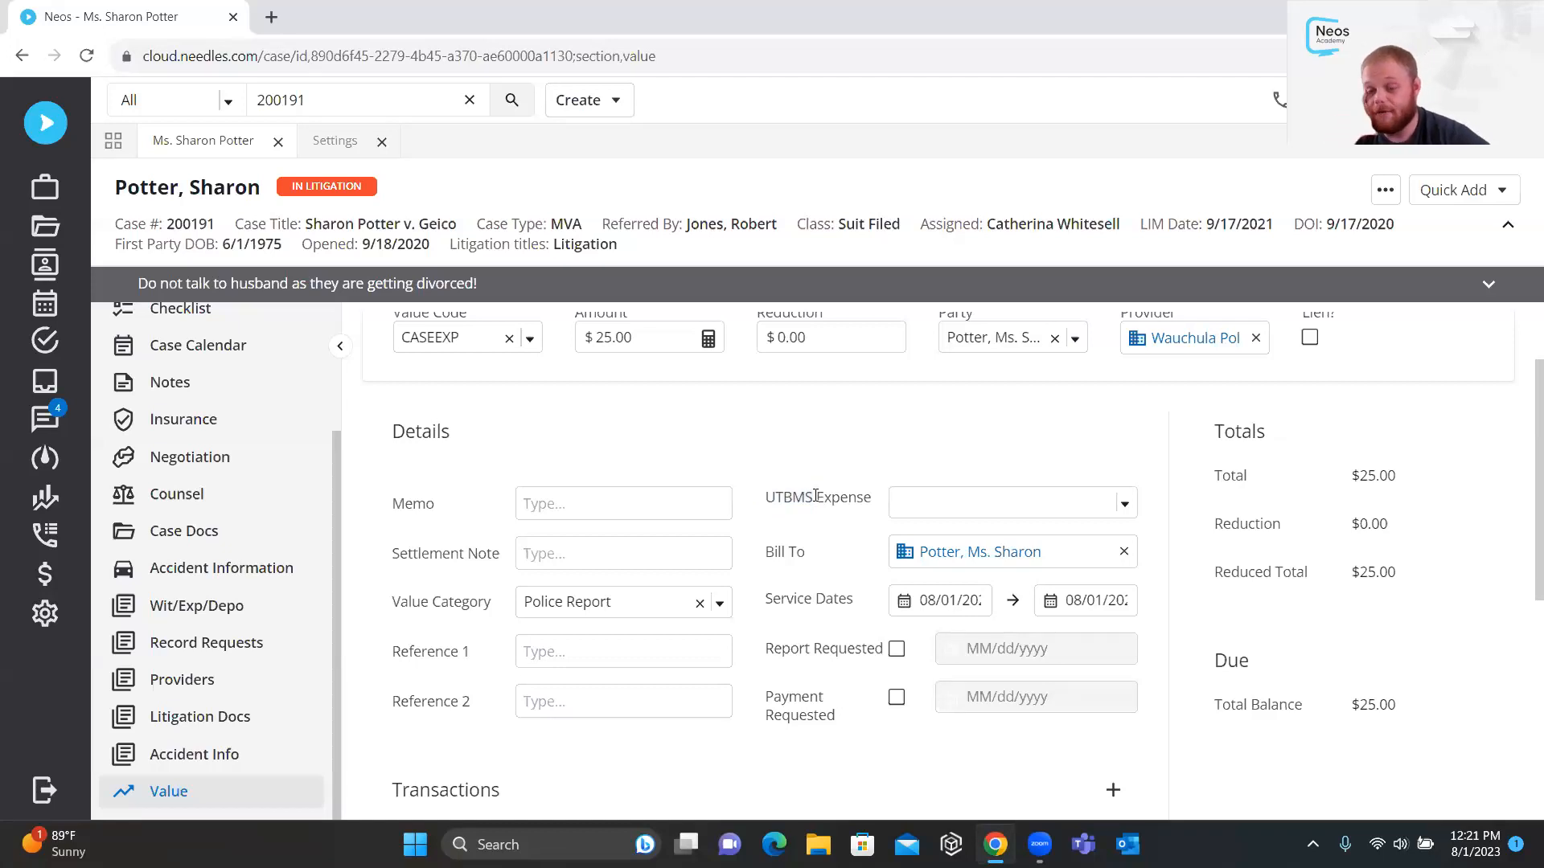
Open the entry's UTBMS Expense choices and browse the list of X codes
click(903, 503)
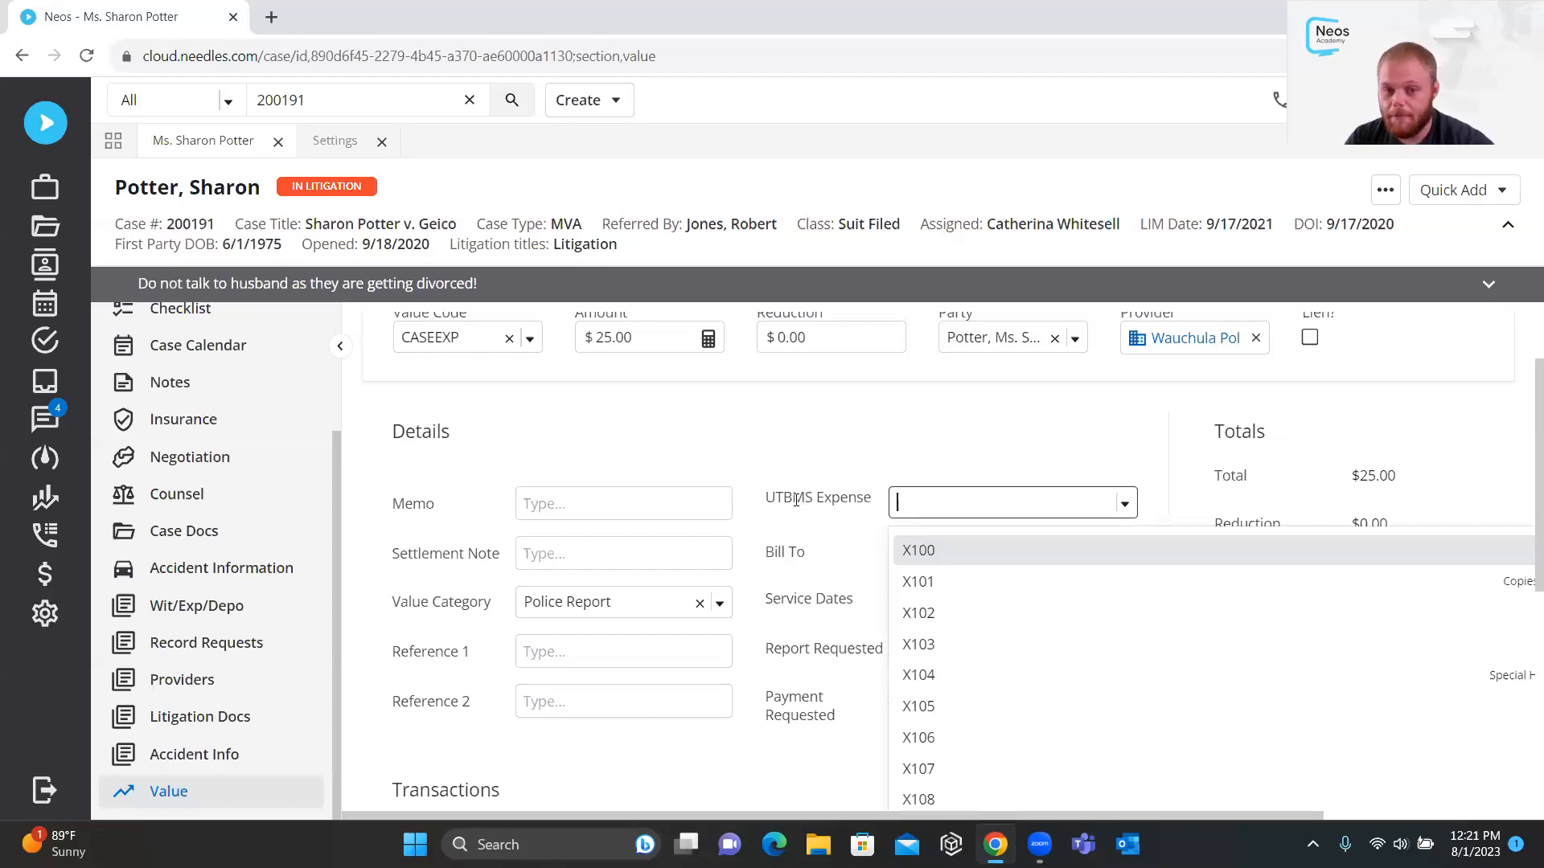
click(772, 502)
drag(814, 500, 769, 498)
click(945, 505)
scroll(1034, 581, down, 1)
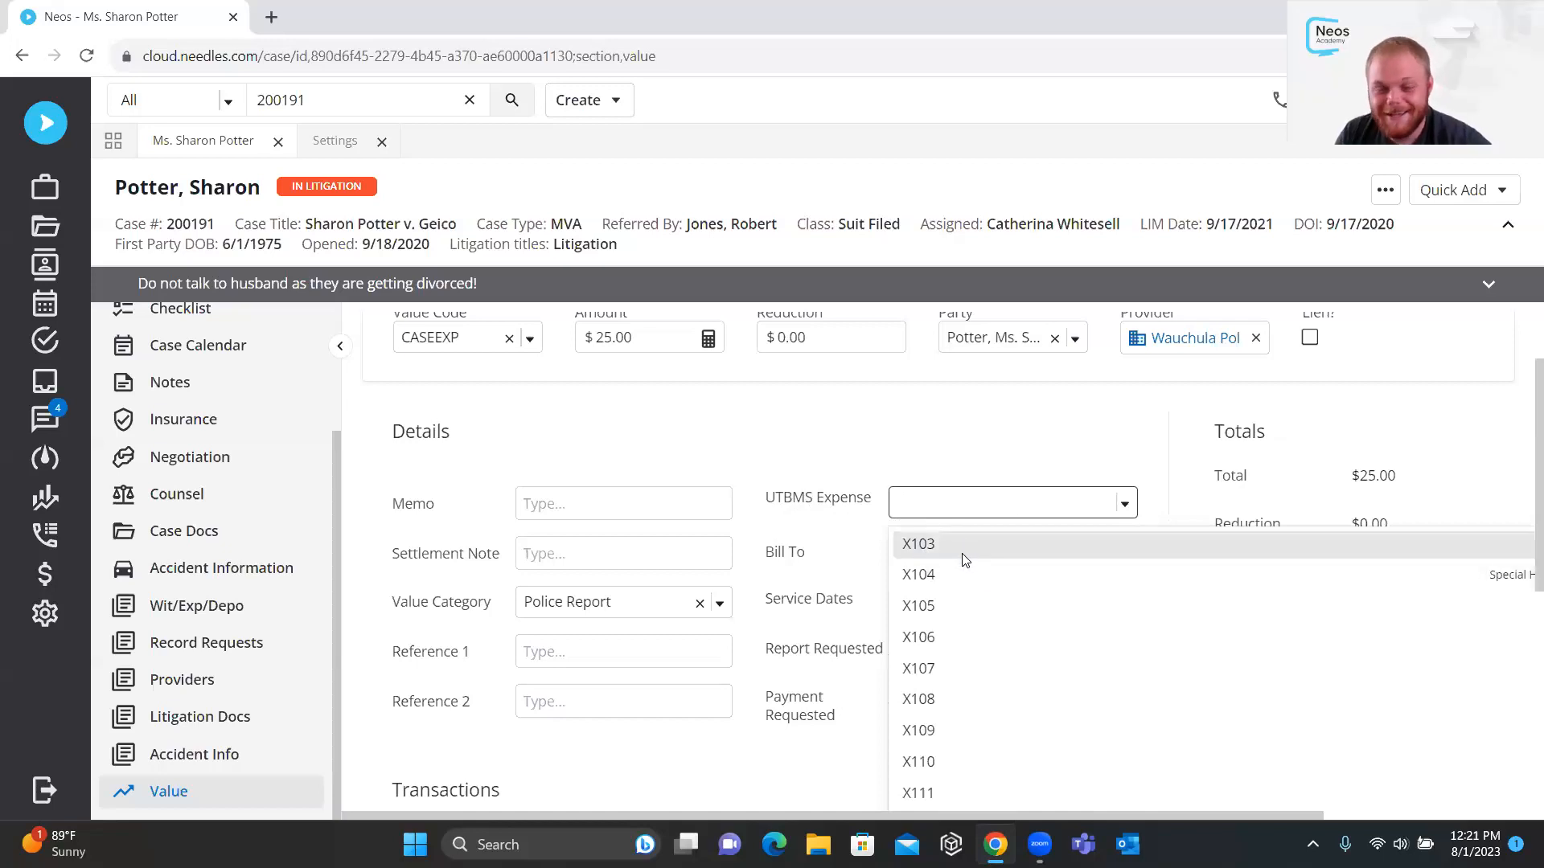
scroll(960, 563, down, 2)
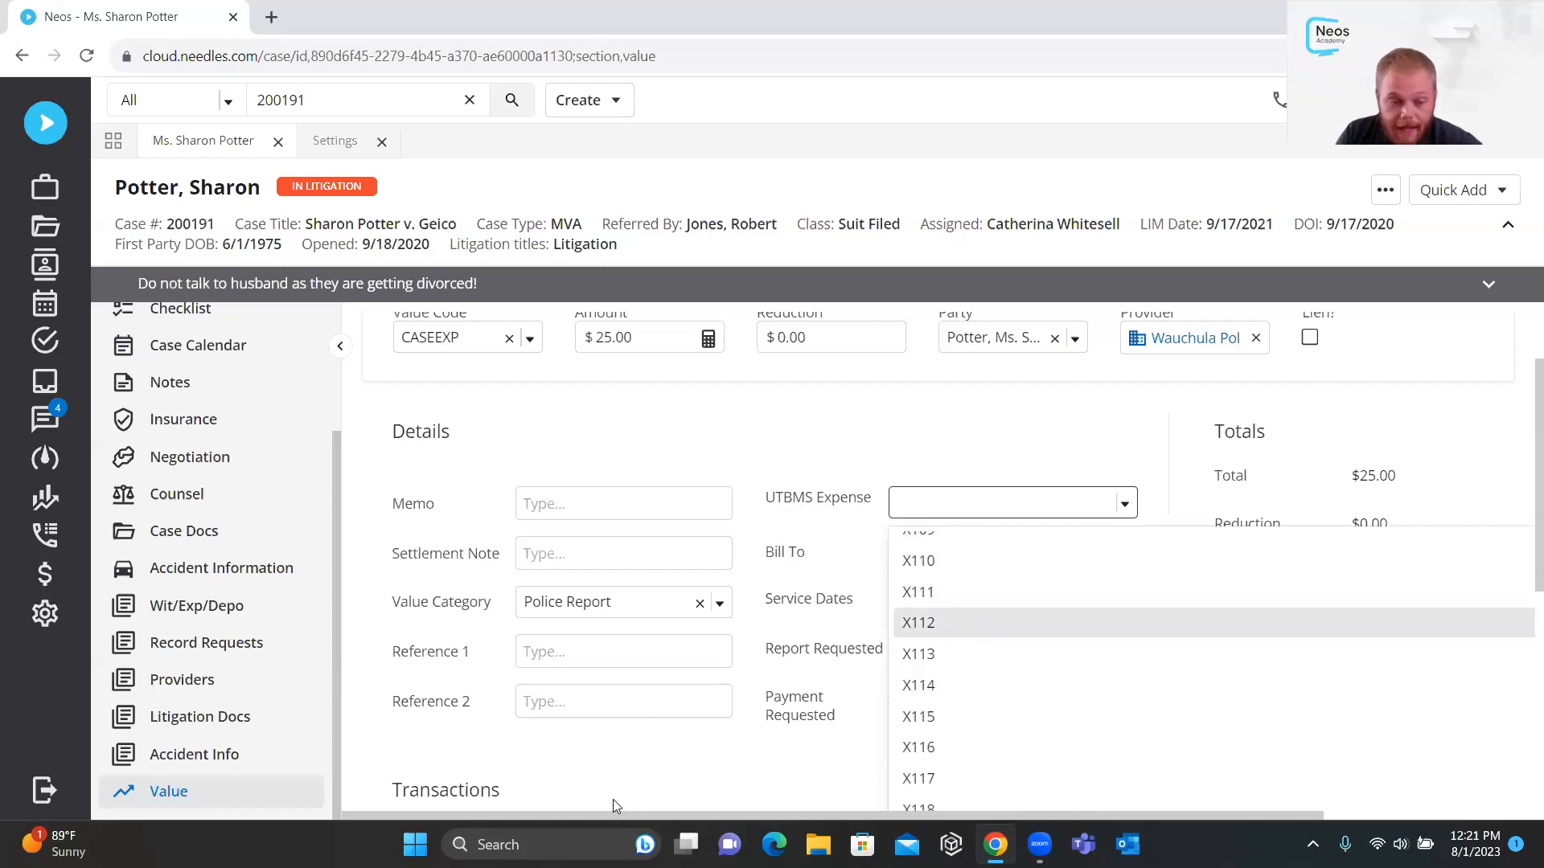
Bring the descriptions beside the UTBMS Expense codes into view in the maximized window and read through them
drag(577, 816, 599, 825)
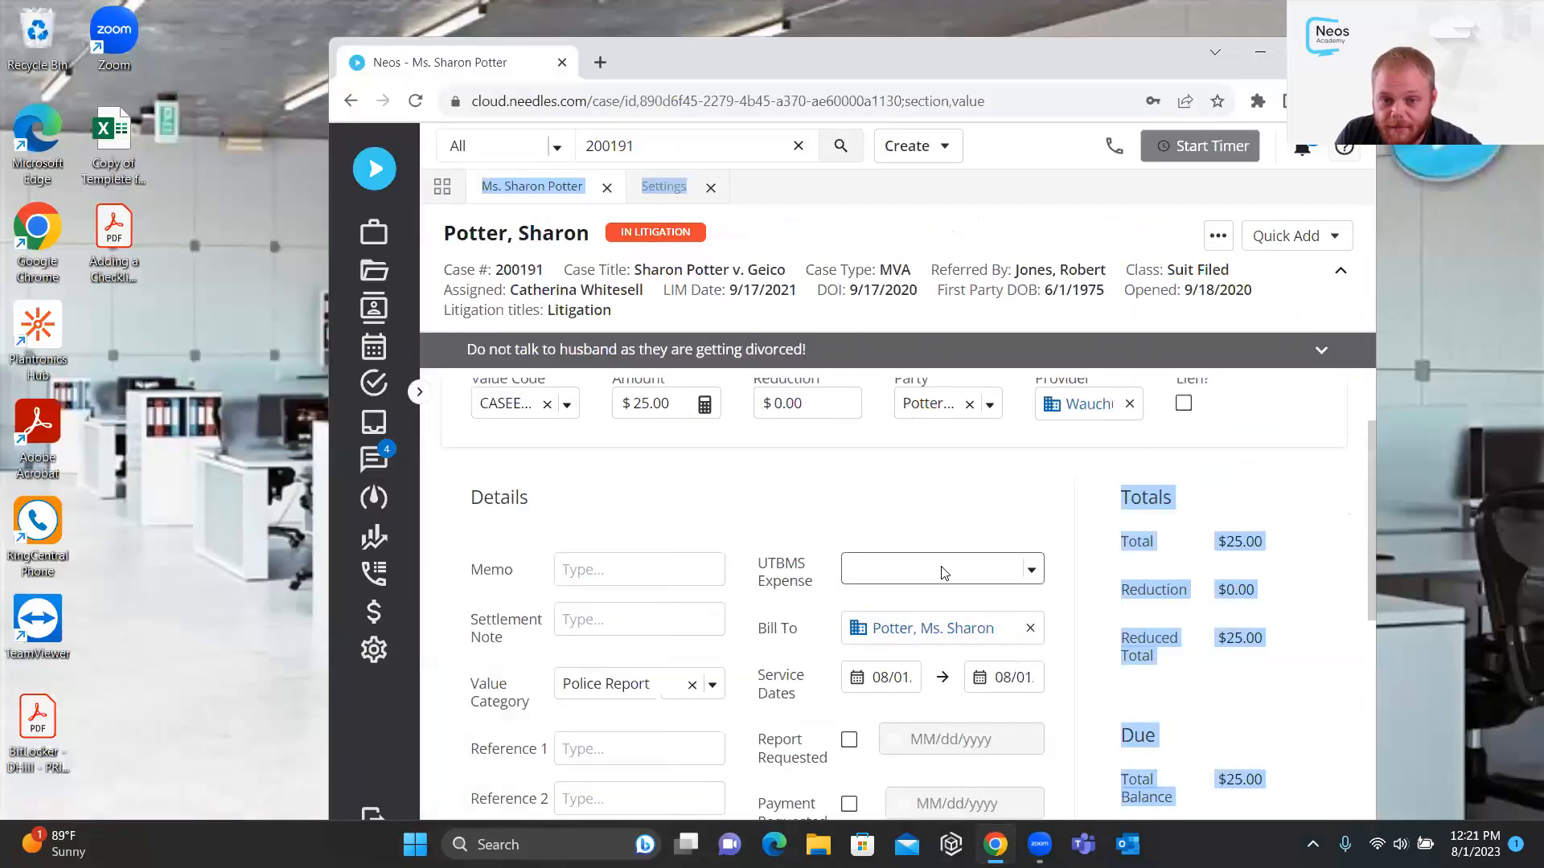
click(943, 567)
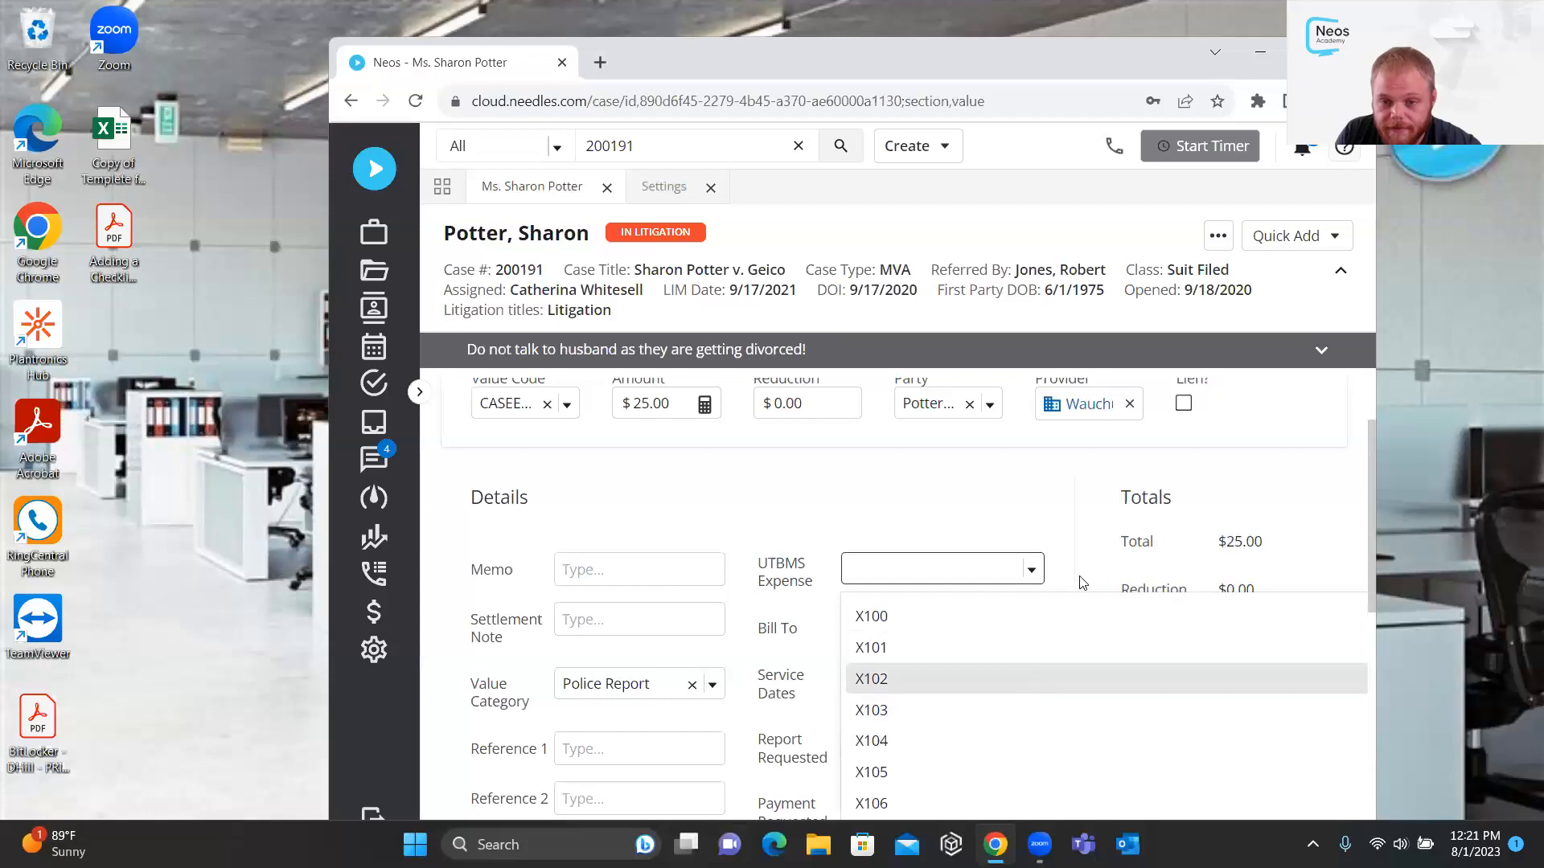
scroll(1082, 581, up, 2)
click(1306, 52)
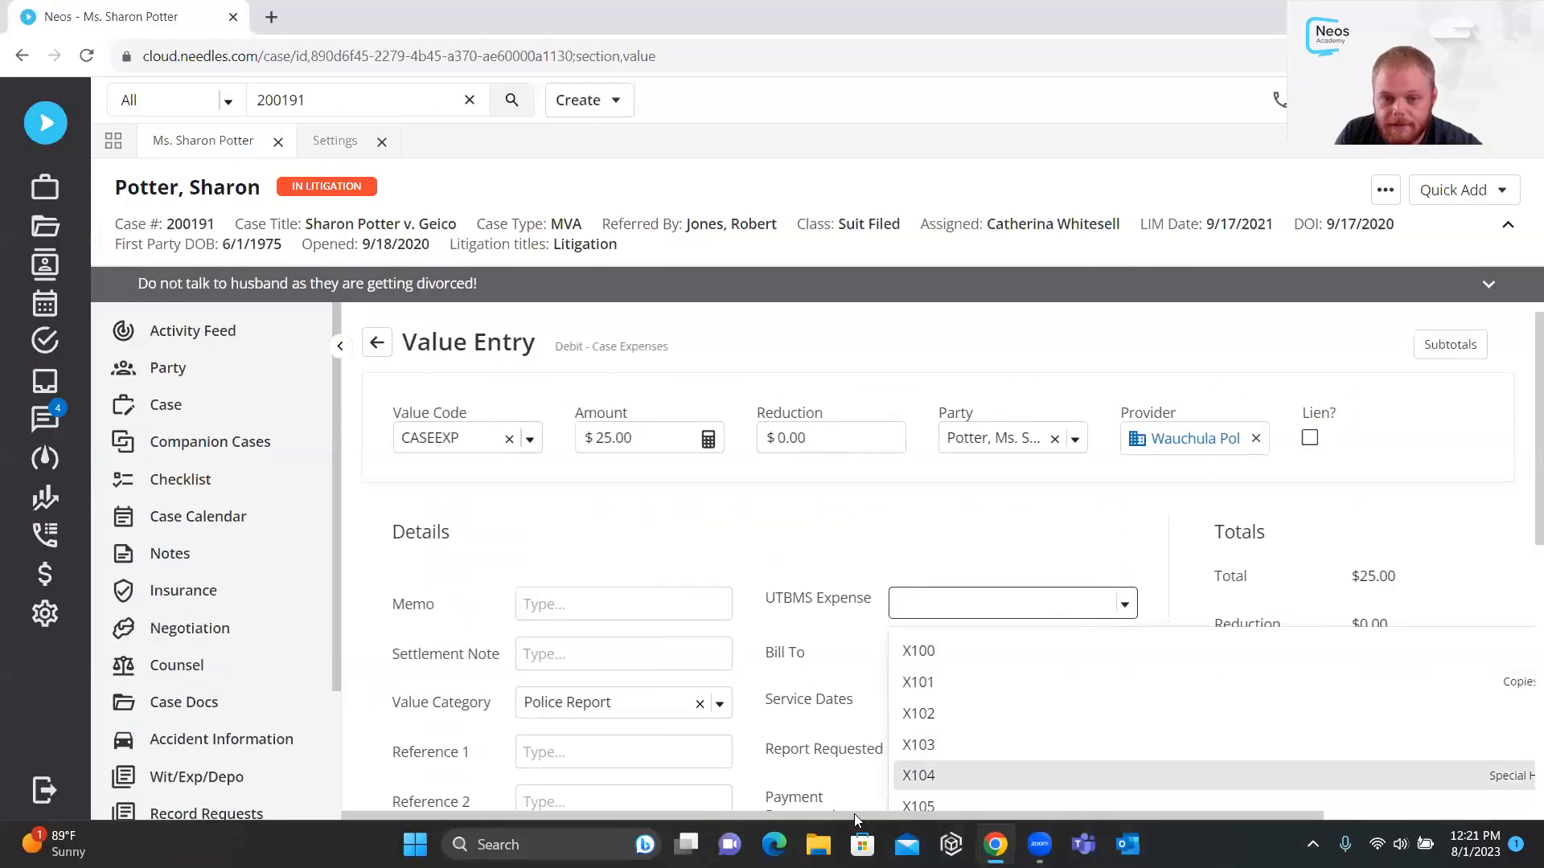
drag(860, 813, 1010, 815)
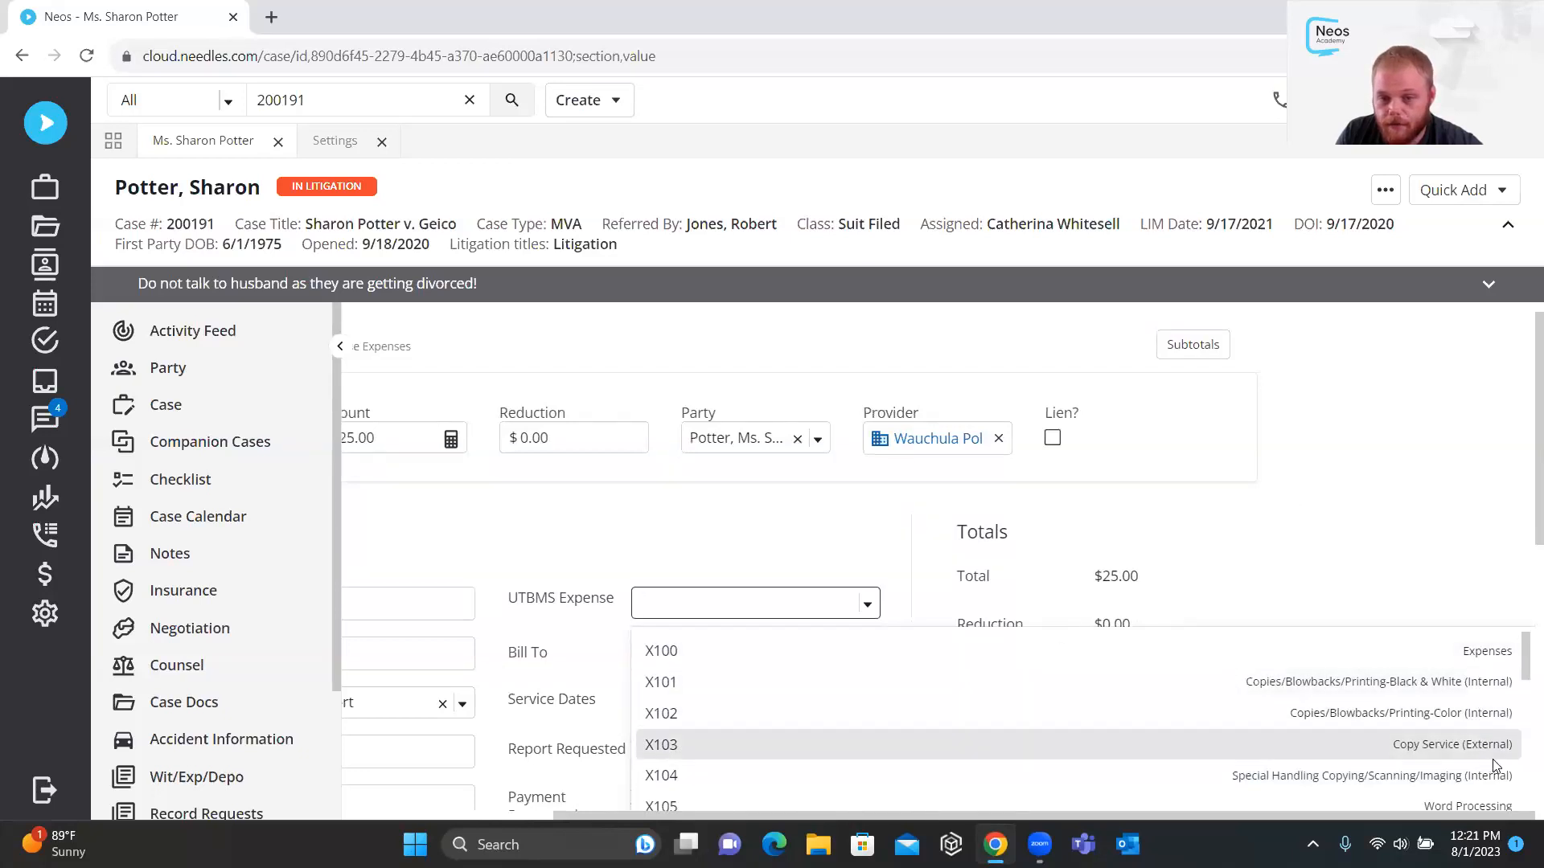
scroll(1482, 762, down, 1)
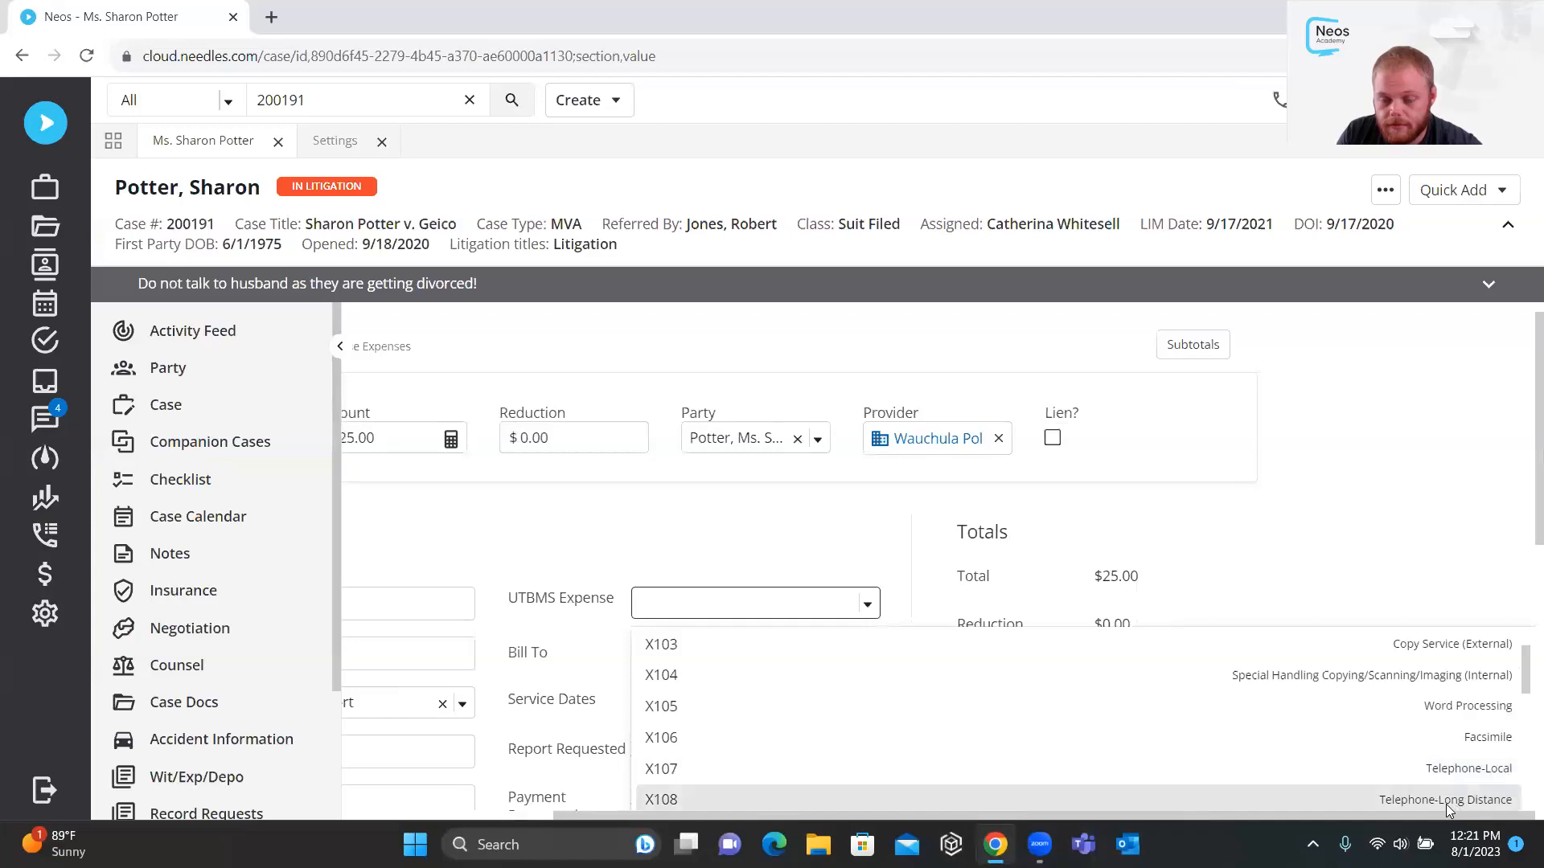
scroll(1447, 795, down, 1)
scroll(1447, 796, down, 1)
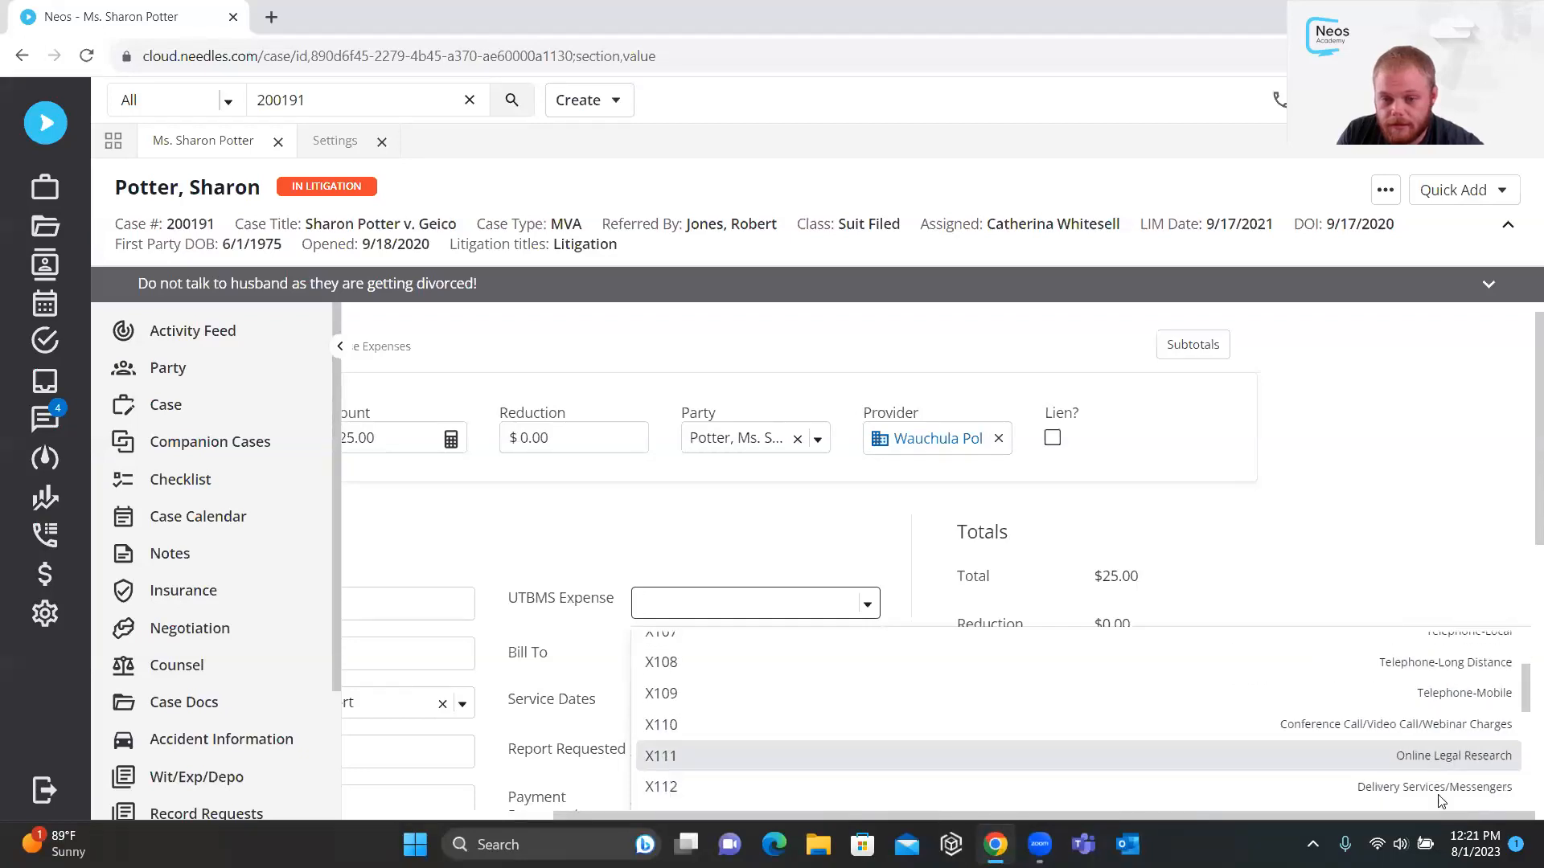
scroll(1448, 784, down, 1)
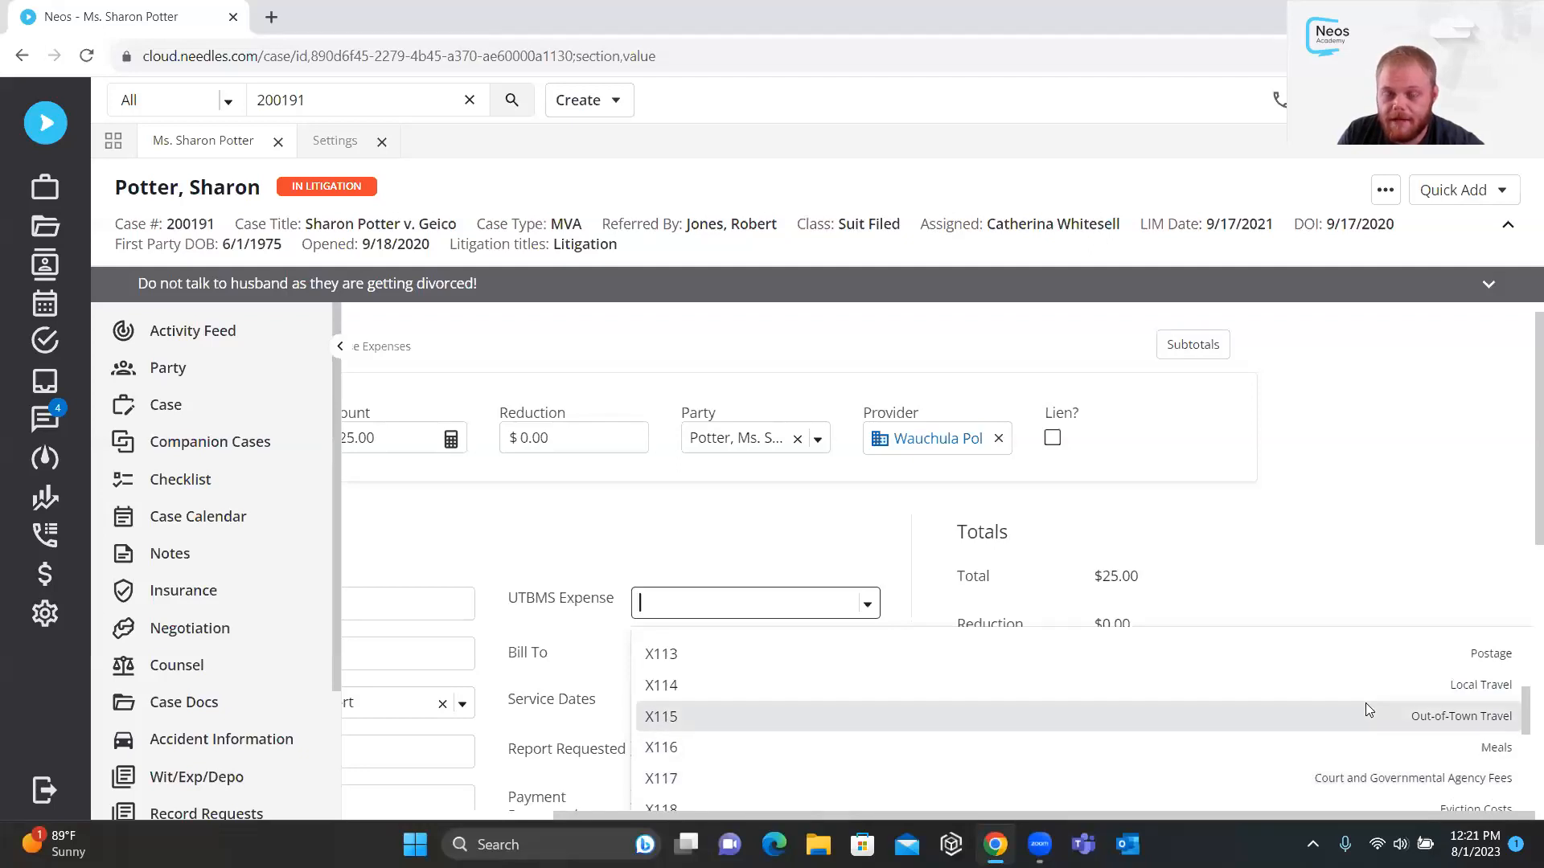
Look through the Mini Directories list in Settings for a UTBMS expense directory and go back to the Settings overview
click(323, 148)
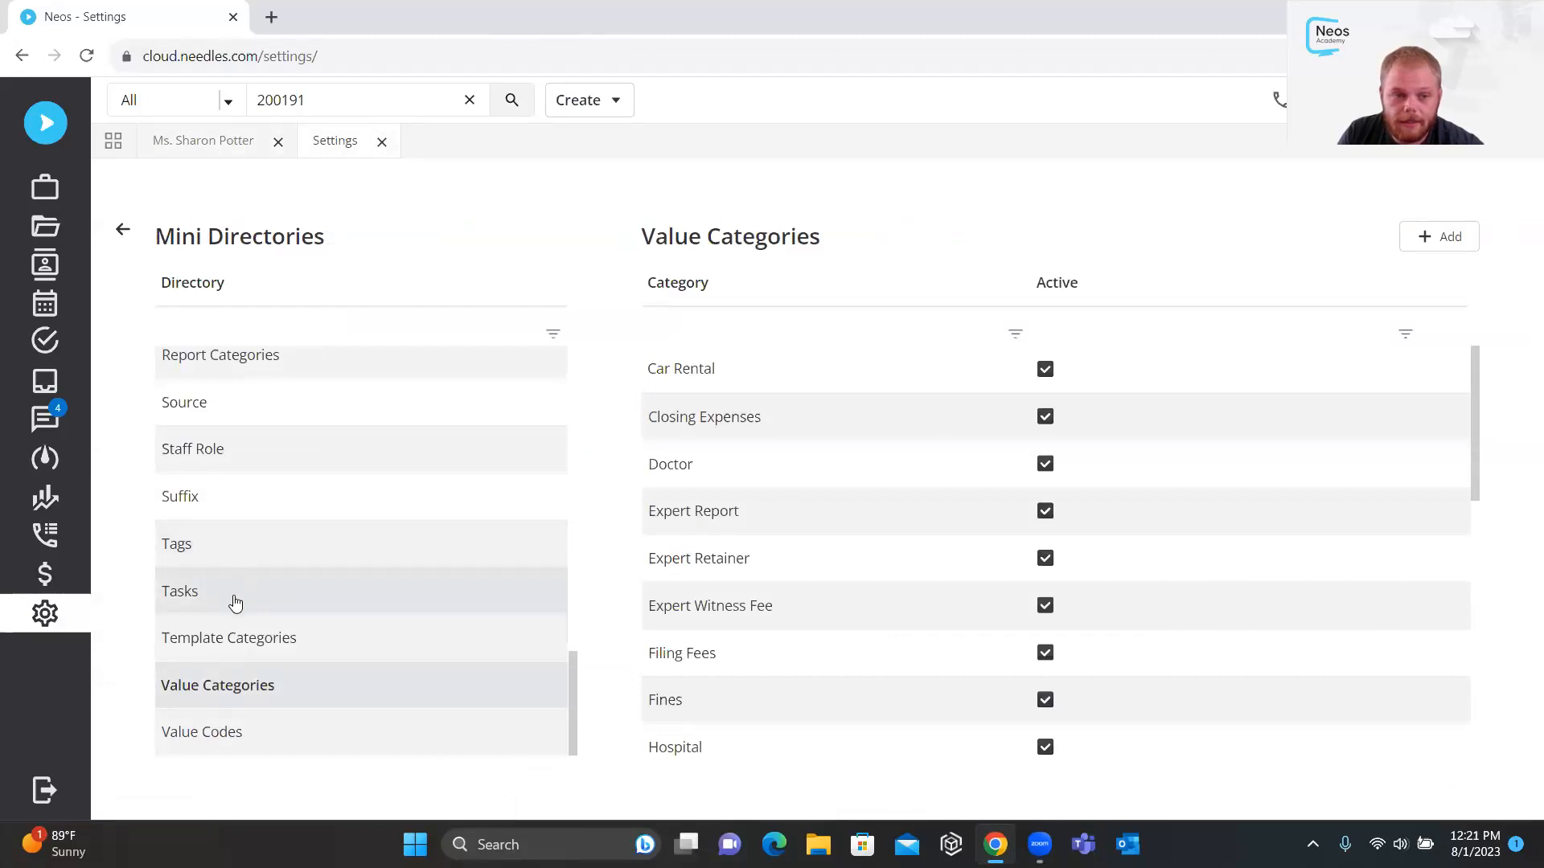
scroll(224, 614, up, 1)
scroll(224, 614, up, 7)
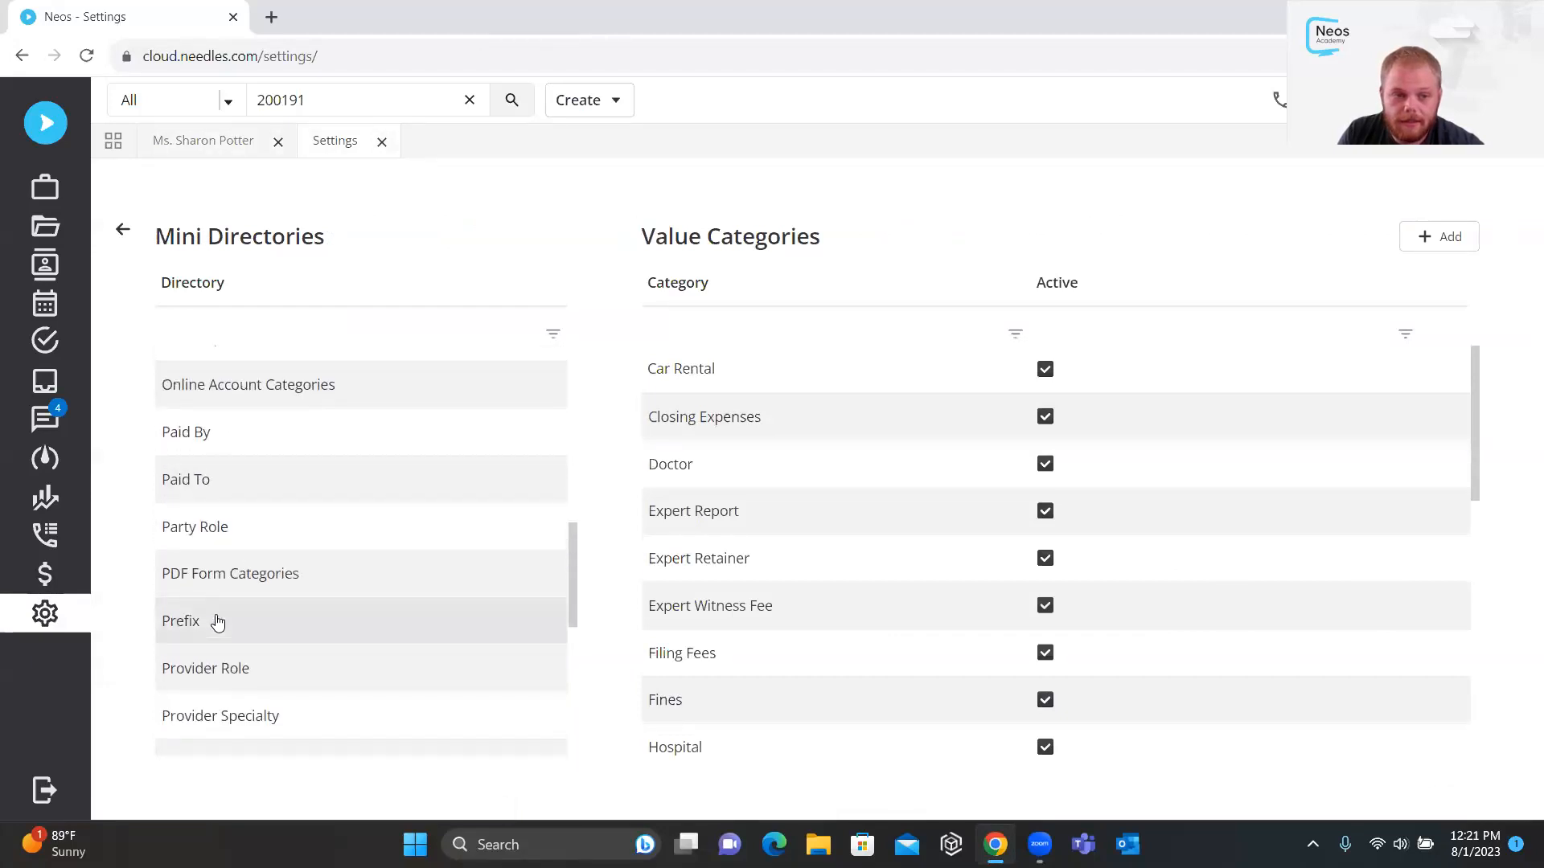
scroll(217, 623, up, 4)
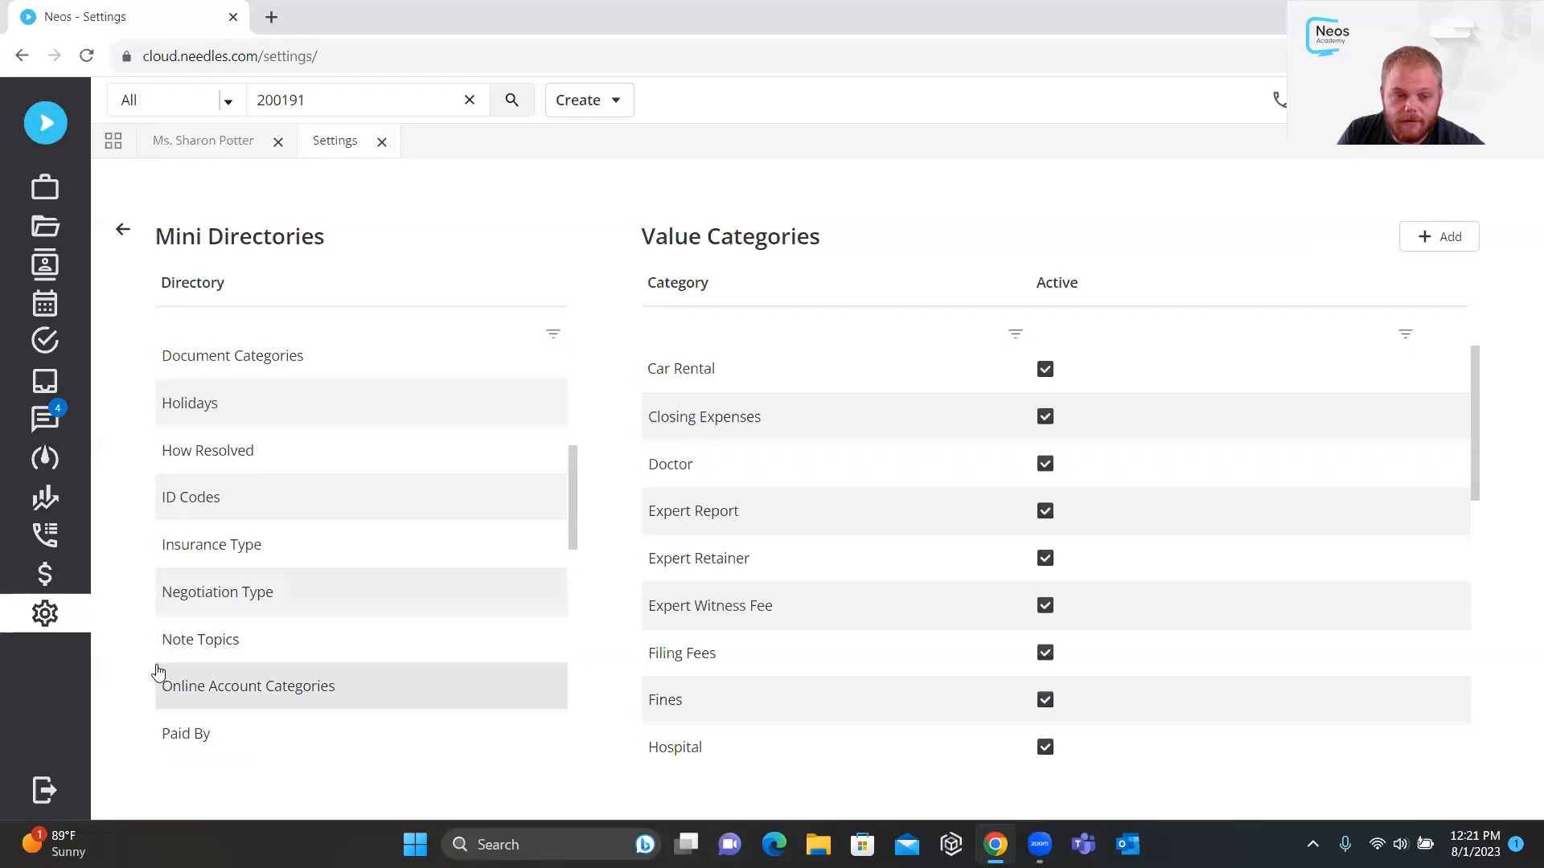
scroll(201, 599, up, 8)
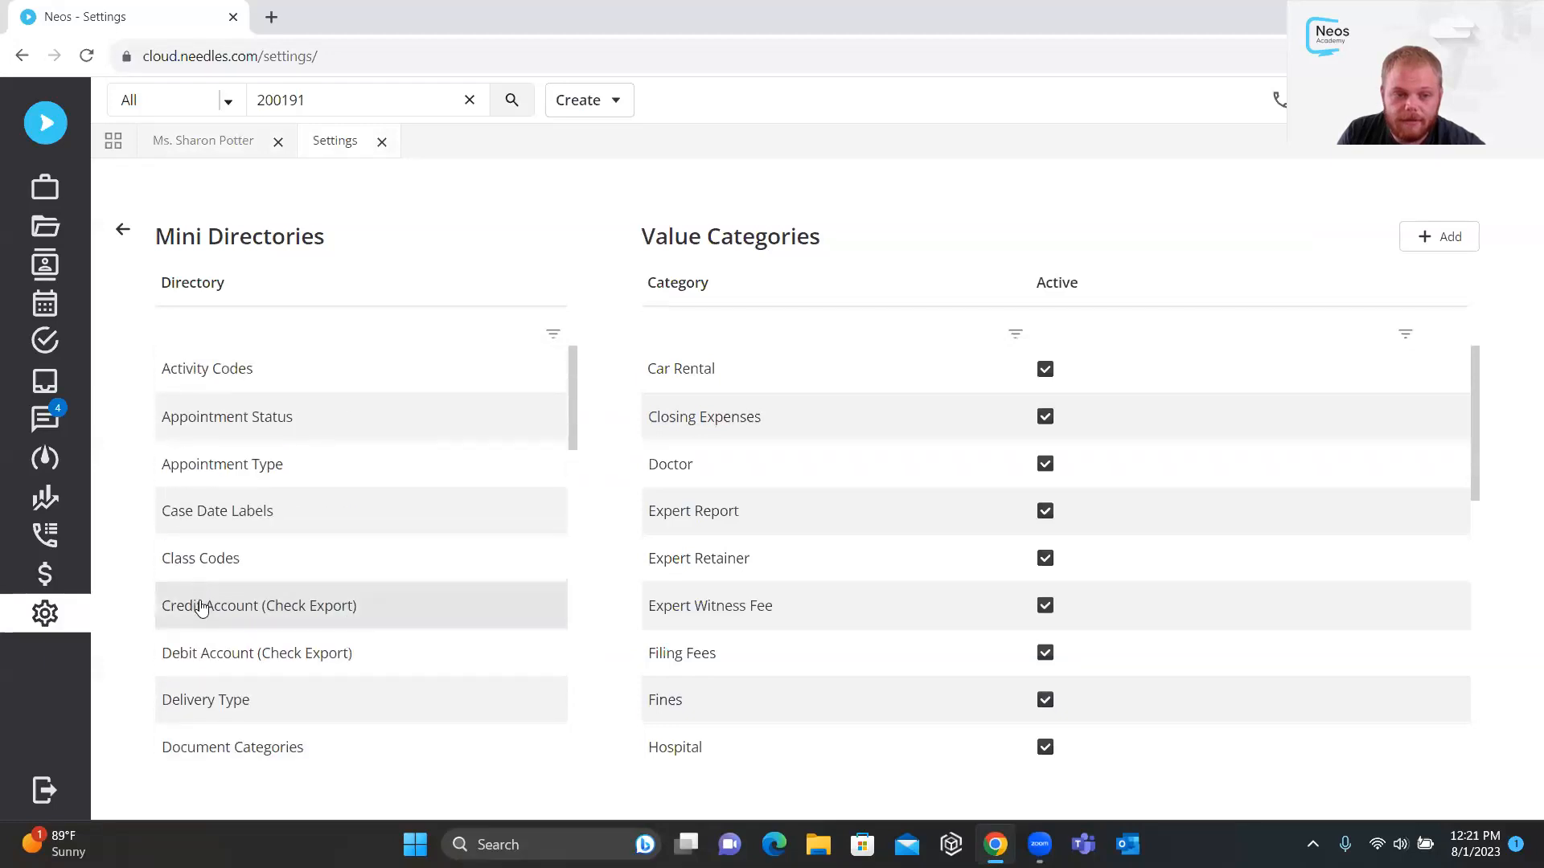
click(122, 230)
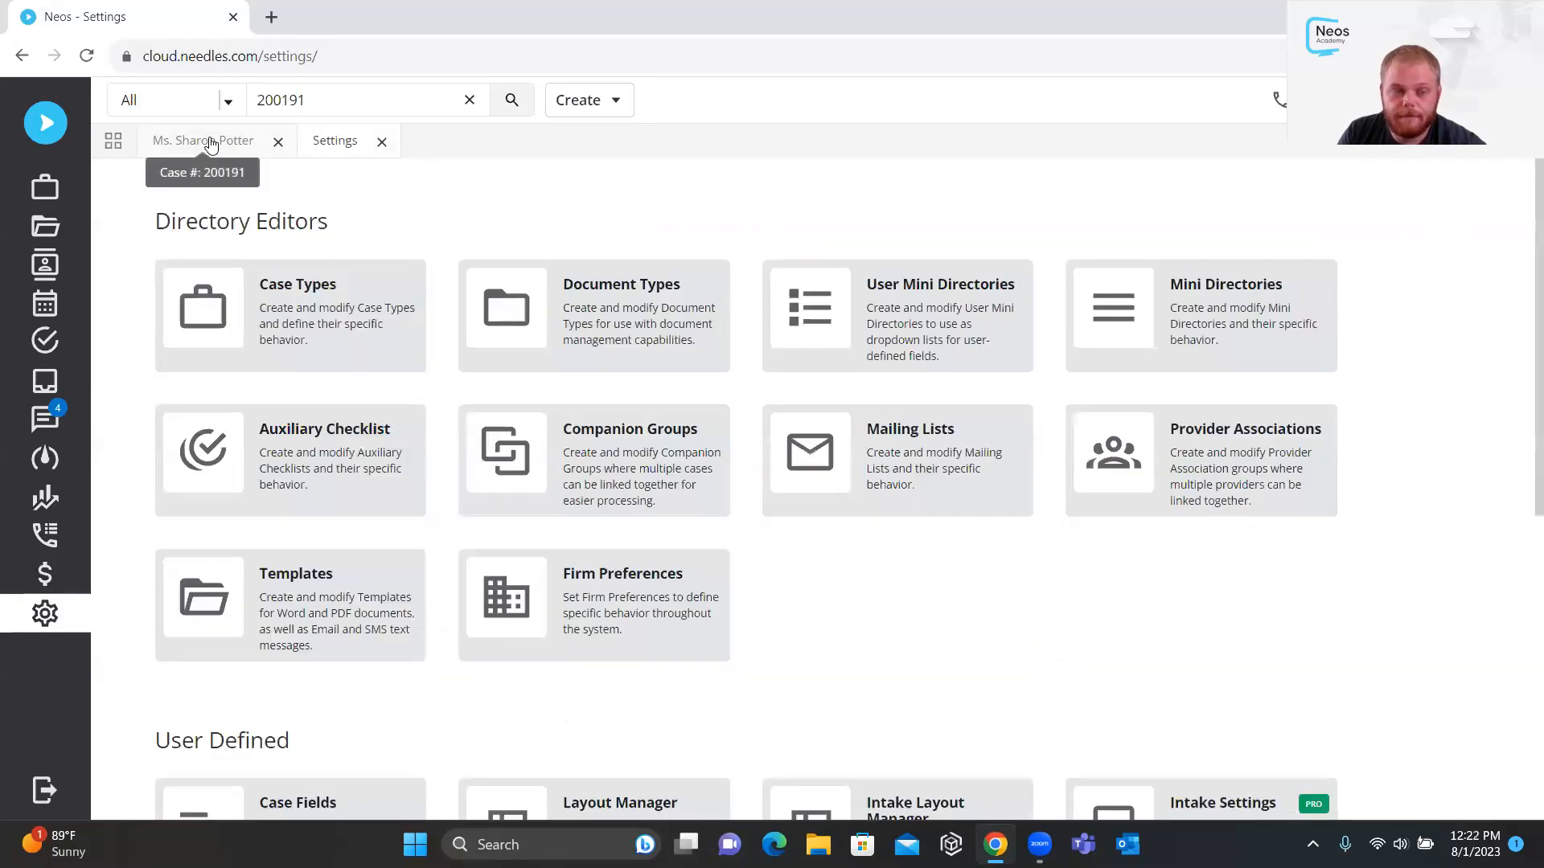
Return to the case's value entry, check the UTBMS Expense code descriptions again and close the list without choosing one
click(197, 142)
click(1007, 612)
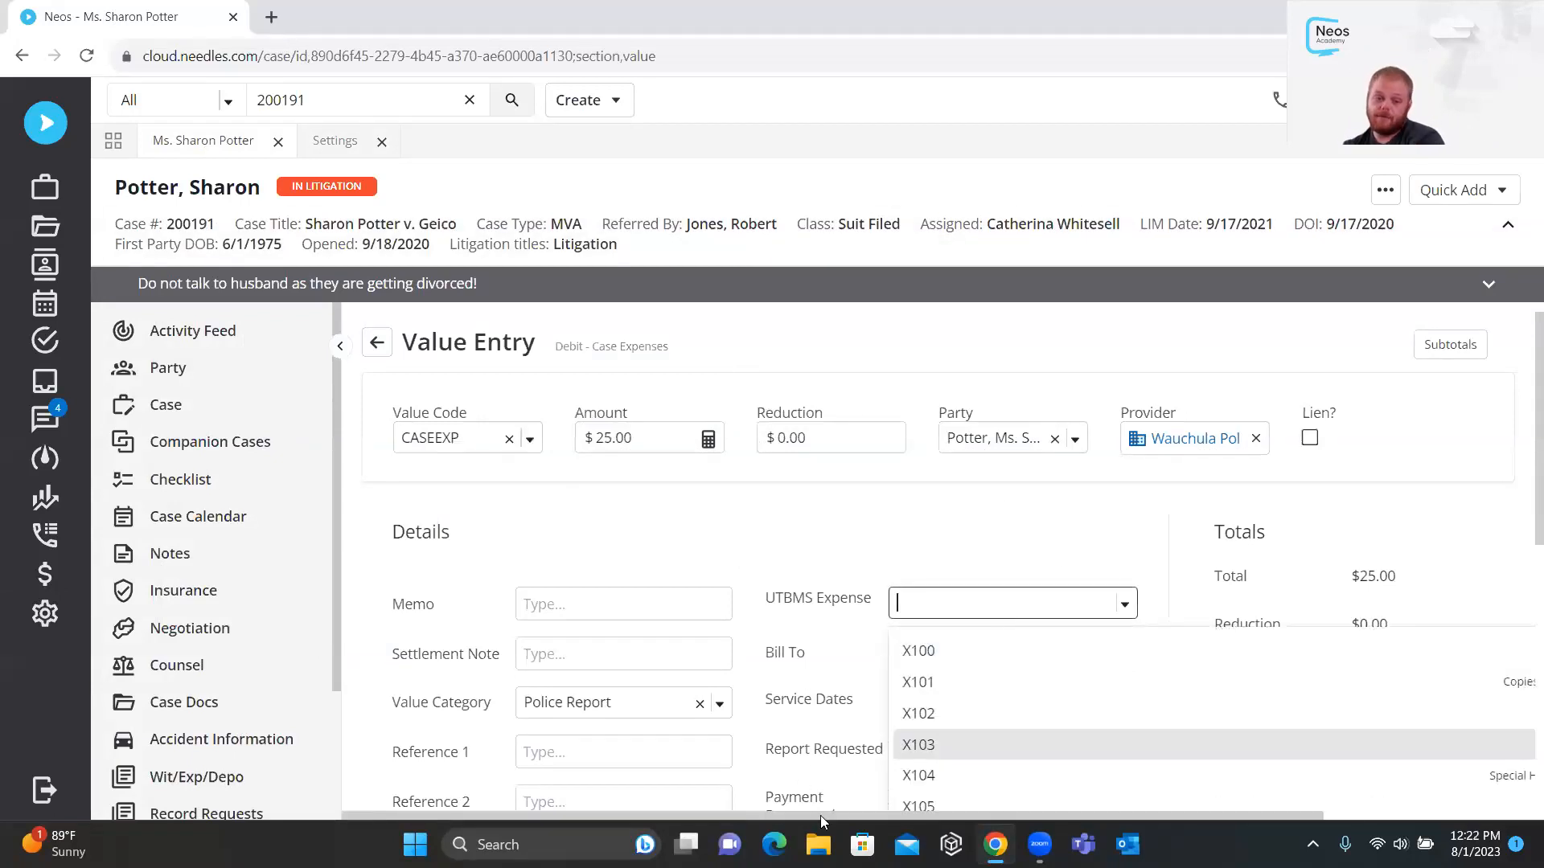
drag(820, 815, 995, 817)
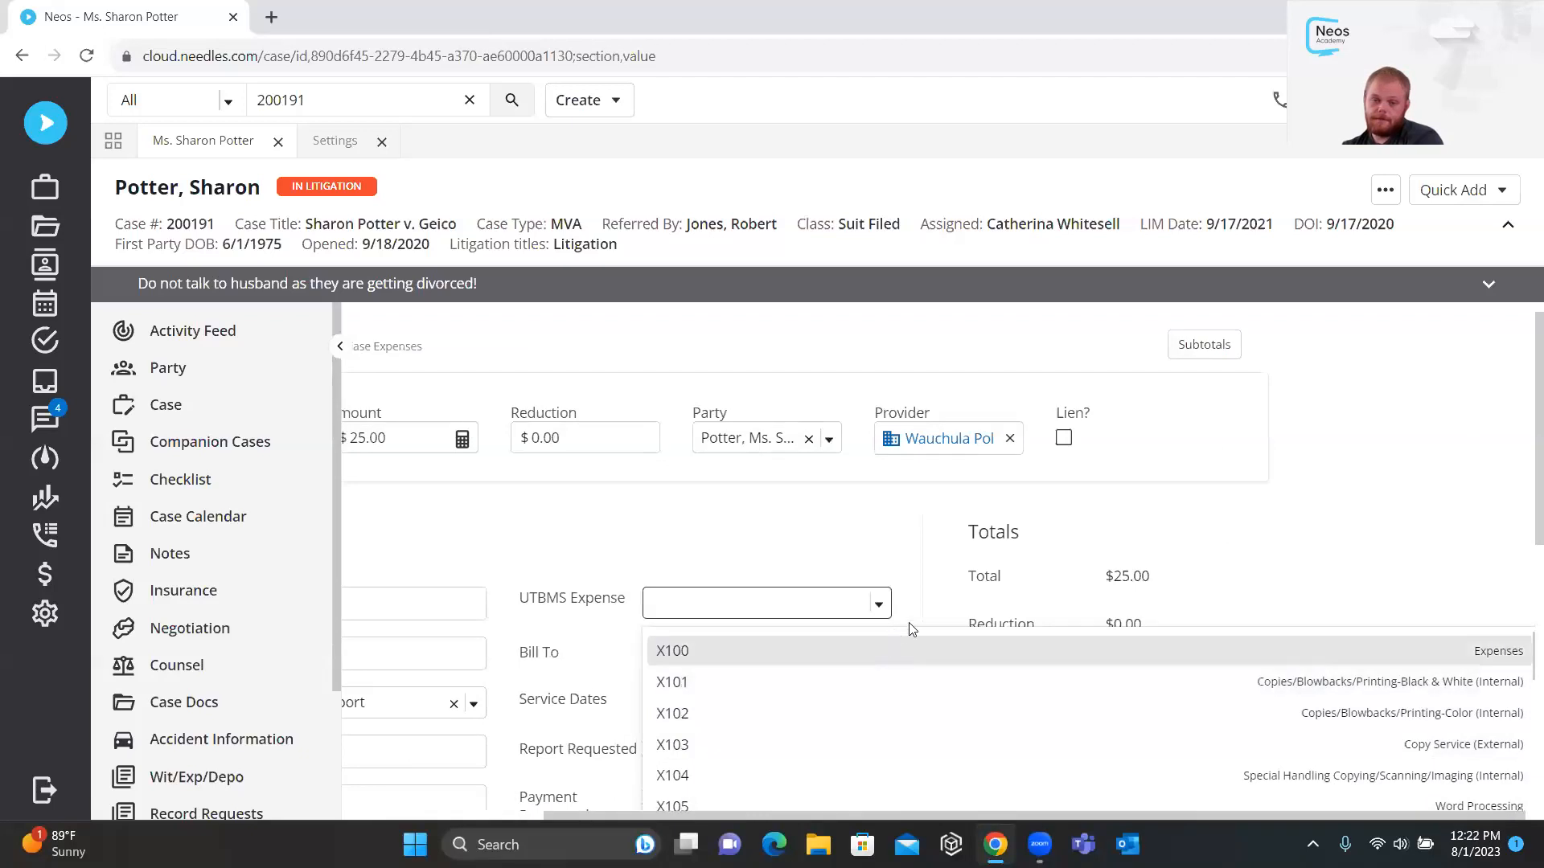
click(830, 603)
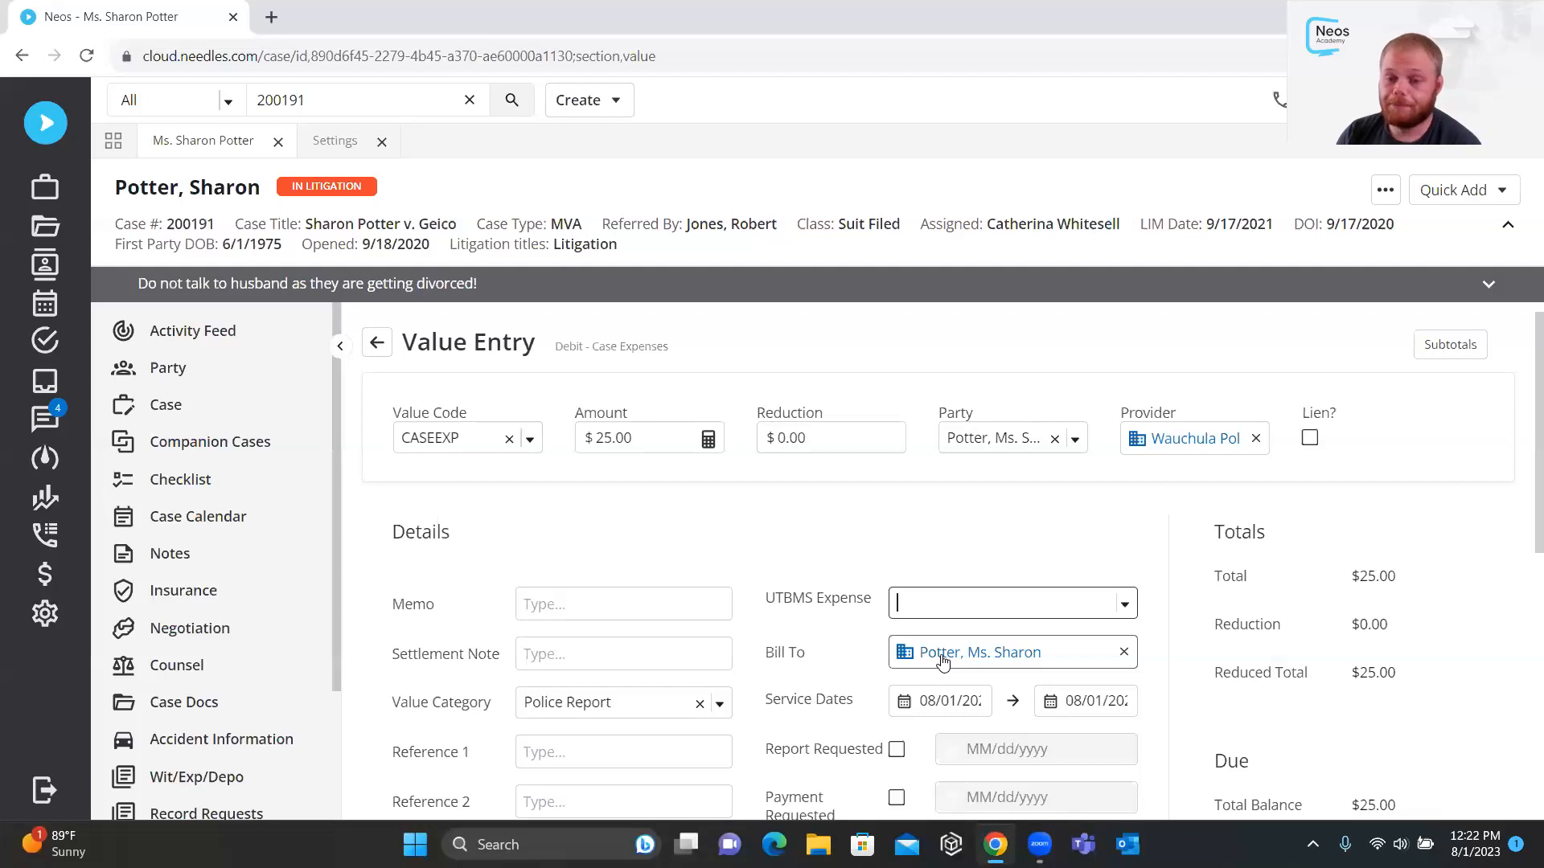
scroll(942, 655, down, 1)
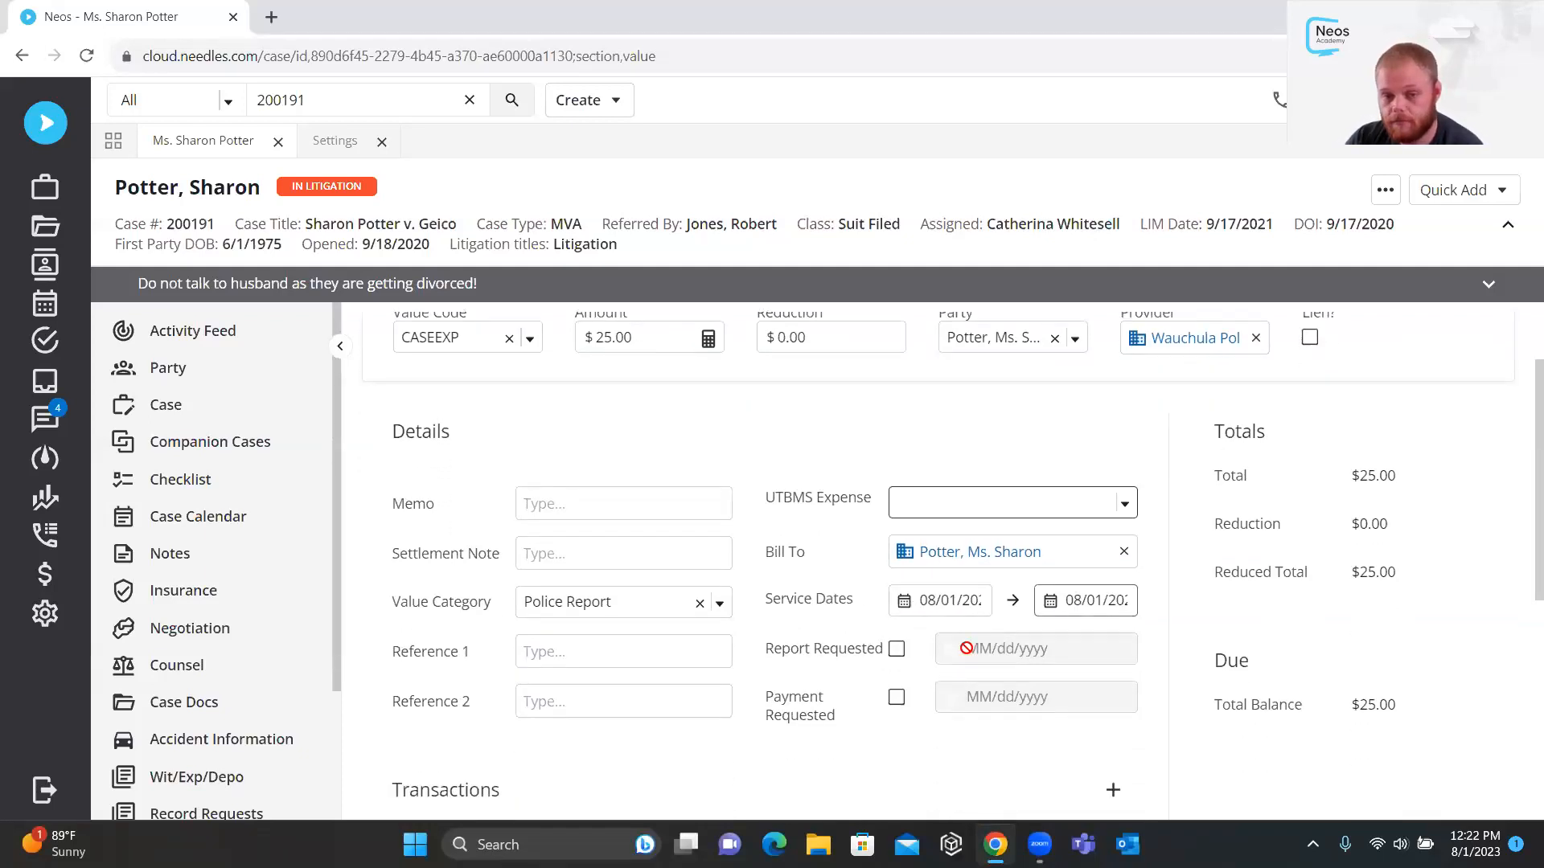
click(897, 649)
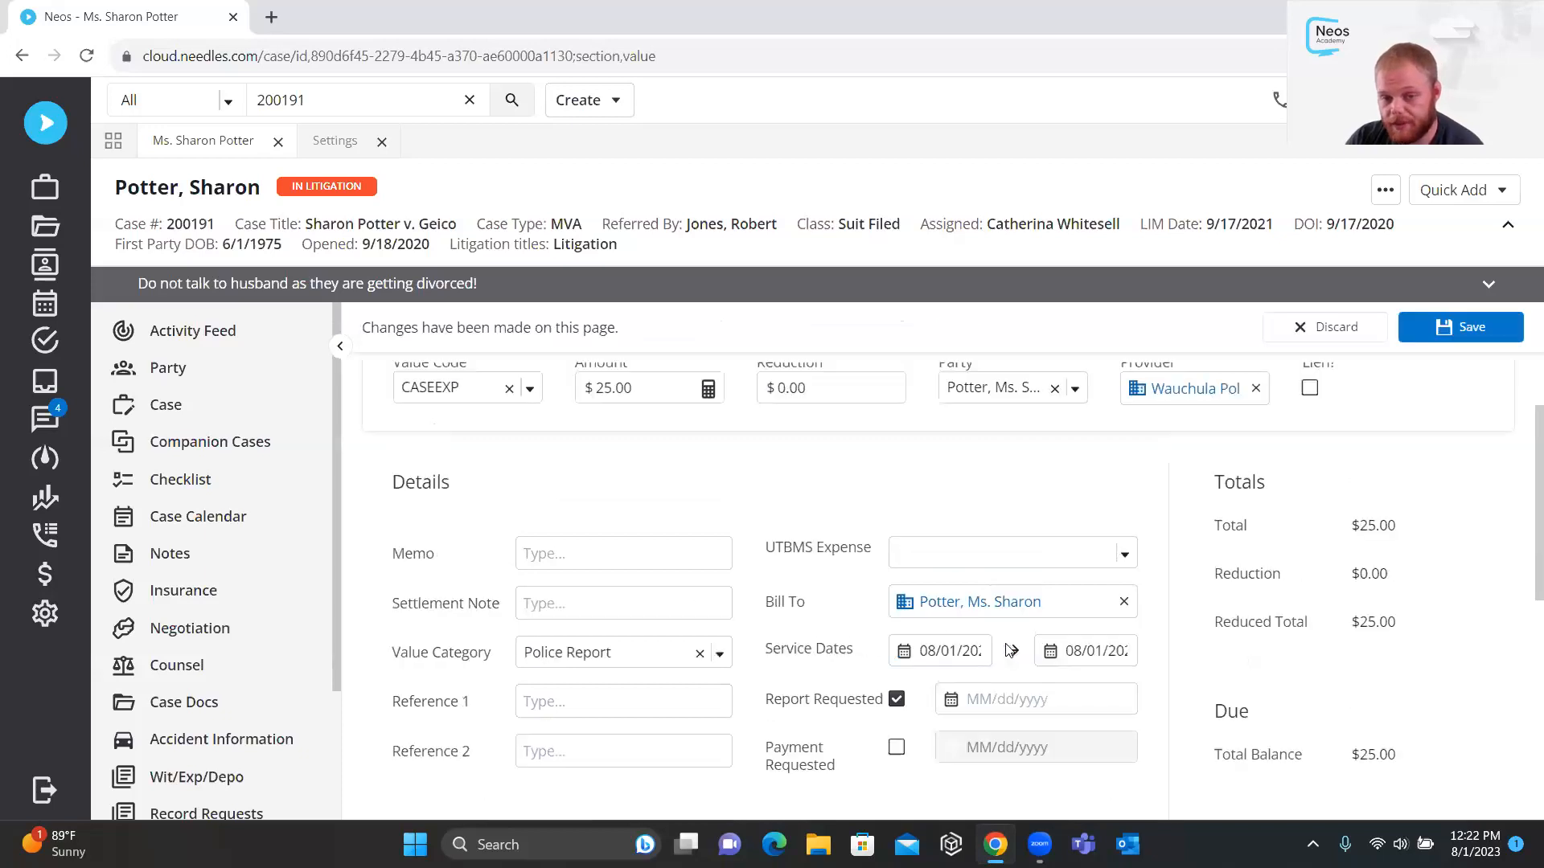
click(897, 747)
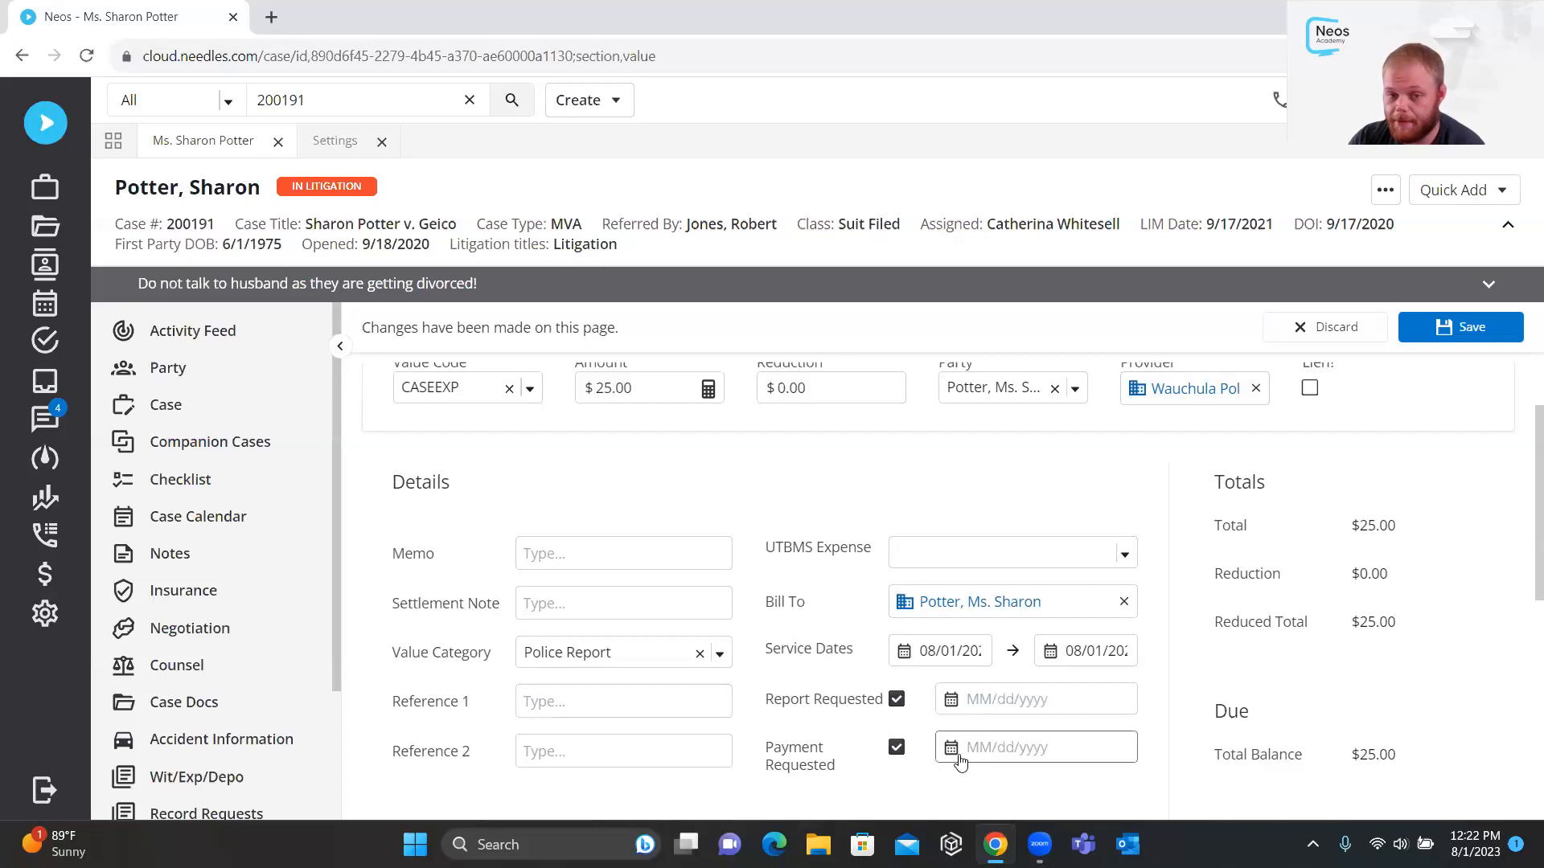
scroll(973, 756, down, 1)
scroll(973, 751, down, 3)
click(897, 498)
click(897, 546)
Mark Report Requested and Payment Requested on the value entry, date both 08/01/2023 and save the entry
click(897, 448)
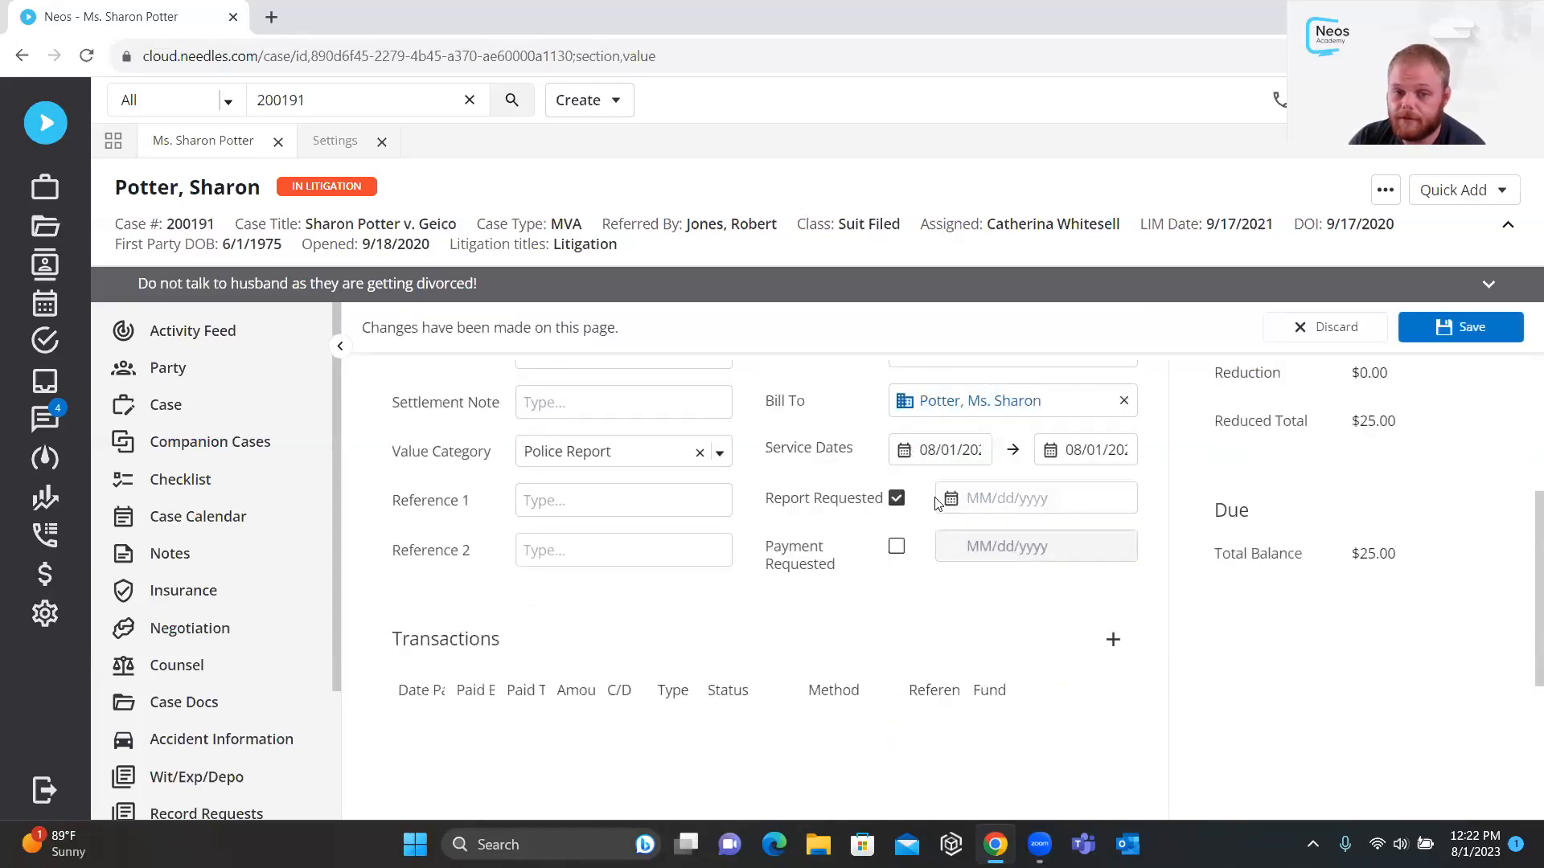
click(965, 499)
click(1019, 774)
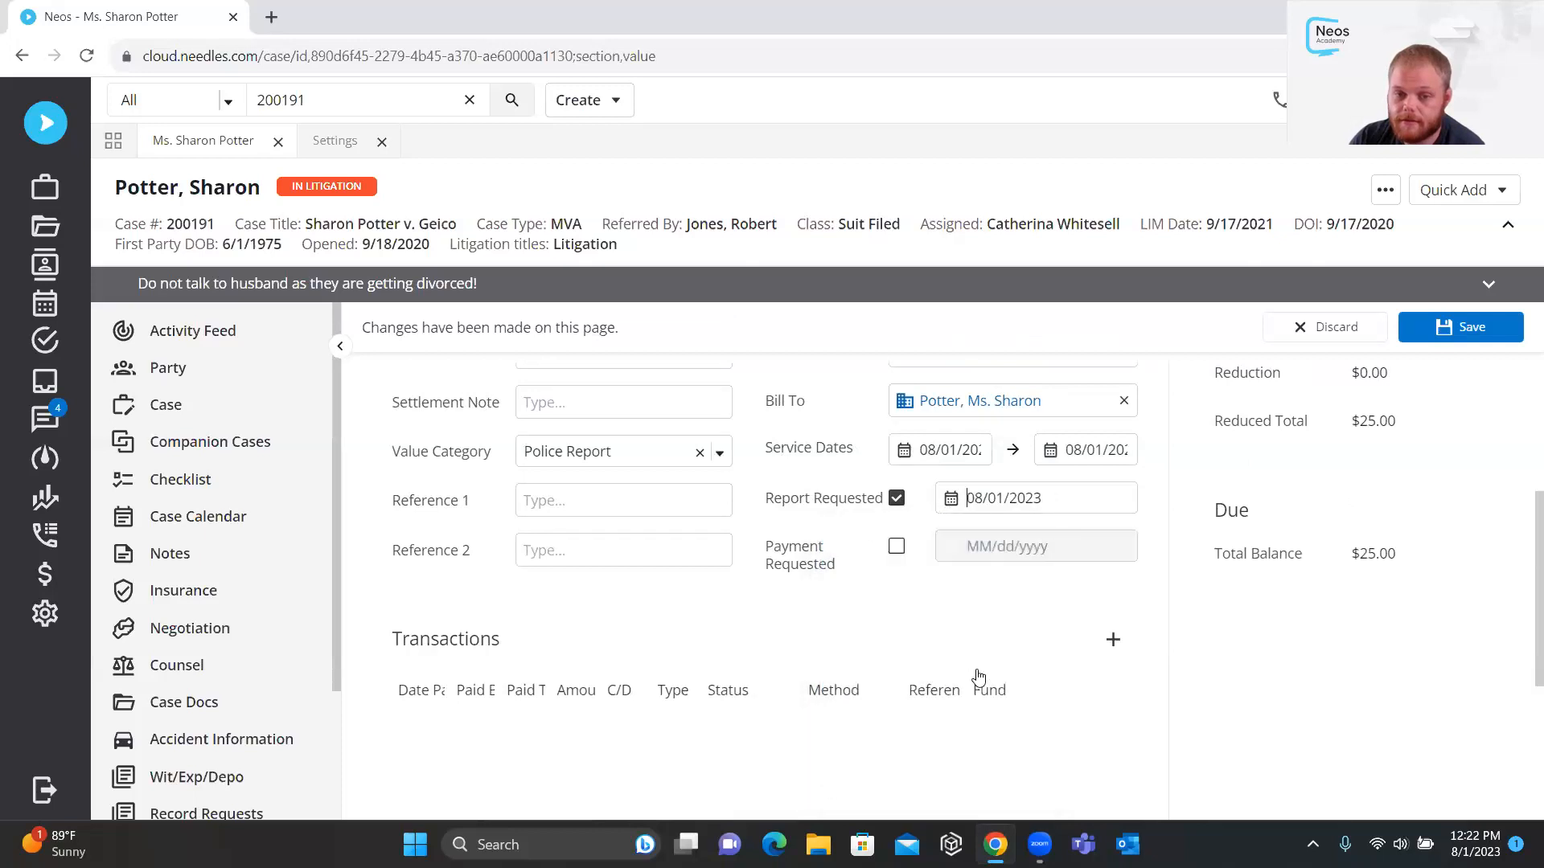
click(897, 547)
click(959, 547)
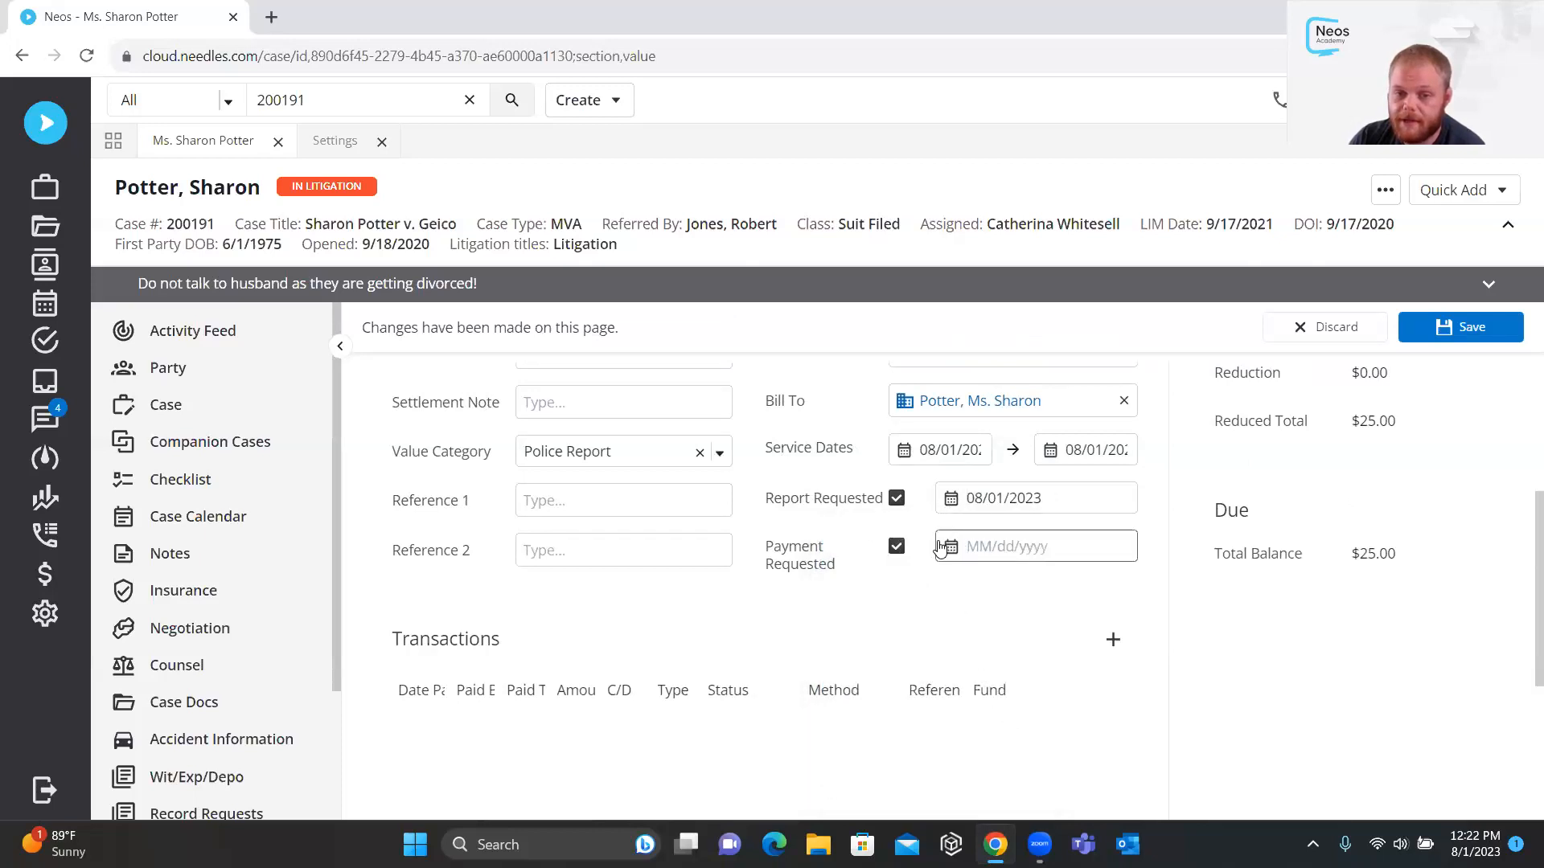
click(1135, 671)
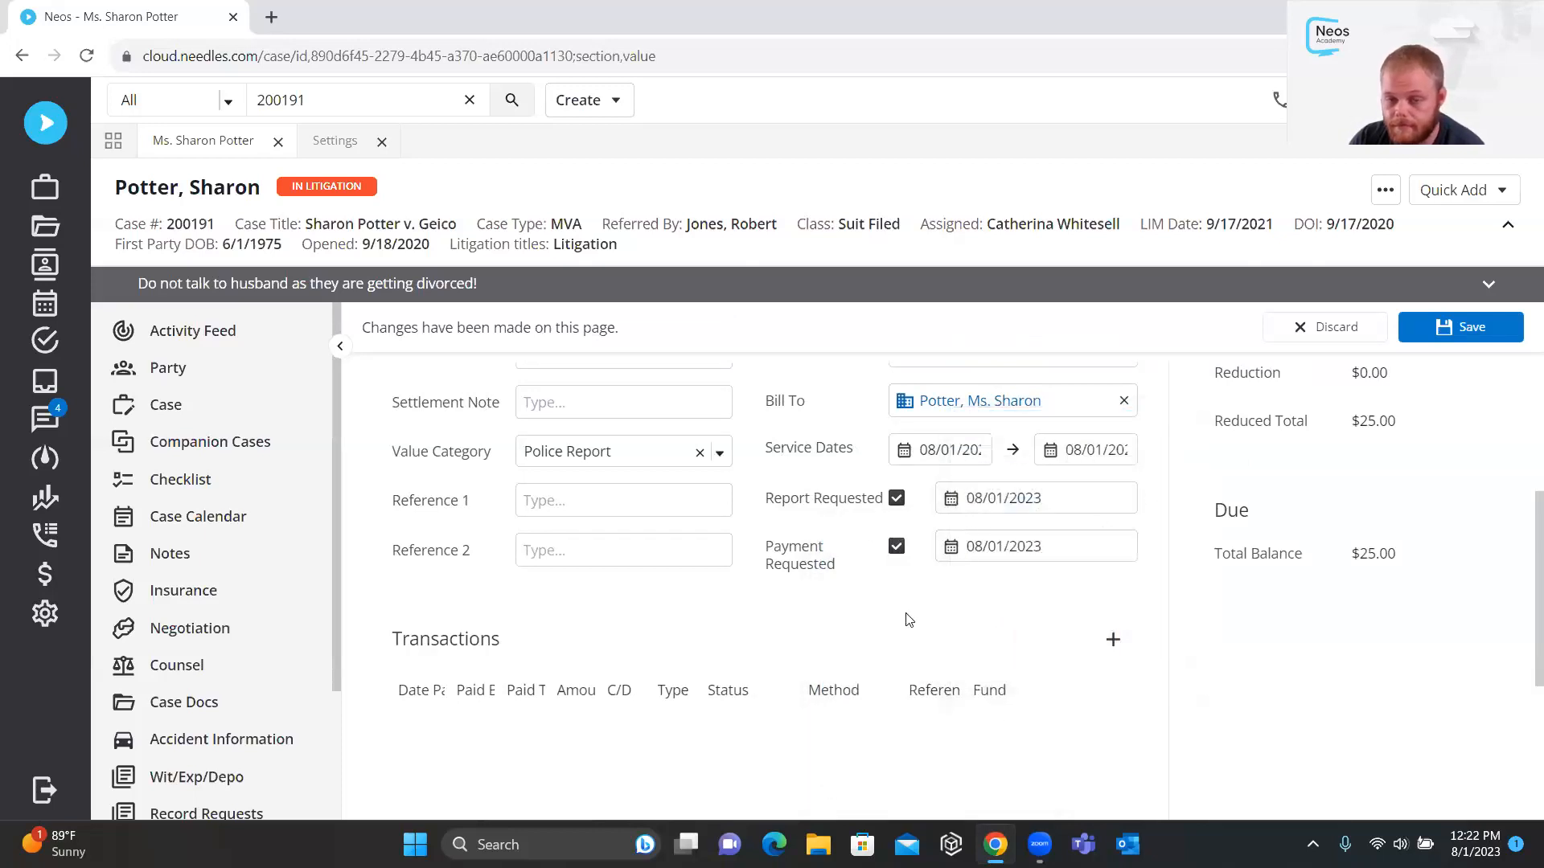
click(1449, 327)
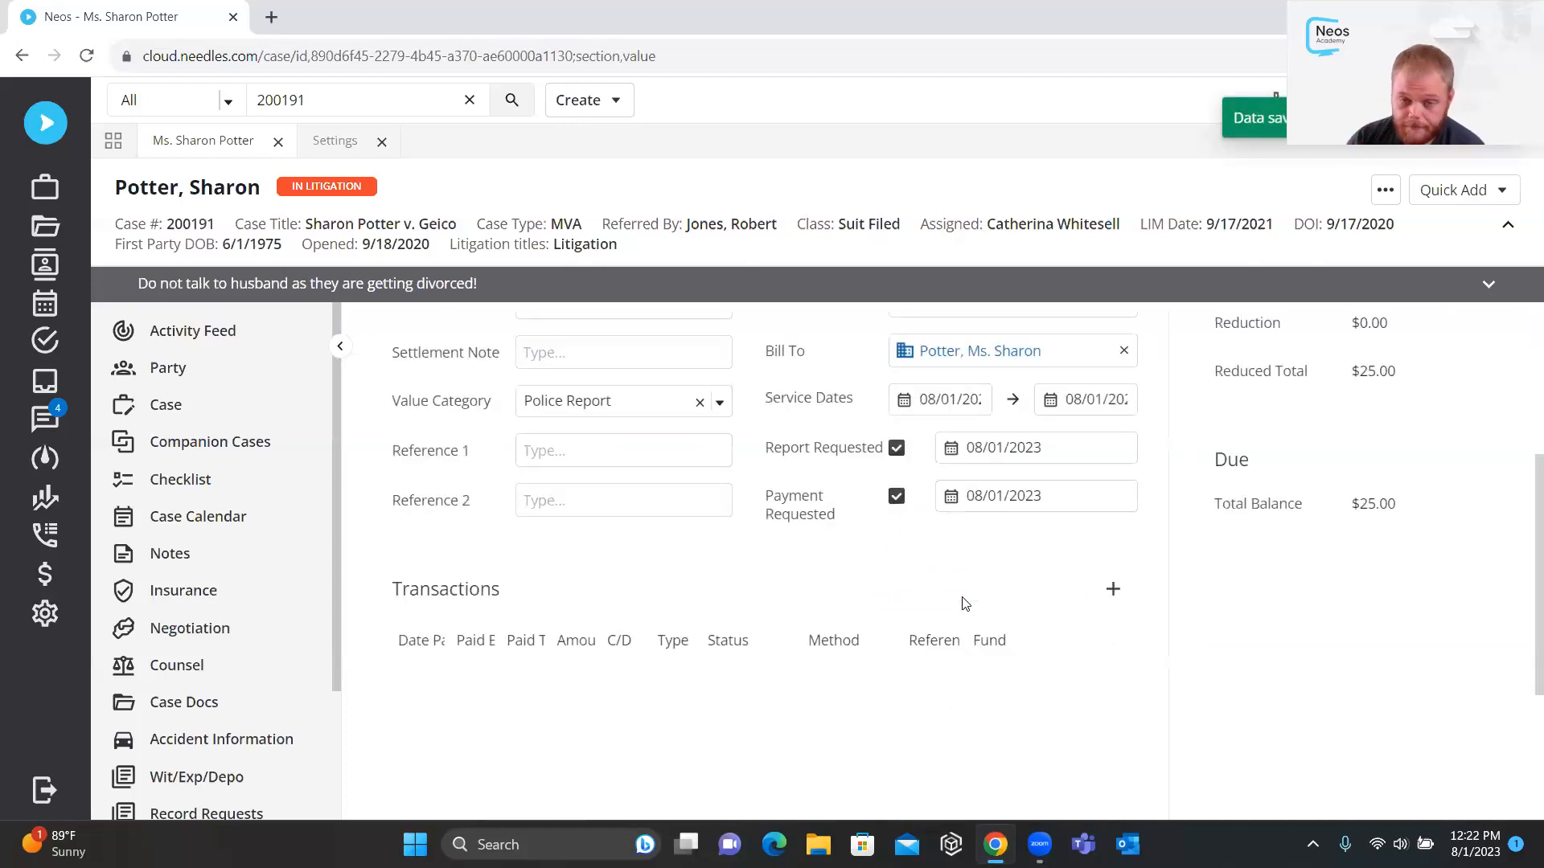
Review the saved value entry from its header fields down to the Transactions and Notes sections
scroll(965, 603, up, 4)
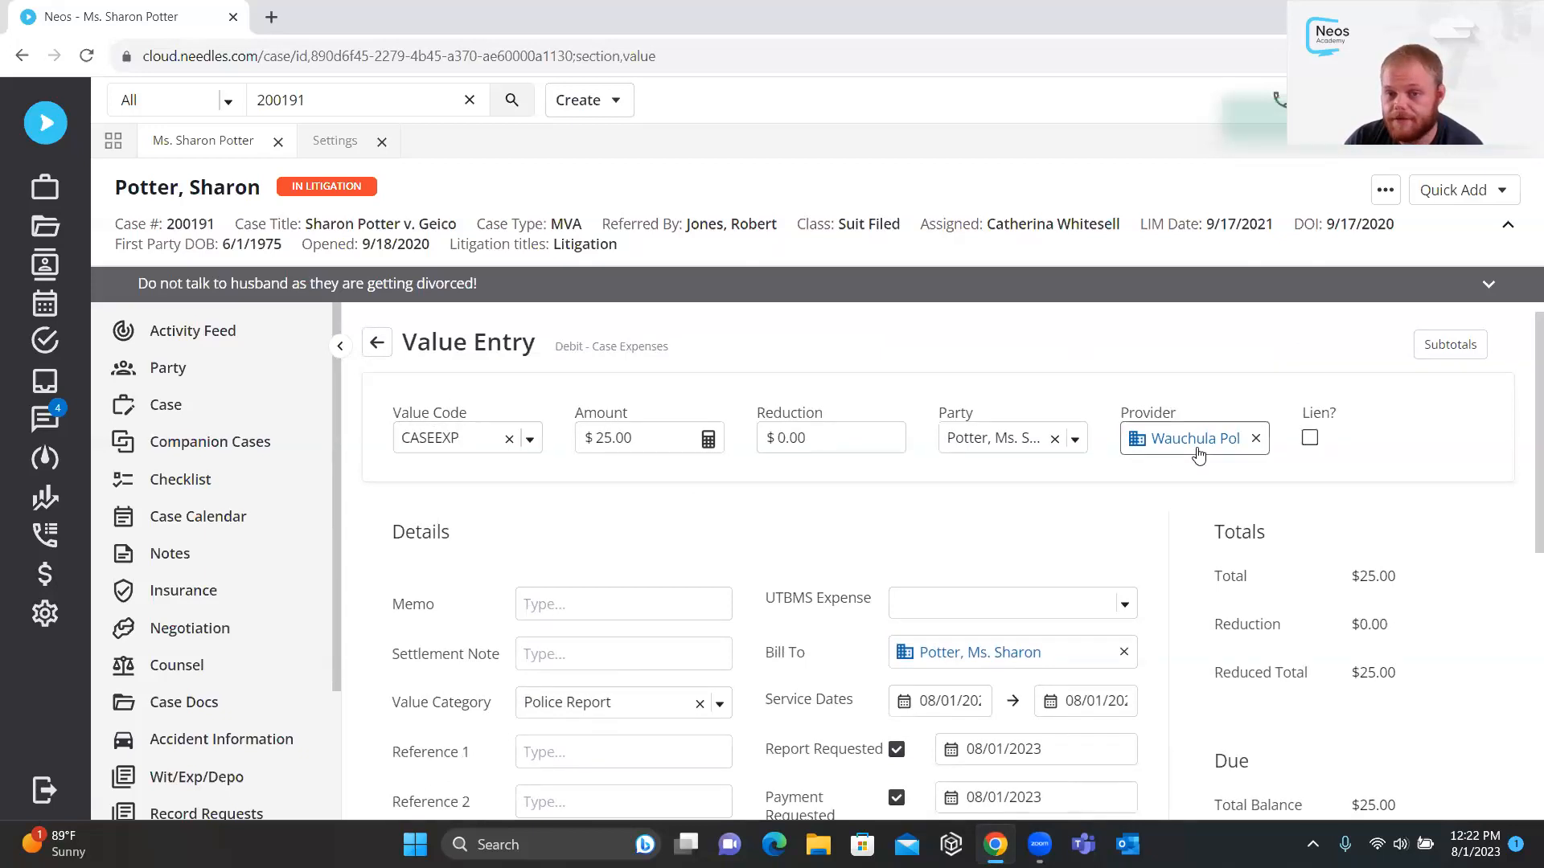
scroll(754, 607, down, 1)
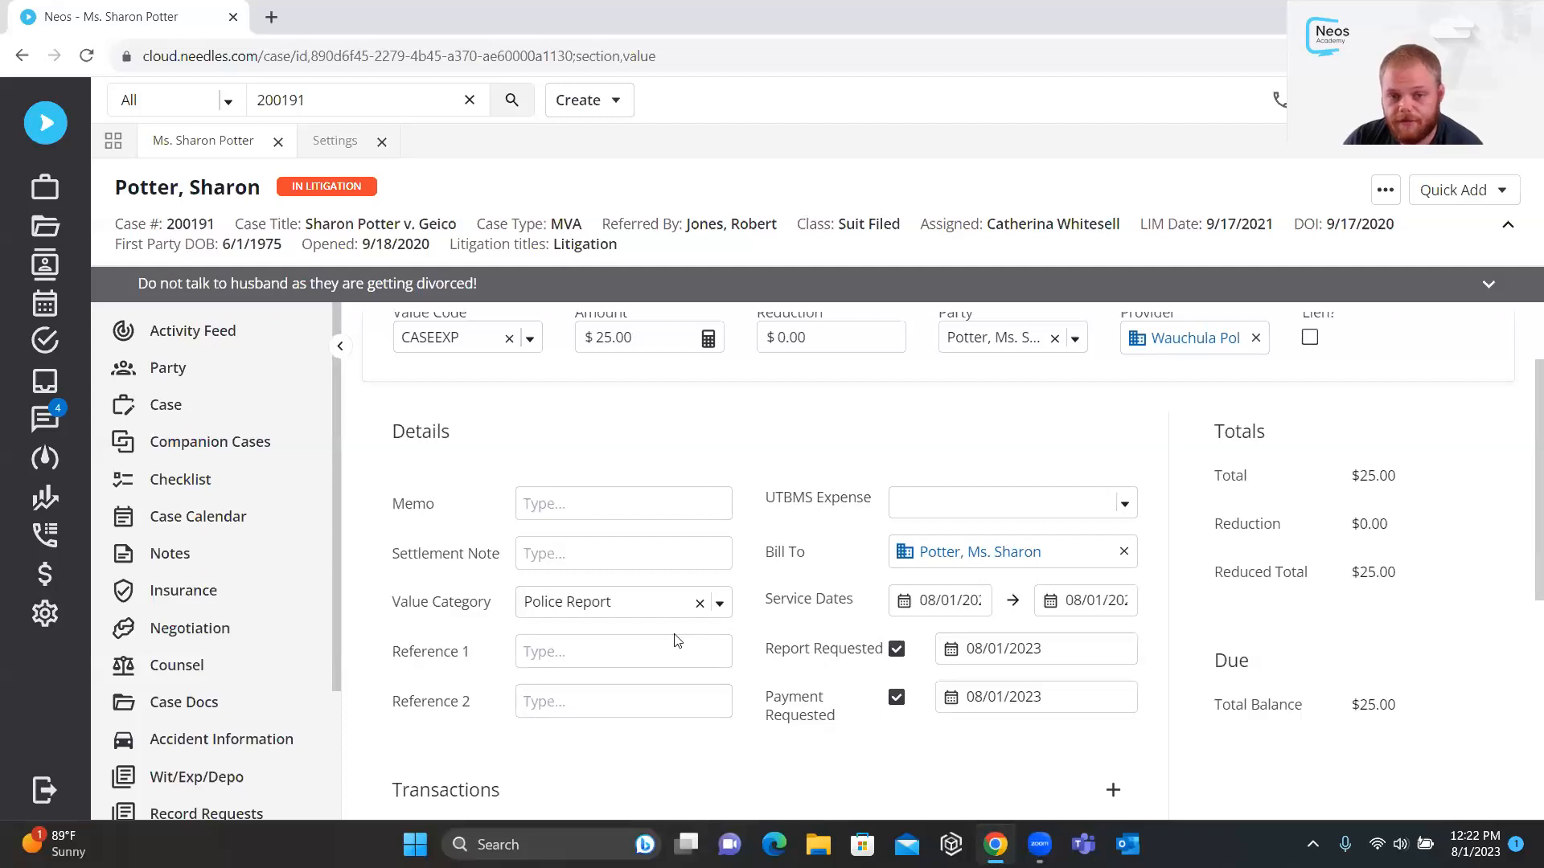
scroll(841, 492, down, 5)
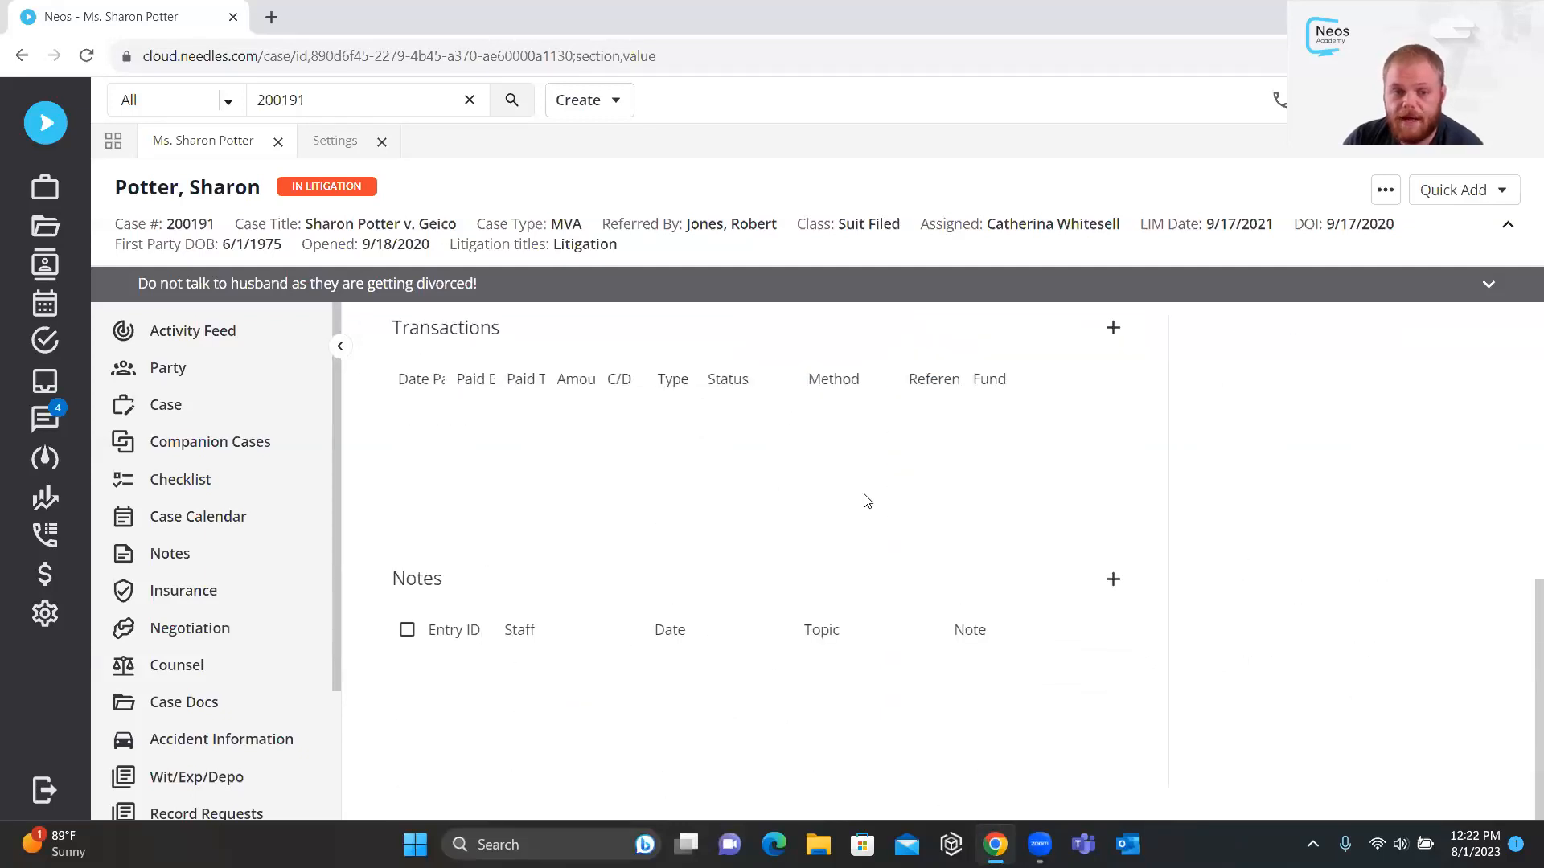
Examine the value entry's Transactions and Notes sections alongside its header and detail fields
scroll(637, 434, up, 2)
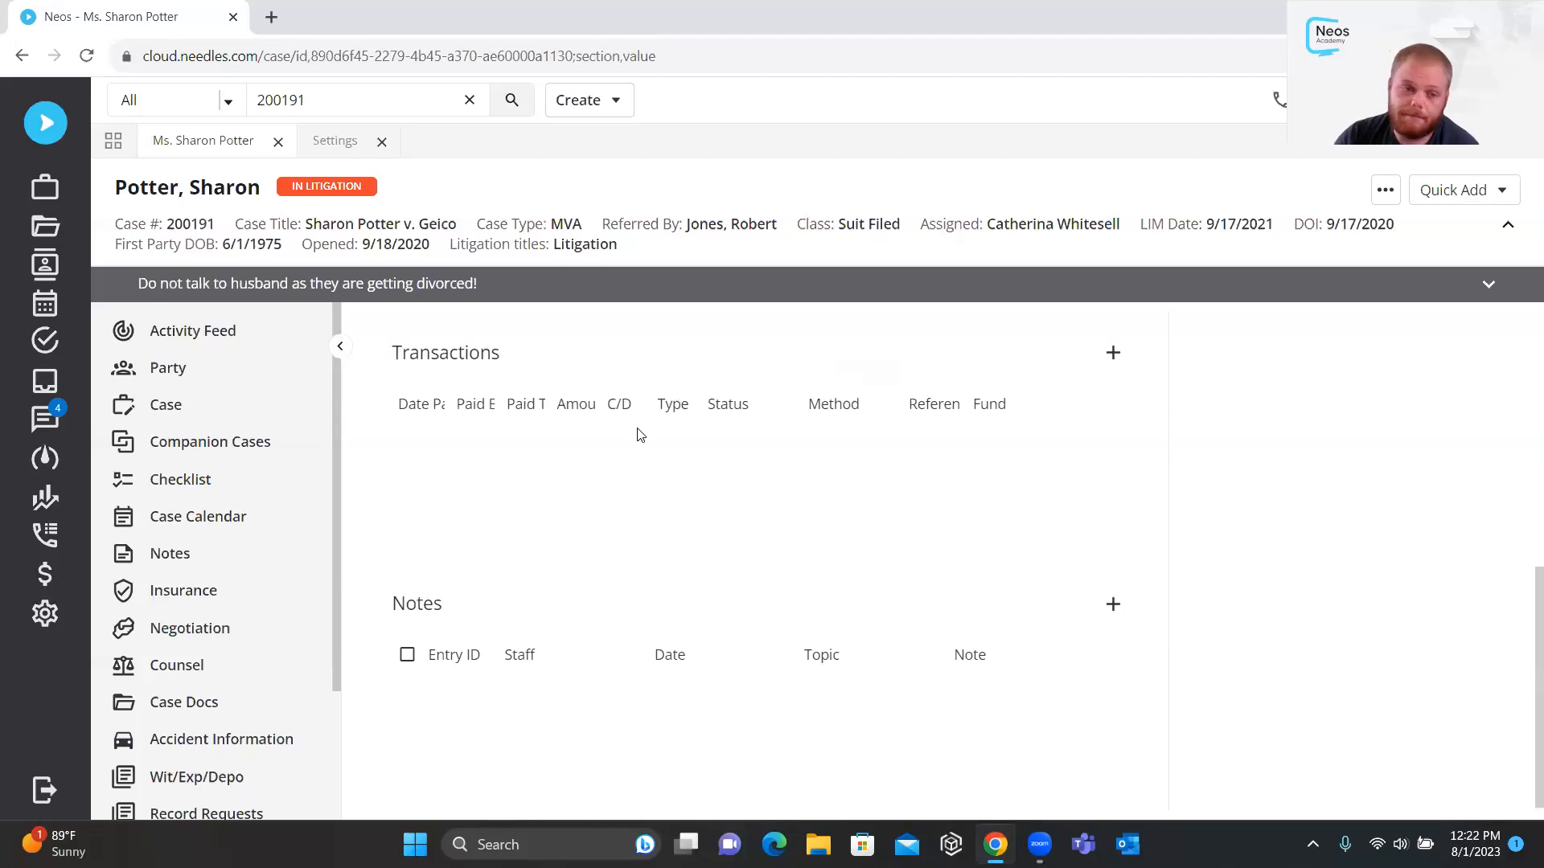
drag(394, 773, 532, 810)
scroll(532, 811, down, 1)
click(599, 649)
scroll(597, 647, down, 2)
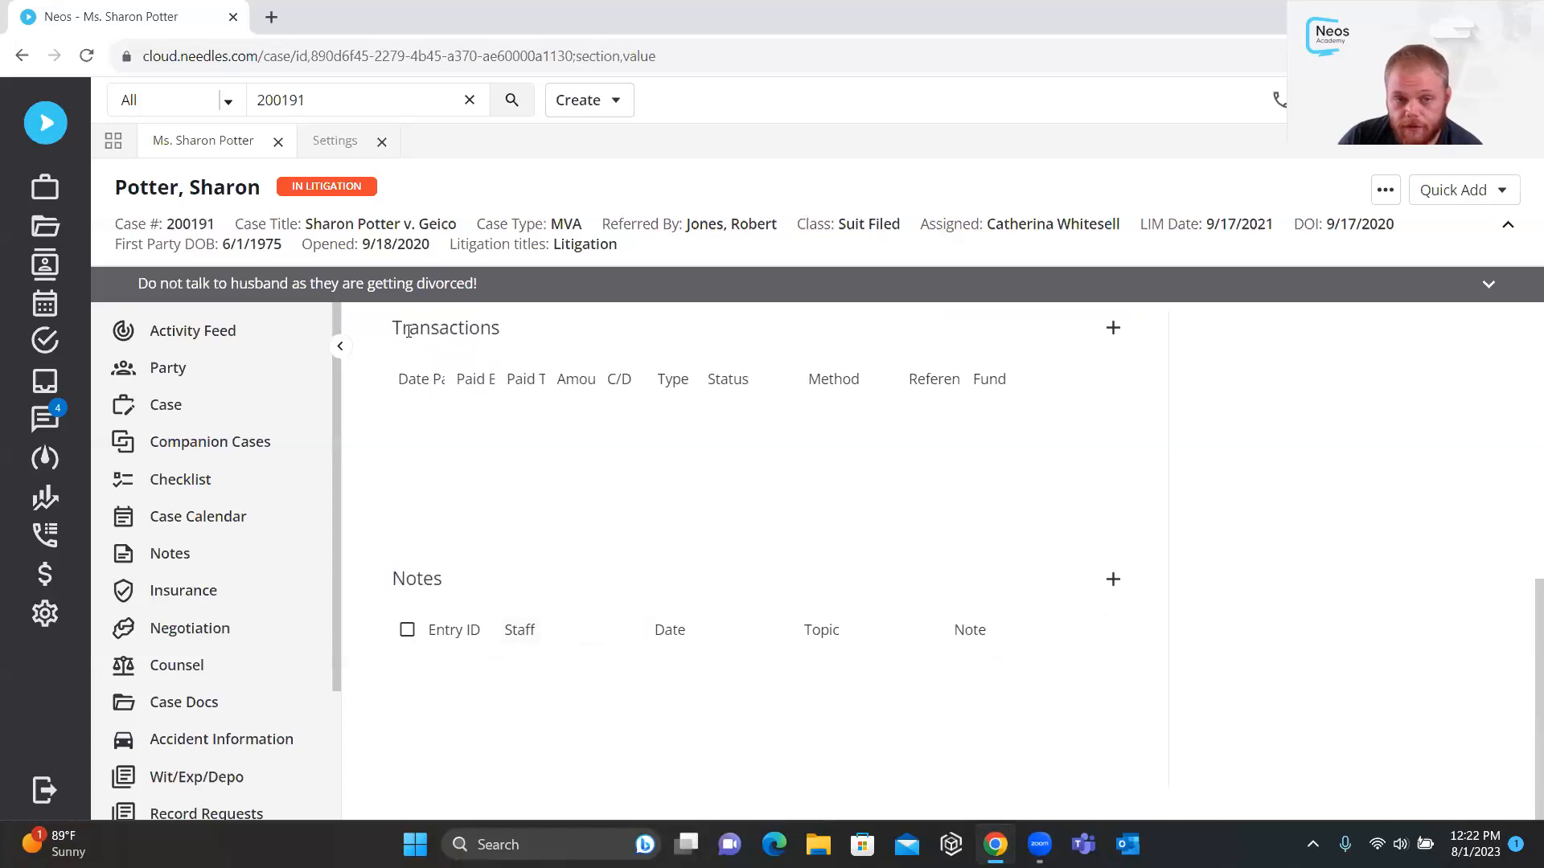
scroll(450, 330, up, 2)
scroll(528, 441, up, 5)
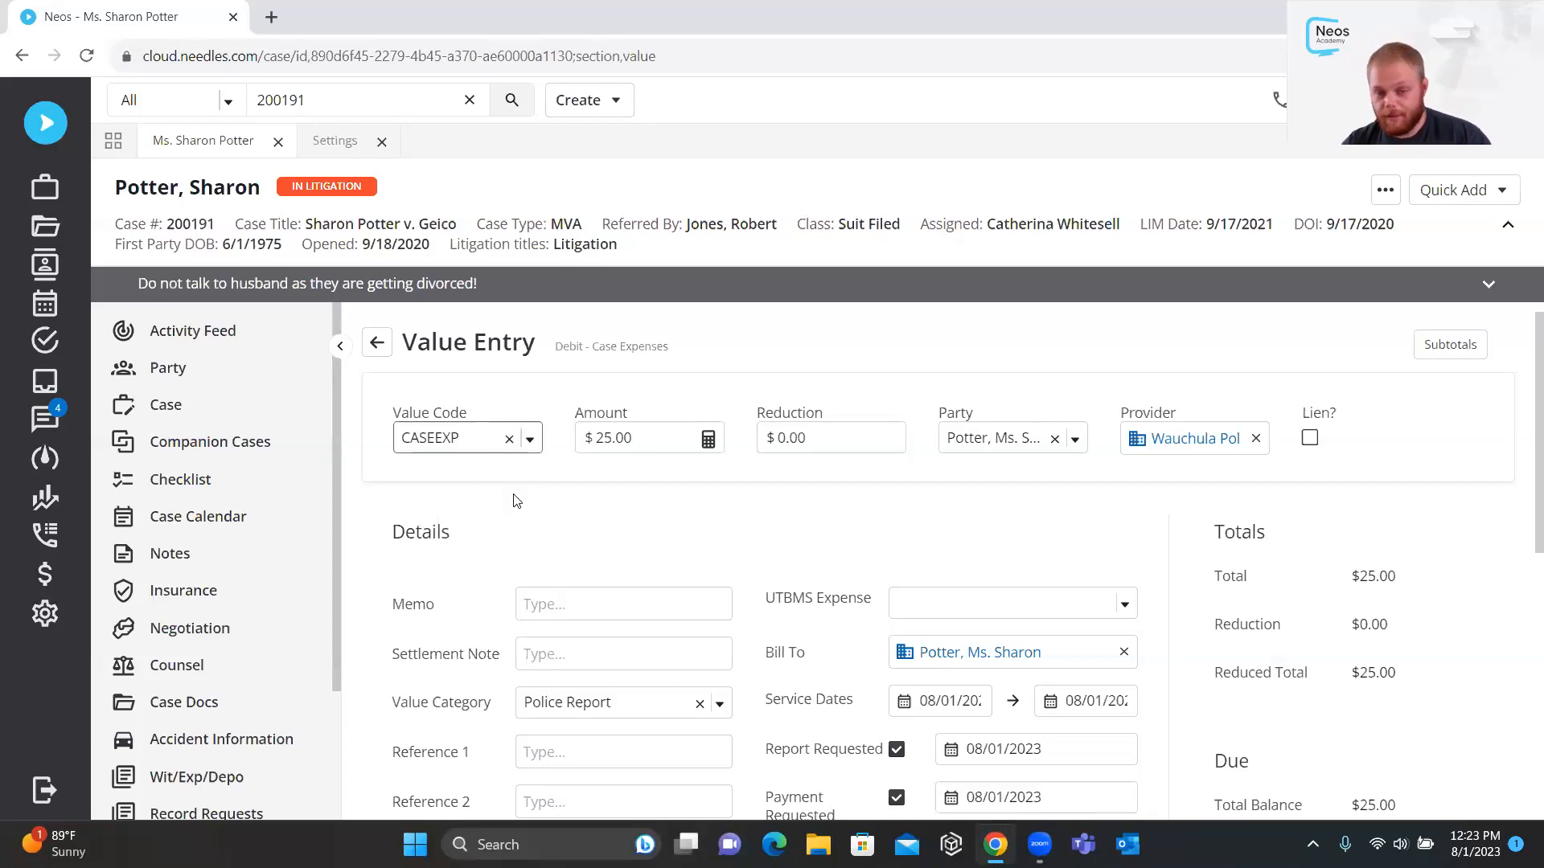
scroll(782, 506, down, 3)
scroll(786, 499, down, 1)
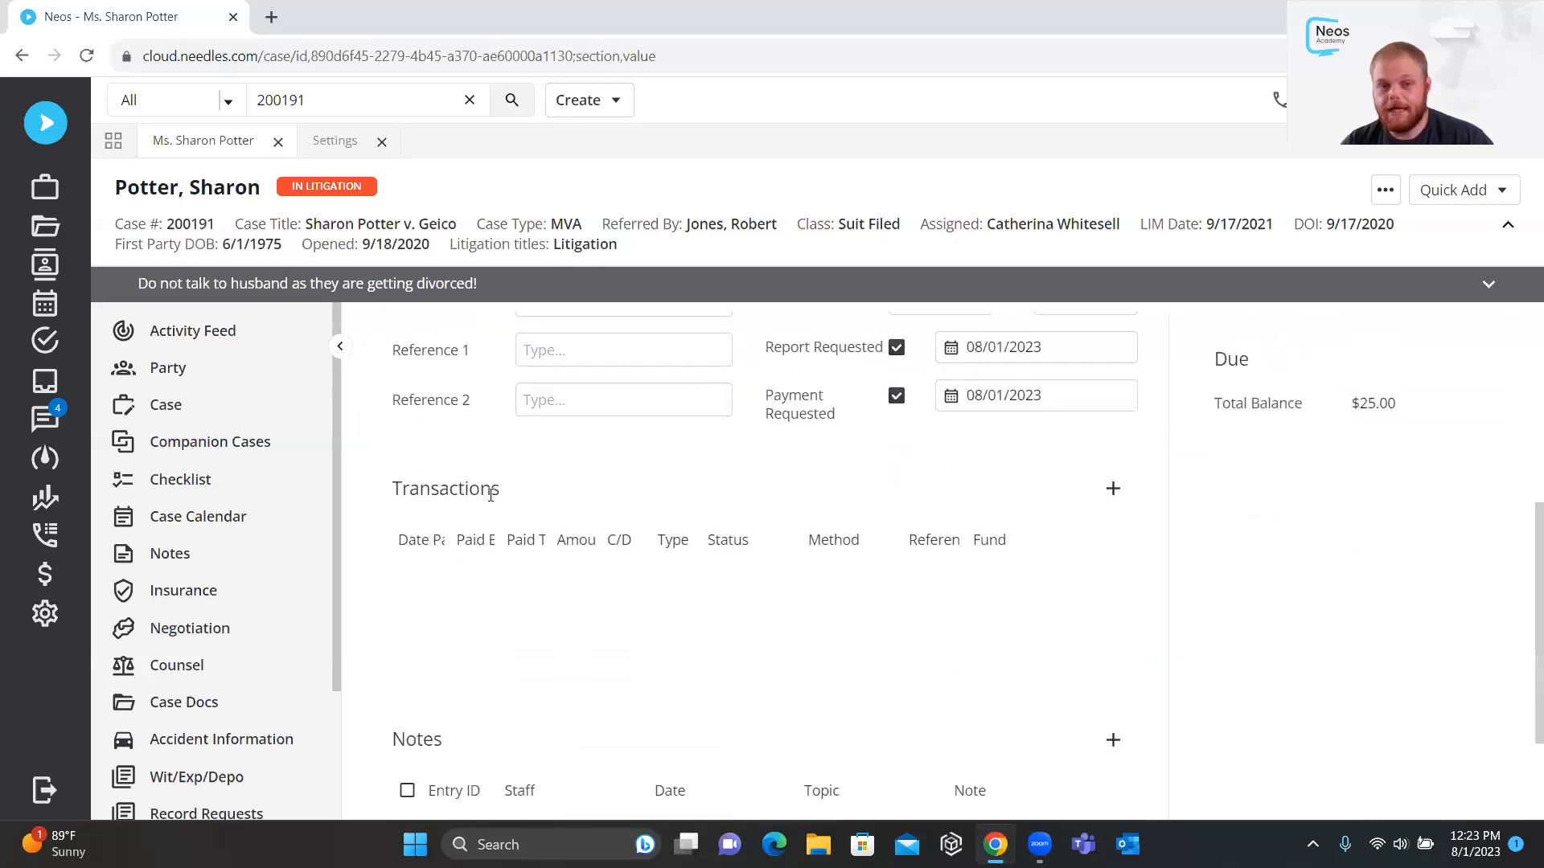
drag(392, 489, 517, 488)
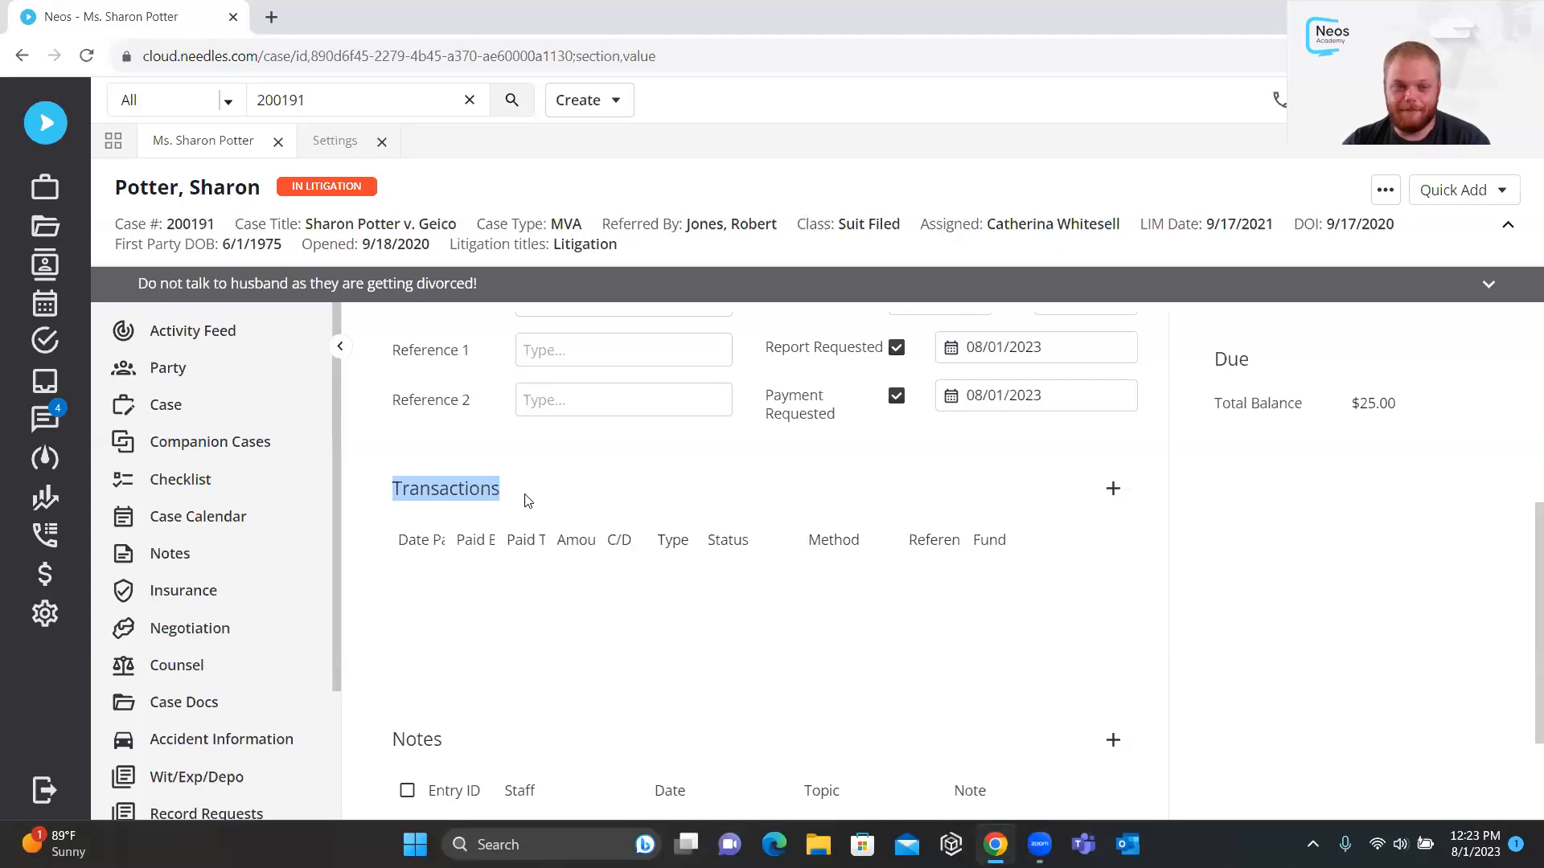
click(527, 500)
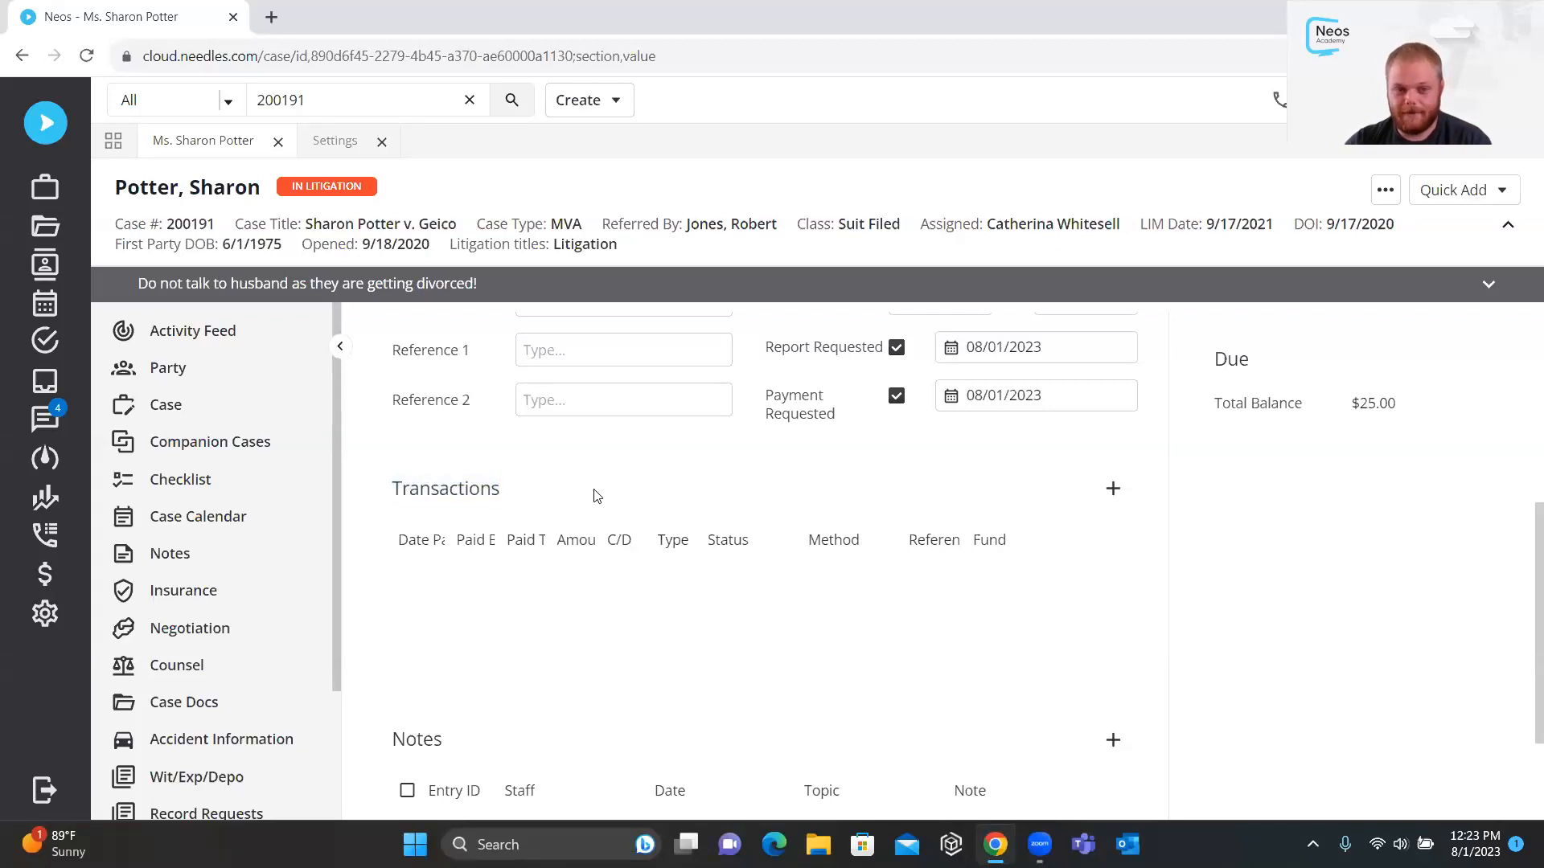
scroll(599, 567, up, 5)
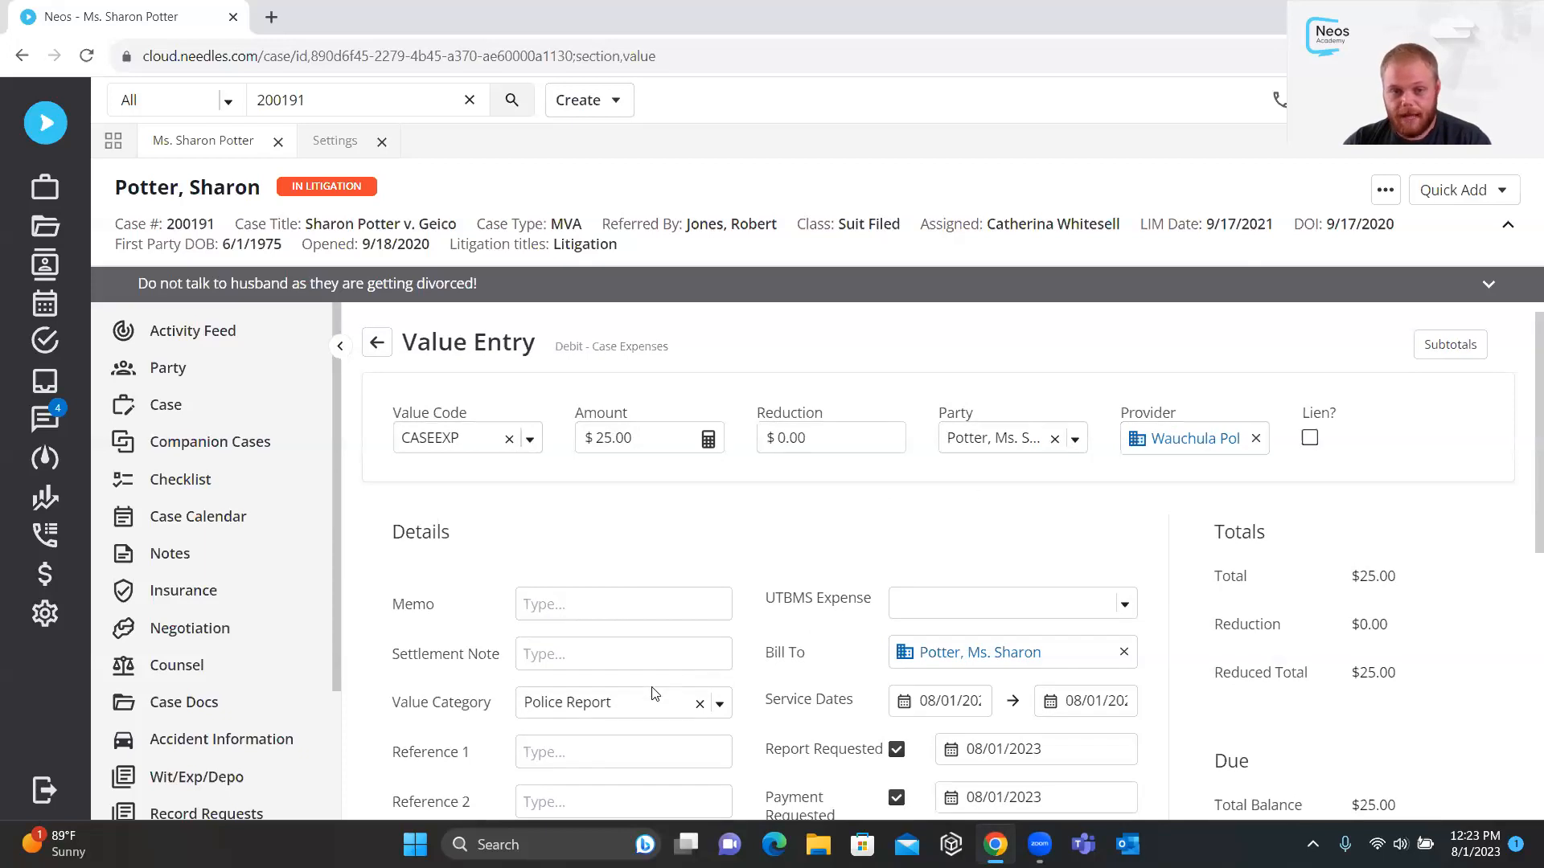
scroll(796, 674, down, 5)
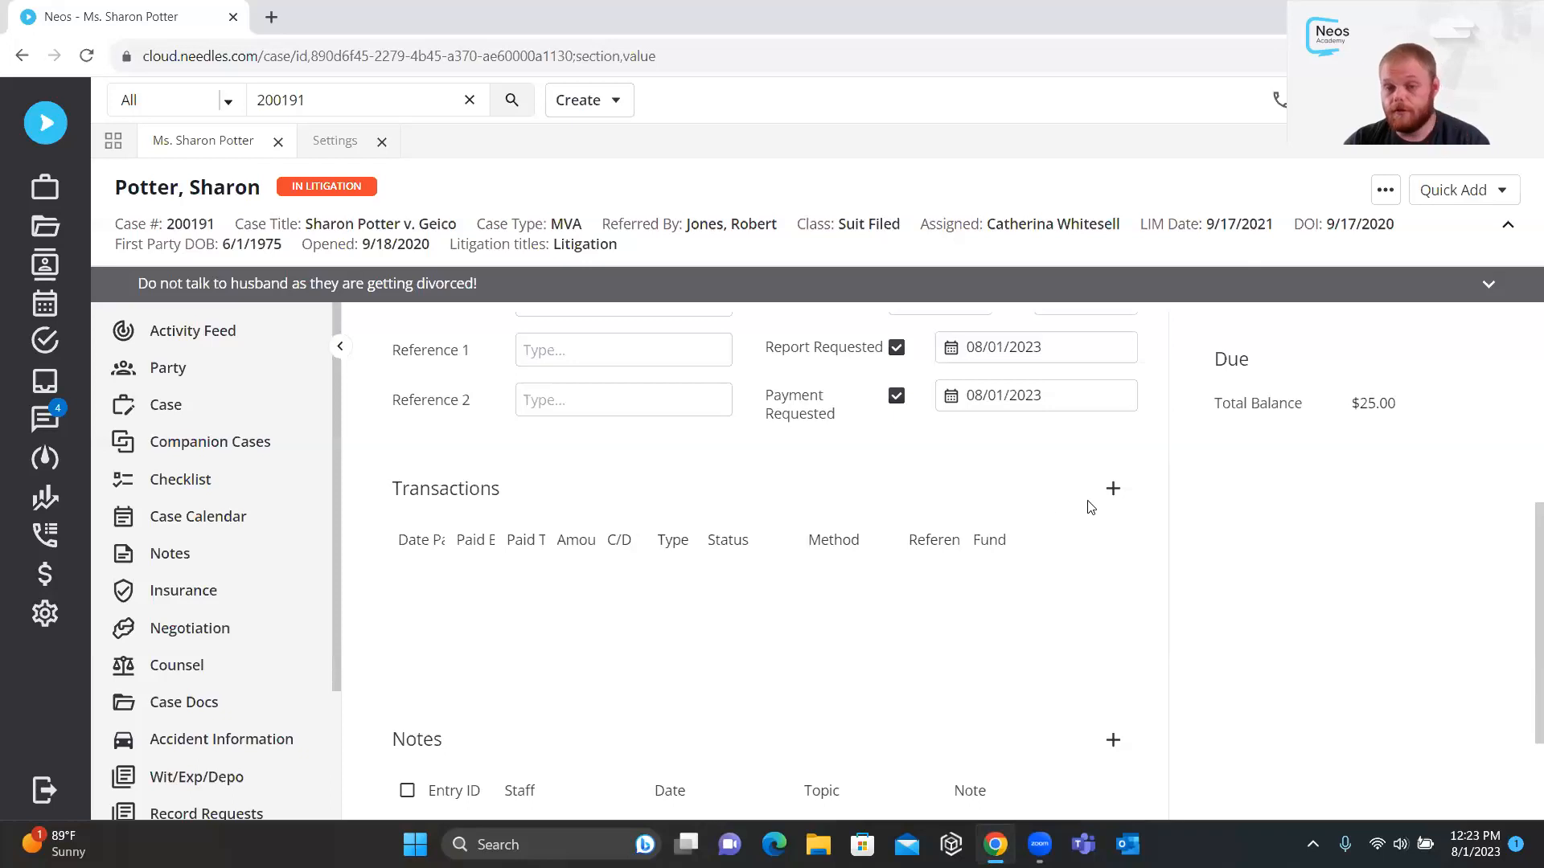
Start a new transaction on the value entry and set its amount to $25
click(1116, 497)
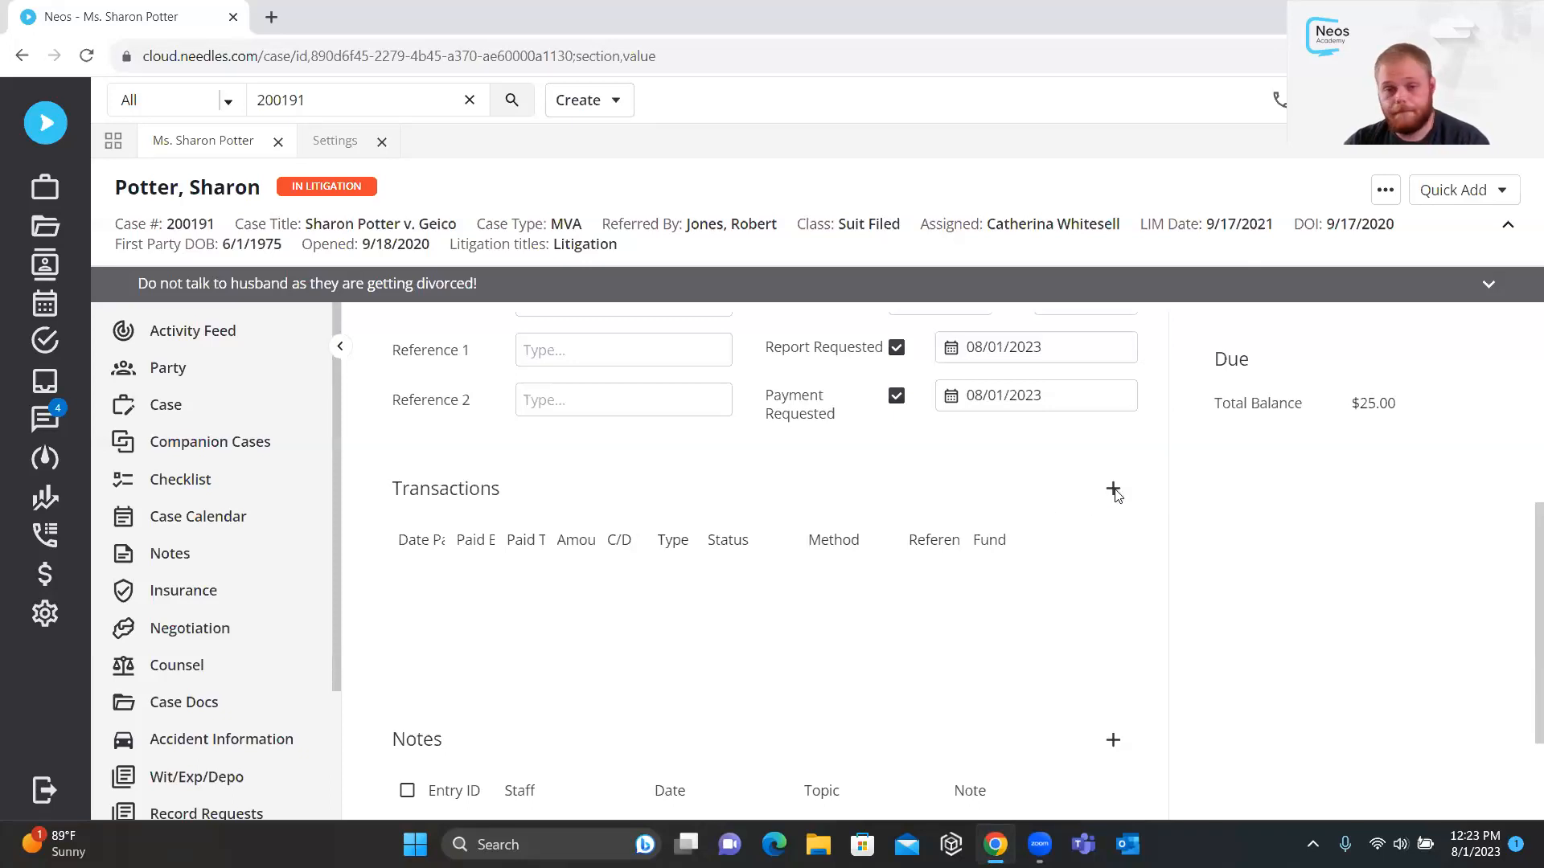
click(576, 320)
drag(570, 291, 534, 317)
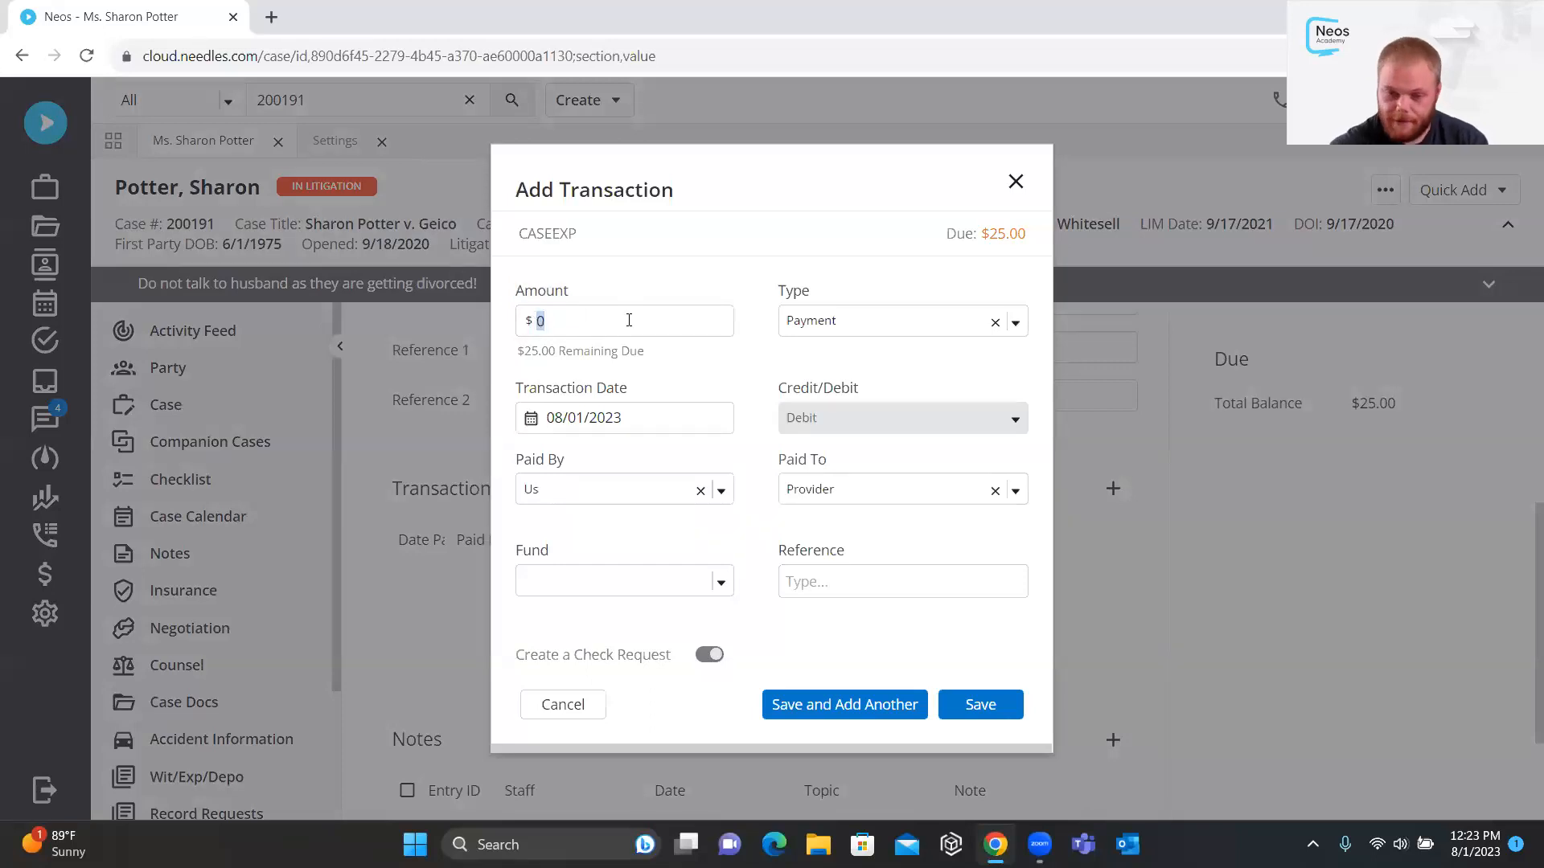
text(25)
Check the transaction's Type options, keeping Payment, and review its Transaction Date and Credit/Debit fields
click(851, 318)
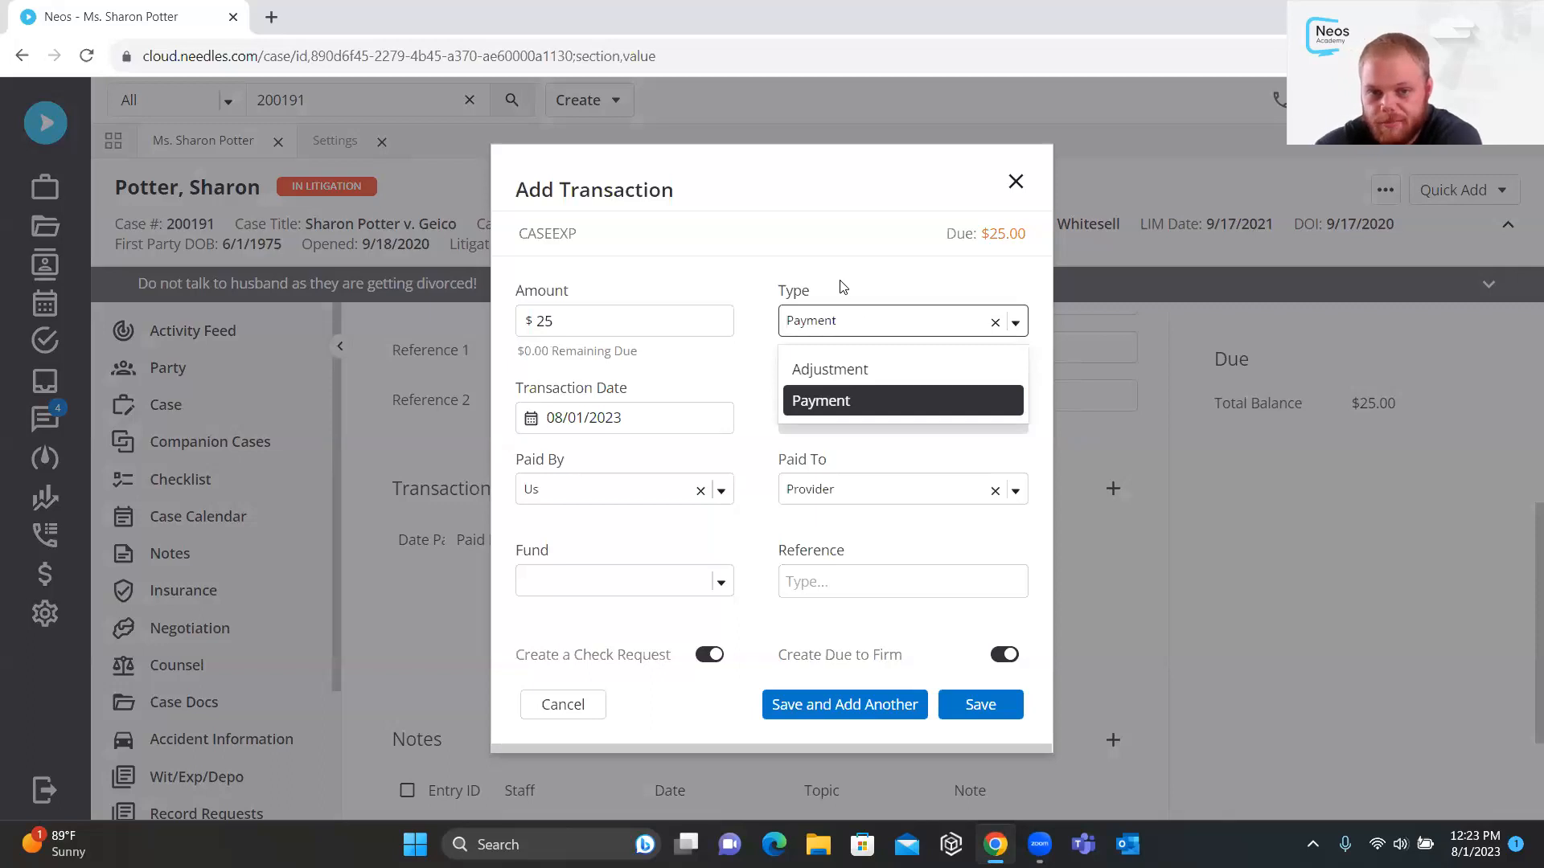
click(842, 288)
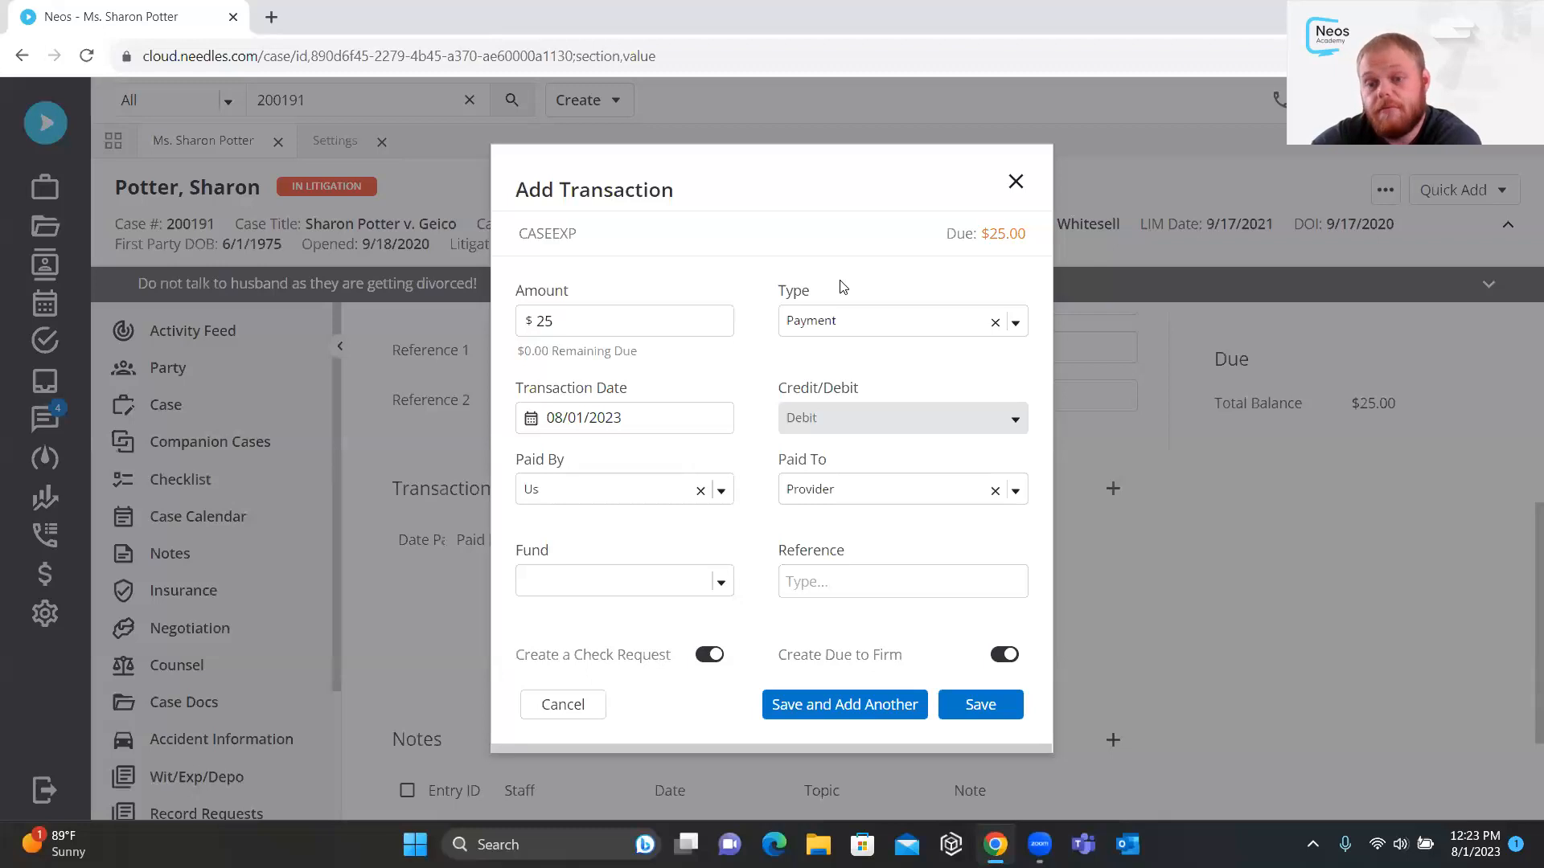
click(844, 323)
right_click(846, 326)
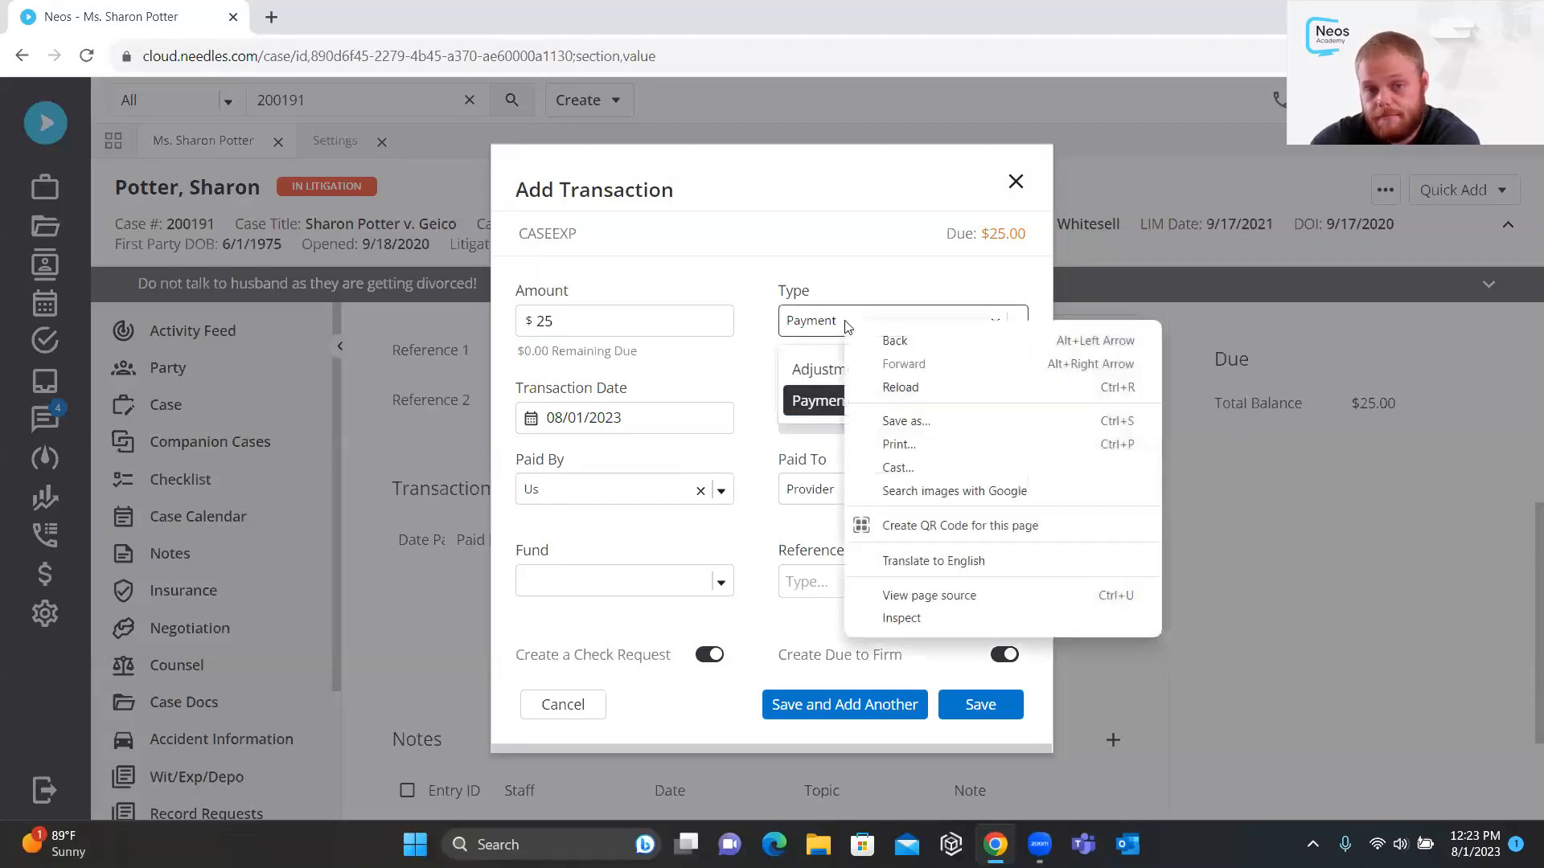
click(824, 317)
click(744, 380)
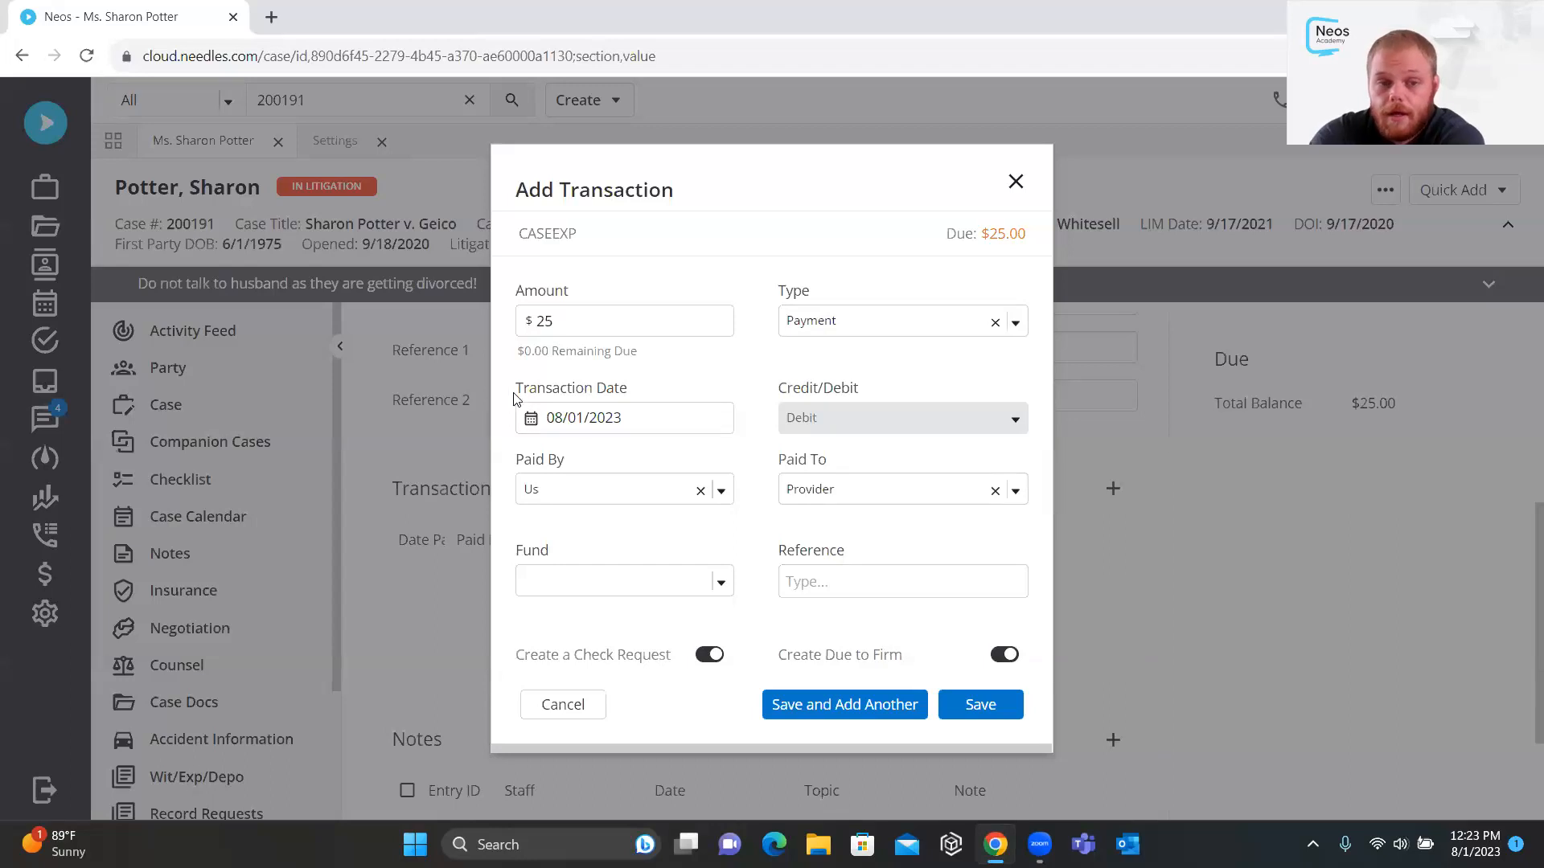
drag(514, 390, 628, 394)
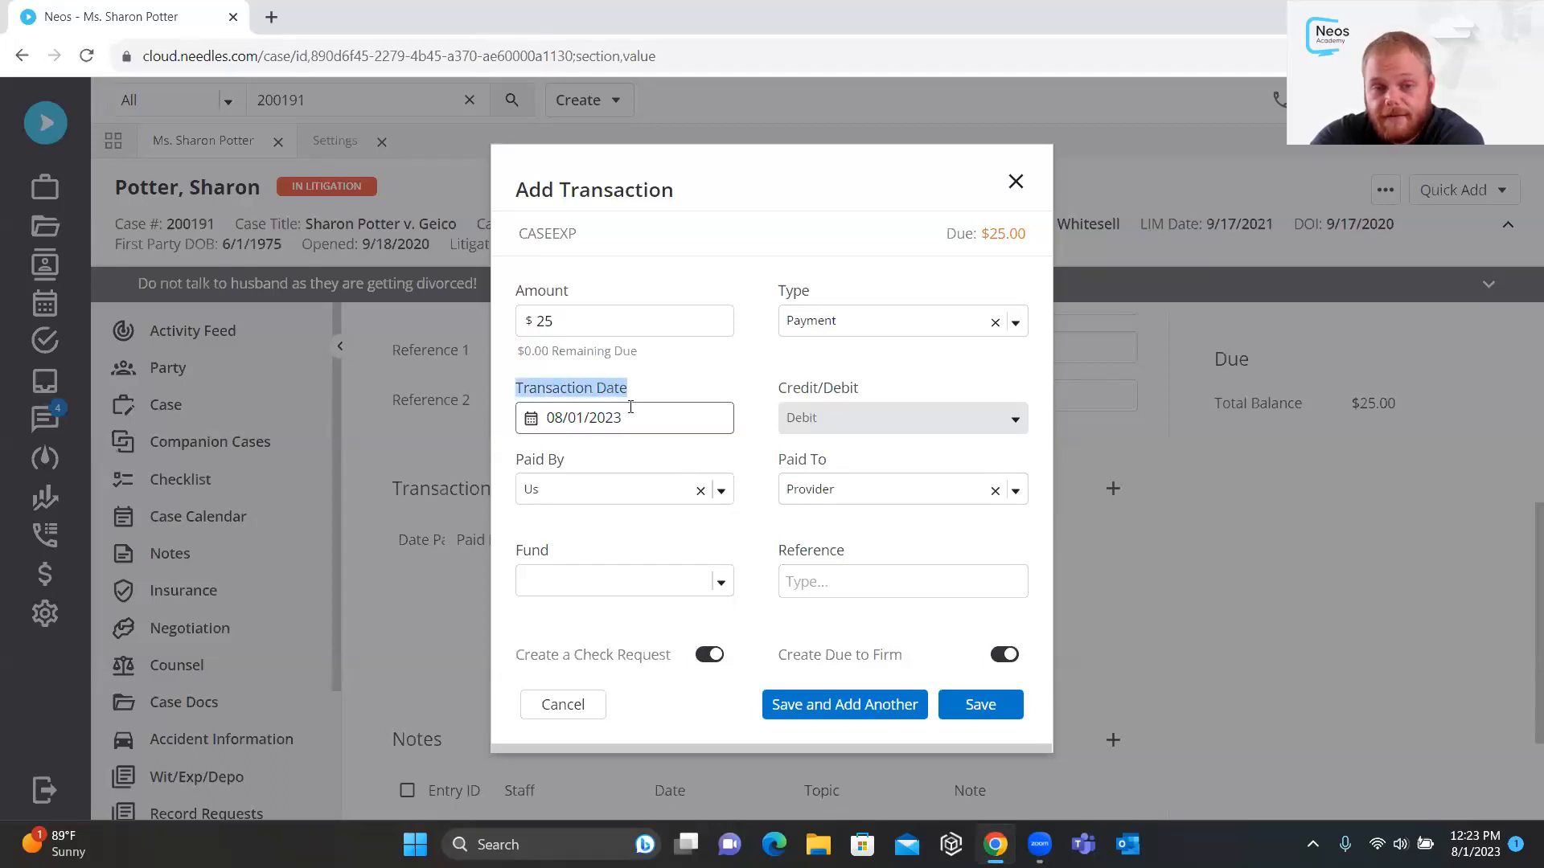
drag(867, 388, 779, 380)
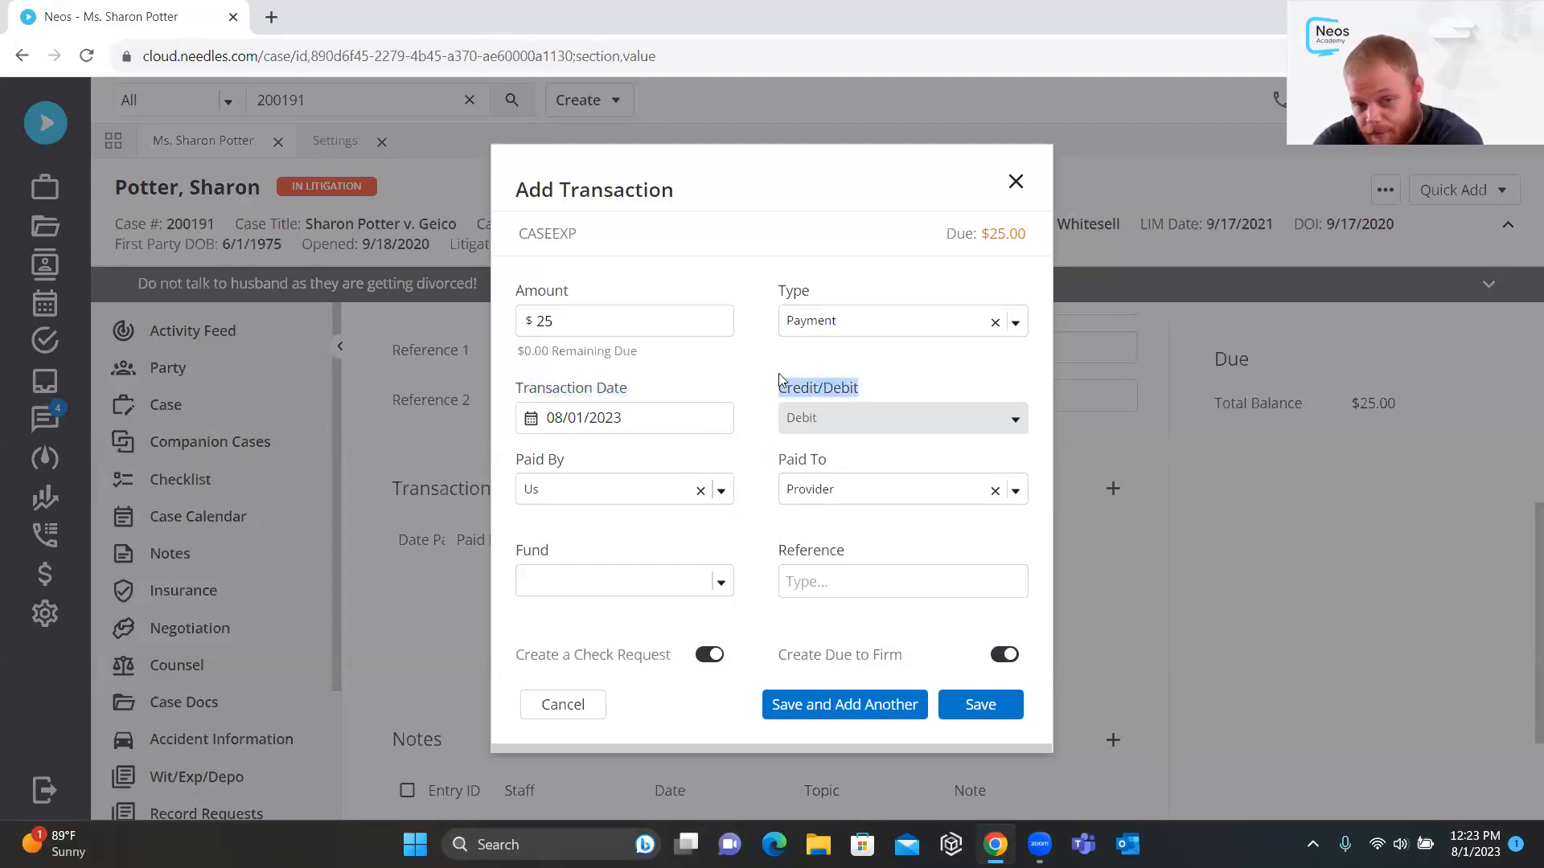
click(804, 426)
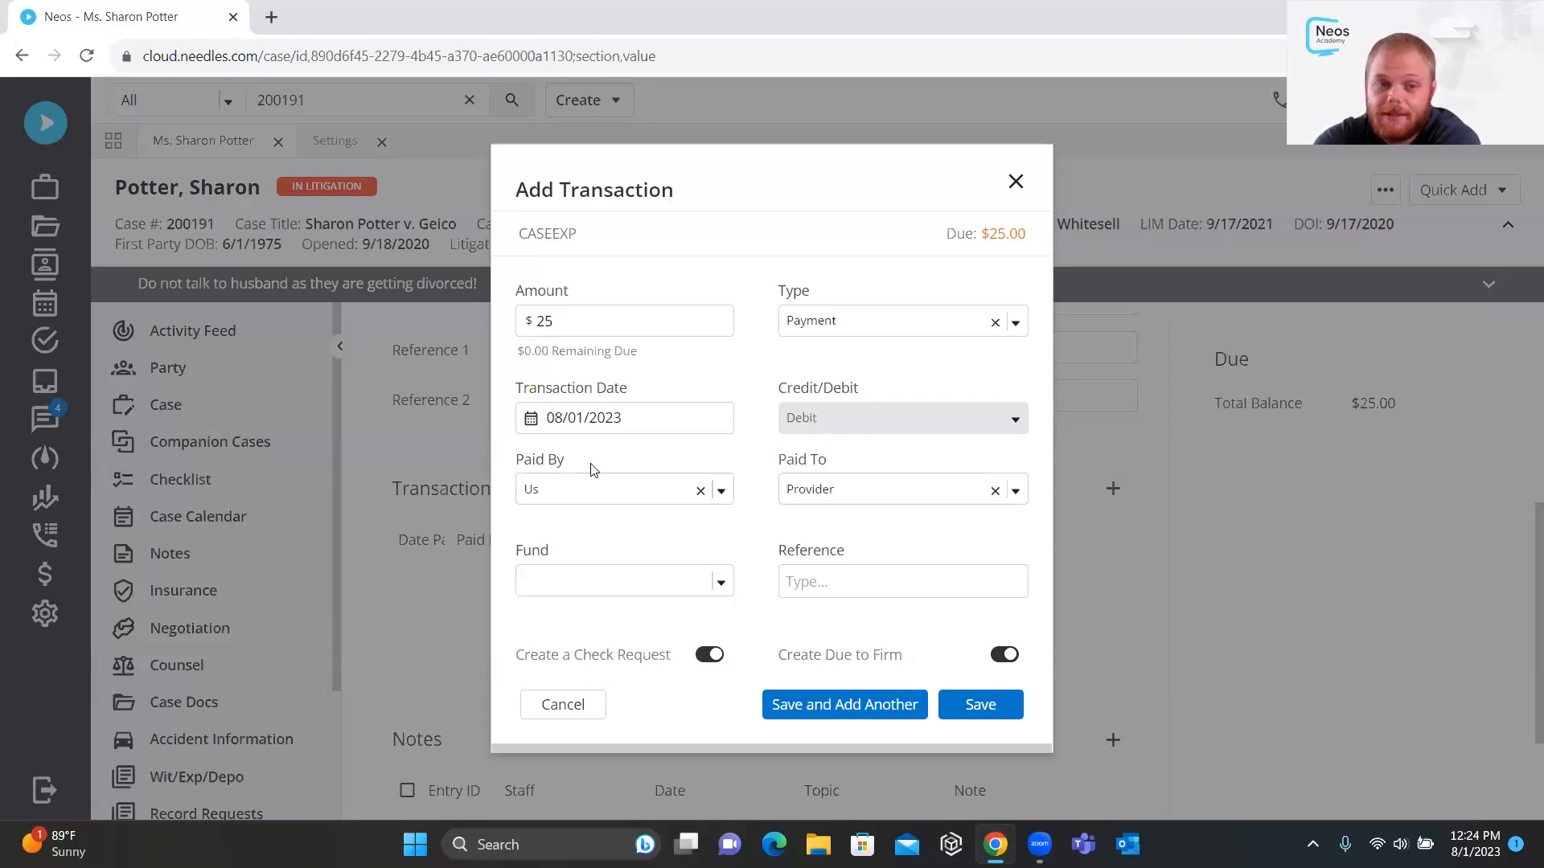
Check the Paid By and Paid To options, keeping Us and Provider, and look at the Reference field
drag(567, 458, 508, 456)
click(623, 489)
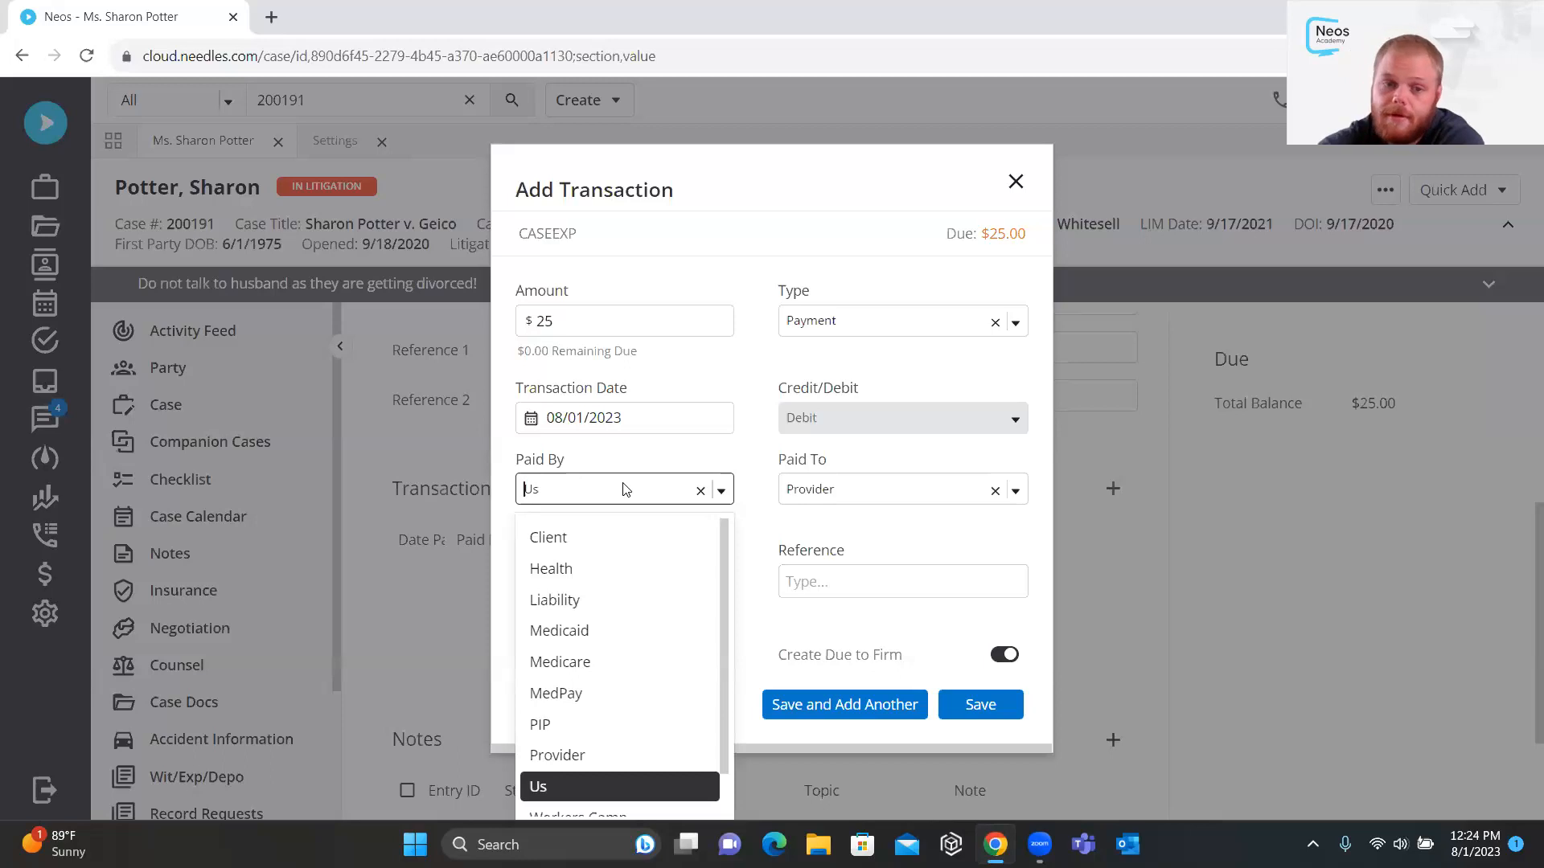
right_click(651, 486)
click(885, 491)
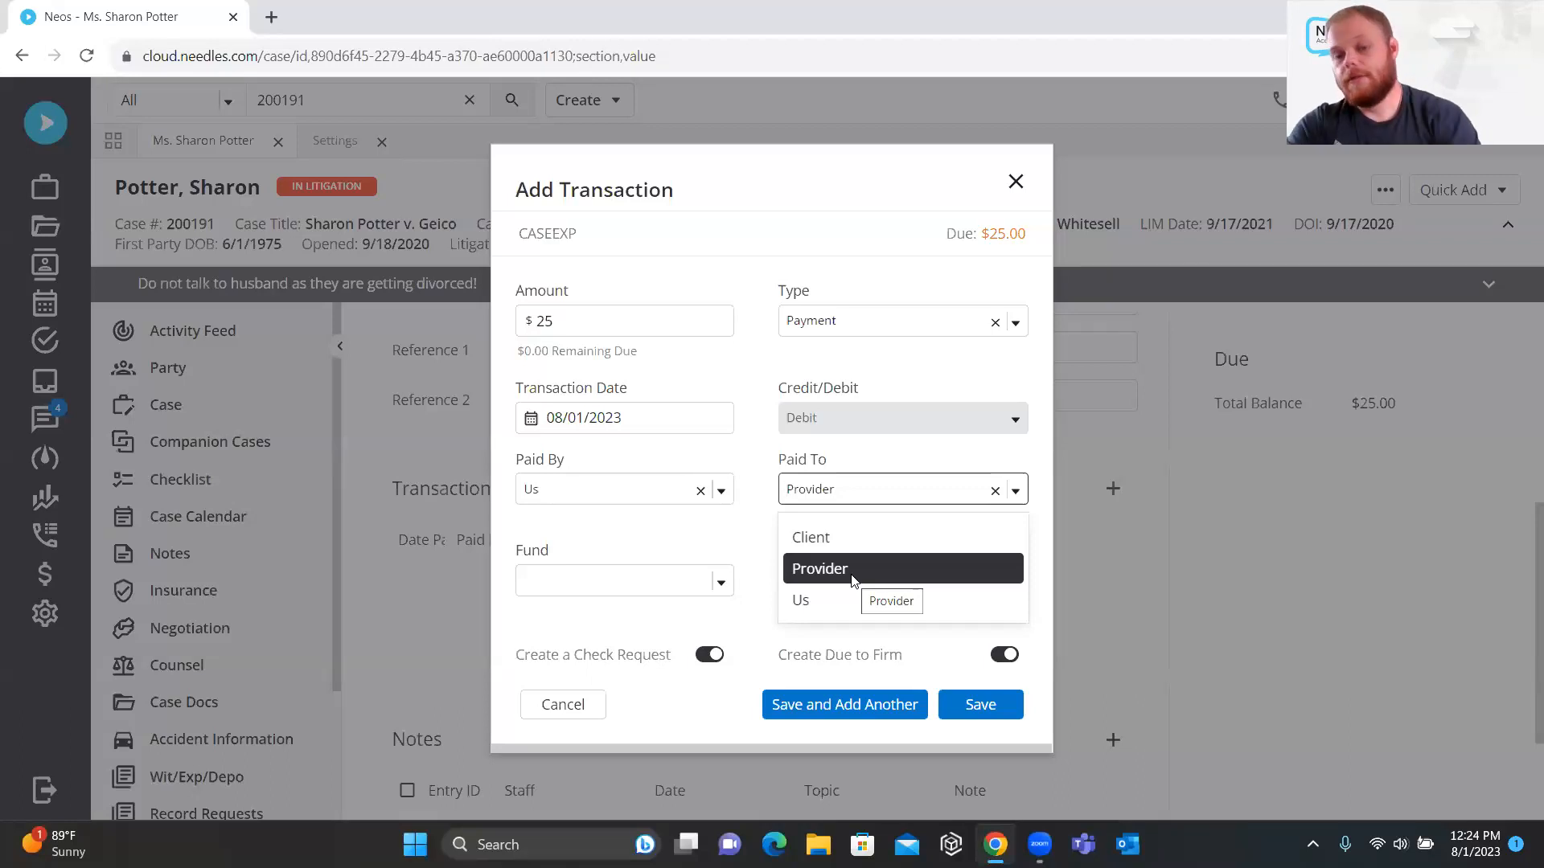
click(877, 498)
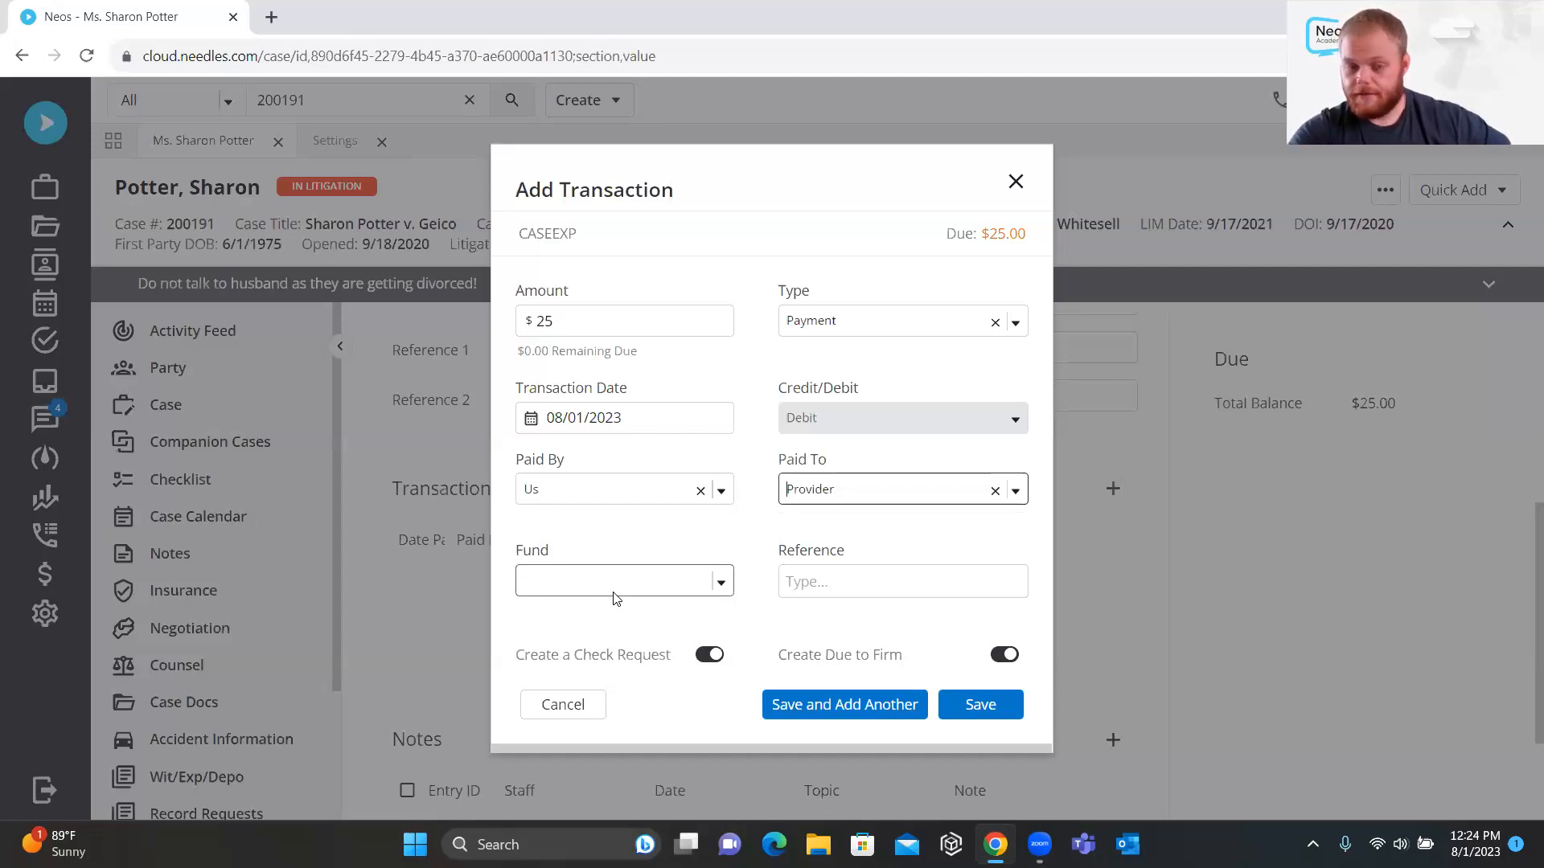
click(861, 595)
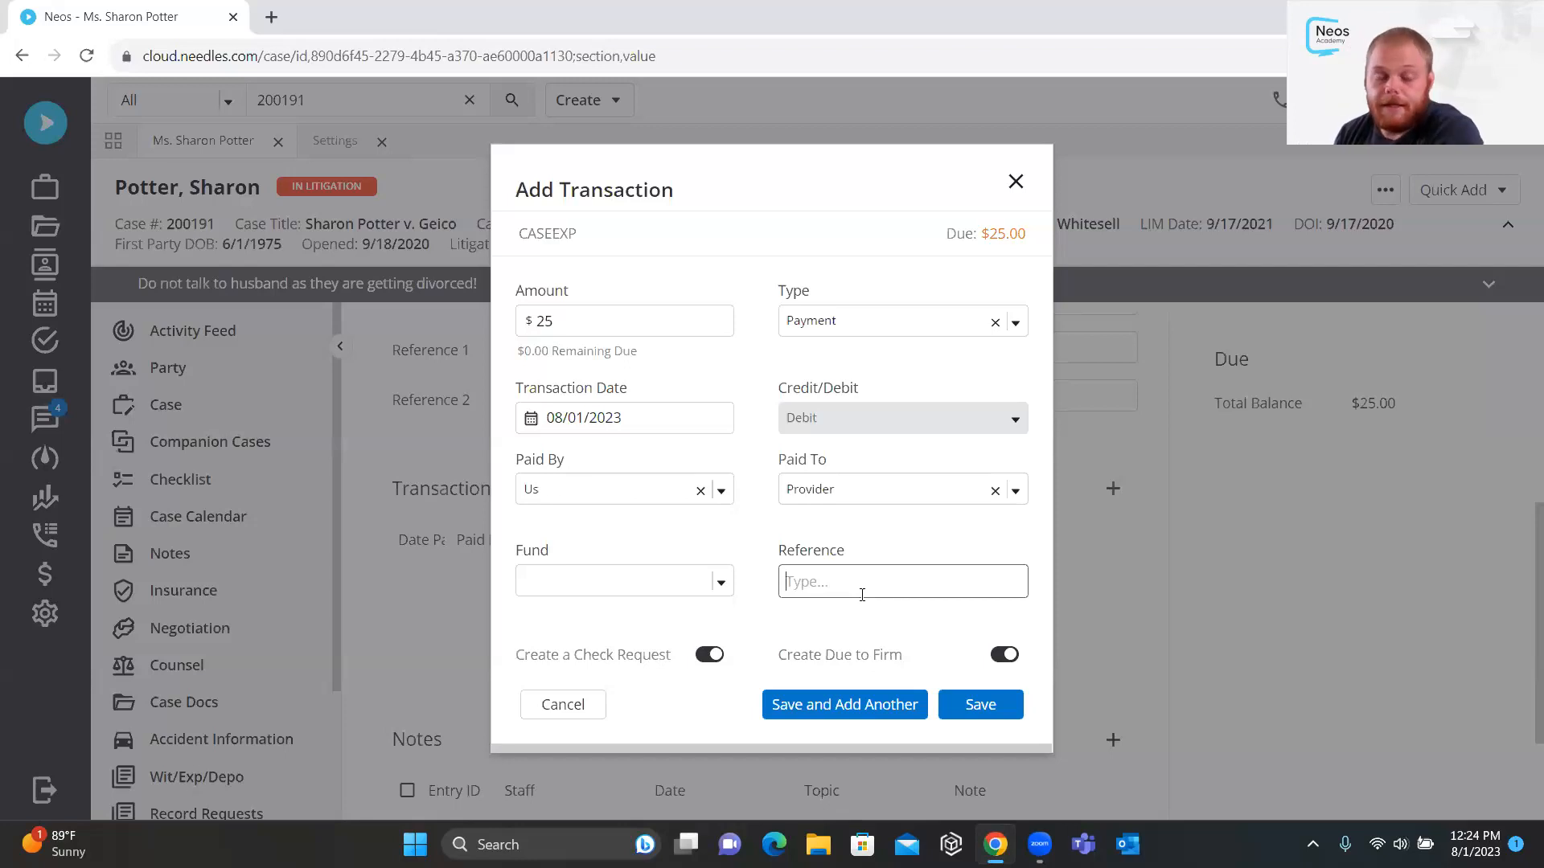
Turn off Create a Check Request for the transaction
drag(515, 655, 672, 660)
click(674, 659)
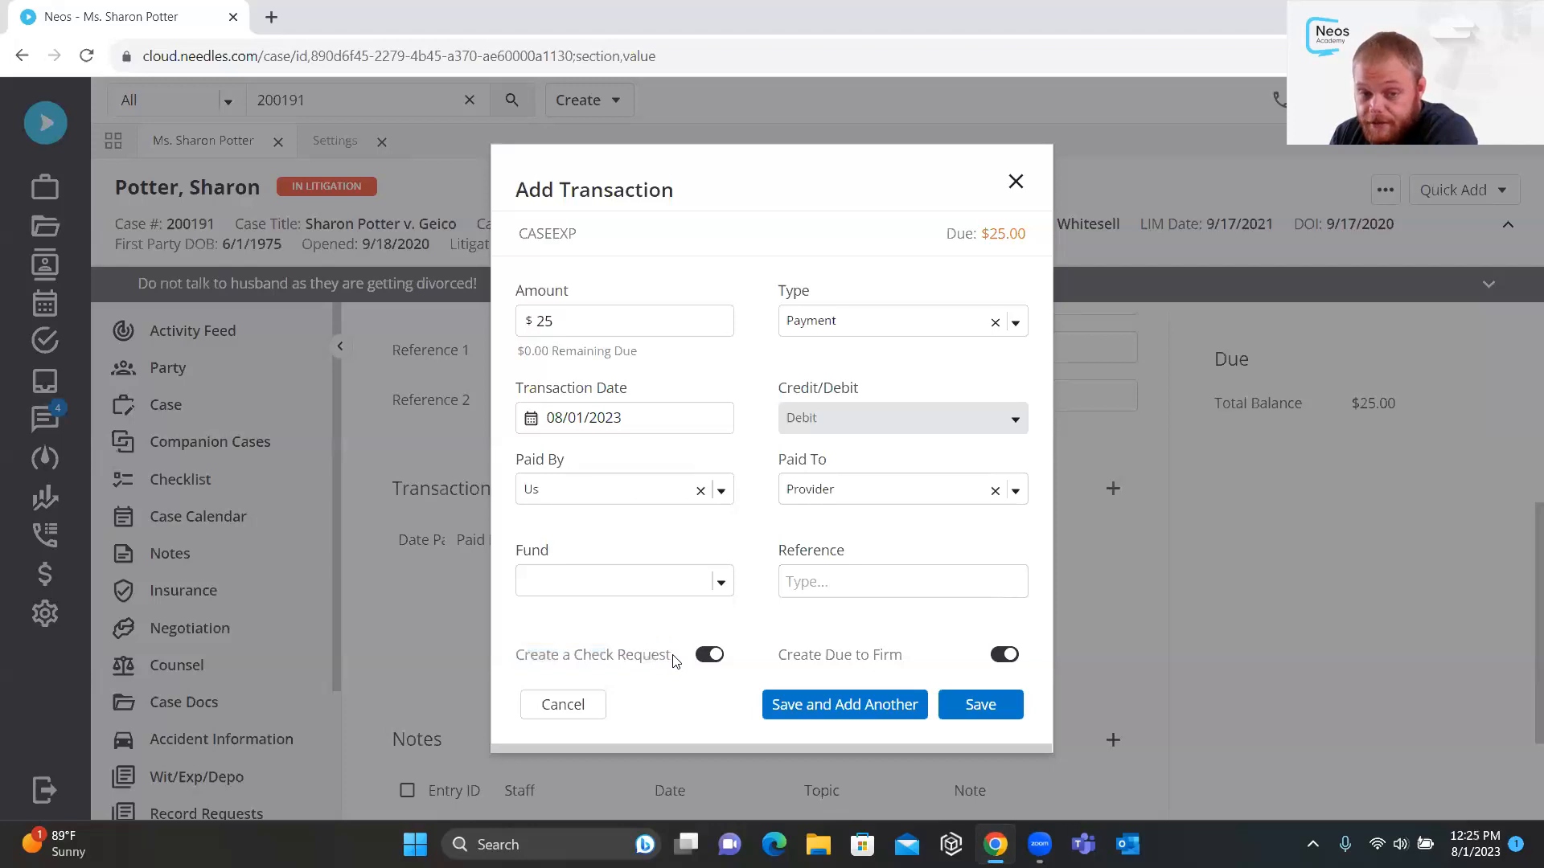
click(703, 654)
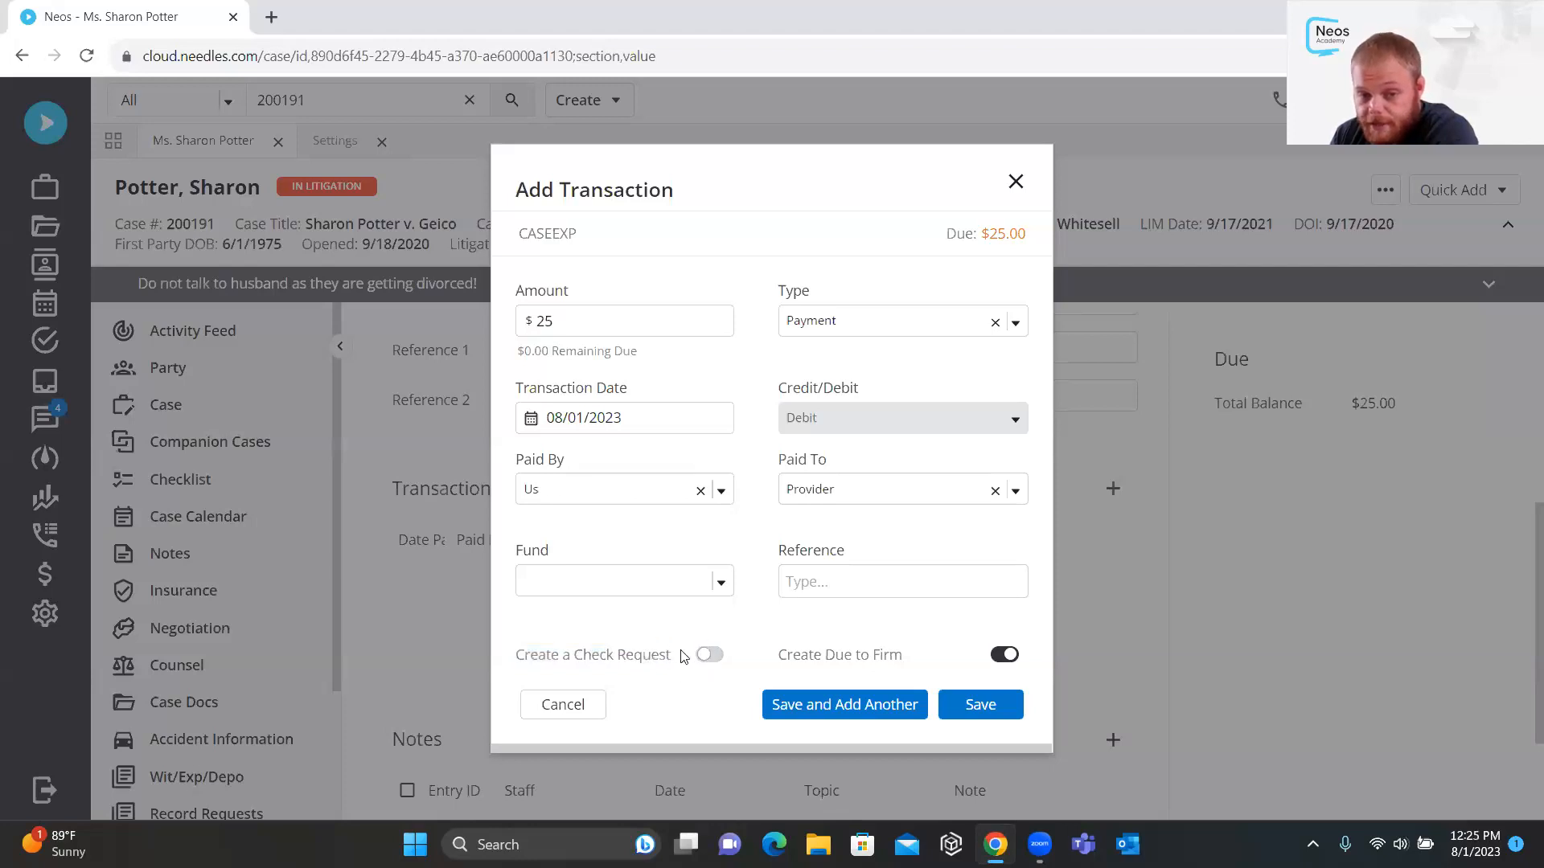
Examine the Create Due to Firm option, switching it off and back on
drag(770, 656, 906, 656)
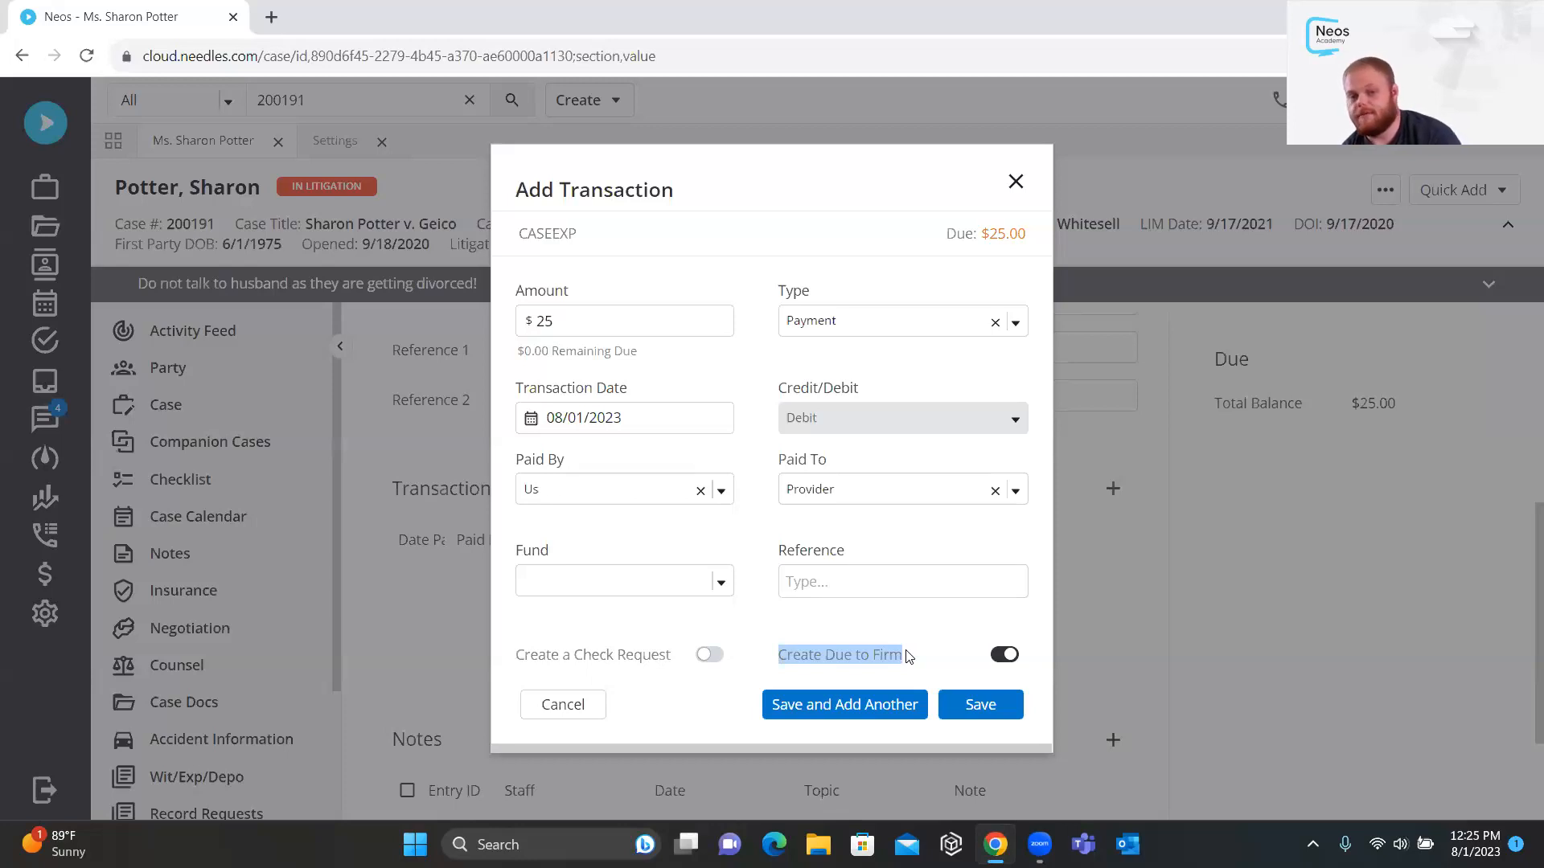
click(1020, 672)
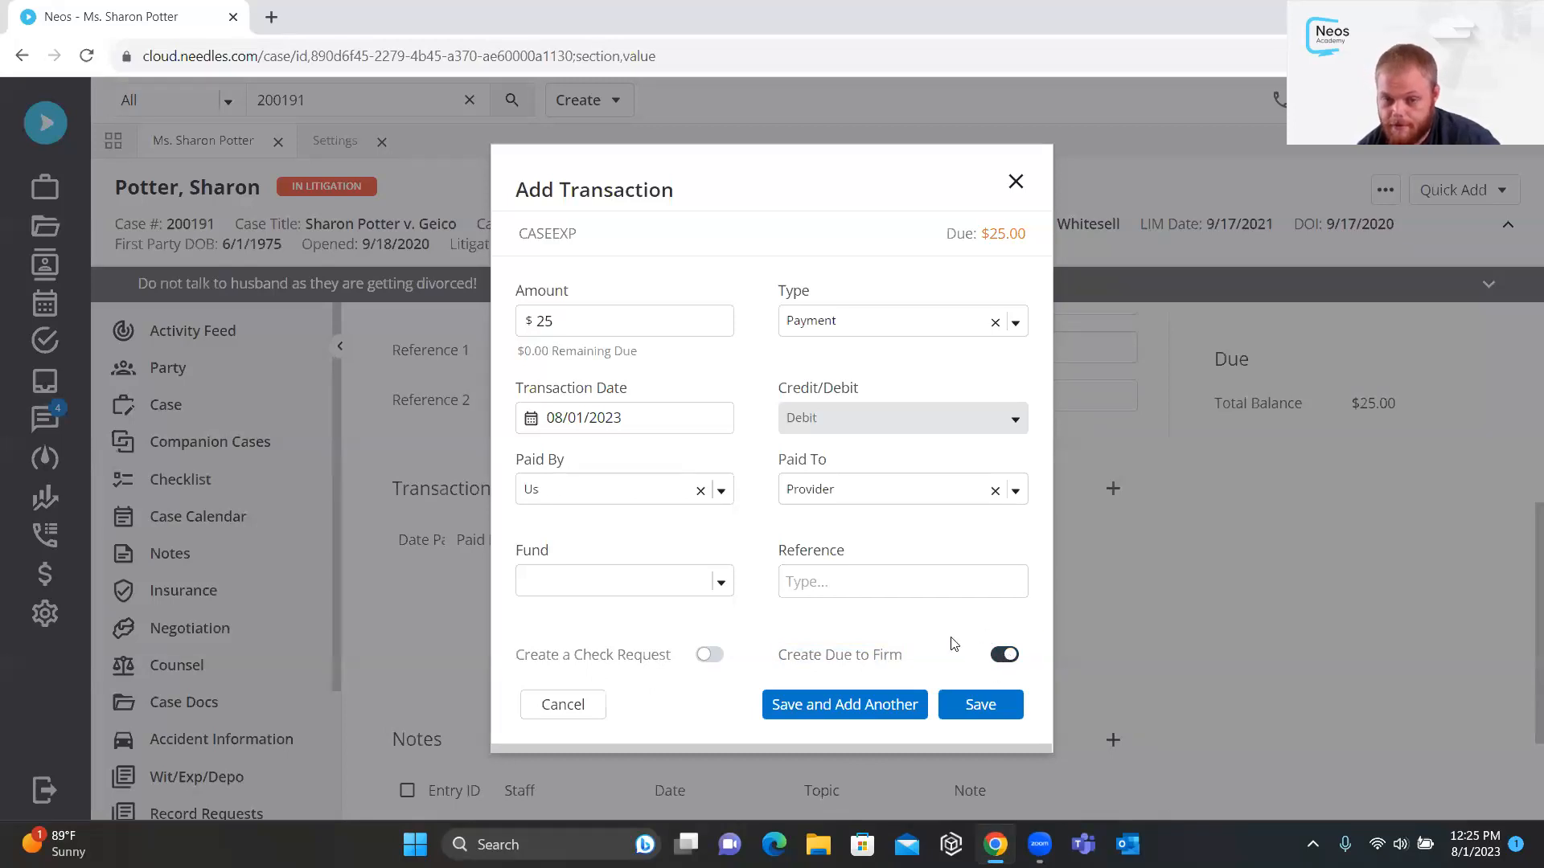
drag(903, 655, 788, 653)
click(854, 644)
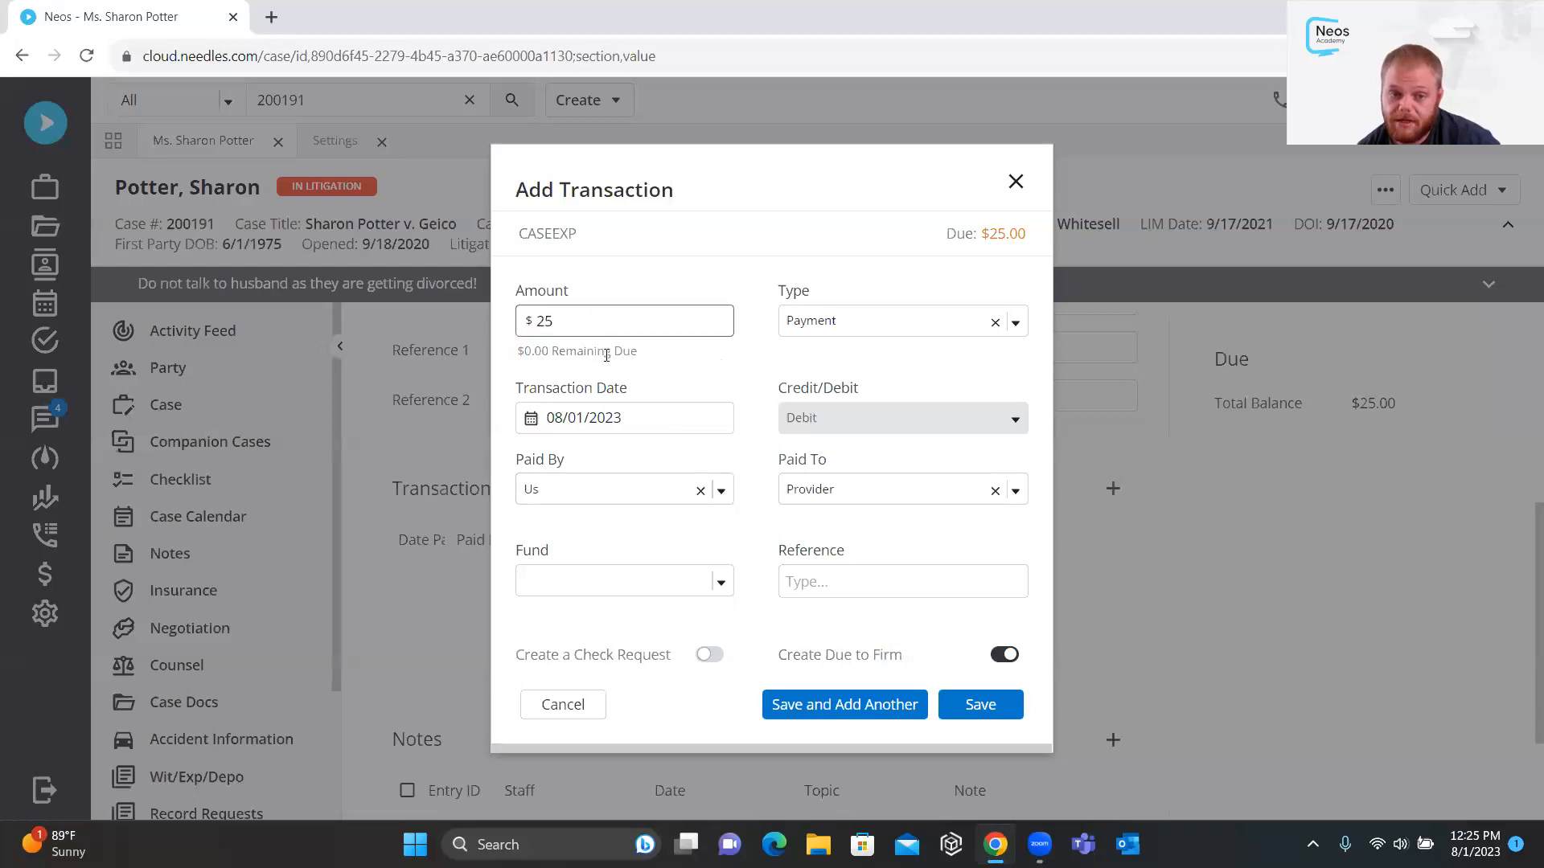
click(1005, 656)
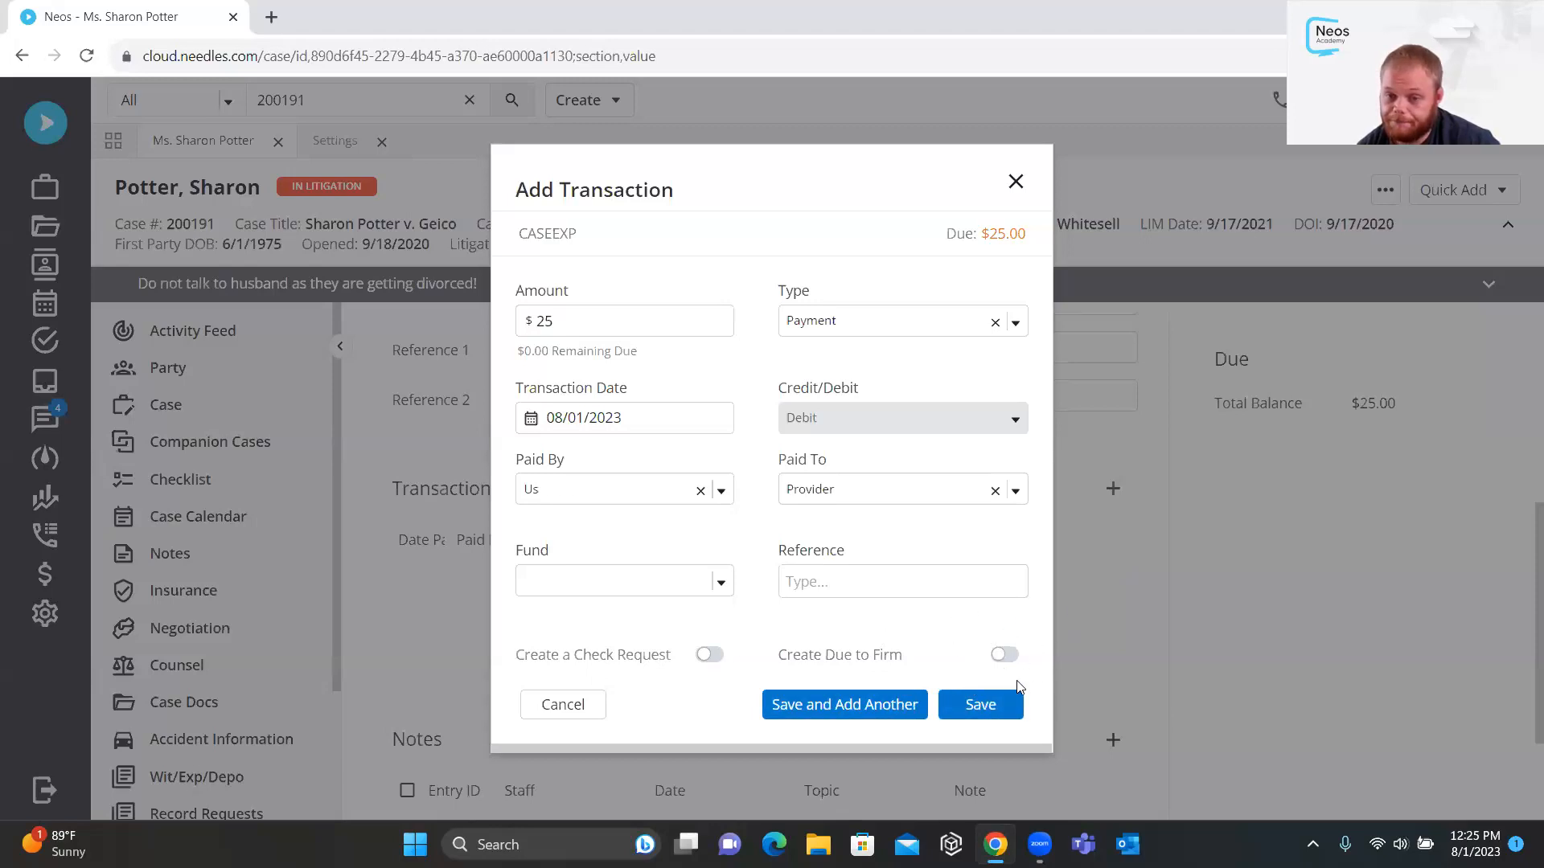
click(1003, 655)
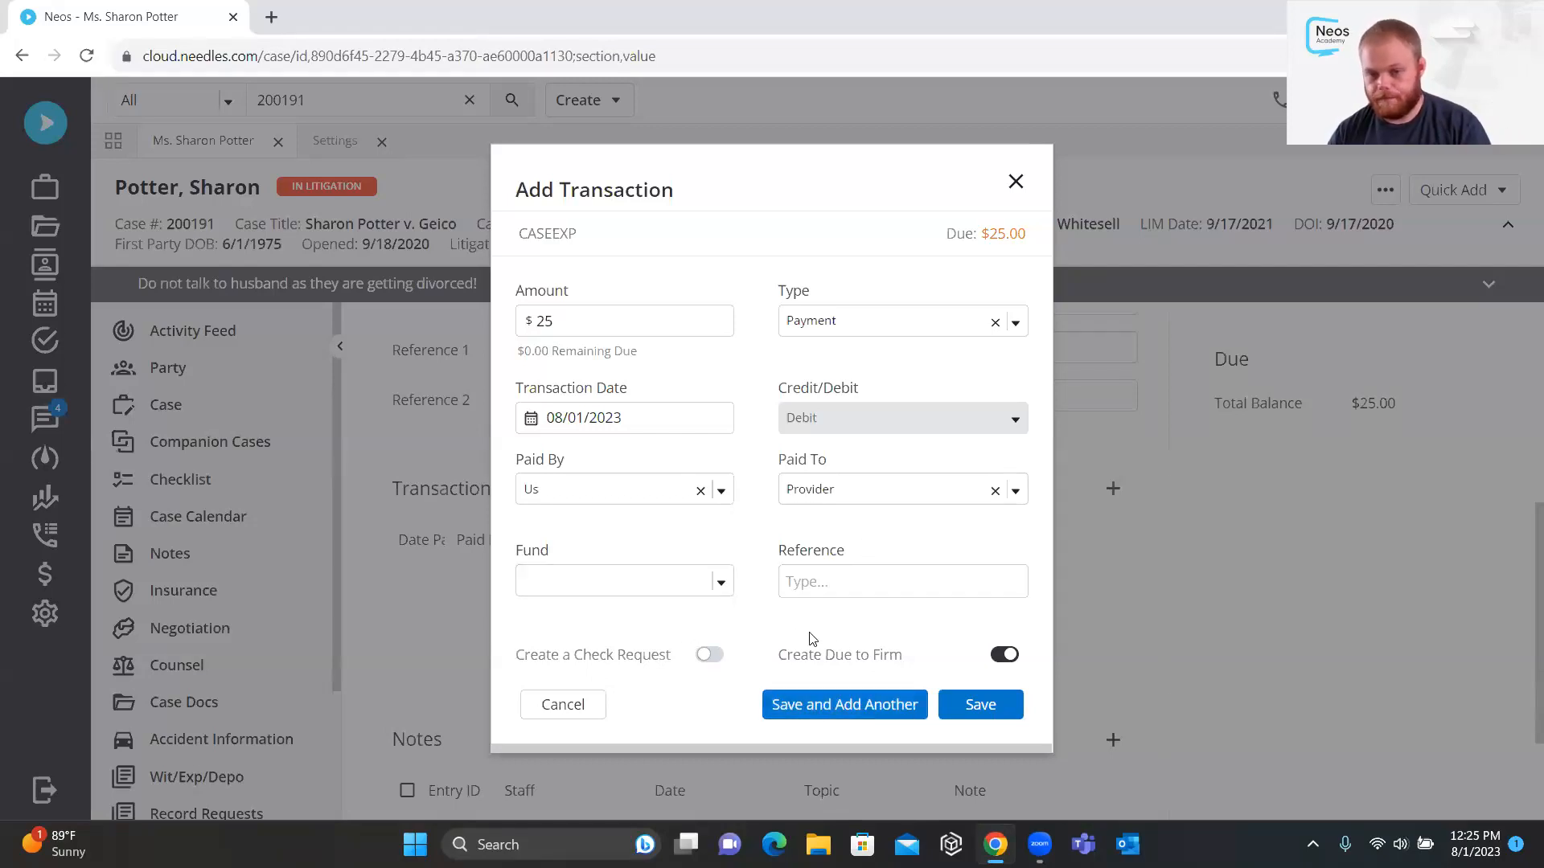
Save the payment transaction with Create Due to Firm on and return to the case's Values list
drag(904, 655, 783, 655)
click(878, 651)
click(989, 711)
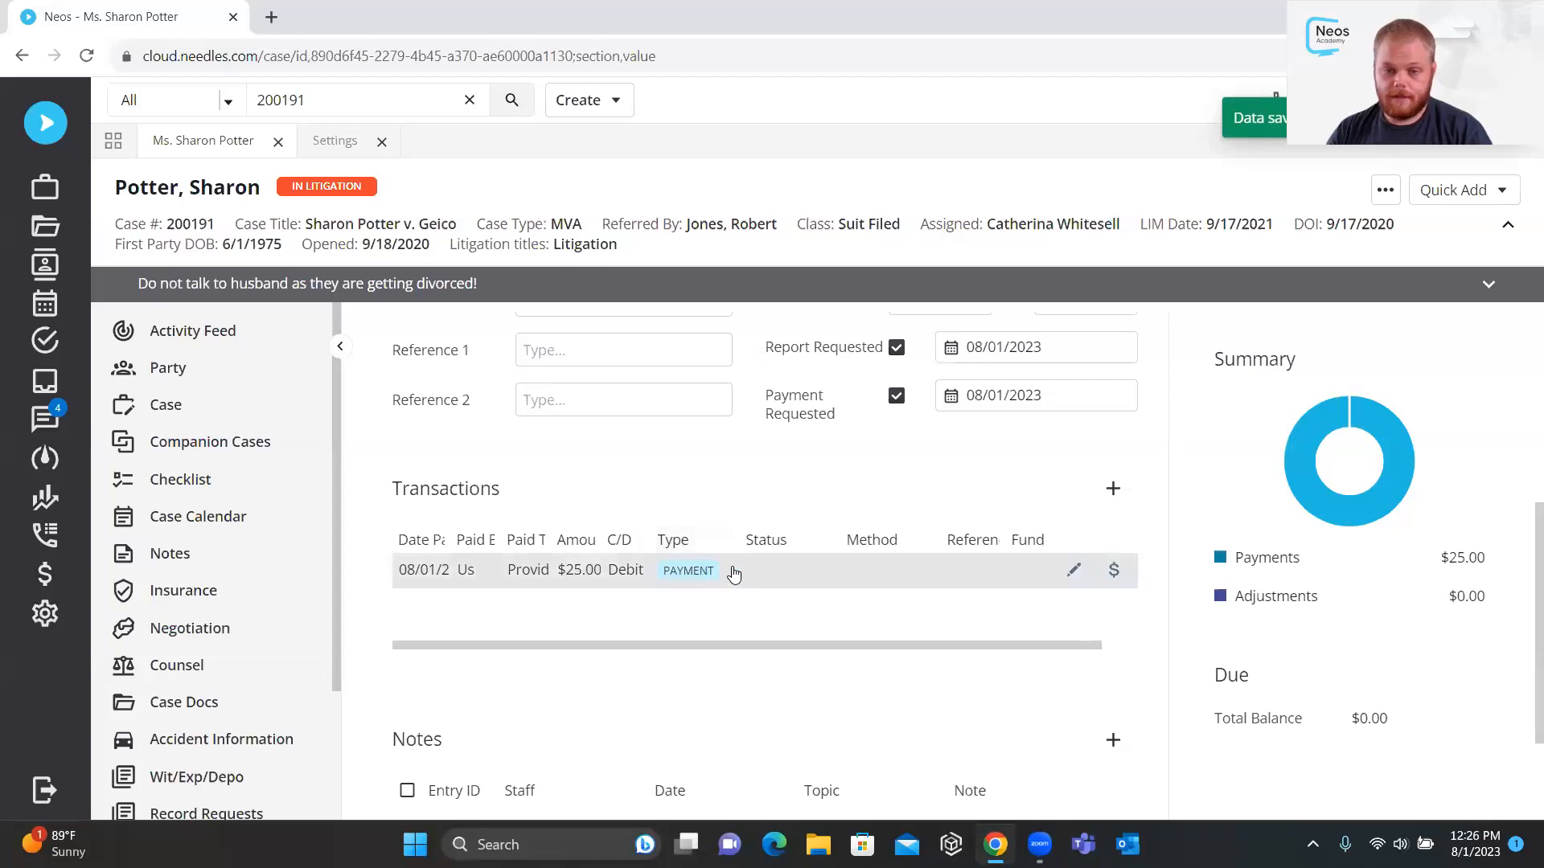
click(665, 576)
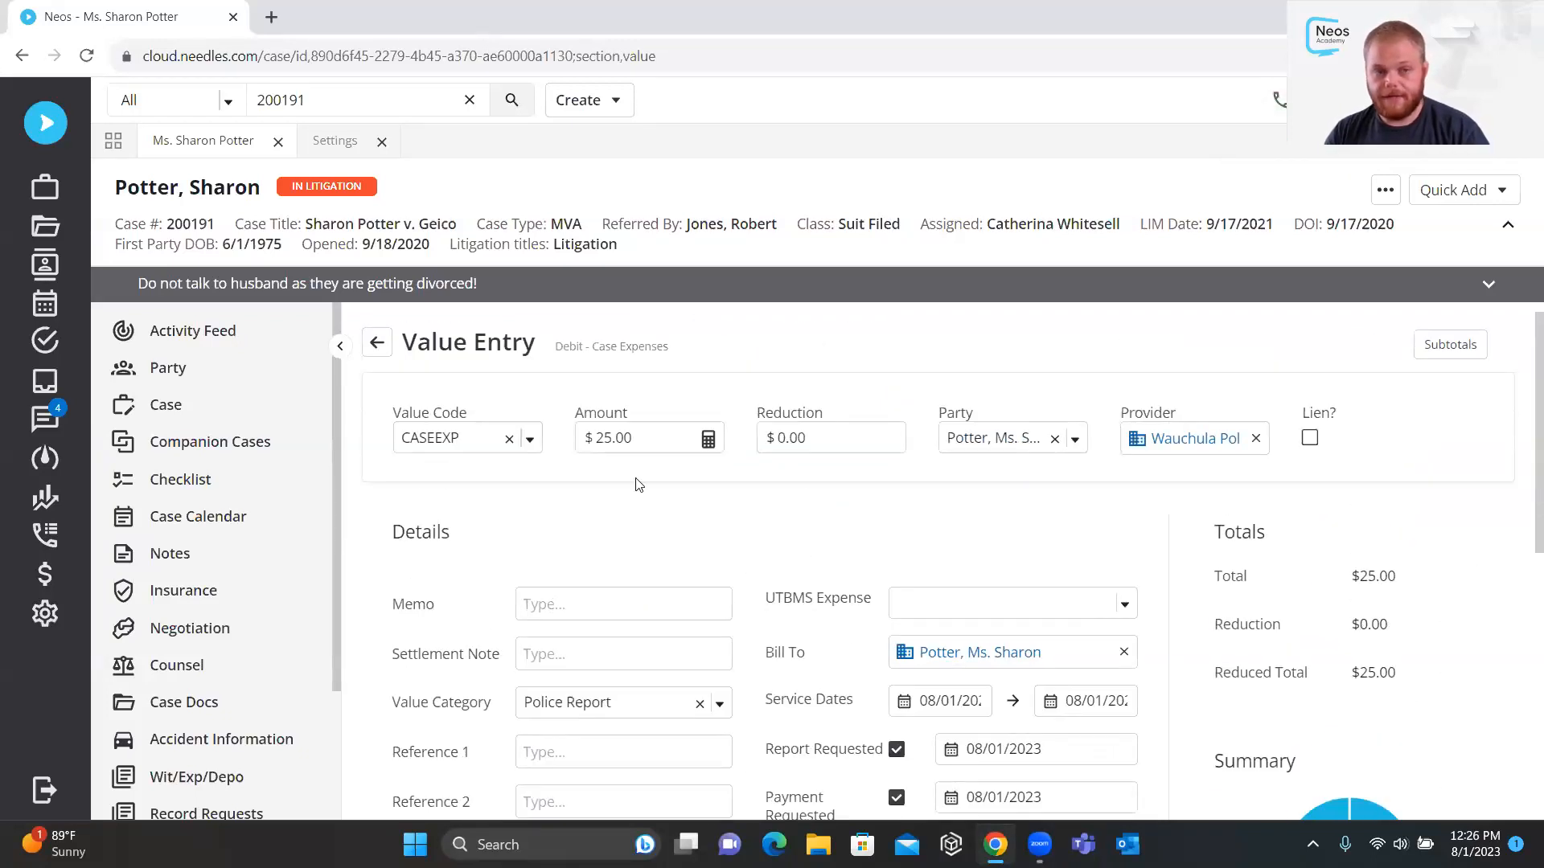
click(377, 343)
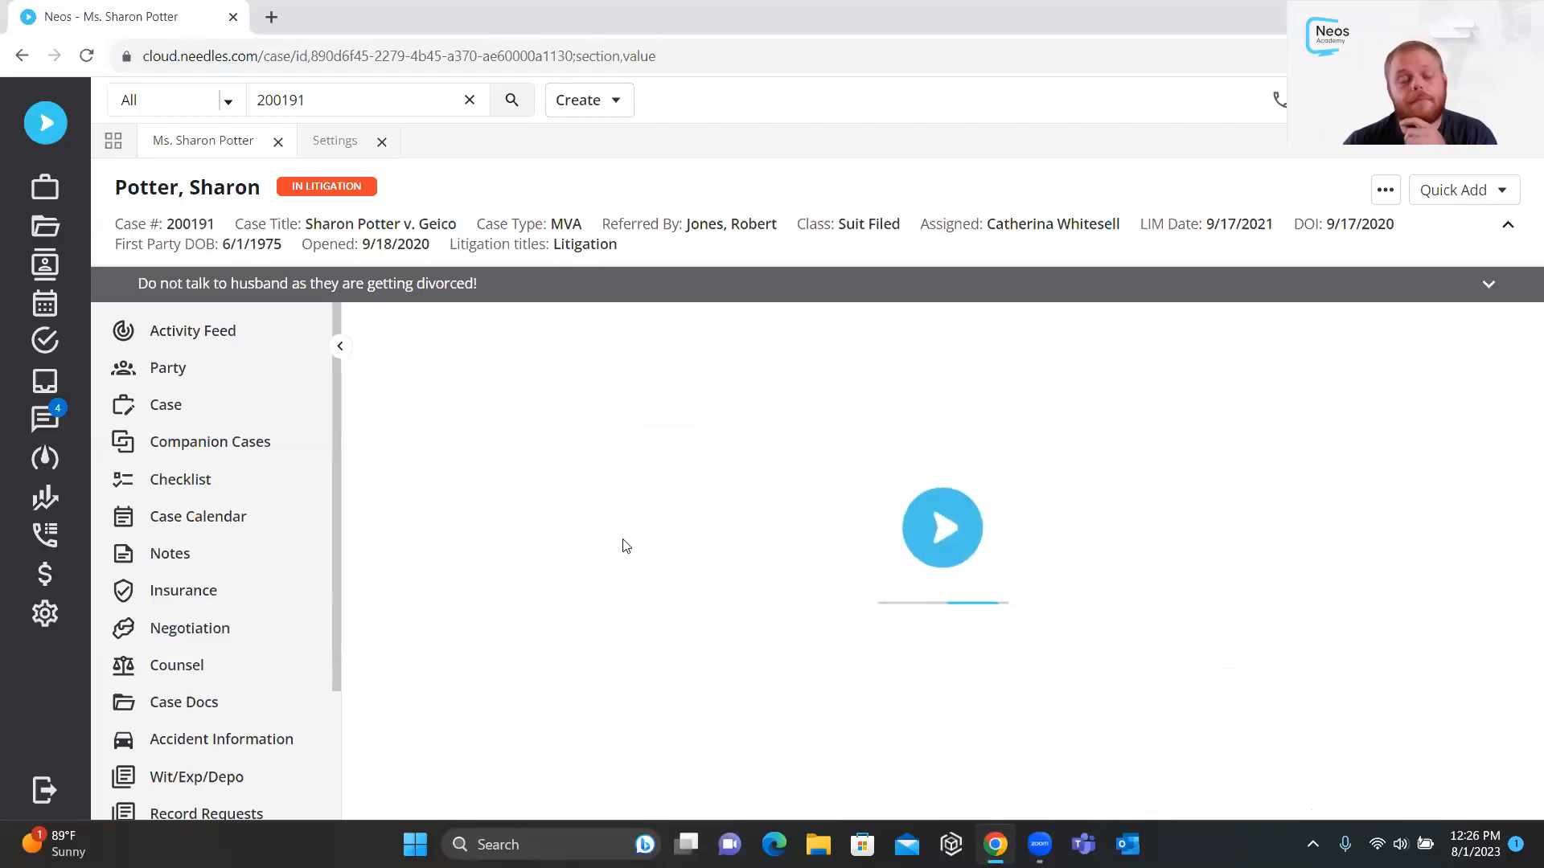
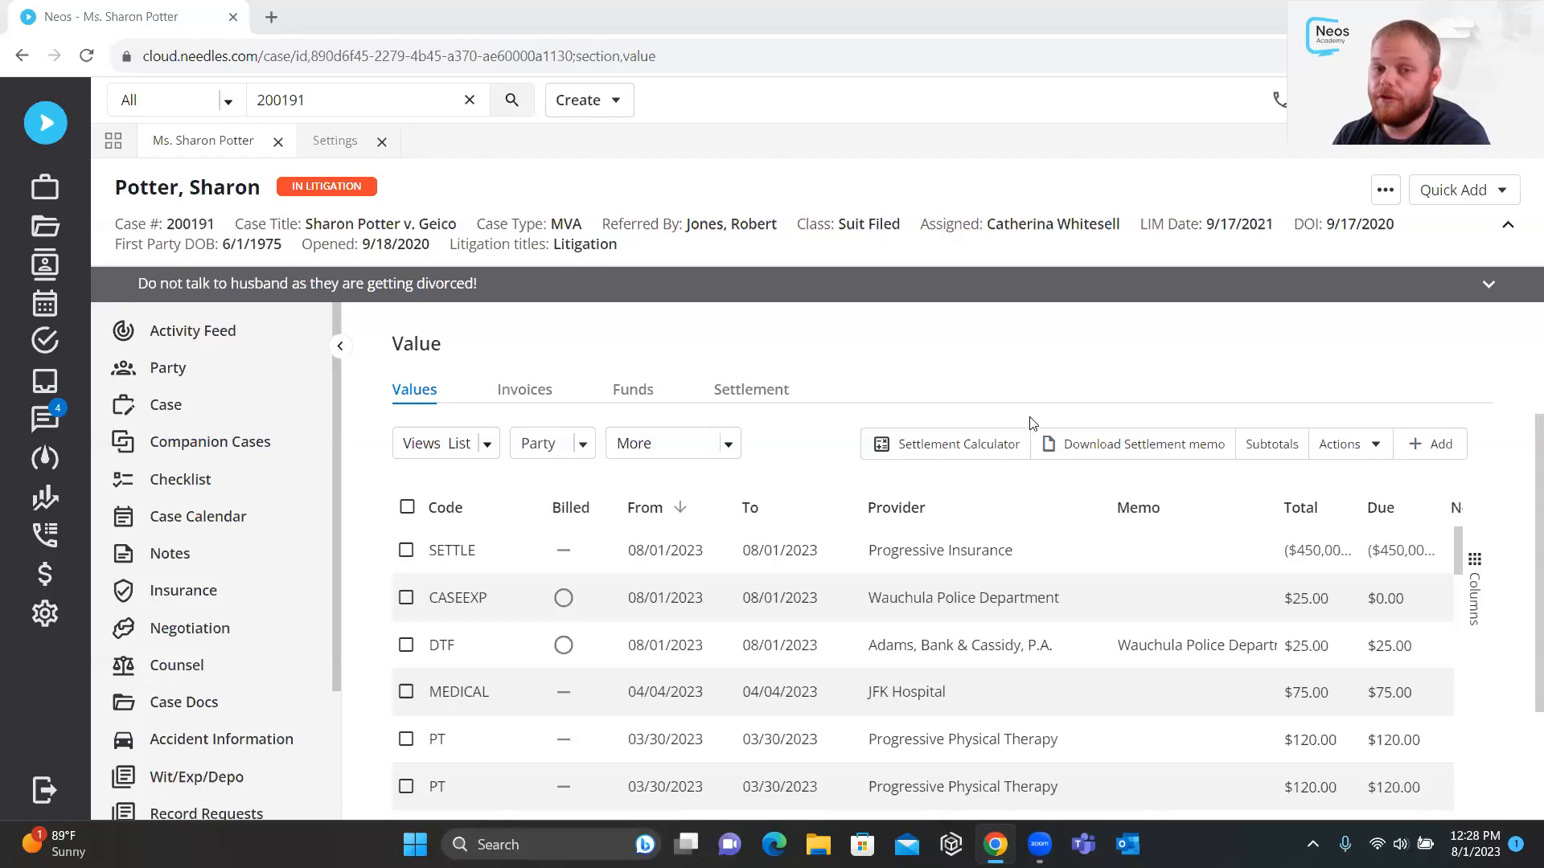
Open the Paid By mini directory in Settings and examine its payors and their C/D settings
click(45, 614)
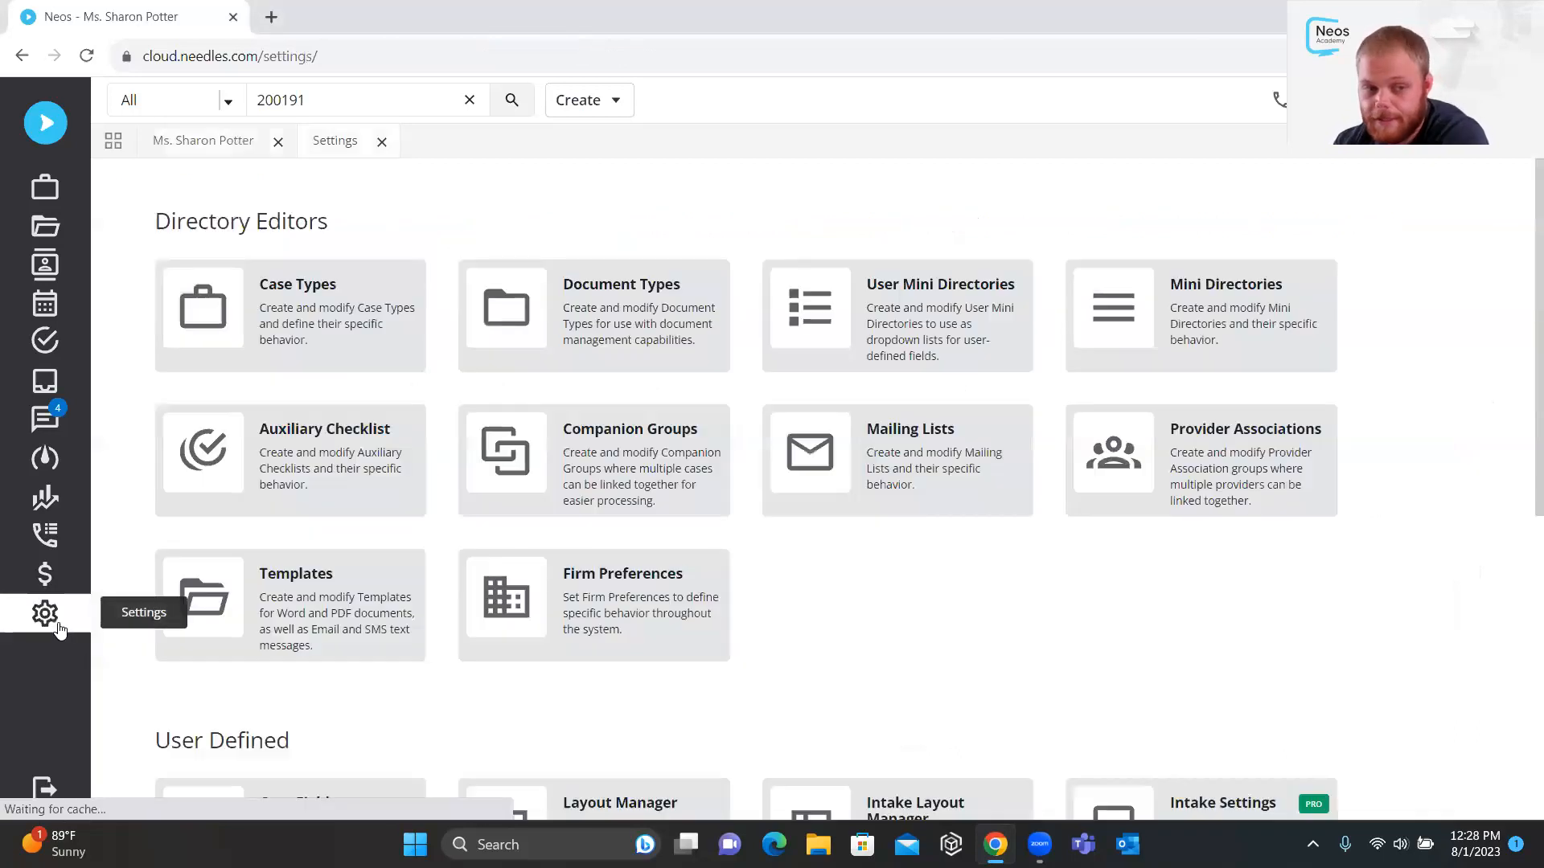
click(1102, 297)
scroll(299, 557, down, 20)
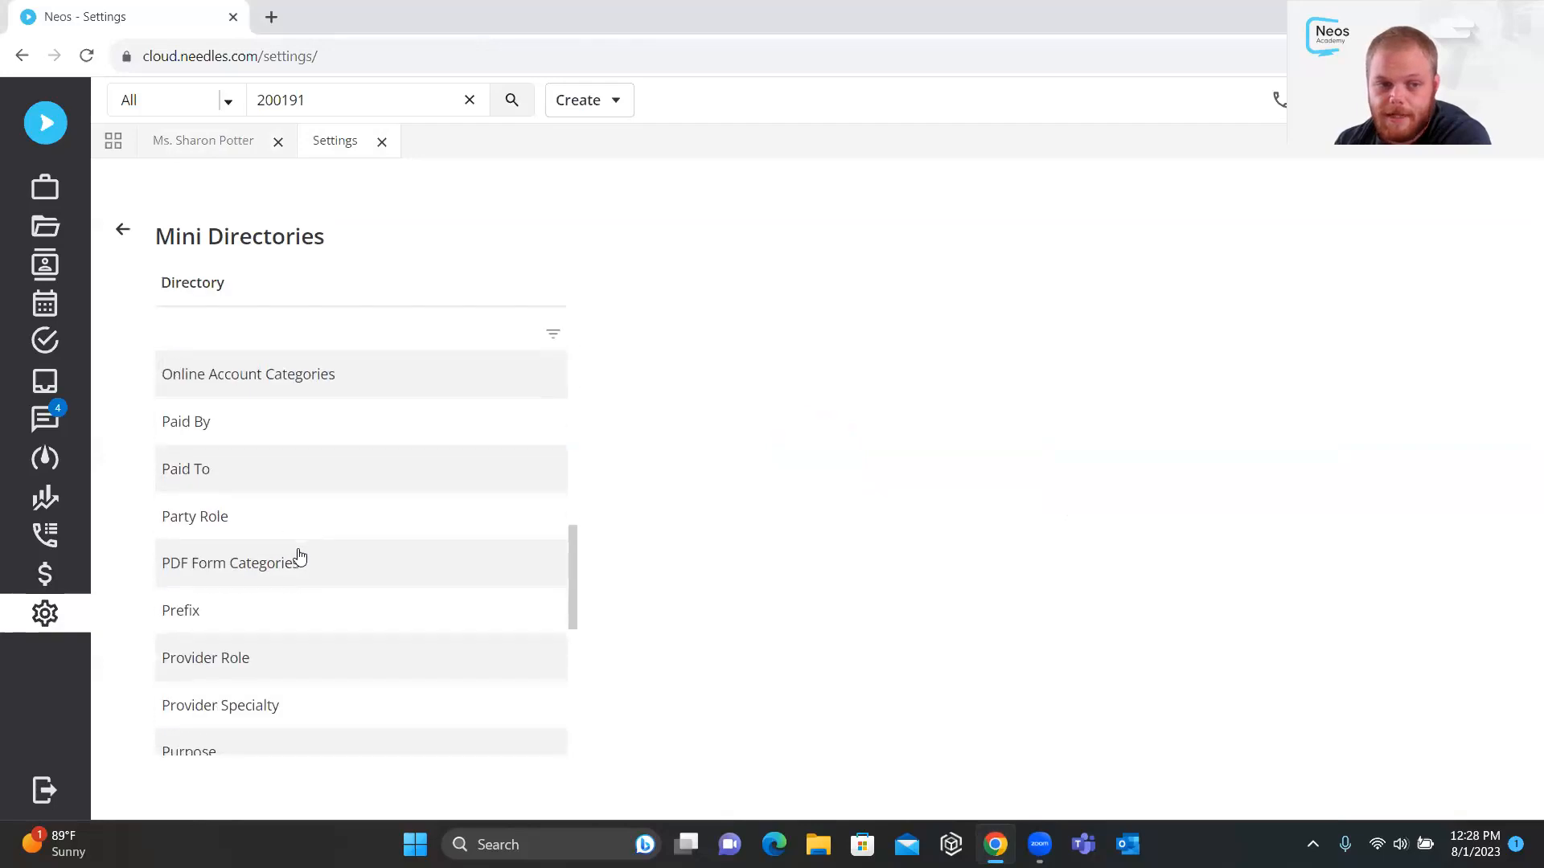
scroll(293, 550, up, 1)
scroll(281, 556, down, 2)
scroll(282, 555, up, 5)
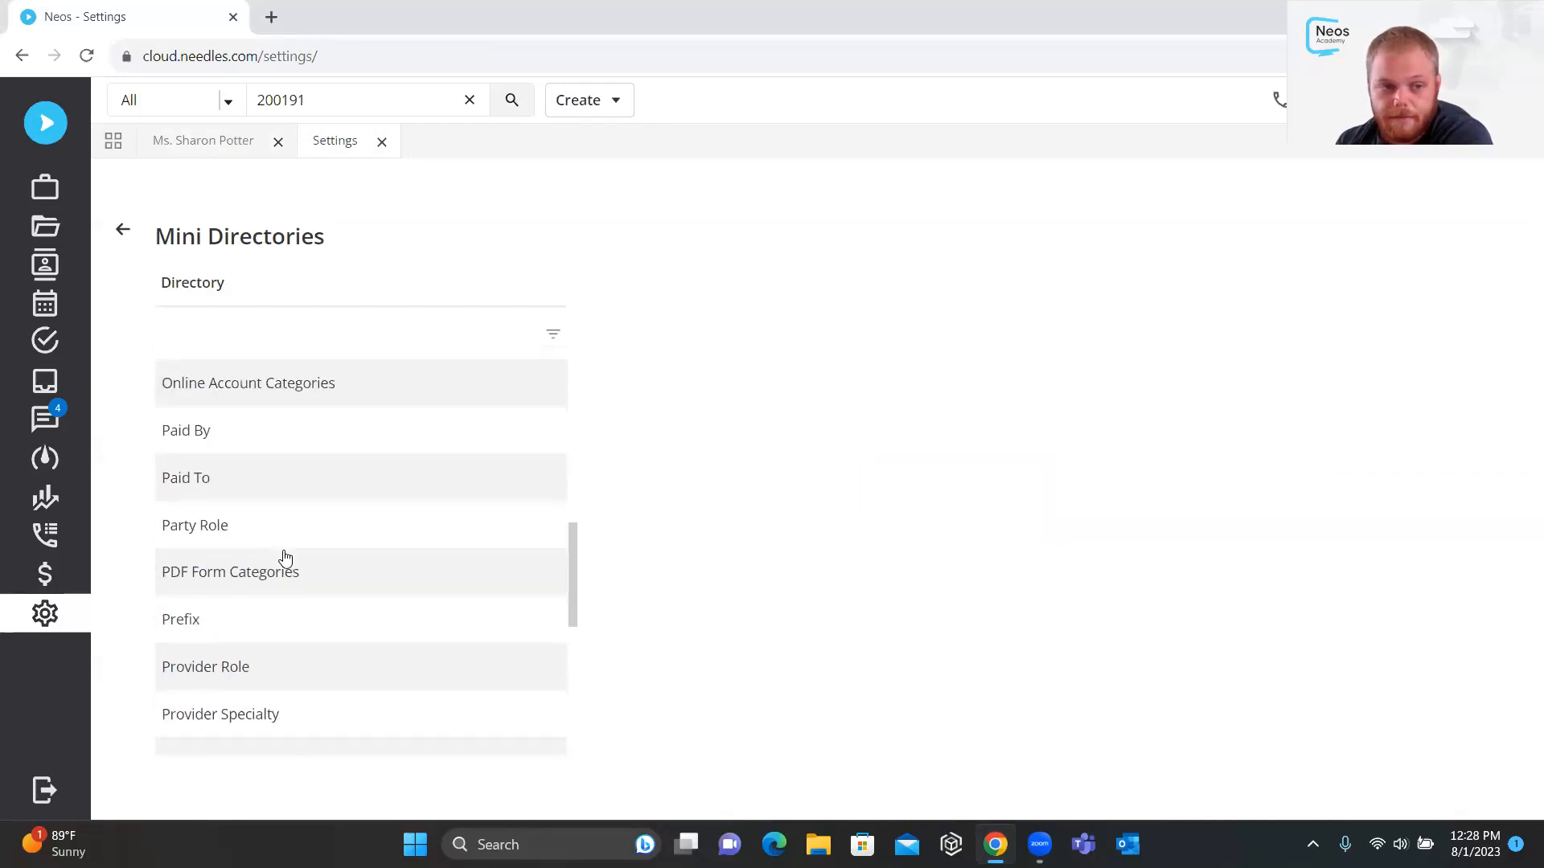
click(207, 431)
scroll(776, 613, down, 2)
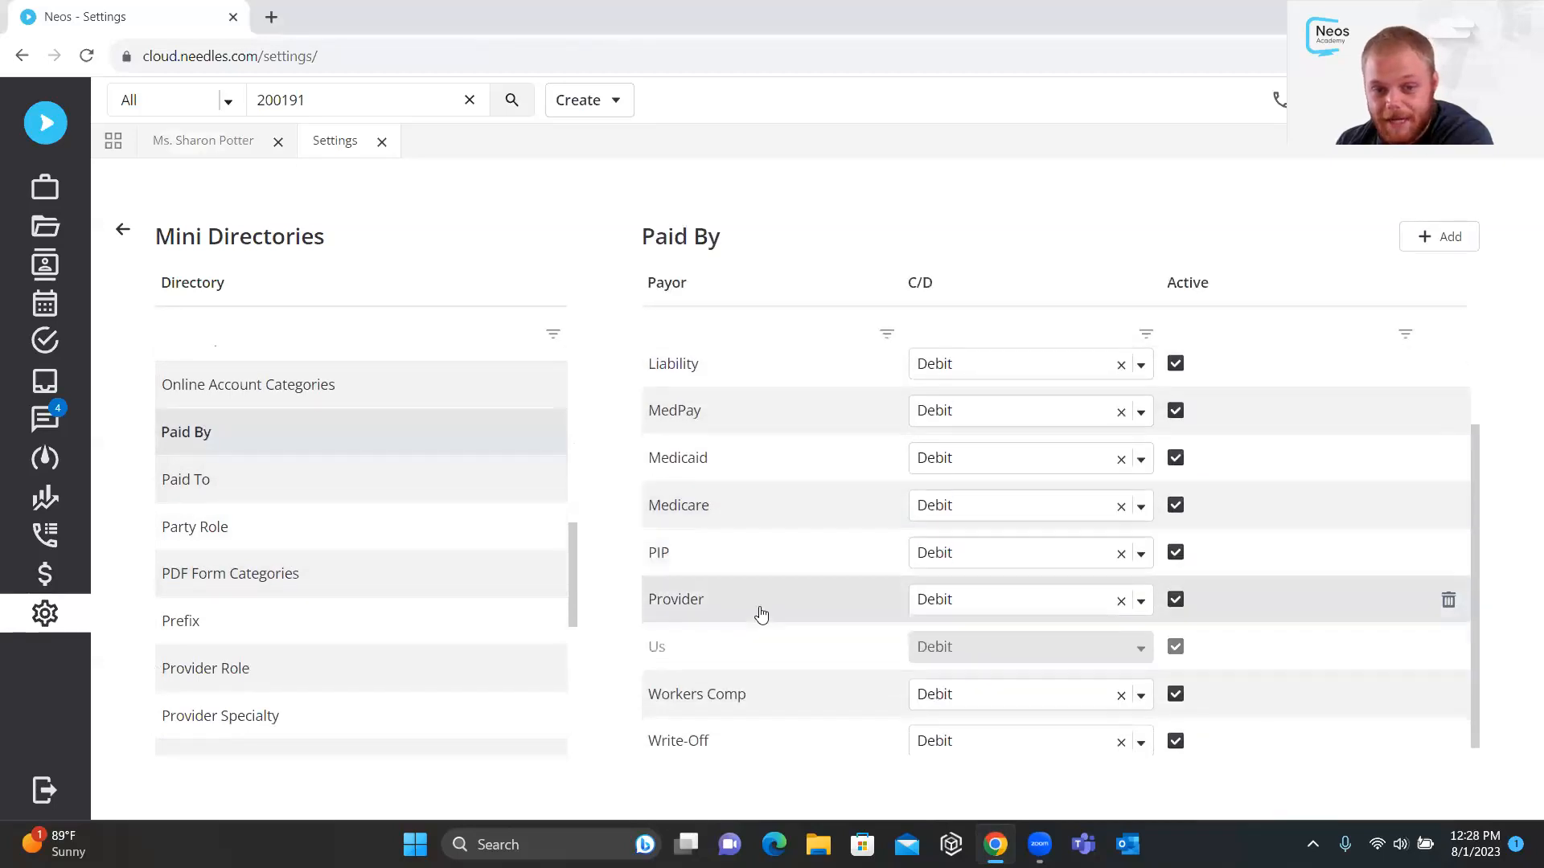
Check the credit and debit options of the Liability payor, and return to the case's value list
click(957, 361)
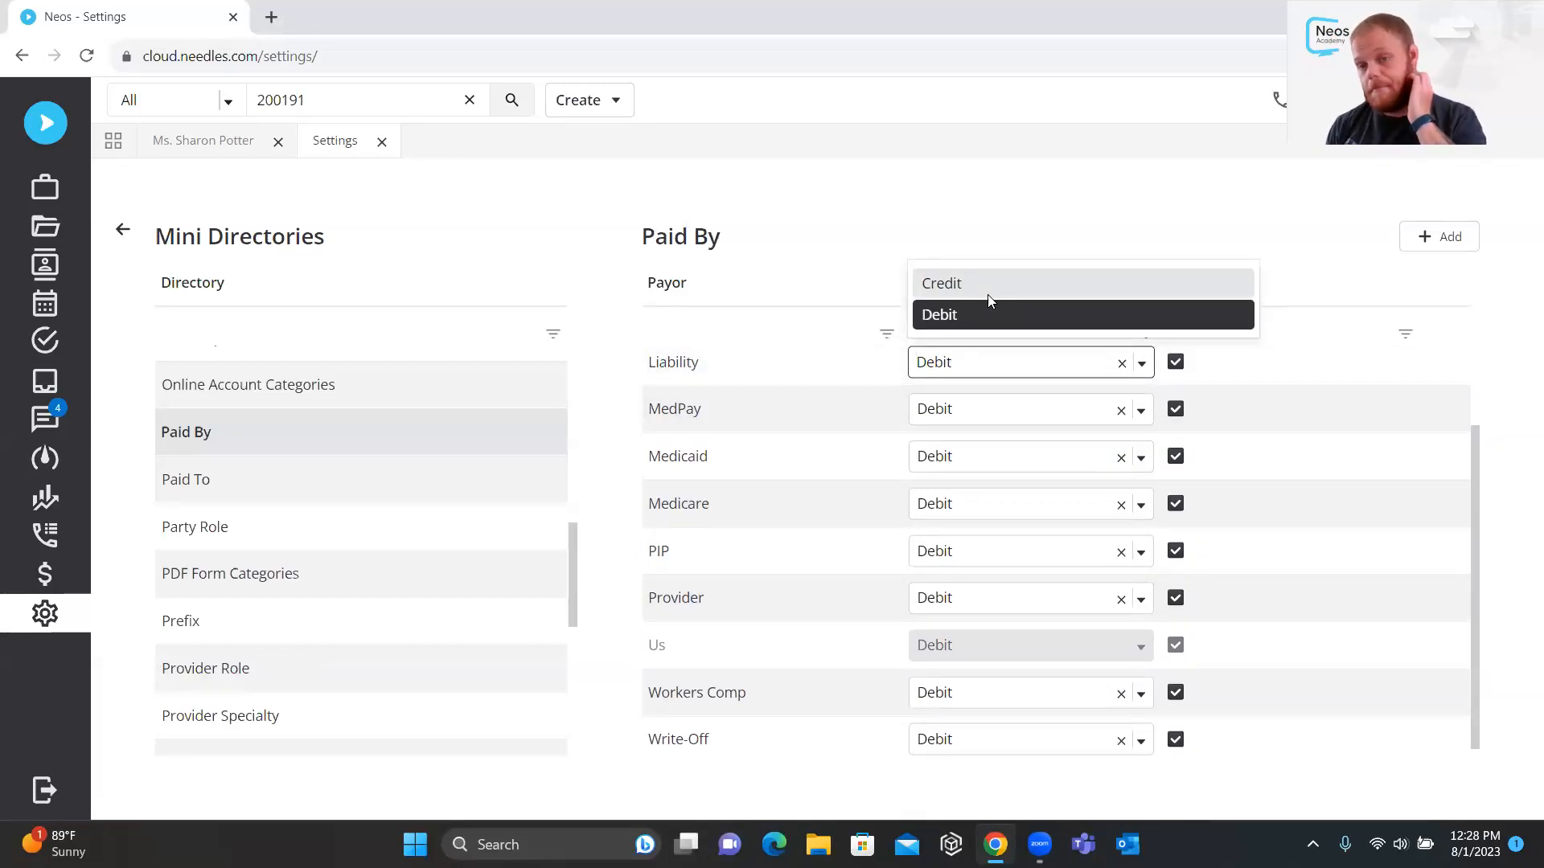
click(953, 216)
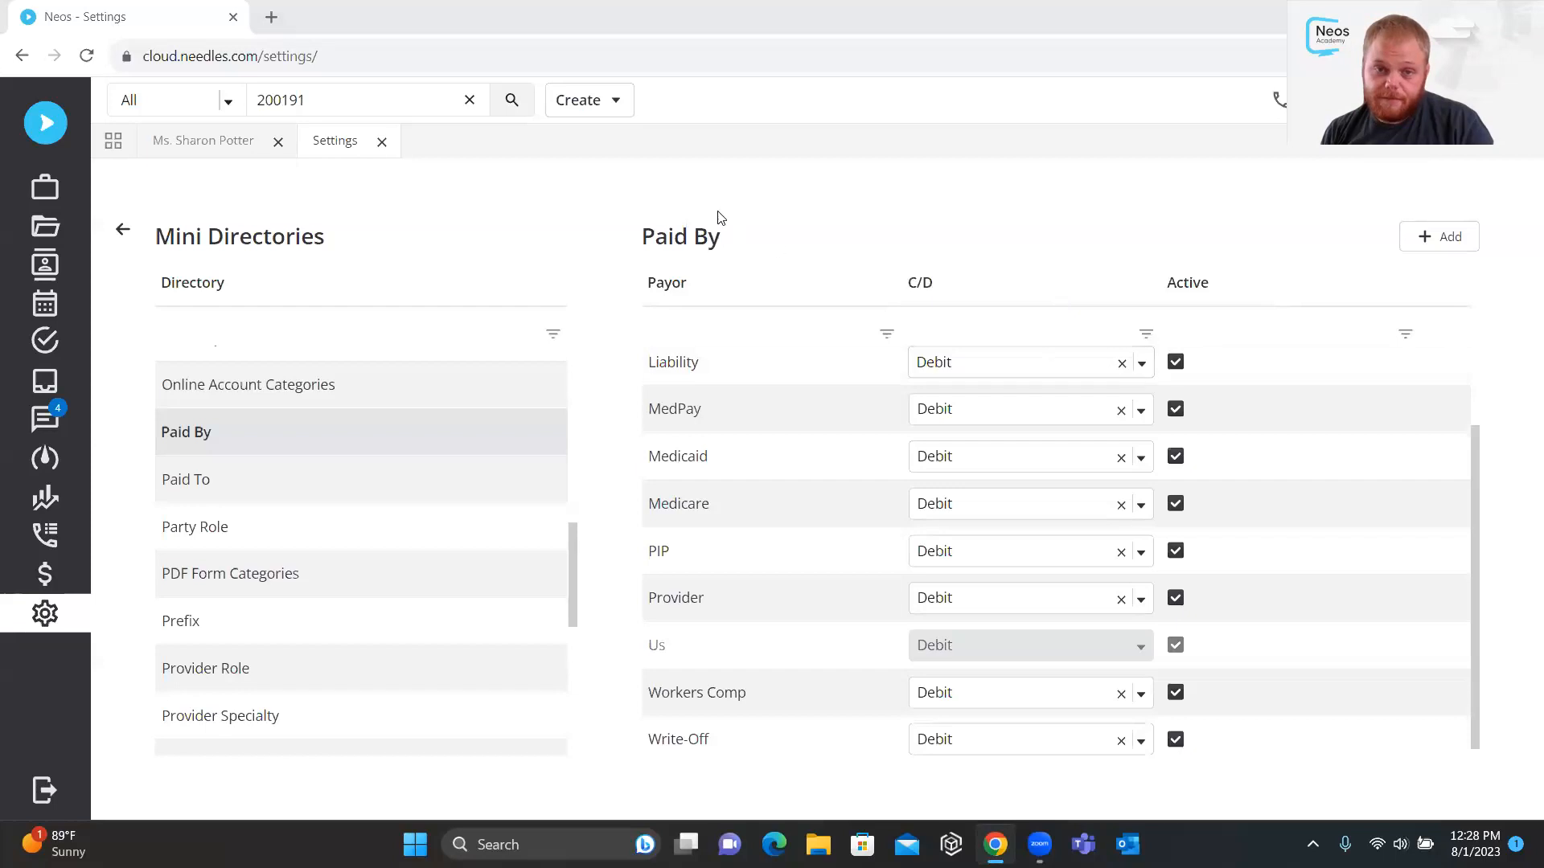
click(213, 149)
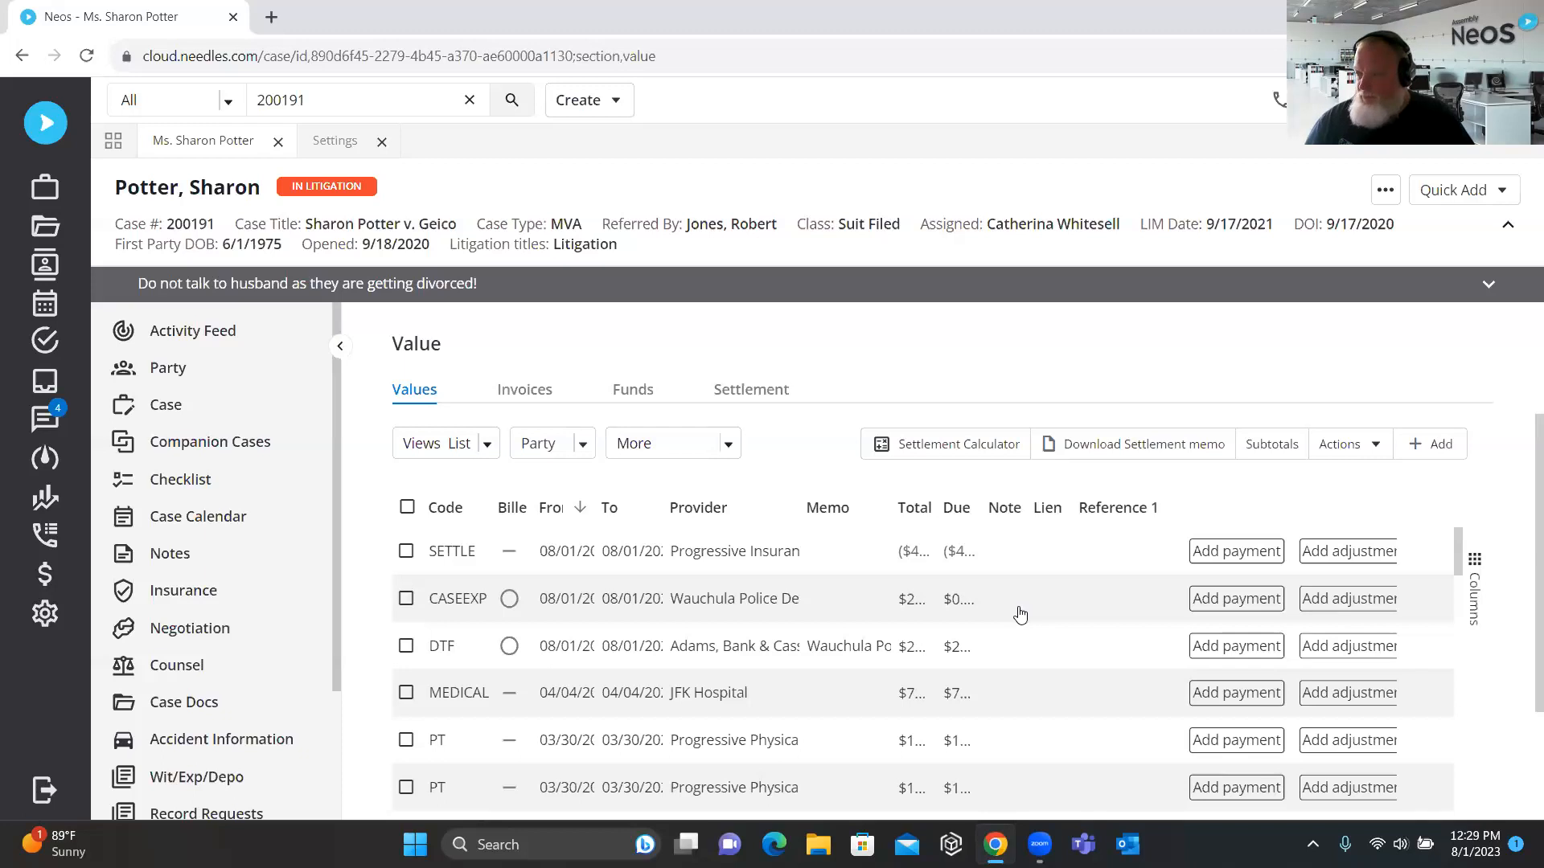
scroll(800, 482, down, 2)
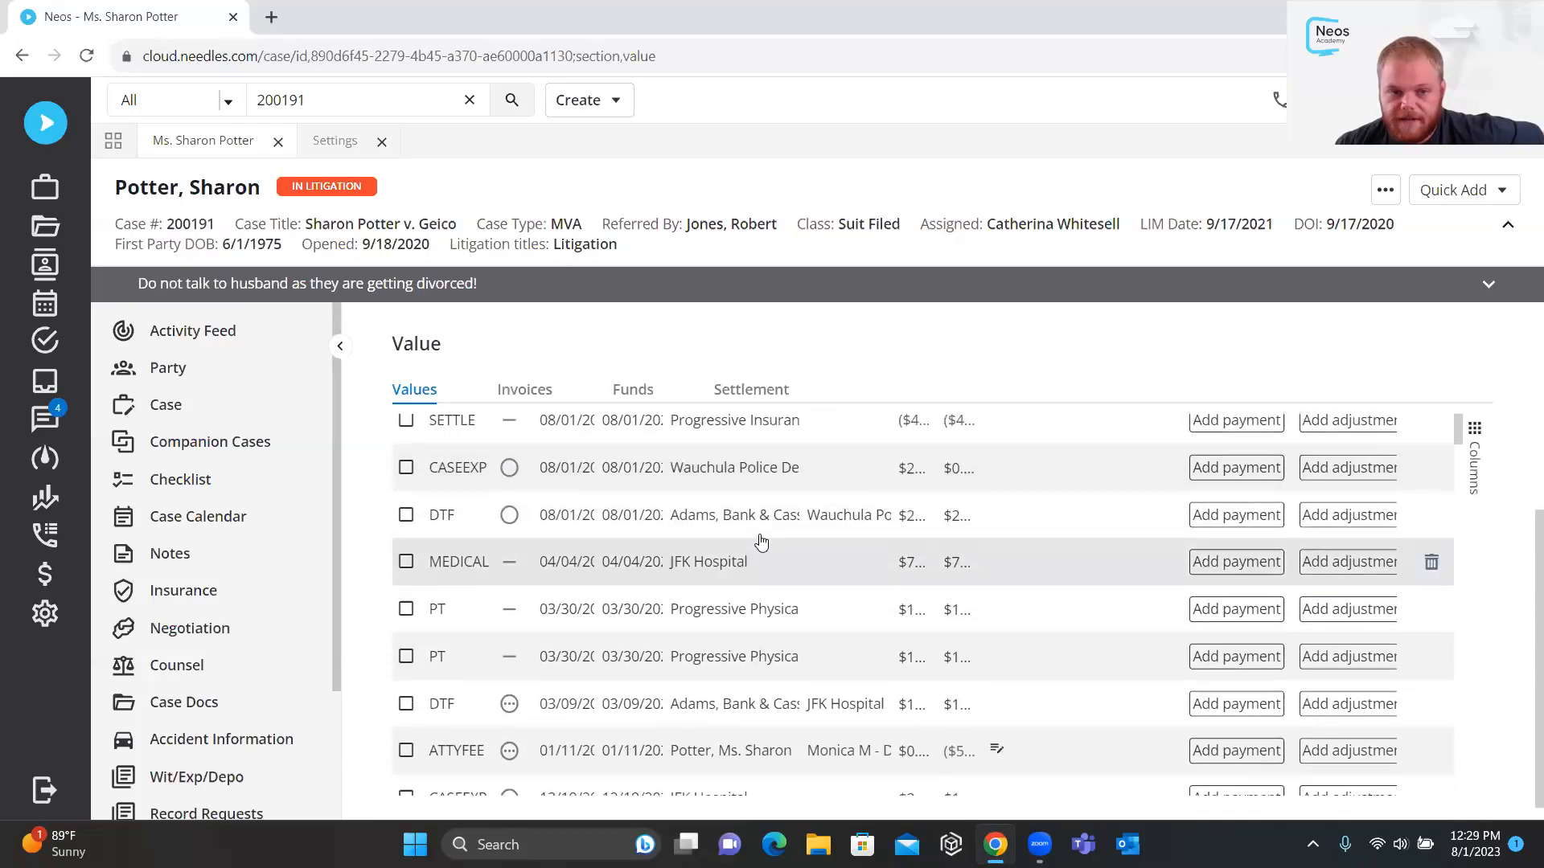
scroll(761, 543, up, 2)
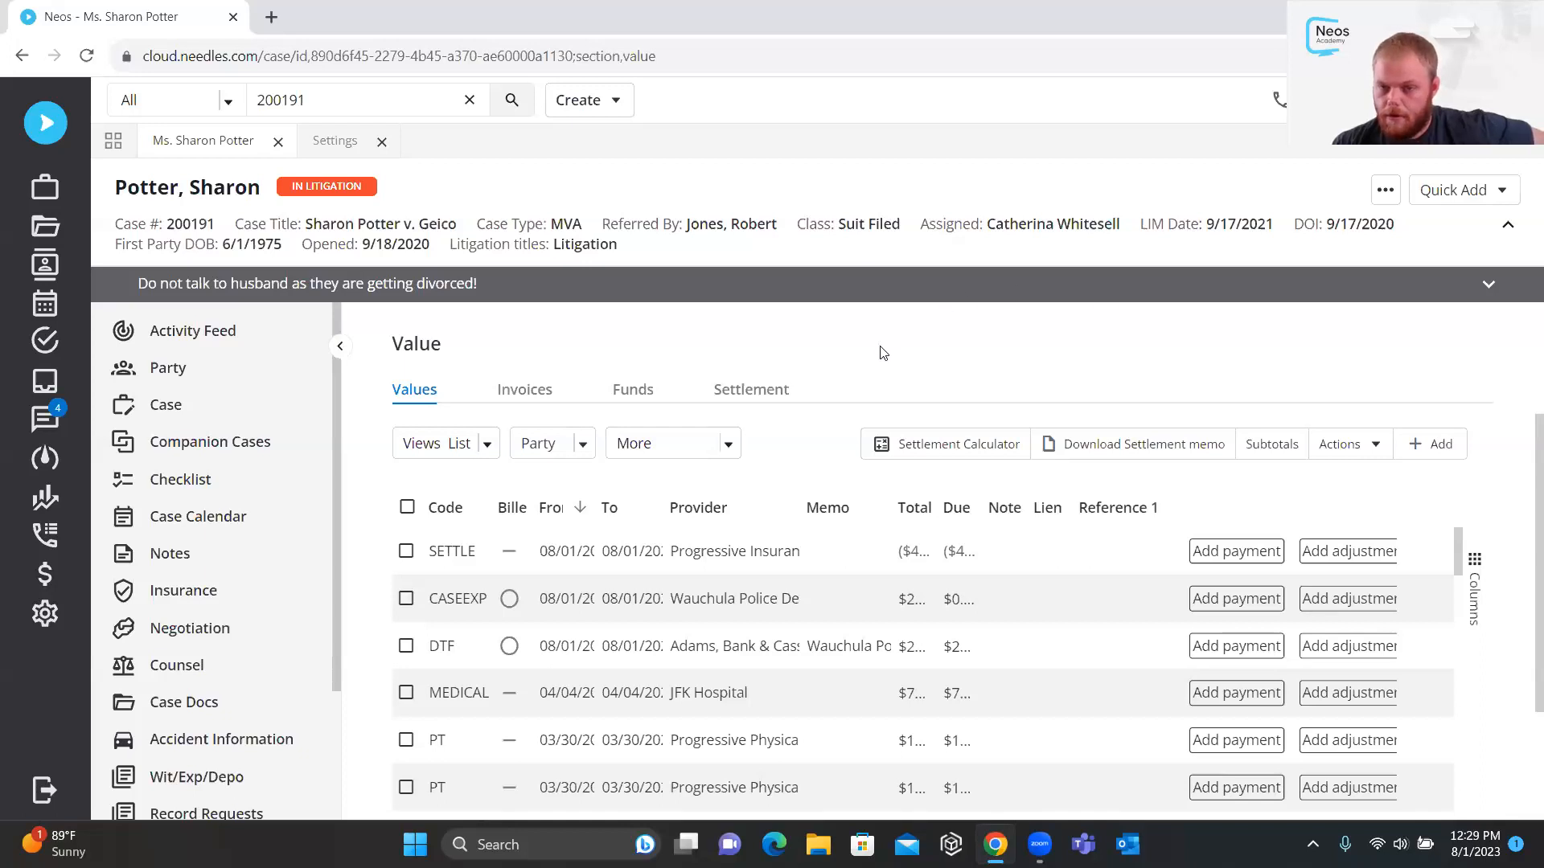
Start a new transaction on the JFK Hospital medical value entry and set its type to Adjustment
click(616, 692)
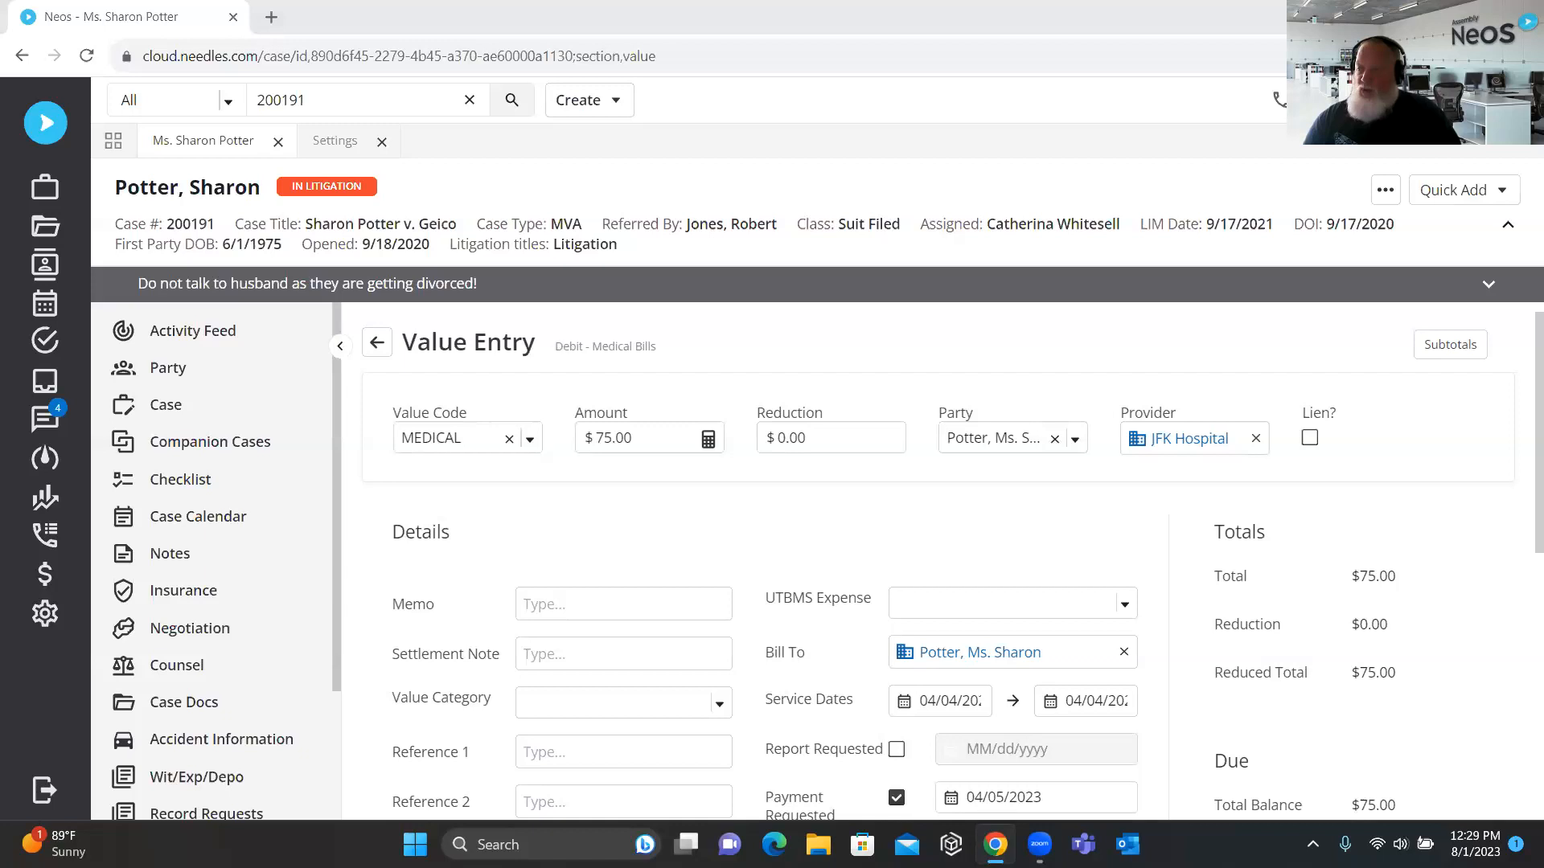
scroll(1069, 490, down, 5)
click(1111, 490)
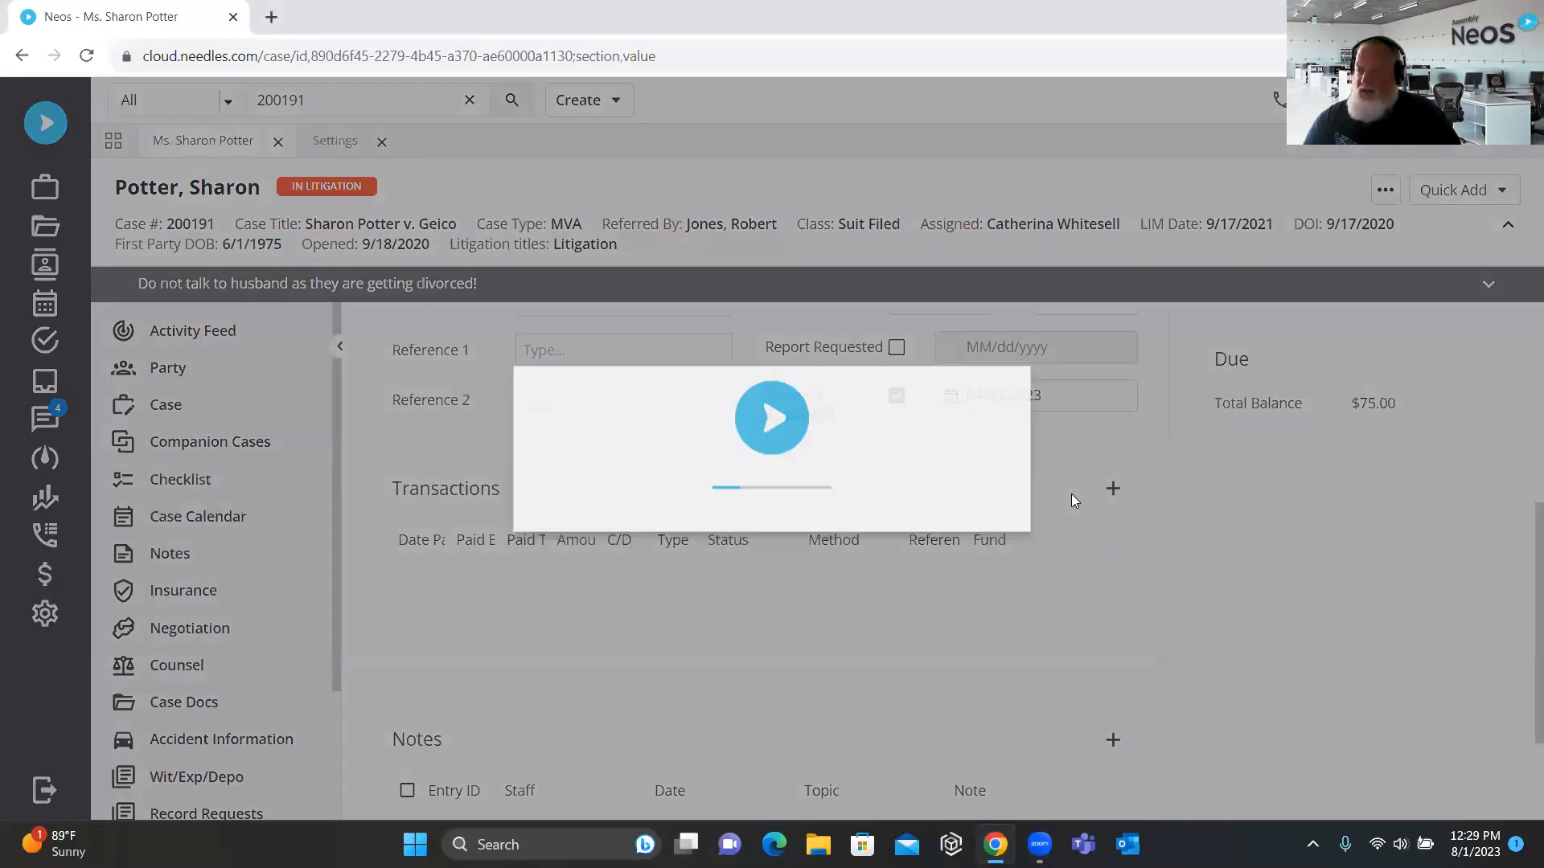
click(881, 321)
click(841, 369)
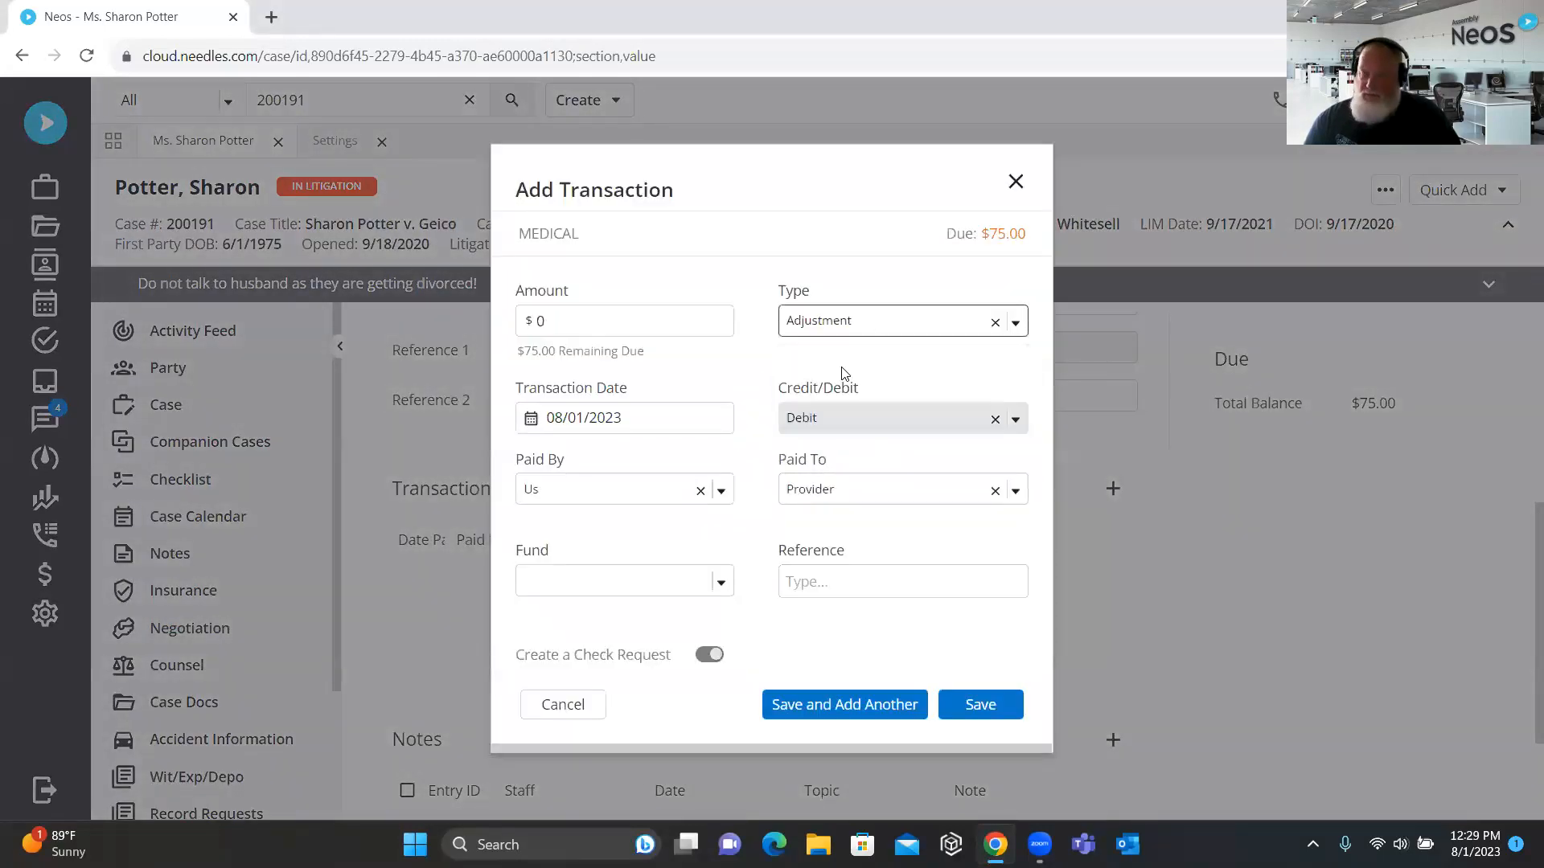
Choose Liability as the transaction's payor and set the type to Adjustment again
click(606, 489)
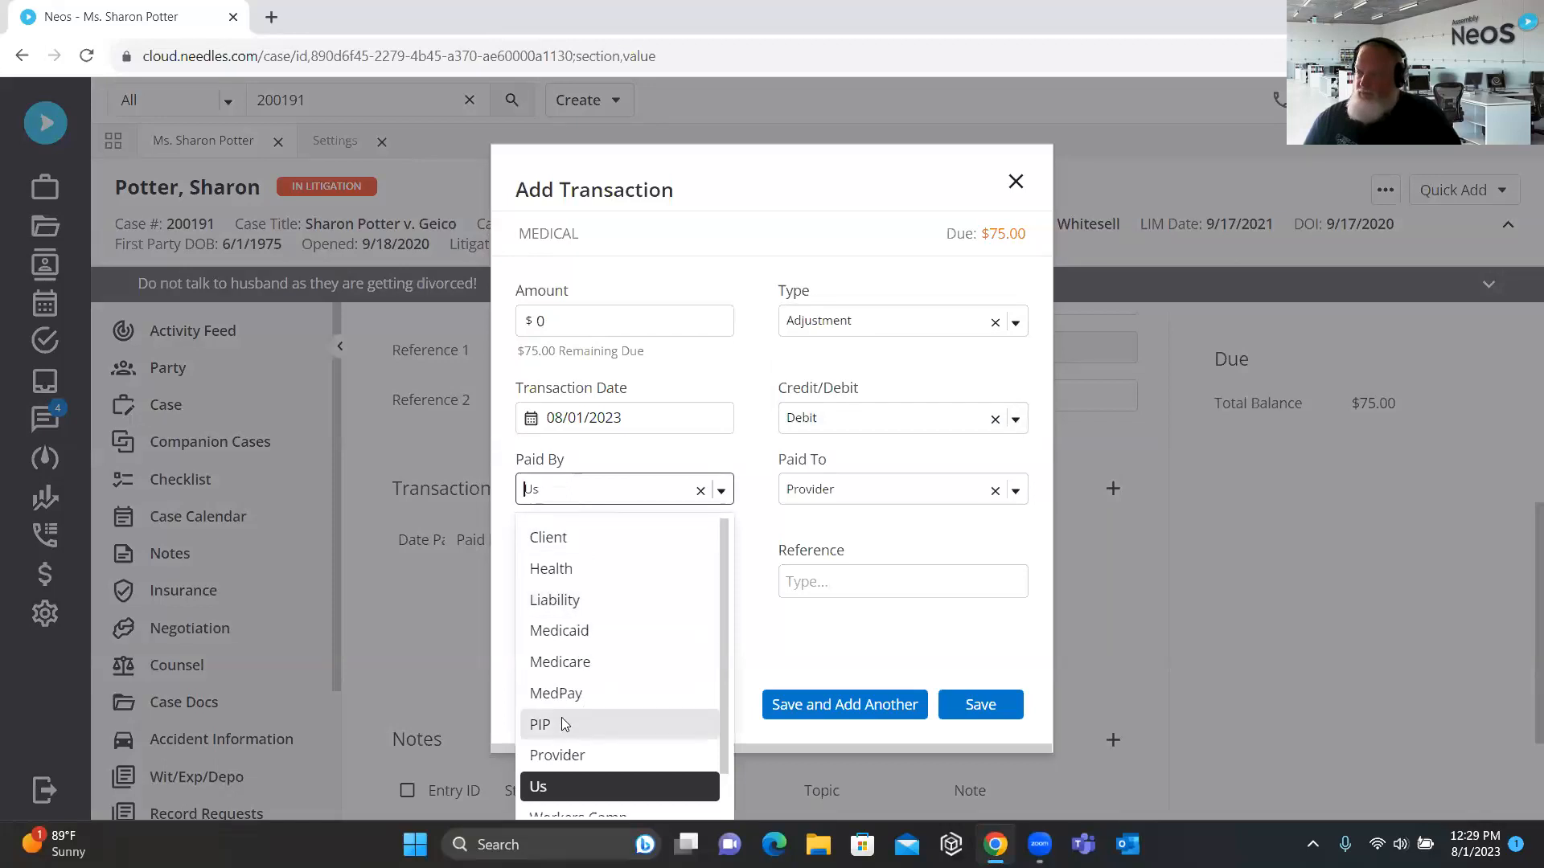
click(576, 605)
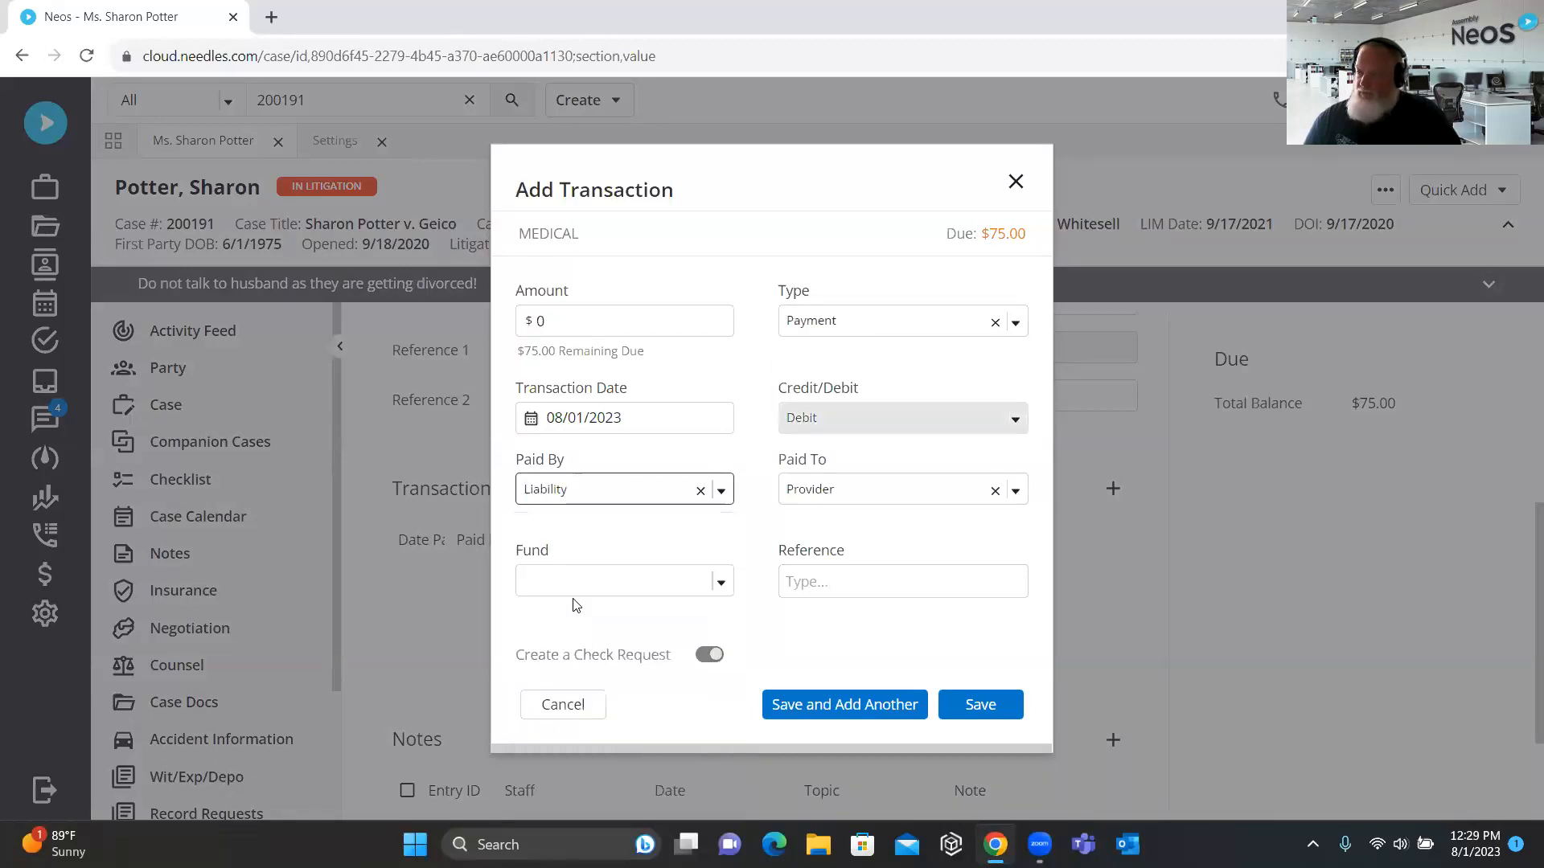
click(847, 322)
click(828, 369)
Try Us and PIP in turn as the payor of the medical transaction
click(648, 489)
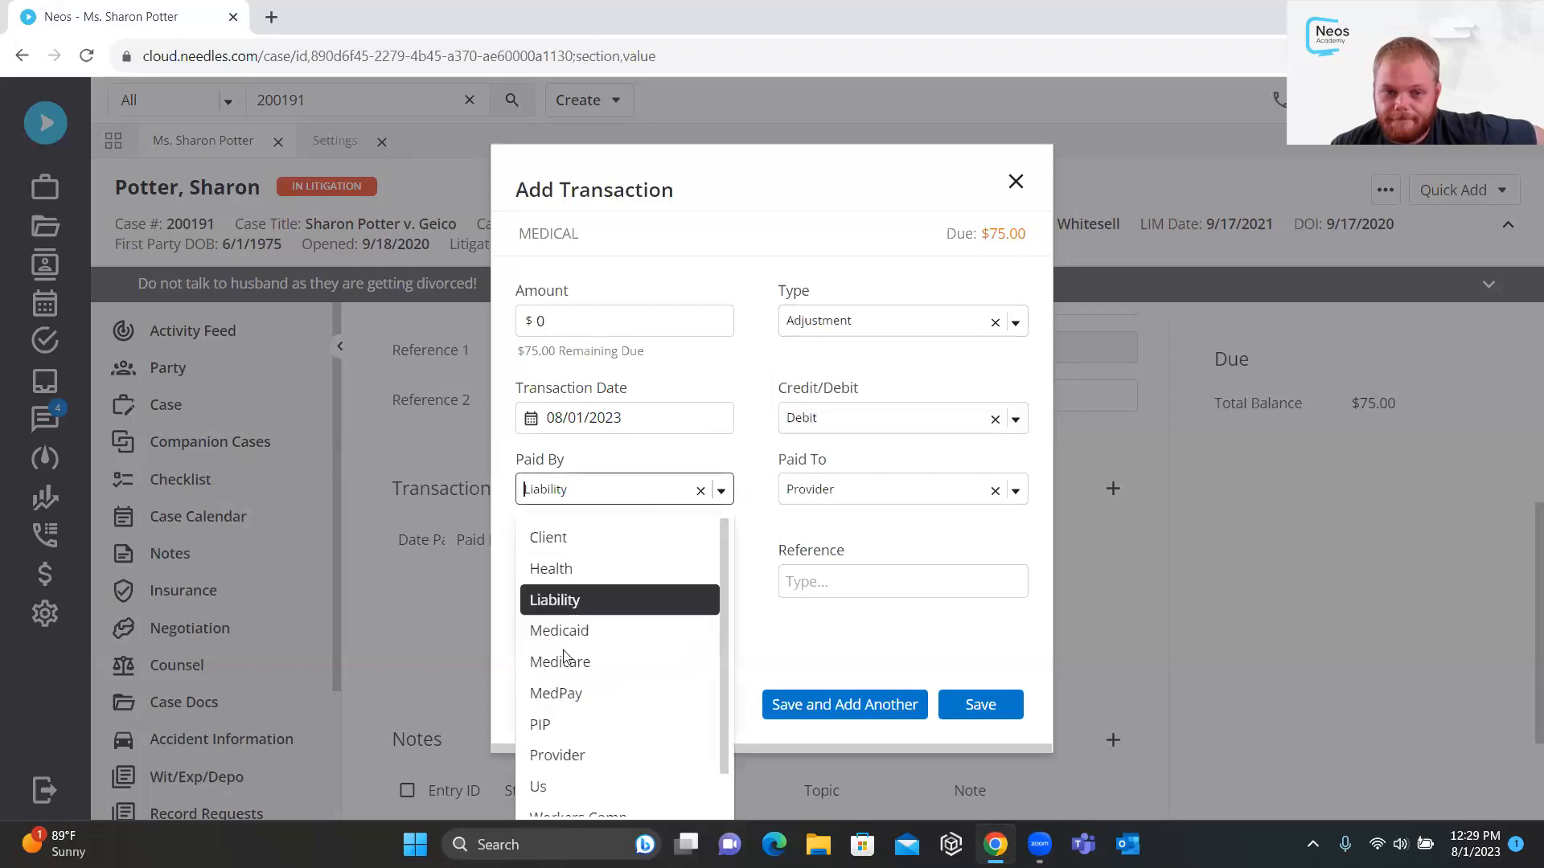
click(544, 786)
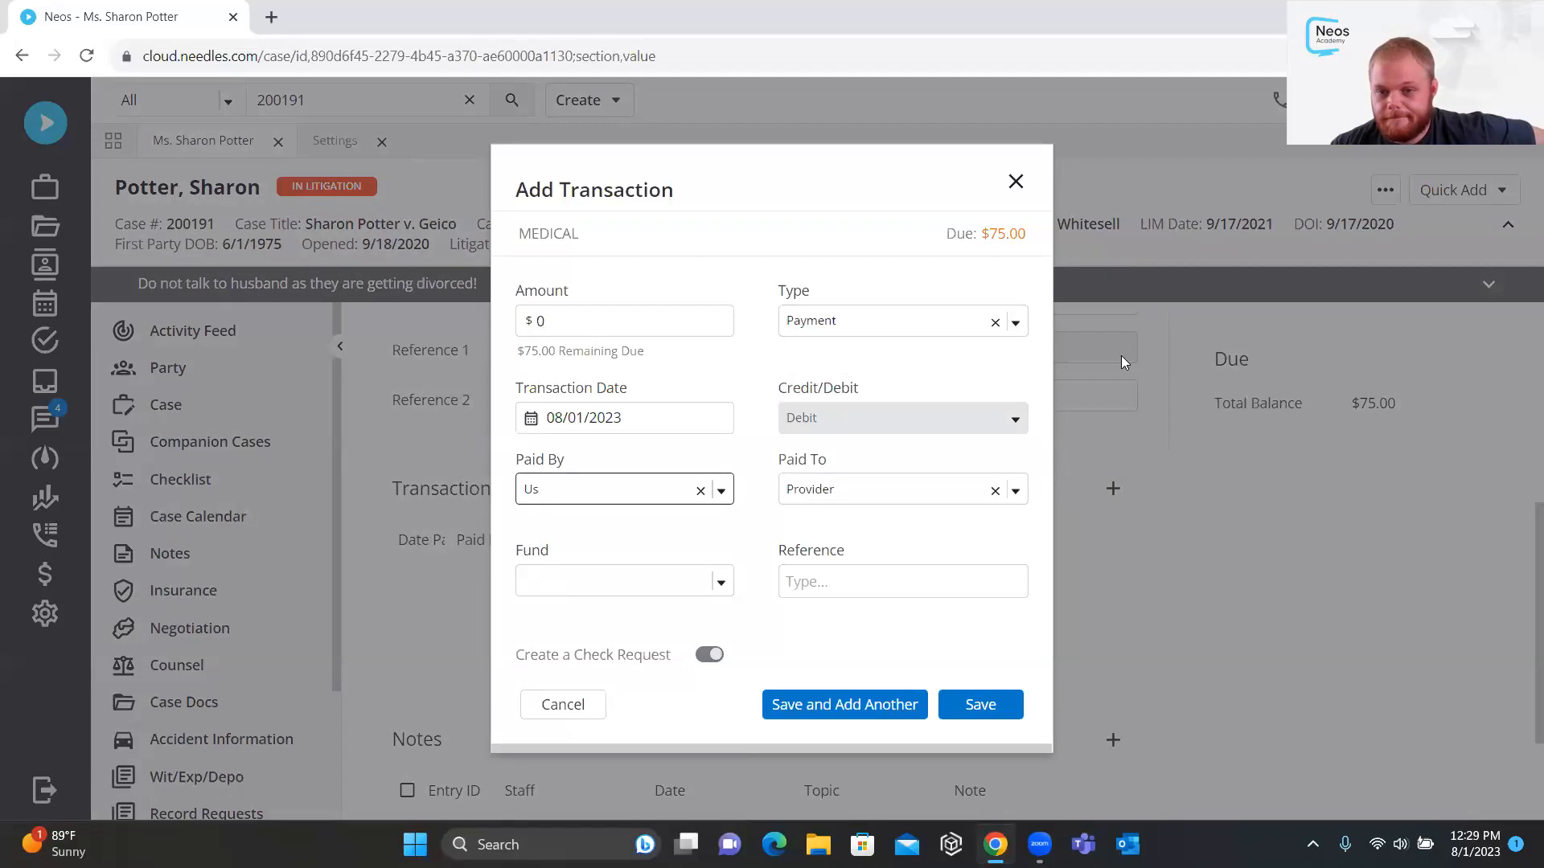
click(832, 329)
click(721, 492)
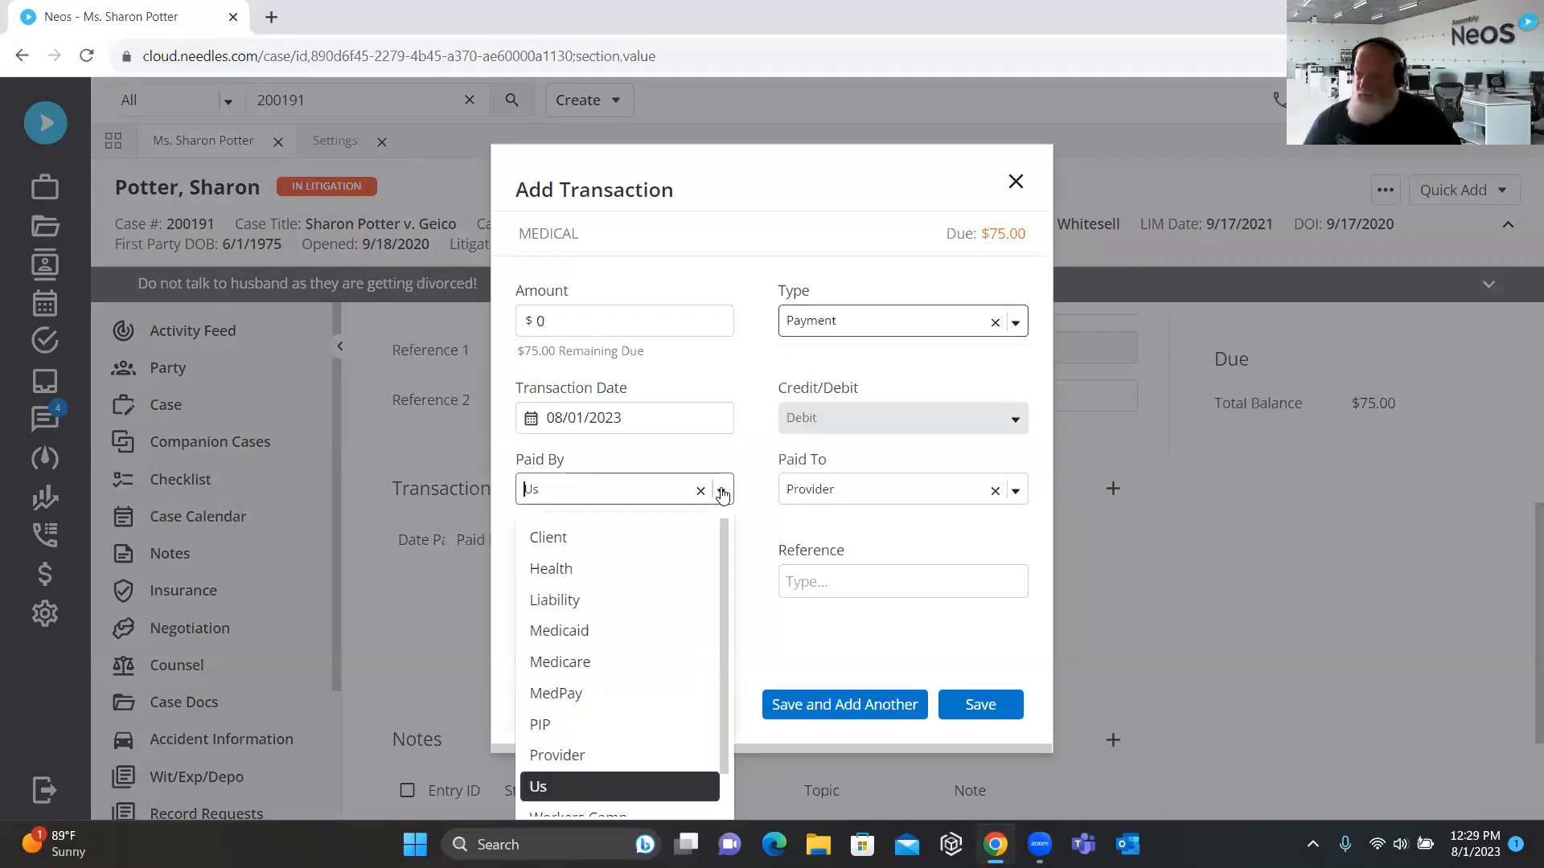
click(559, 725)
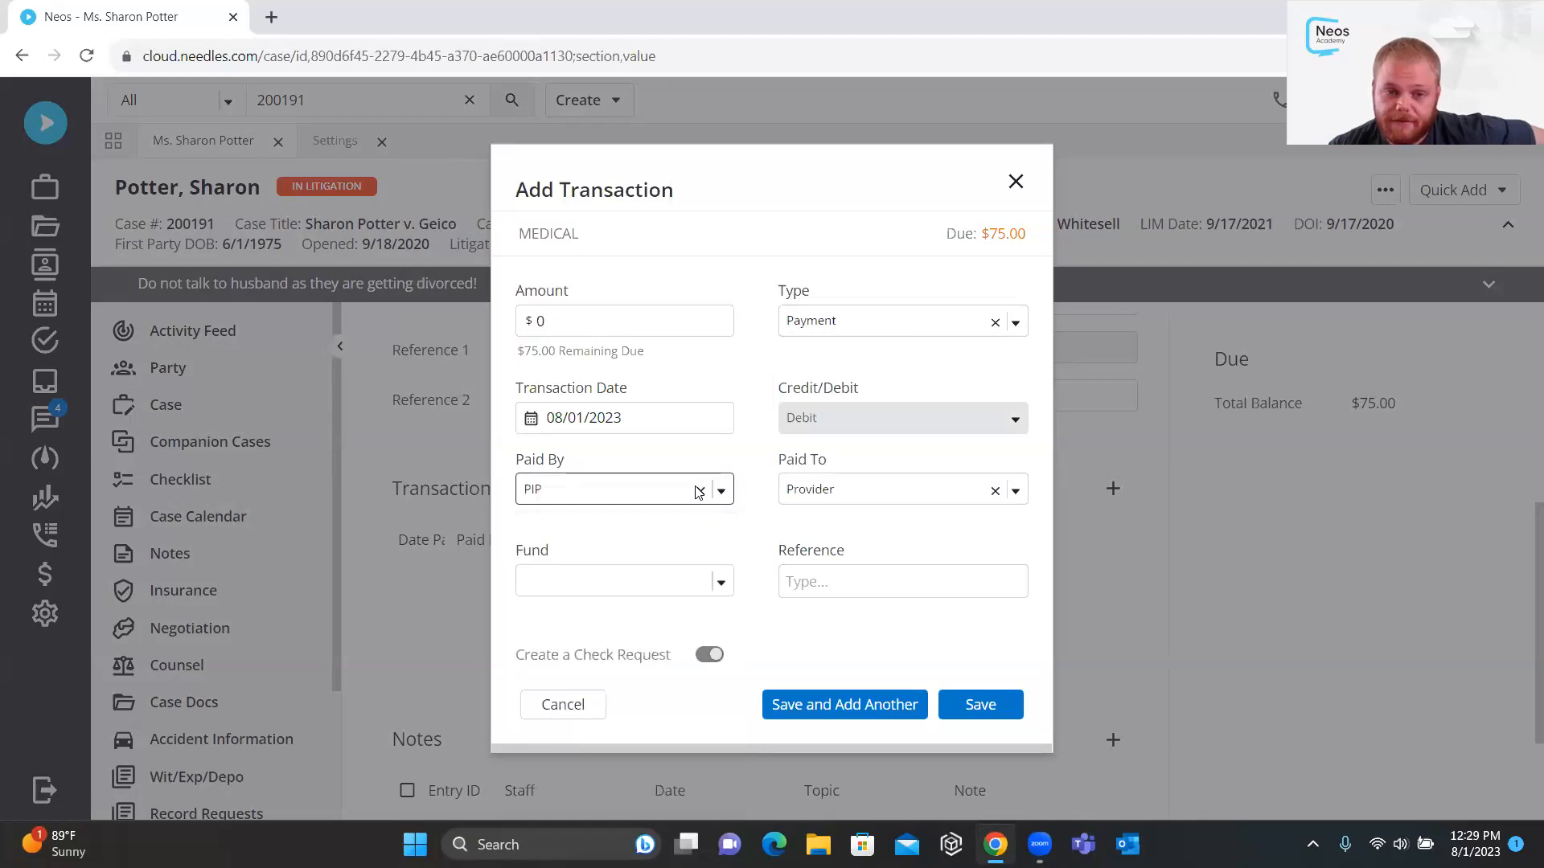
click(722, 492)
click(751, 413)
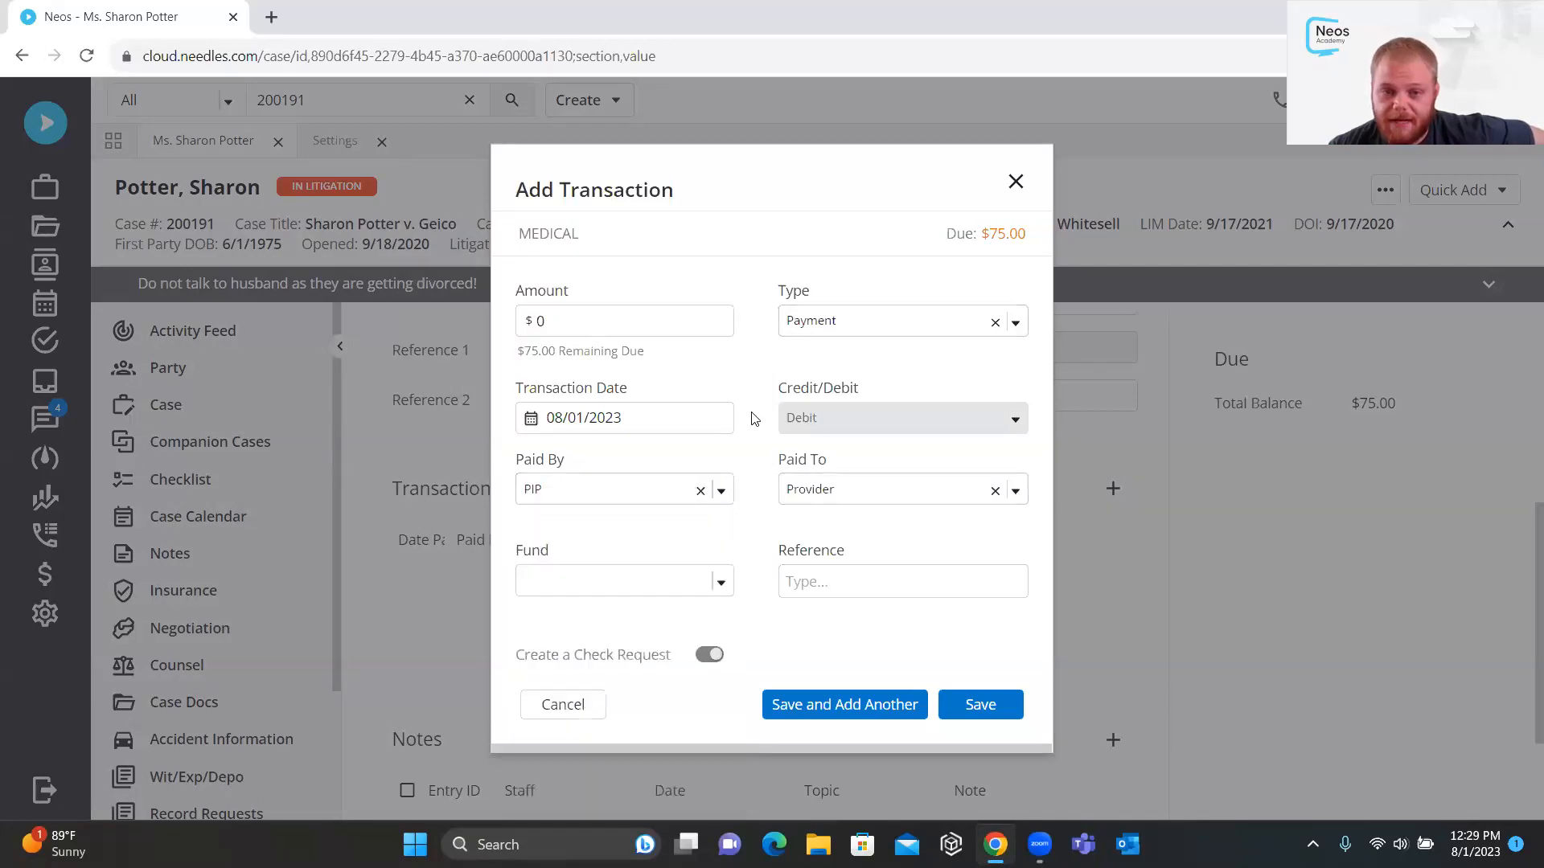
Switch the payor from PIP to Liability and change the transaction type to Adjustment
click(722, 494)
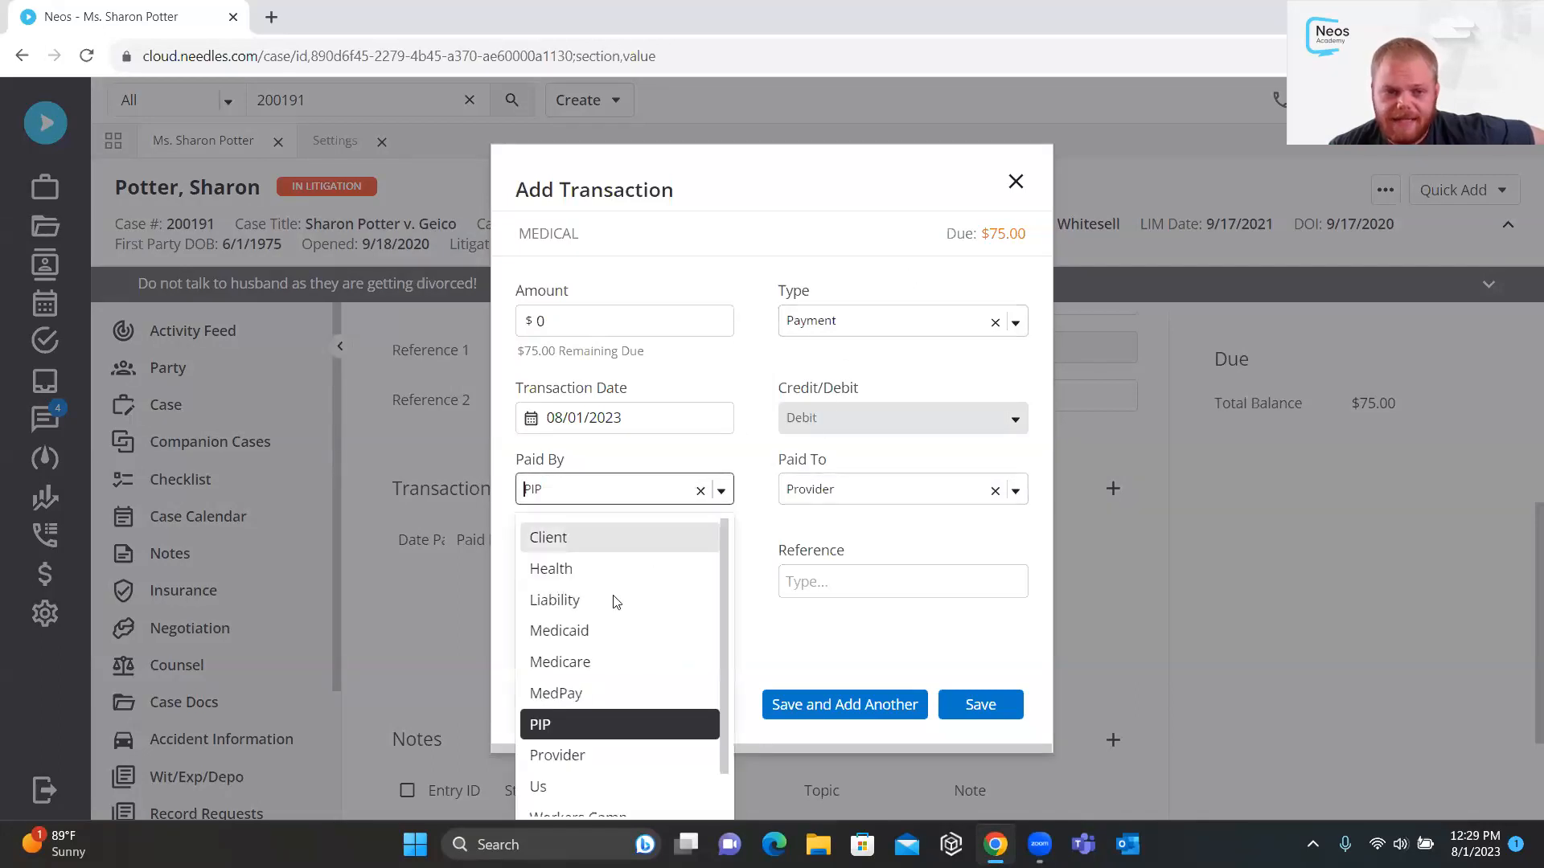
click(571, 599)
click(853, 330)
click(829, 371)
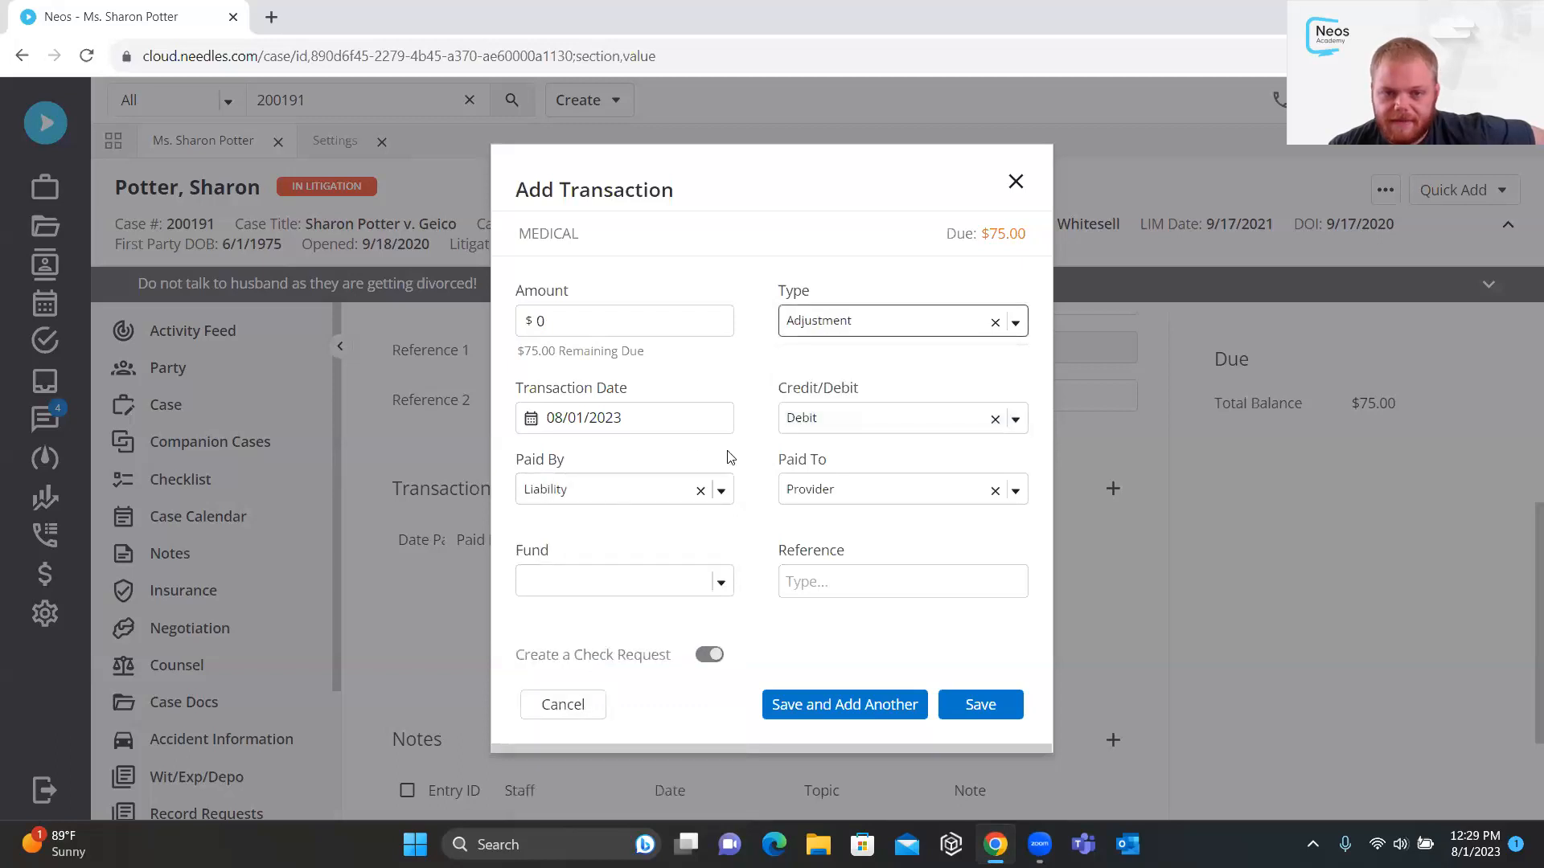
Try Medicaid and Medicare in turn as the payor and check the transaction type
click(722, 491)
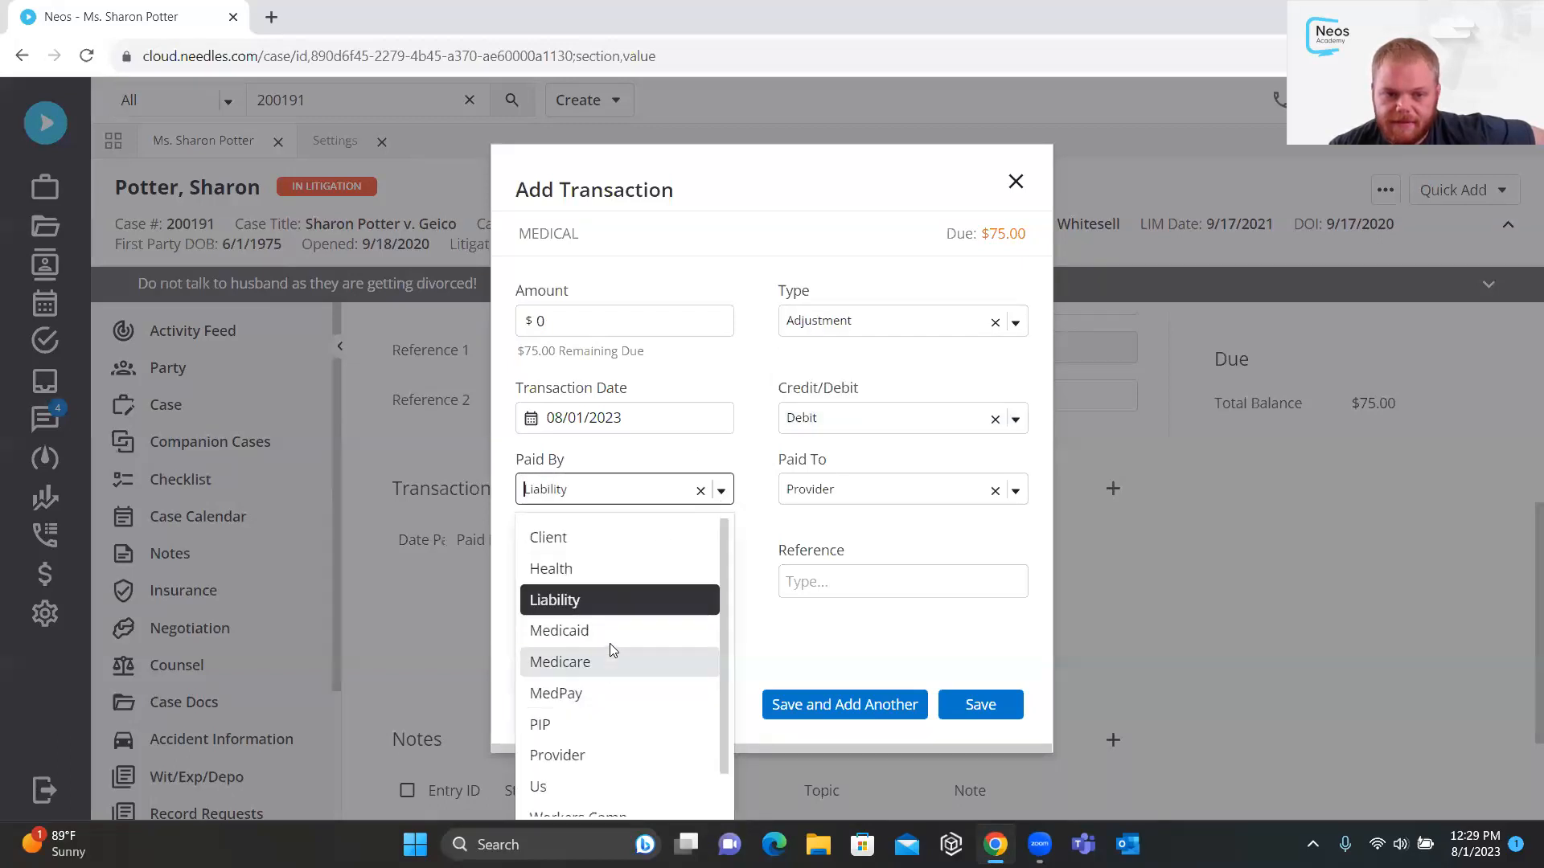
click(605, 632)
click(721, 492)
click(603, 659)
click(805, 330)
click(754, 384)
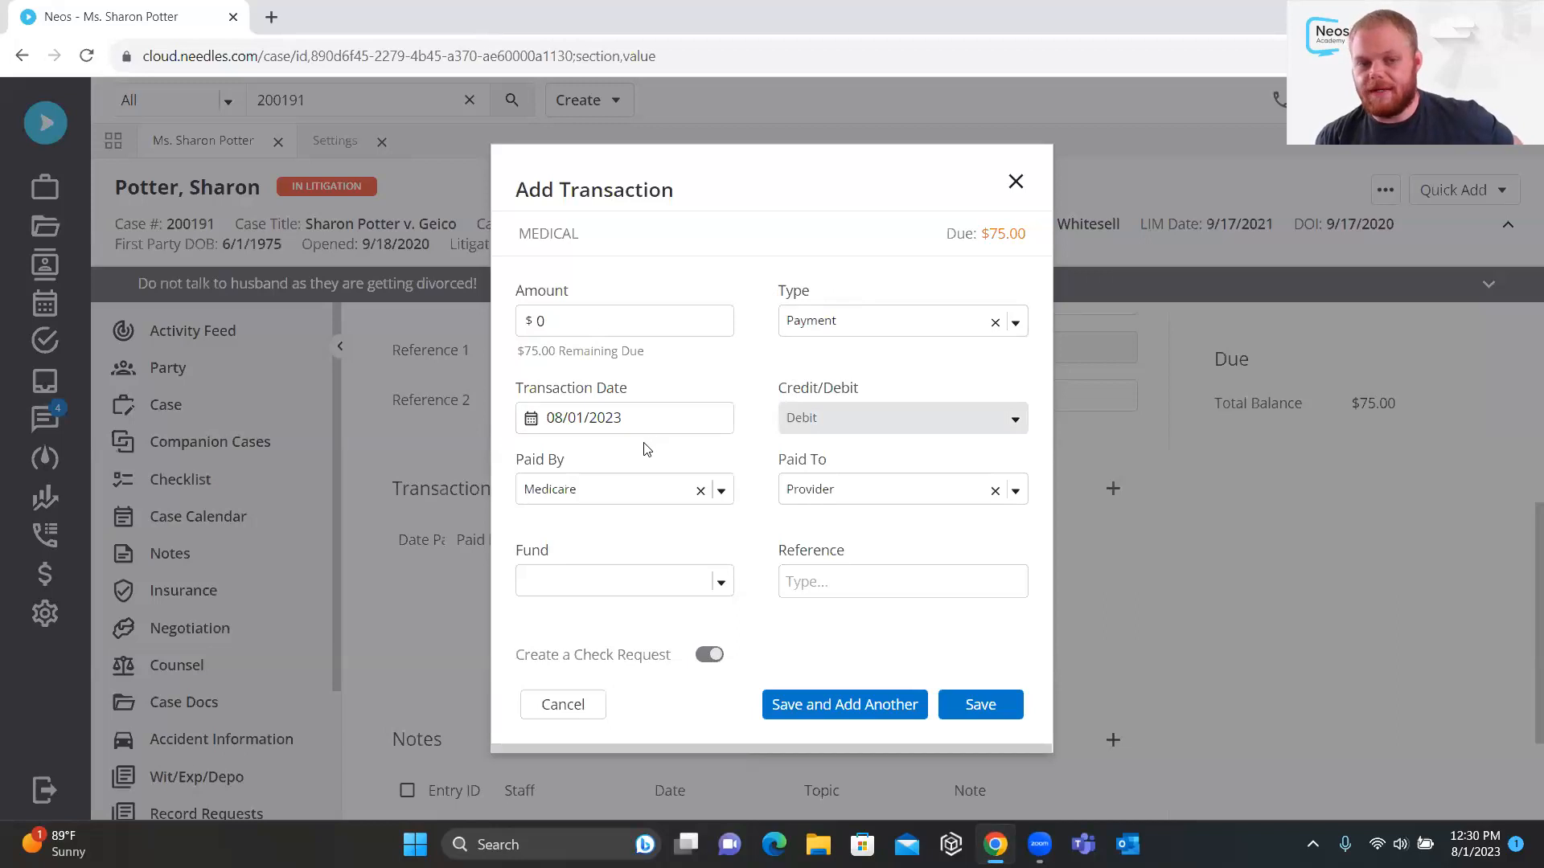
drag(778, 294, 839, 301)
click(840, 299)
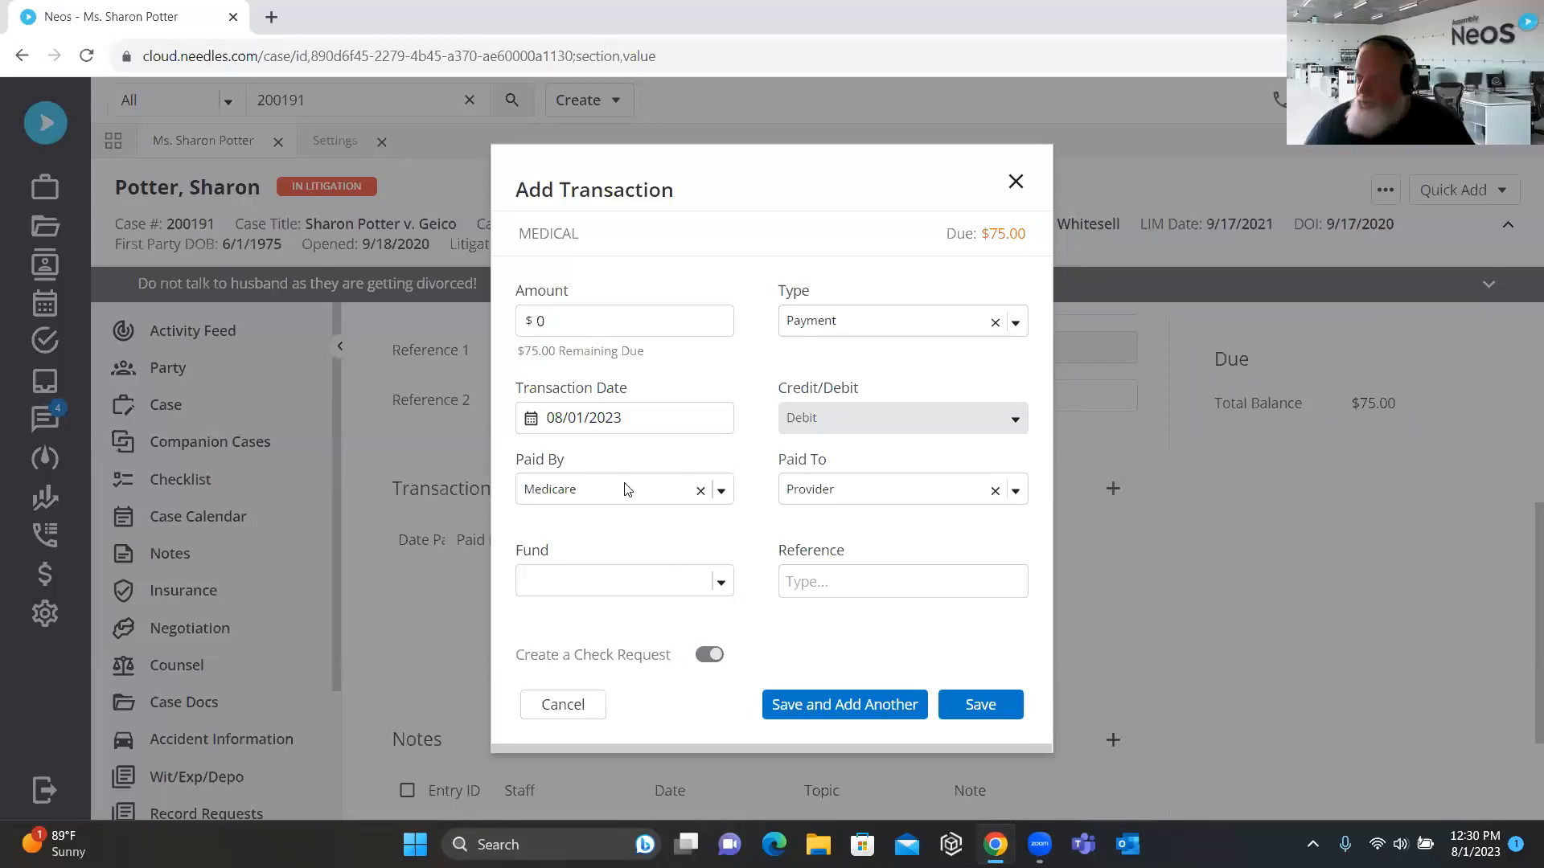
Set the payor back to Liability, check the type options, and close the transaction without saving
drag(672, 656, 574, 654)
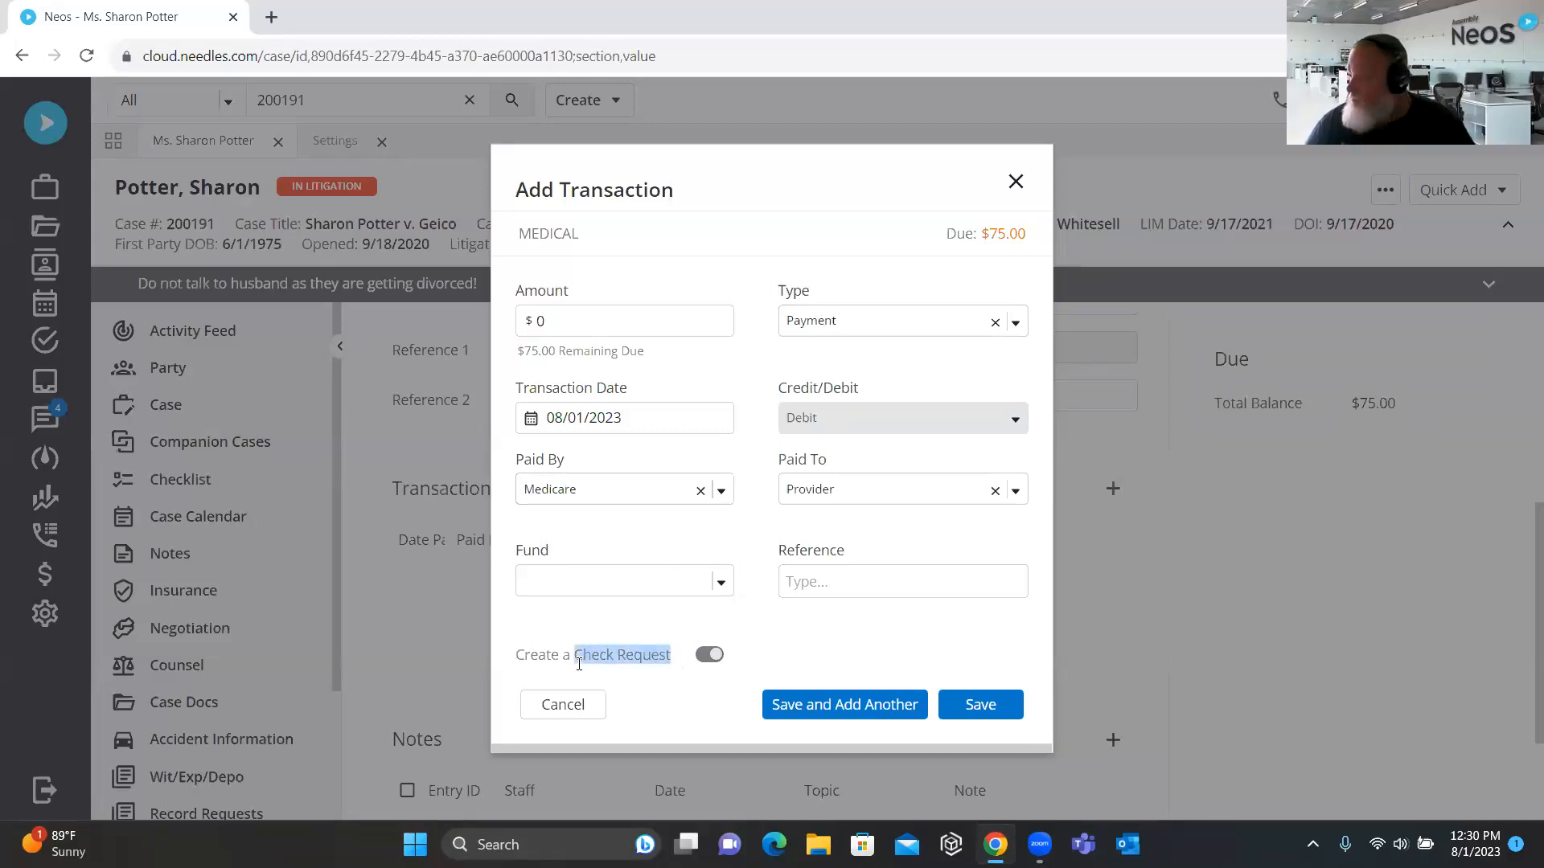
click(648, 492)
click(590, 599)
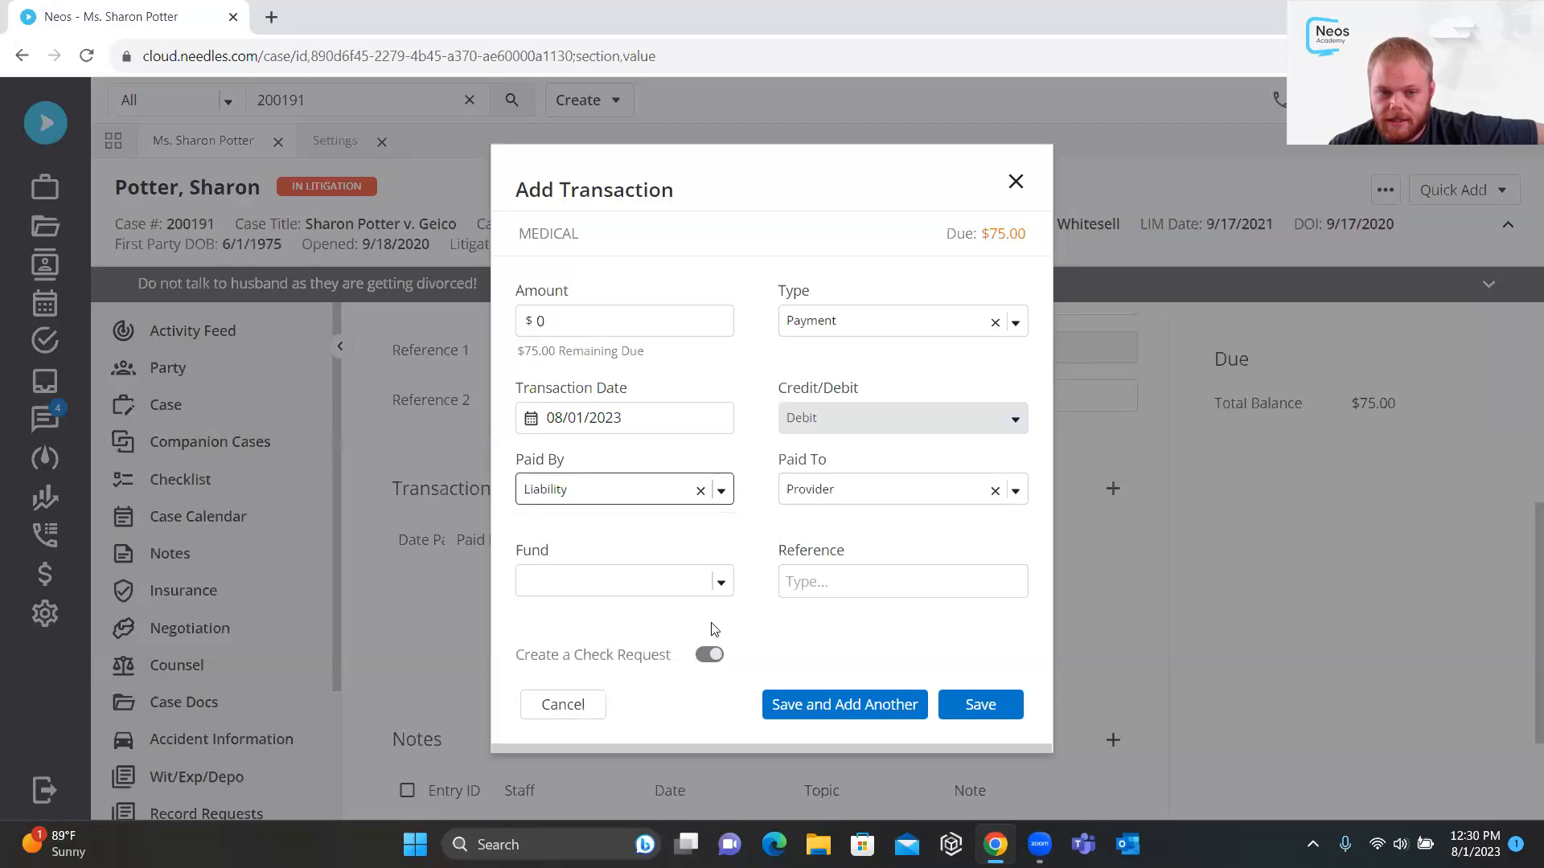
click(836, 322)
click(840, 321)
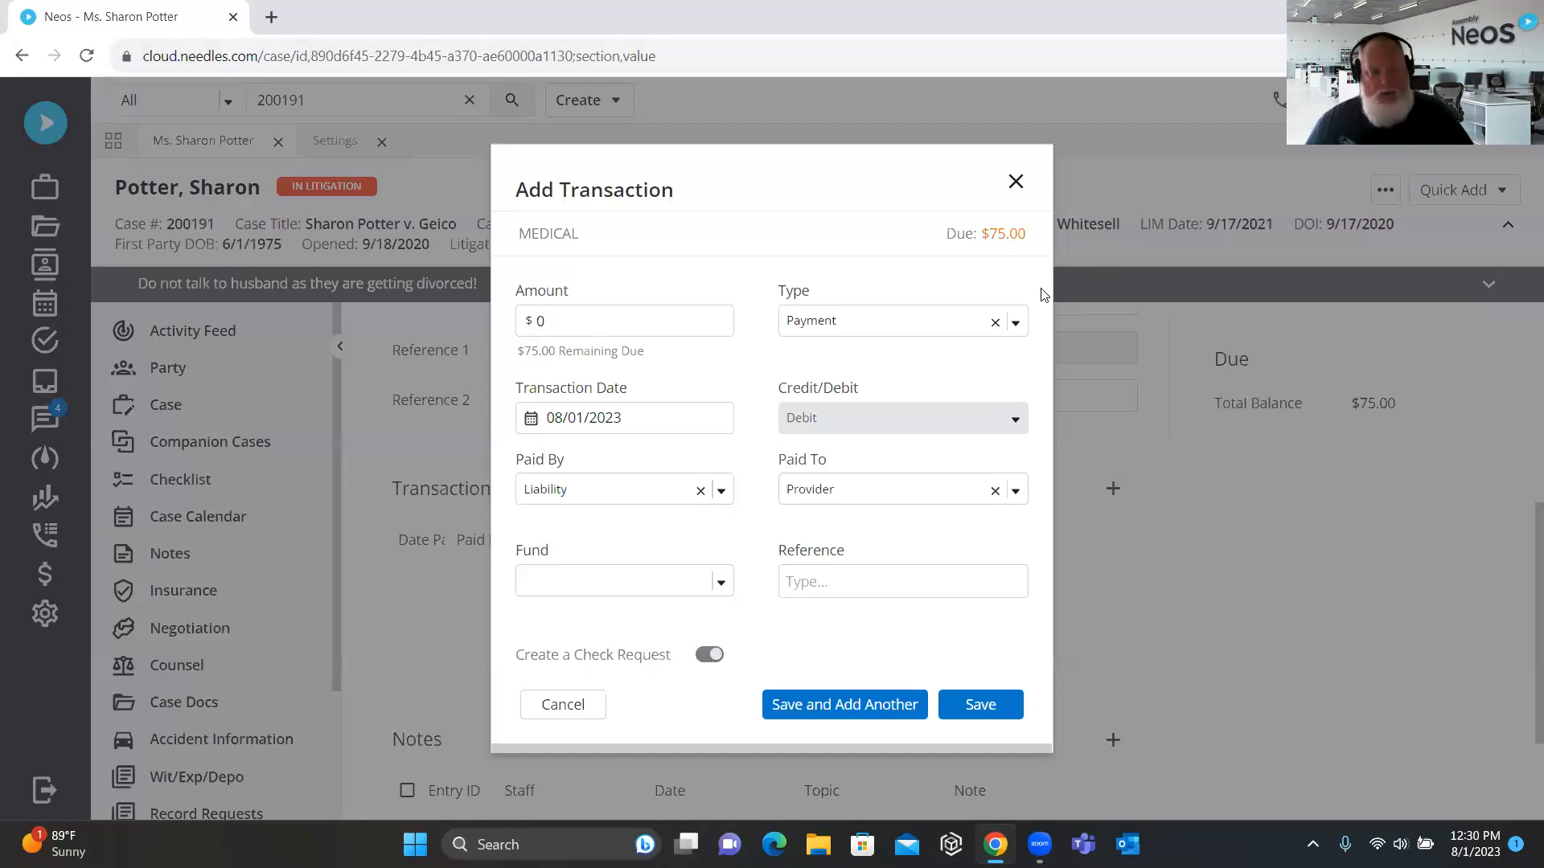
click(1014, 183)
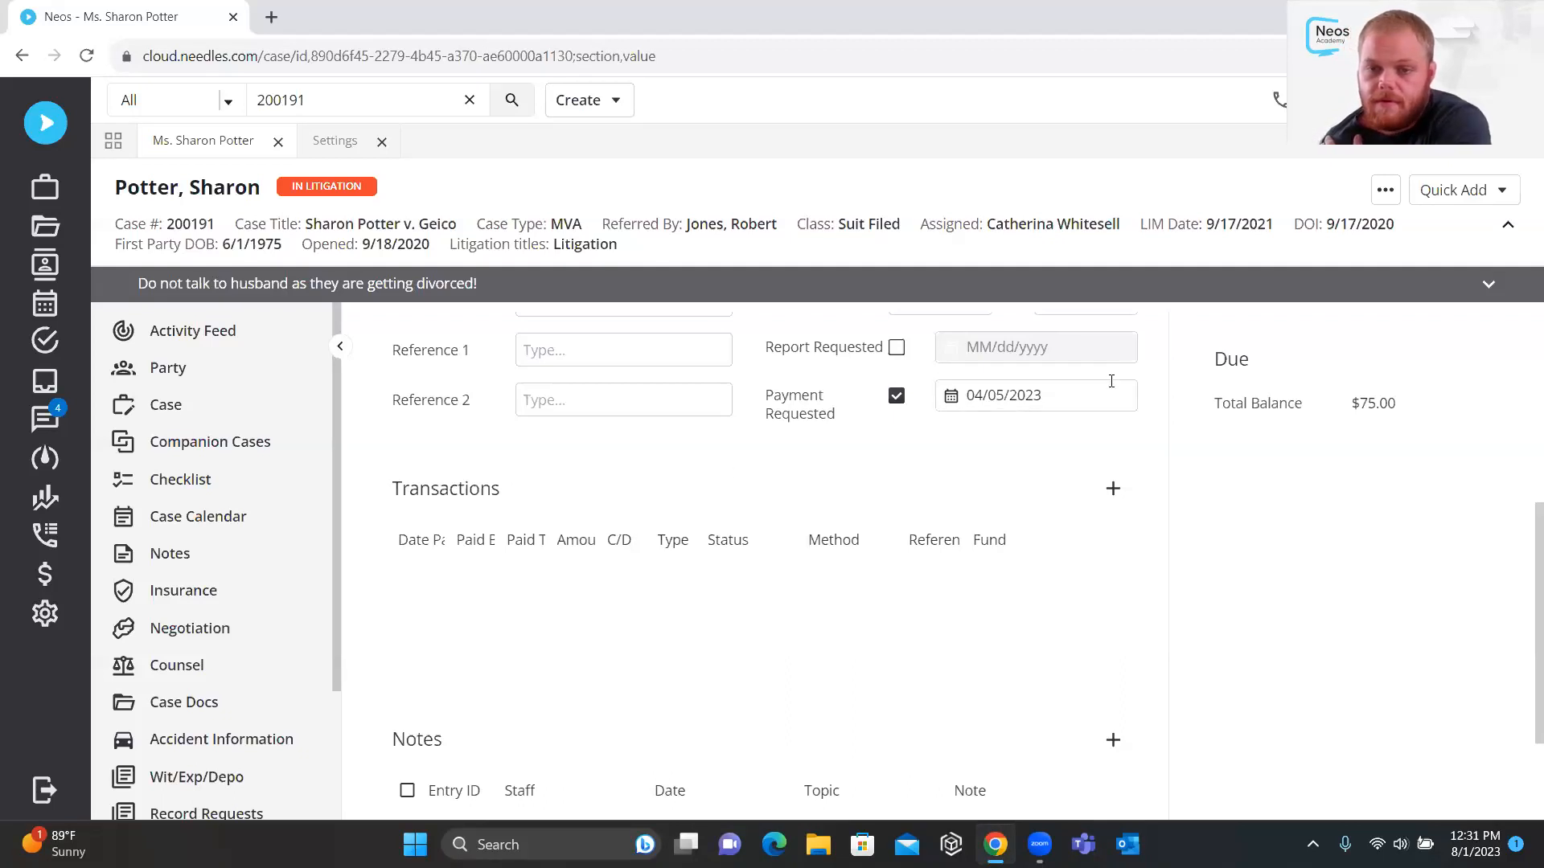
Review the details and transactions of the medical value entry, and return to the value list
scroll(800, 465, up, 5)
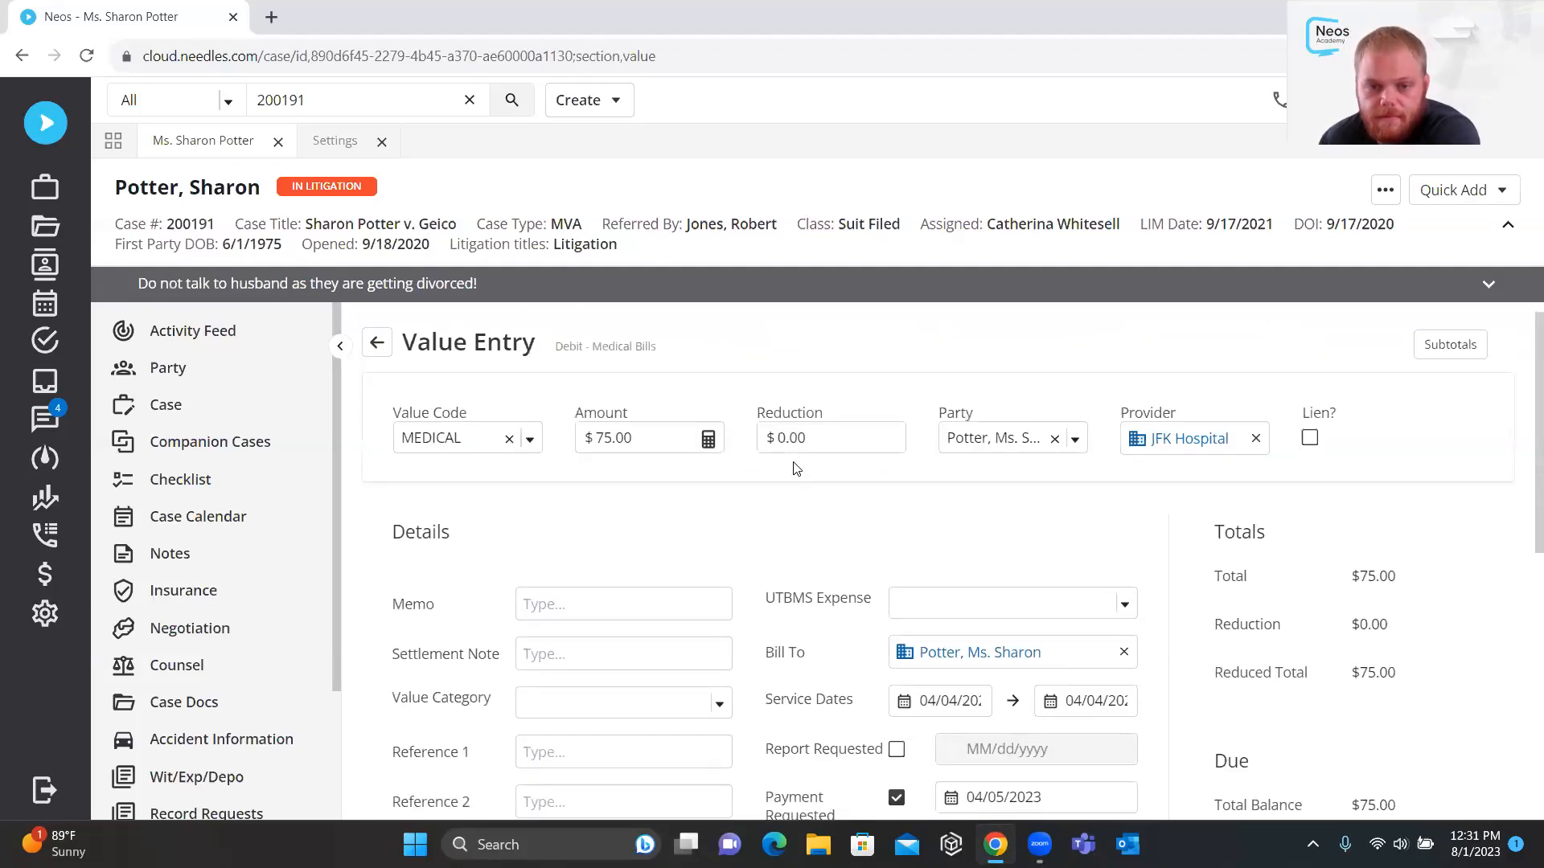
scroll(784, 456, down, 7)
scroll(771, 451, up, 5)
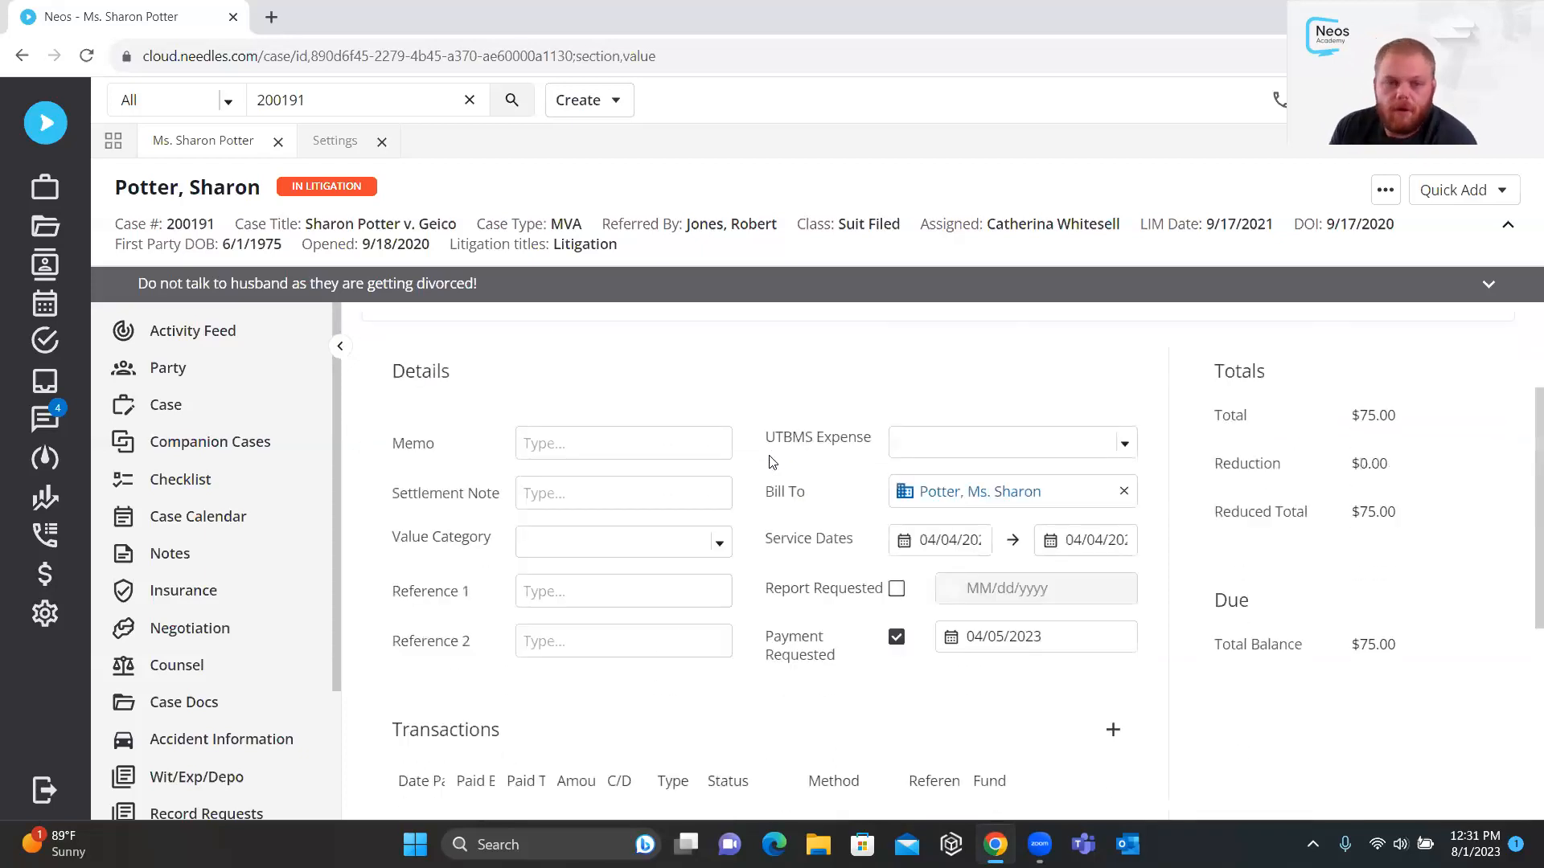
scroll(730, 435, up, 1)
click(375, 344)
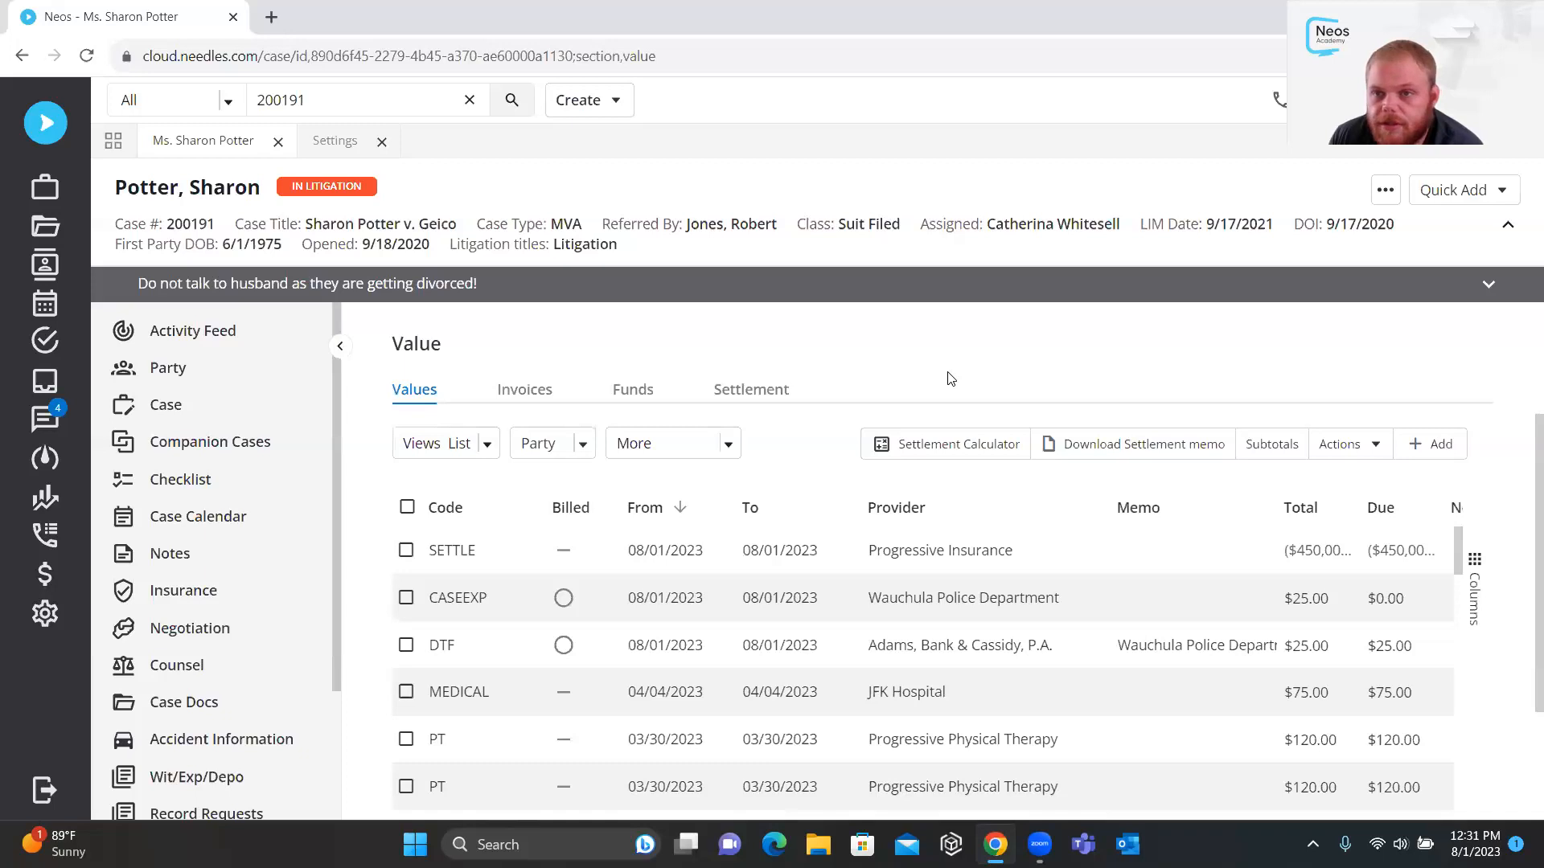
Open the Wauchula Police Department case expense entry and go through its transactions to the notes section
scroll(788, 608, down, 2)
scroll(827, 590, up, 2)
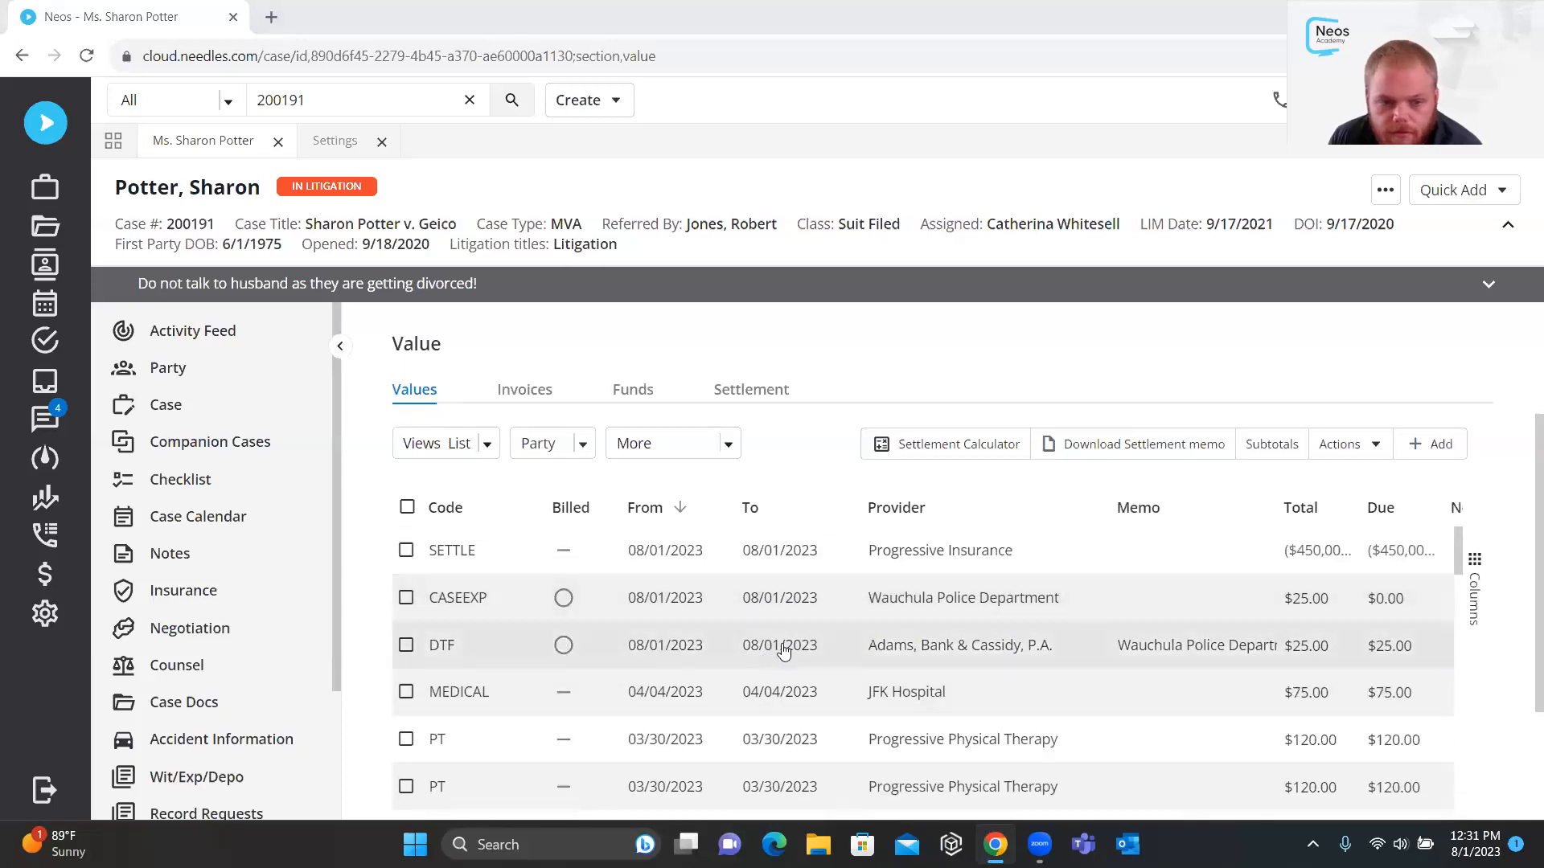
click(875, 598)
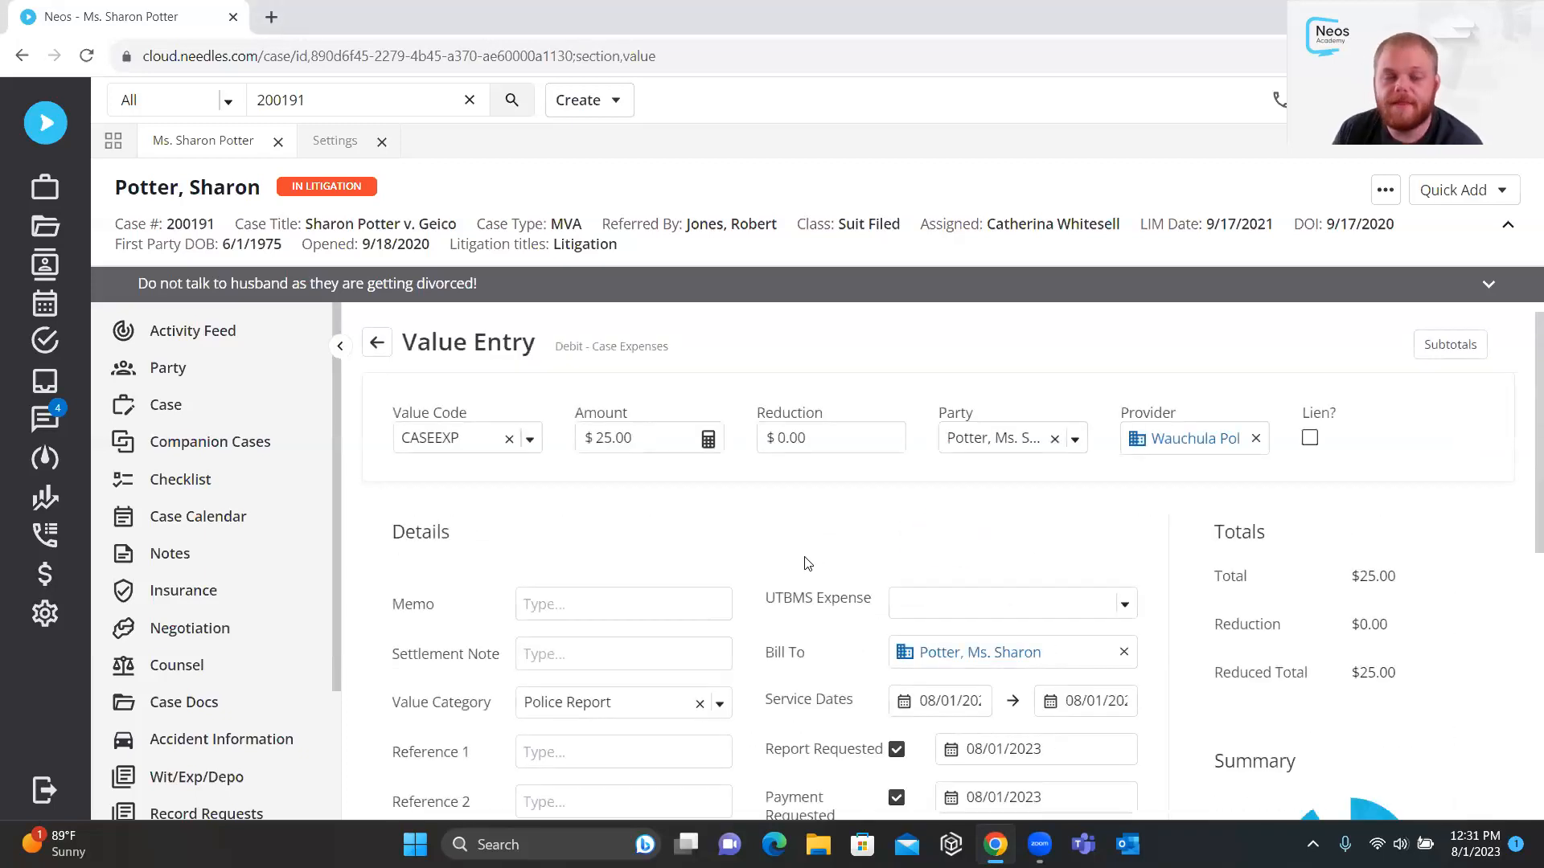
scroll(807, 563, down, 5)
scroll(724, 559, up, 1)
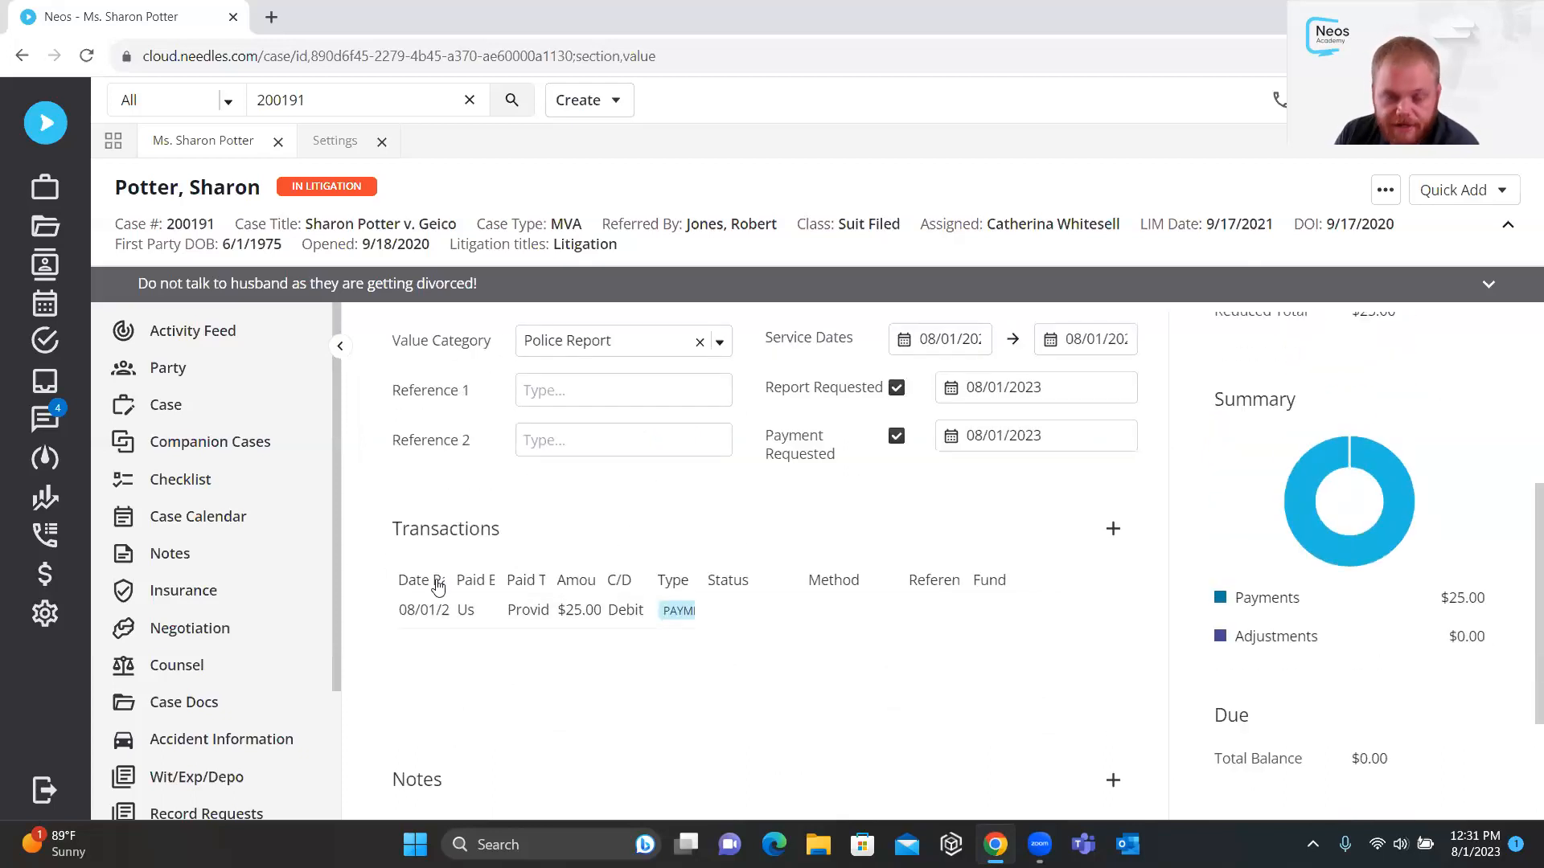
scroll(672, 562, down, 2)
drag(490, 588, 391, 580)
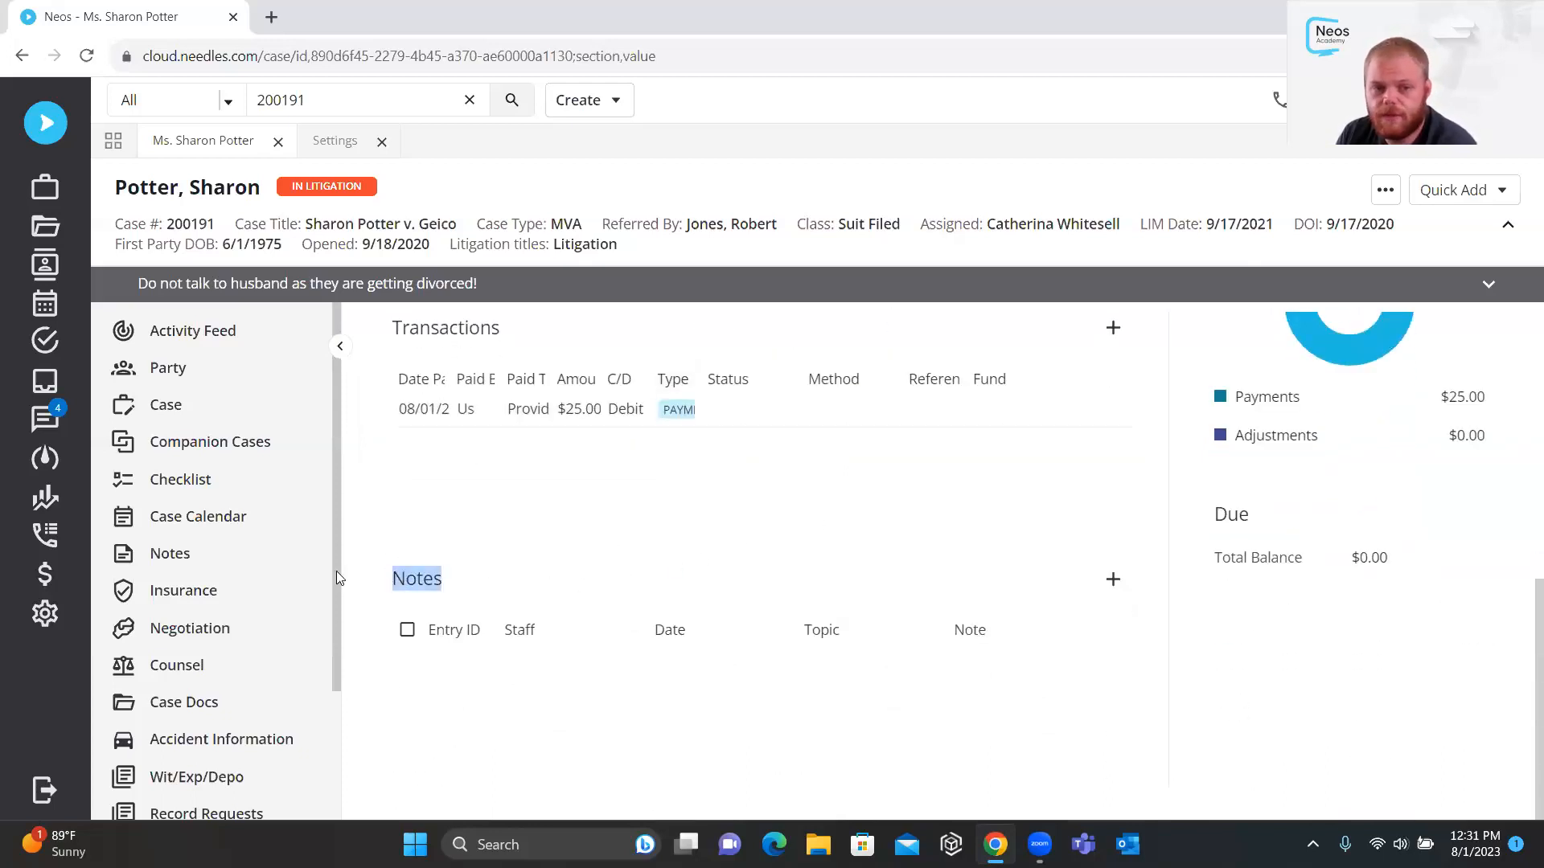
click(561, 601)
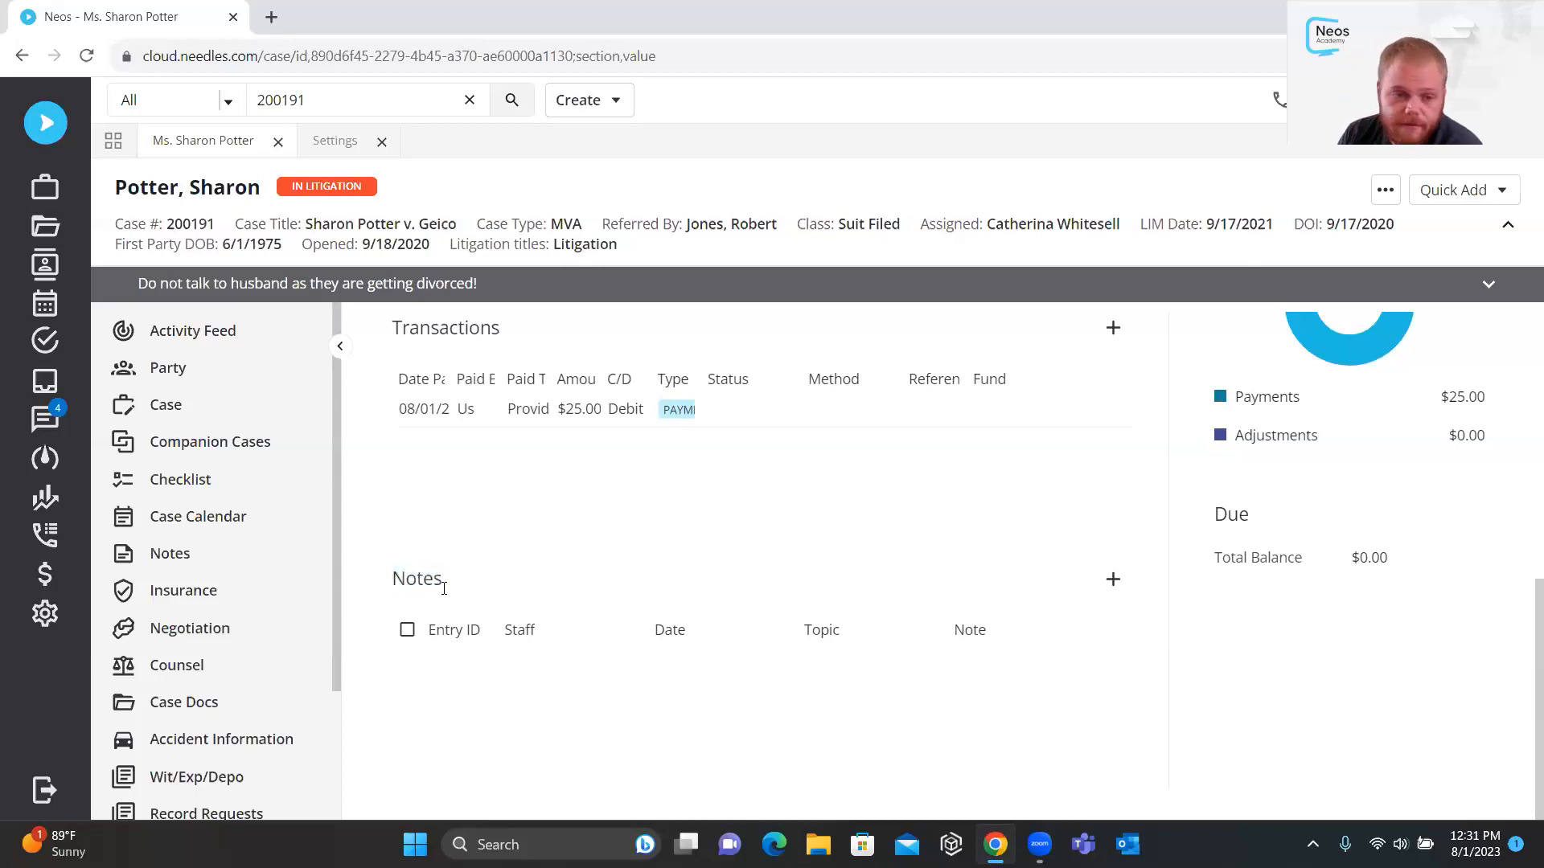
Start a new note in the notes section of the case expense value entry and look at its topic field
click(1114, 582)
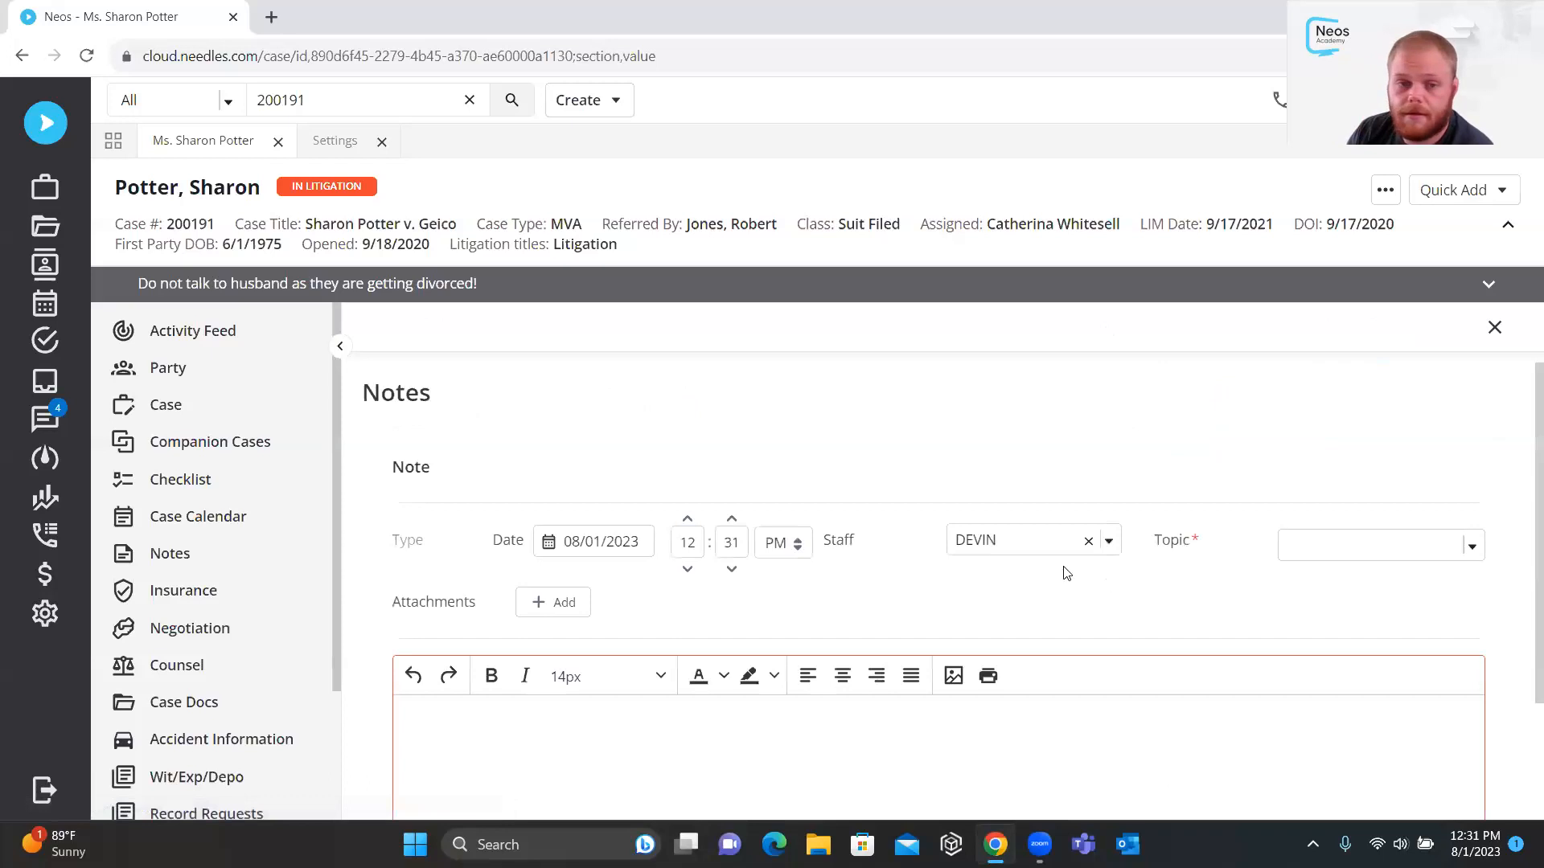
drag(1192, 384, 1158, 384)
click(1205, 411)
click(1207, 399)
Set the new note's topic to Injuries/Medical
click(1289, 391)
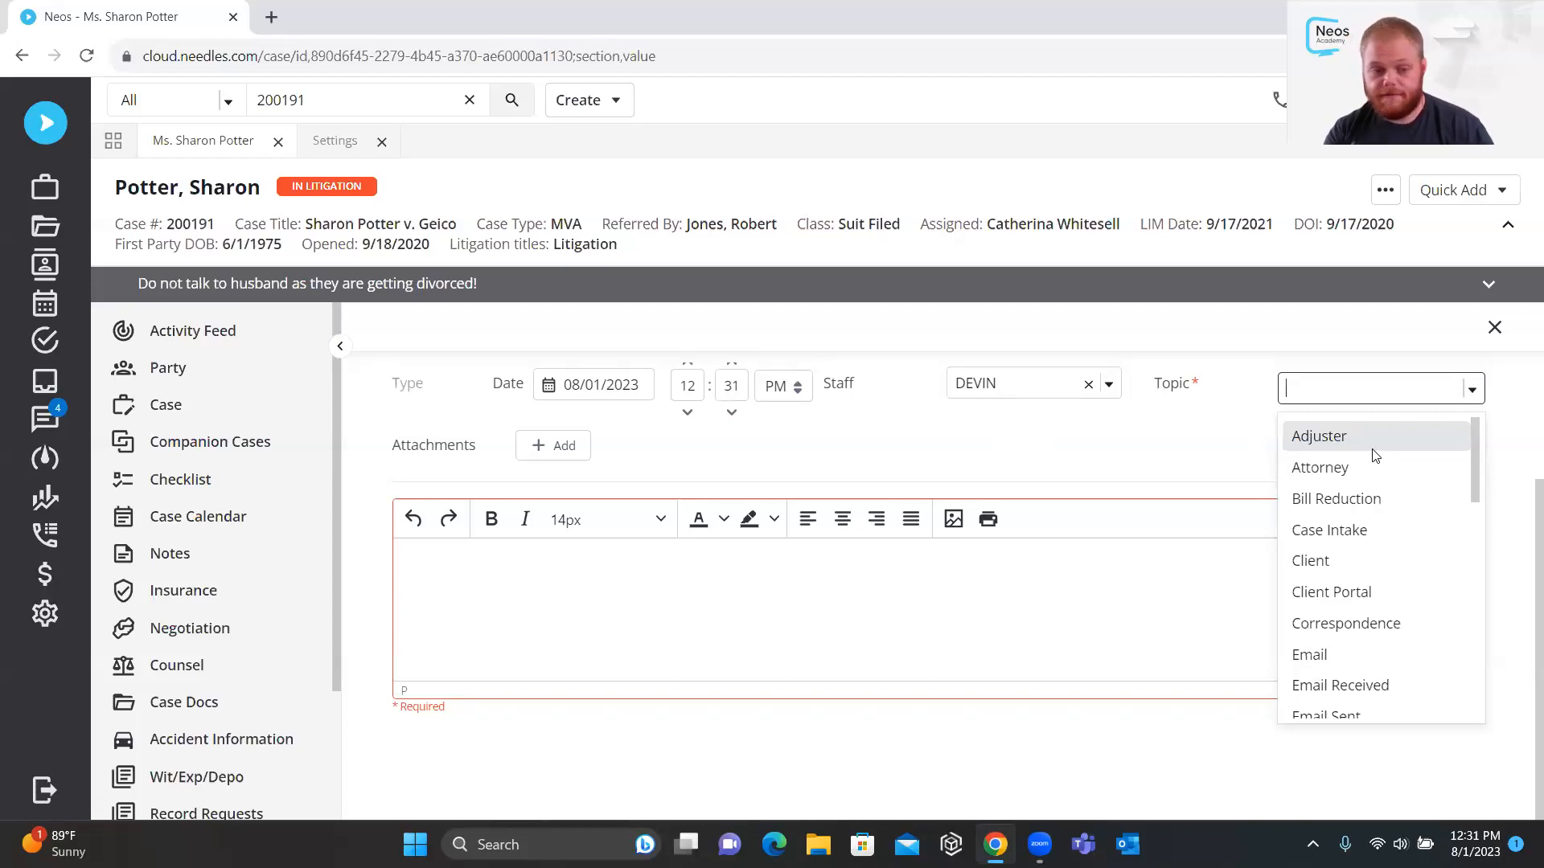
text(va)
key(BackSpace)
key(BackSpace)
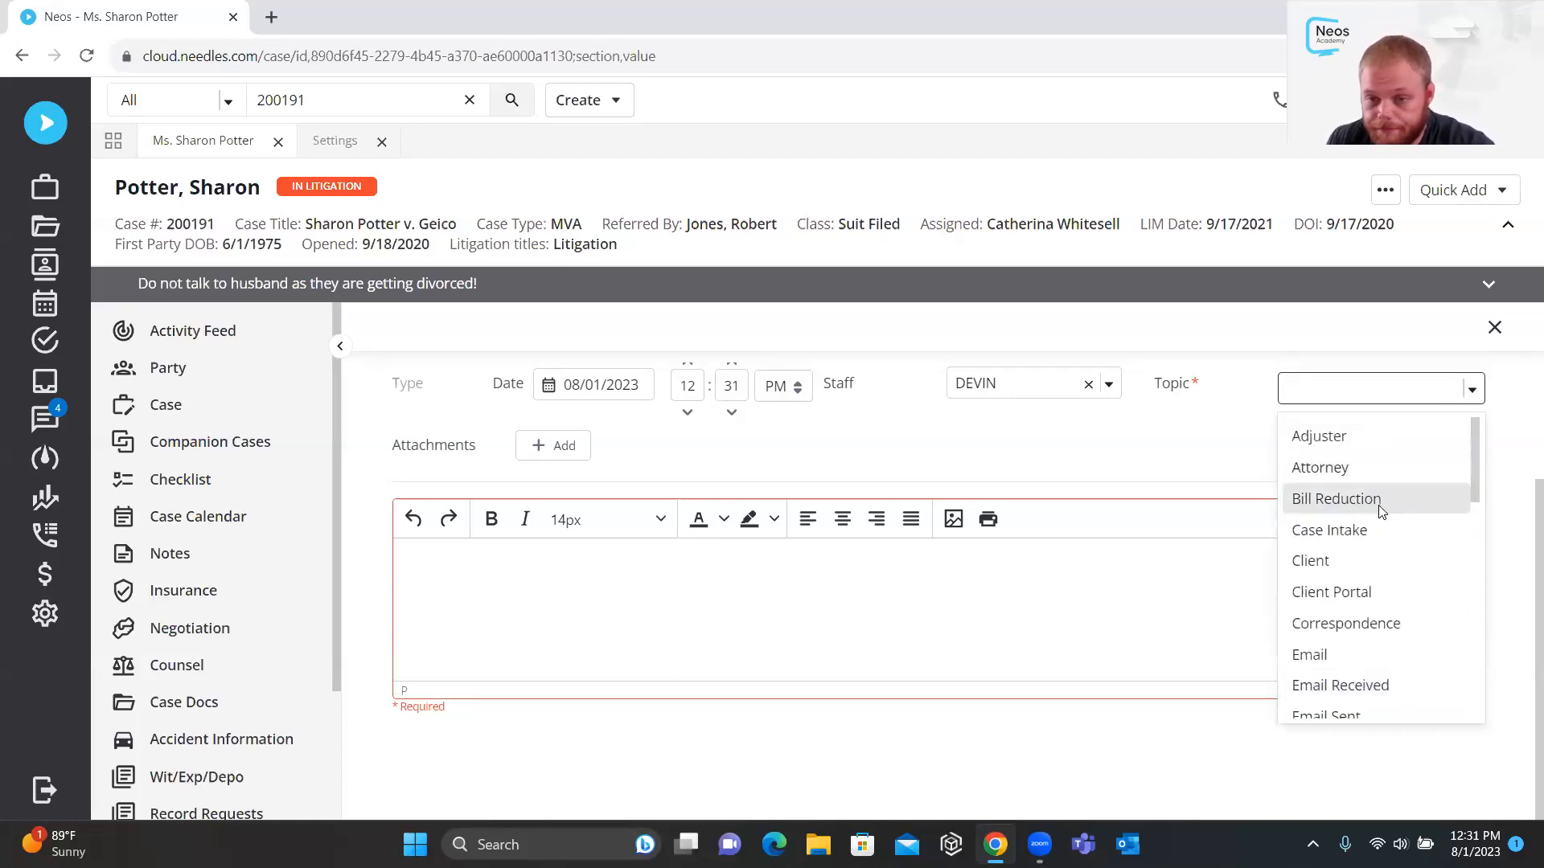
scroll(1394, 530, down, 2)
scroll(1393, 530, down, 5)
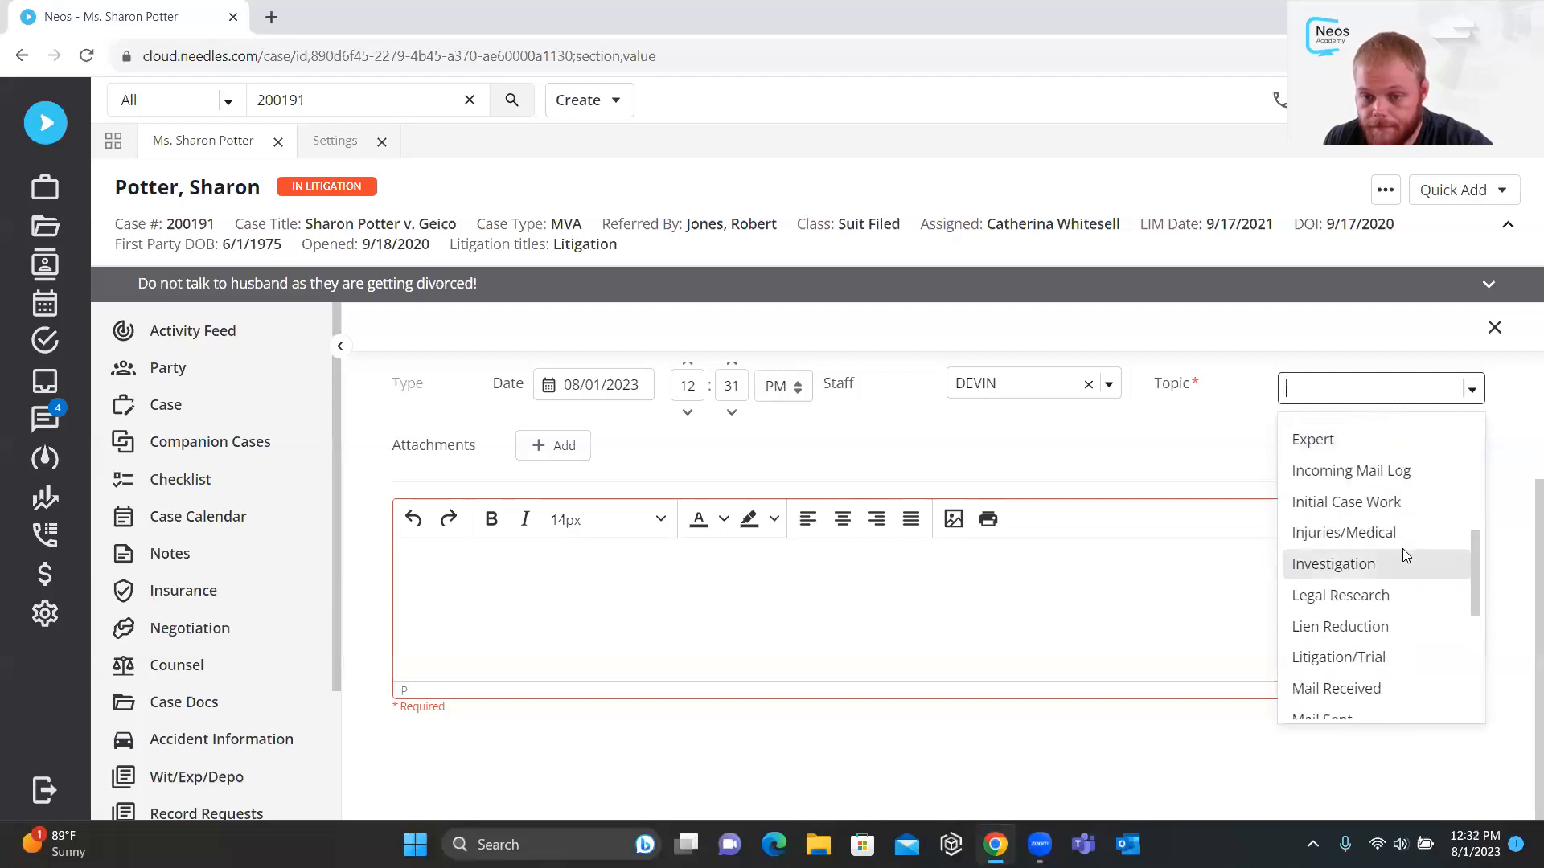
scroll(1409, 555, down, 2)
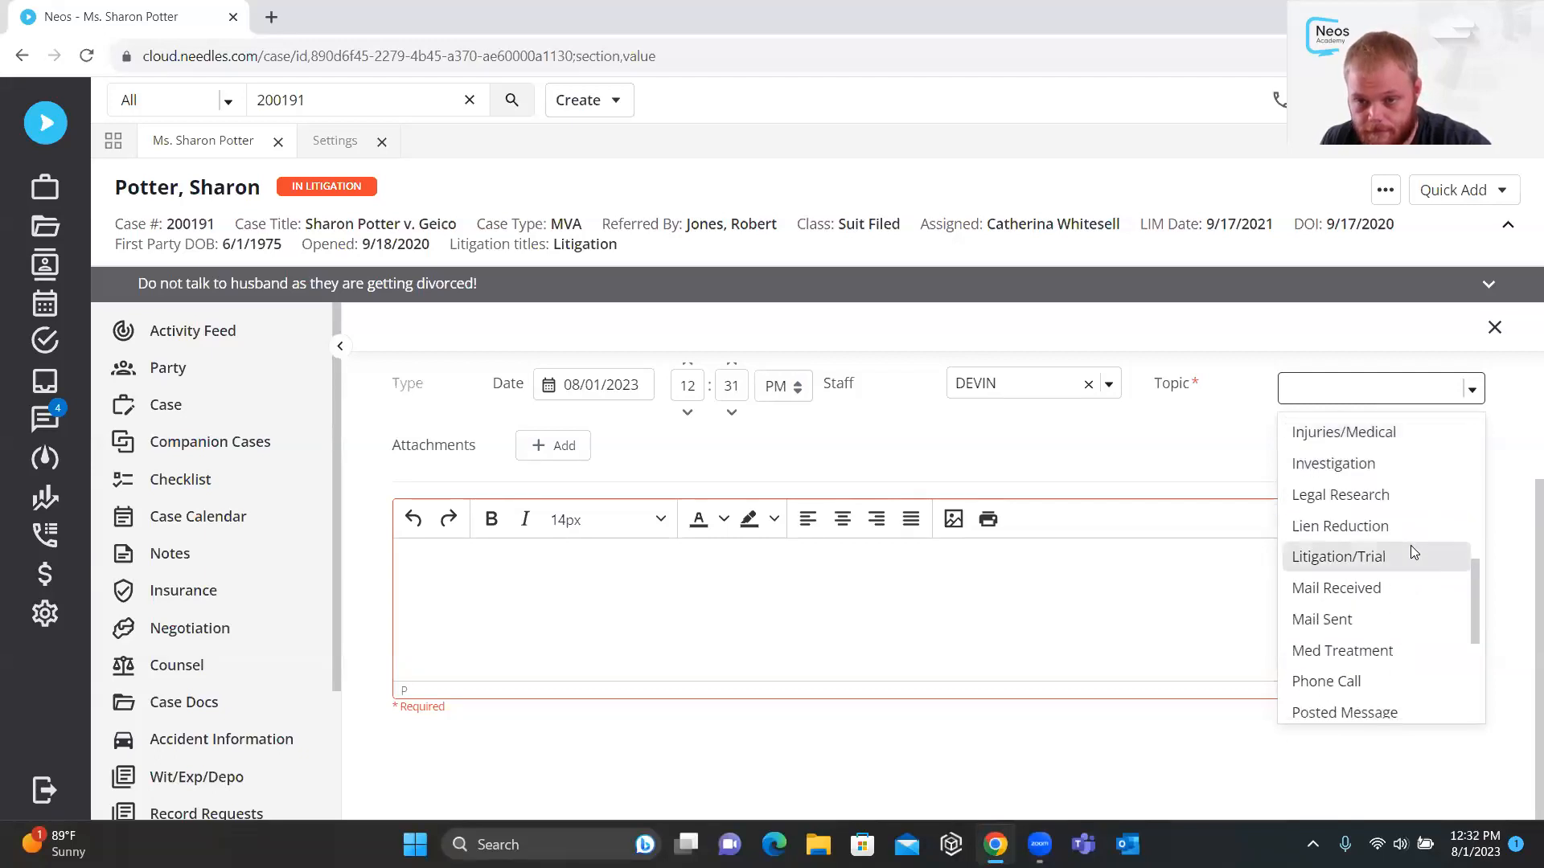
scroll(1409, 571, down, 3)
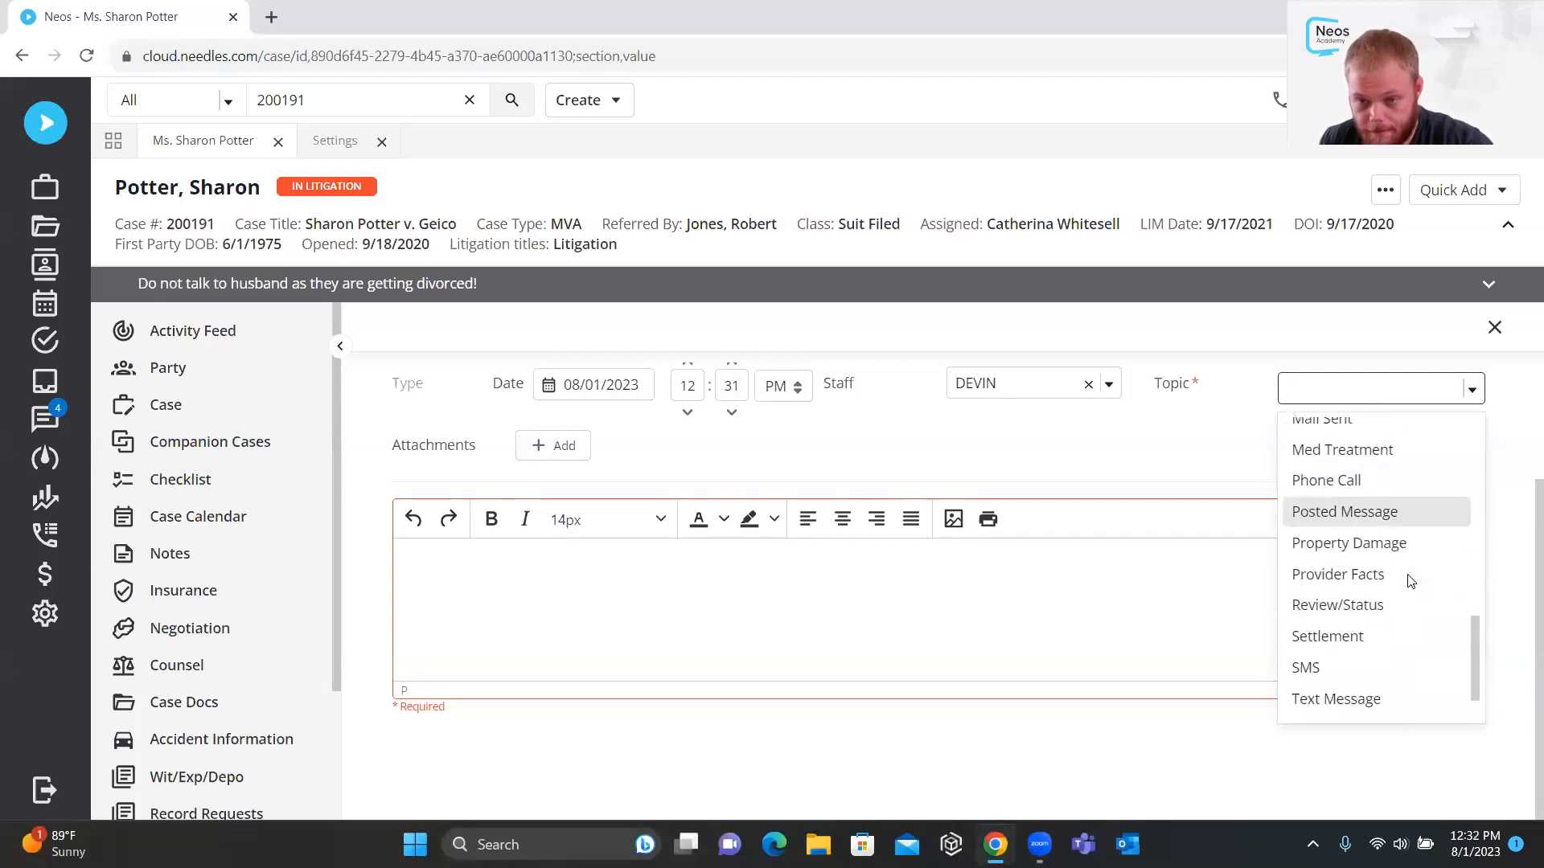
scroll(1409, 574, up, 3)
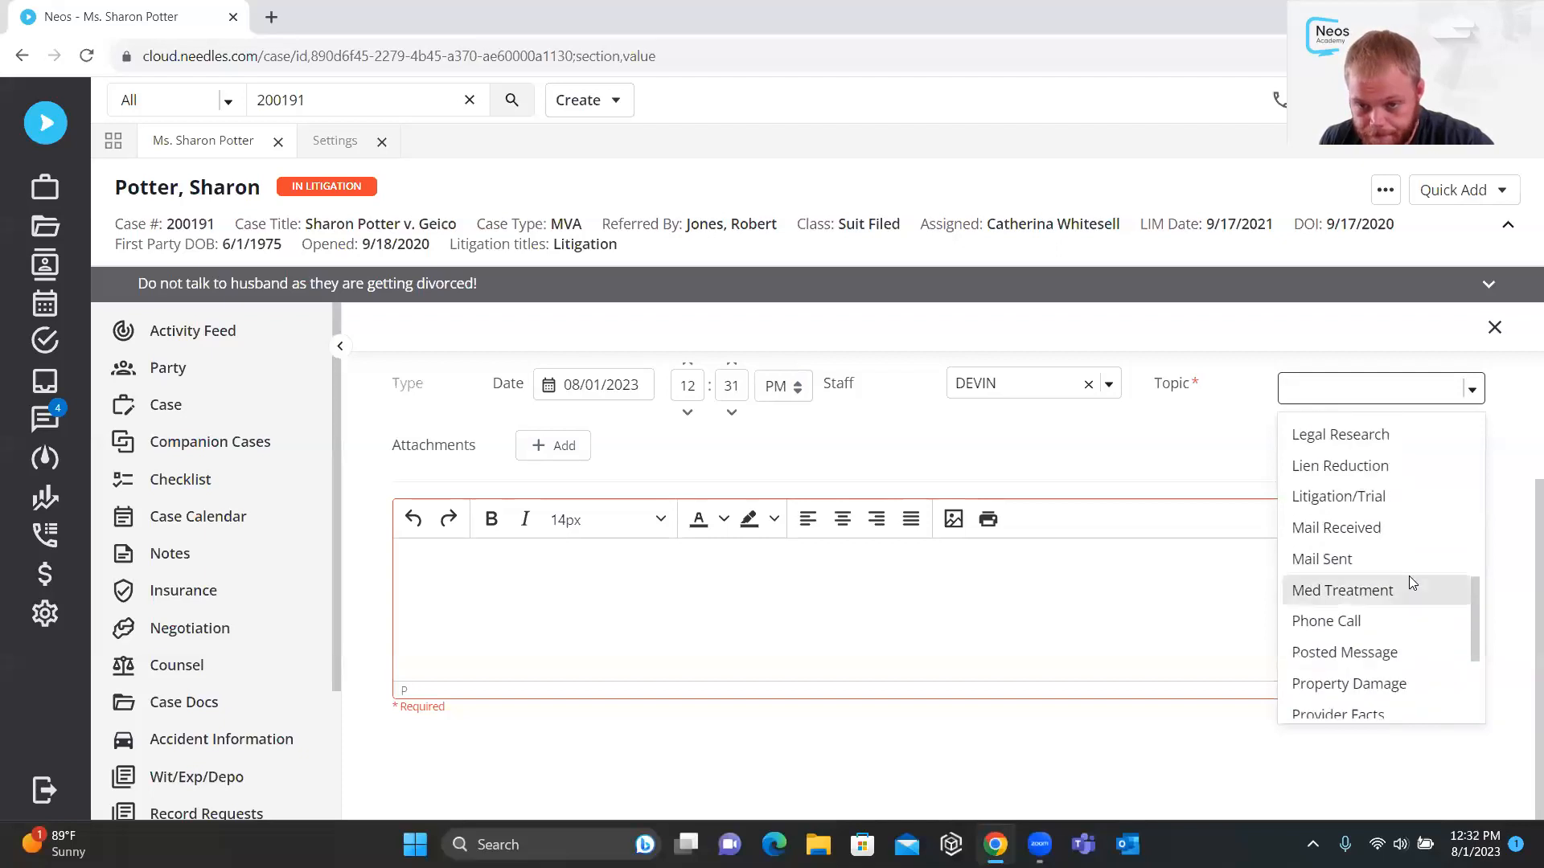
scroll(1396, 579, up, 1)
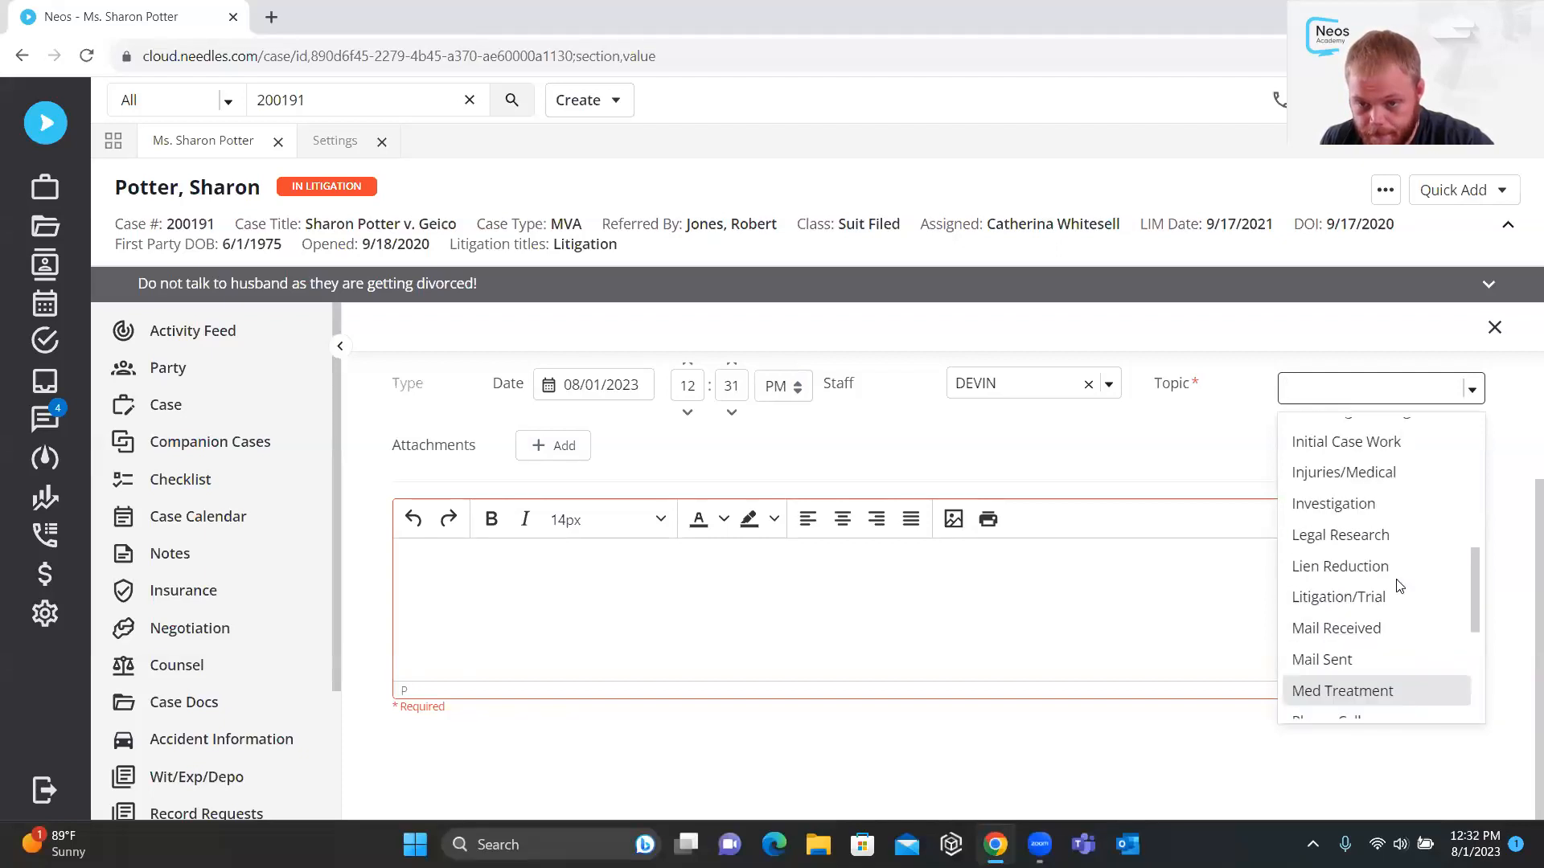
scroll(1397, 585, up, 1)
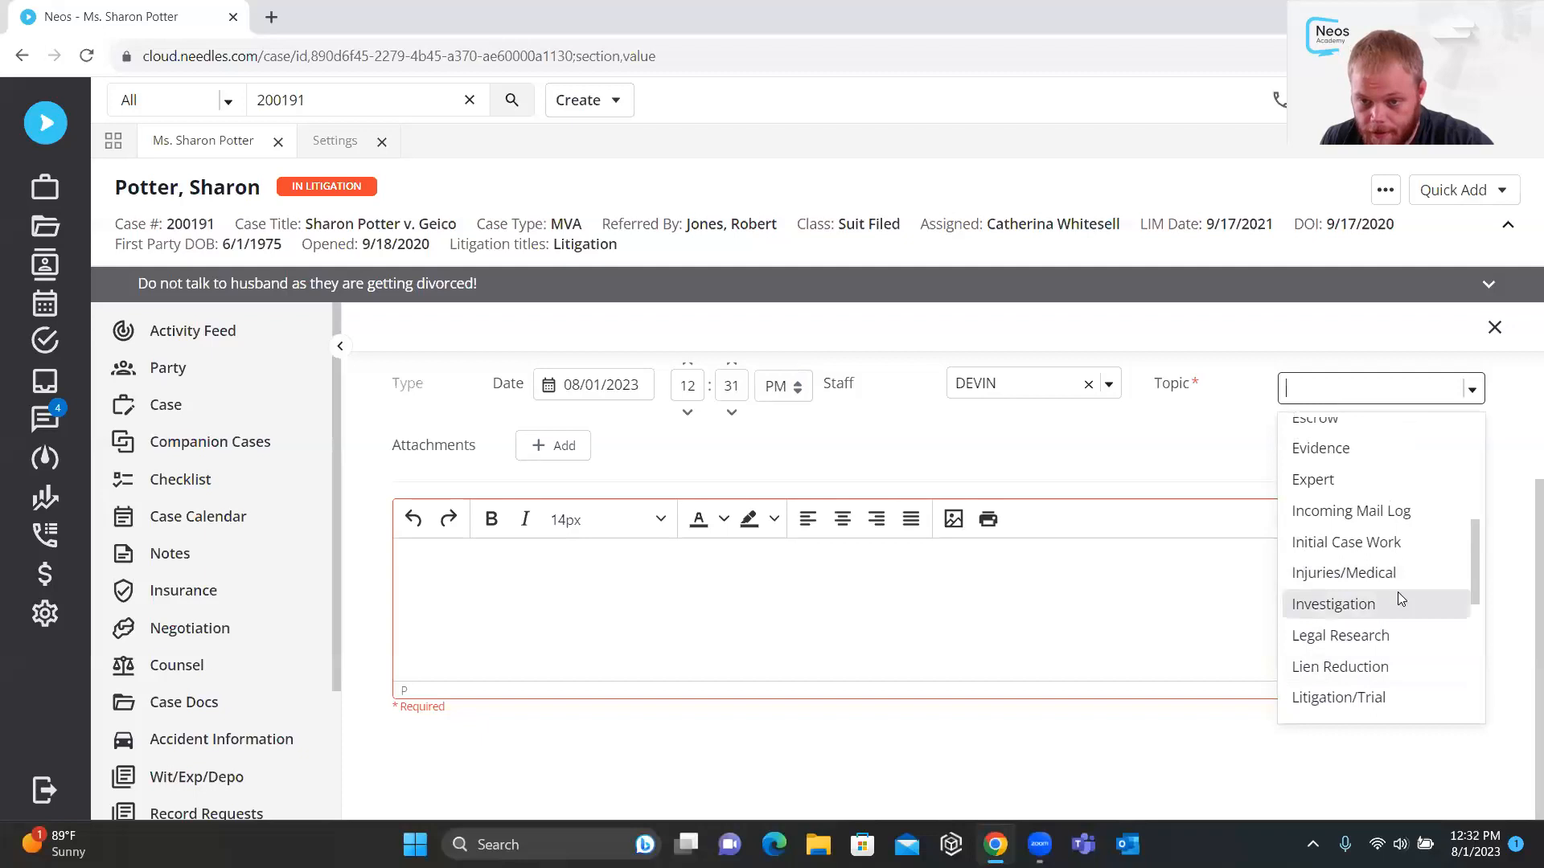
click(1399, 584)
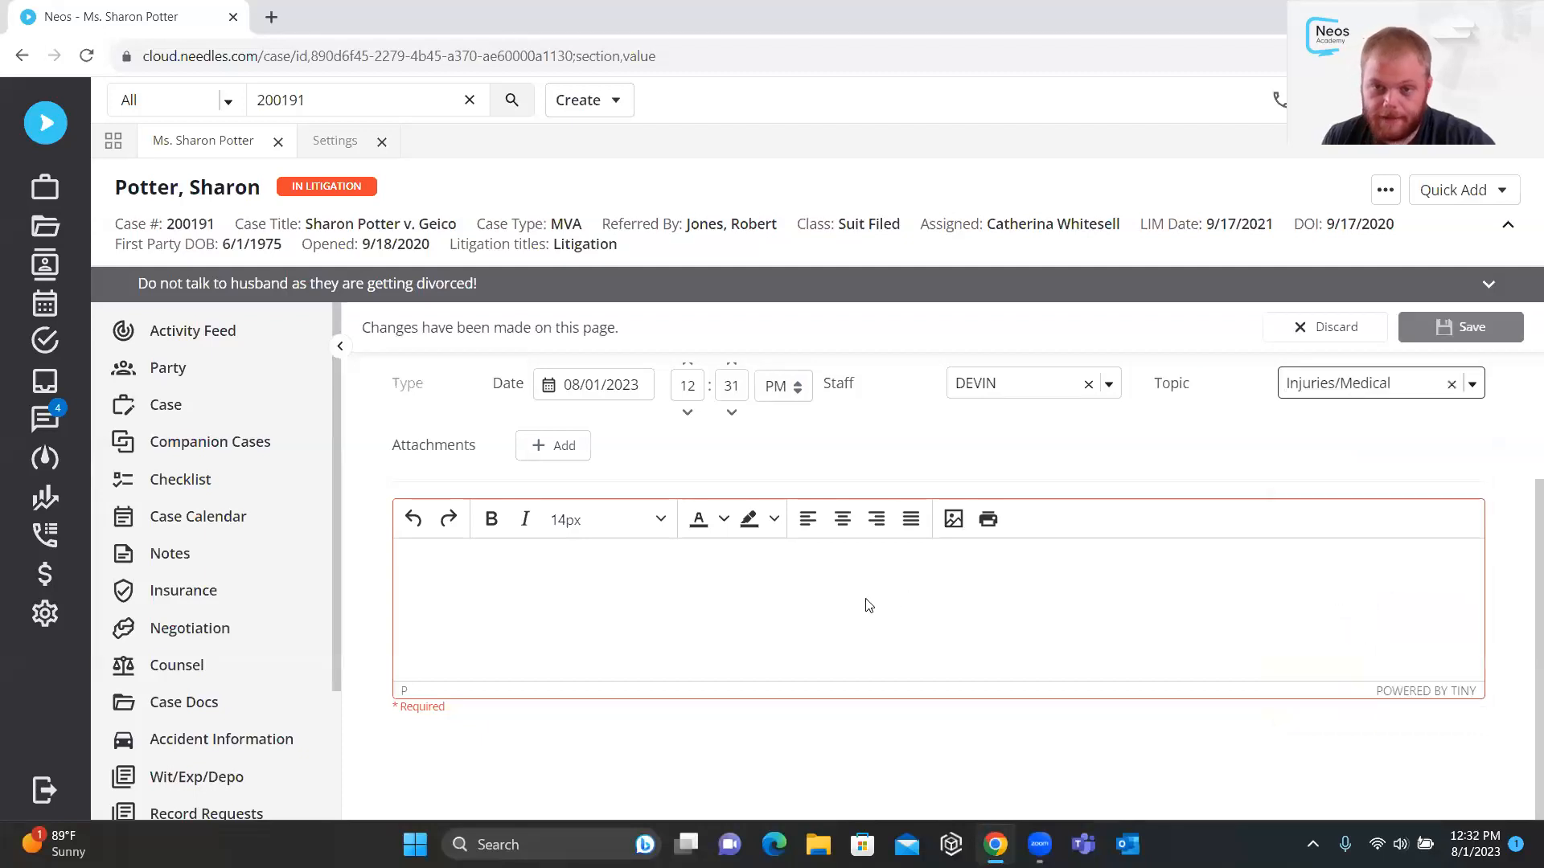
click(1401, 402)
scroll(1378, 510, down, 5)
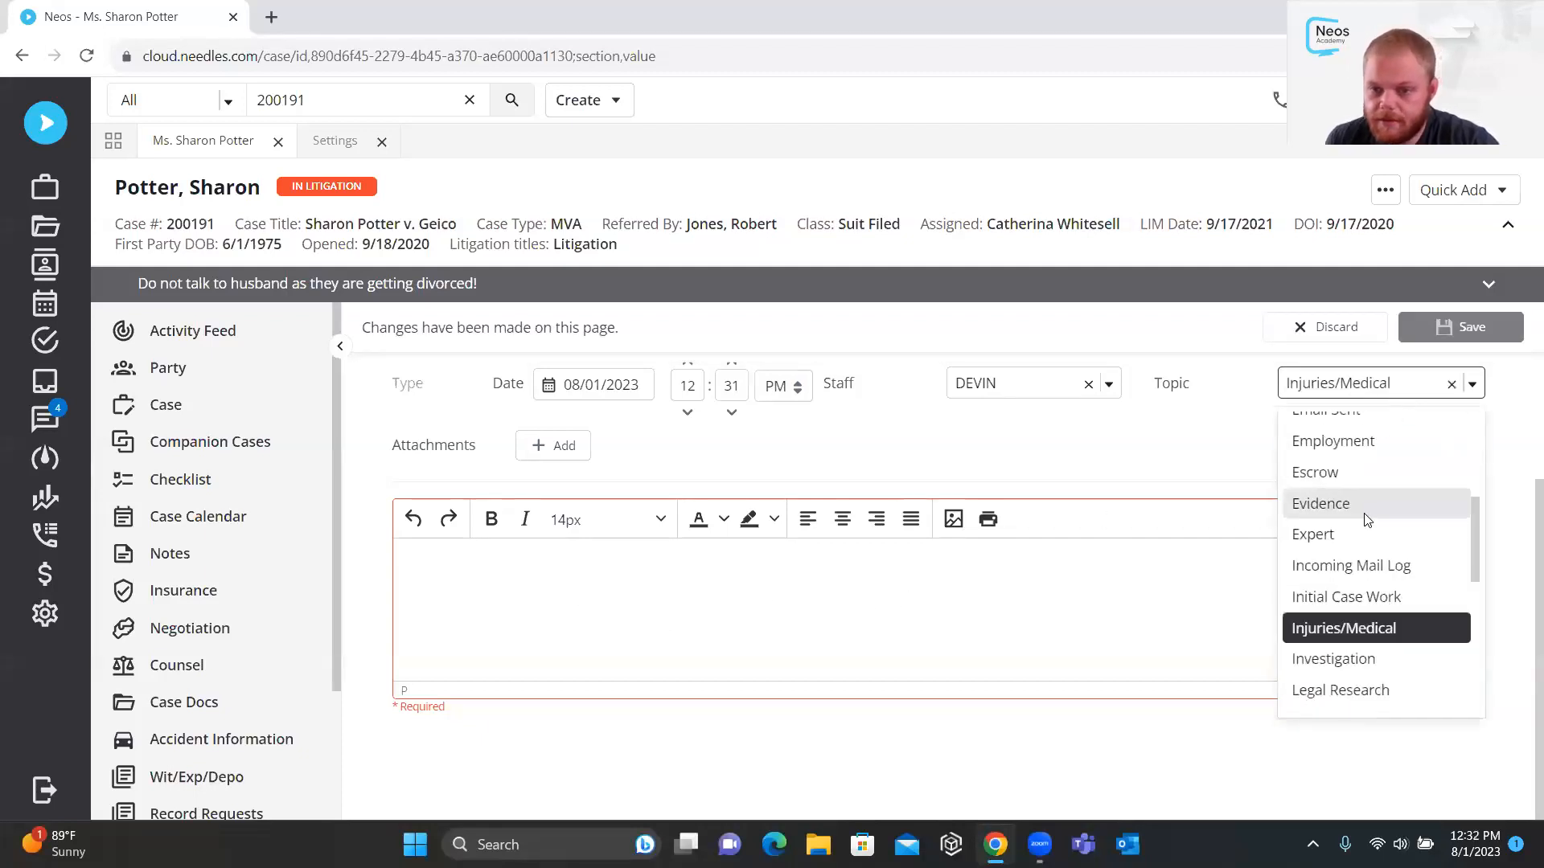
scroll(1379, 533, down, 1)
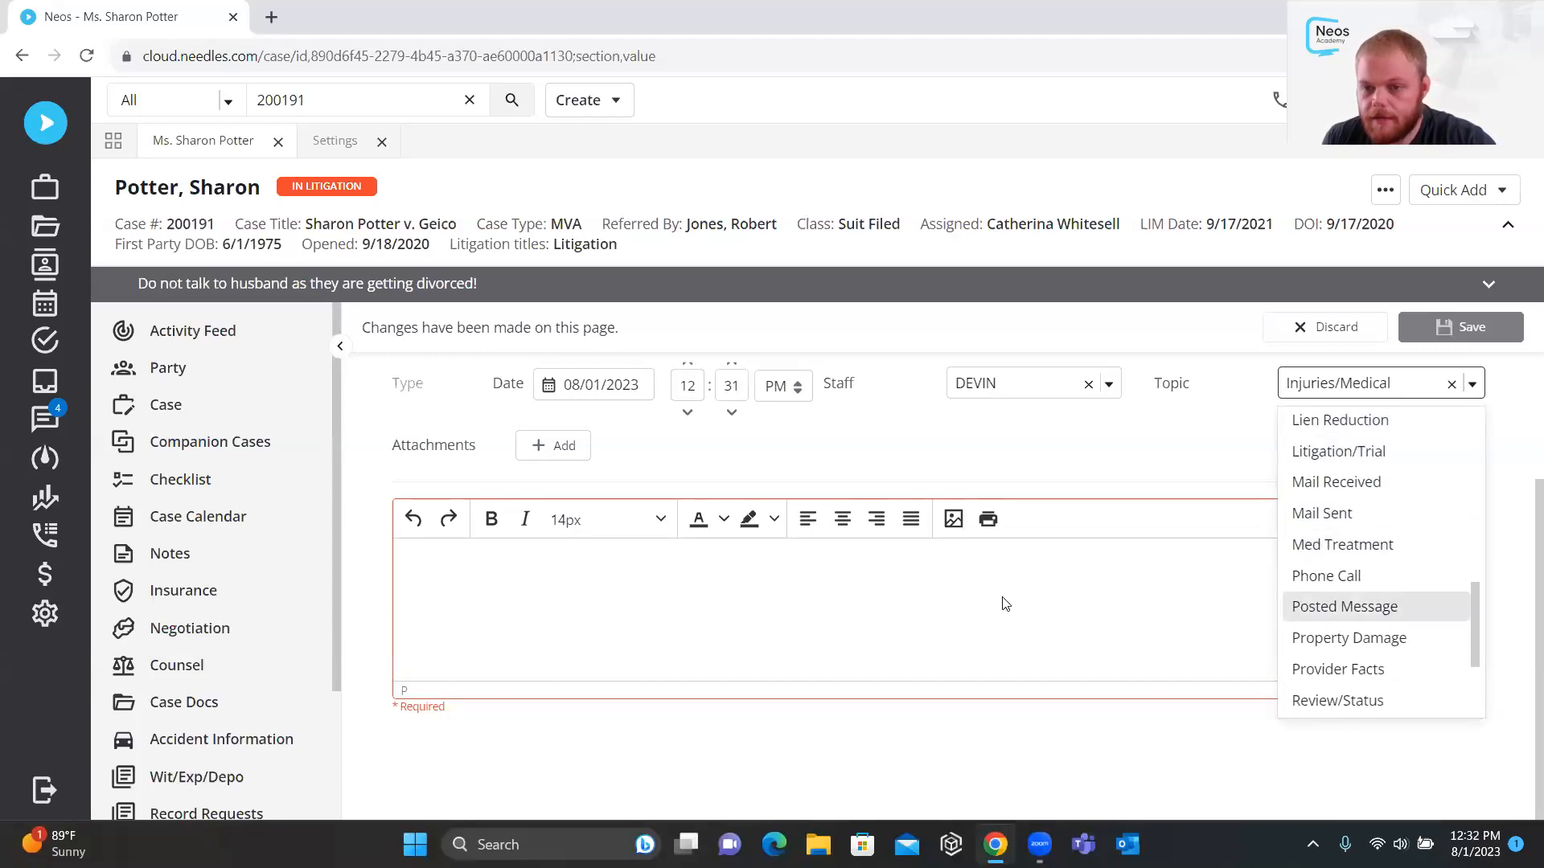
Write "received medical bills for our client" as the note text, correcting the misspelled words with the suggested spellings
click(1037, 561)
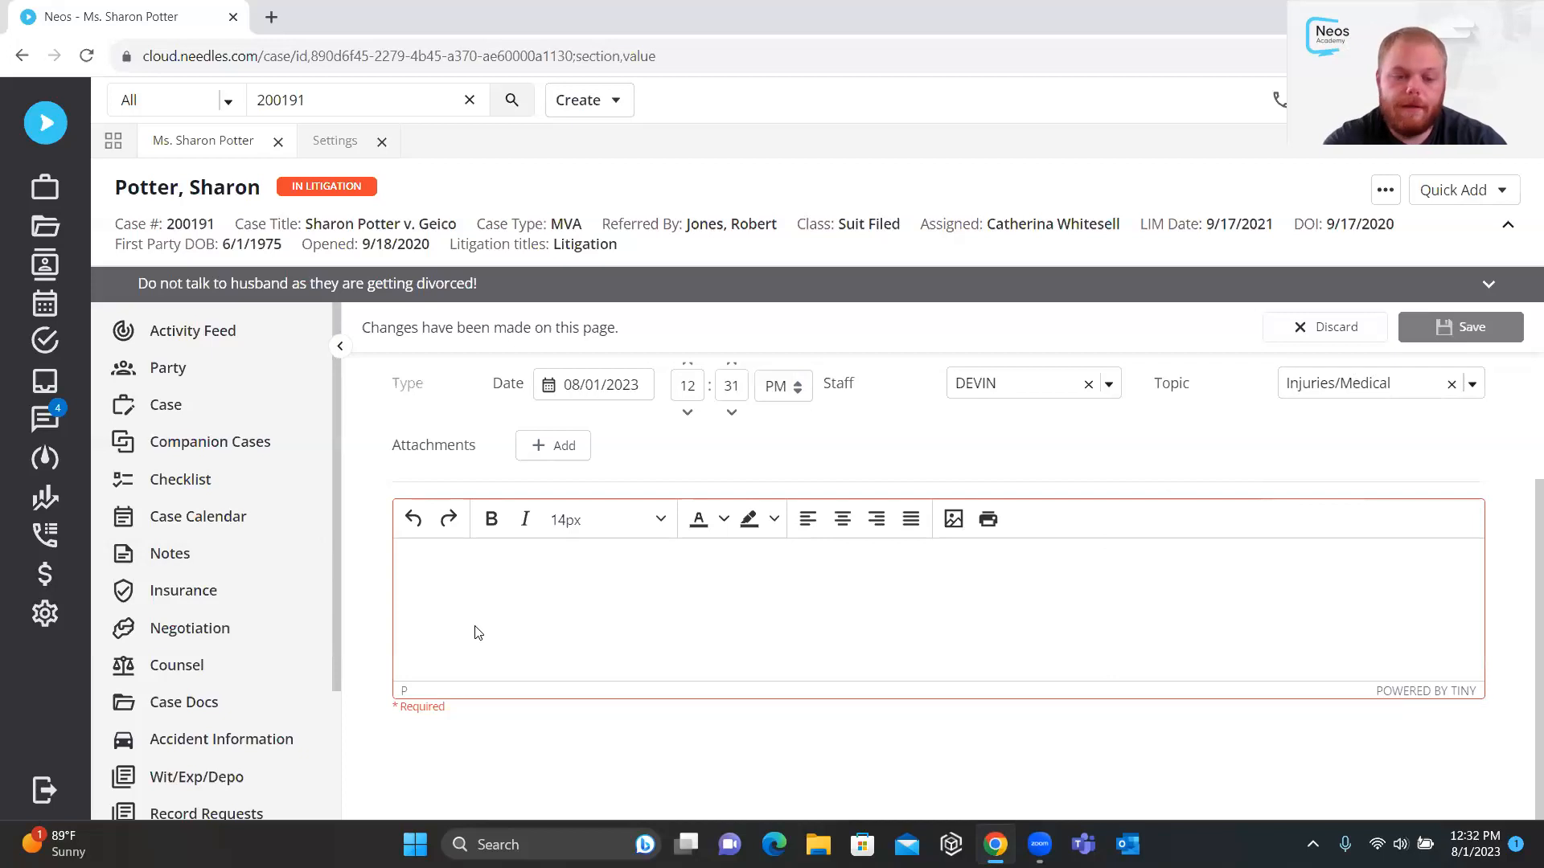
text(recieved medic)
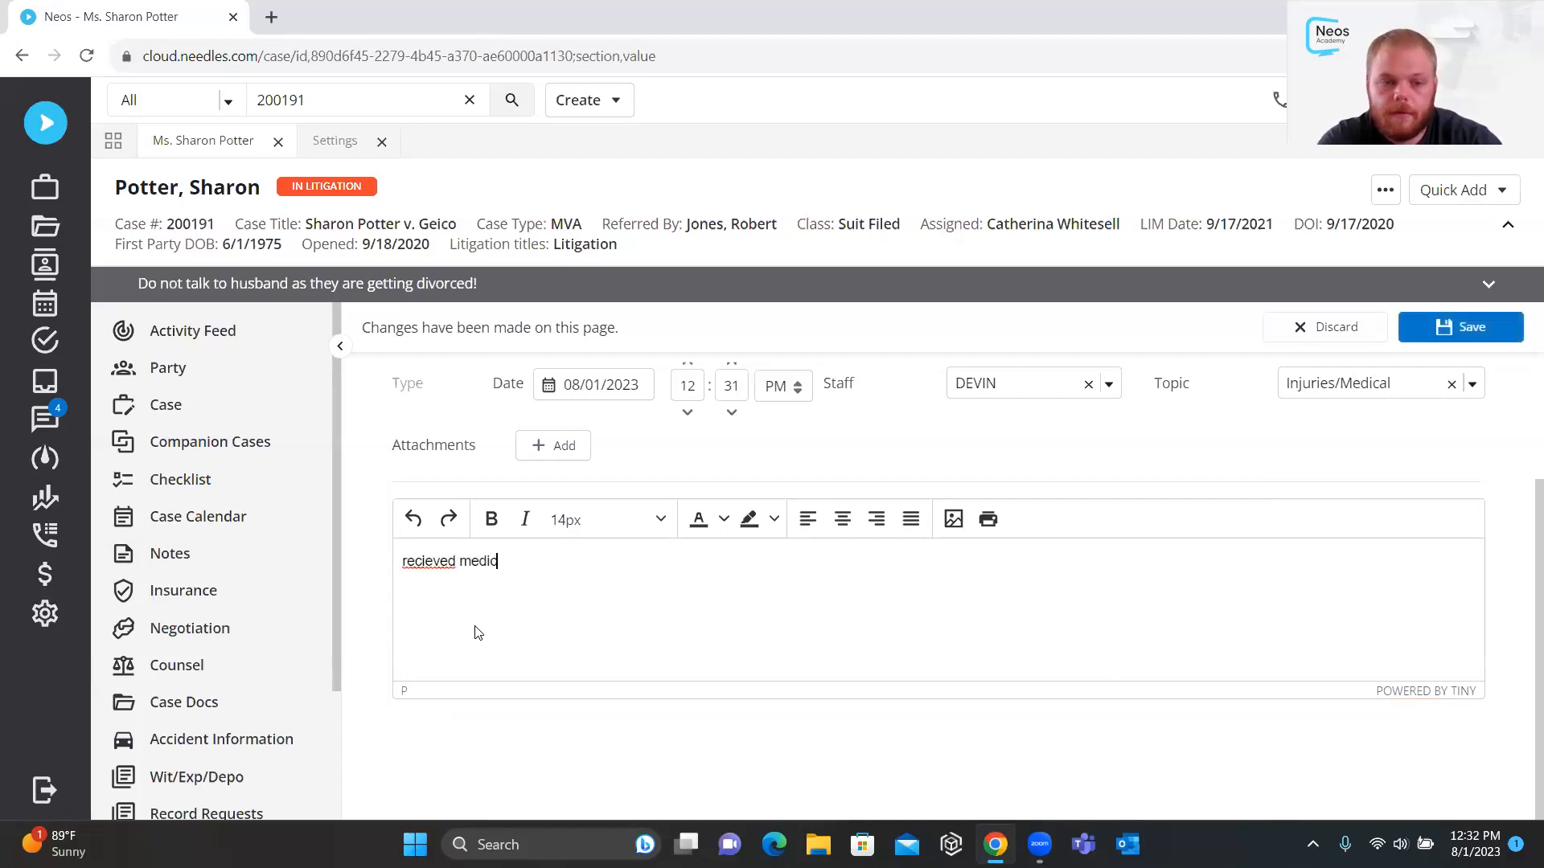
text(cla payme)
key(BackSpace)
key(BackSpace)
key(BackSpace)
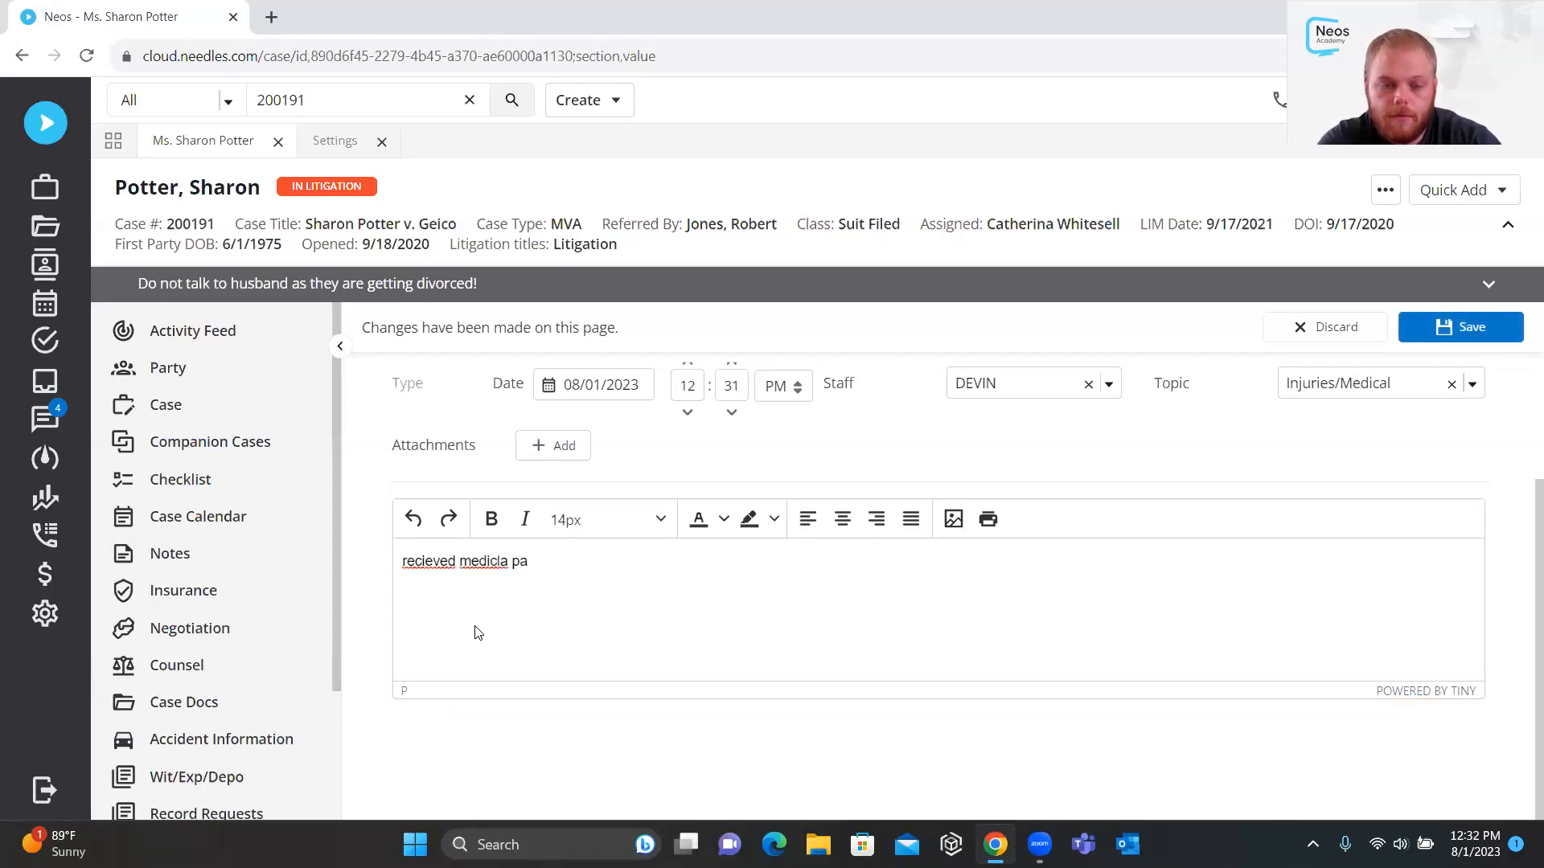
right_click(441, 565)
click(519, 306)
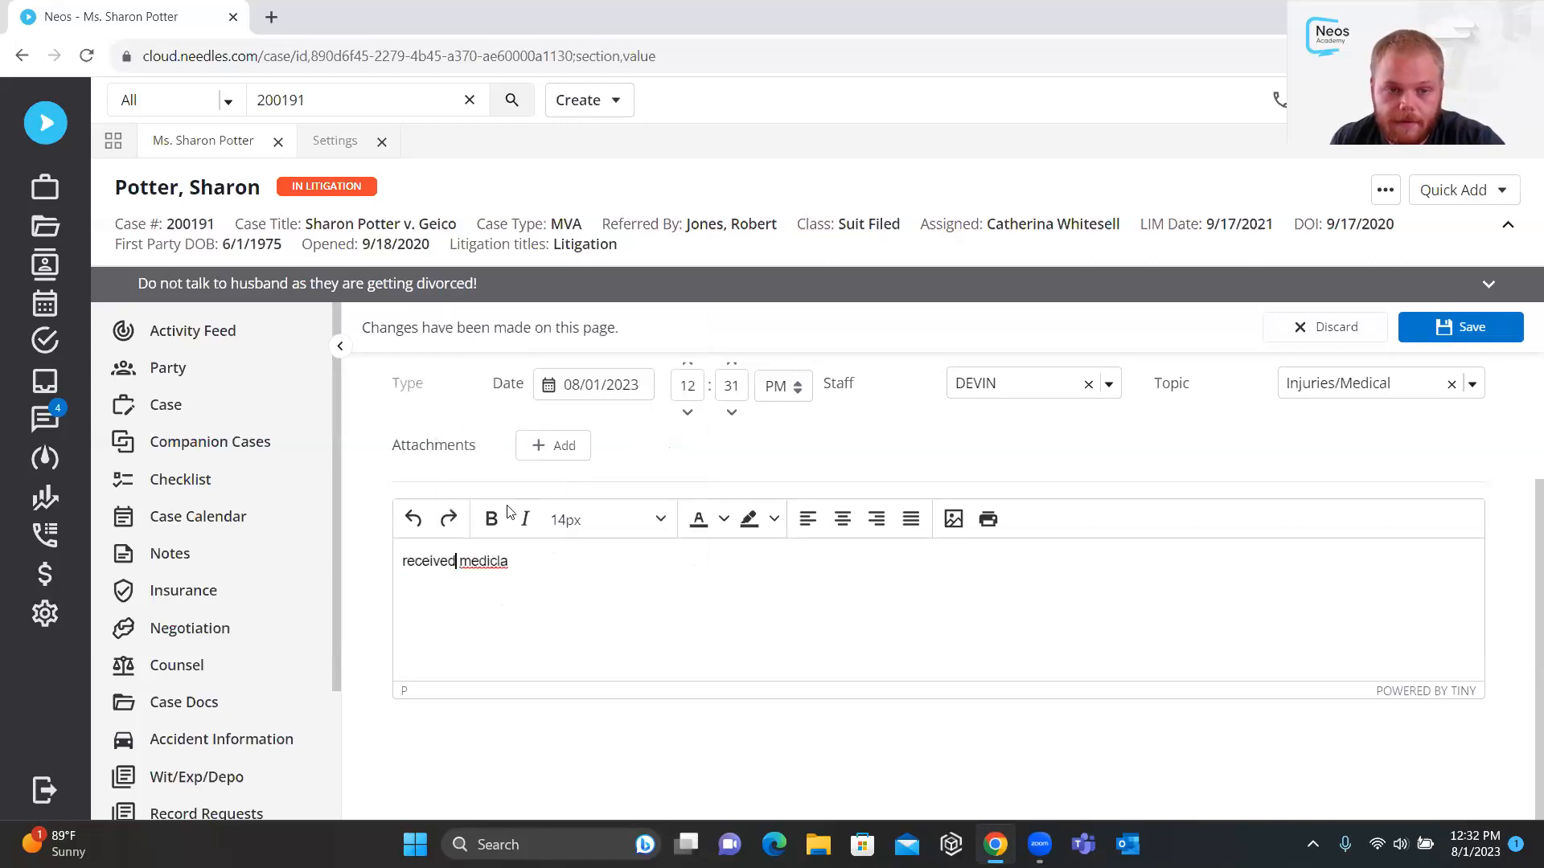
right_click(493, 567)
click(549, 312)
text(bills for our client)
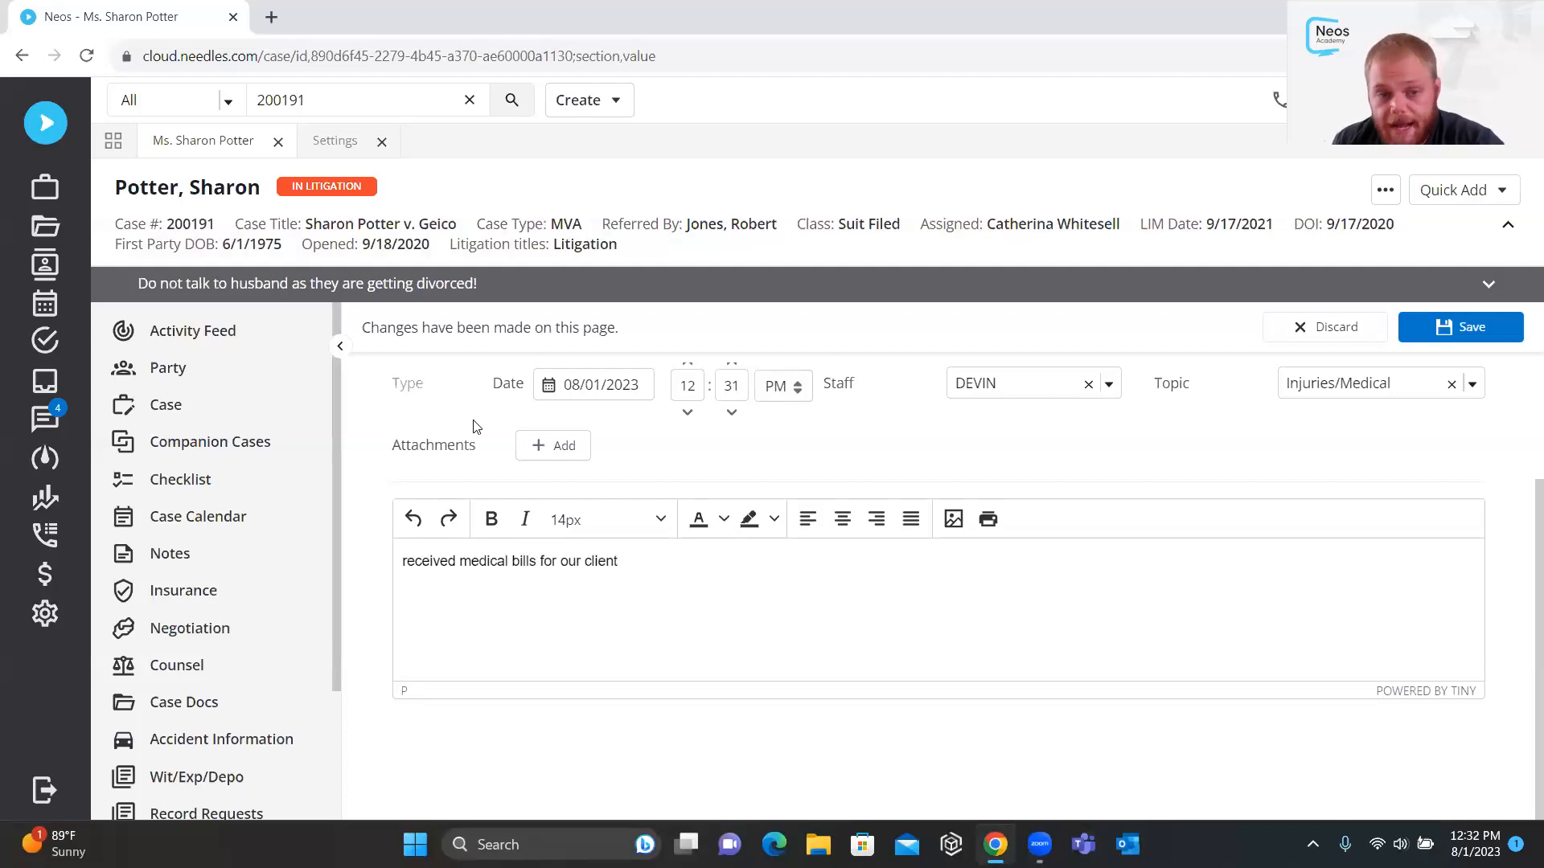
Bring up the file selection for a note attachment, cancel it without choosing a file, and save the note
drag(475, 439, 390, 446)
click(474, 436)
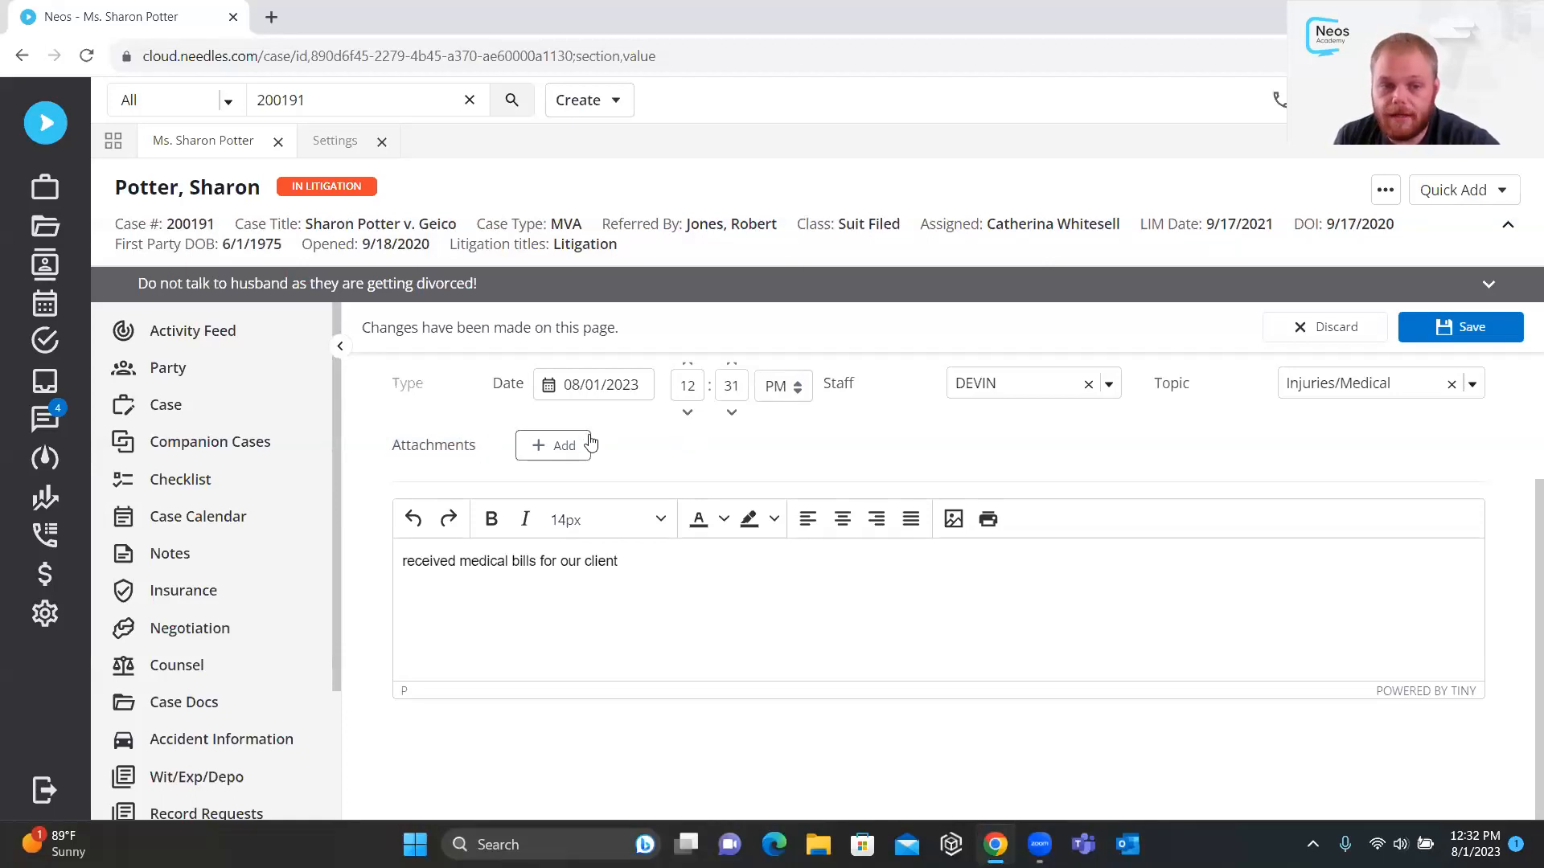
click(565, 445)
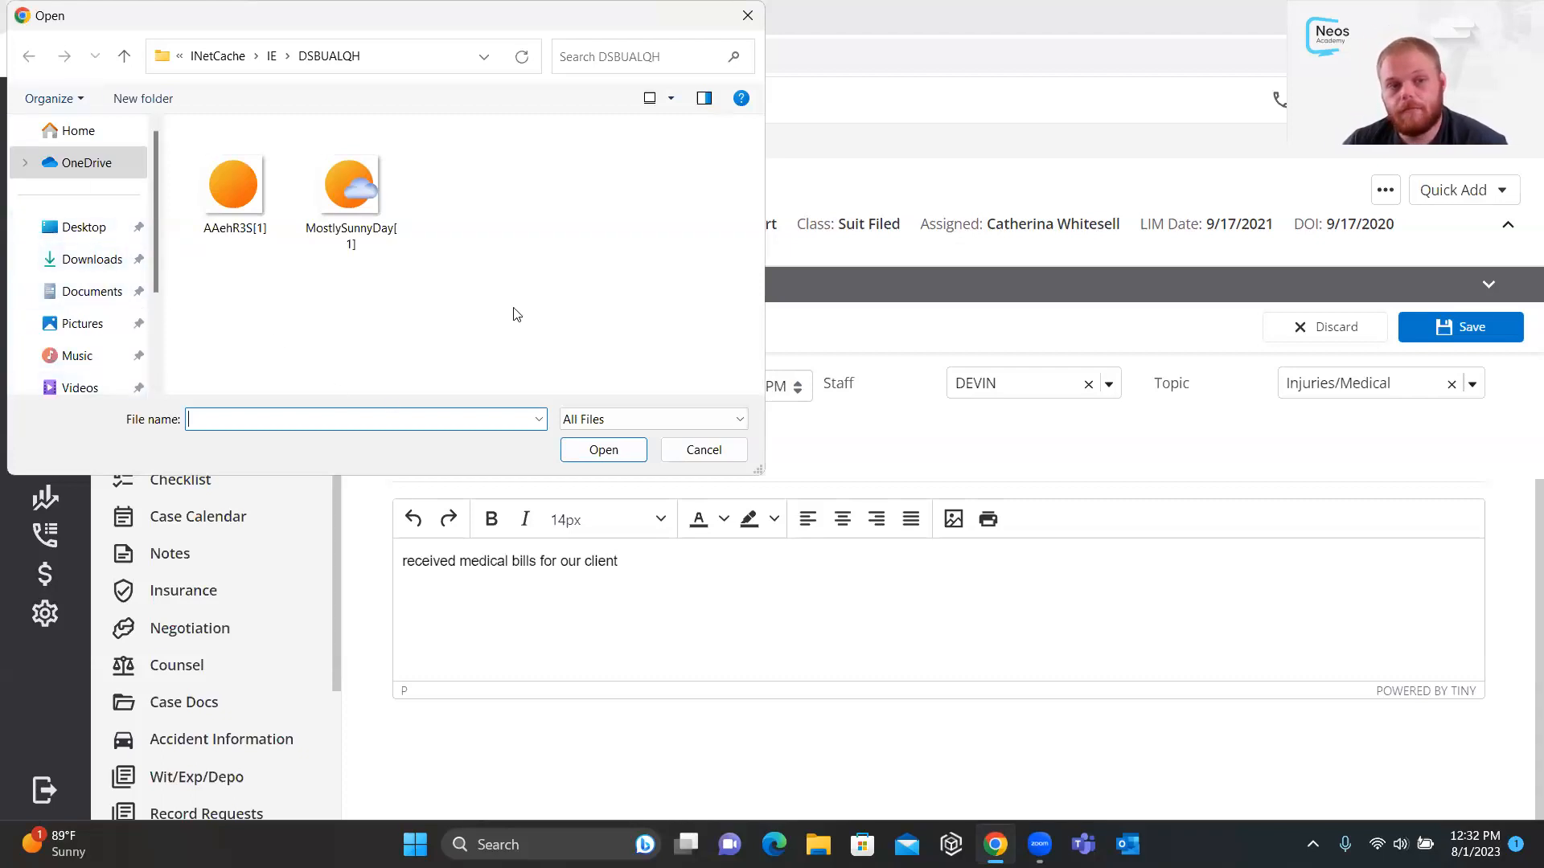
click(703, 450)
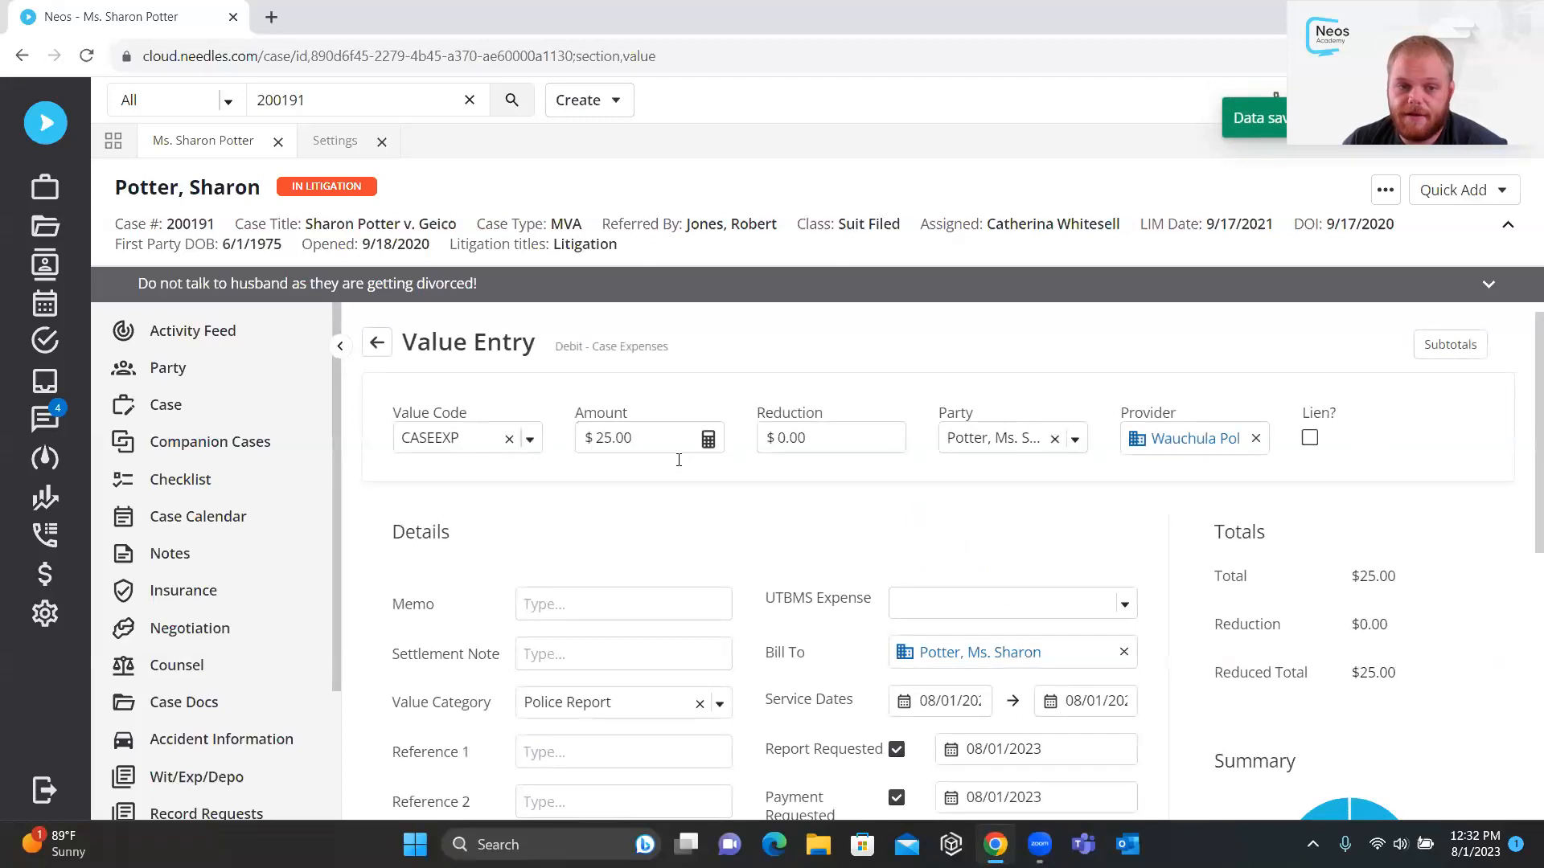
Check the saved note in the notes section of the value entry
scroll(674, 523, down, 7)
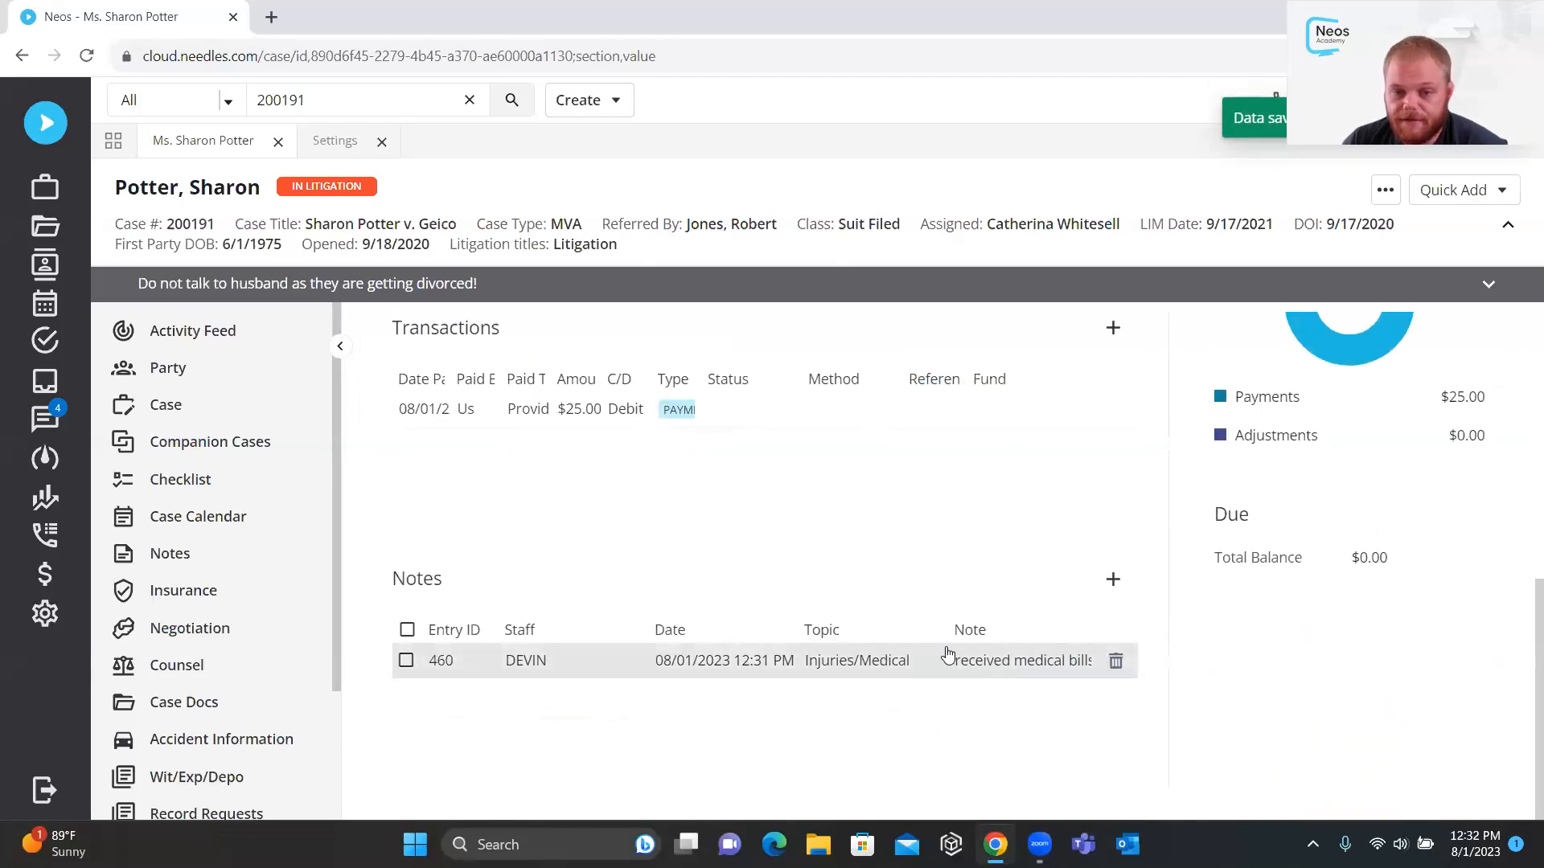
double_click(432, 583)
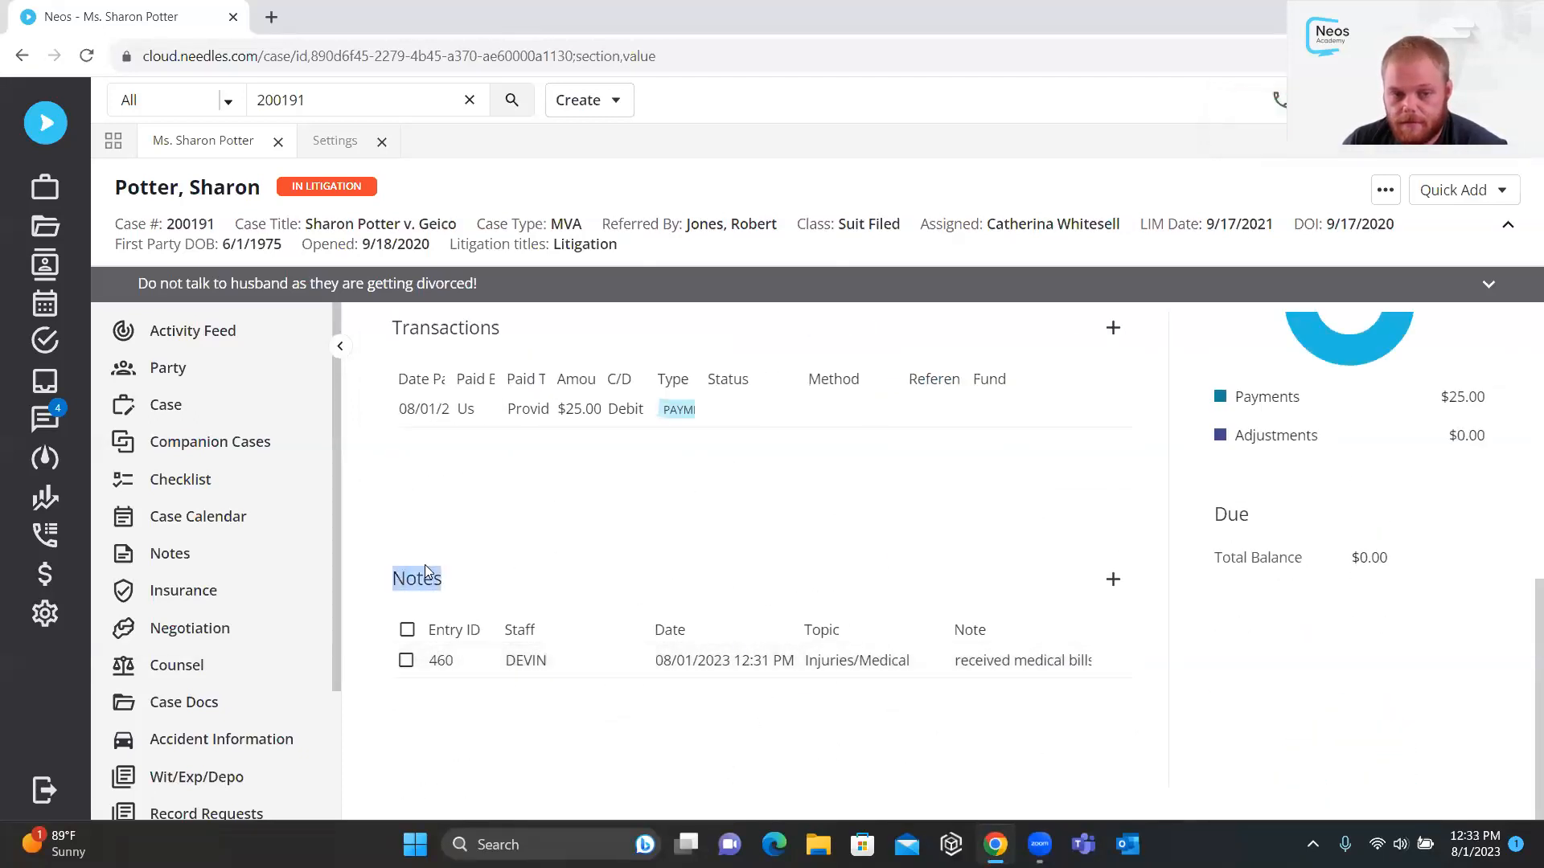
scroll(529, 529, up, 1)
scroll(209, 724, down, 2)
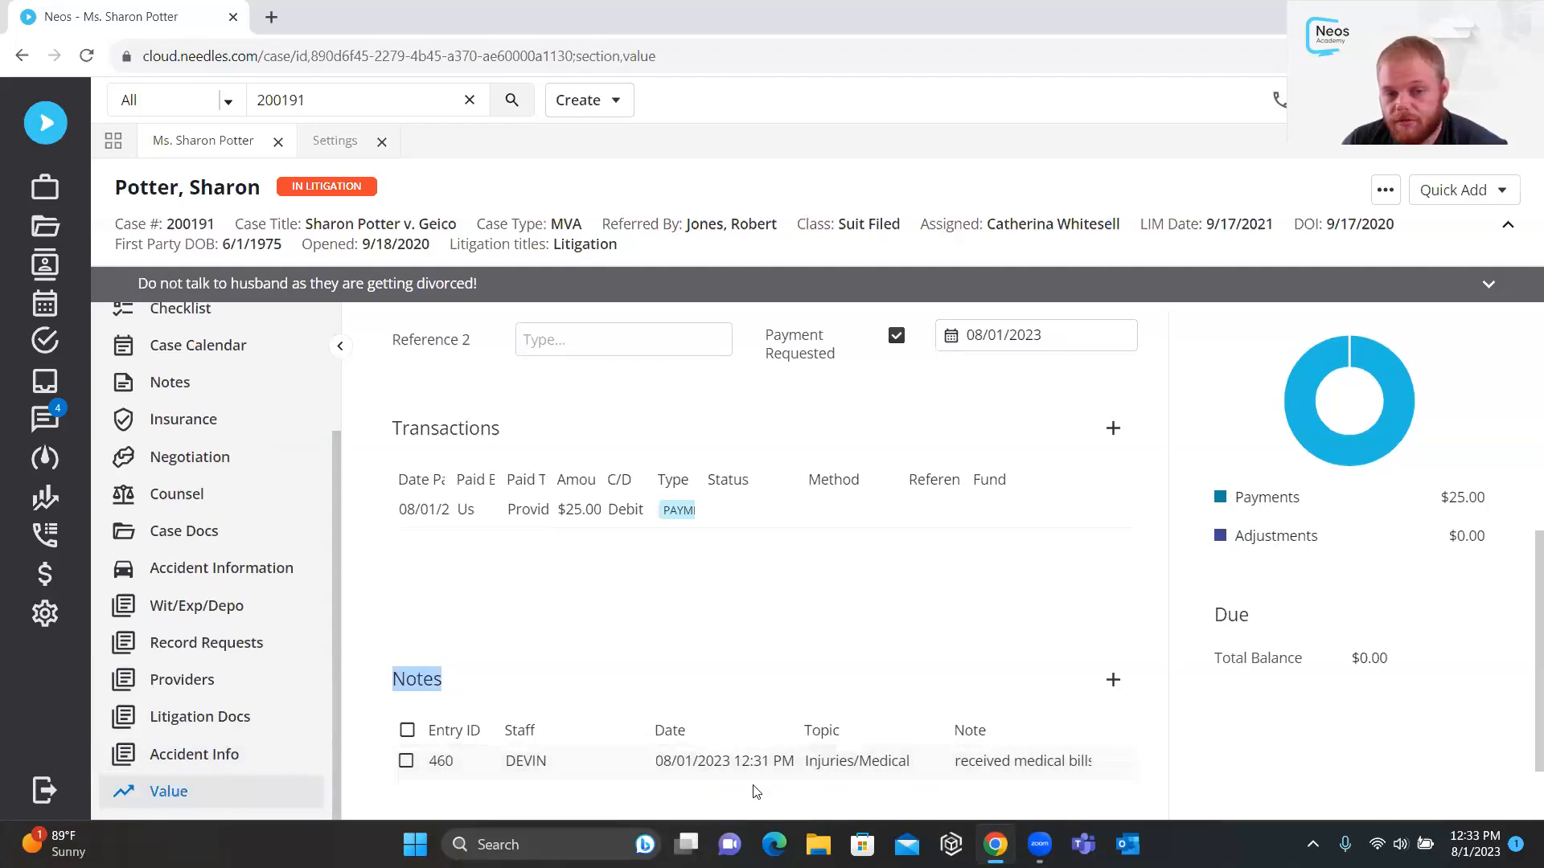
click(683, 659)
In the case notes, view the newly added medical bills note and go through the list limited to value notes
click(164, 390)
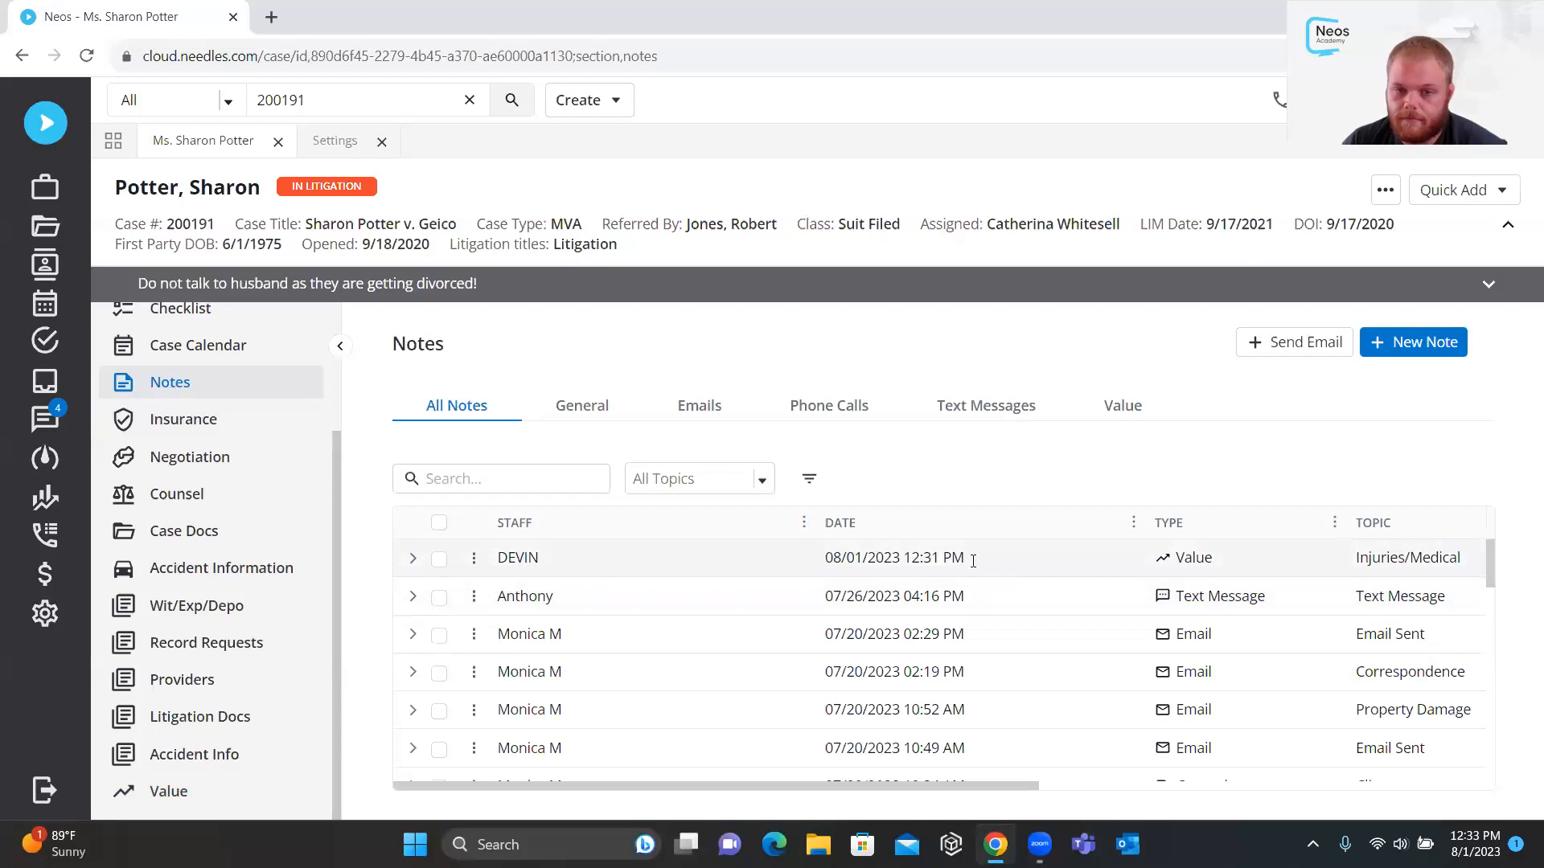
click(1119, 560)
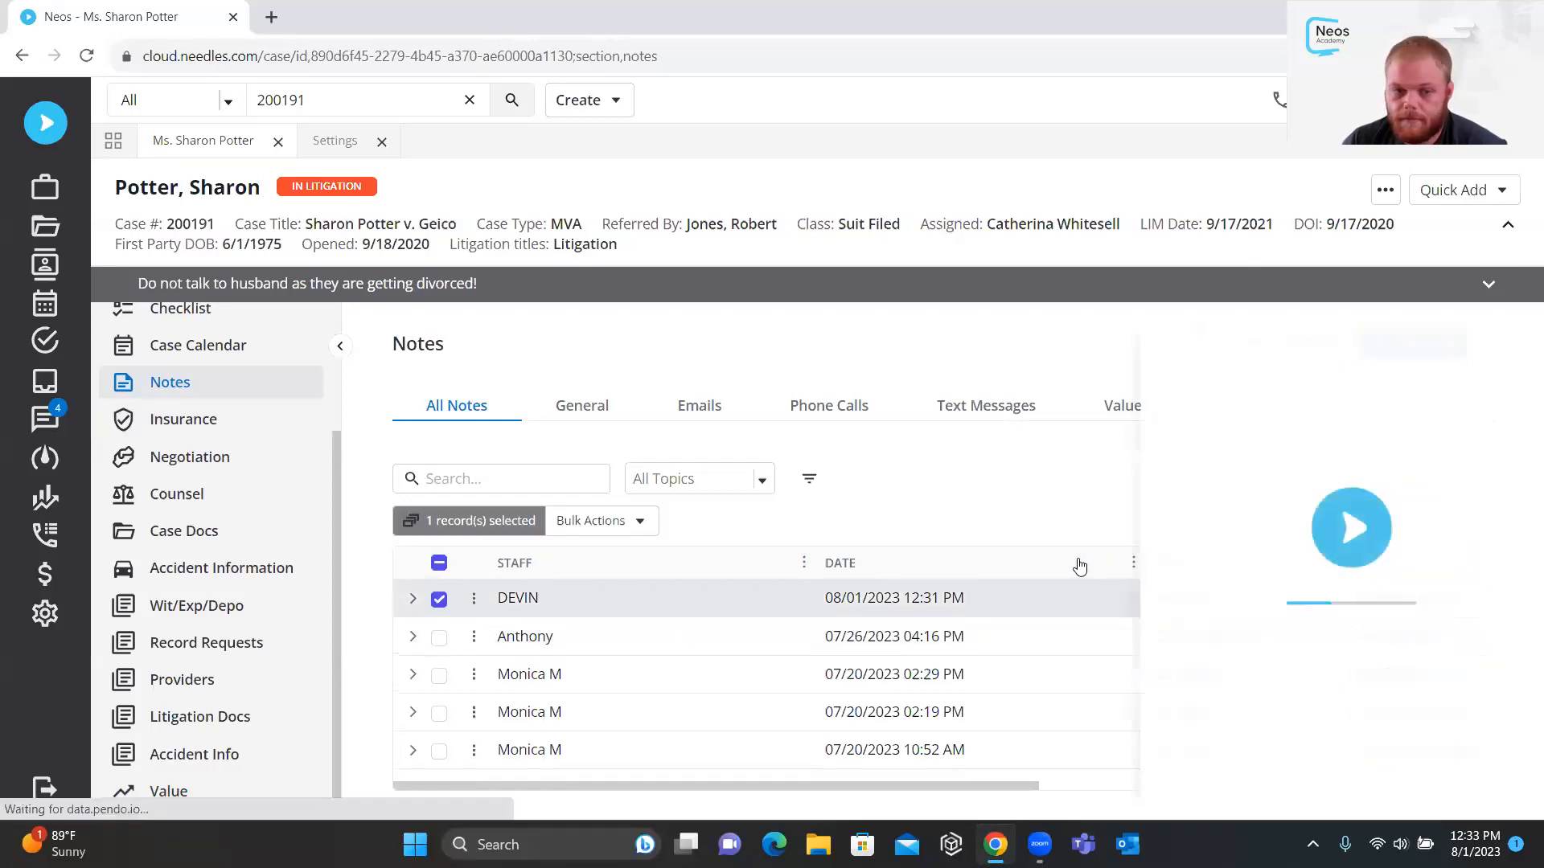
scroll(1220, 588, down, 1)
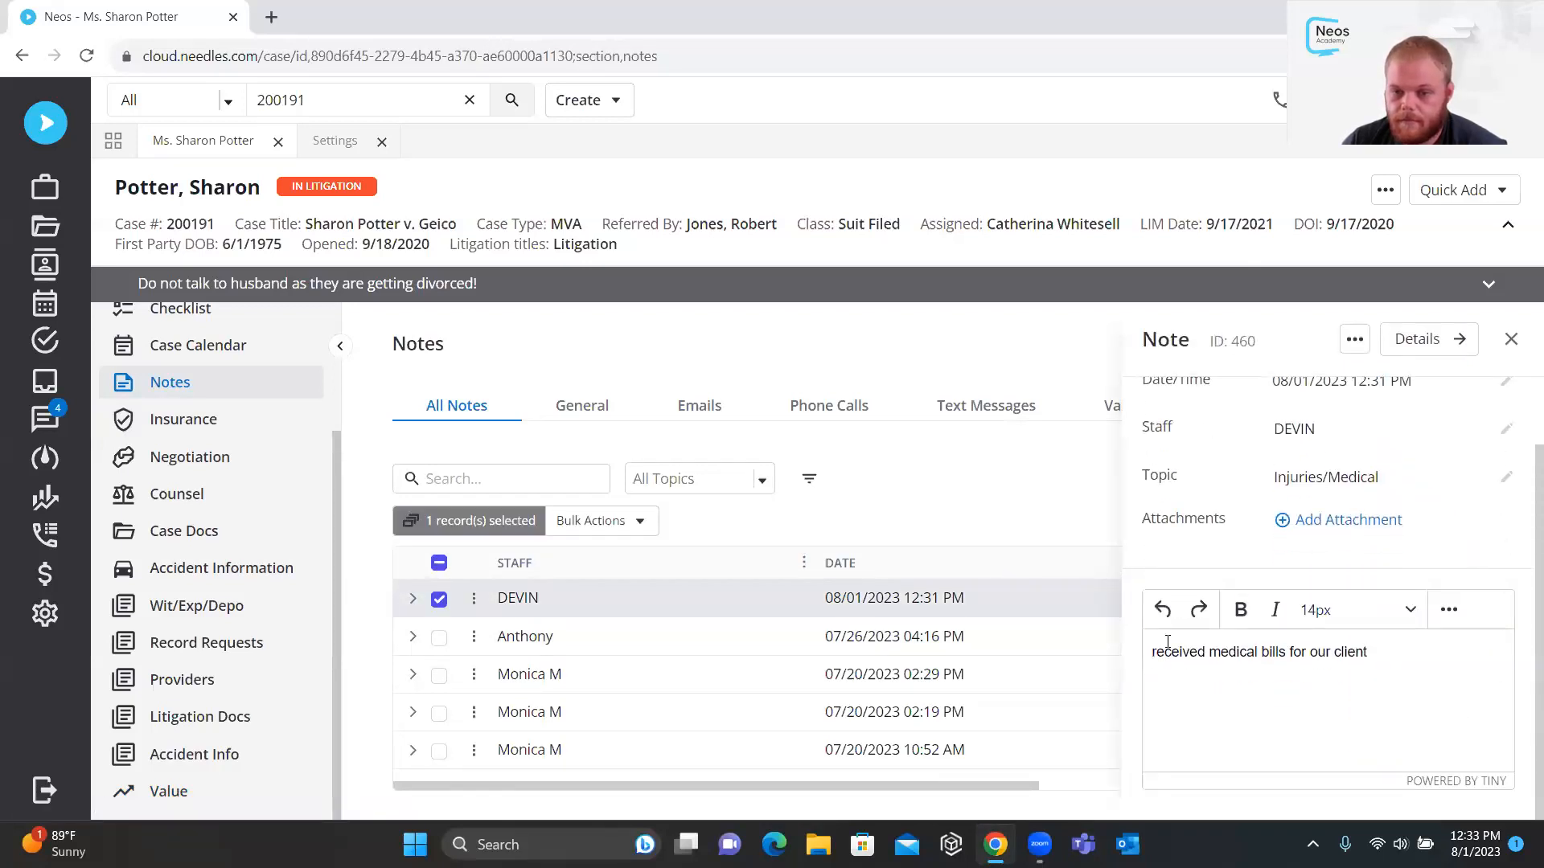
scroll(1280, 608, up, 1)
click(1511, 339)
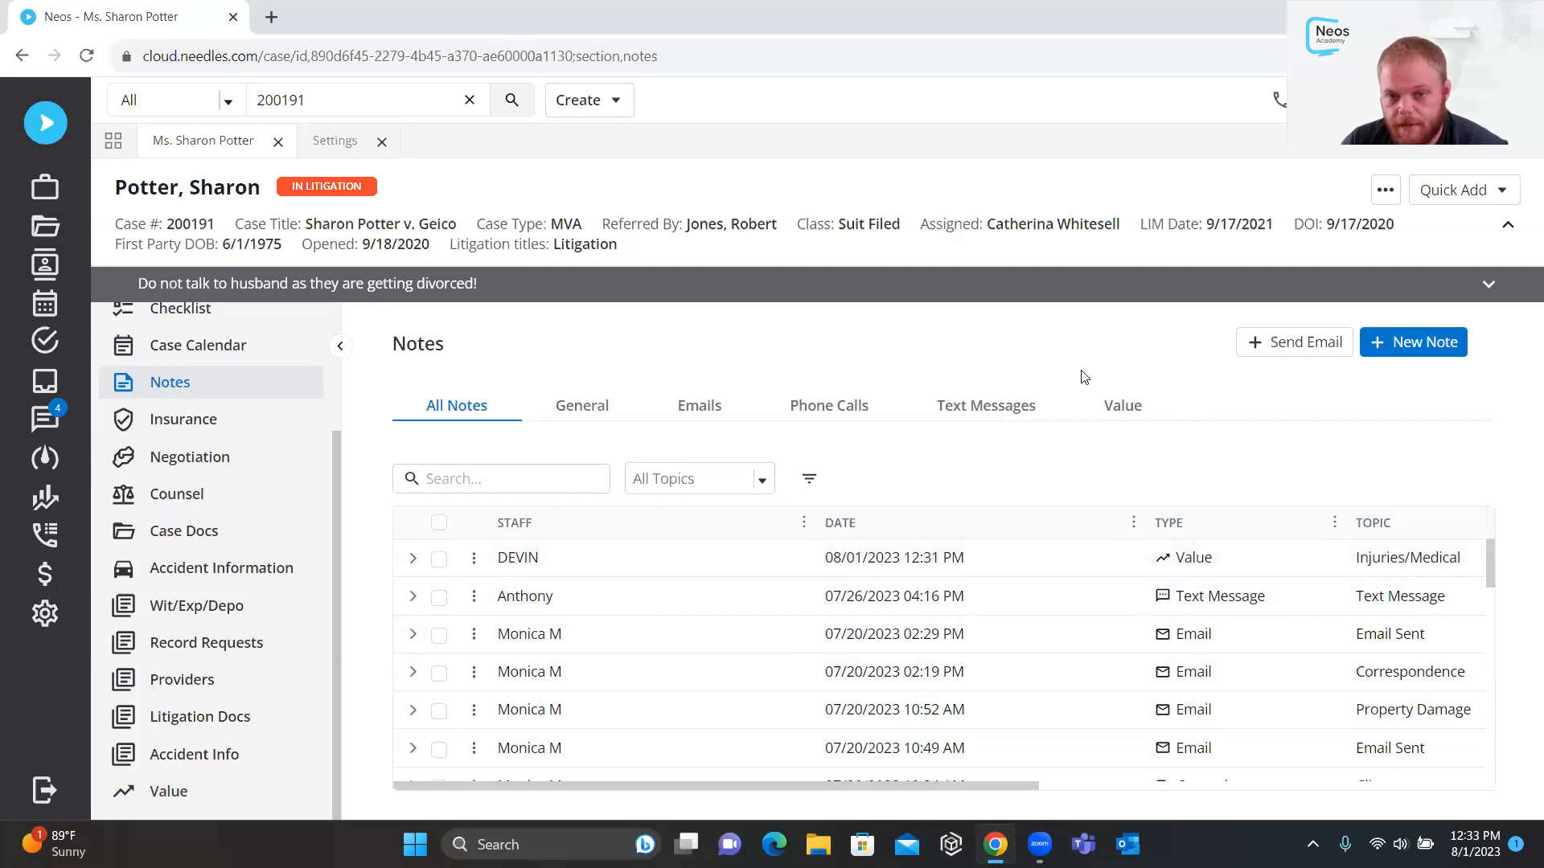
click(1141, 406)
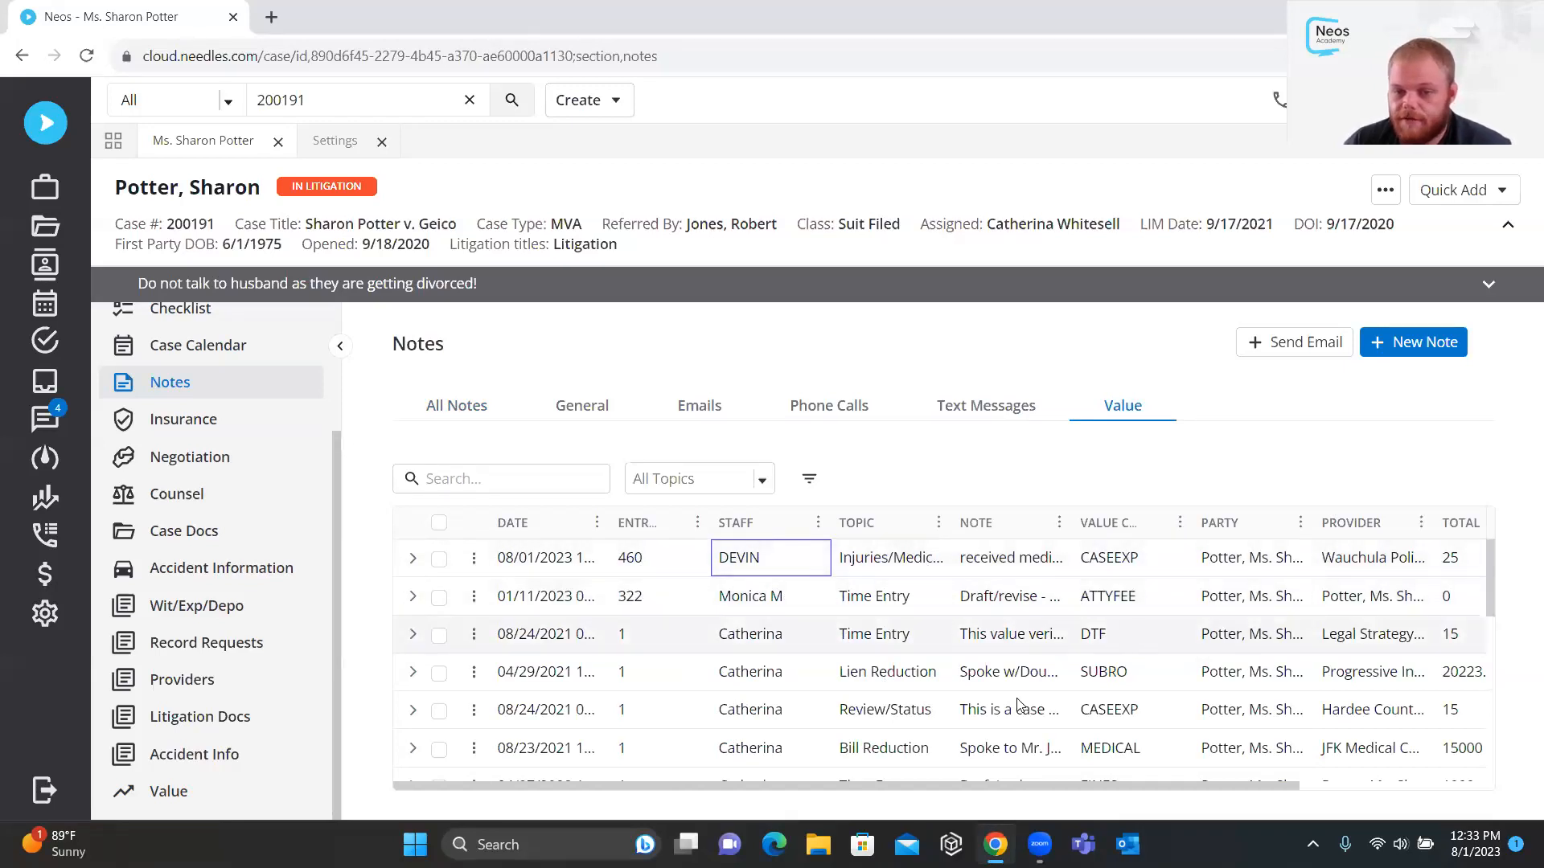
scroll(969, 696, down, 3)
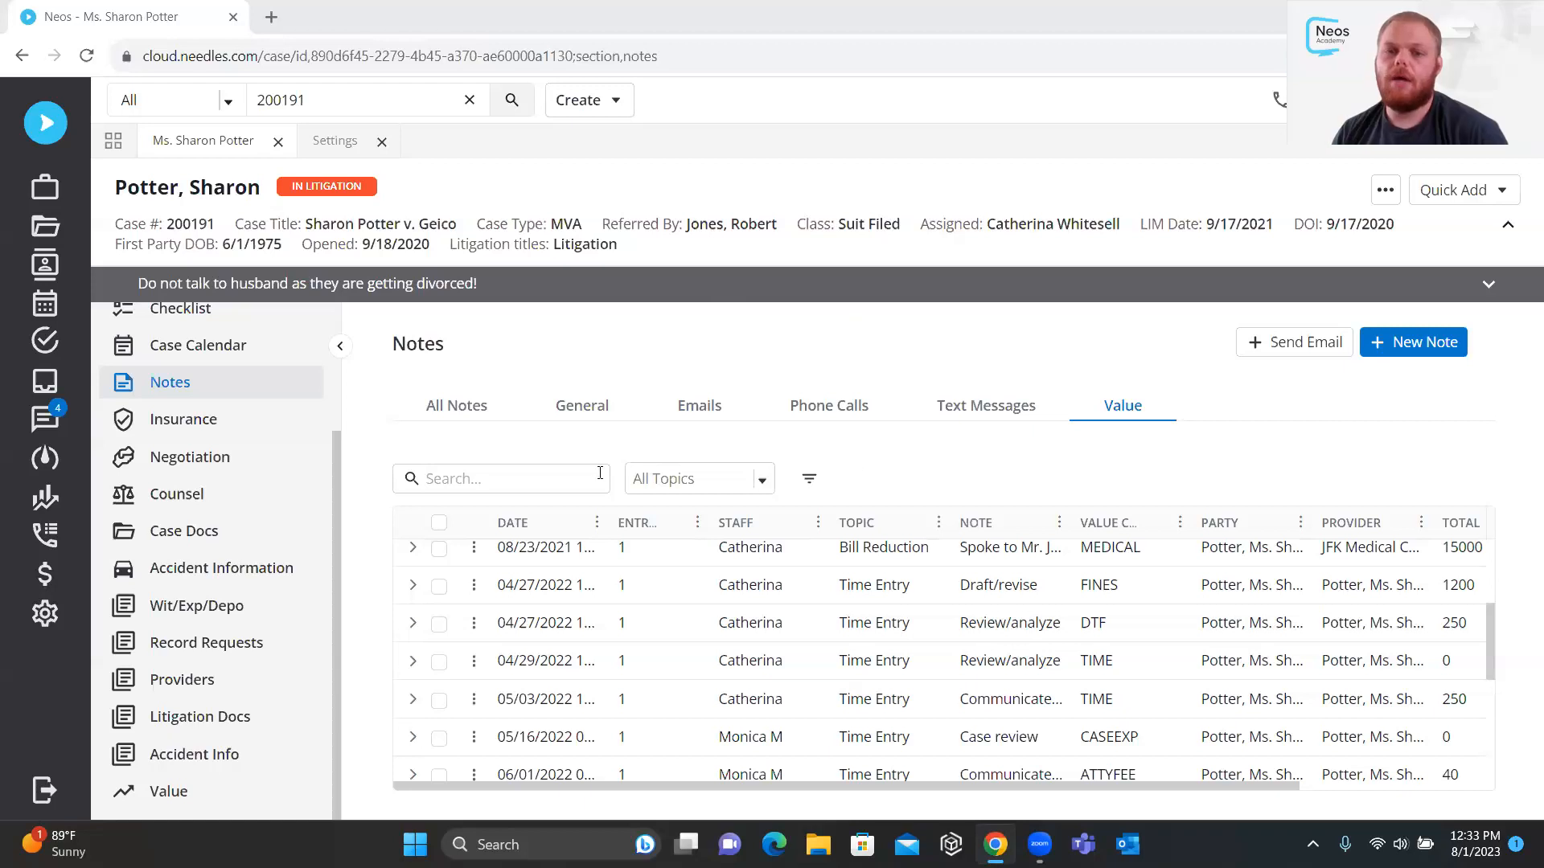
Reopen the police report case expense entry from the value list and review its Reference 1 and Reference 2 fields
click(248, 790)
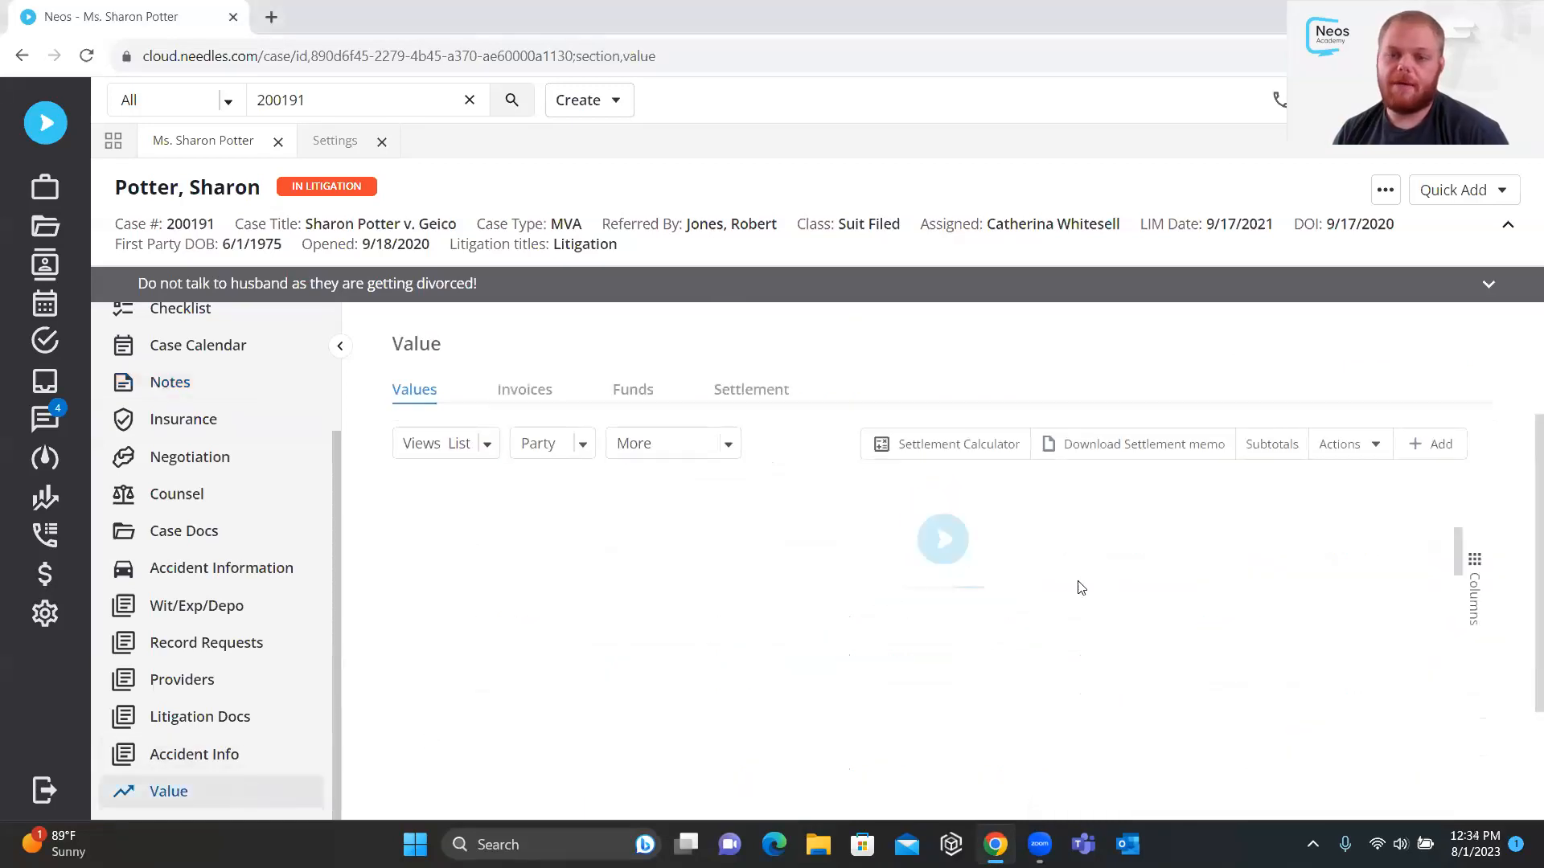
click(899, 616)
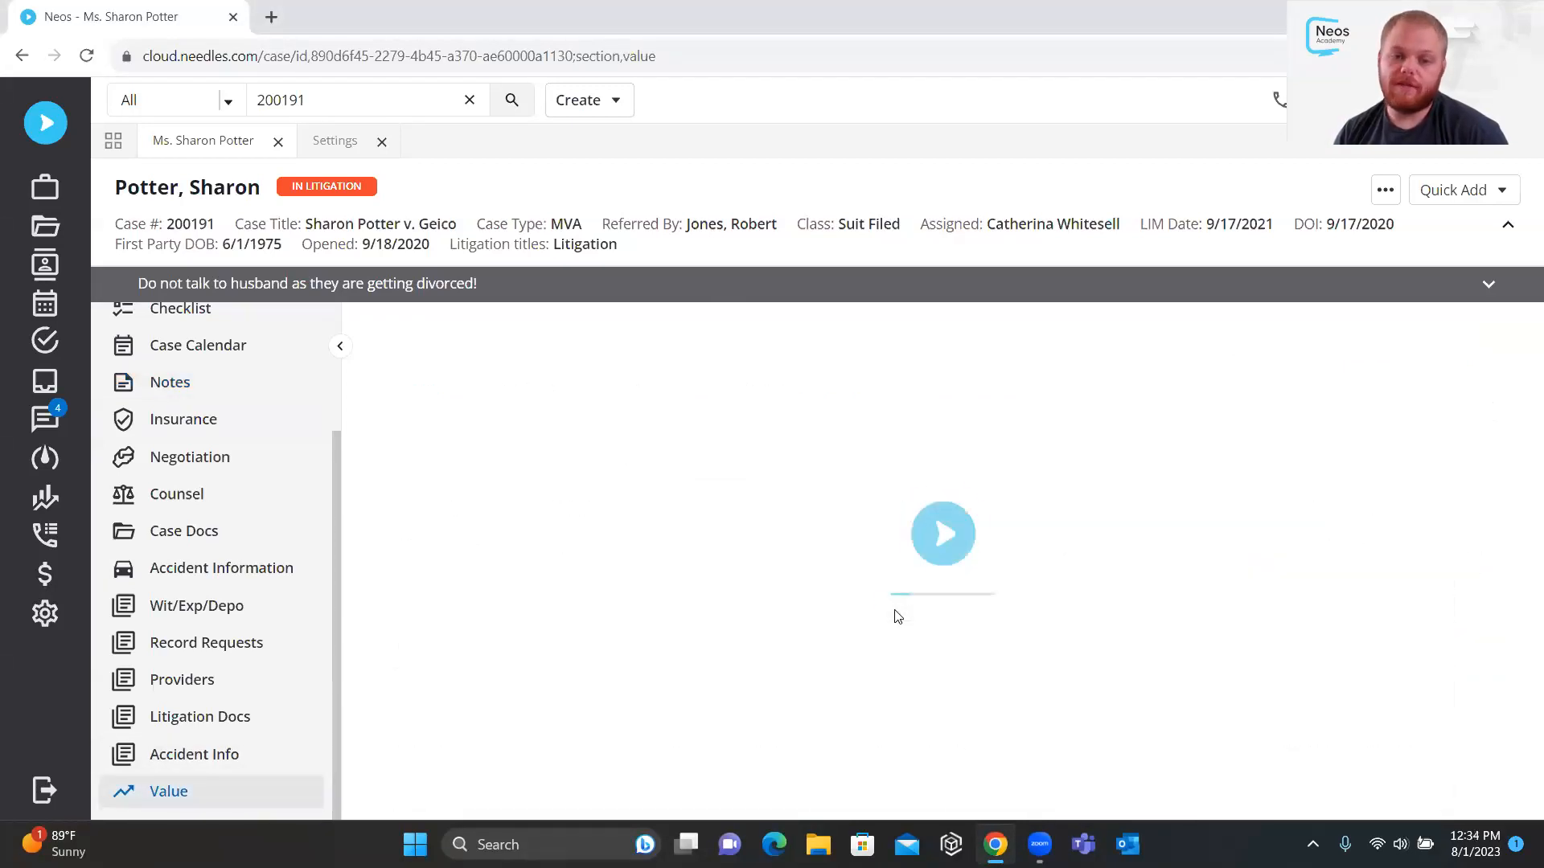
scroll(764, 552, down, 3)
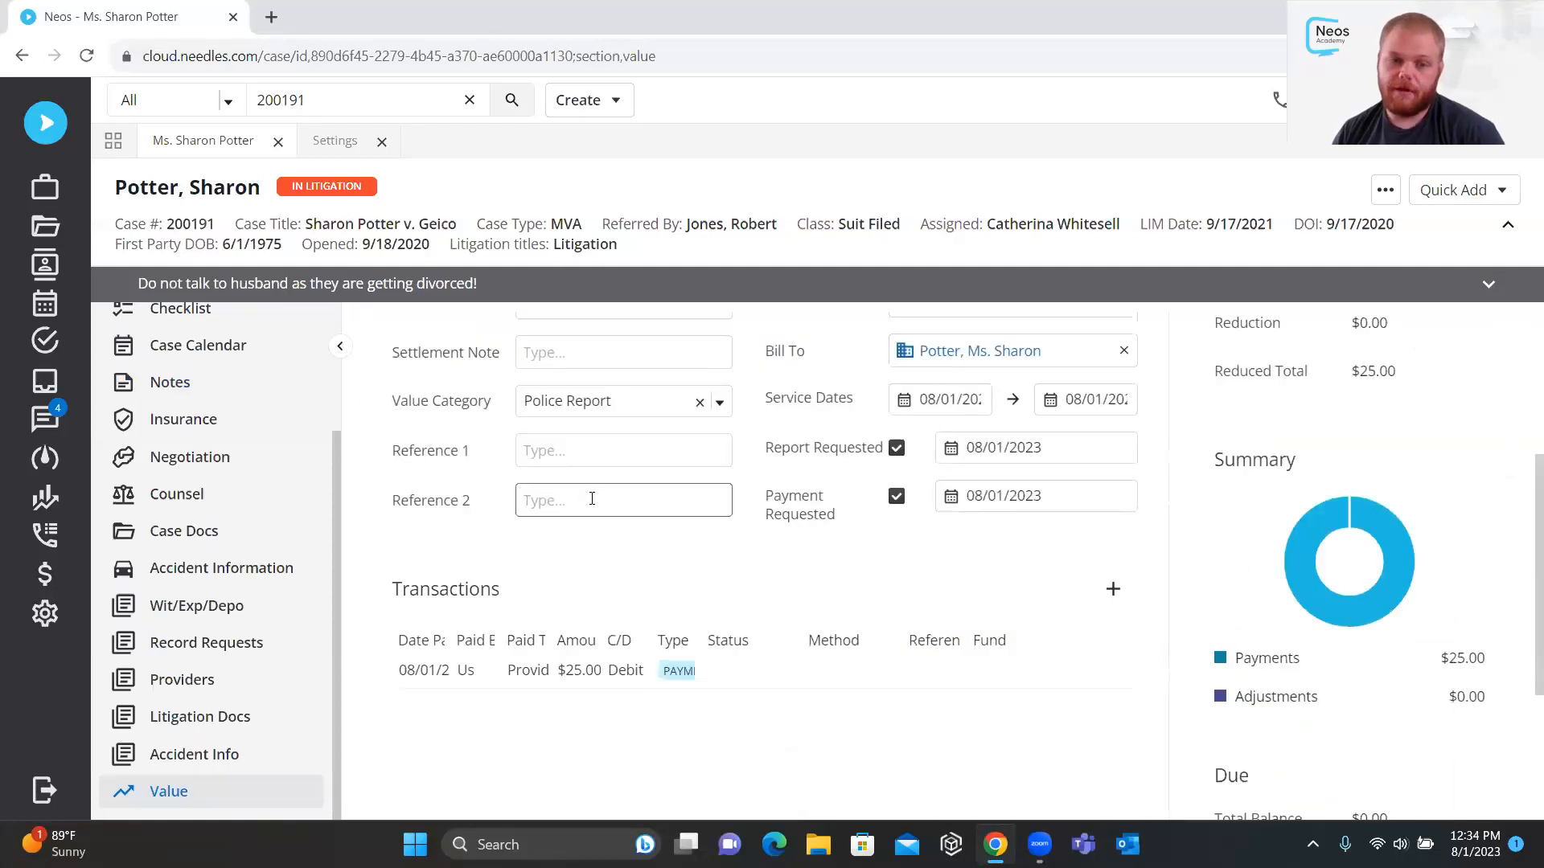
drag(467, 453, 379, 454)
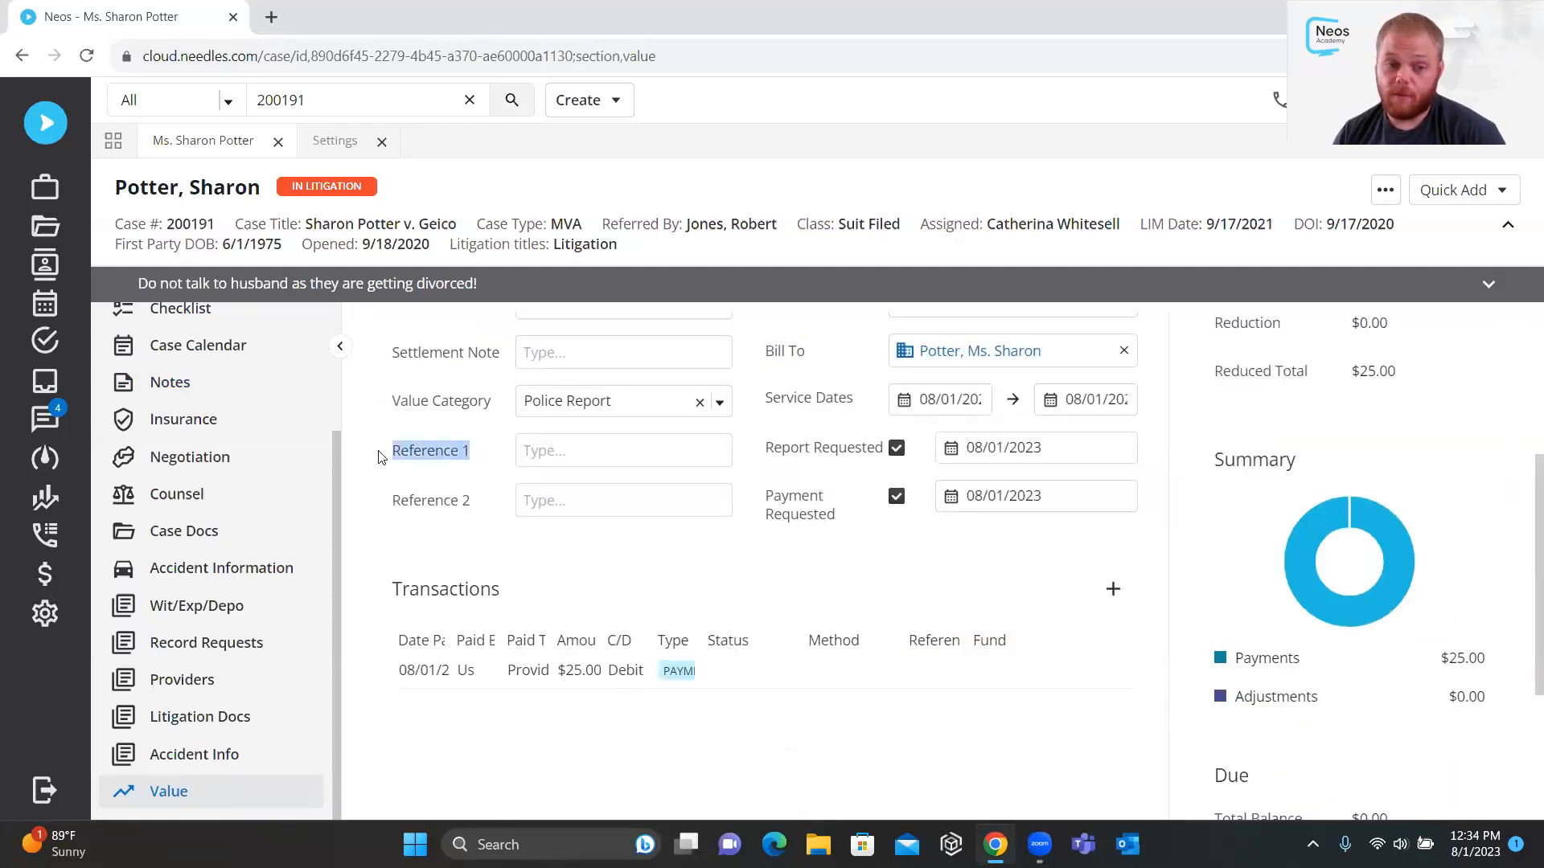
drag(475, 500, 360, 500)
click(457, 467)
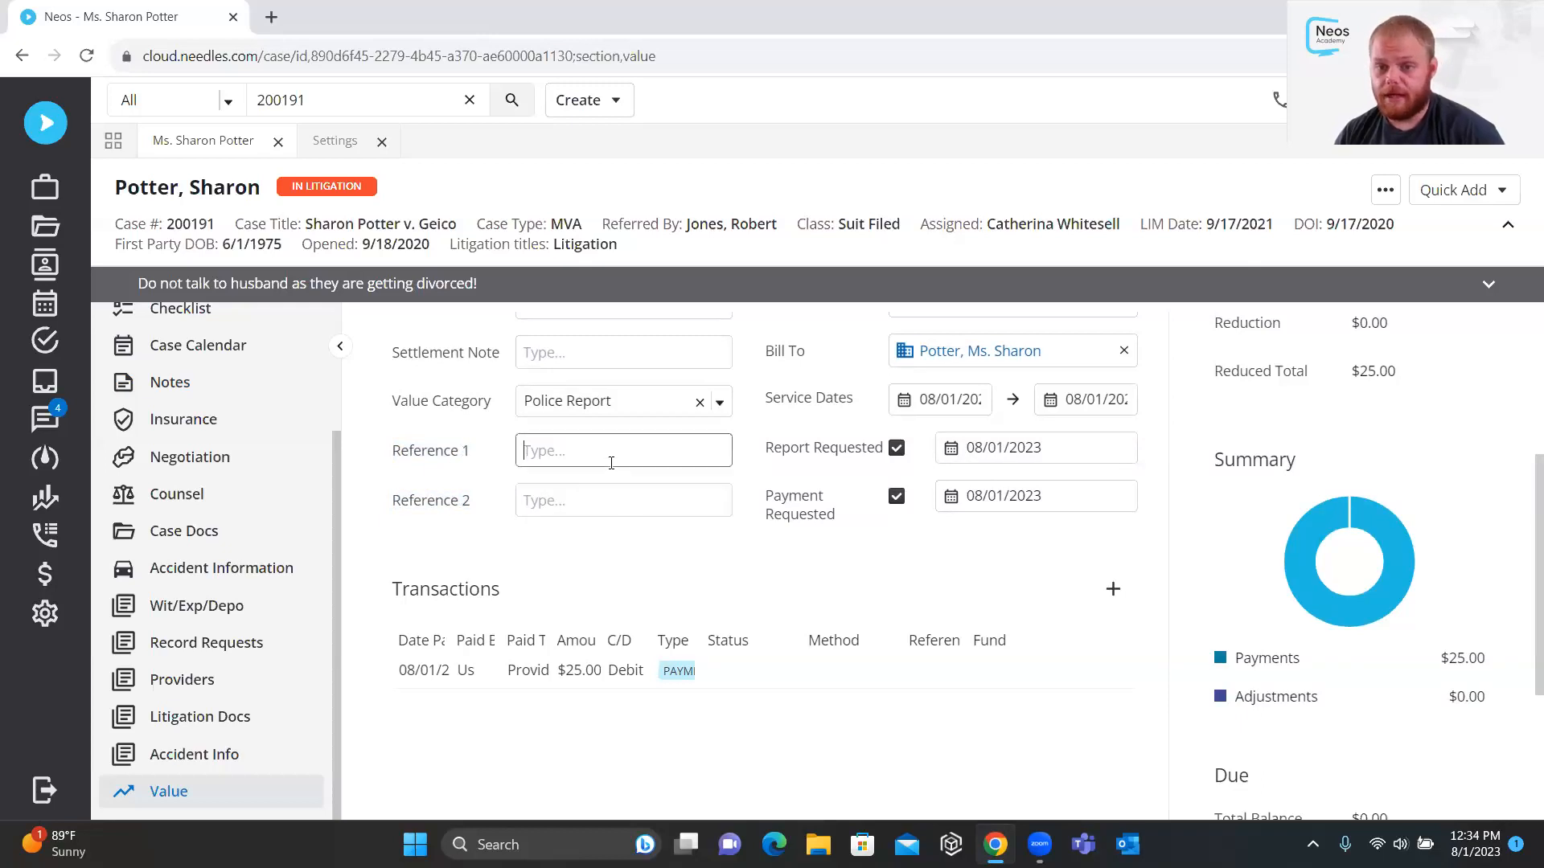
scroll(630, 459, down, 2)
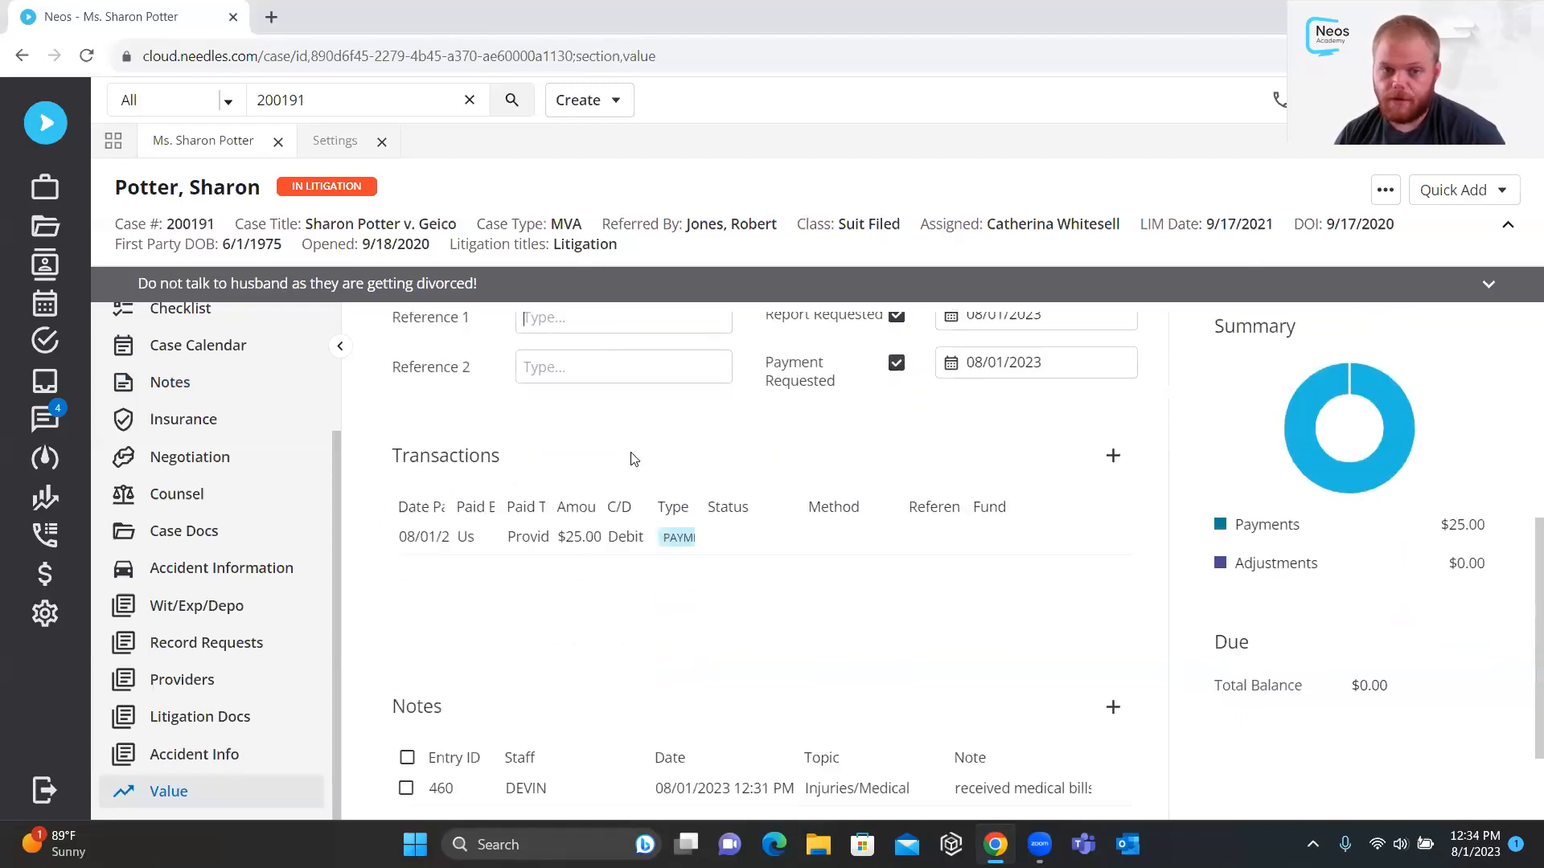
Review the police report expense entry's details and transactions, and bring up a blank note form and close it without saving
scroll(748, 531, up, 2)
scroll(776, 505, up, 4)
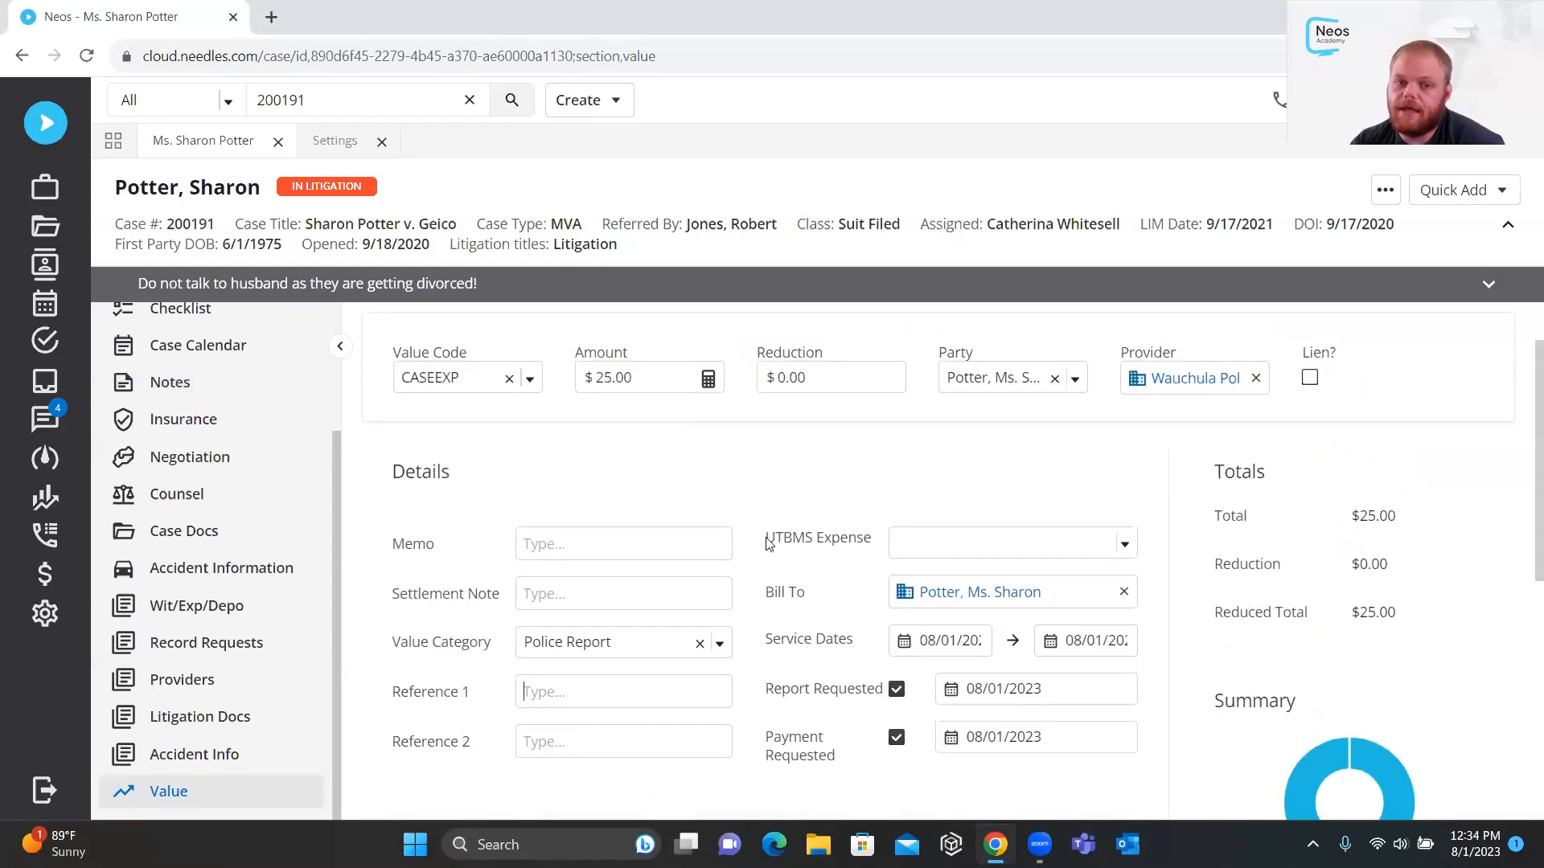
scroll(768, 544, down, 4)
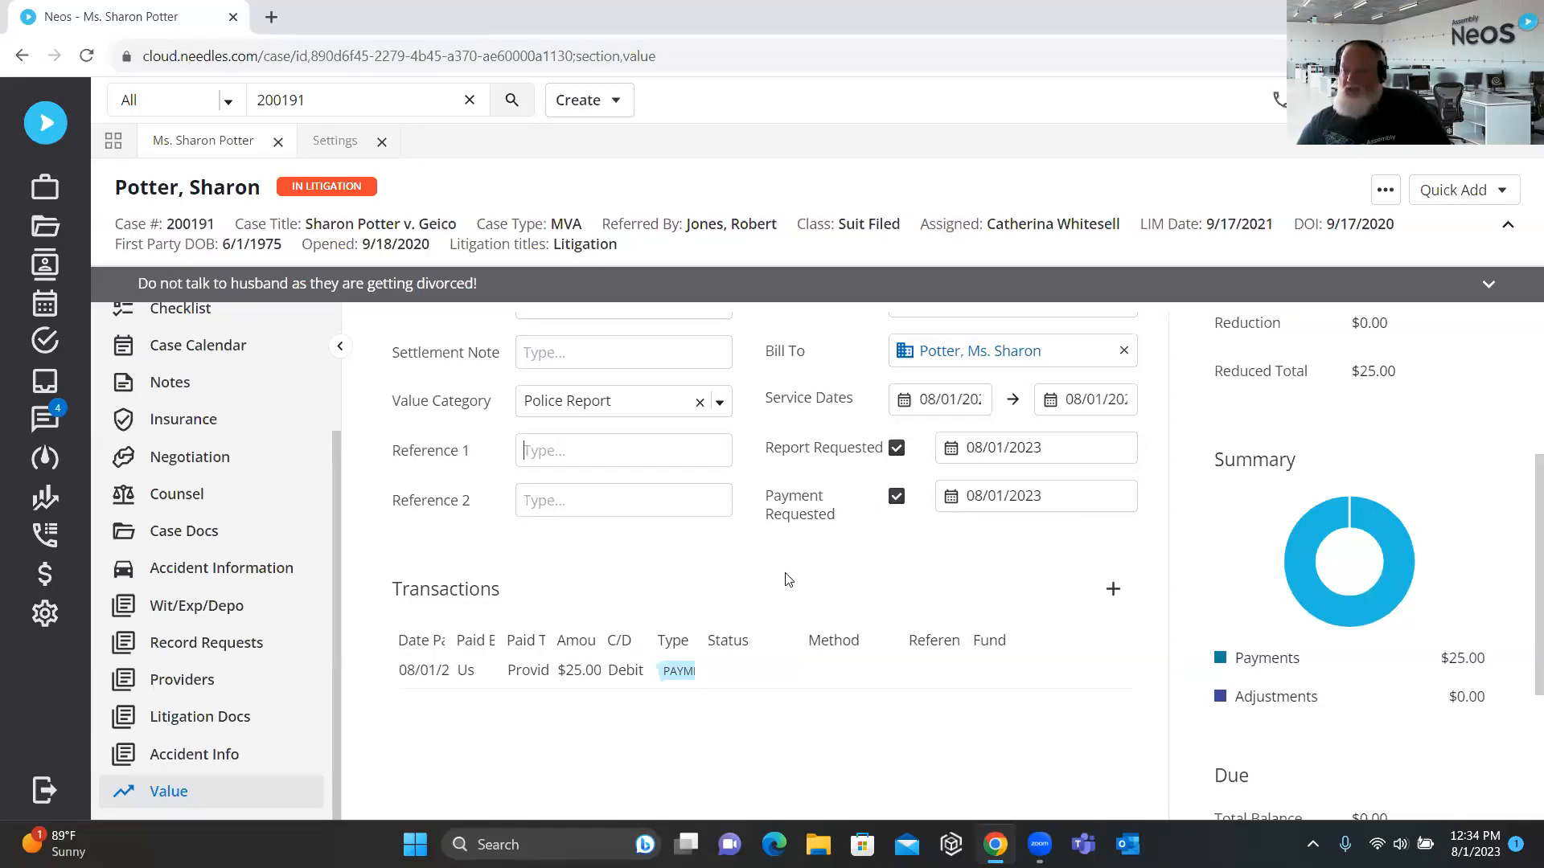
scroll(782, 594, down, 3)
click(1111, 580)
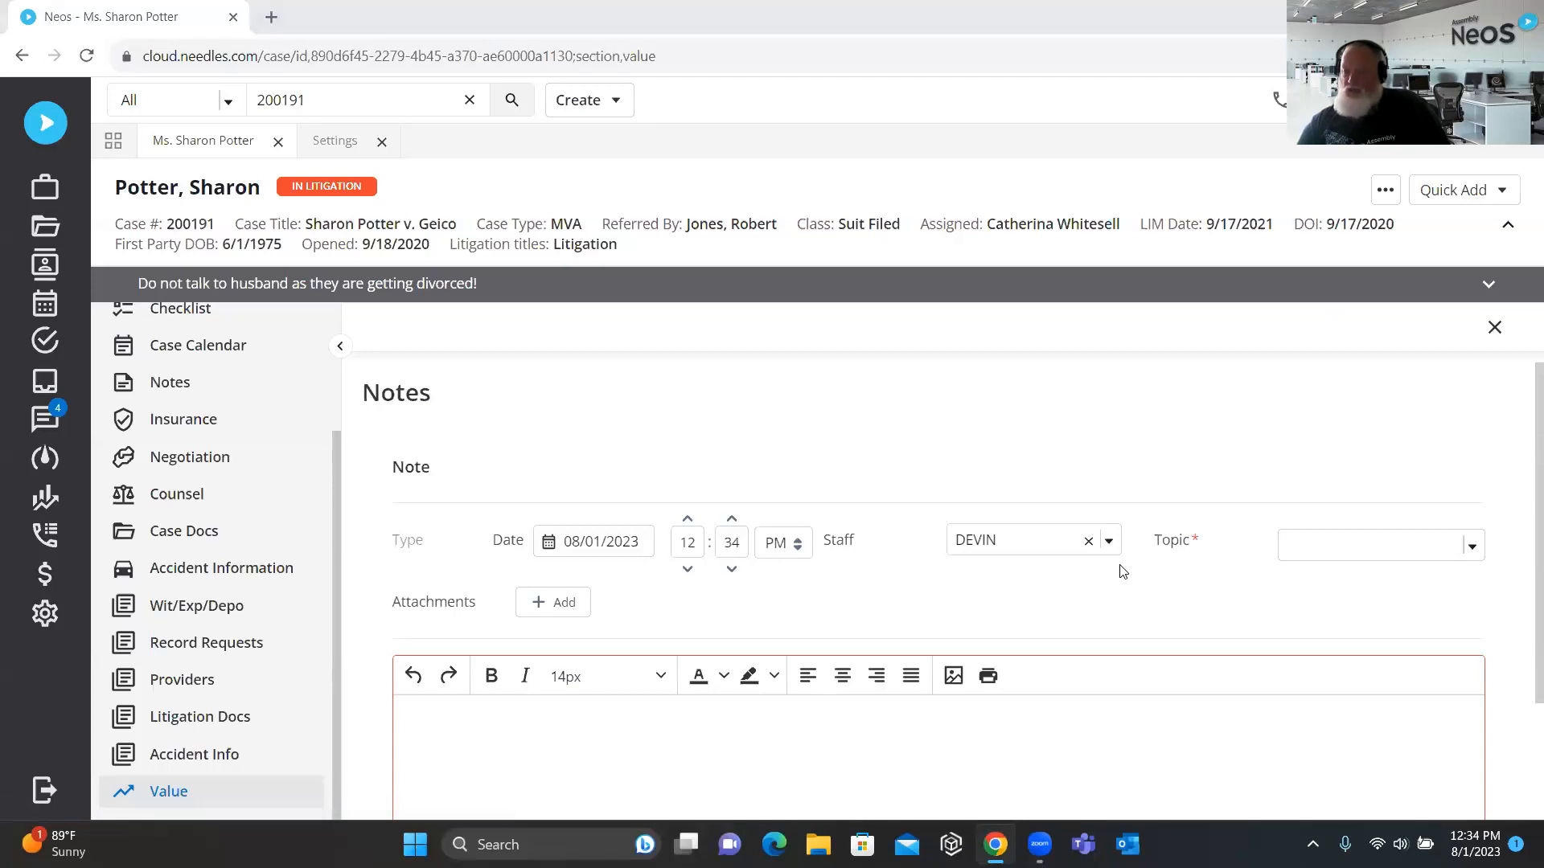
key(Escape)
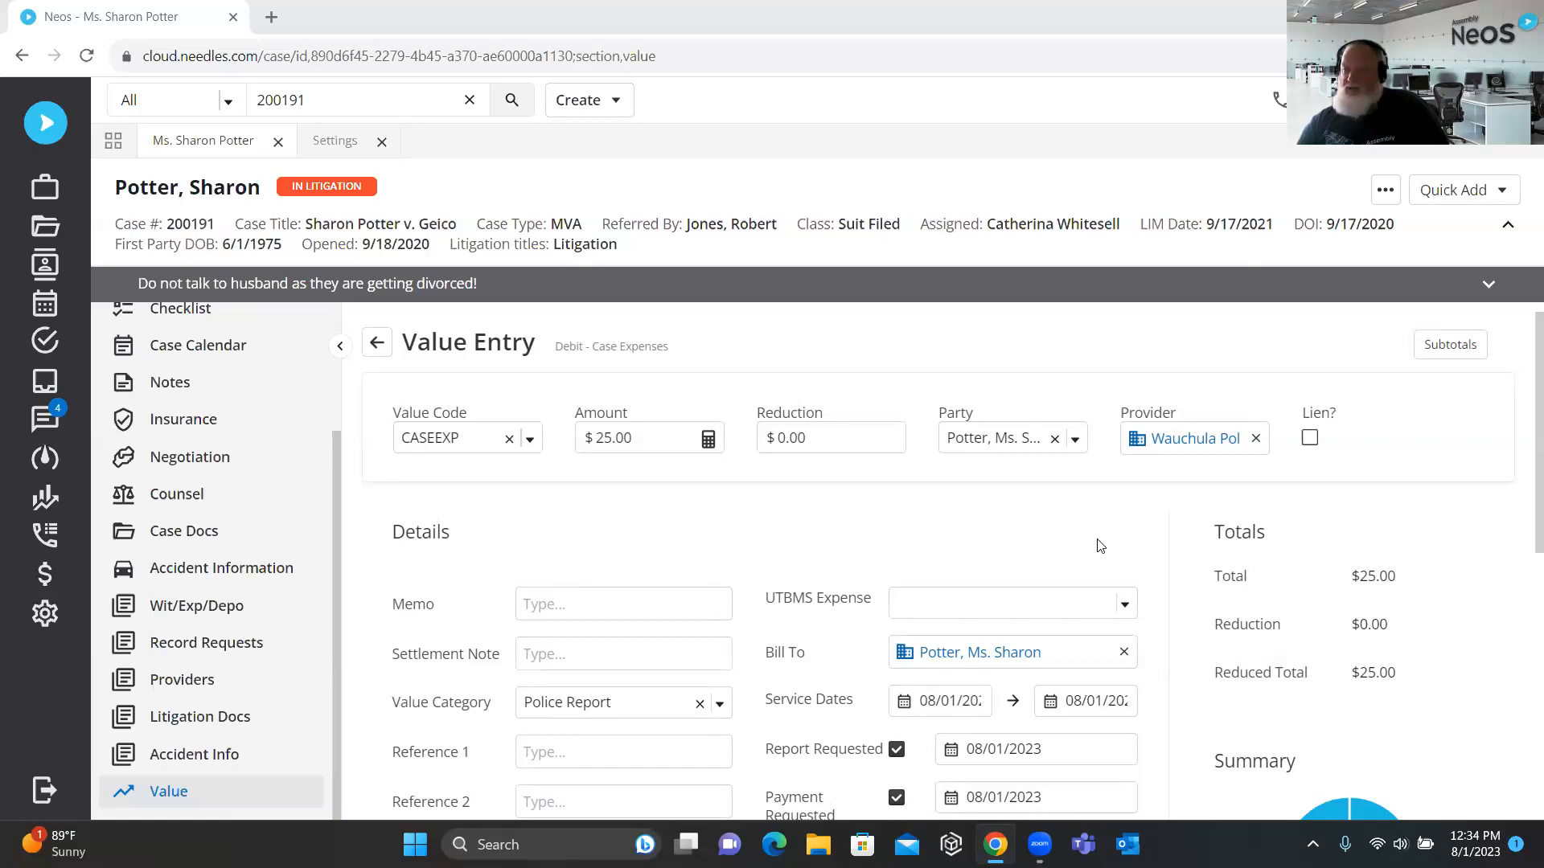
In the Paid By mini directory of the settings, set the Liability payor to Credit and save the change
click(45, 613)
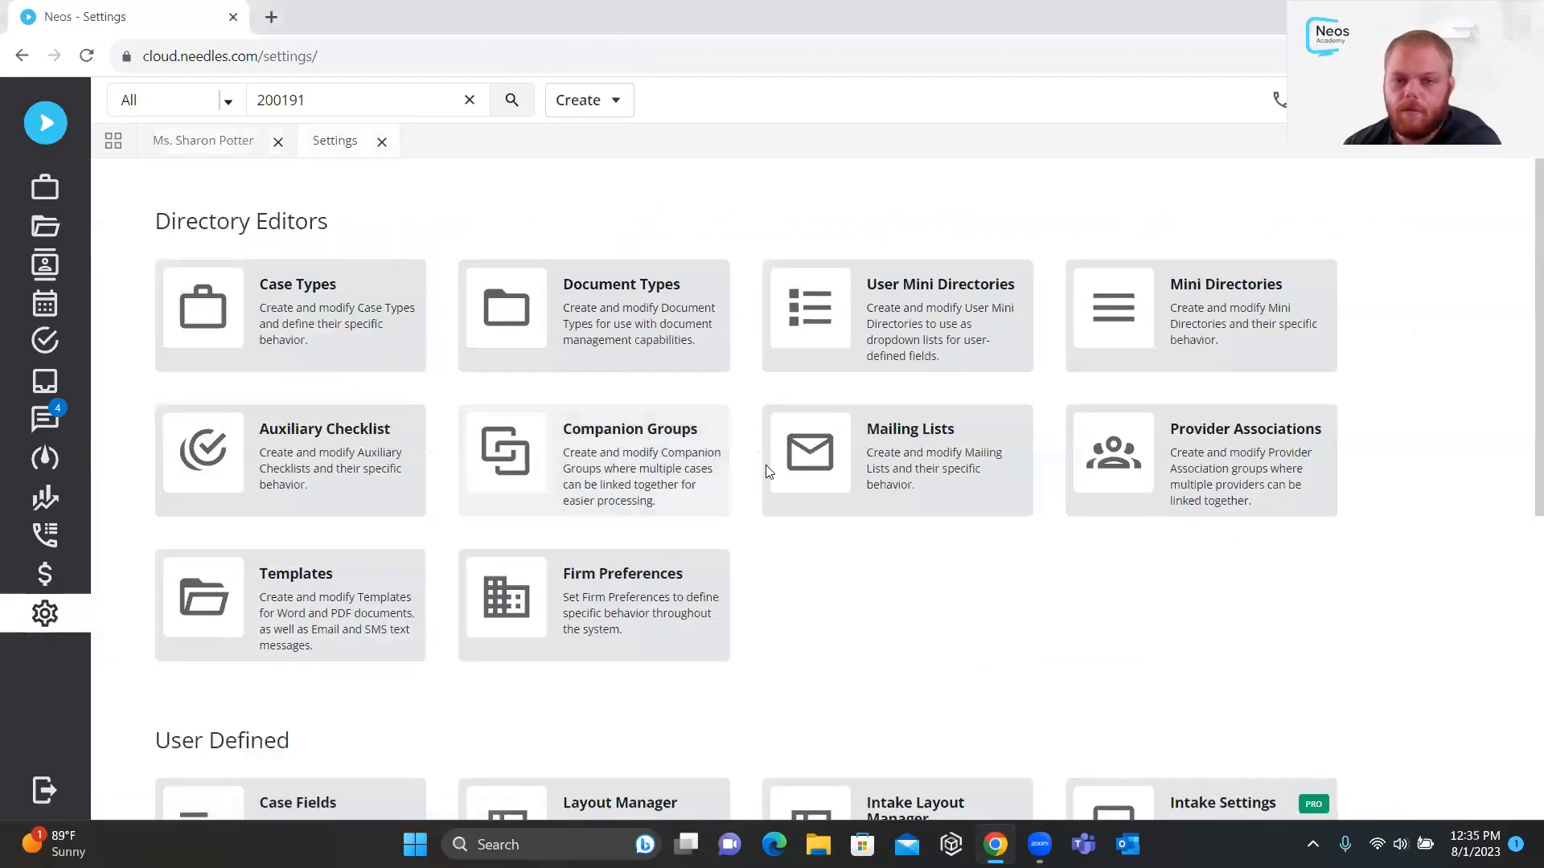
click(1085, 352)
scroll(368, 575, down, 10)
scroll(335, 575, down, 2)
scroll(210, 486, up, 2)
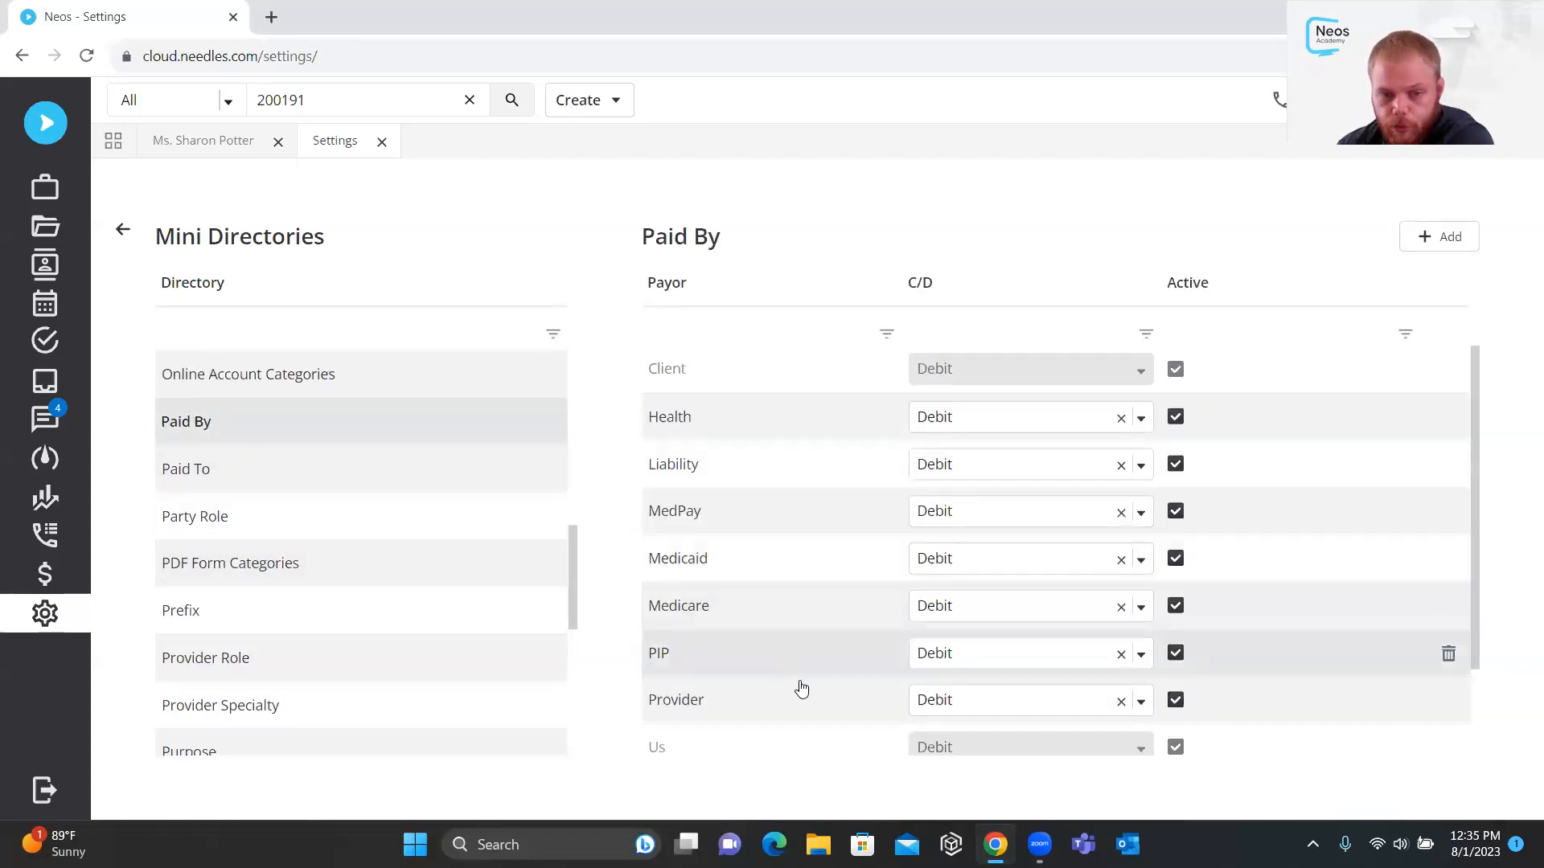
click(972, 464)
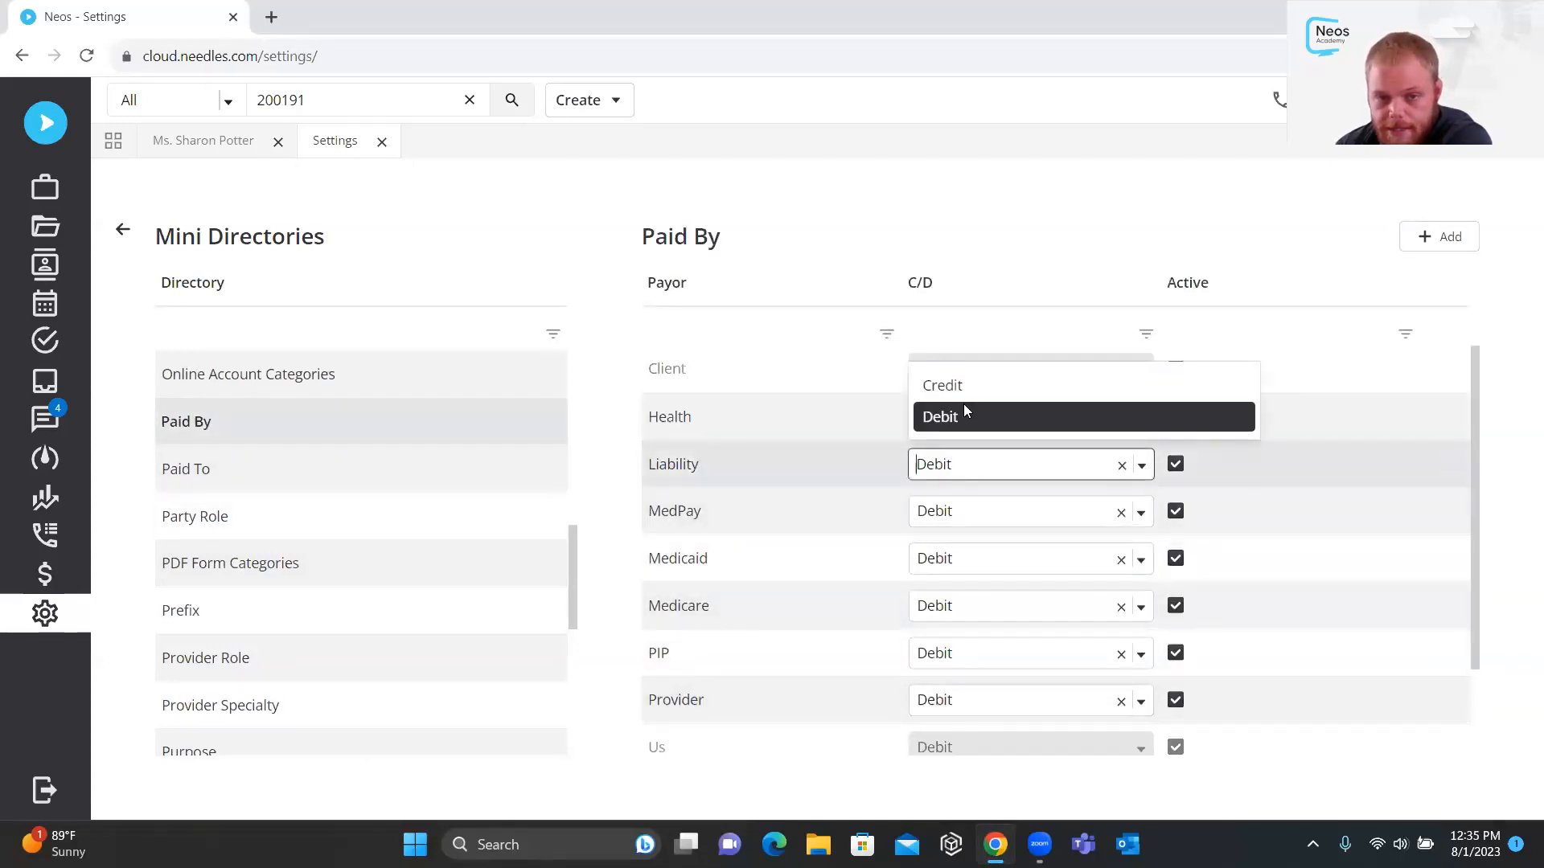
click(963, 389)
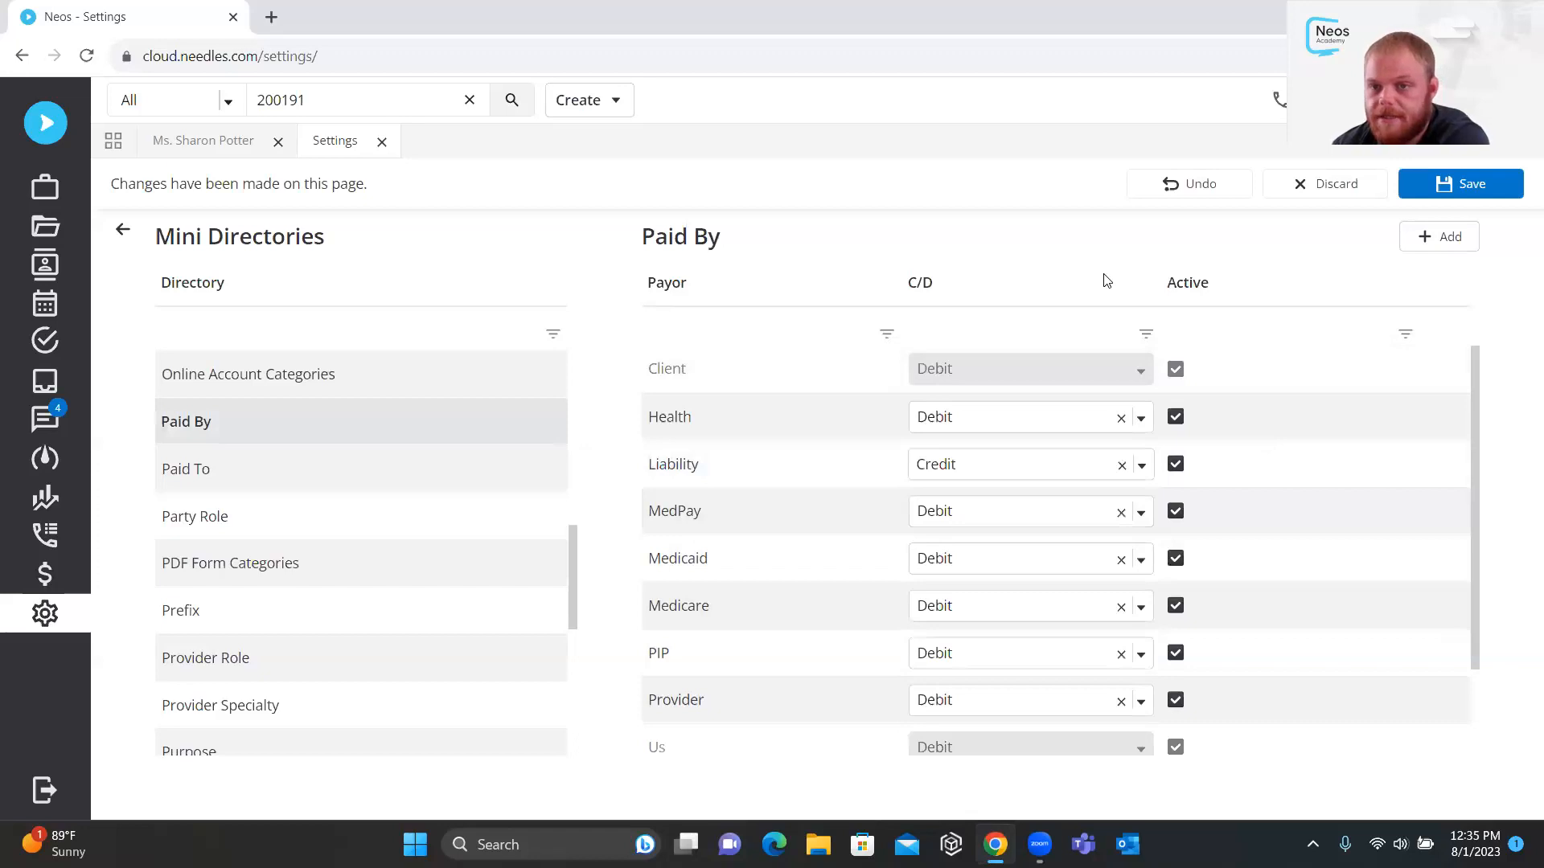
click(1460, 183)
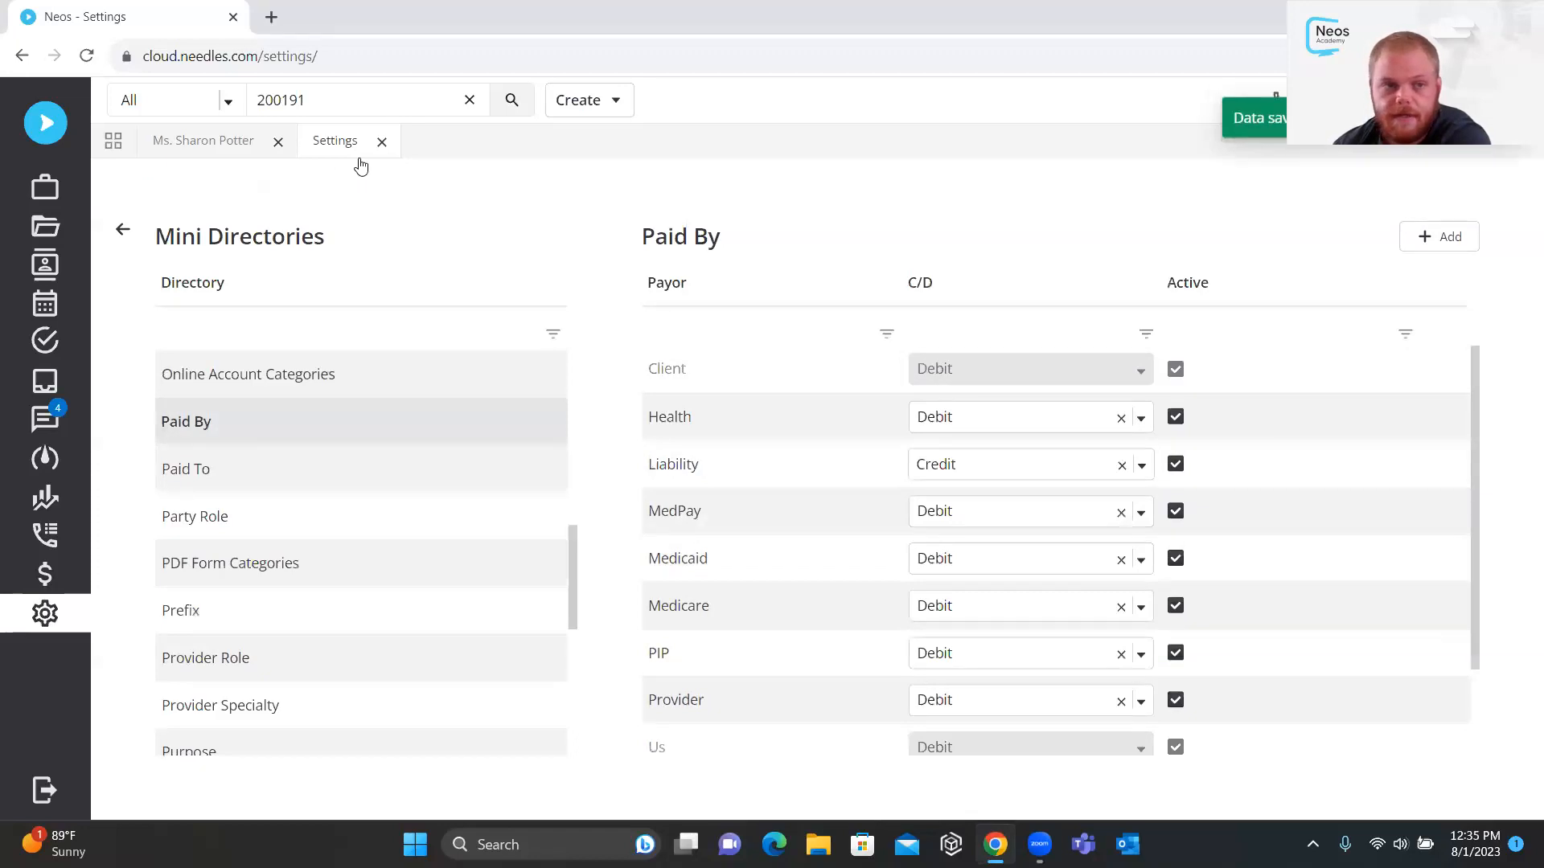
Compare the case's value entry with the Liability payor's credit/debit setting in the Paid By directory, and return to the case
click(221, 145)
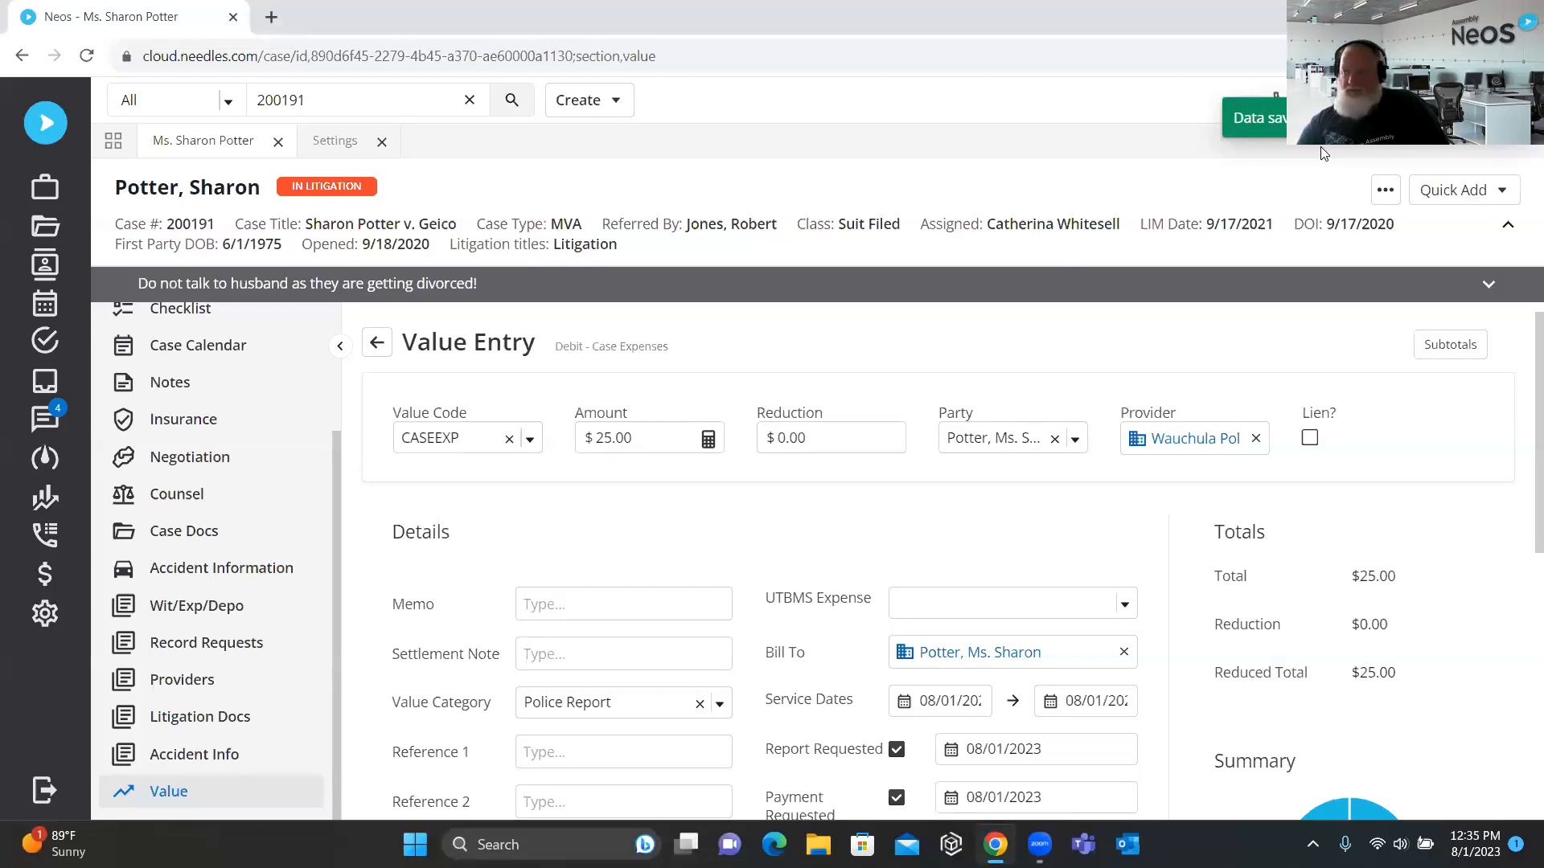
click(328, 144)
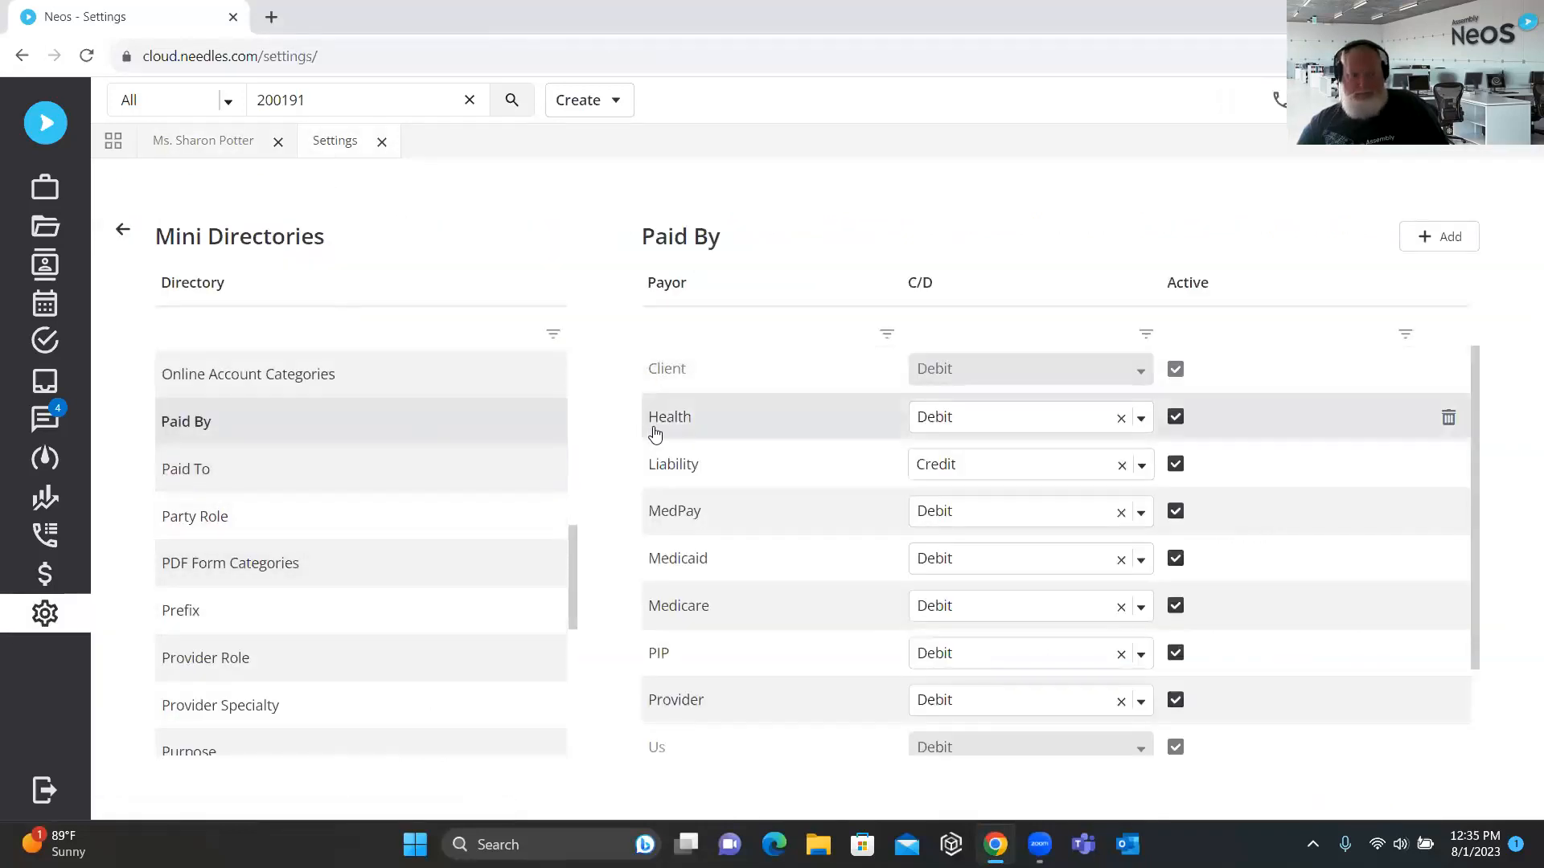
click(950, 472)
click(949, 471)
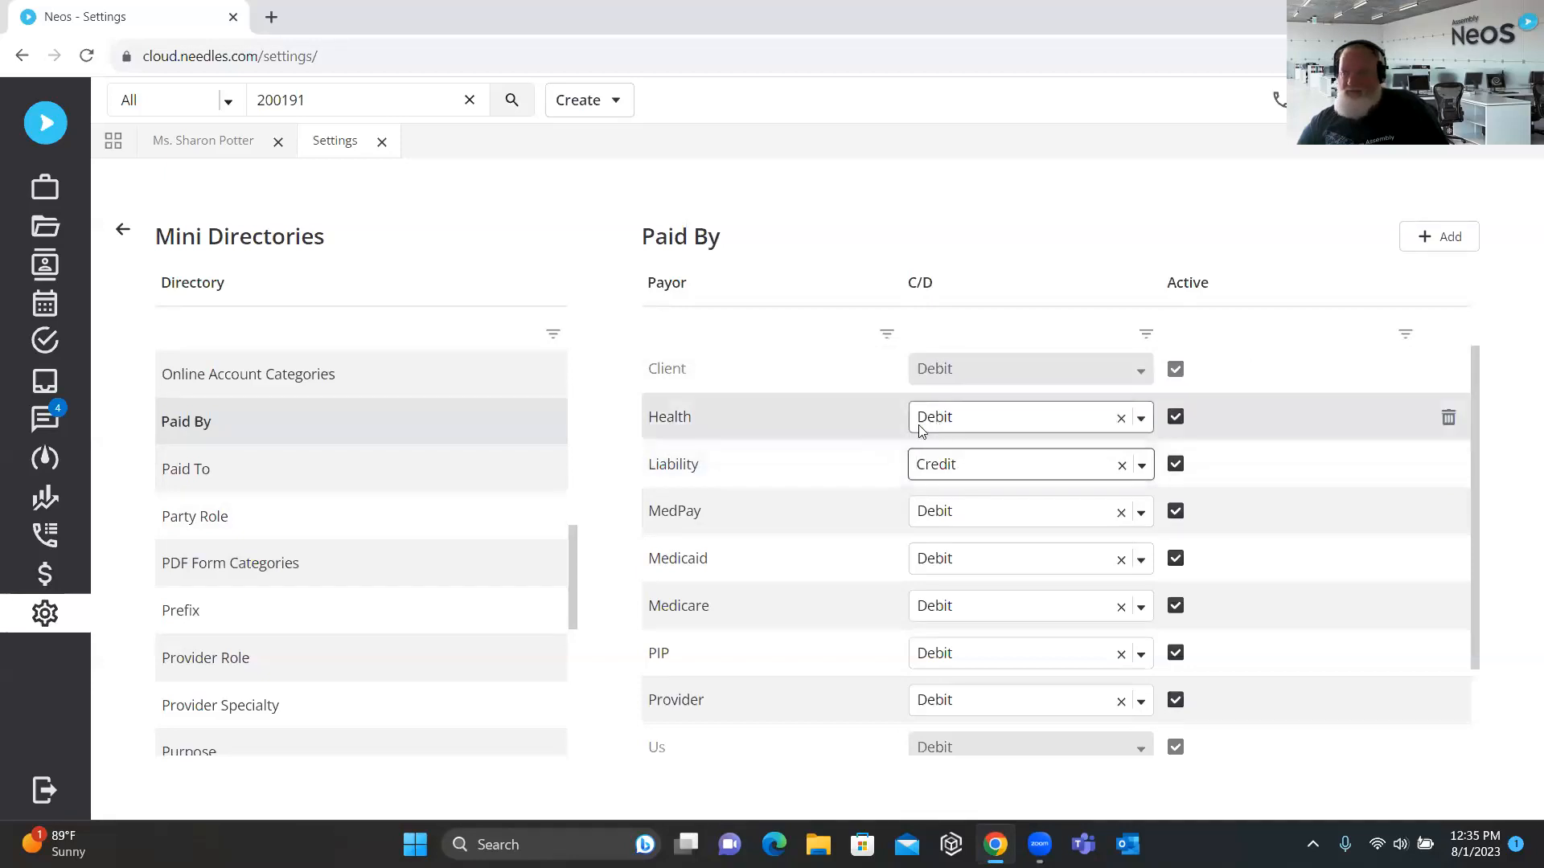
click(198, 139)
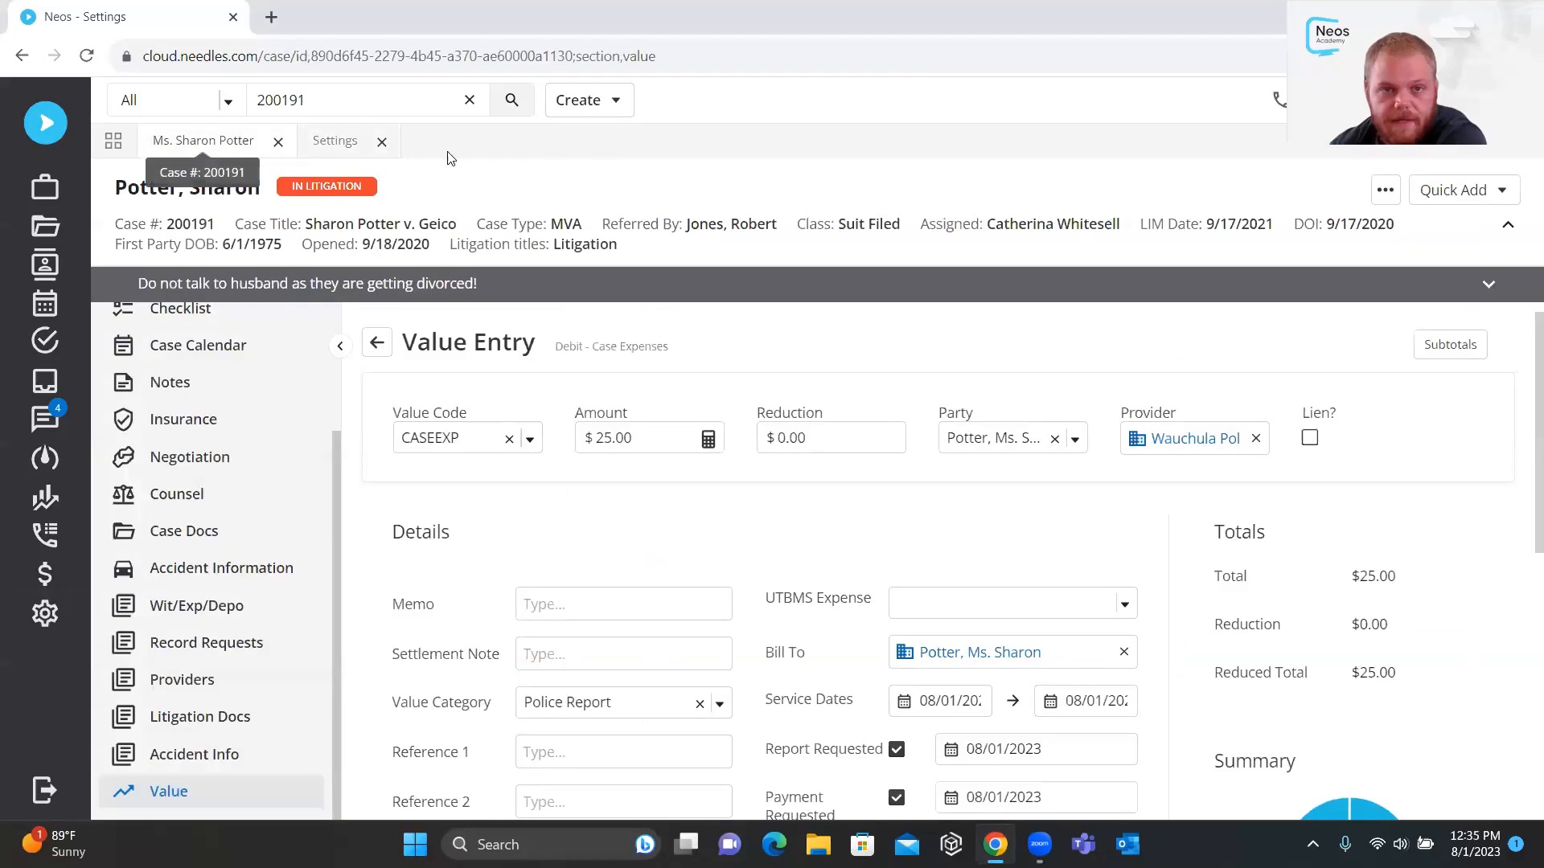
Return to the value list and open the SETTLE entry for Progressive Insurance at its transactions section
click(378, 344)
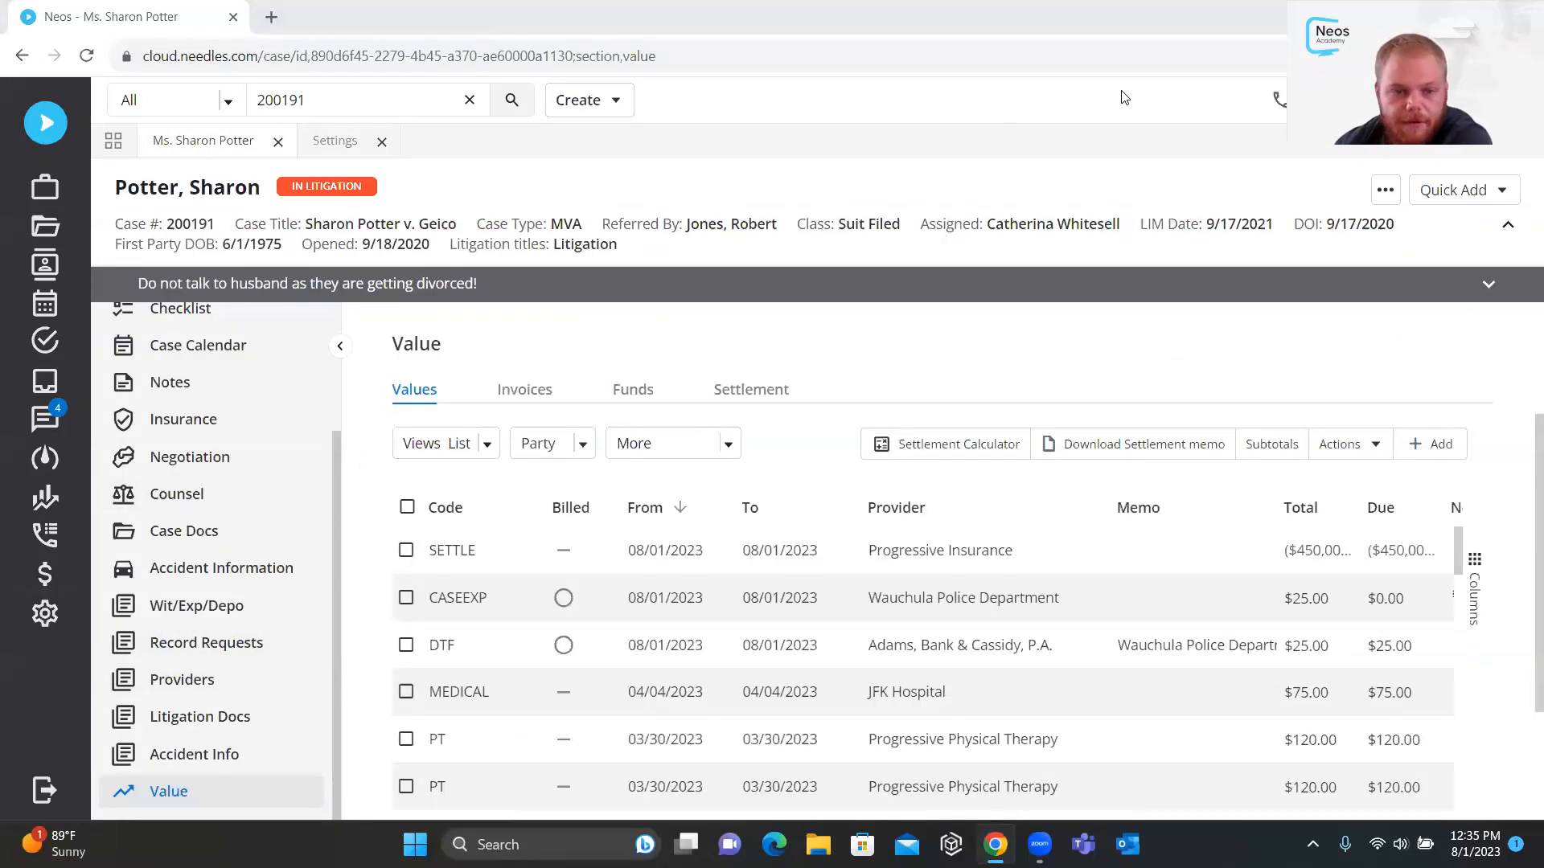
click(694, 568)
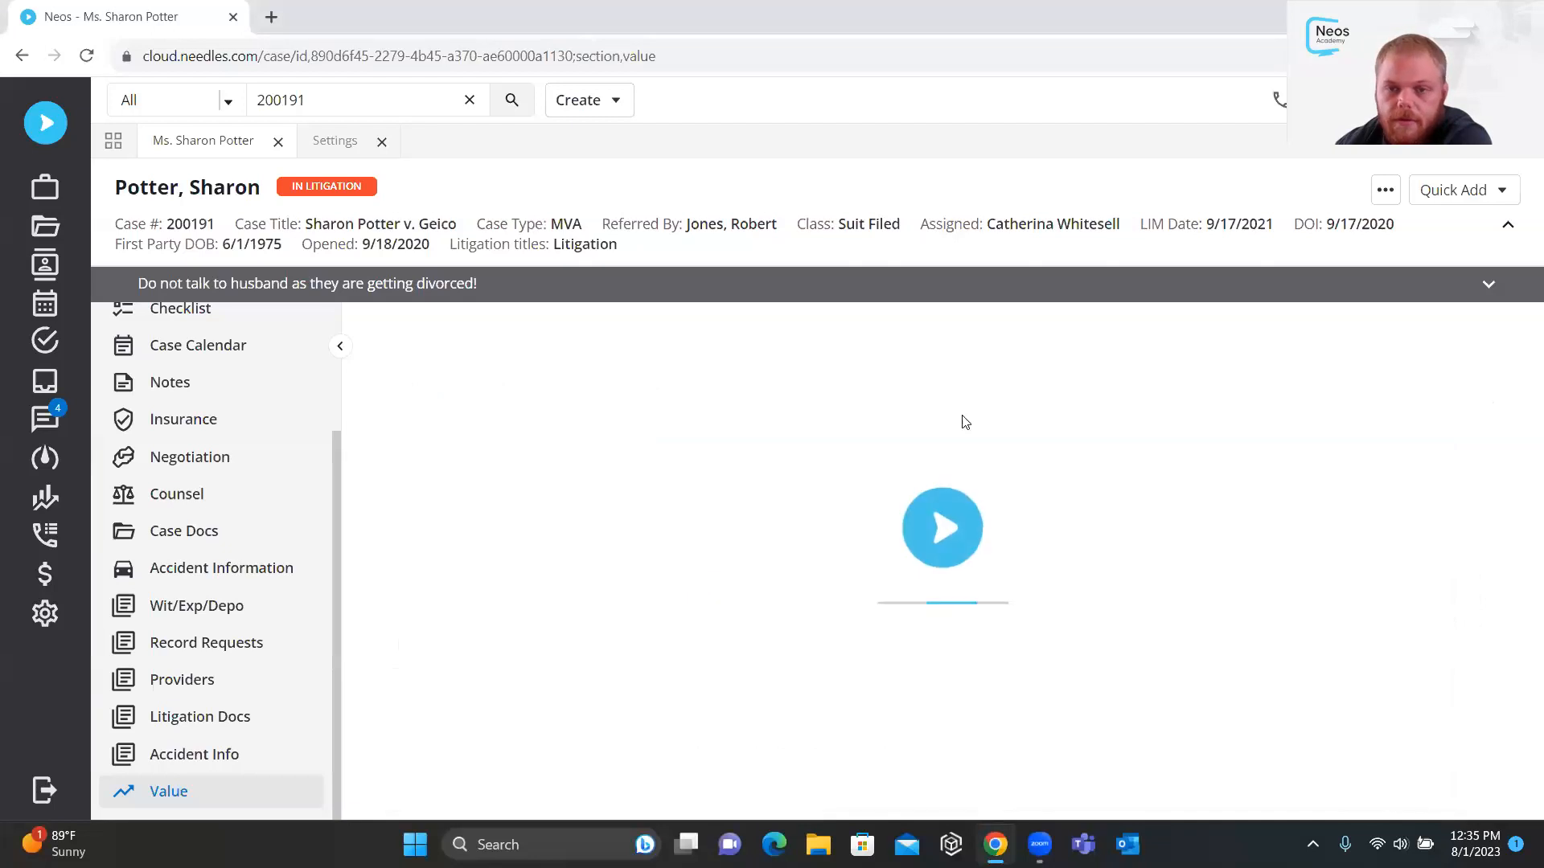
scroll(1106, 478, down, 5)
Start a transaction on the settlement entry with an amount of 450000
click(1113, 490)
click(567, 339)
drag(568, 340, 490, 331)
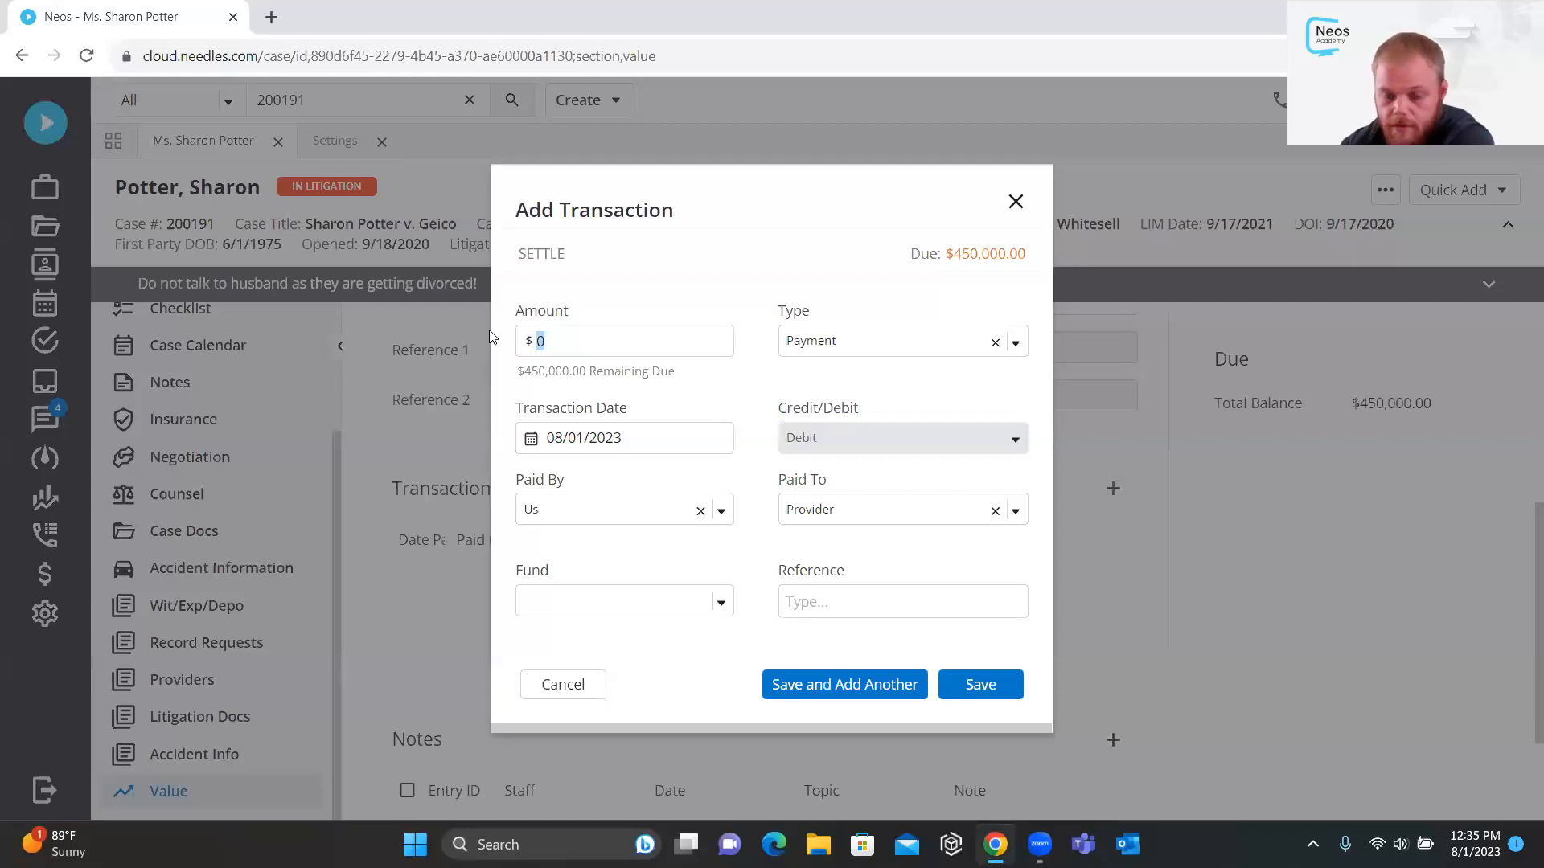
text(445)
key(BackSpace)
key(BackSpace)
text(50000)
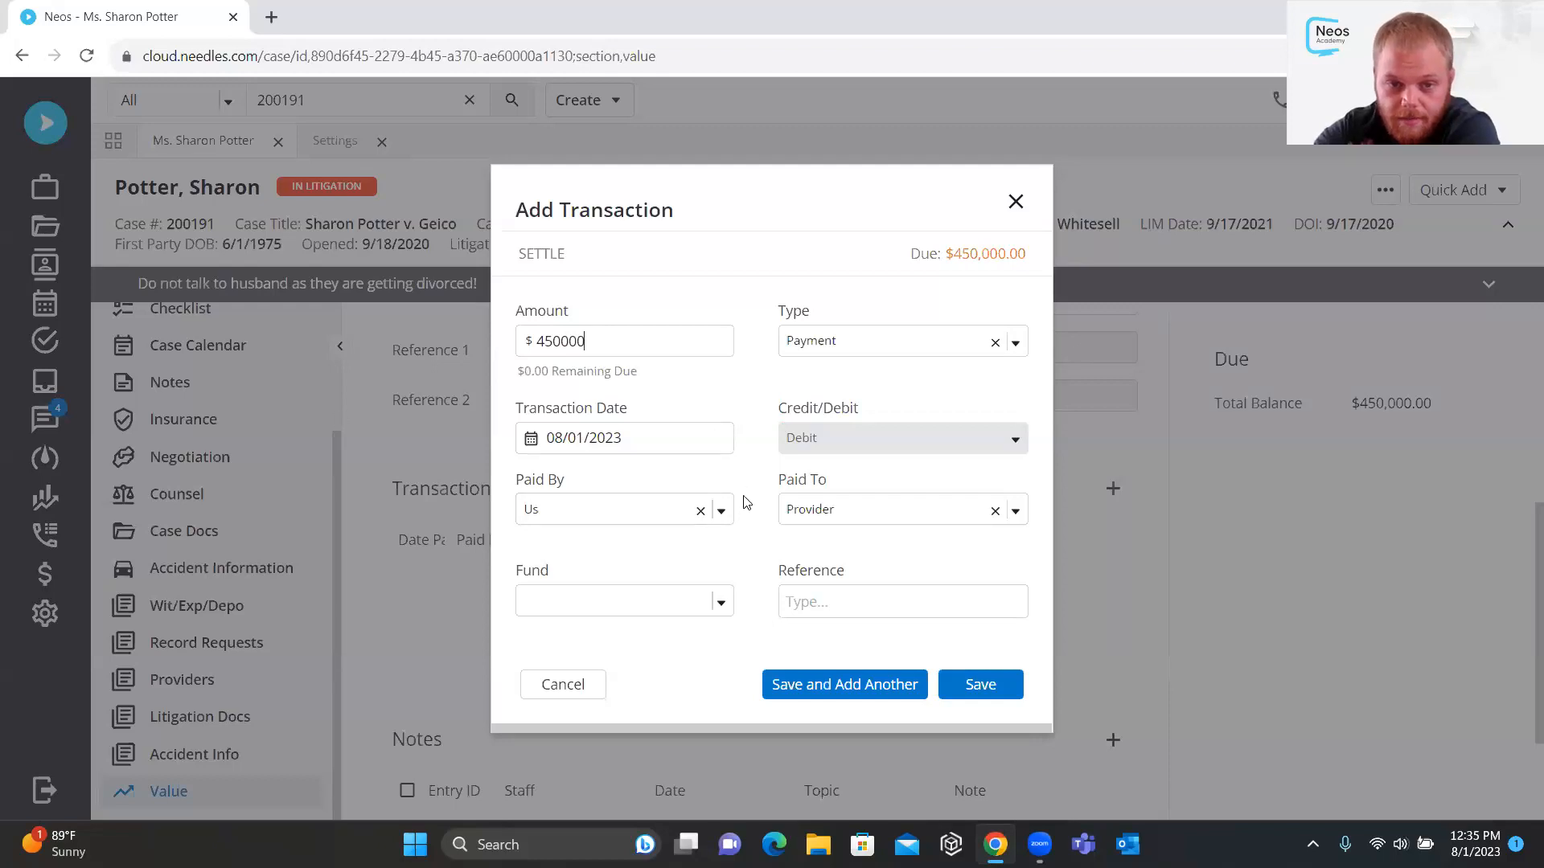
Set the new transaction as paid by Liability and paid to Client
click(721, 510)
click(569, 624)
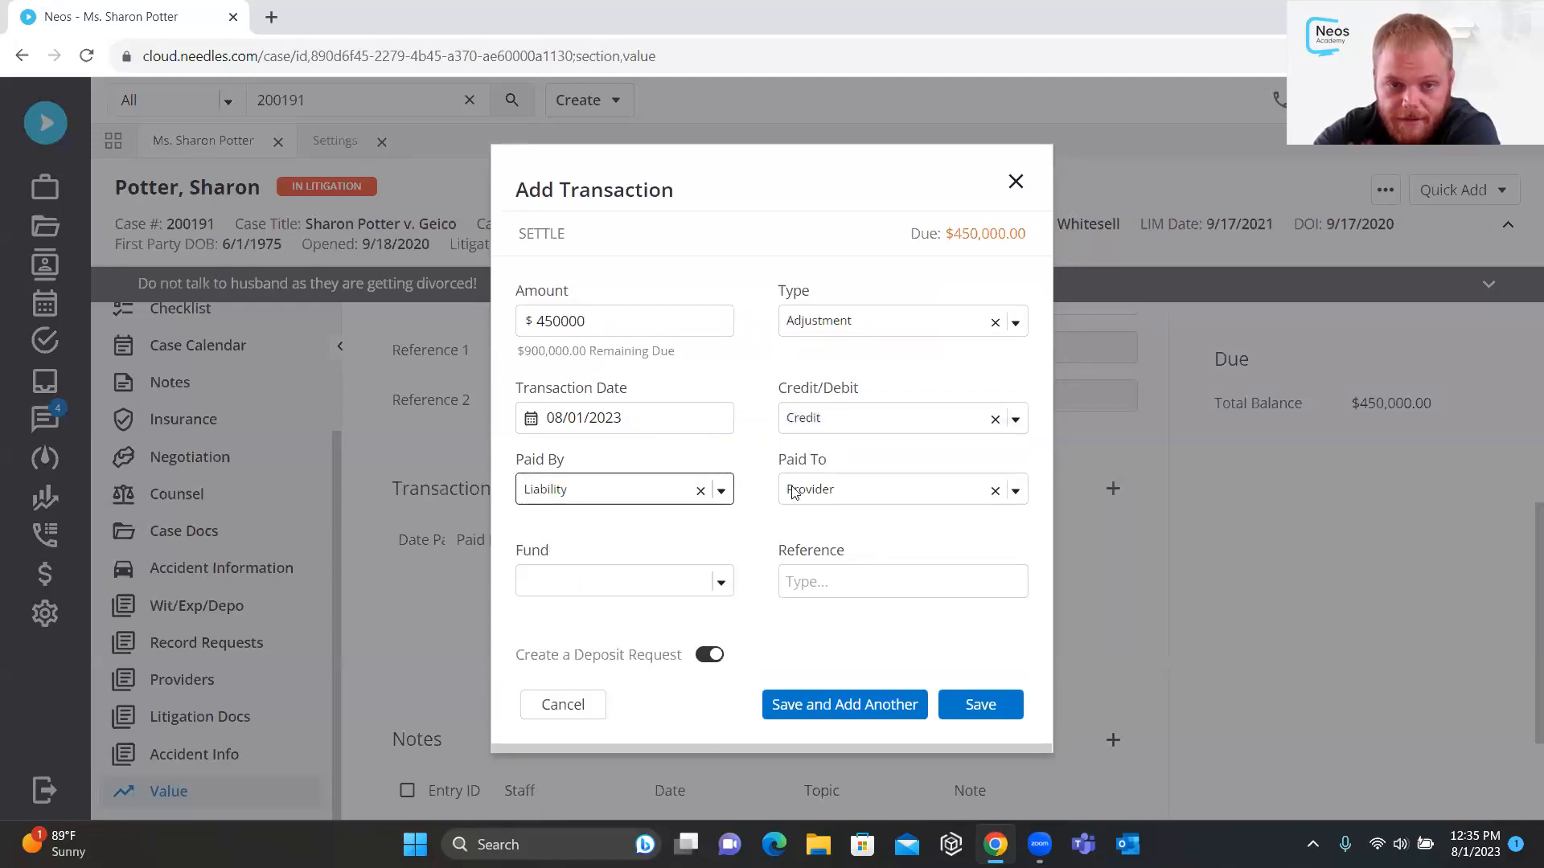
click(880, 502)
click(851, 537)
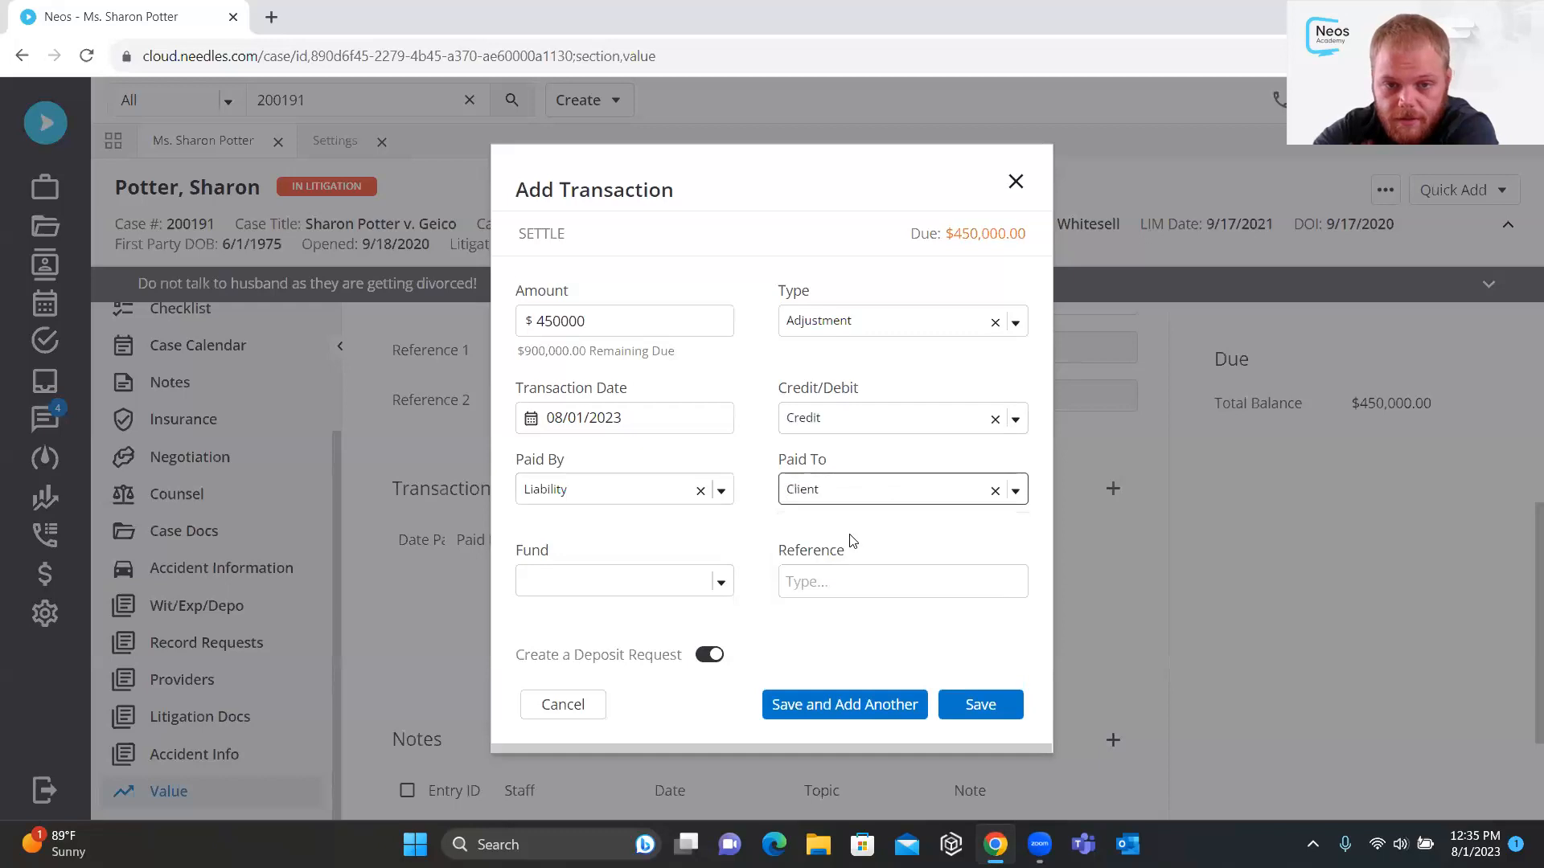
Try the Payment type on the Liability transaction, and switch it back to Adjustment
click(844, 332)
click(824, 401)
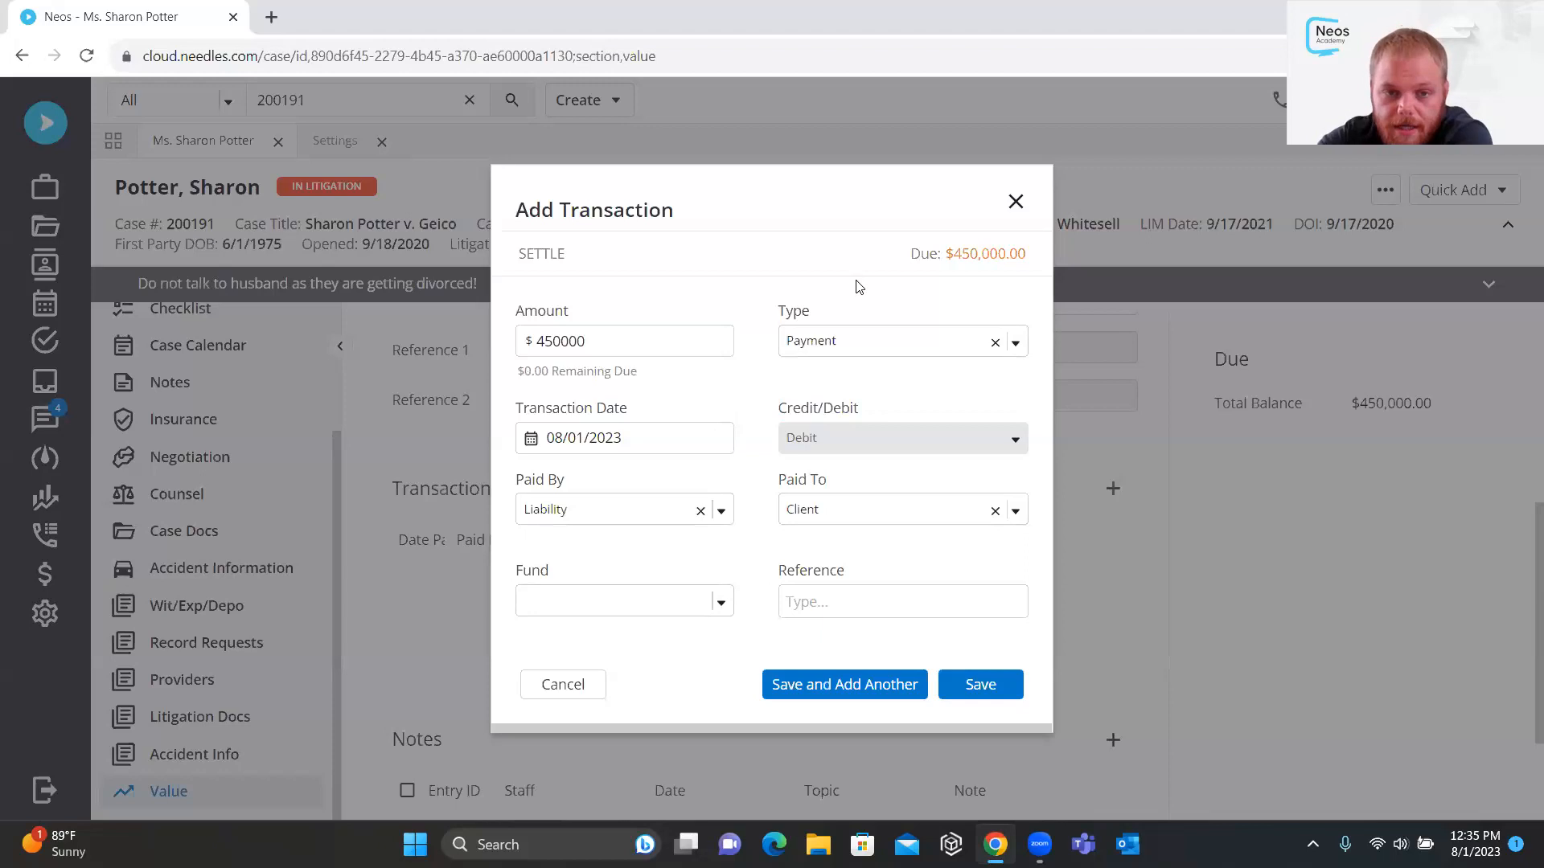
click(854, 348)
right_click(830, 391)
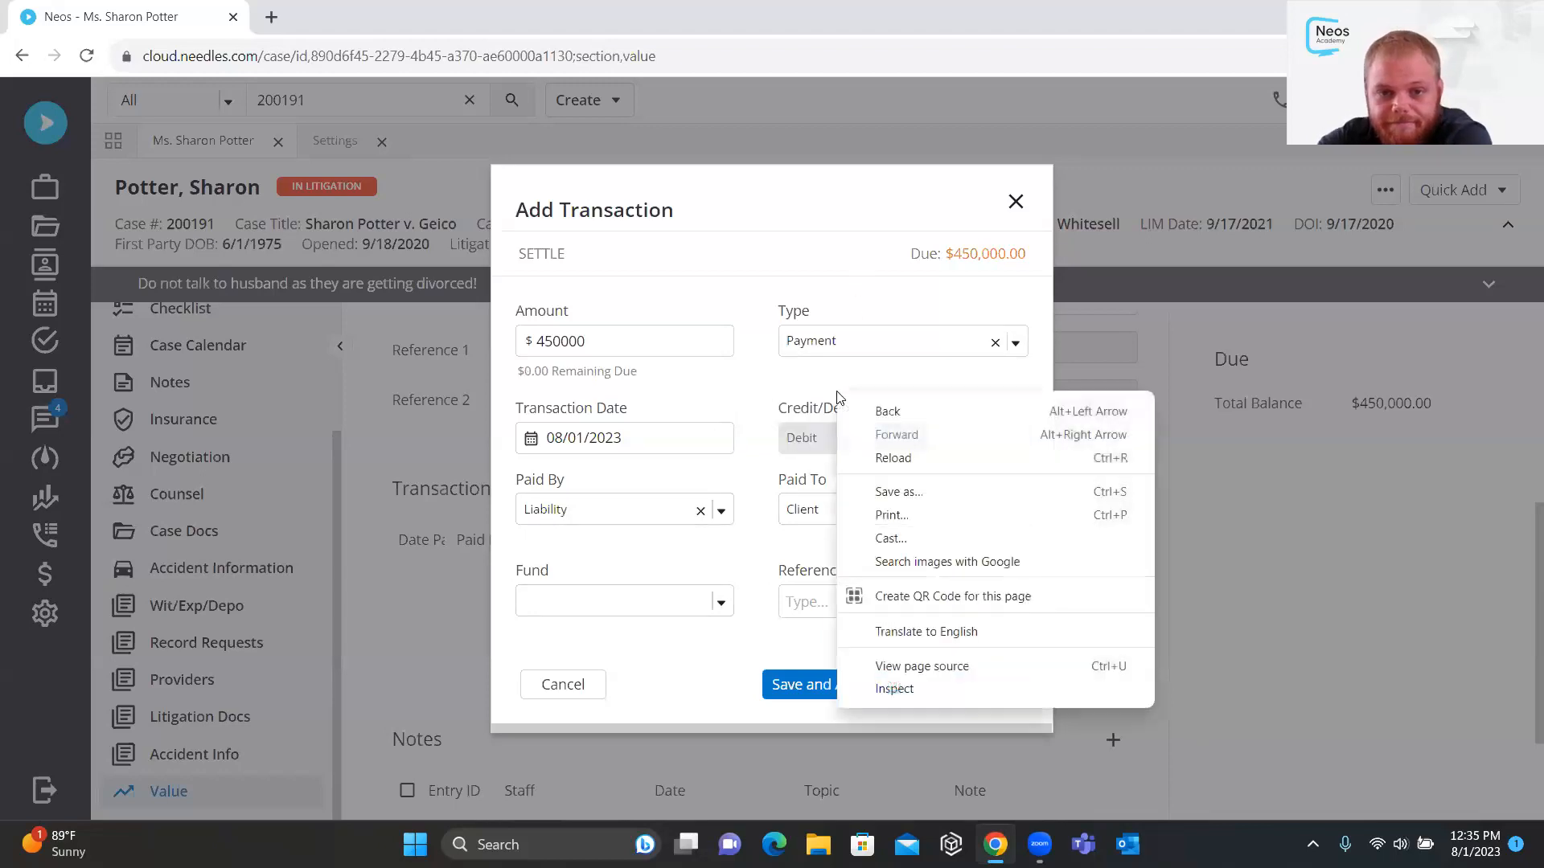
double_click(830, 340)
click(839, 344)
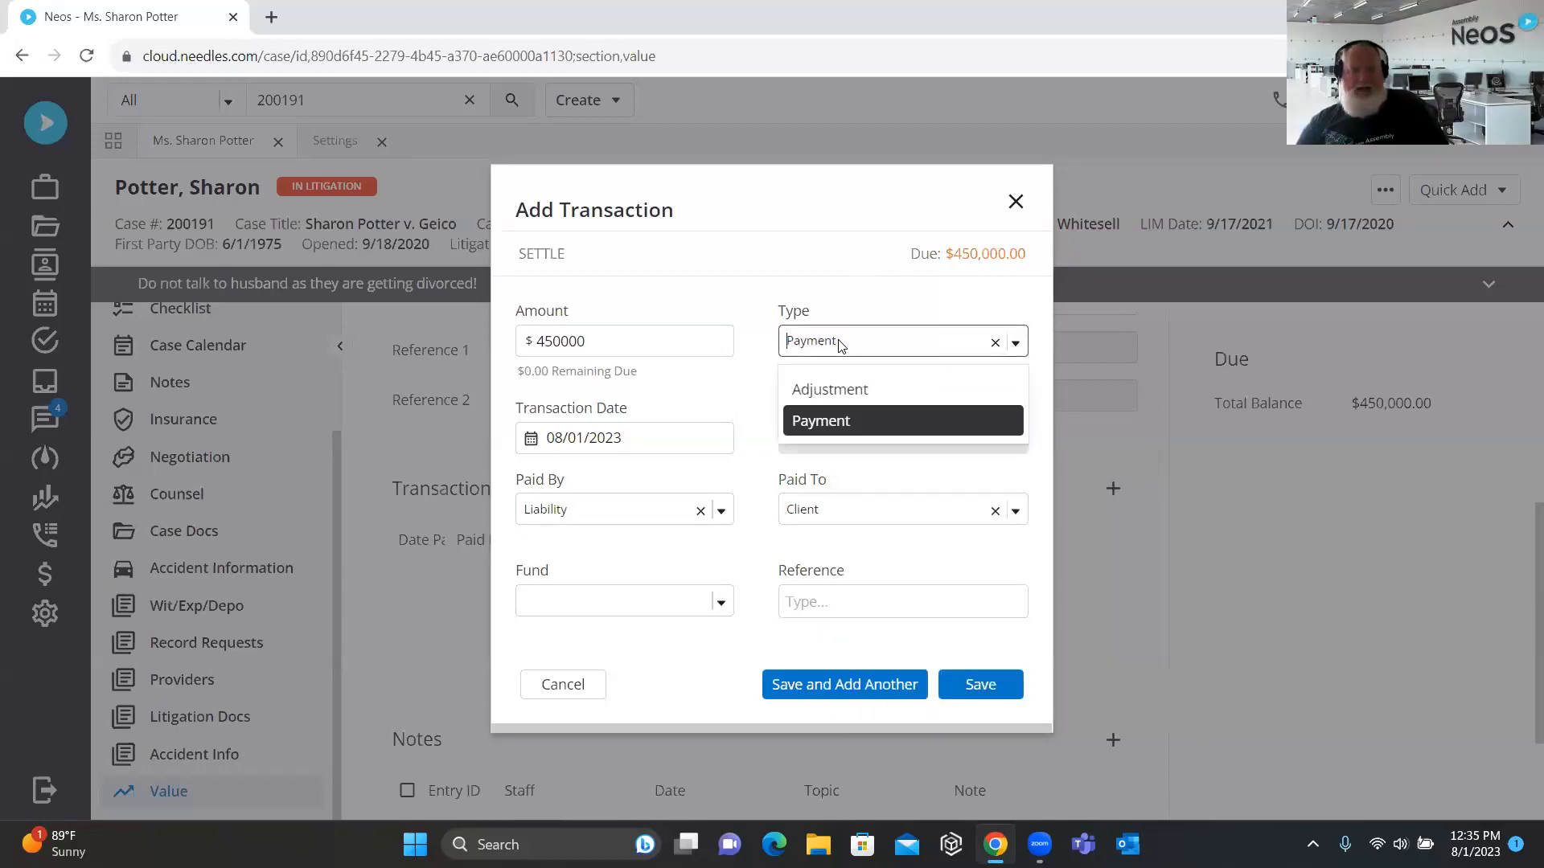
click(833, 390)
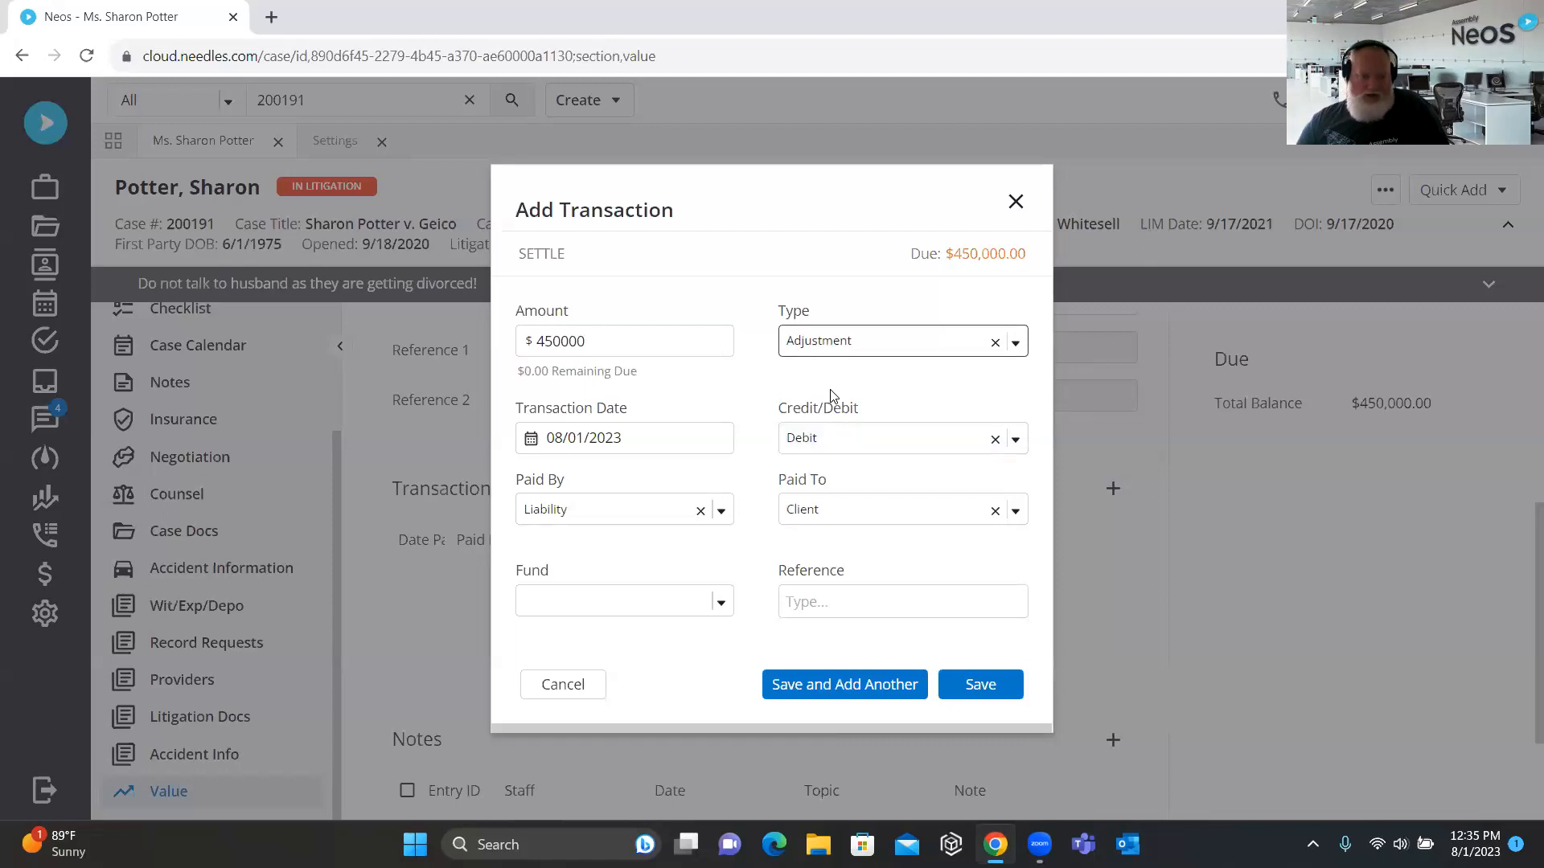
Try the transaction as a Payment paid by Us and as an Adjustment, and cancel it without saving
click(618, 523)
click(812, 346)
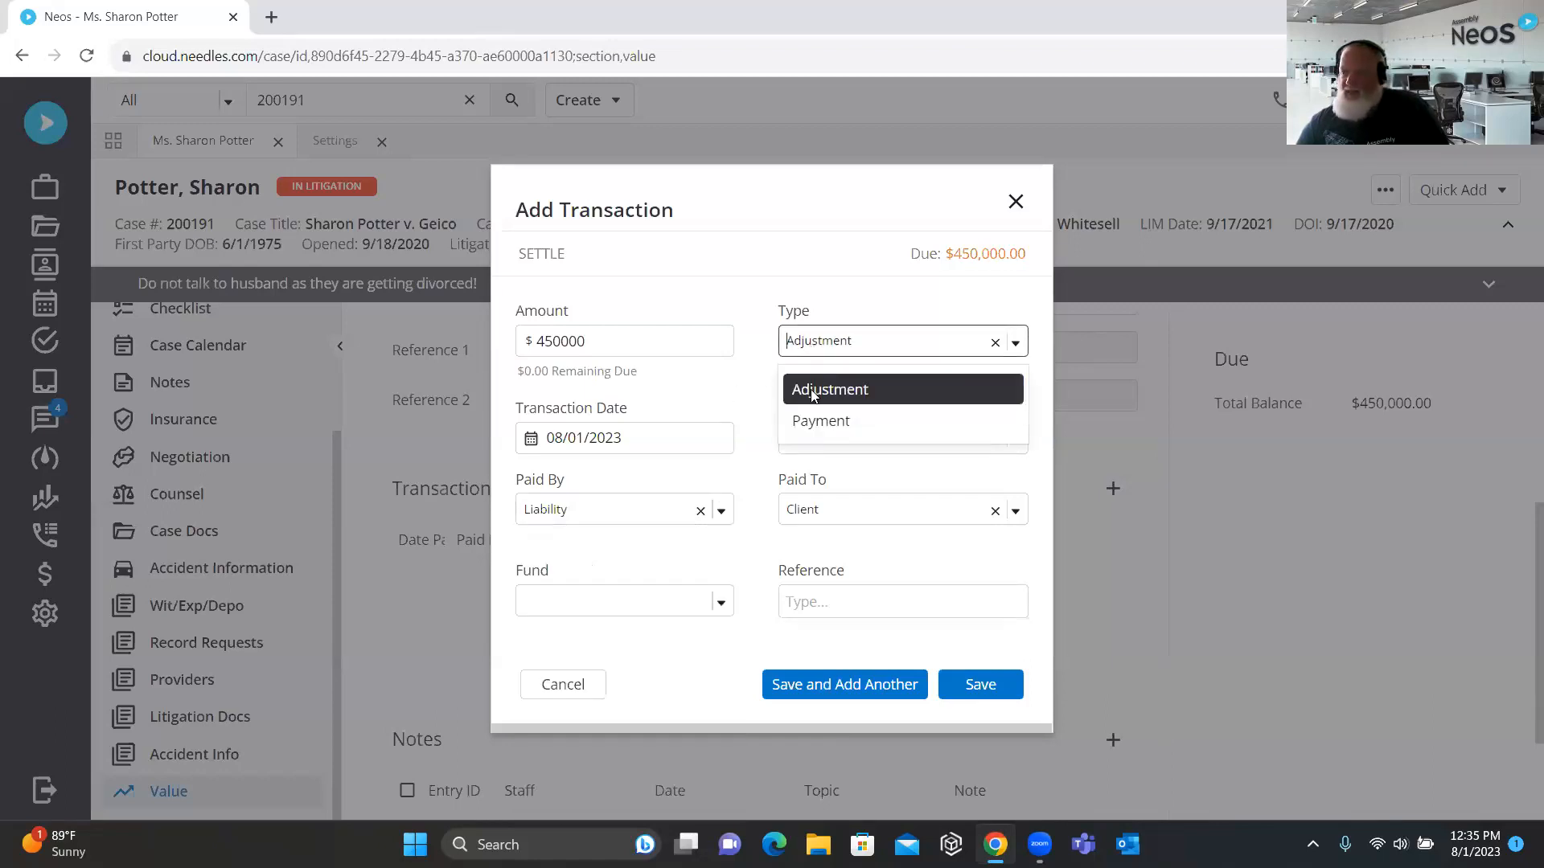
click(812, 418)
click(721, 510)
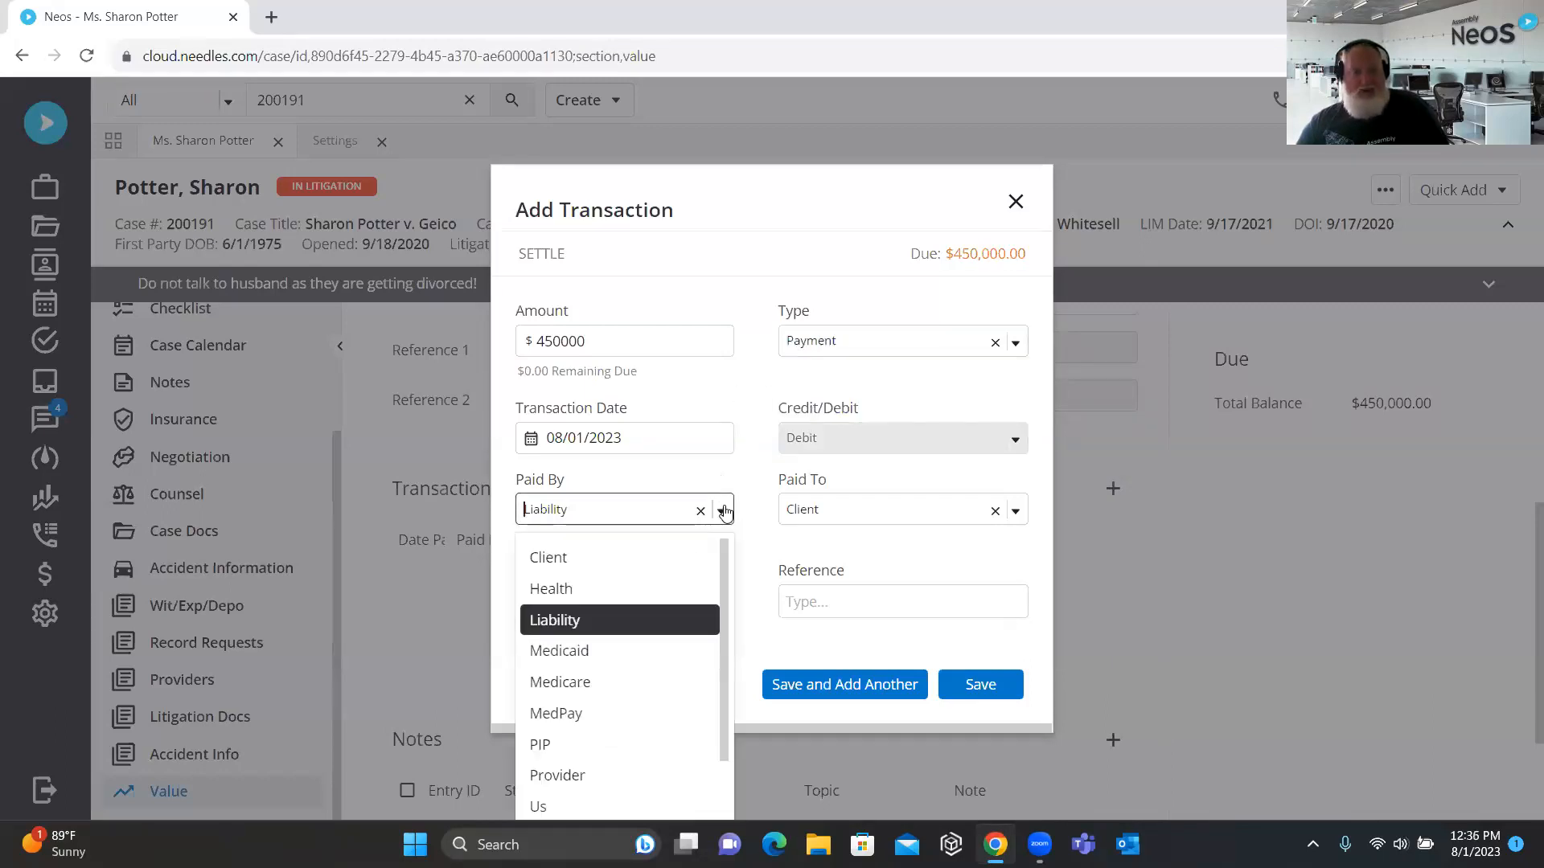
click(540, 806)
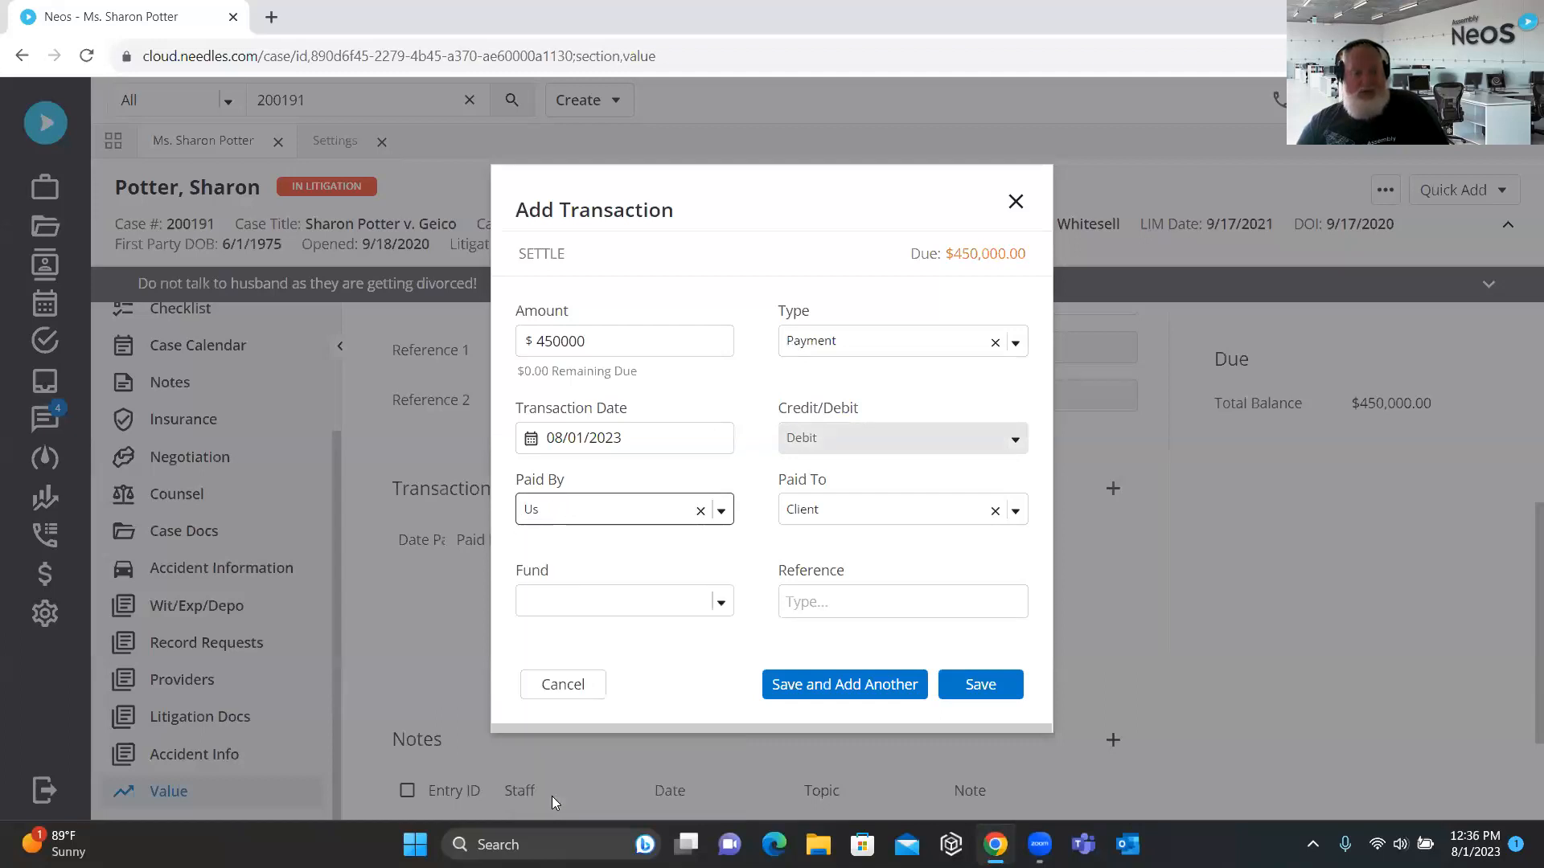
click(880, 344)
click(846, 392)
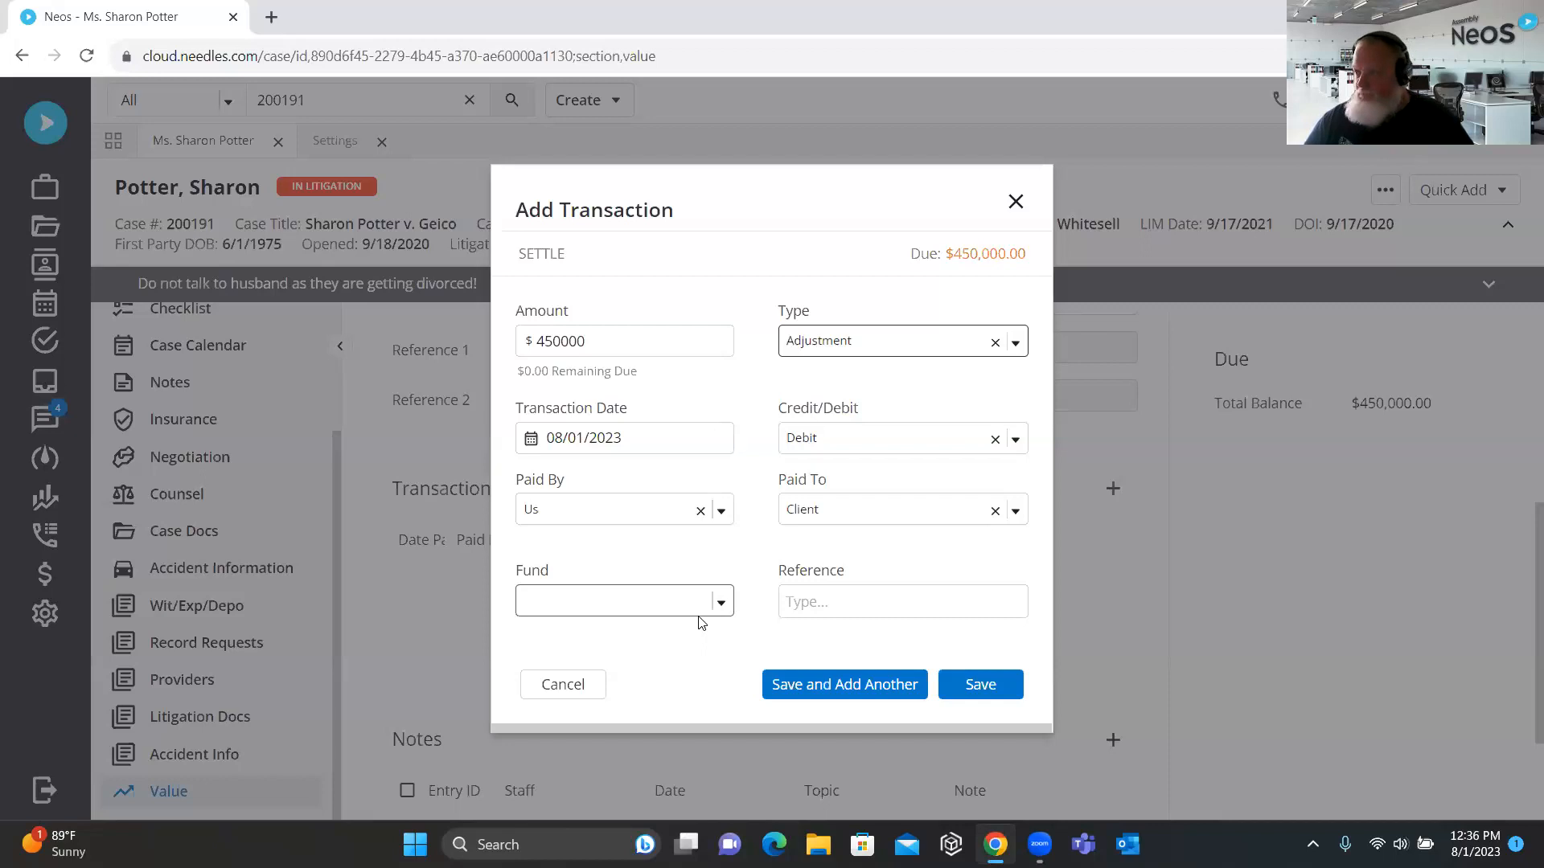
click(585, 689)
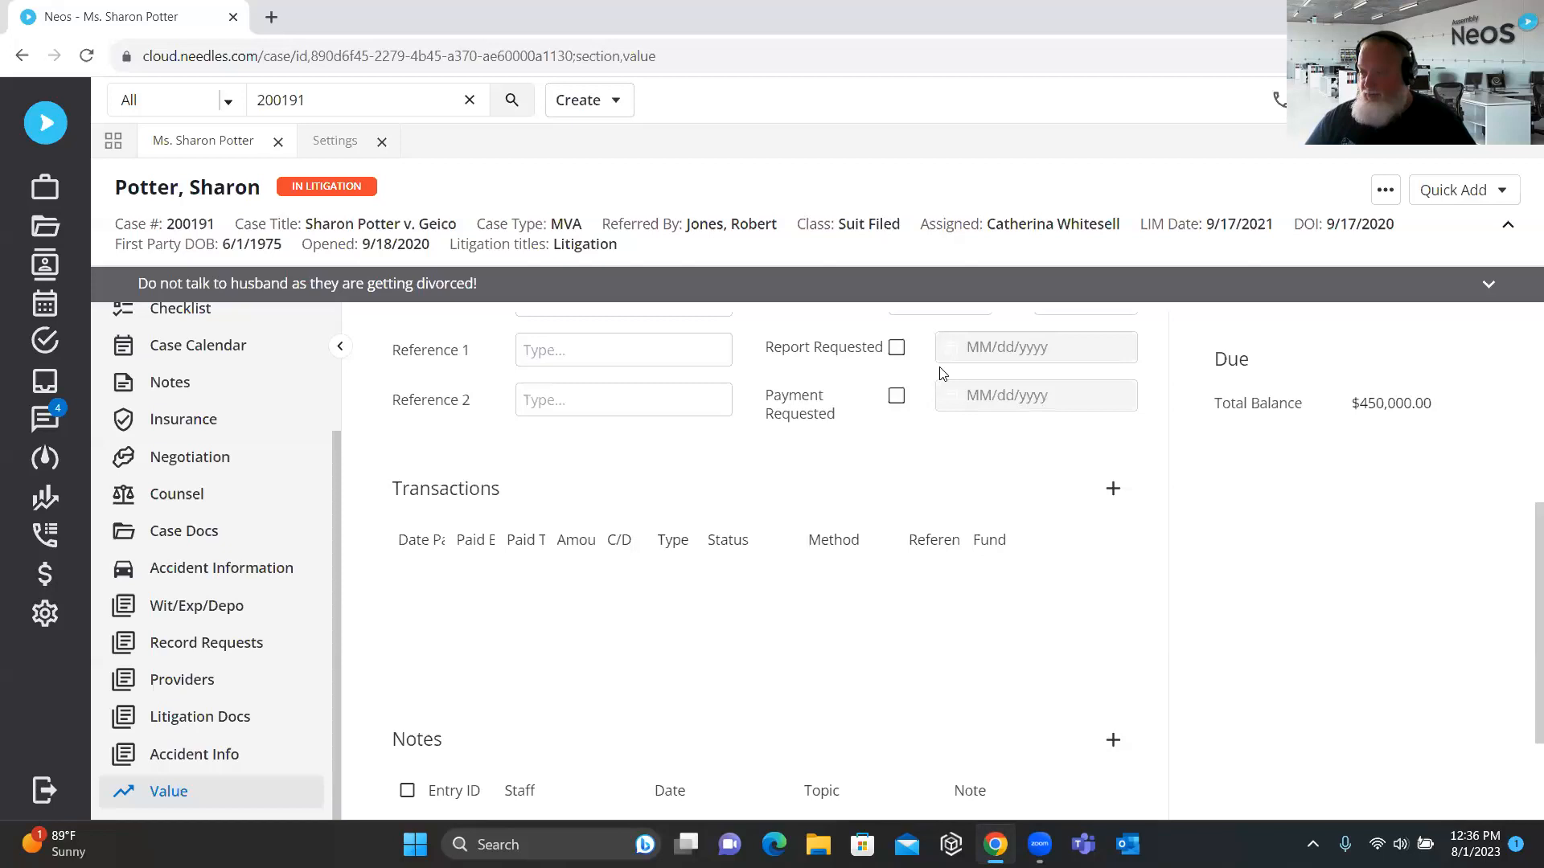
Start another transaction on the settlement entry paid by Liability, and point out its Create a Deposit Request option
click(1113, 488)
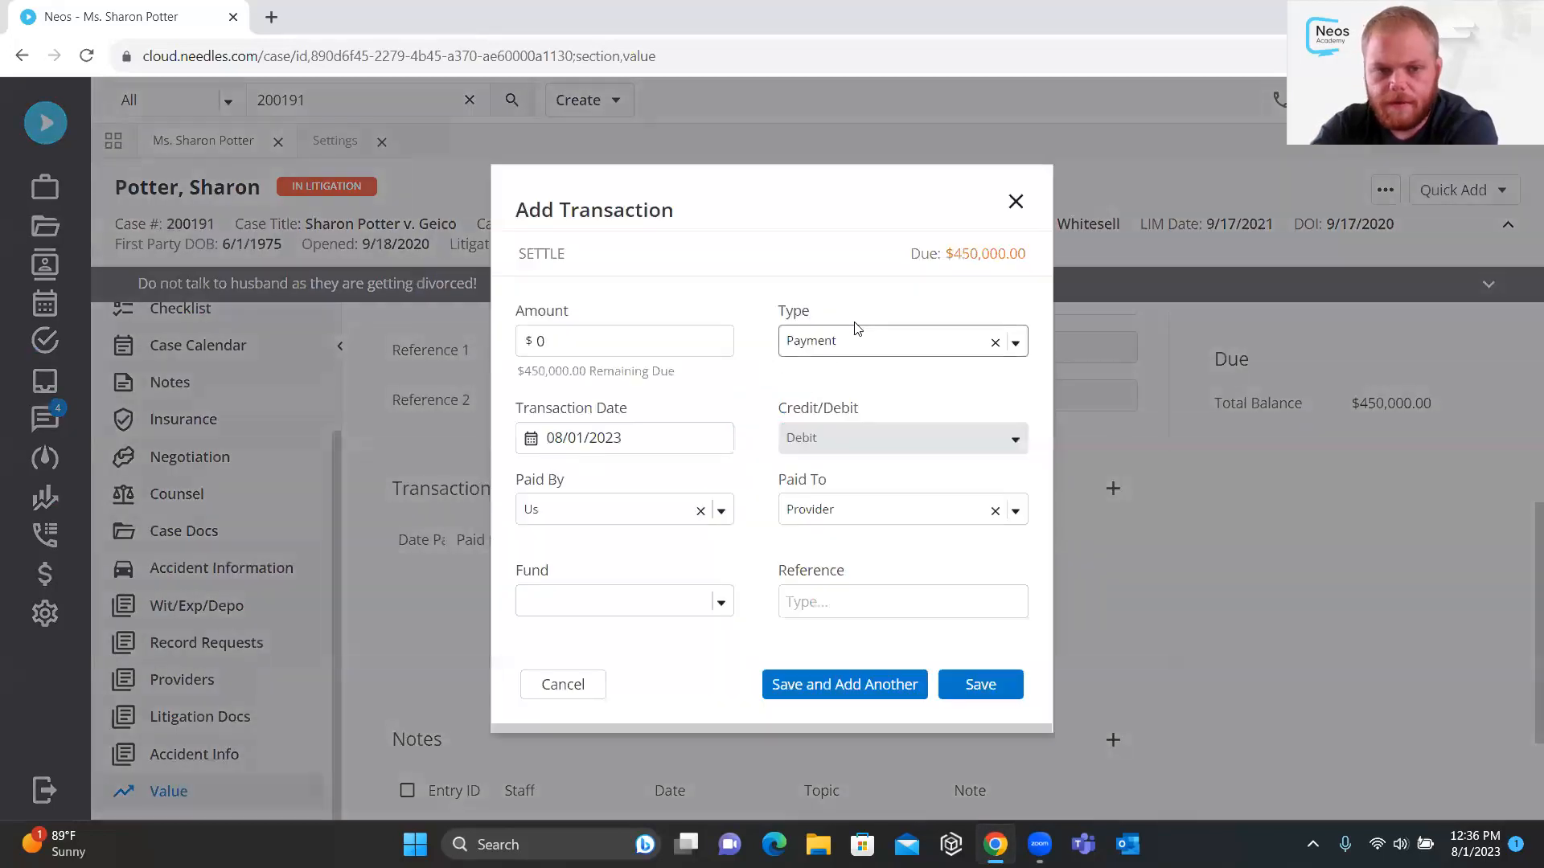
click(558, 510)
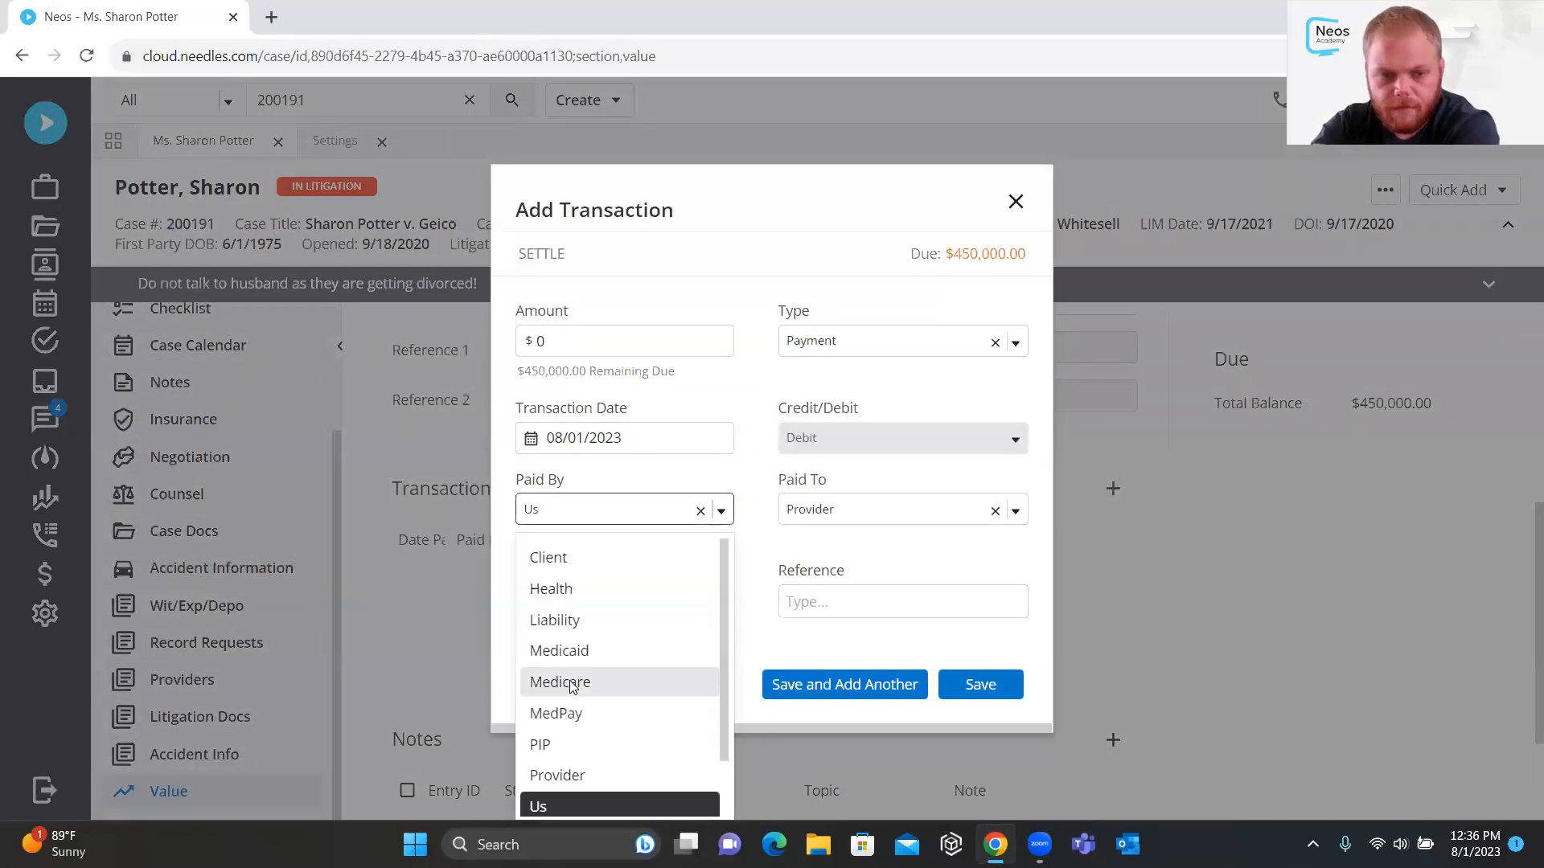
click(590, 619)
drag(682, 654, 655, 654)
right_click(657, 658)
click(682, 669)
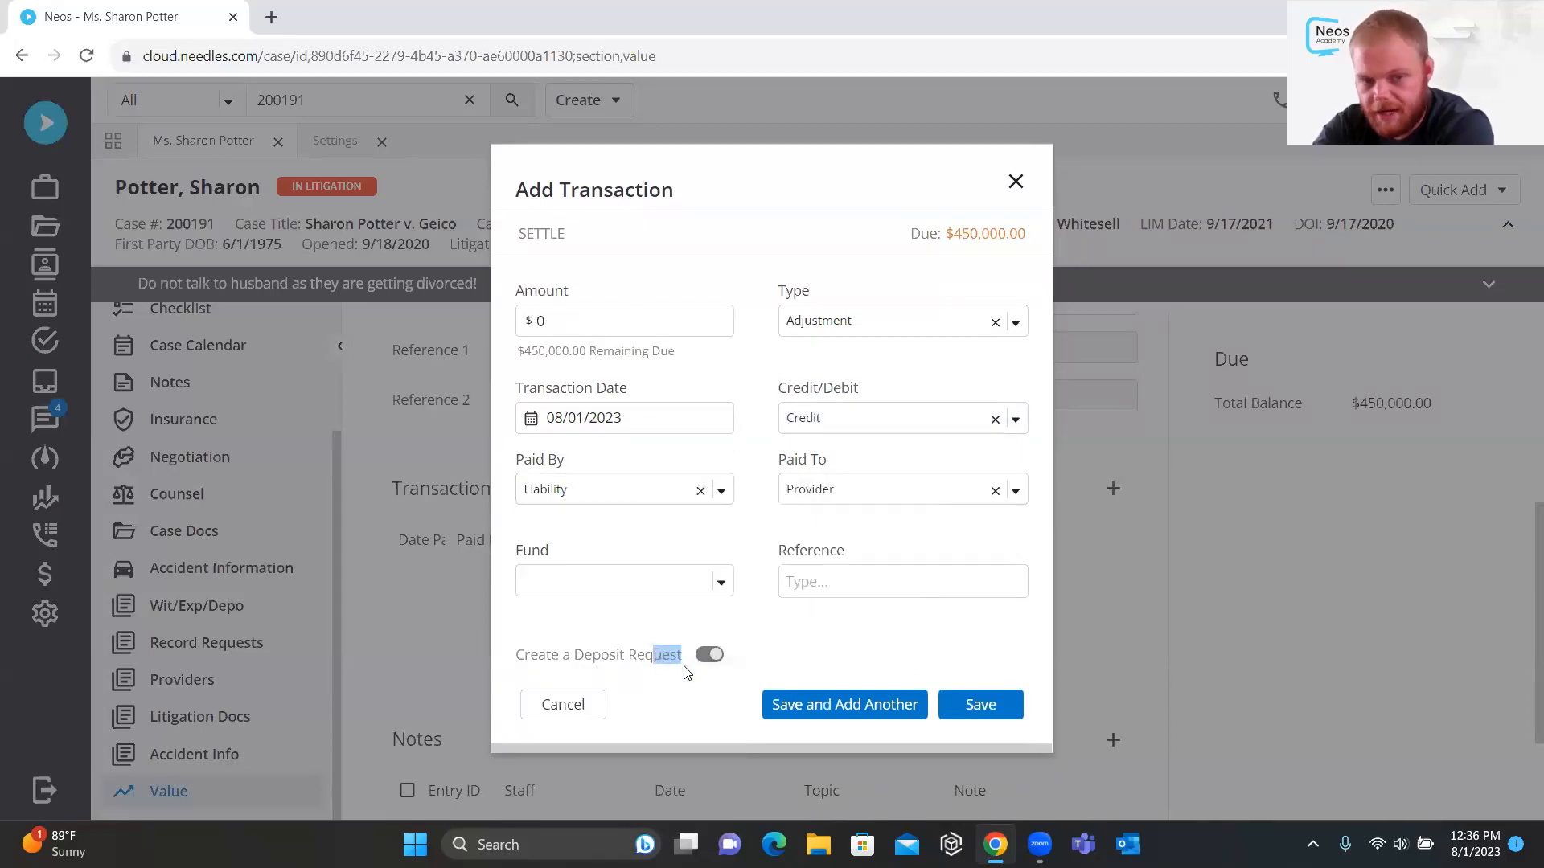
Change the Liability transaction's type to Payment, checking the available type choices
click(839, 318)
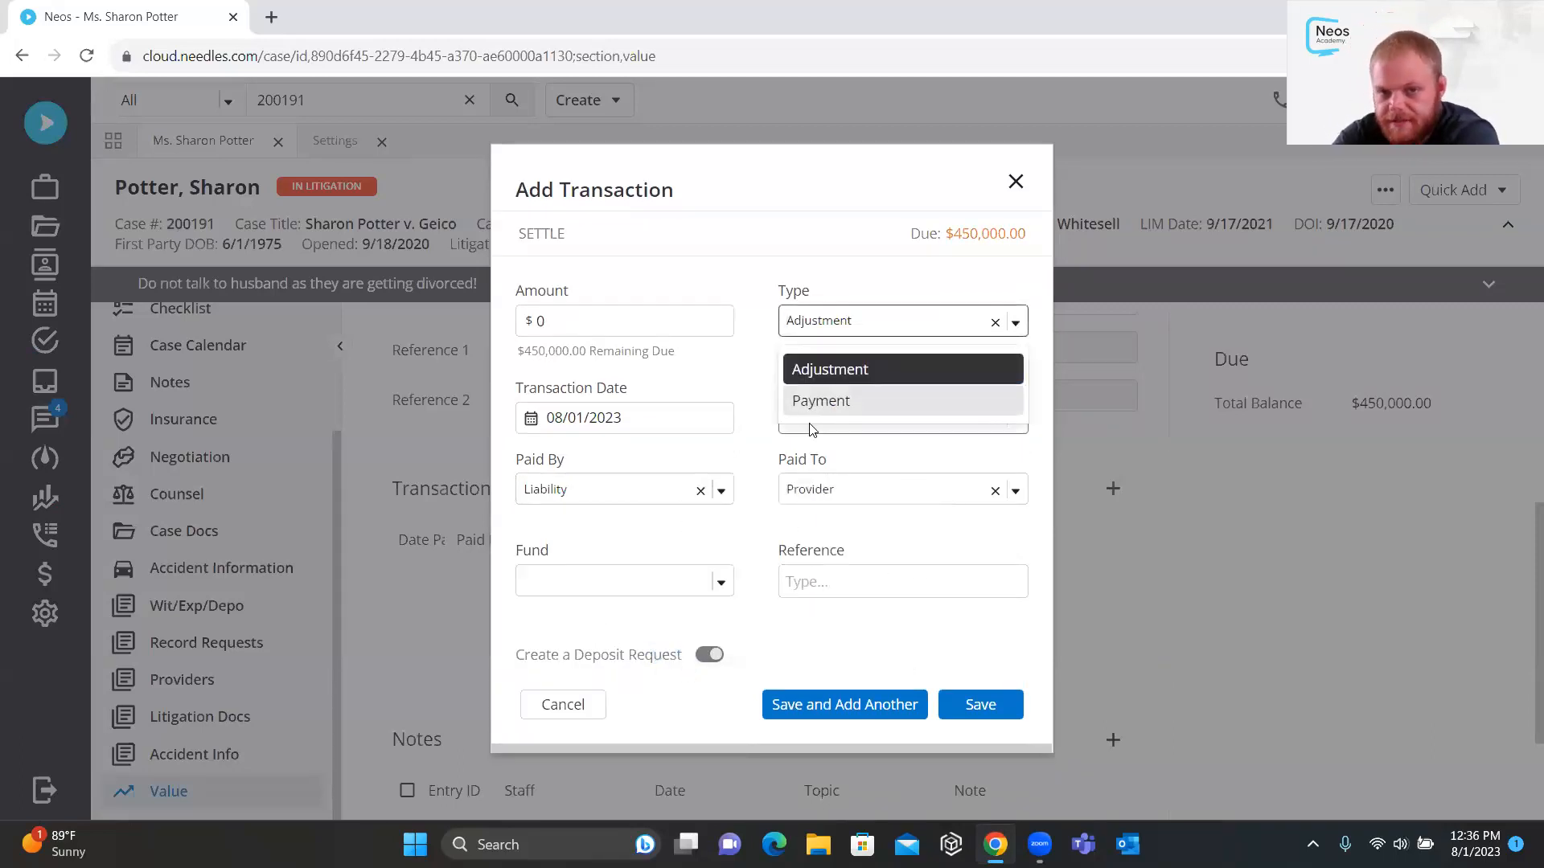
click(733, 404)
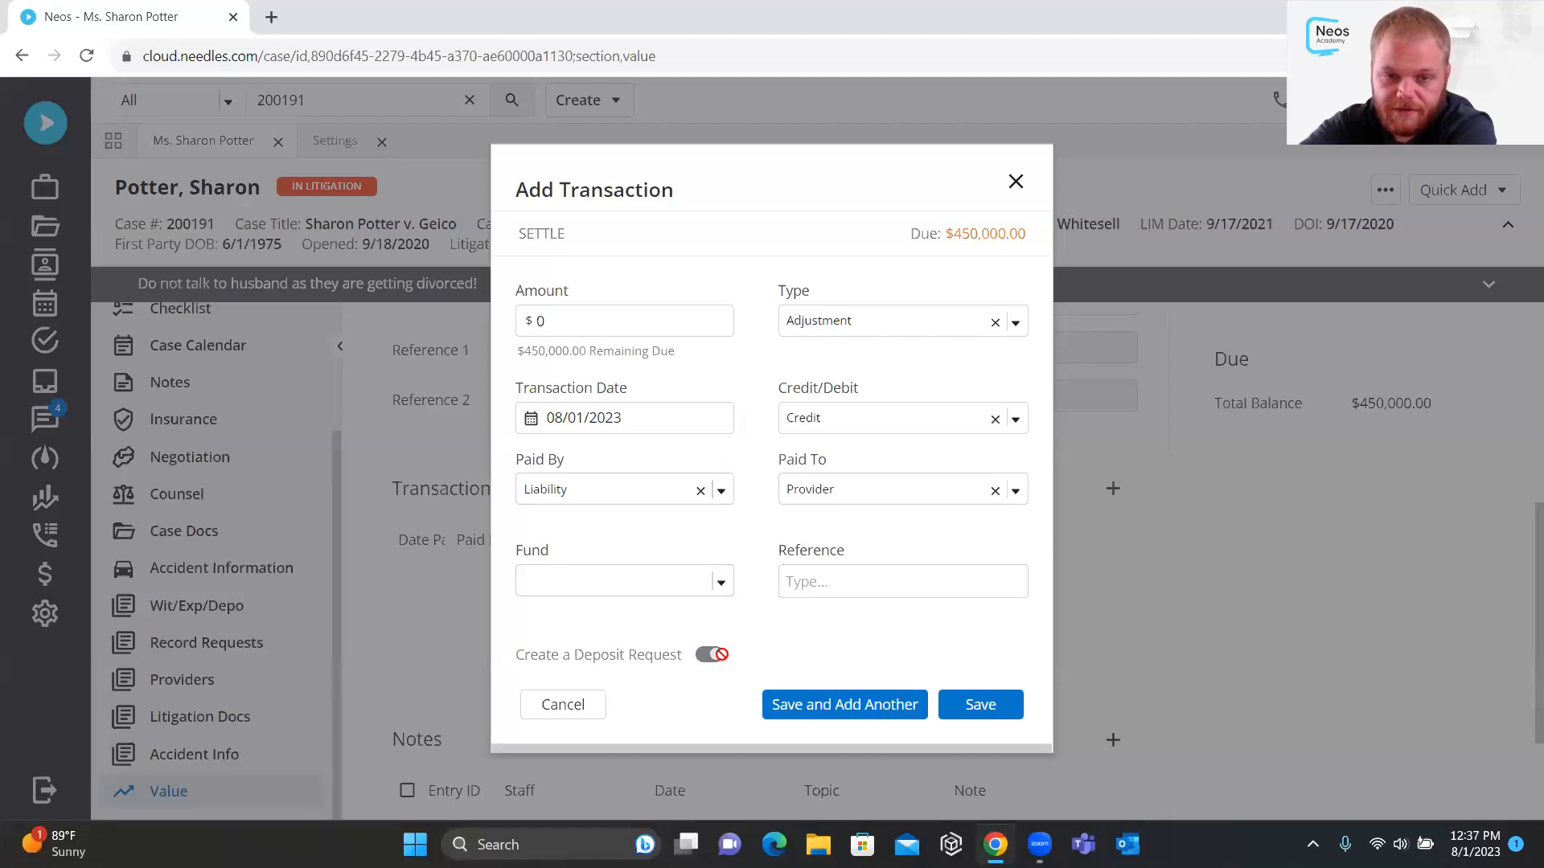
click(860, 321)
click(854, 396)
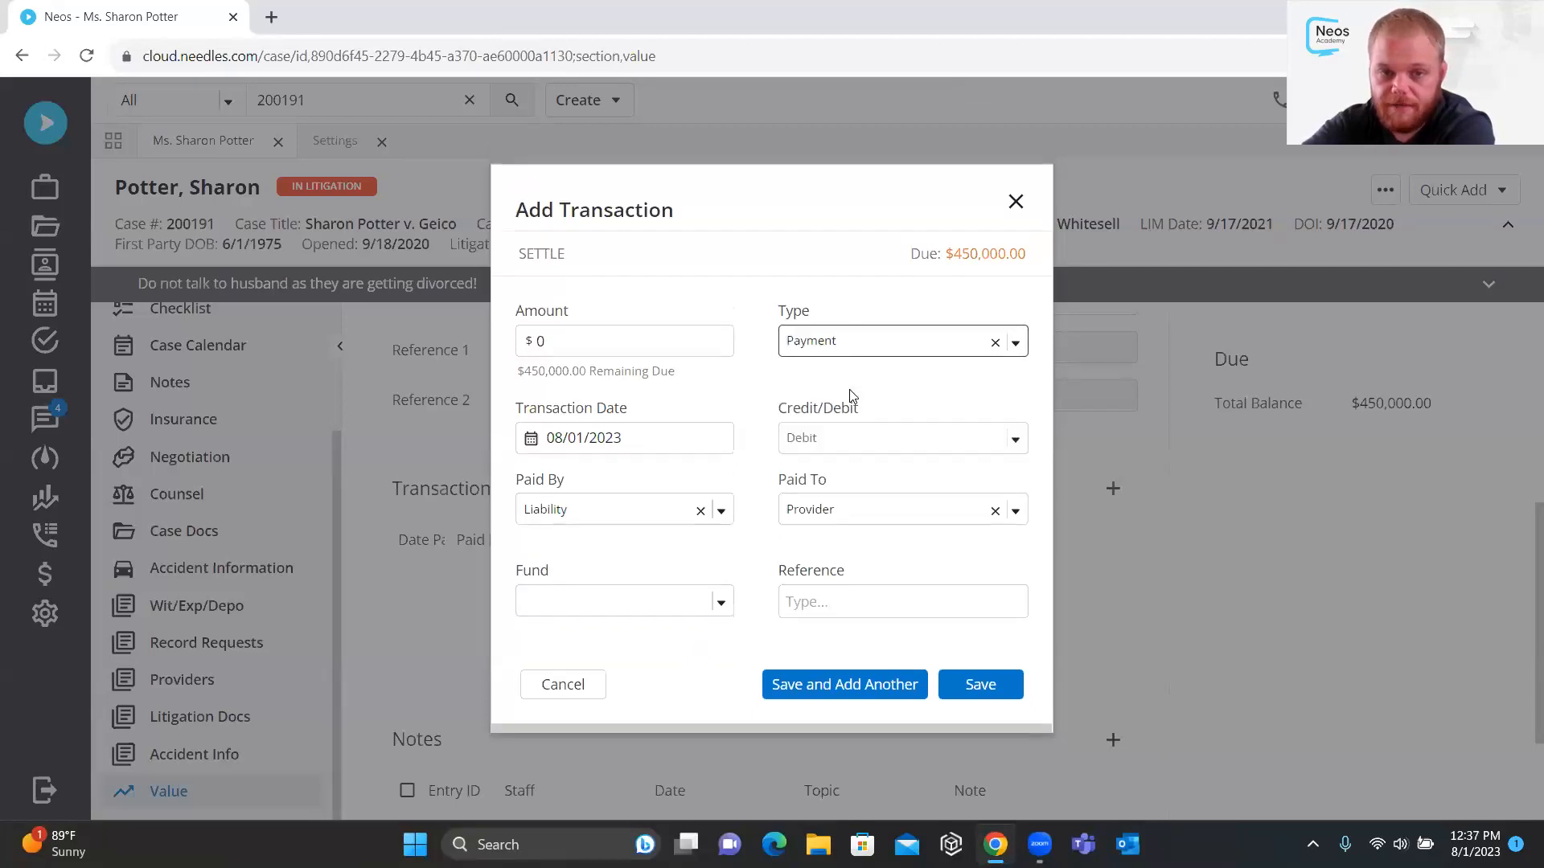
click(875, 341)
click(841, 407)
double_click(838, 407)
click(838, 404)
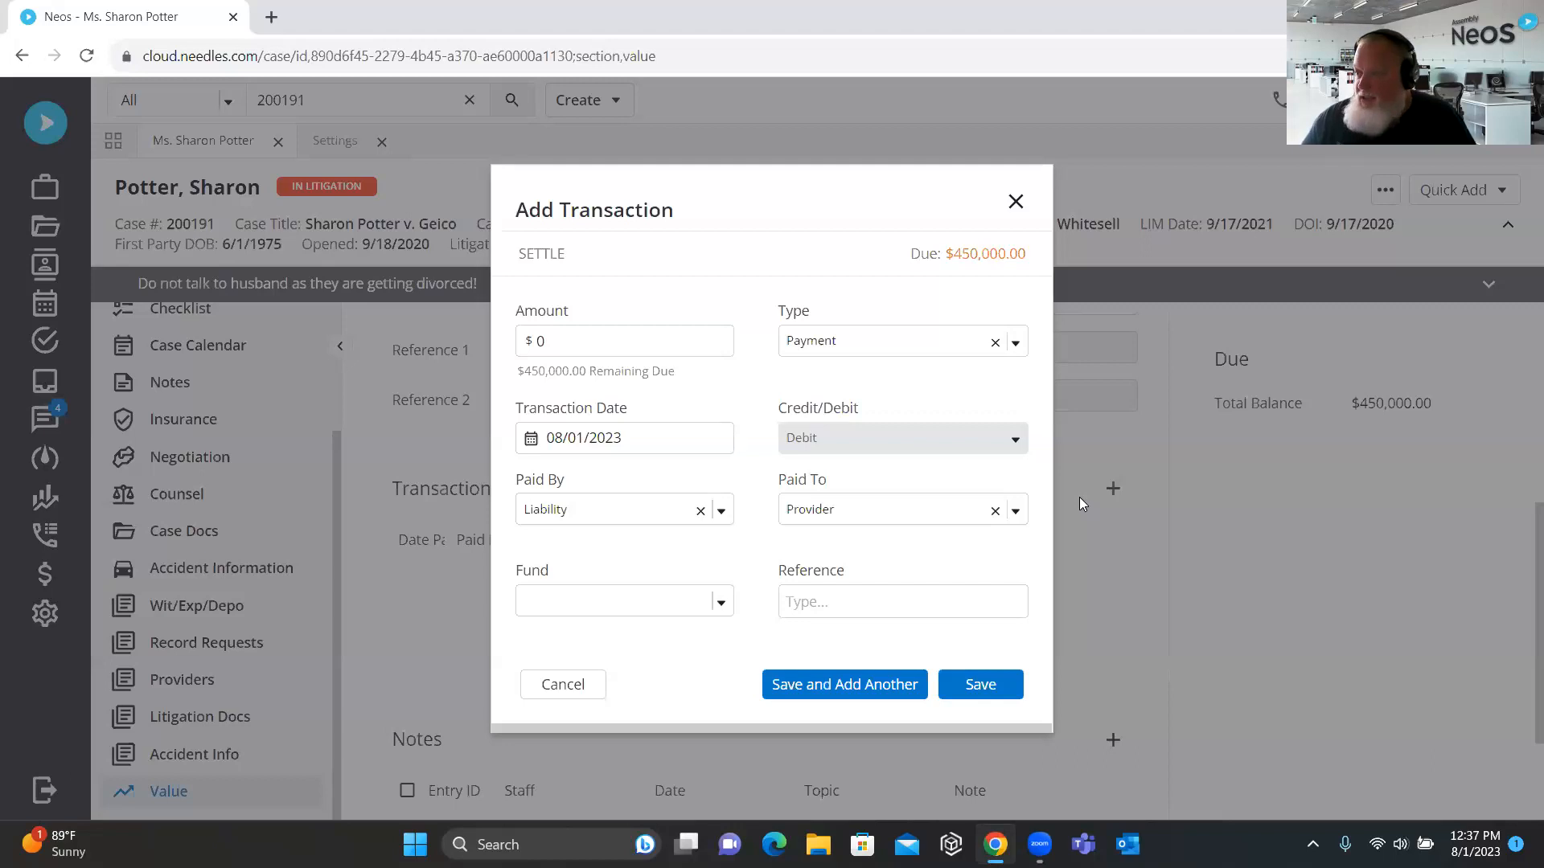
Close the Liability transaction without saving it, and view the case's list of all notes
click(1015, 201)
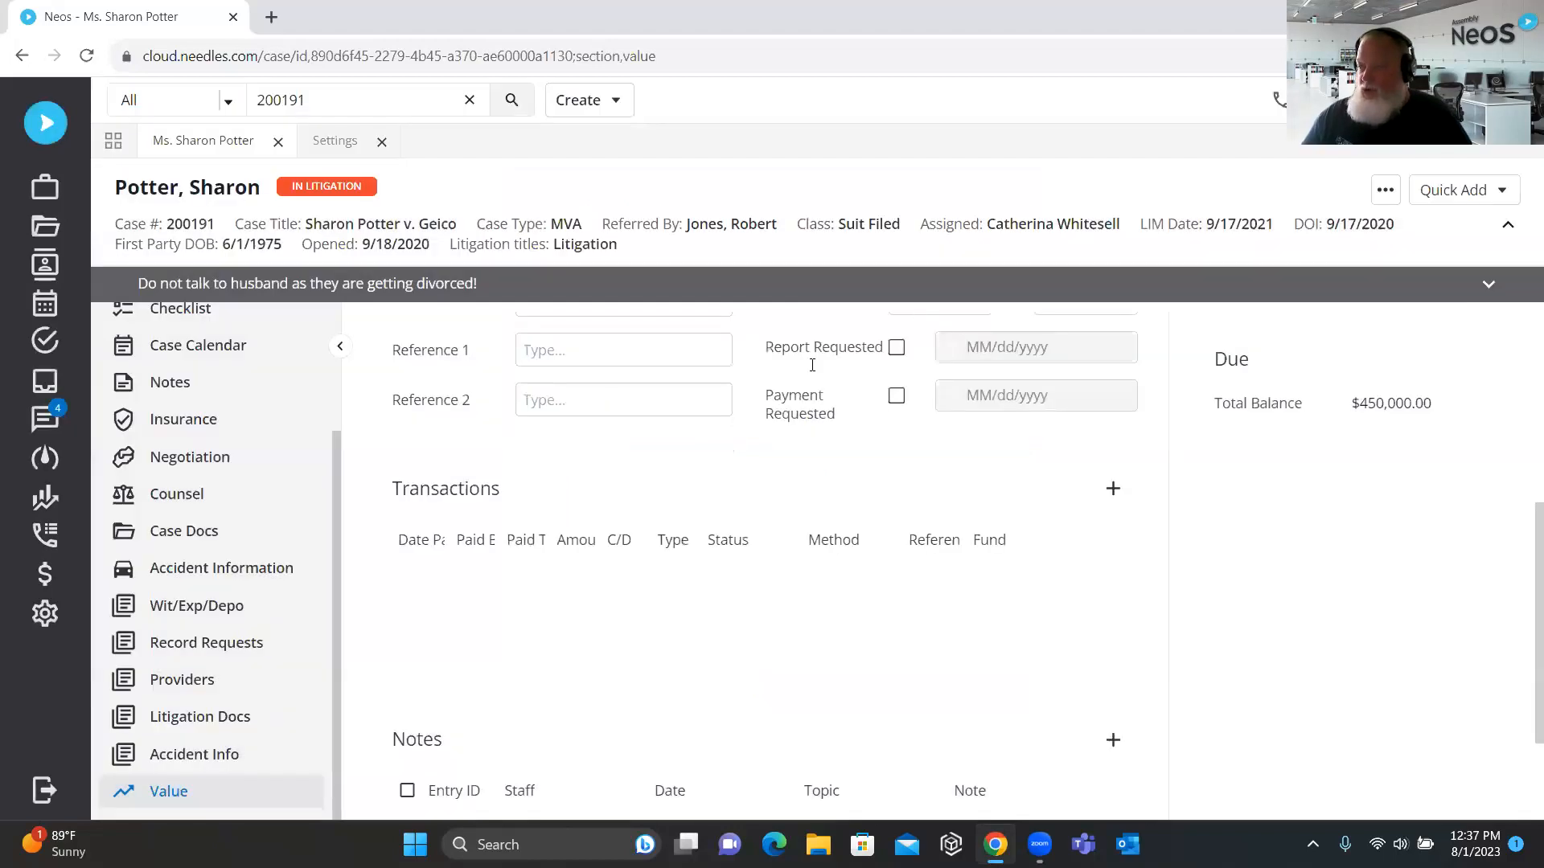
scroll(806, 448, down, 2)
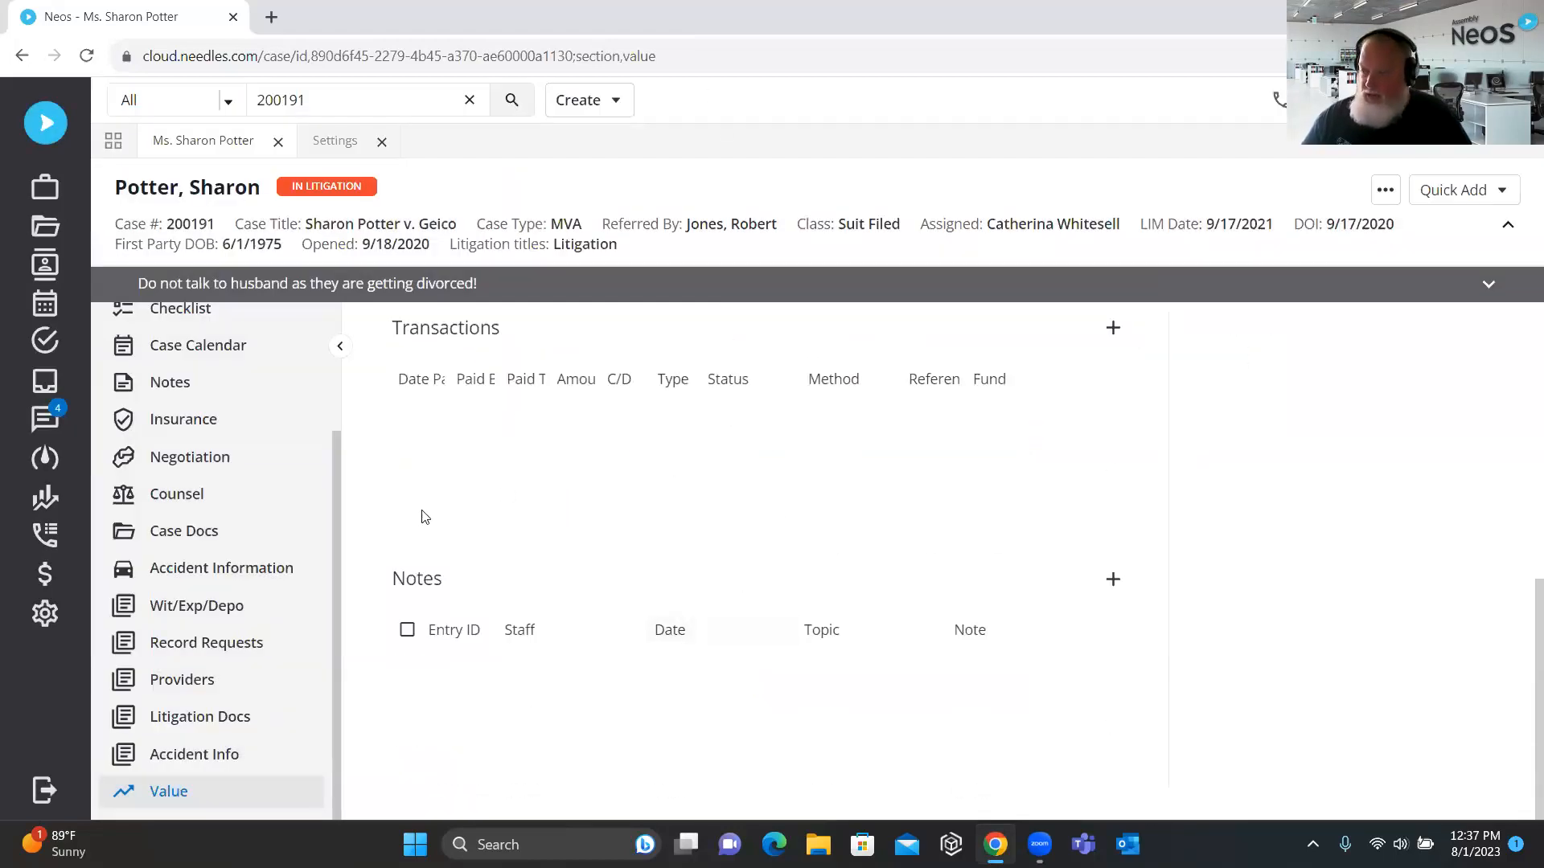
click(201, 392)
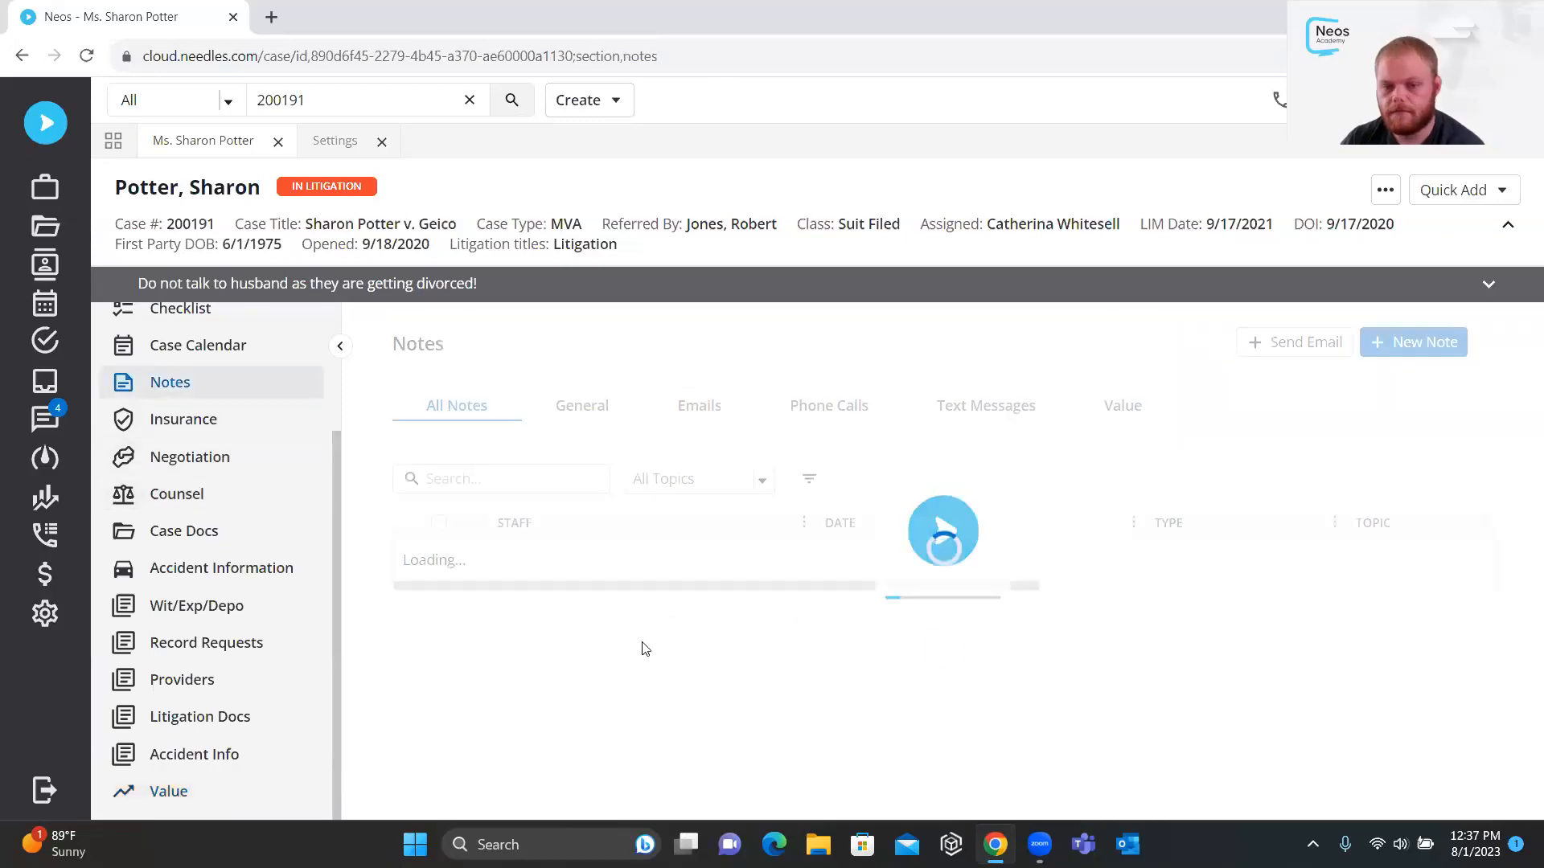
click(456, 480)
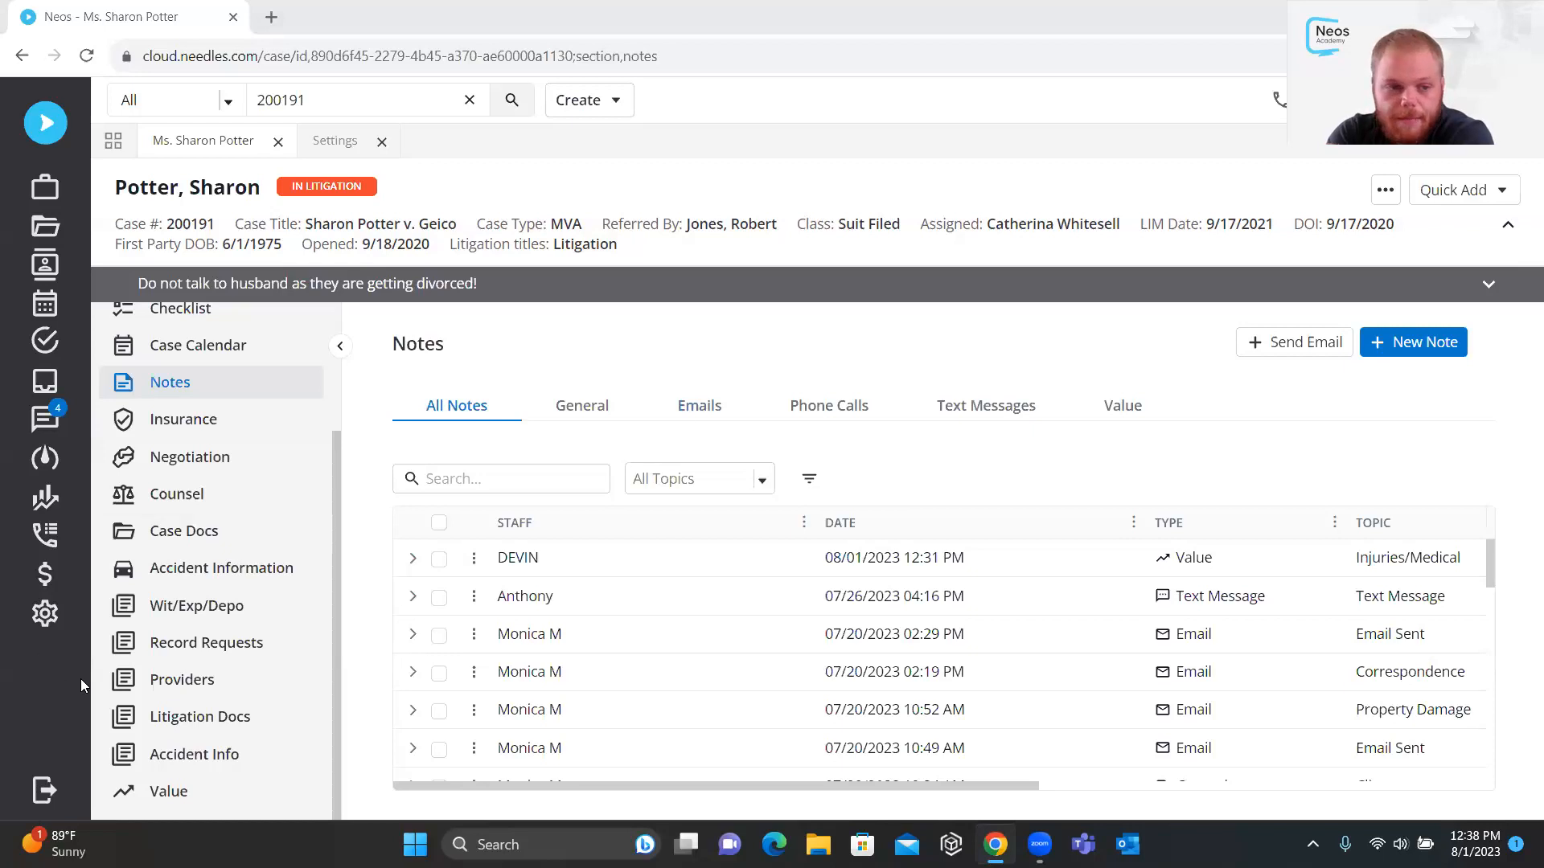
From the case's values, download the Settlement Memo - Standard report as a PDF and open it
click(172, 791)
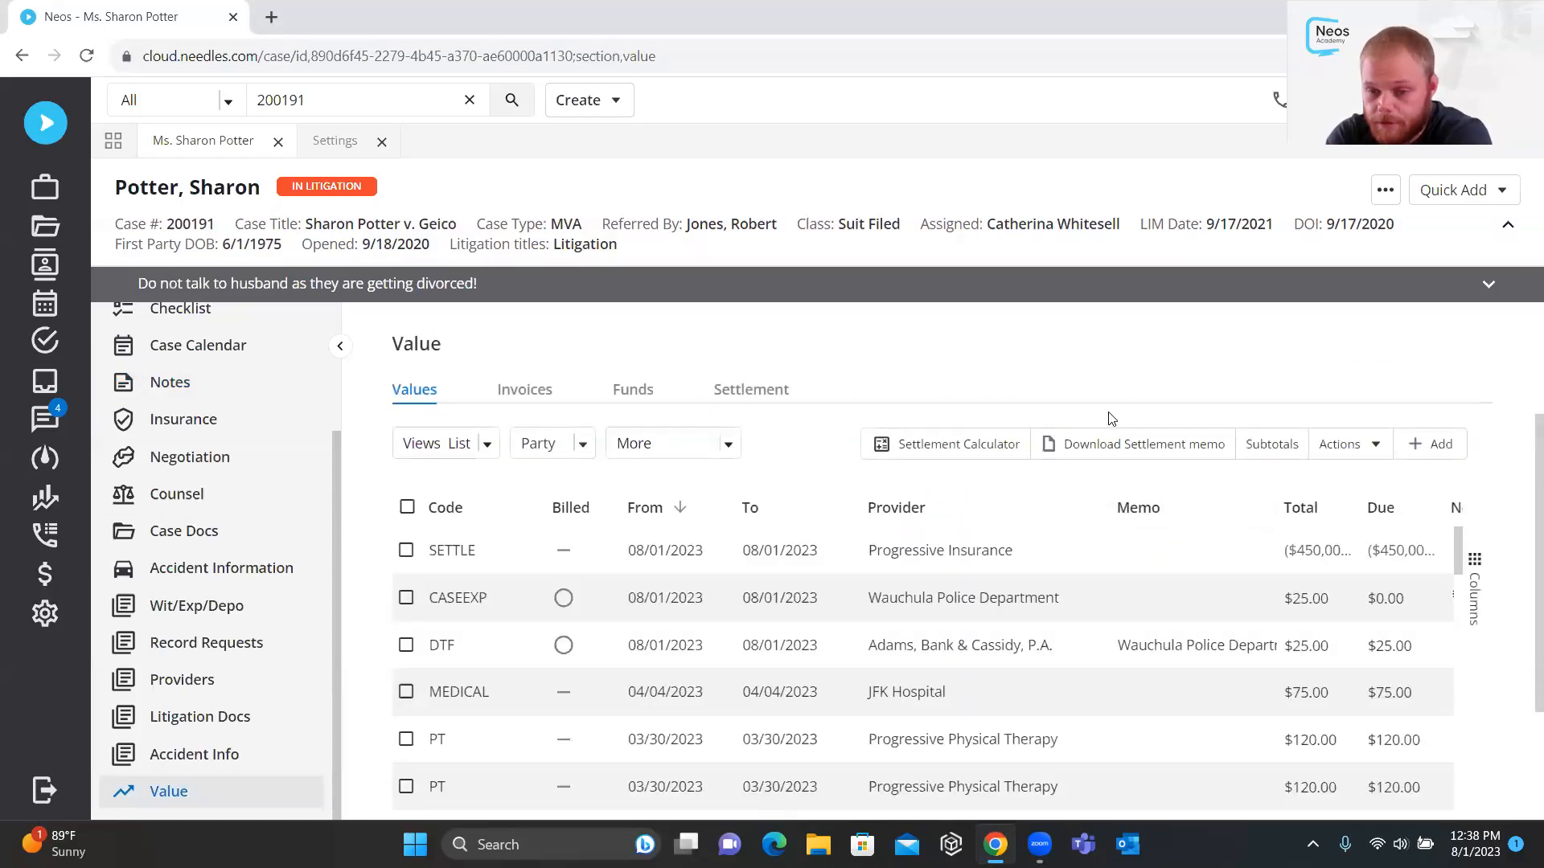
click(1106, 448)
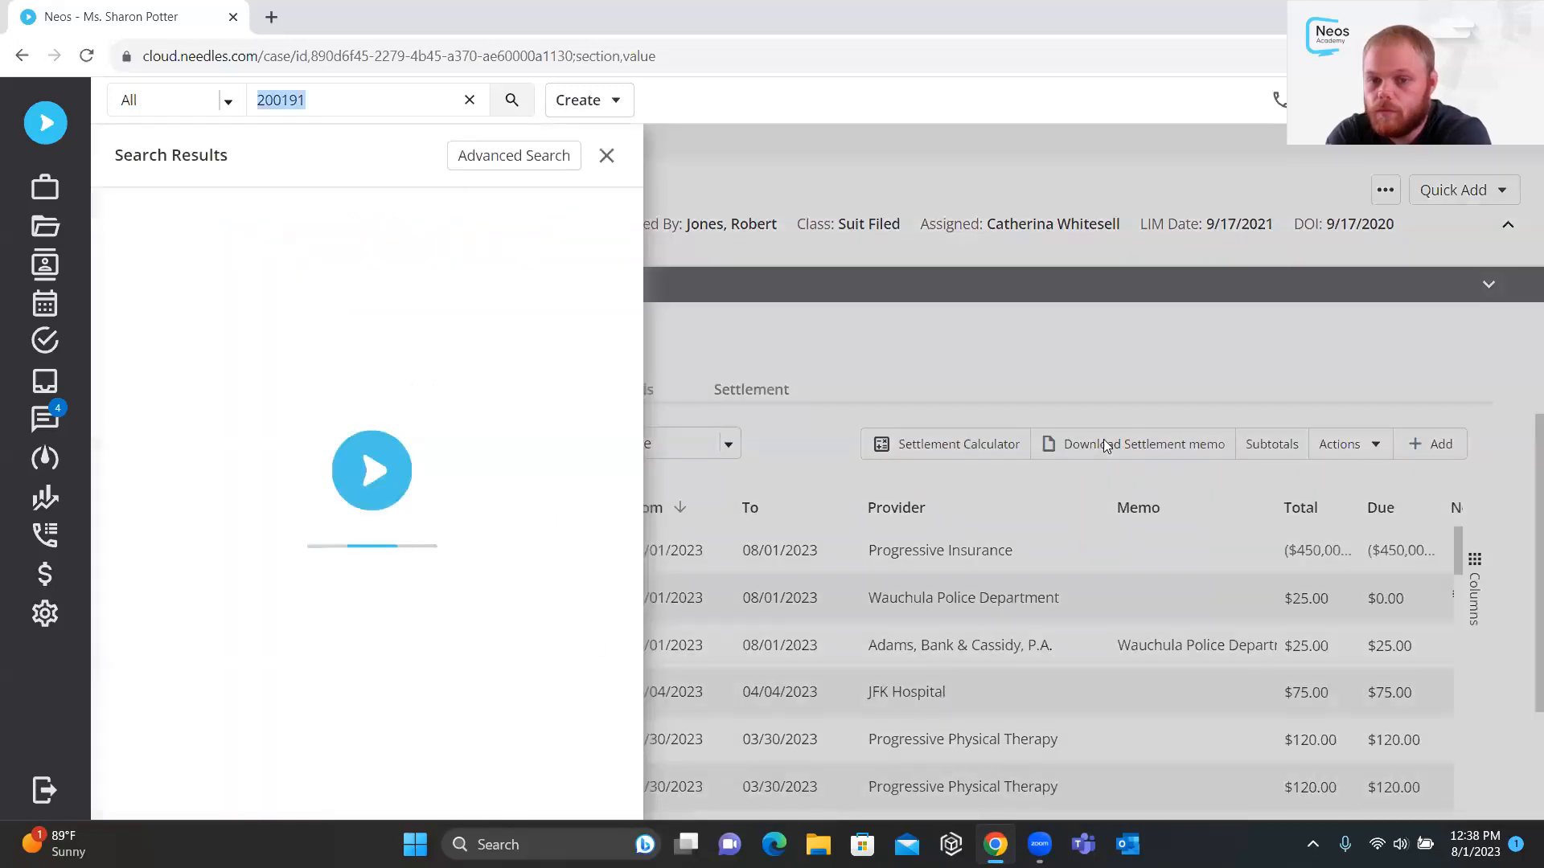
scroll(353, 483, down, 2)
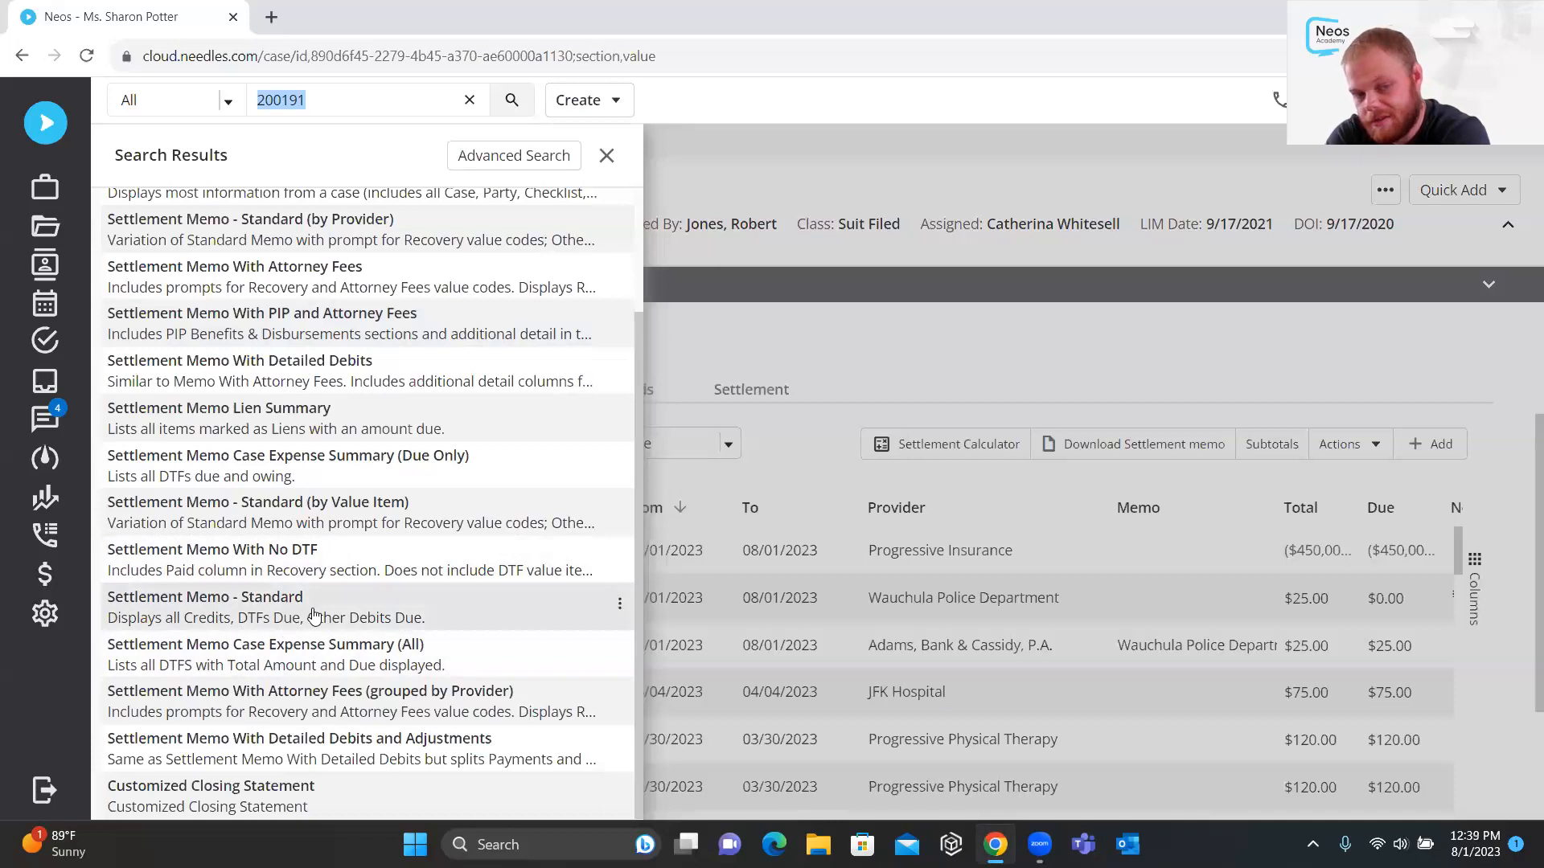
click(618, 607)
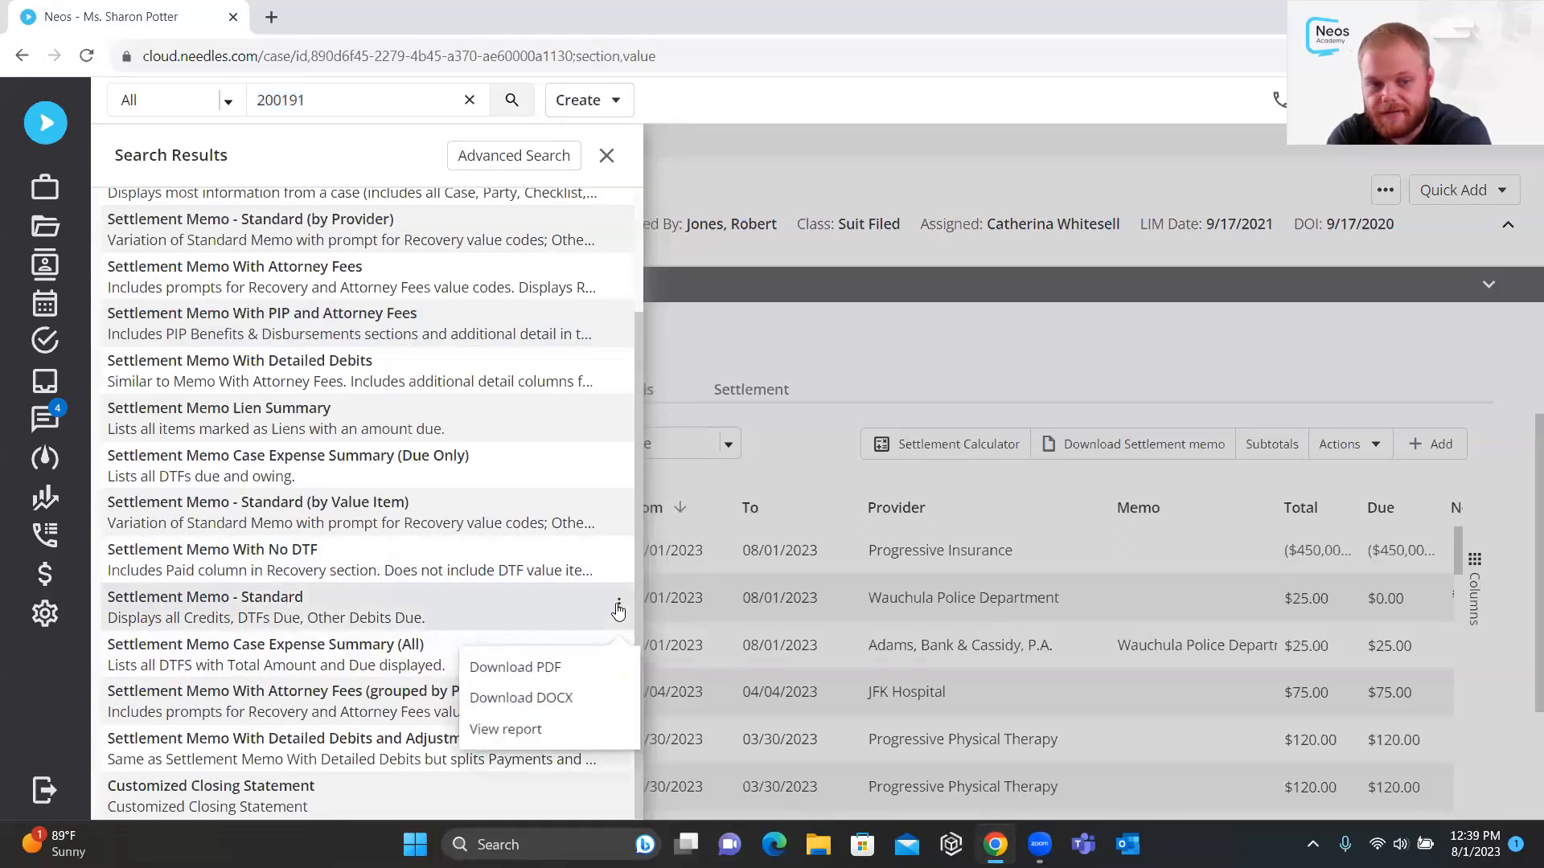
click(552, 666)
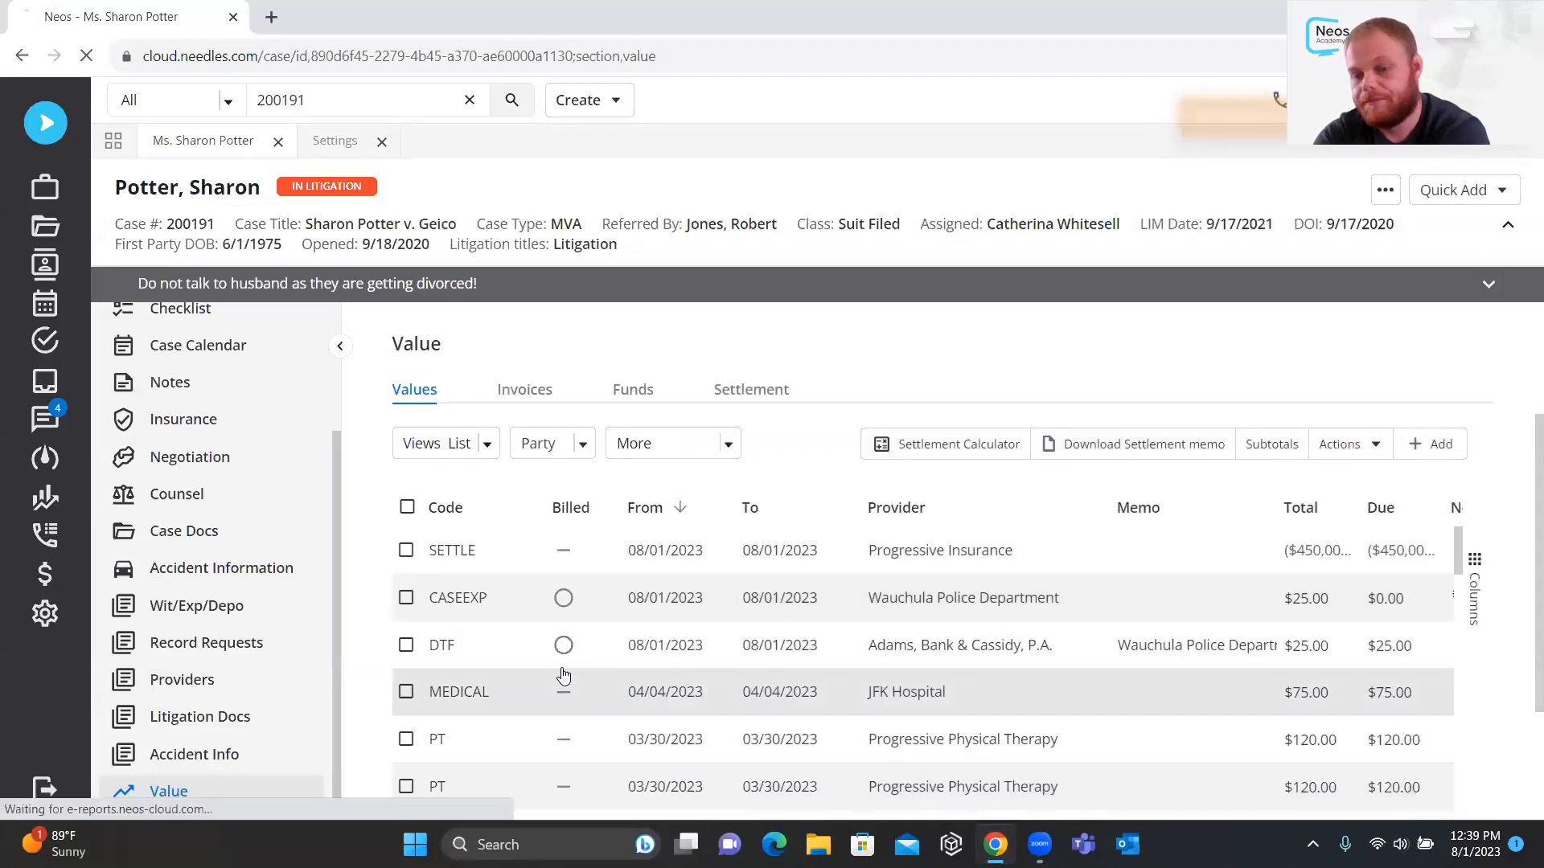
click(143, 808)
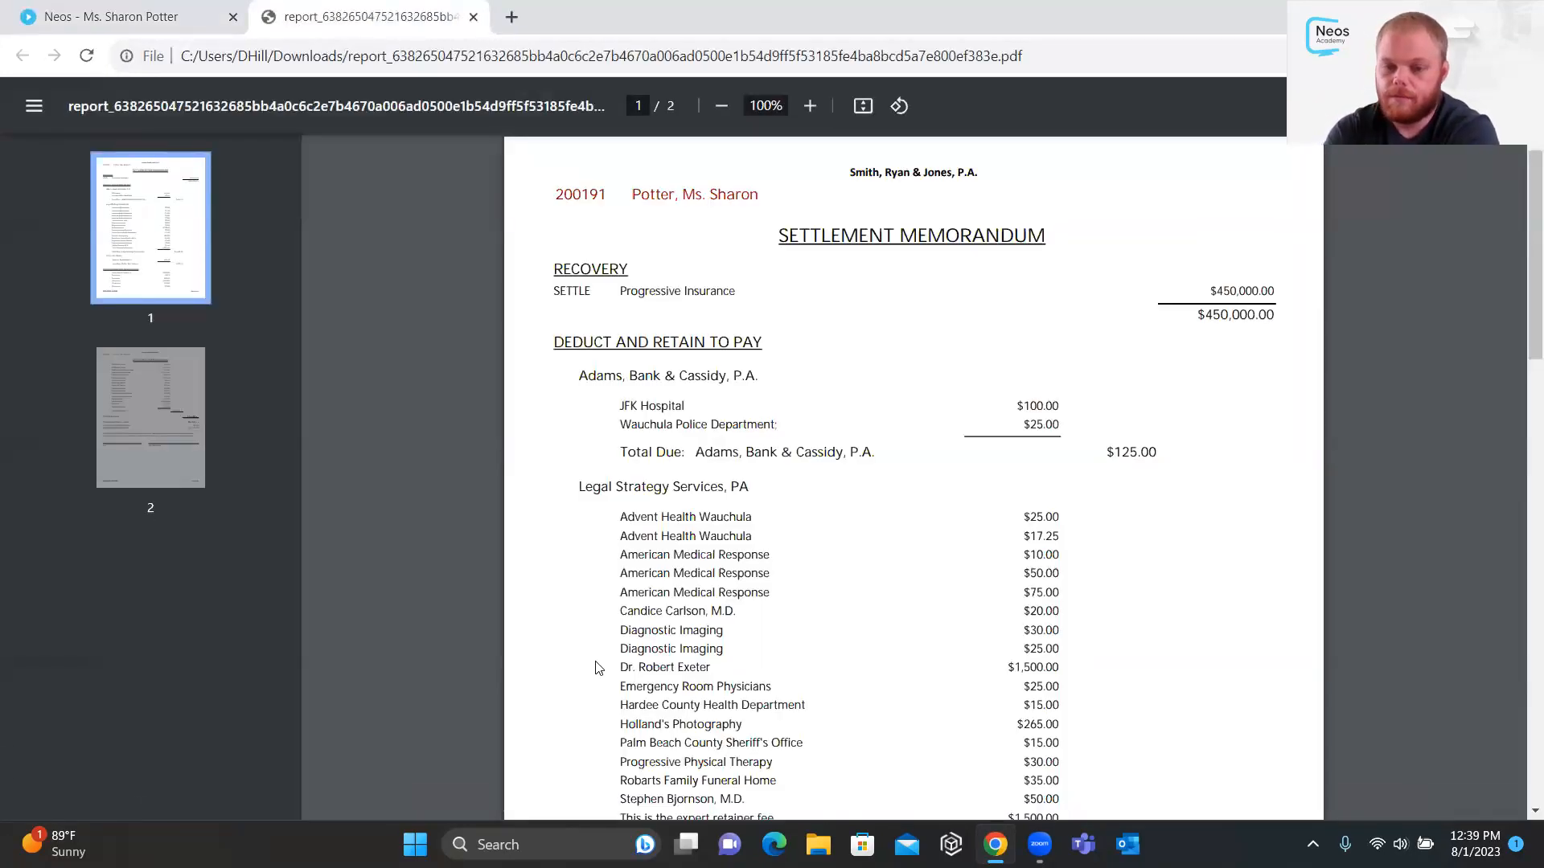
Review the settlement memorandum's deductions, client totals and closing approval statement on page 2, and close the report
scroll(596, 667, down, 7)
scroll(596, 667, down, 8)
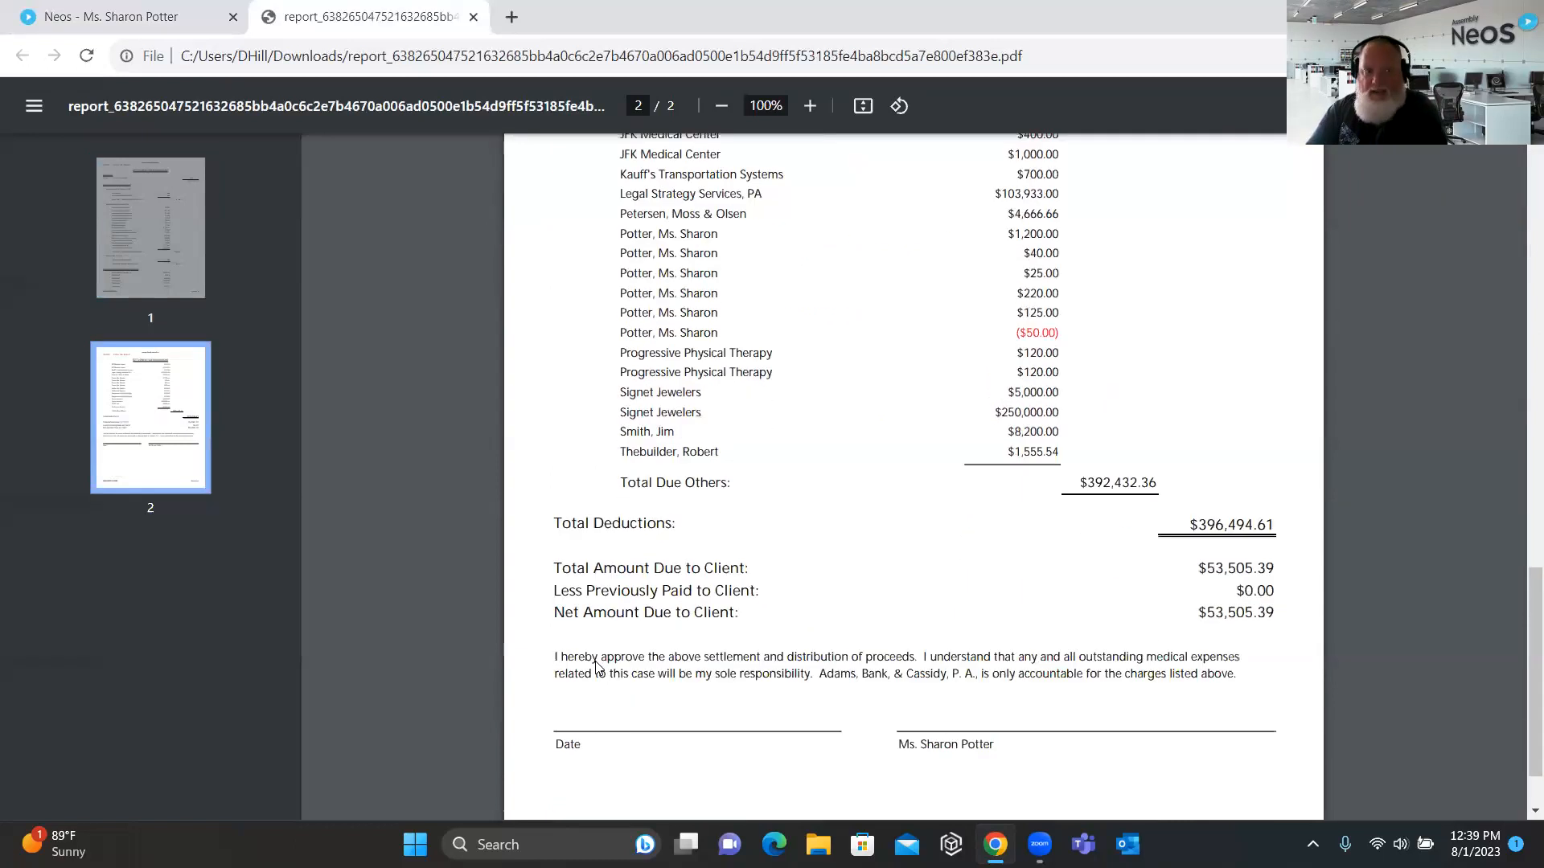
scroll(596, 668, up, 1)
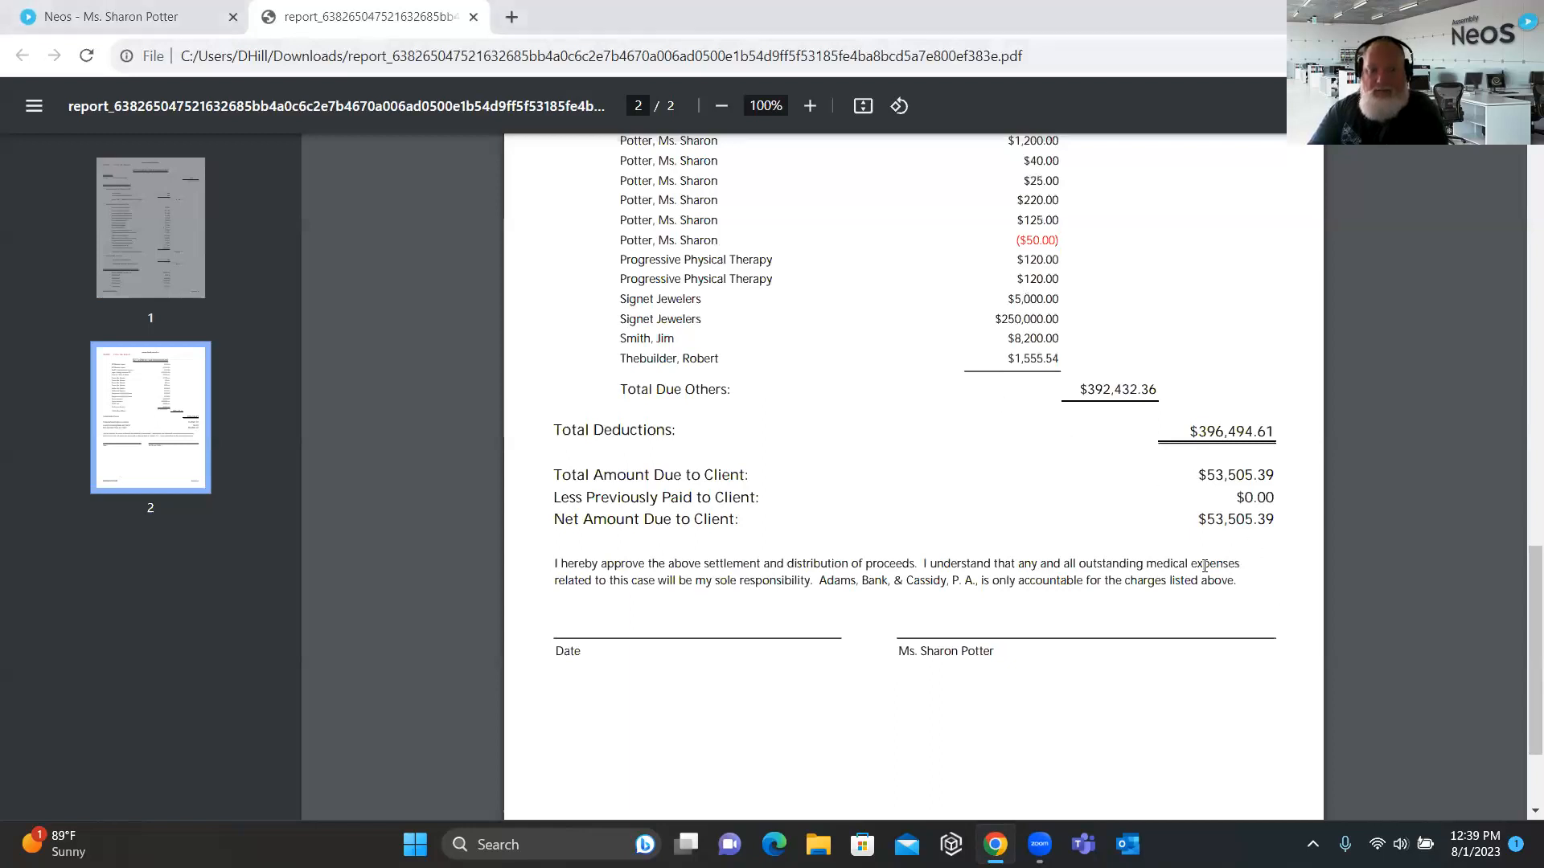
drag(1234, 581, 1207, 582)
drag(920, 534, 546, 562)
click(792, 556)
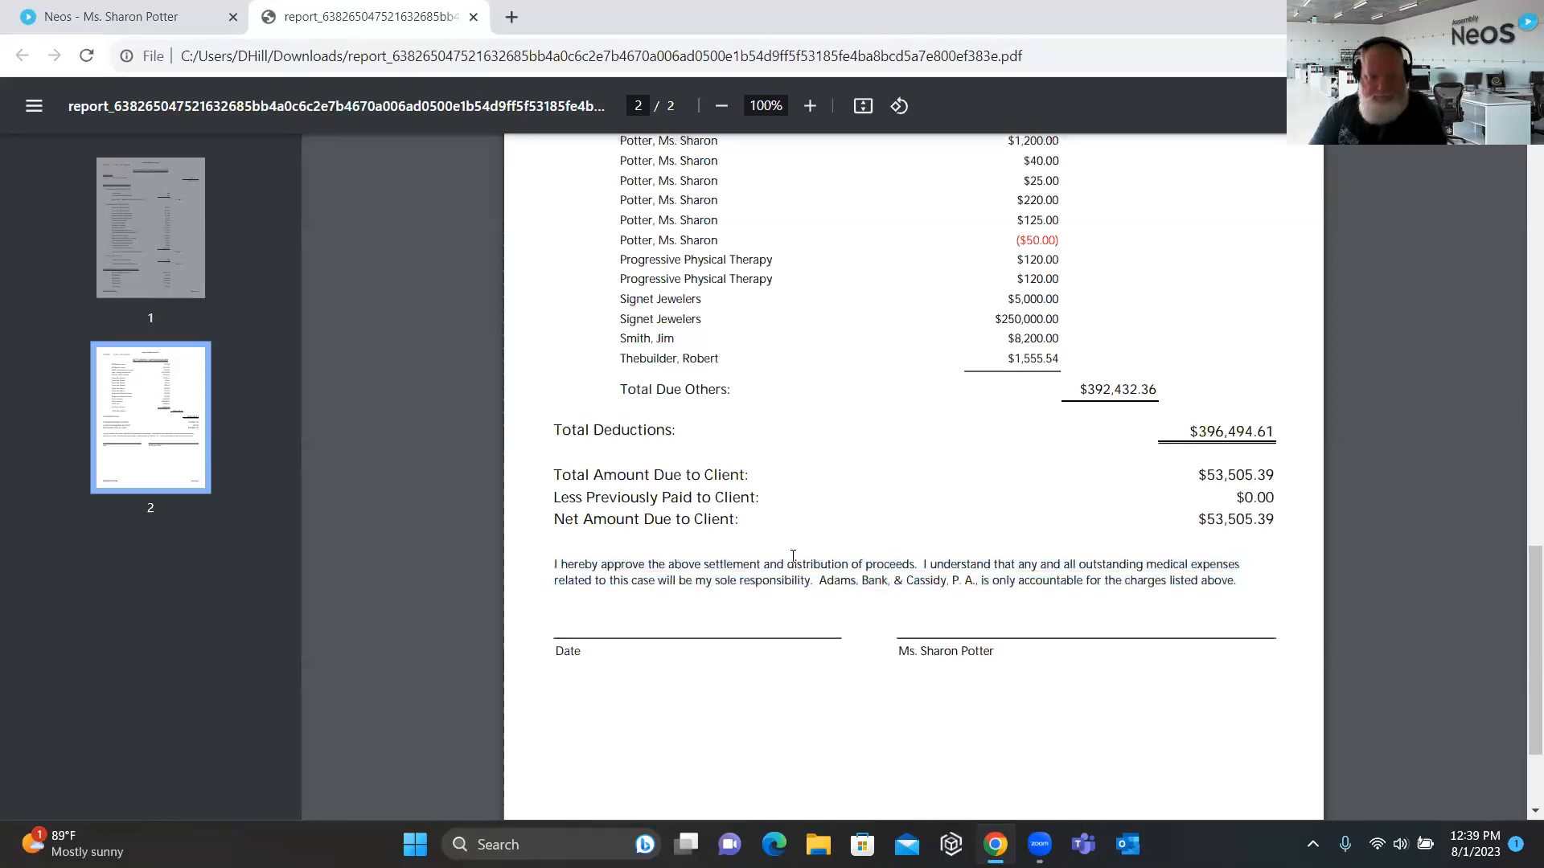
click(474, 18)
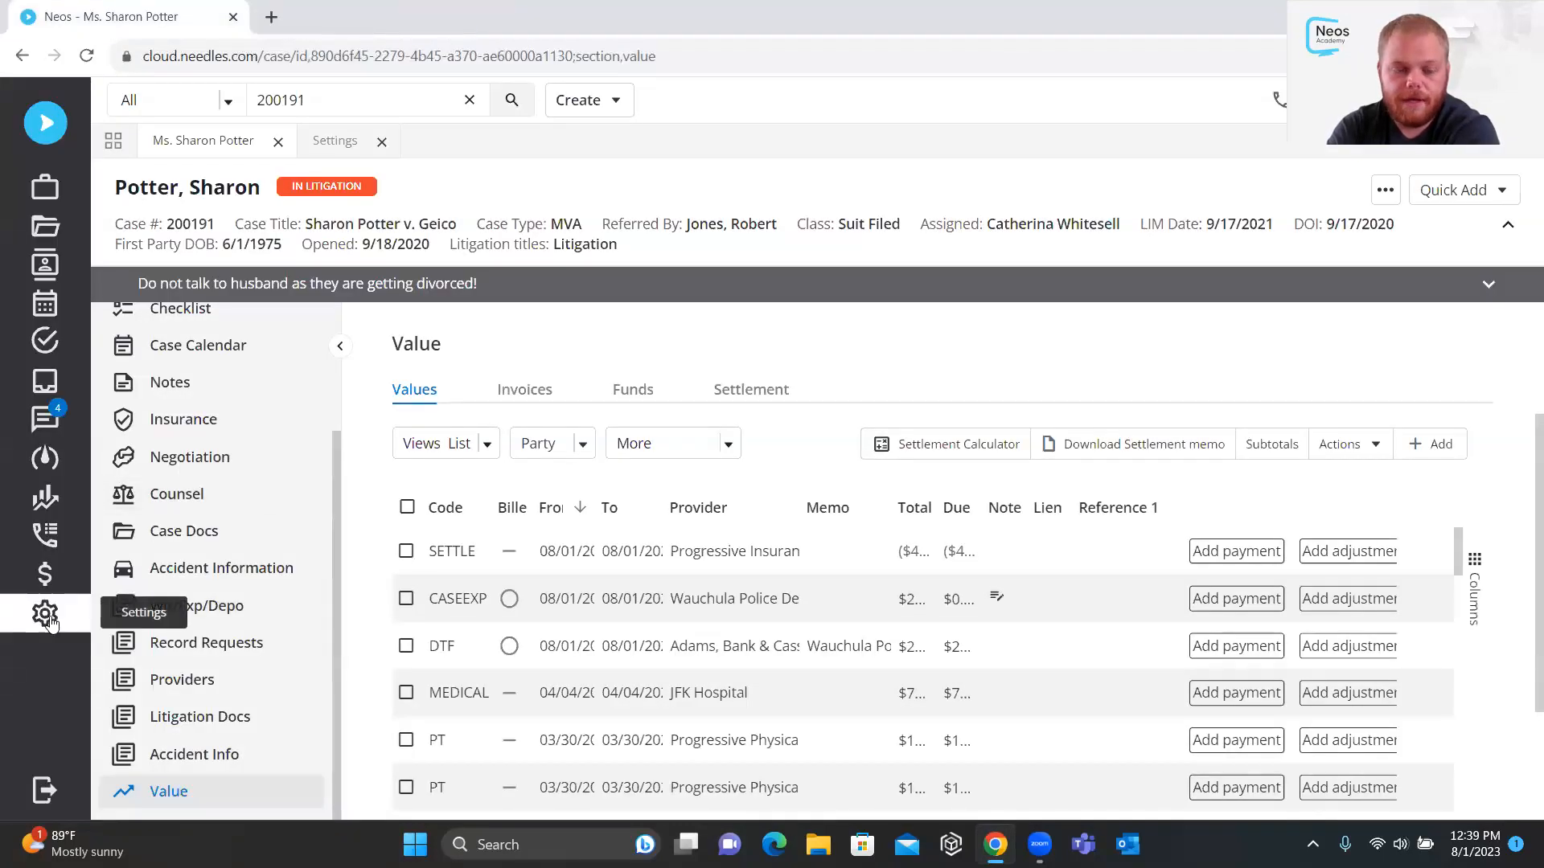
Find the text that appears at the bottom of the Settlement Memo in the Firm Preferences settings
click(44, 618)
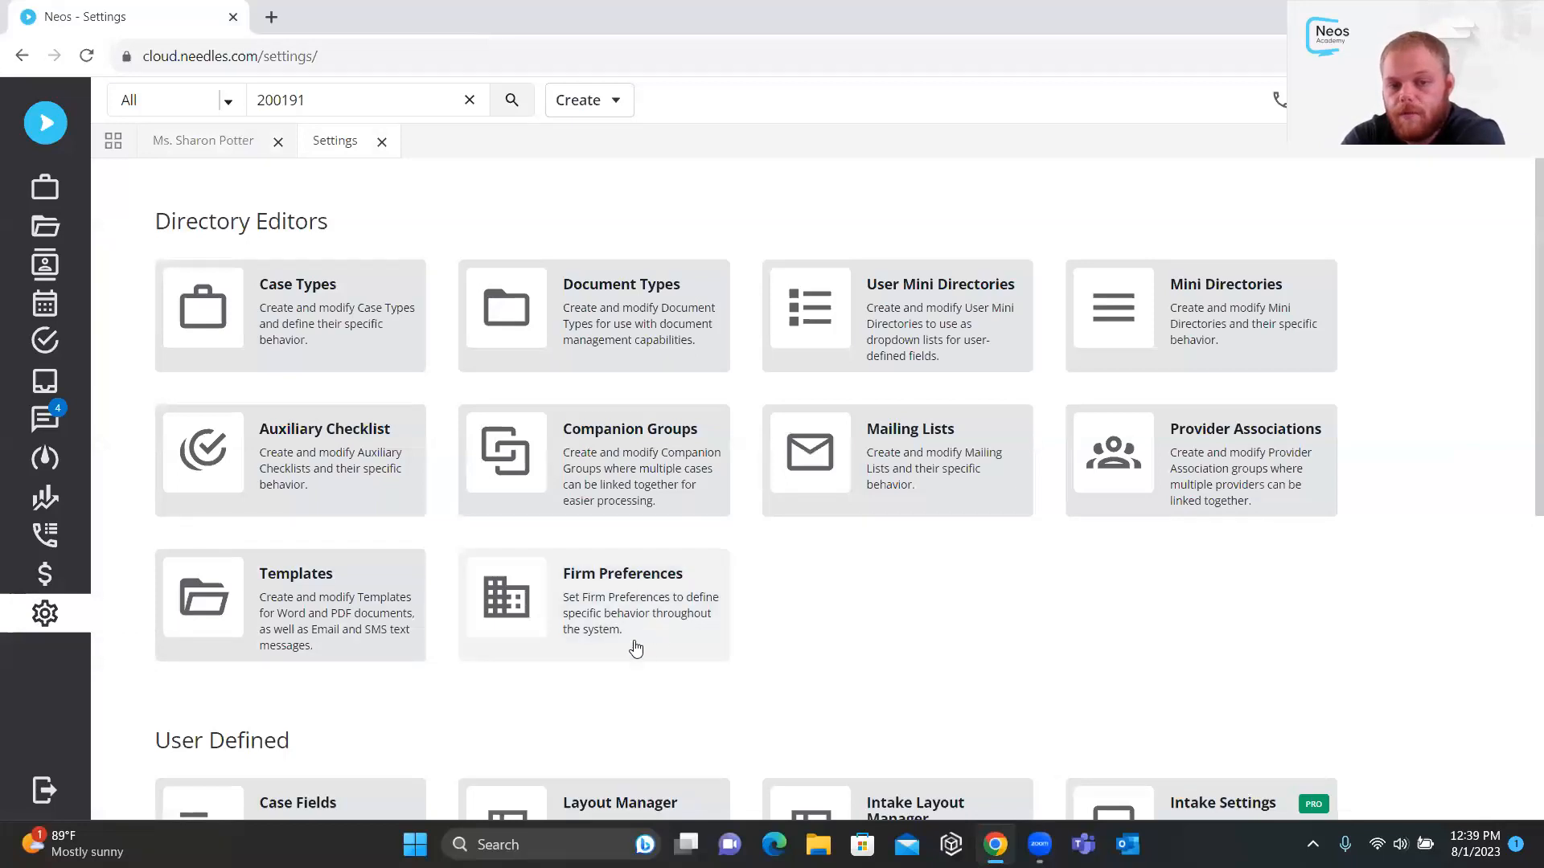
click(593, 624)
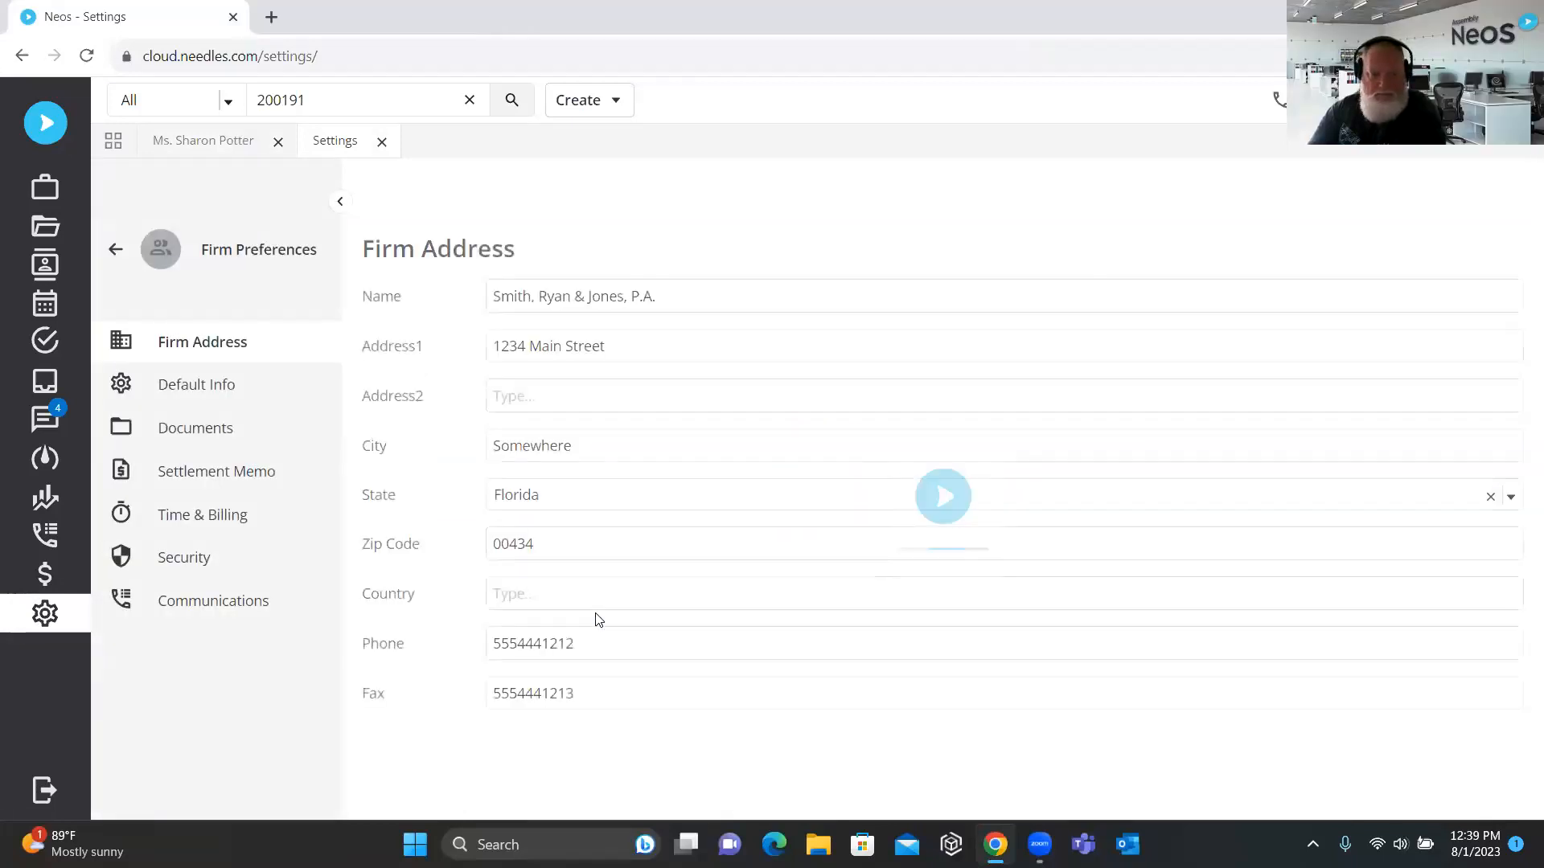
drag(203, 250, 319, 266)
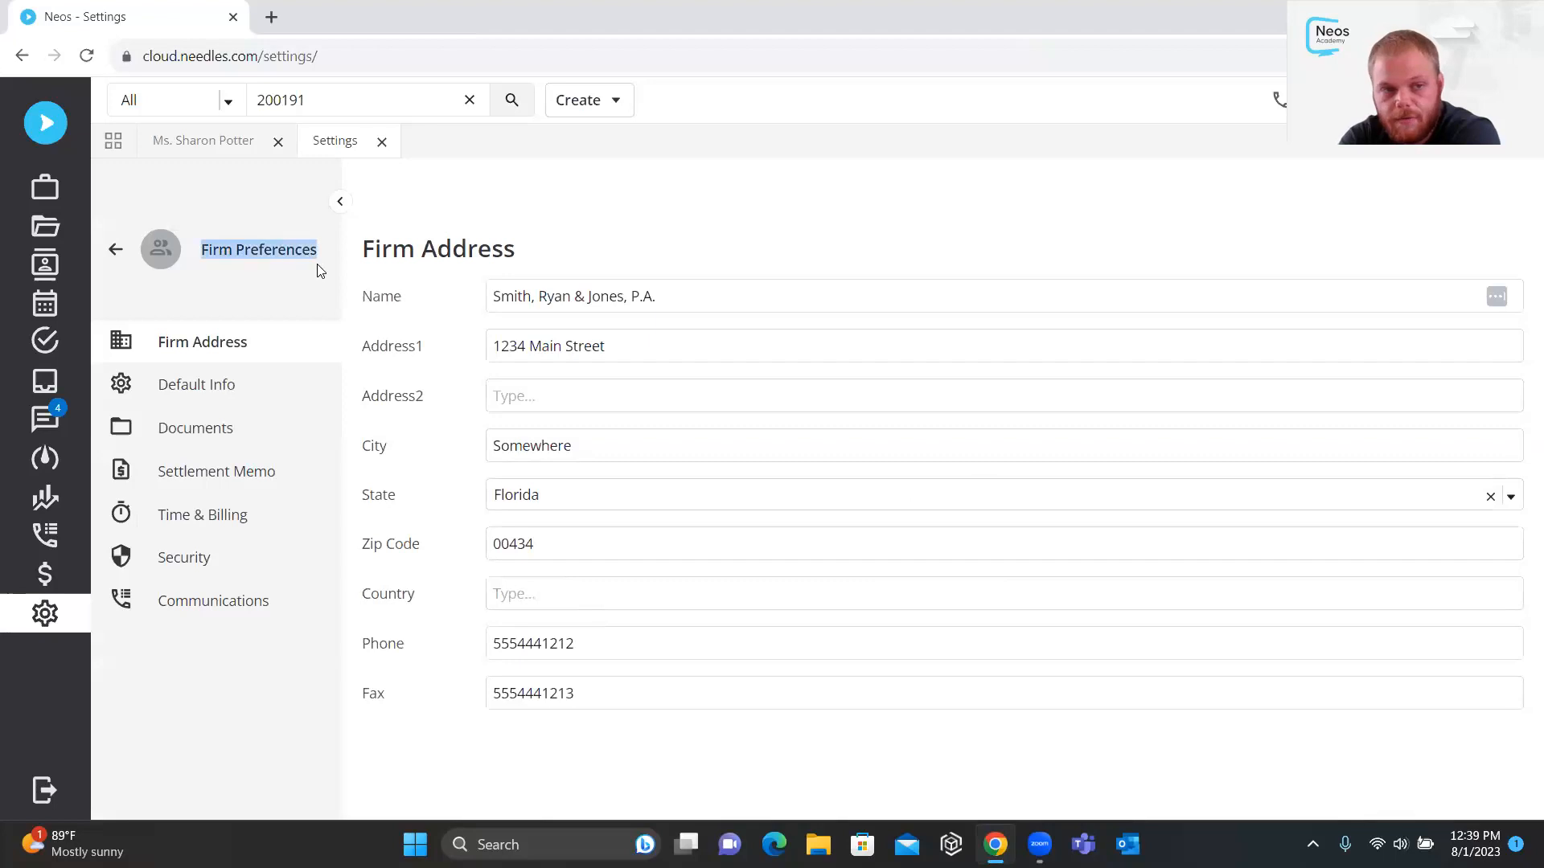
click(220, 471)
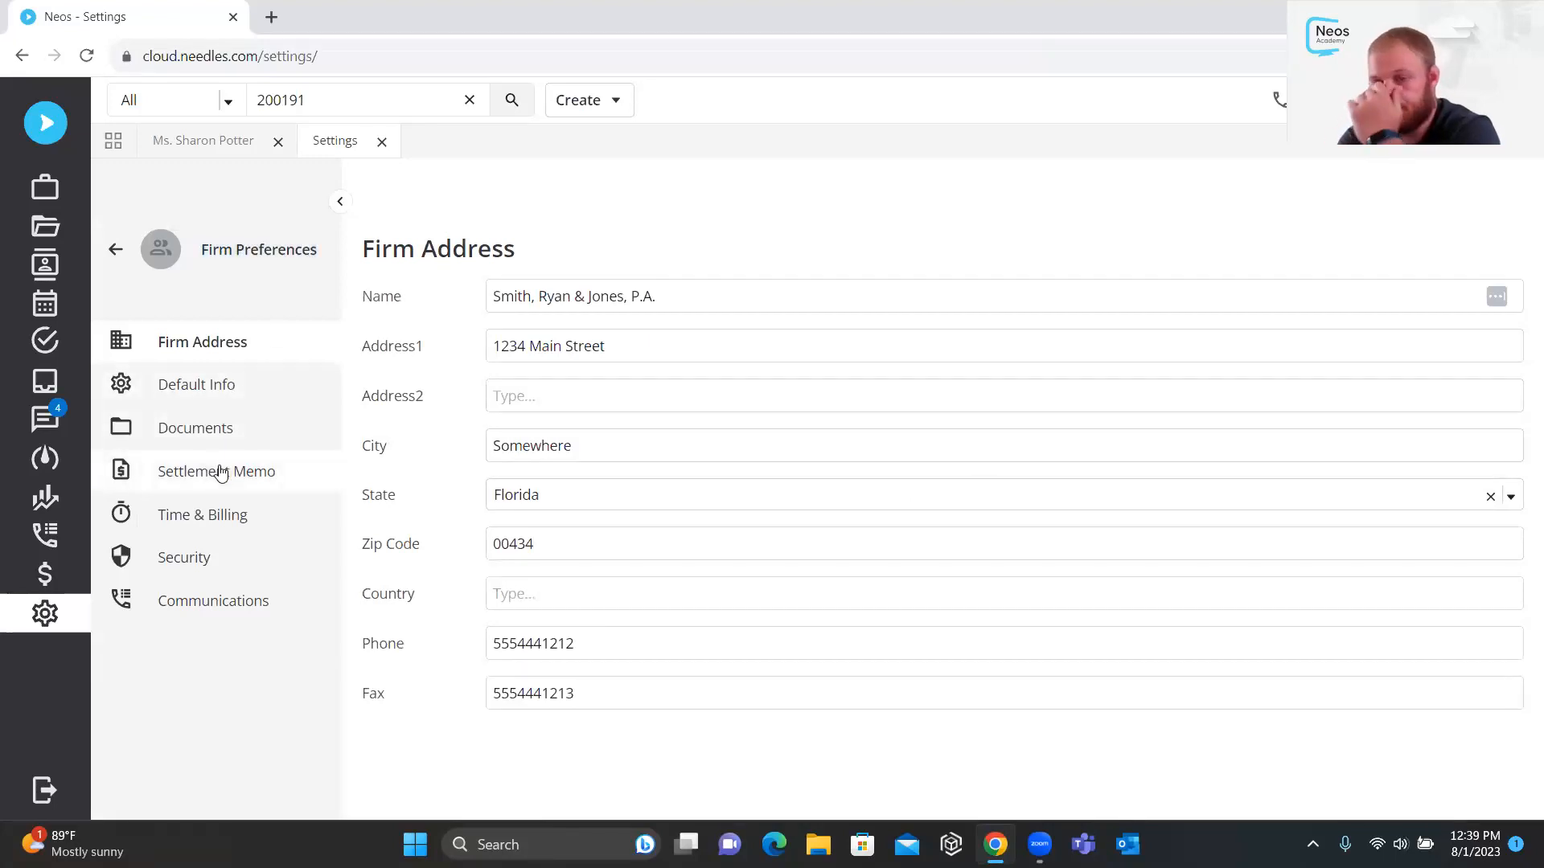
drag(985, 372, 444, 327)
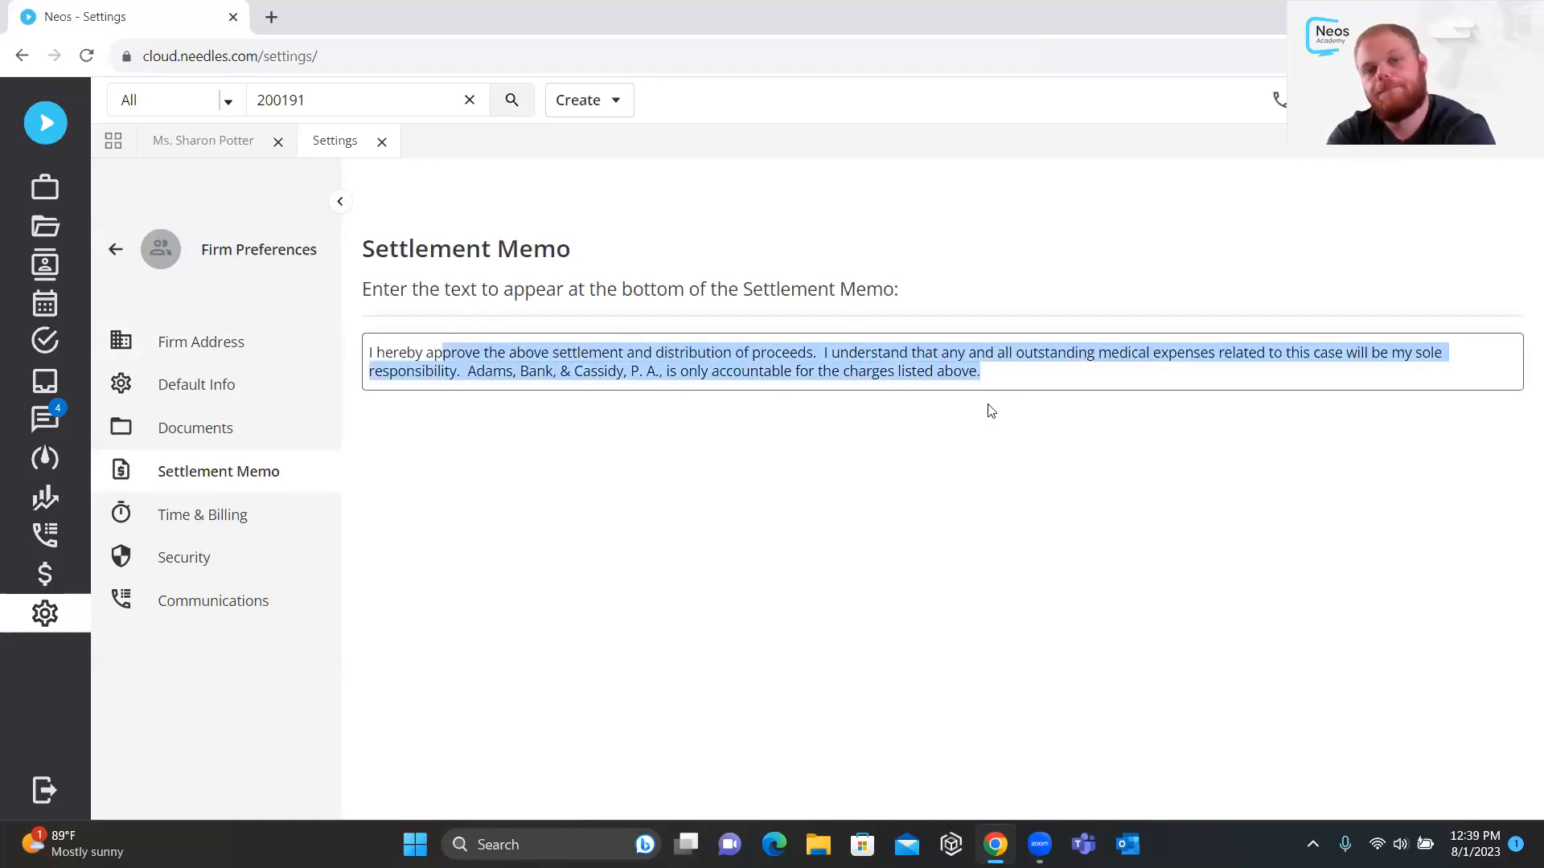
click(1018, 376)
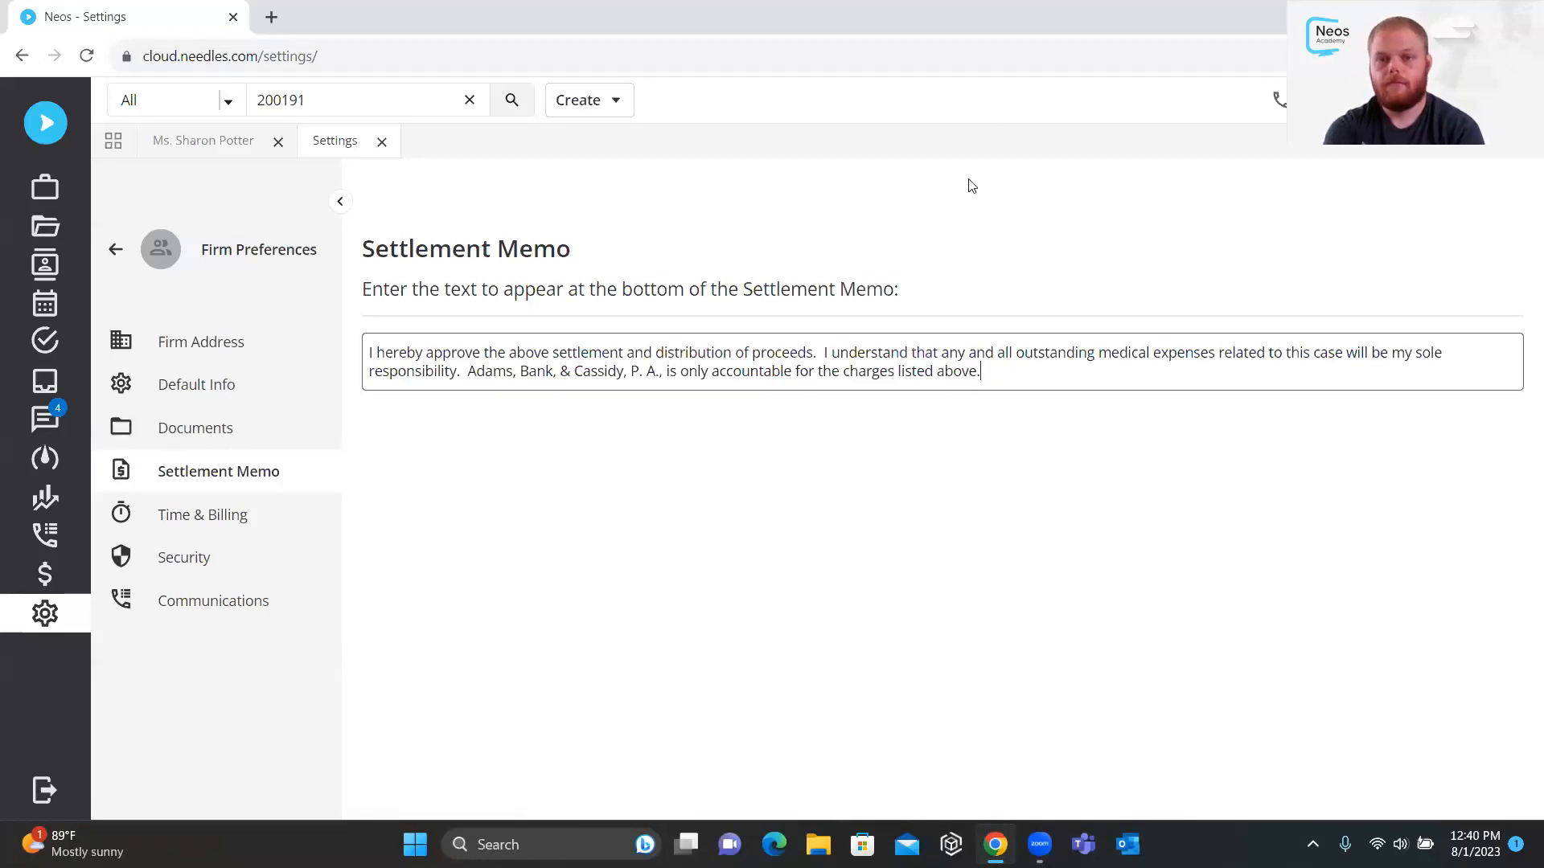
click(1197, 118)
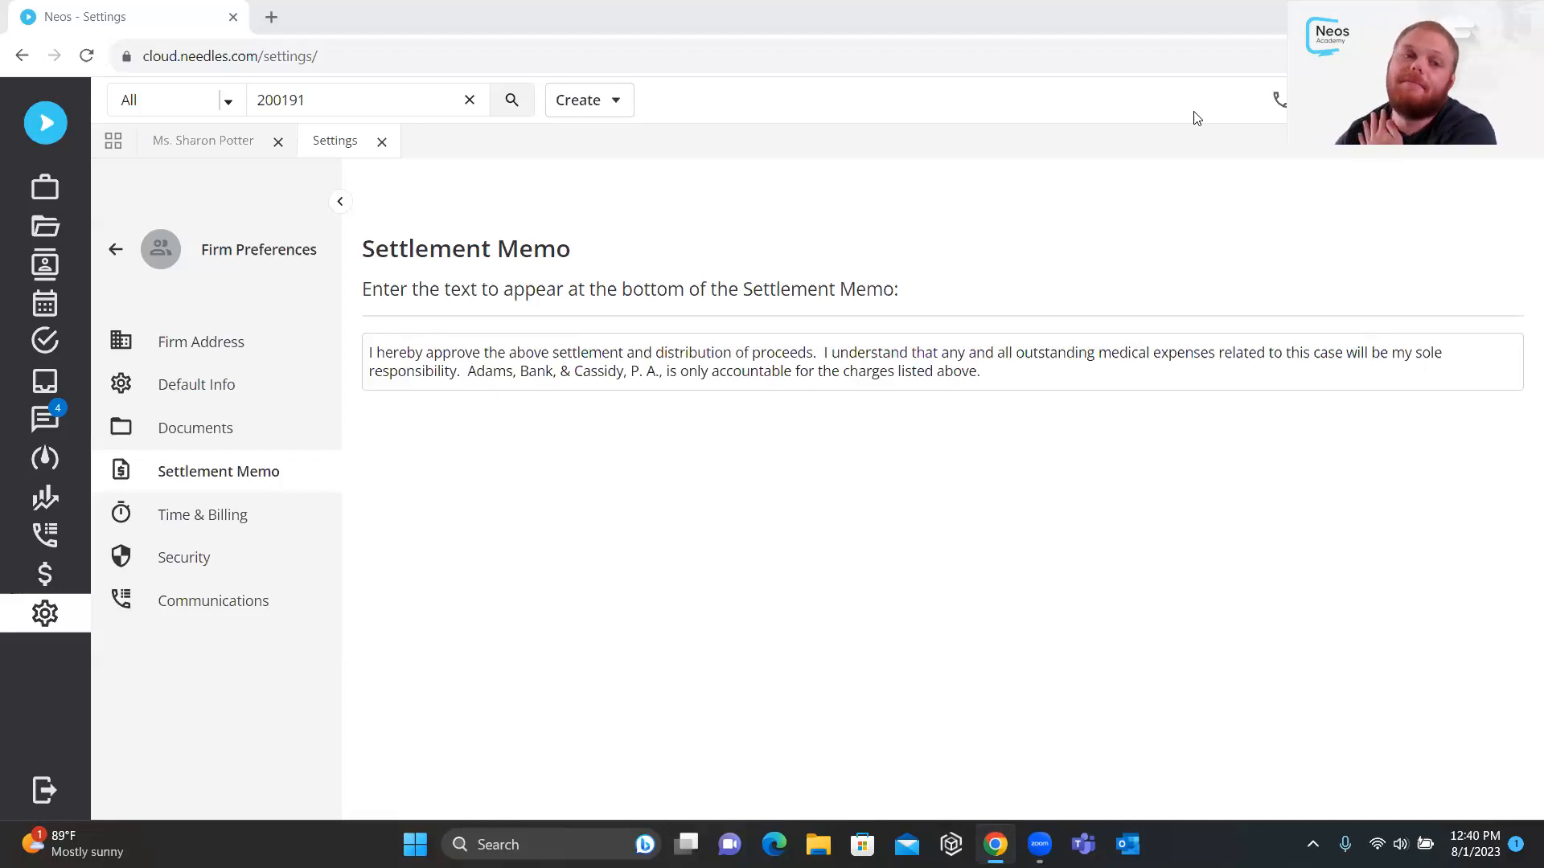
Back in the case, add and save a CASEEXP value entry of $30.00 with JFK Hospital as provider
click(246, 156)
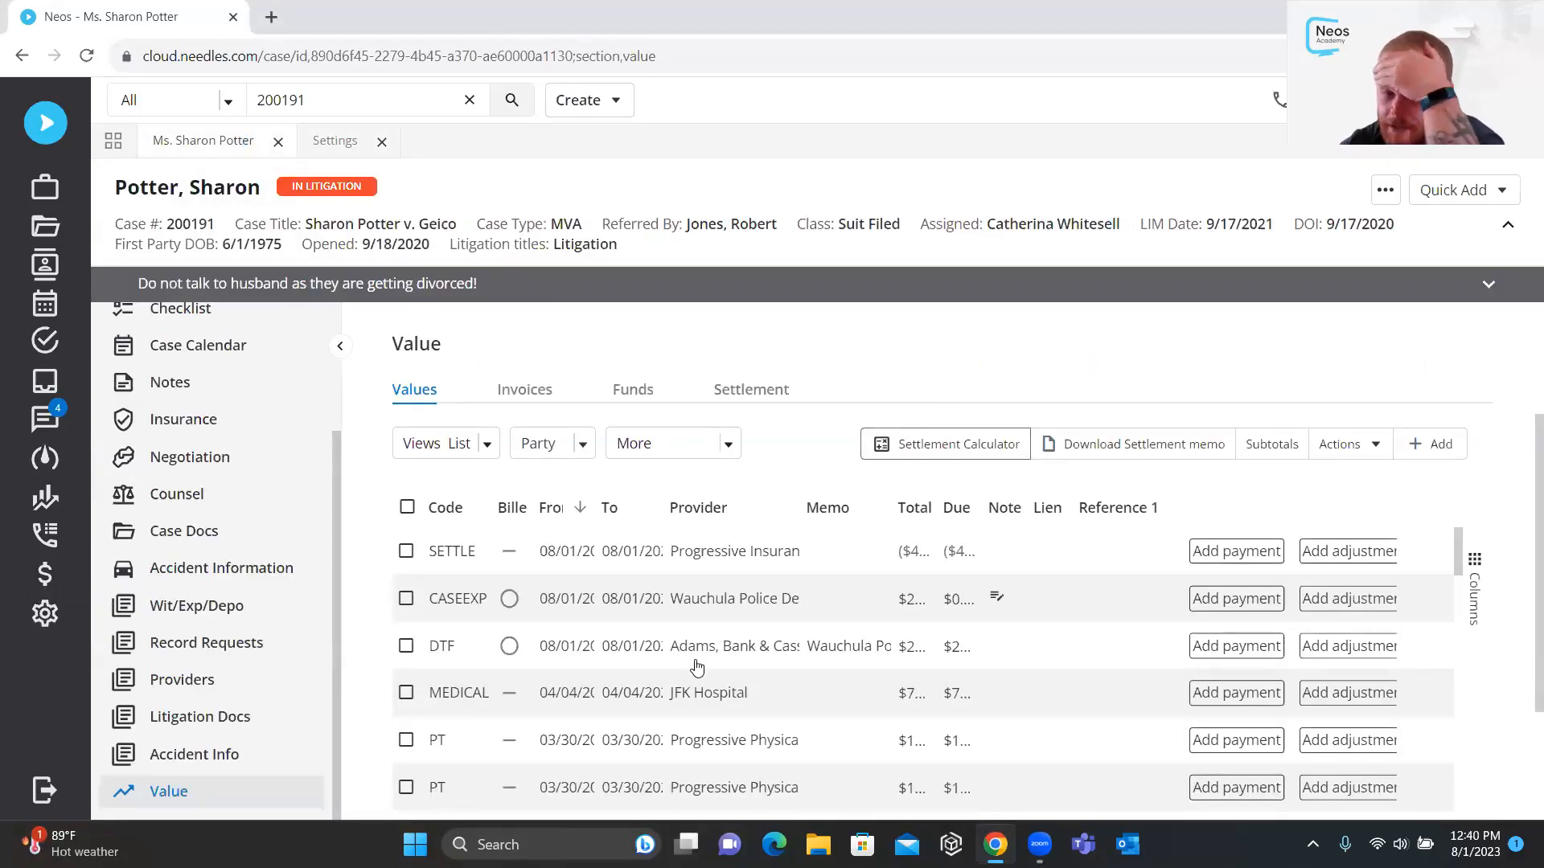
click(1424, 444)
click(527, 437)
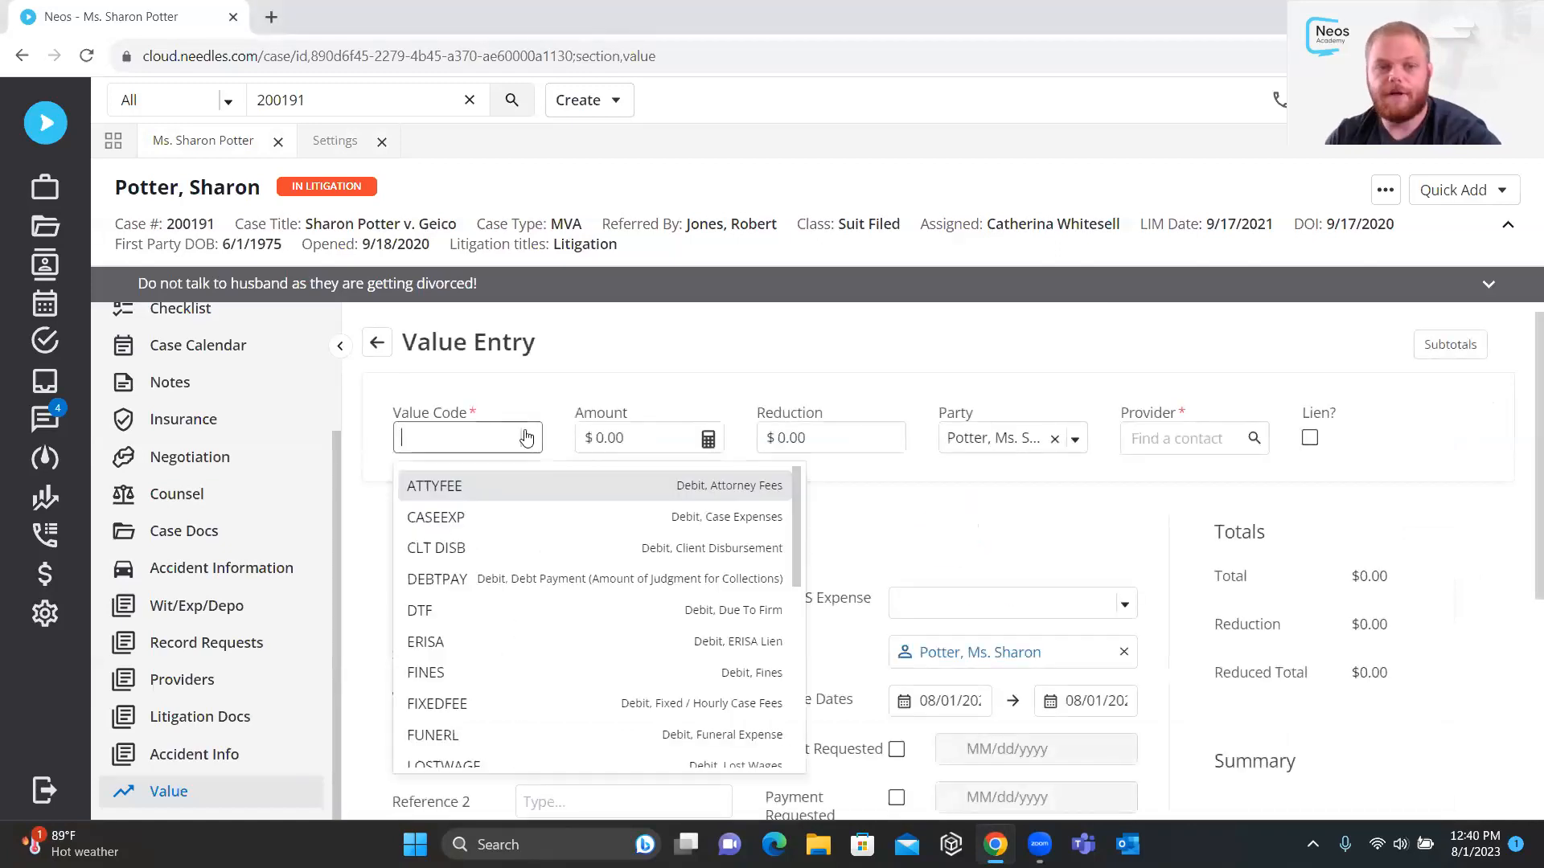
click(483, 517)
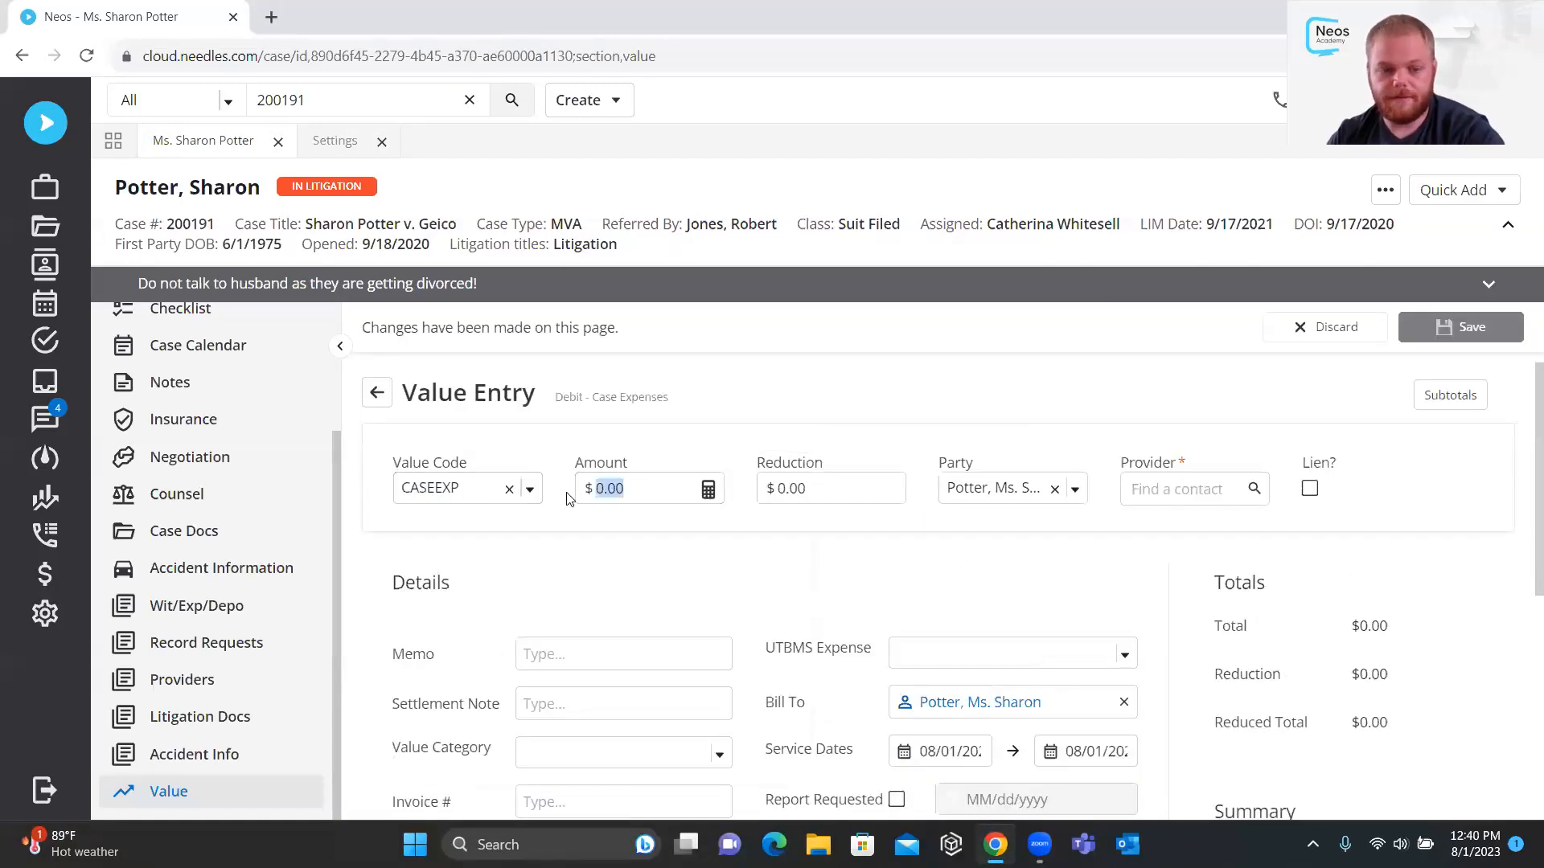
text(30)
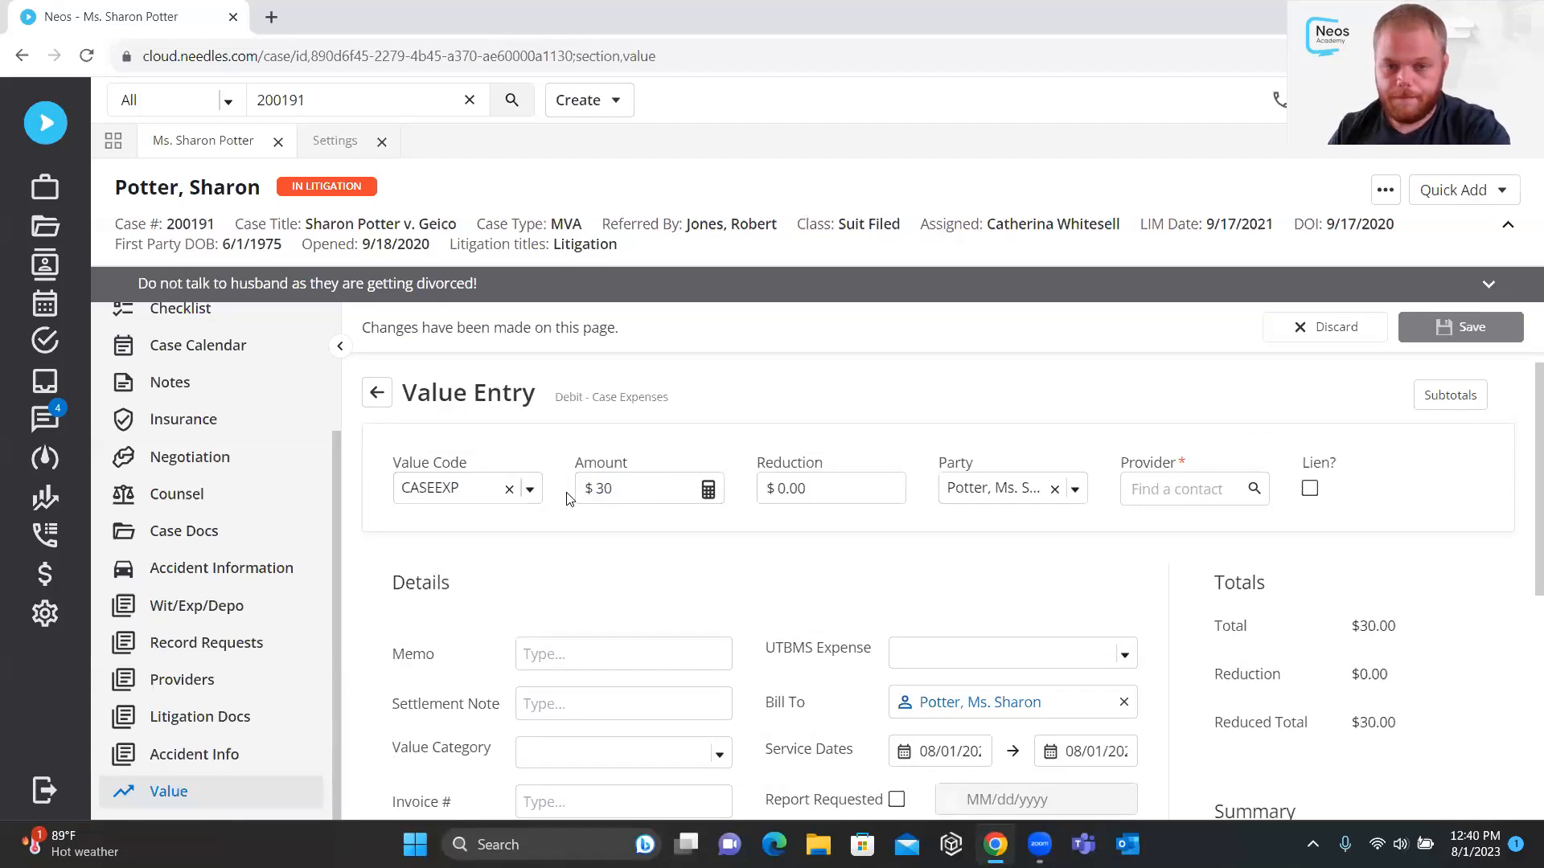
click(1188, 488)
text(hospital)
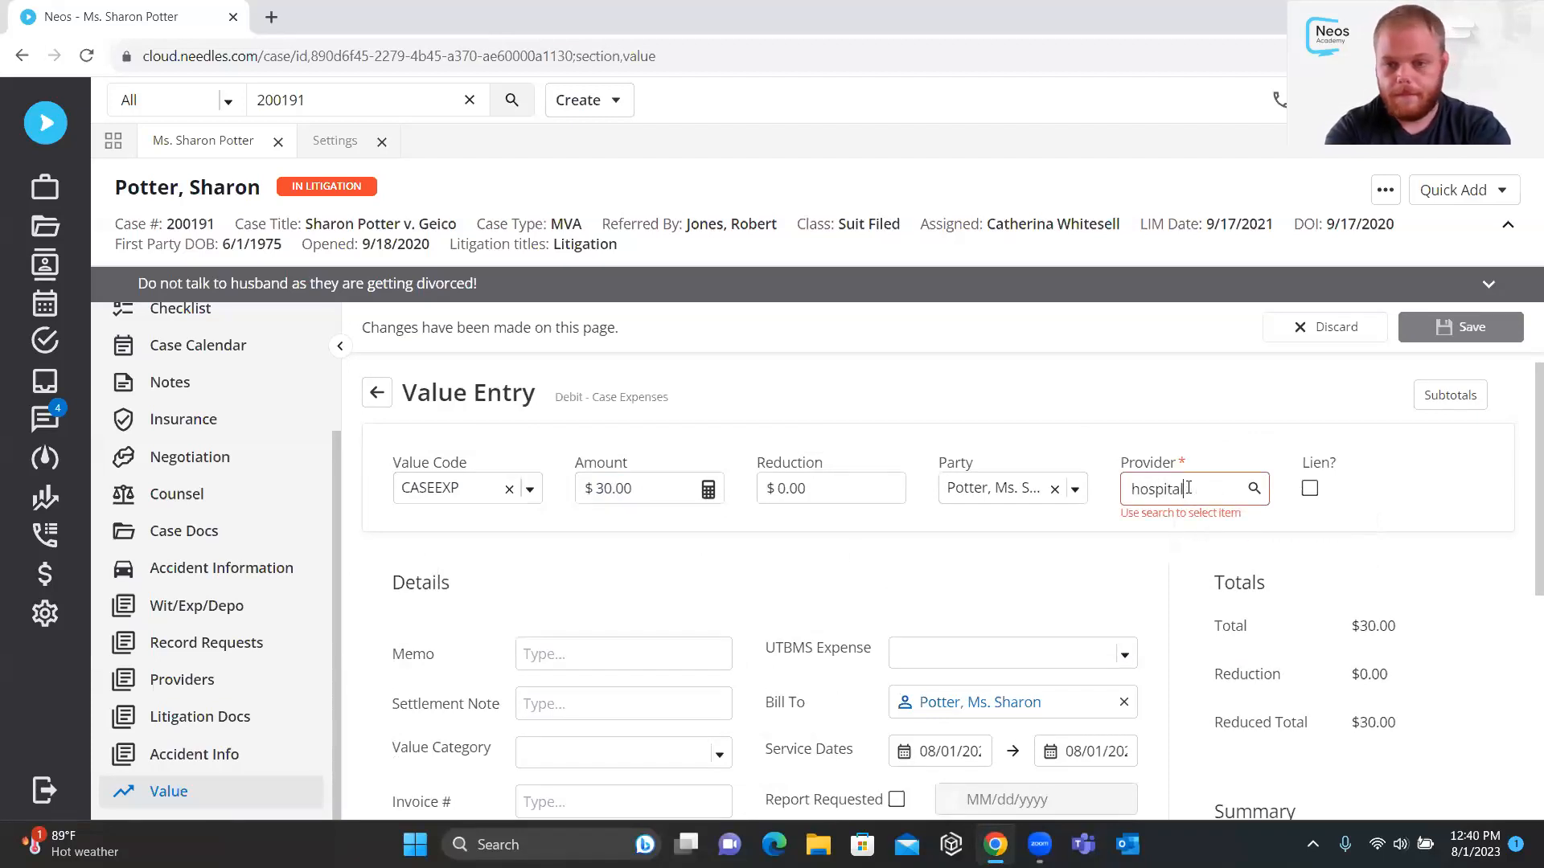
key(Return)
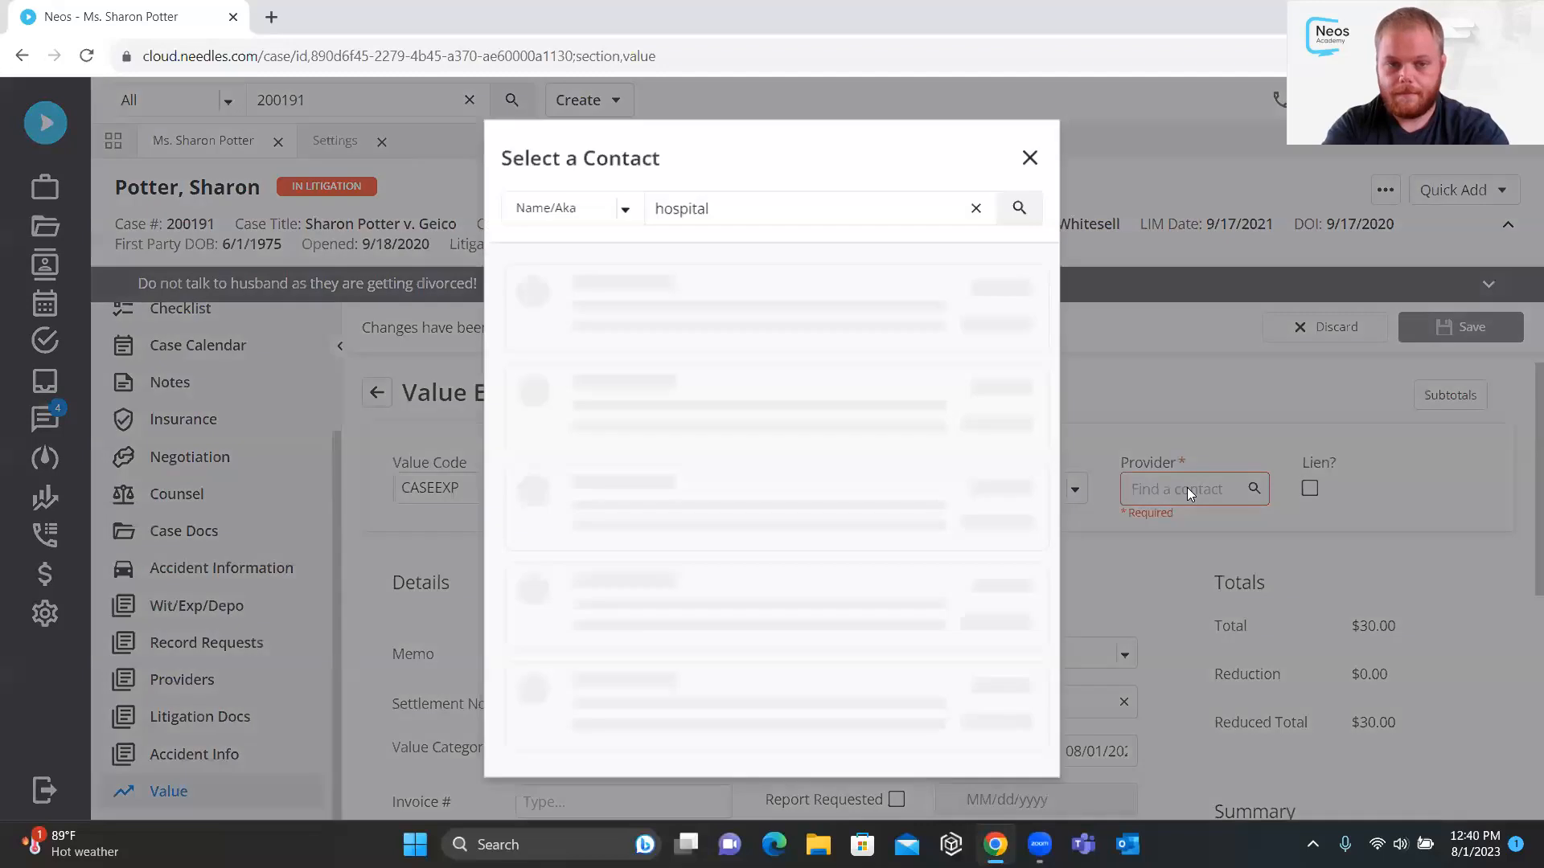
click(980, 383)
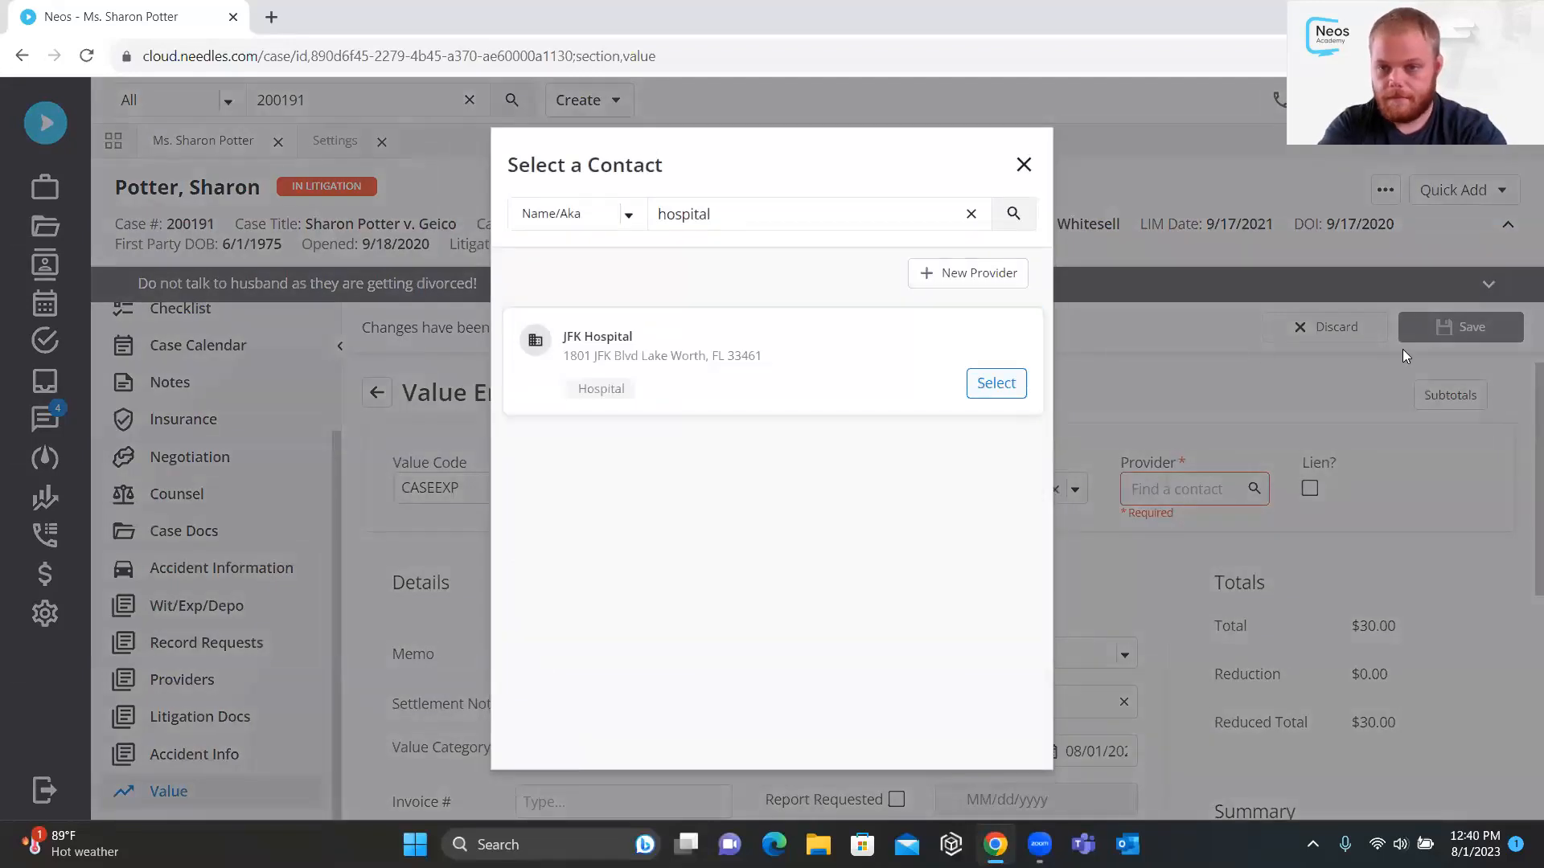
click(1440, 327)
Save a $30 payment by Us to the provider on the expense entry, with Create a Check Request on and Create Due to Firm off
scroll(664, 525, down, 5)
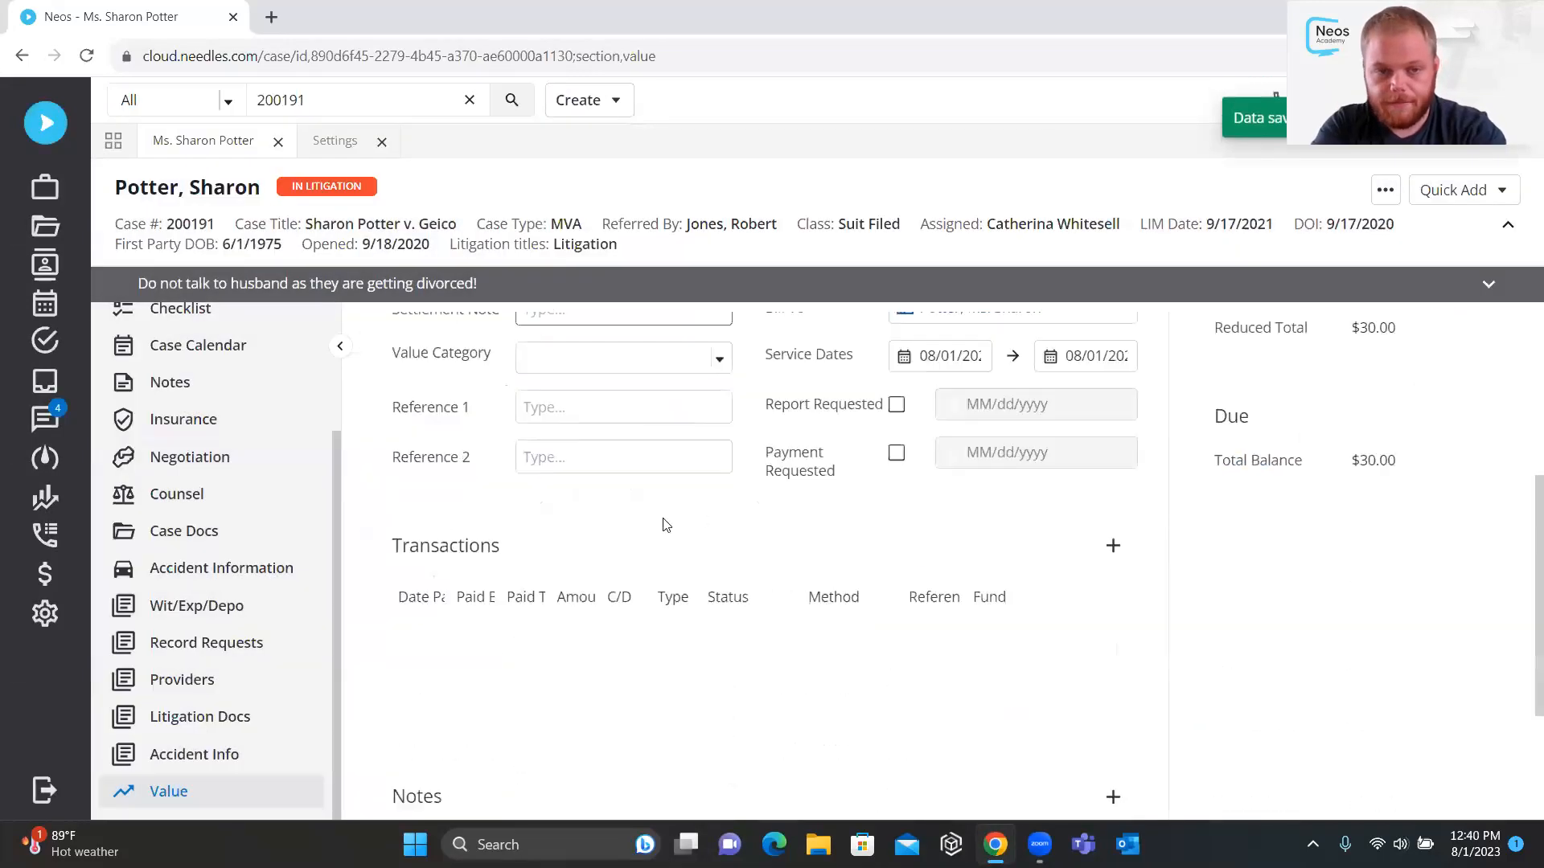
click(1111, 493)
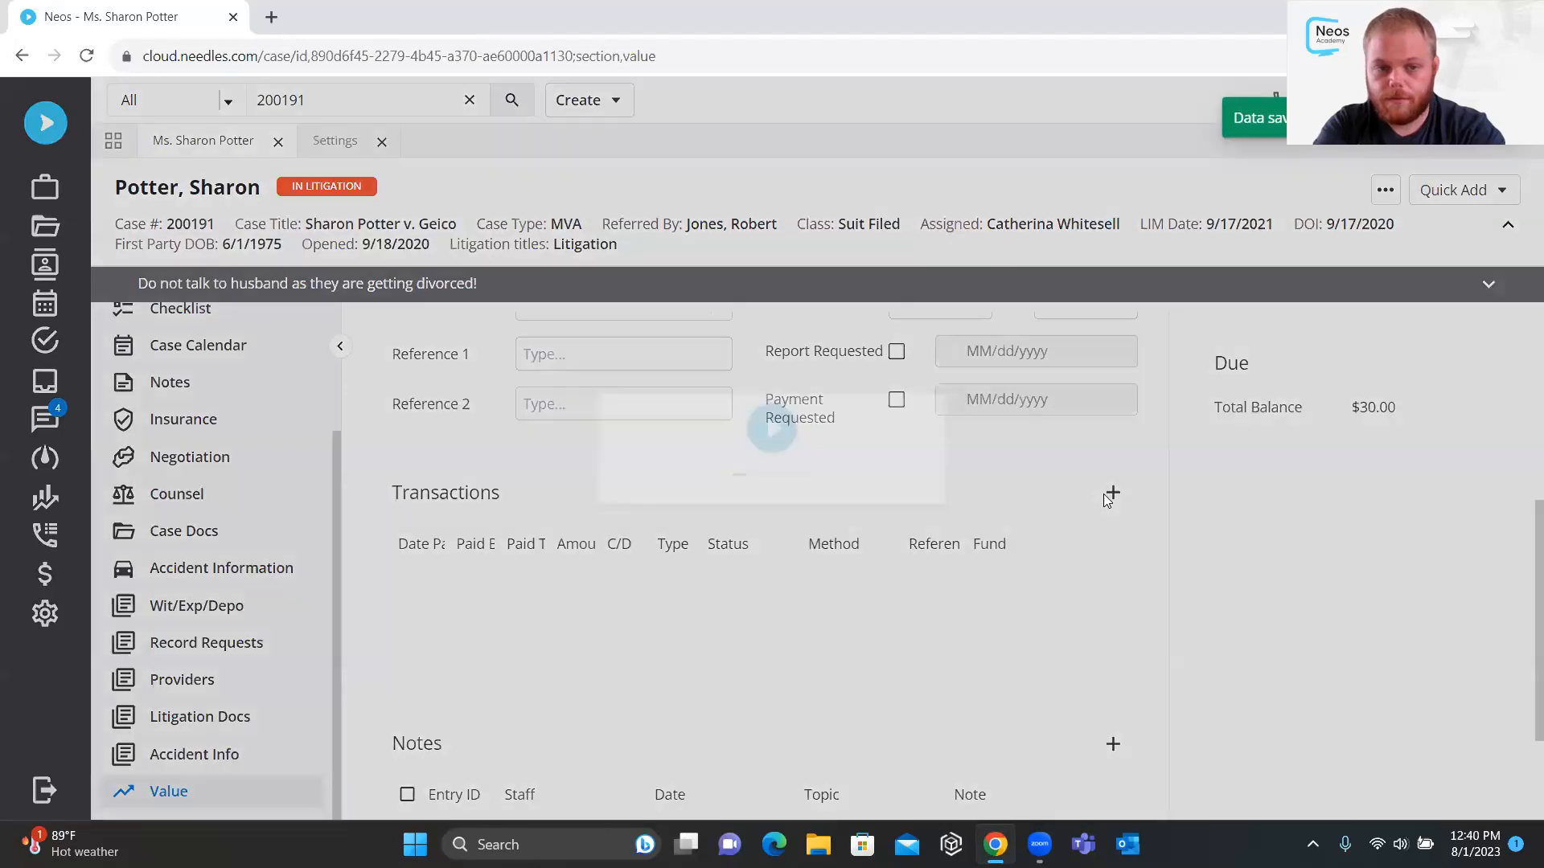
click(563, 321)
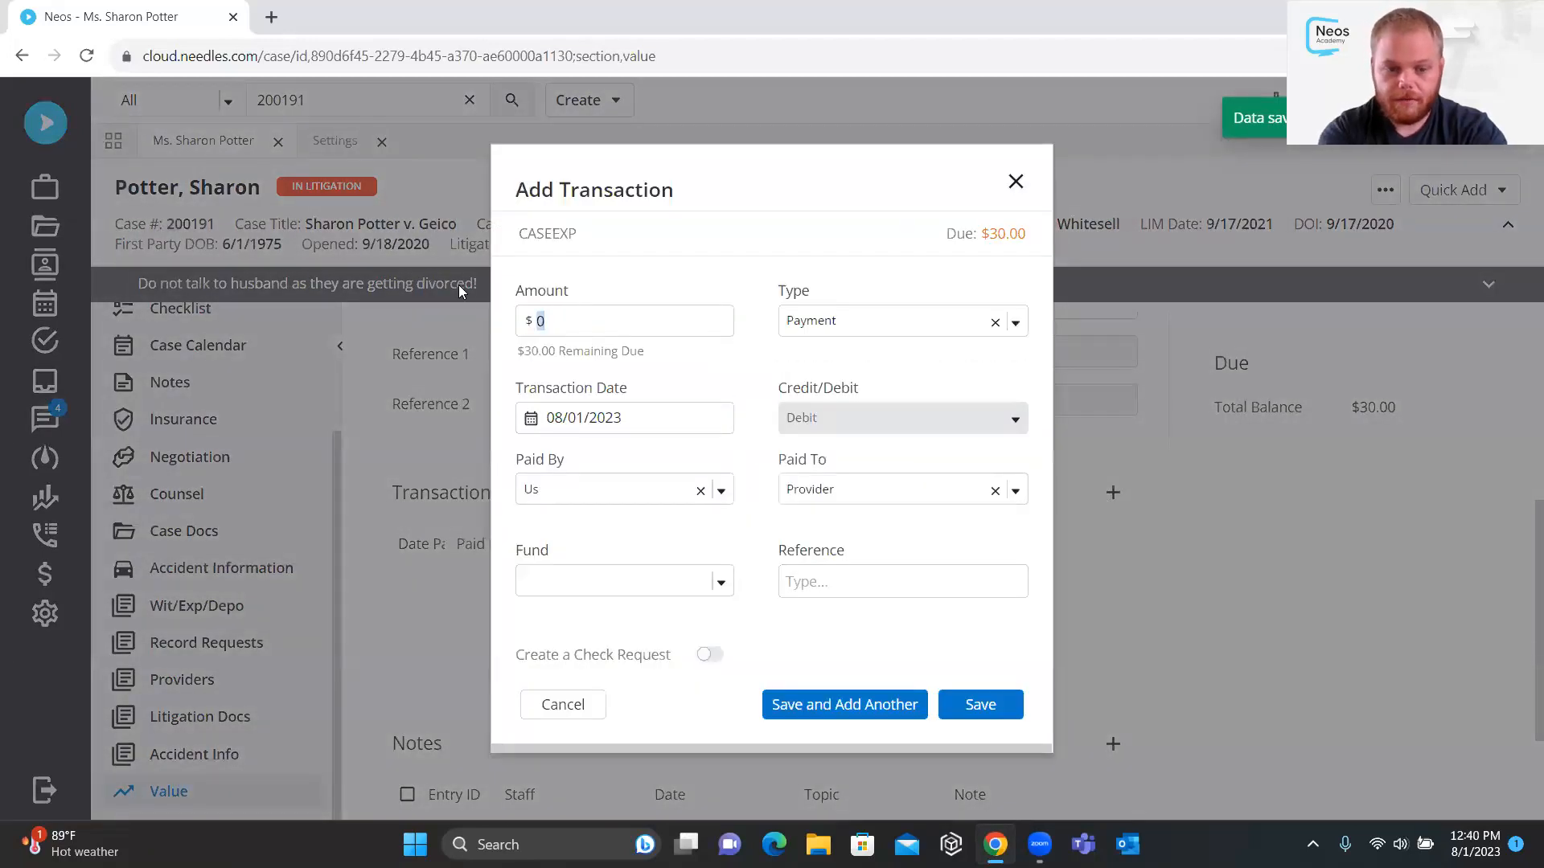
text(30)
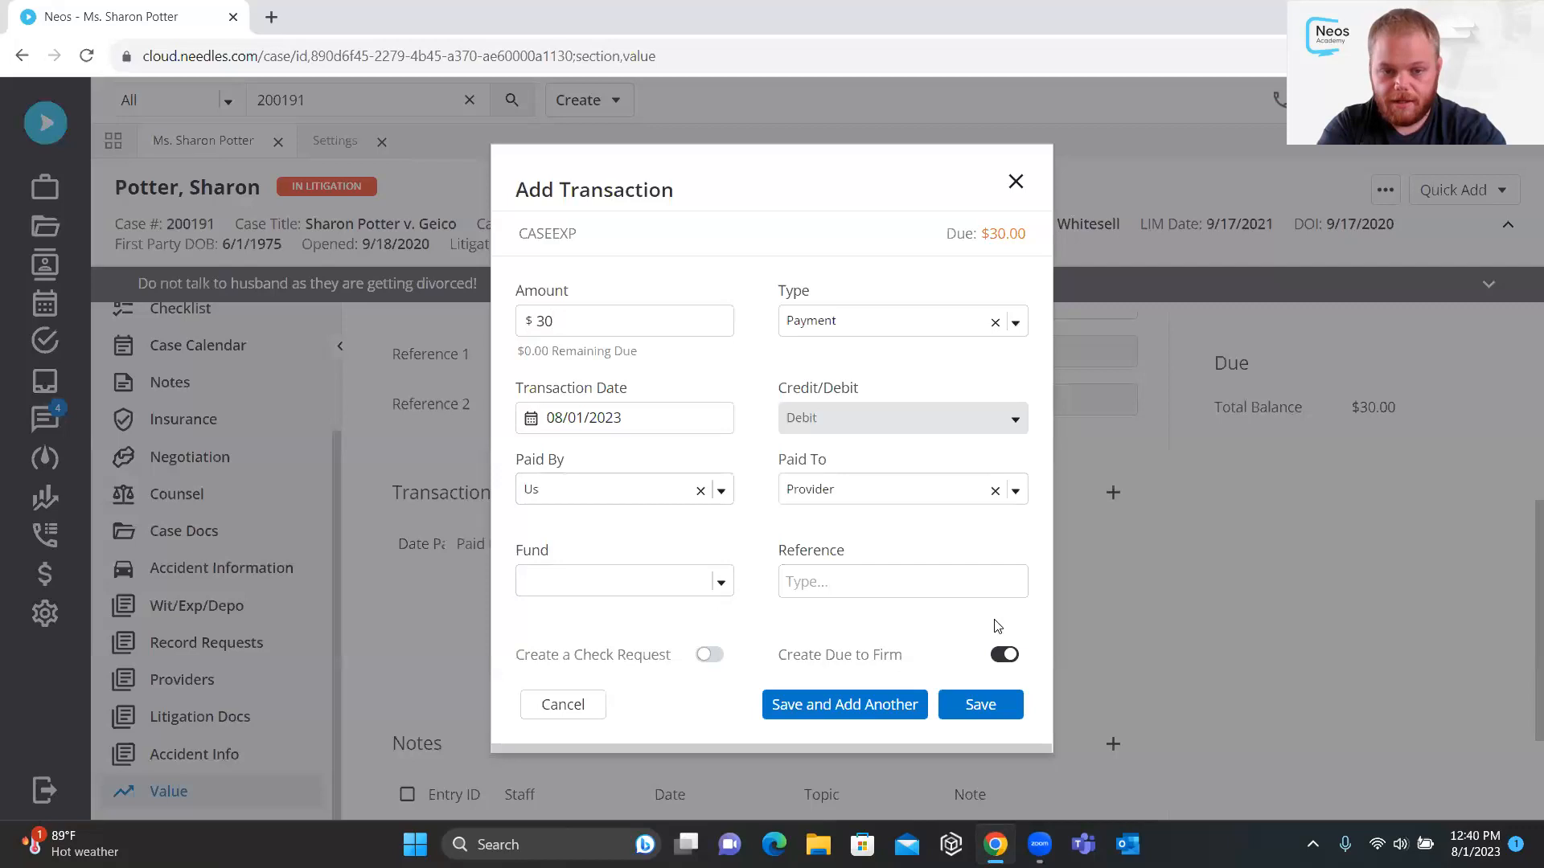
click(1004, 654)
click(708, 655)
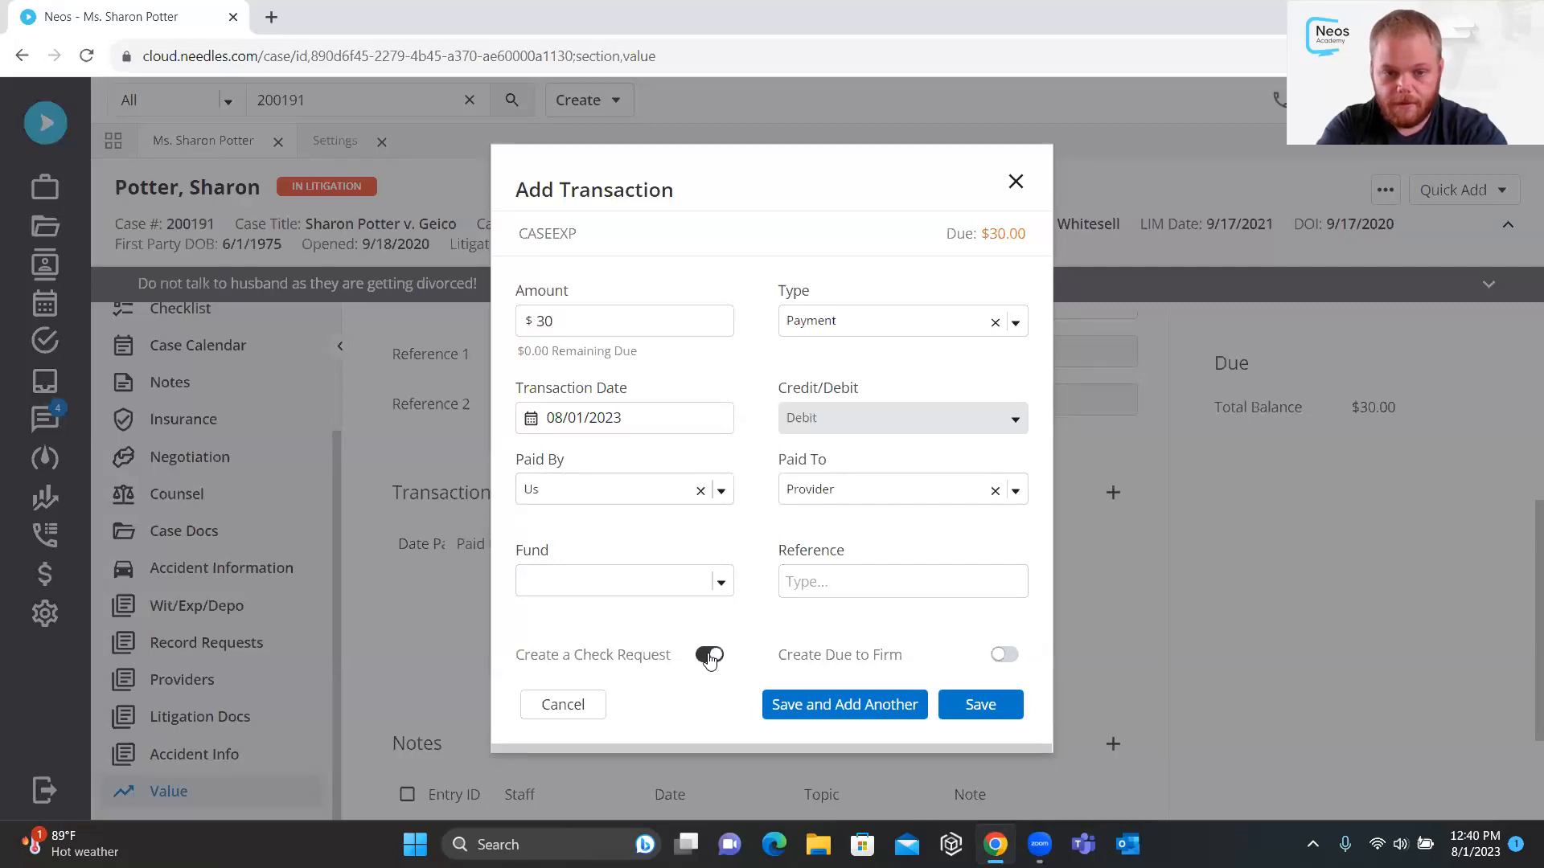
click(971, 708)
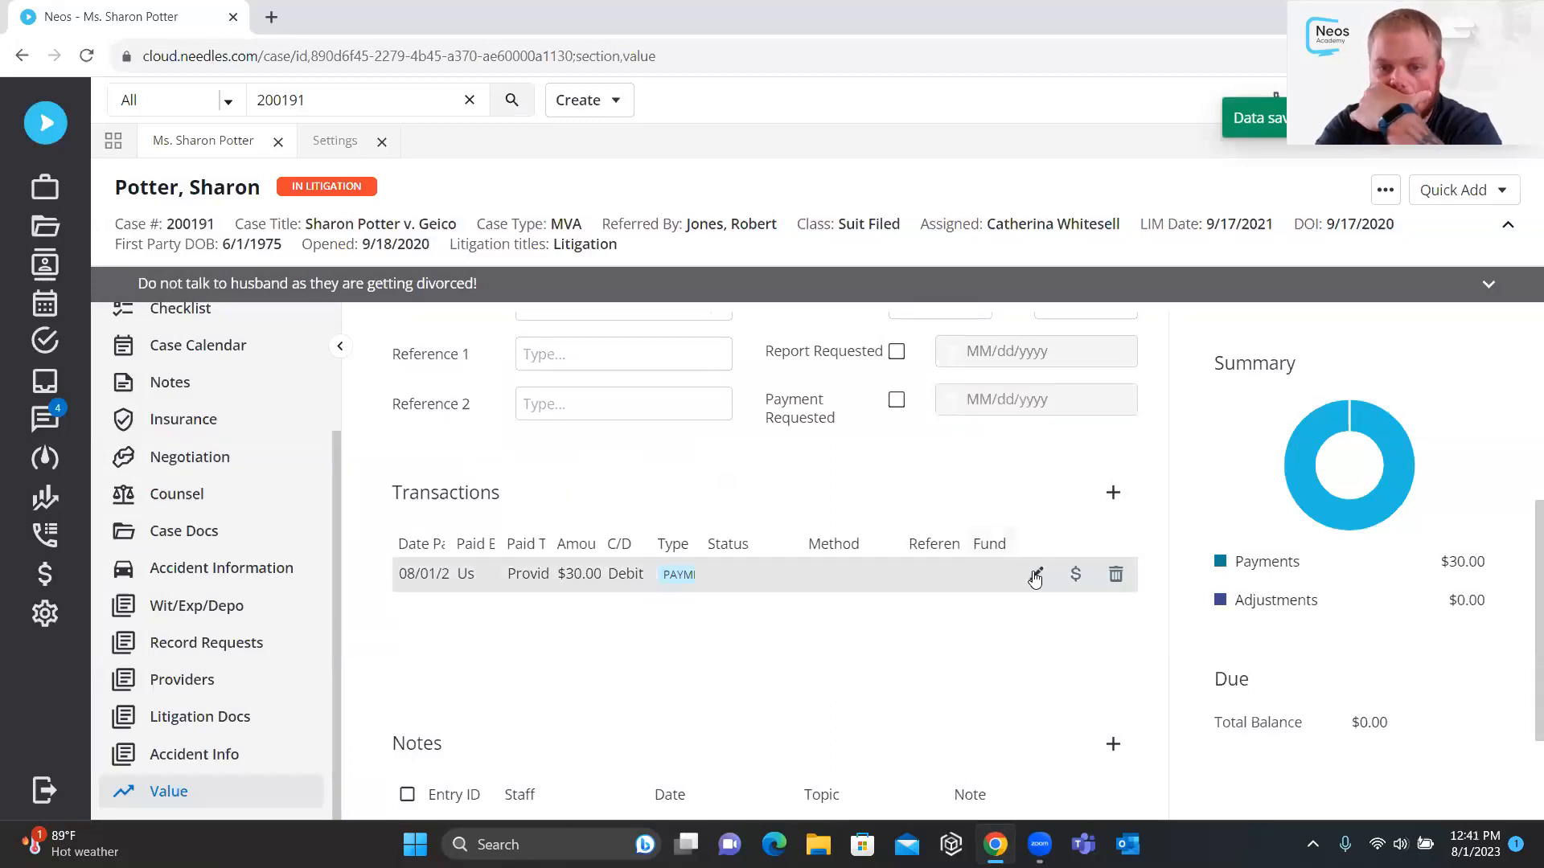
Edit the $30 payment on the JFK Hospital expense, save it with Create Due to Firm on, and return to the values list
click(1036, 576)
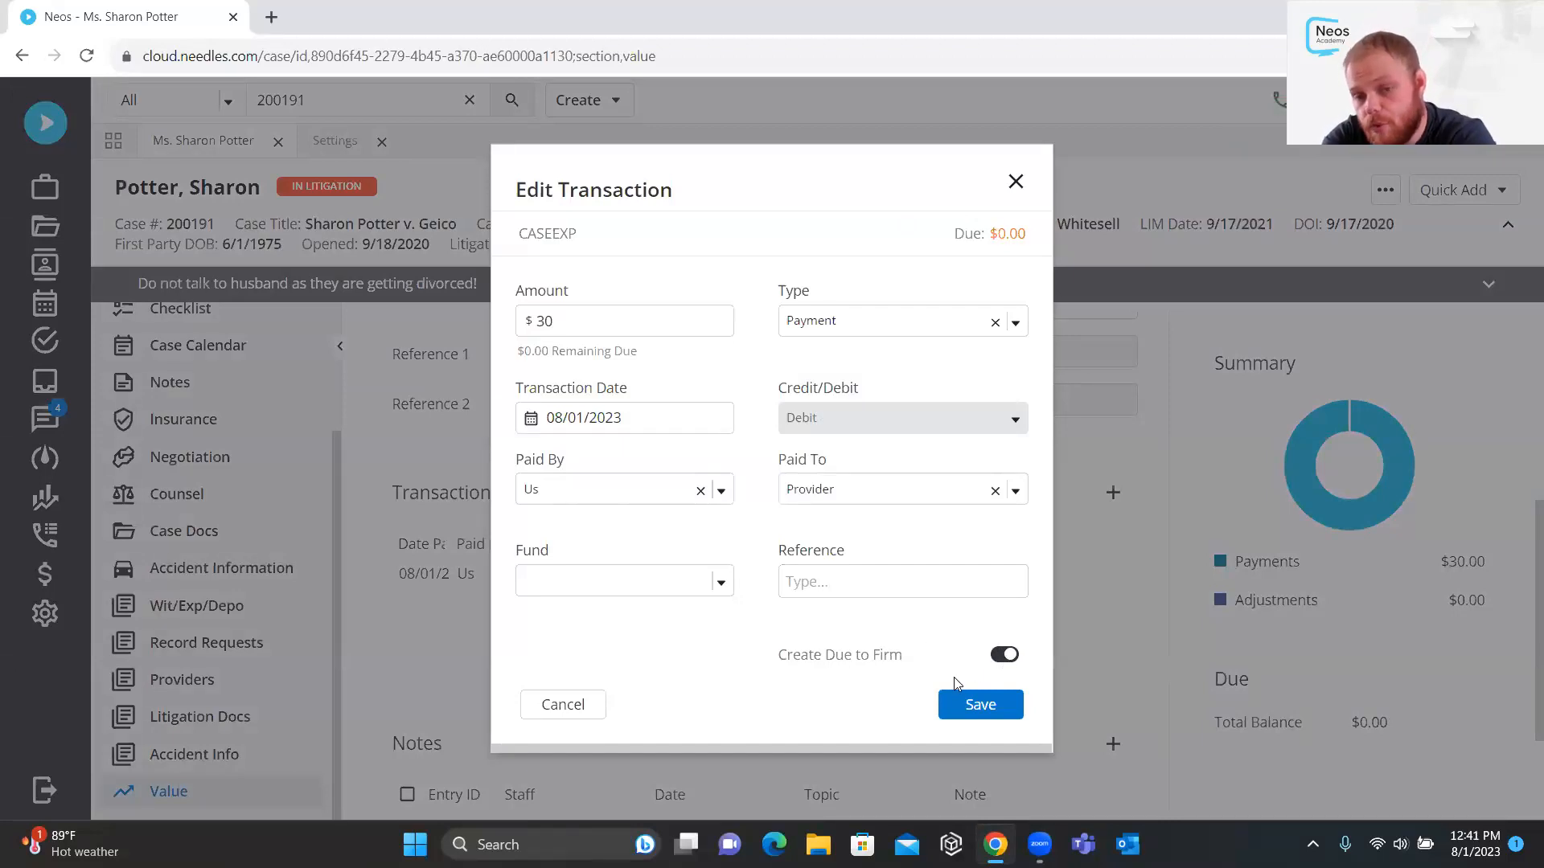
click(967, 709)
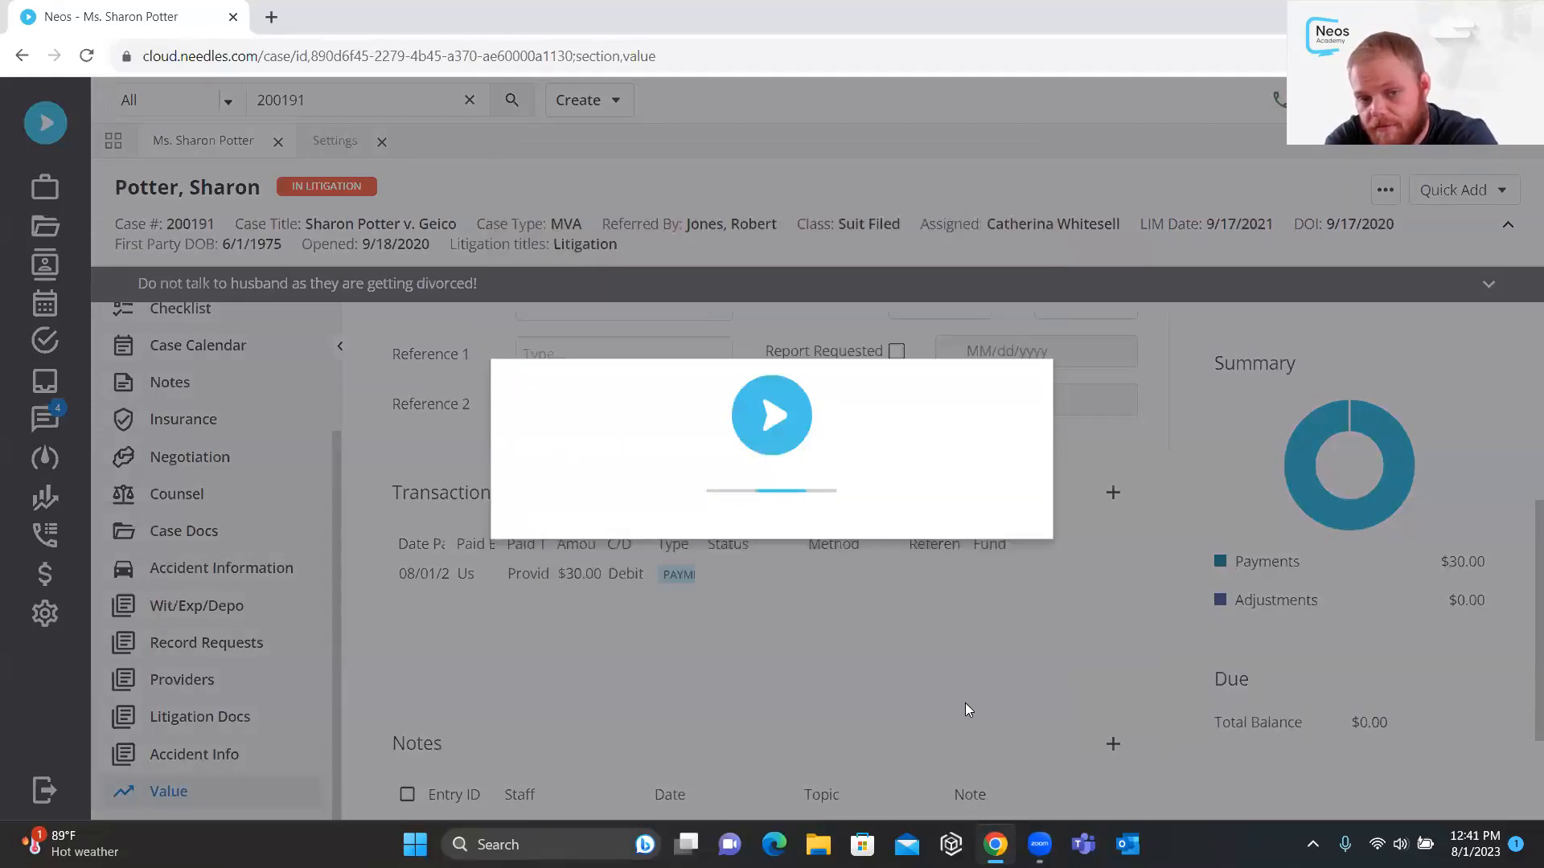
scroll(449, 600, up, 5)
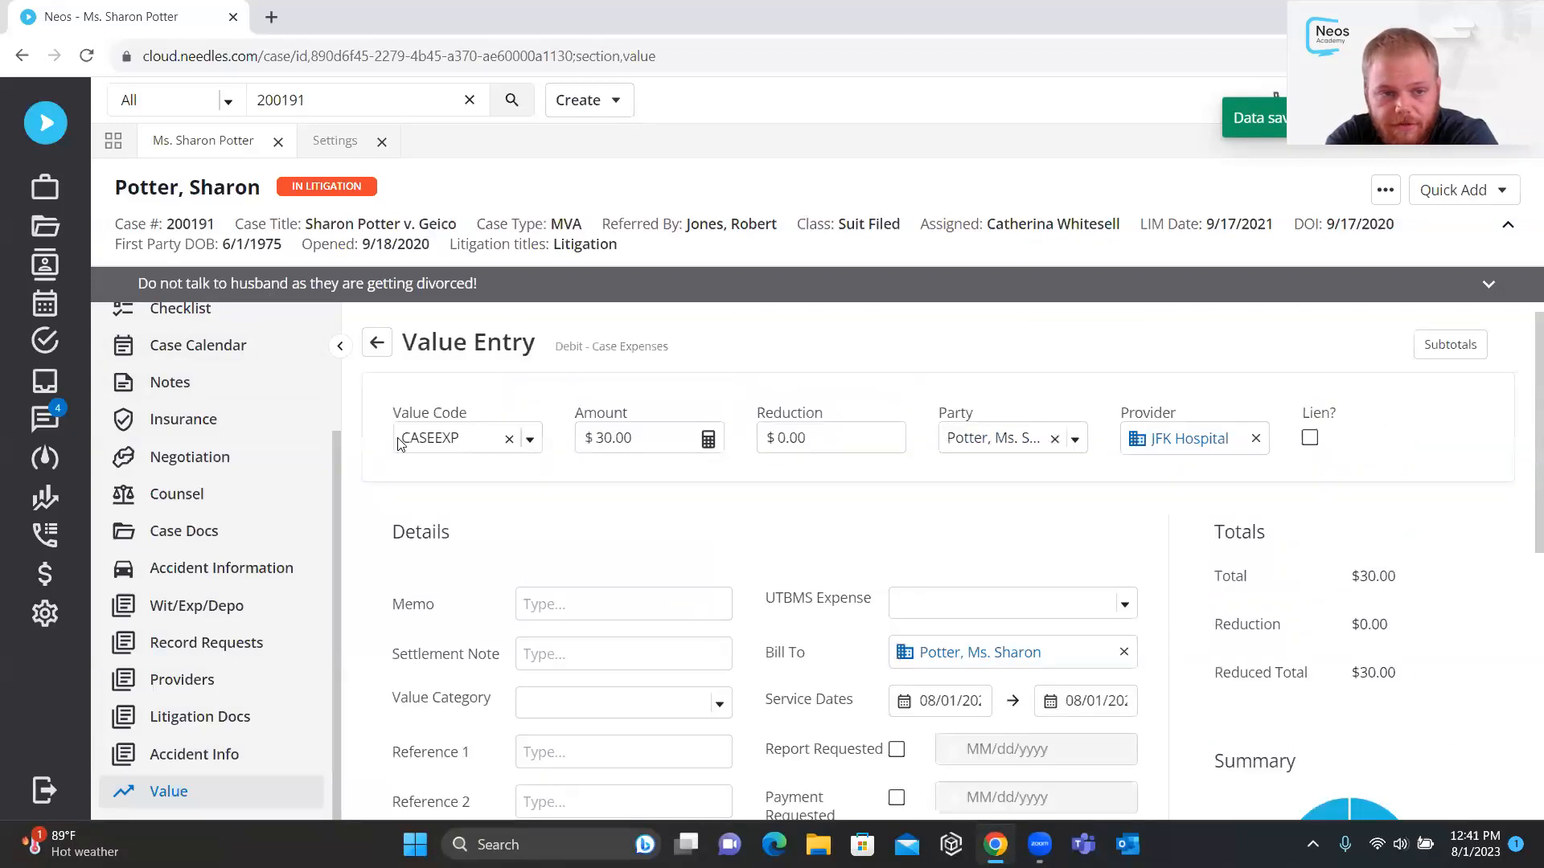
click(376, 342)
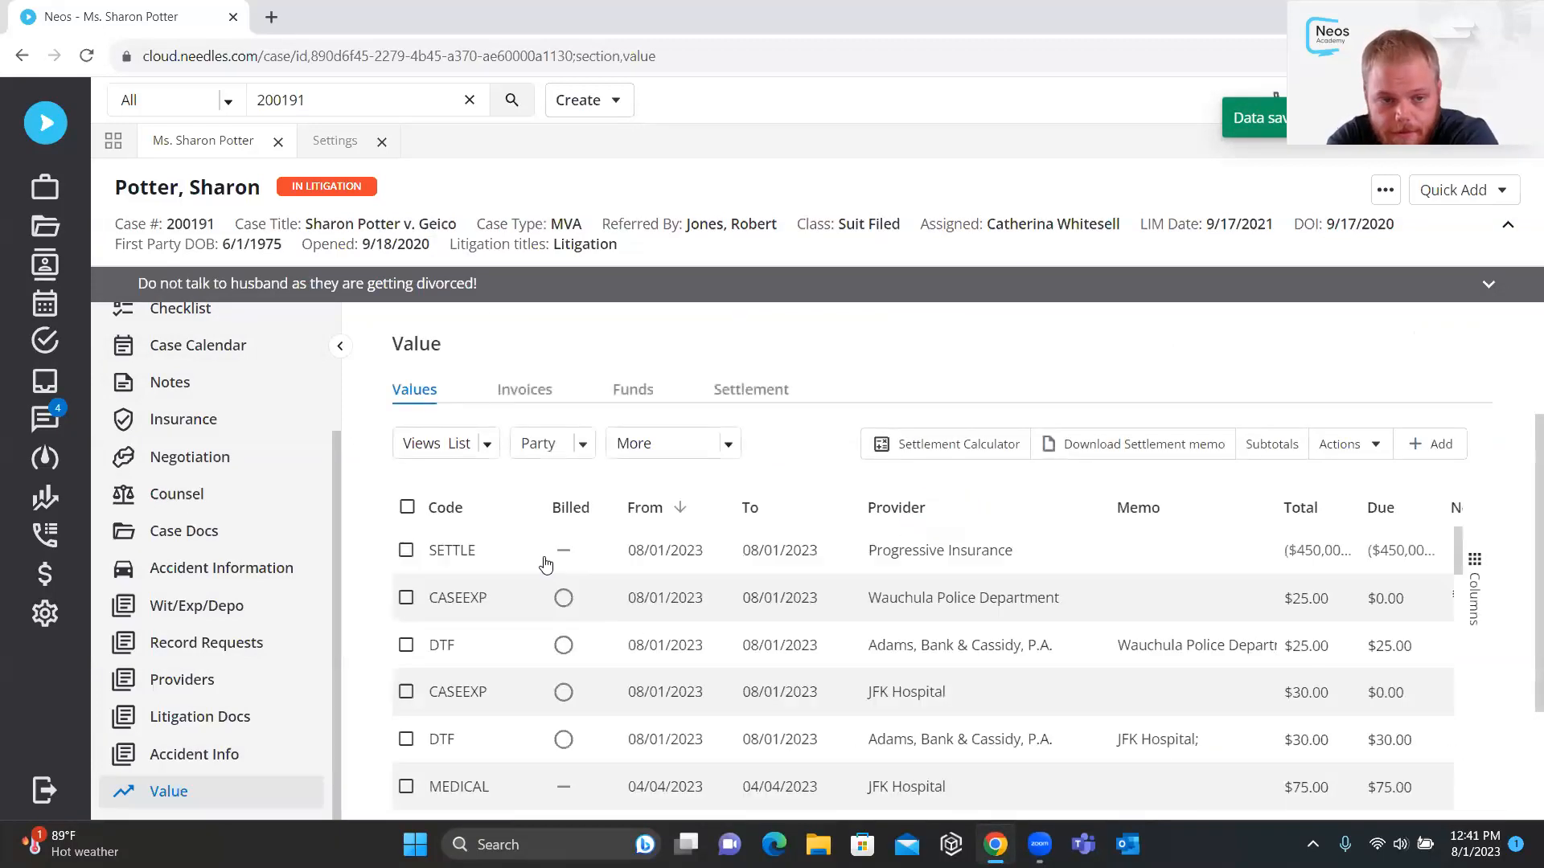
scroll(923, 717, down, 1)
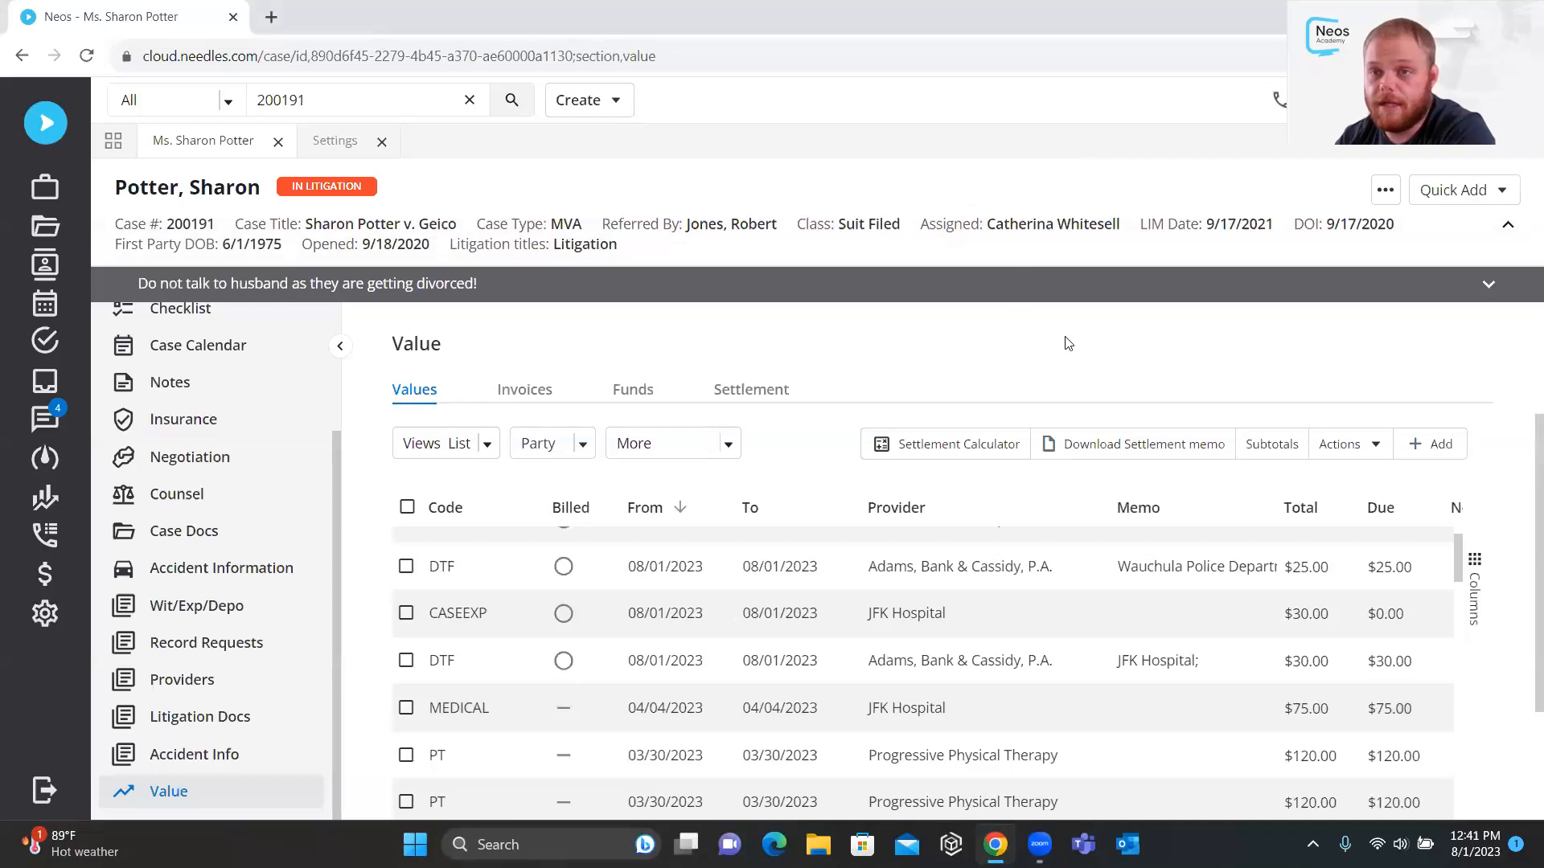
Add and save a CASEEXP value entry of $50.00 with BH Police Department as the provider
click(1422, 449)
click(463, 440)
click(475, 515)
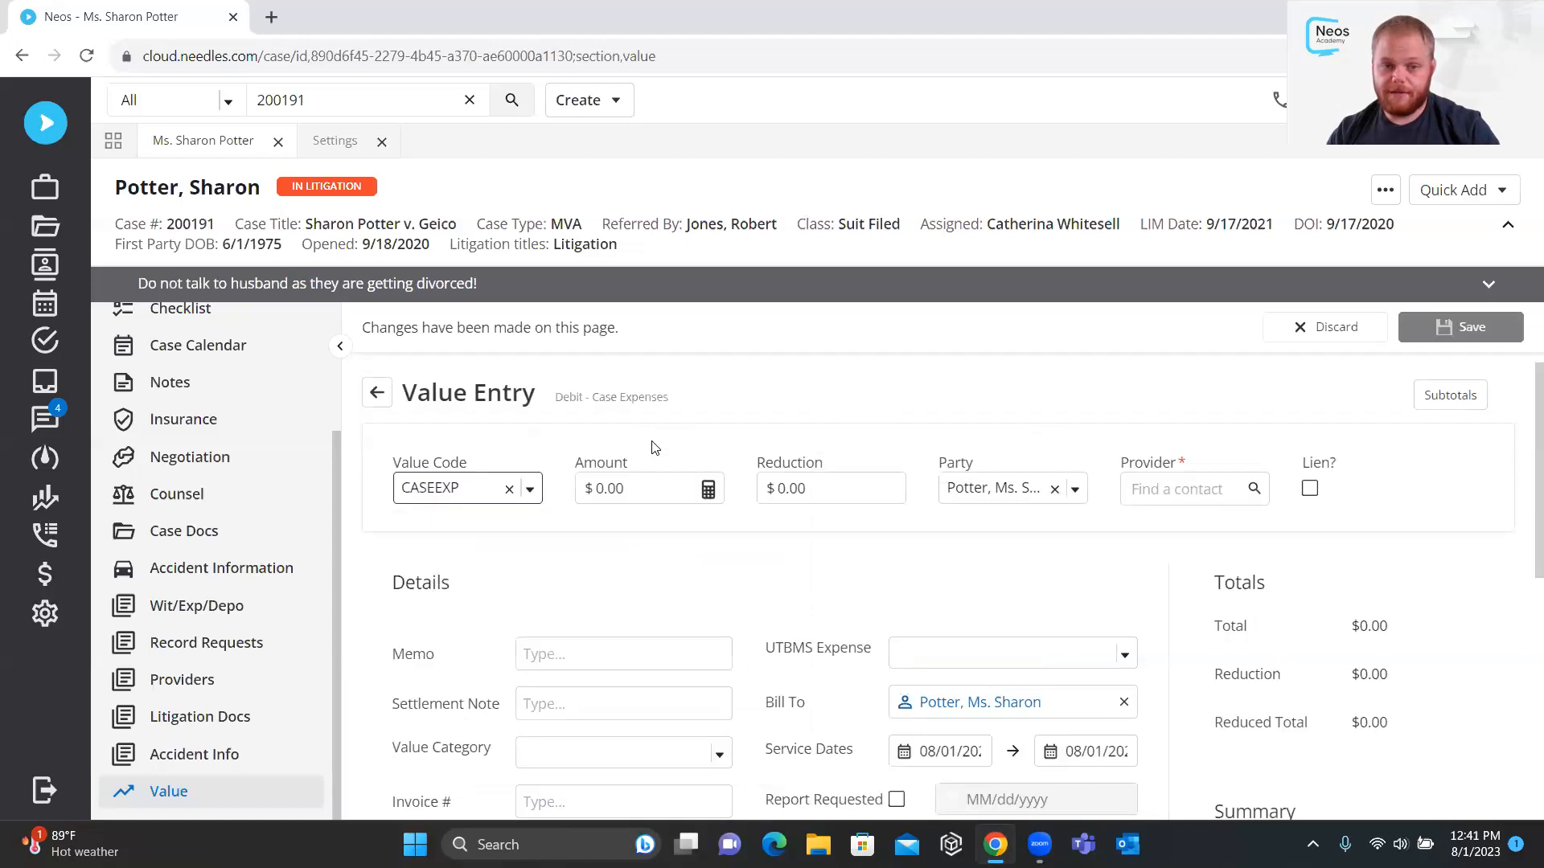
key(Tab)
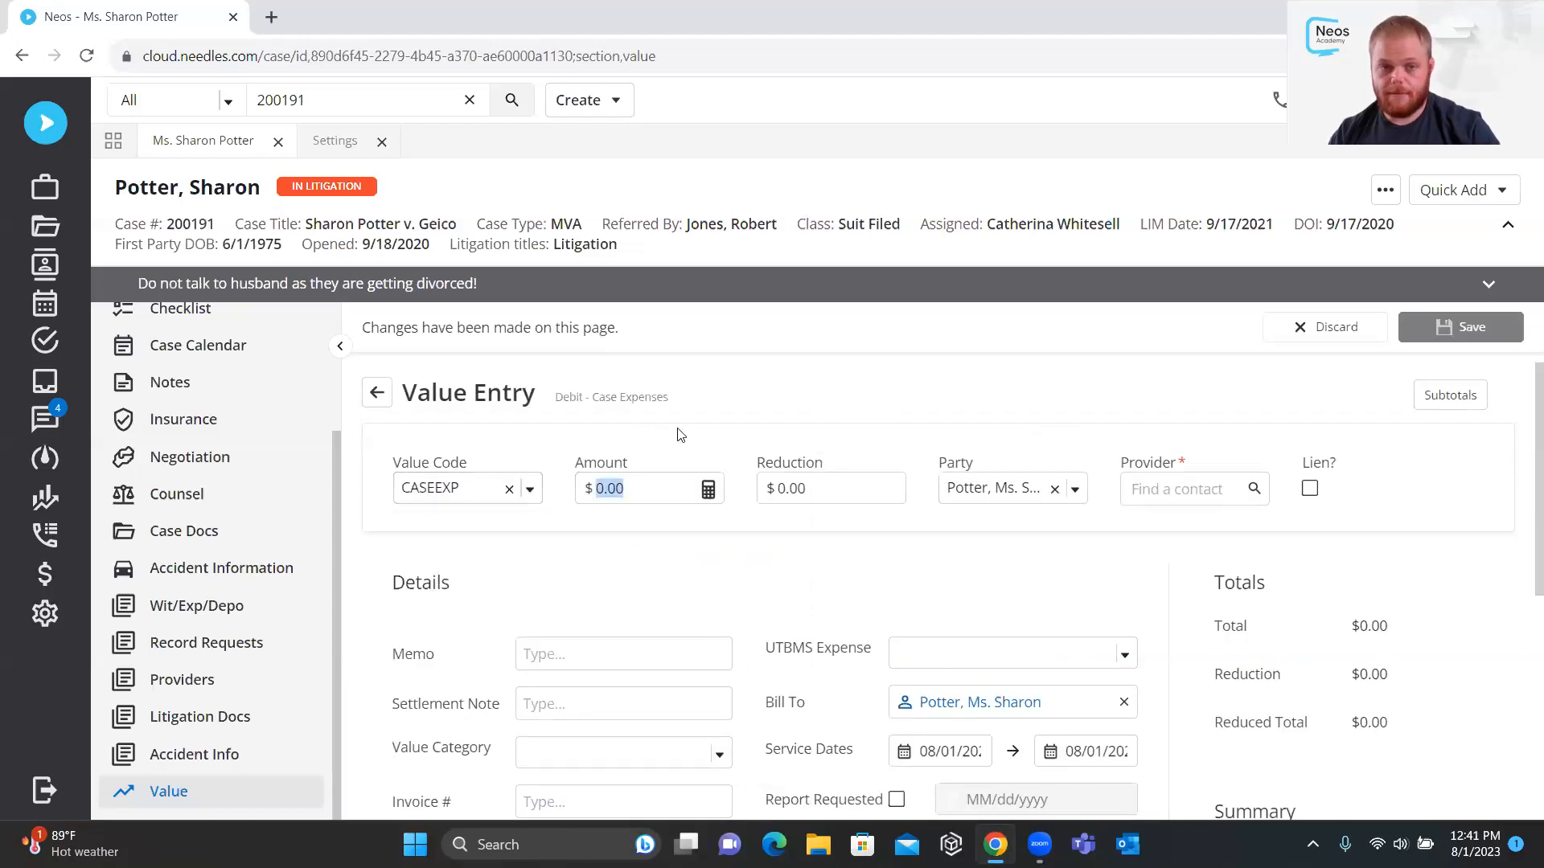
text(50)
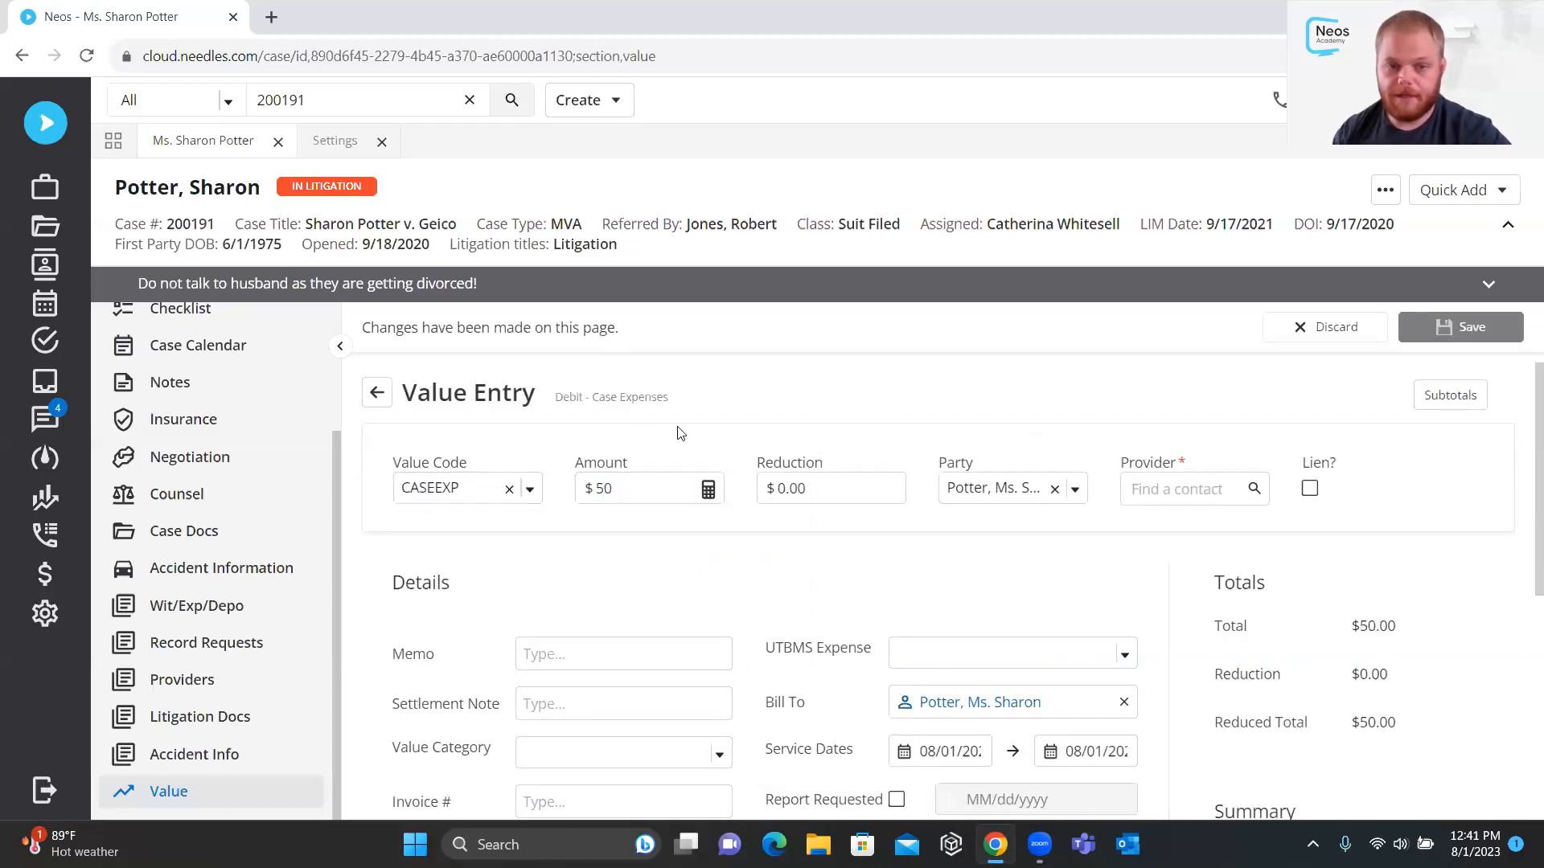
click(1181, 493)
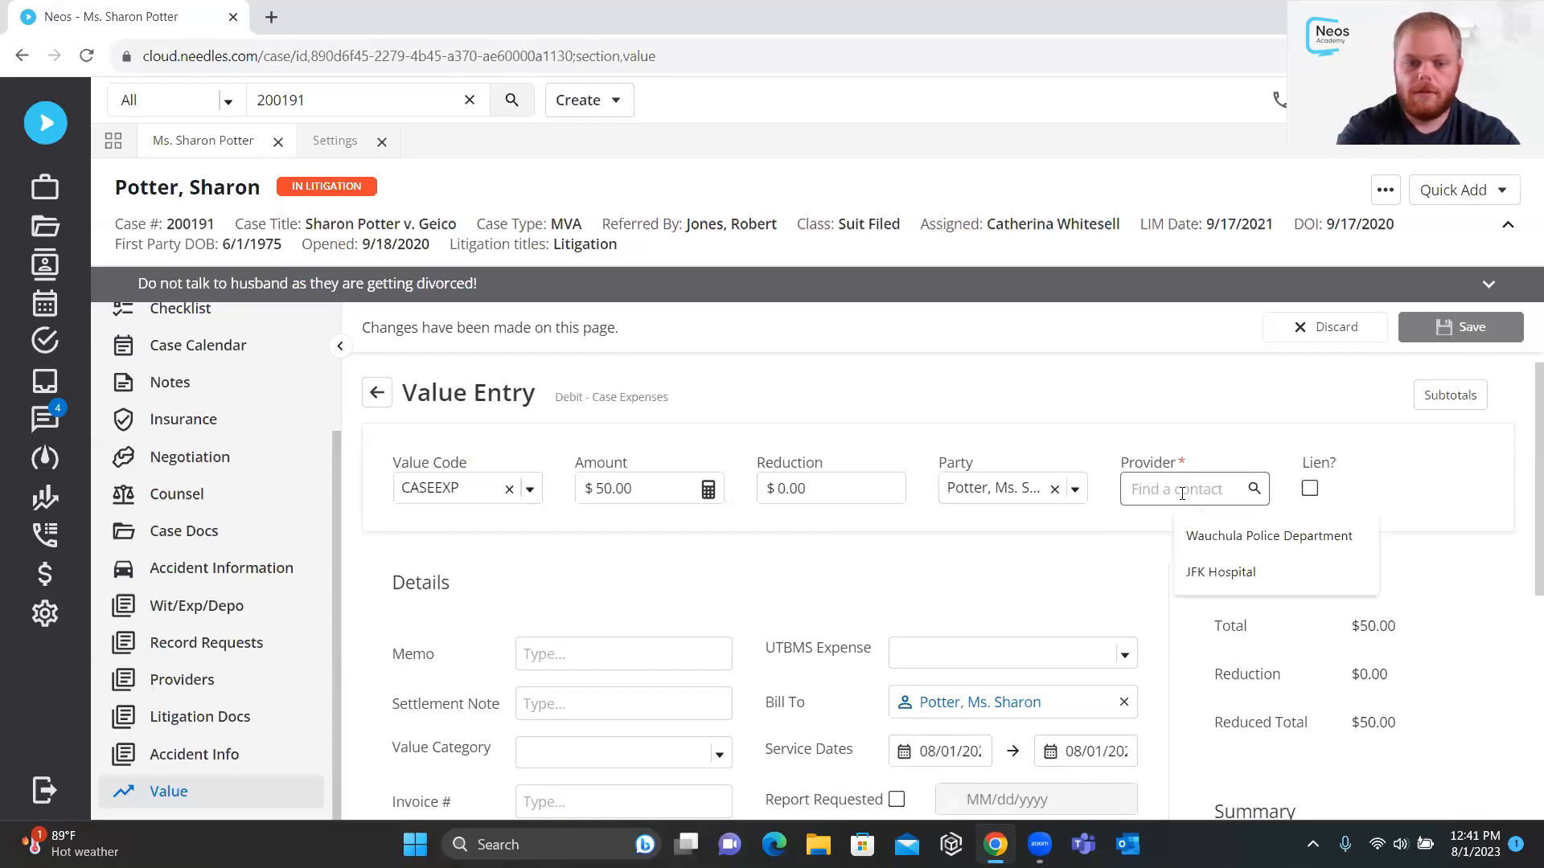
text(police)
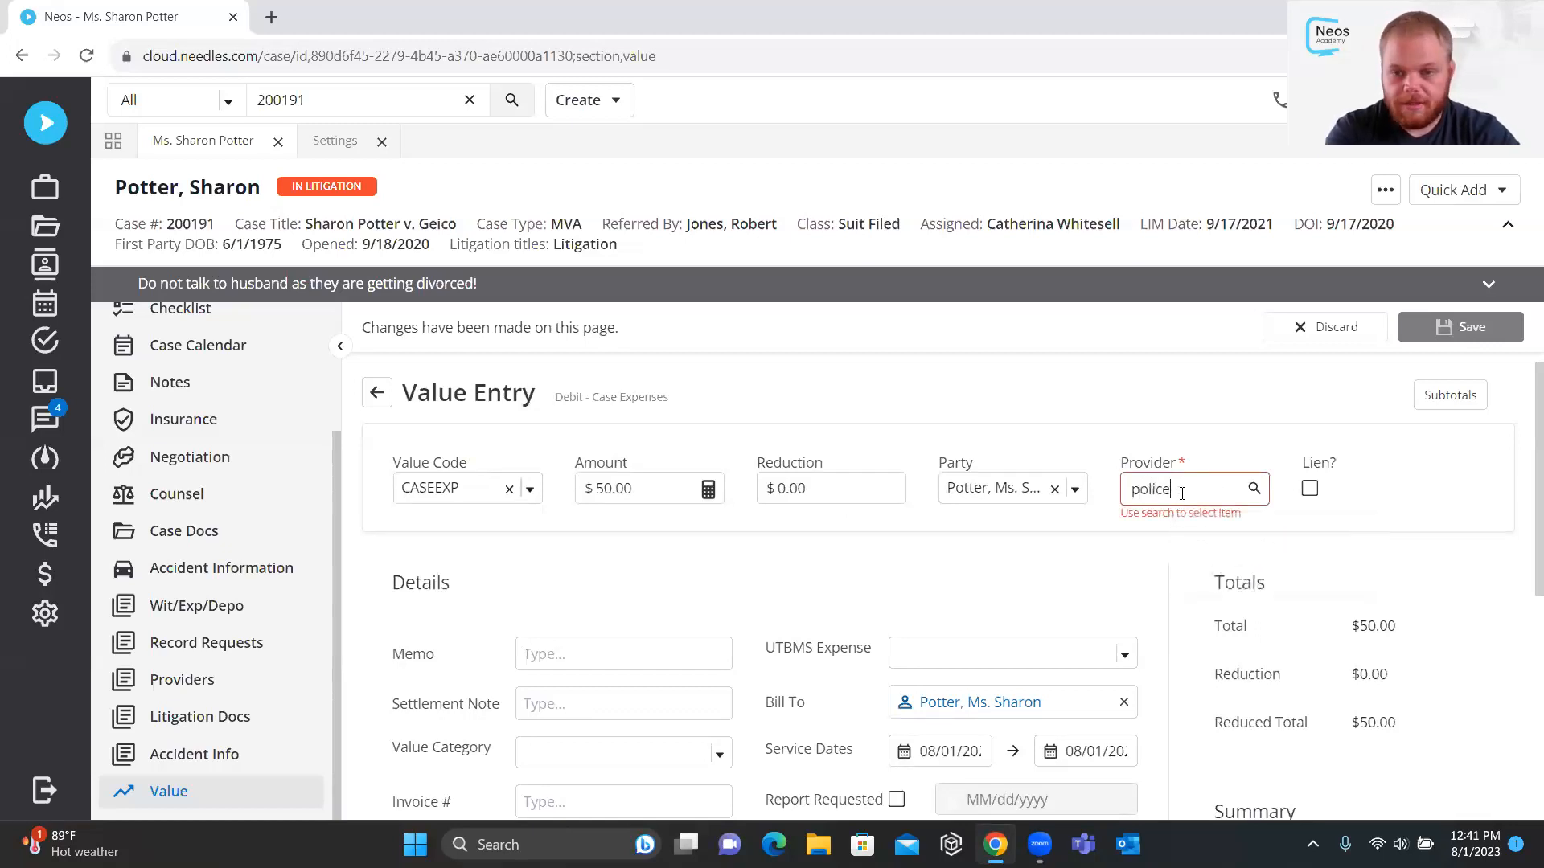
key(Return)
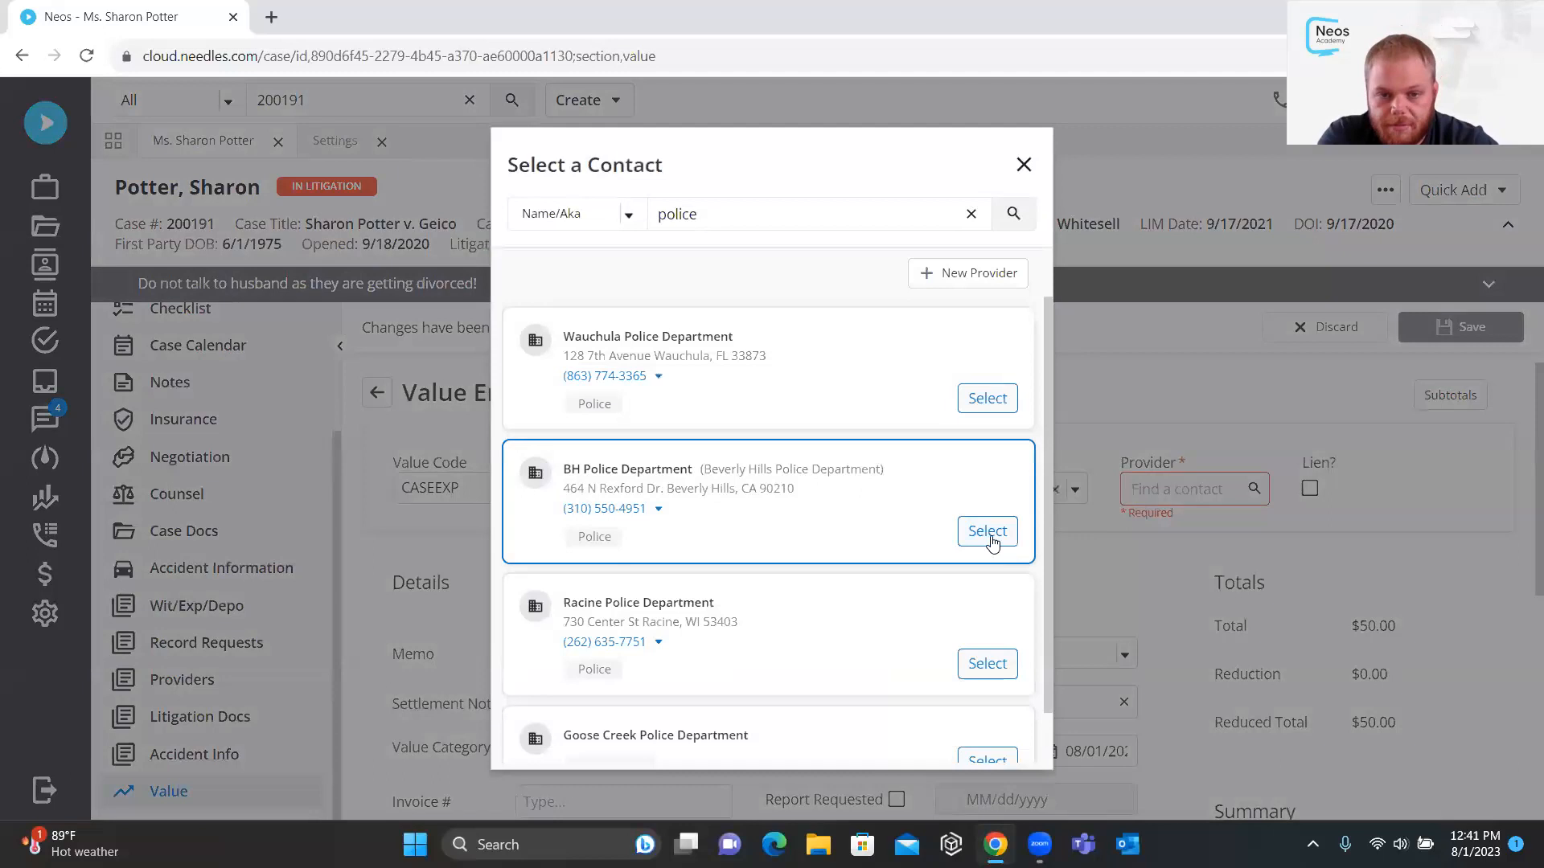
click(987, 531)
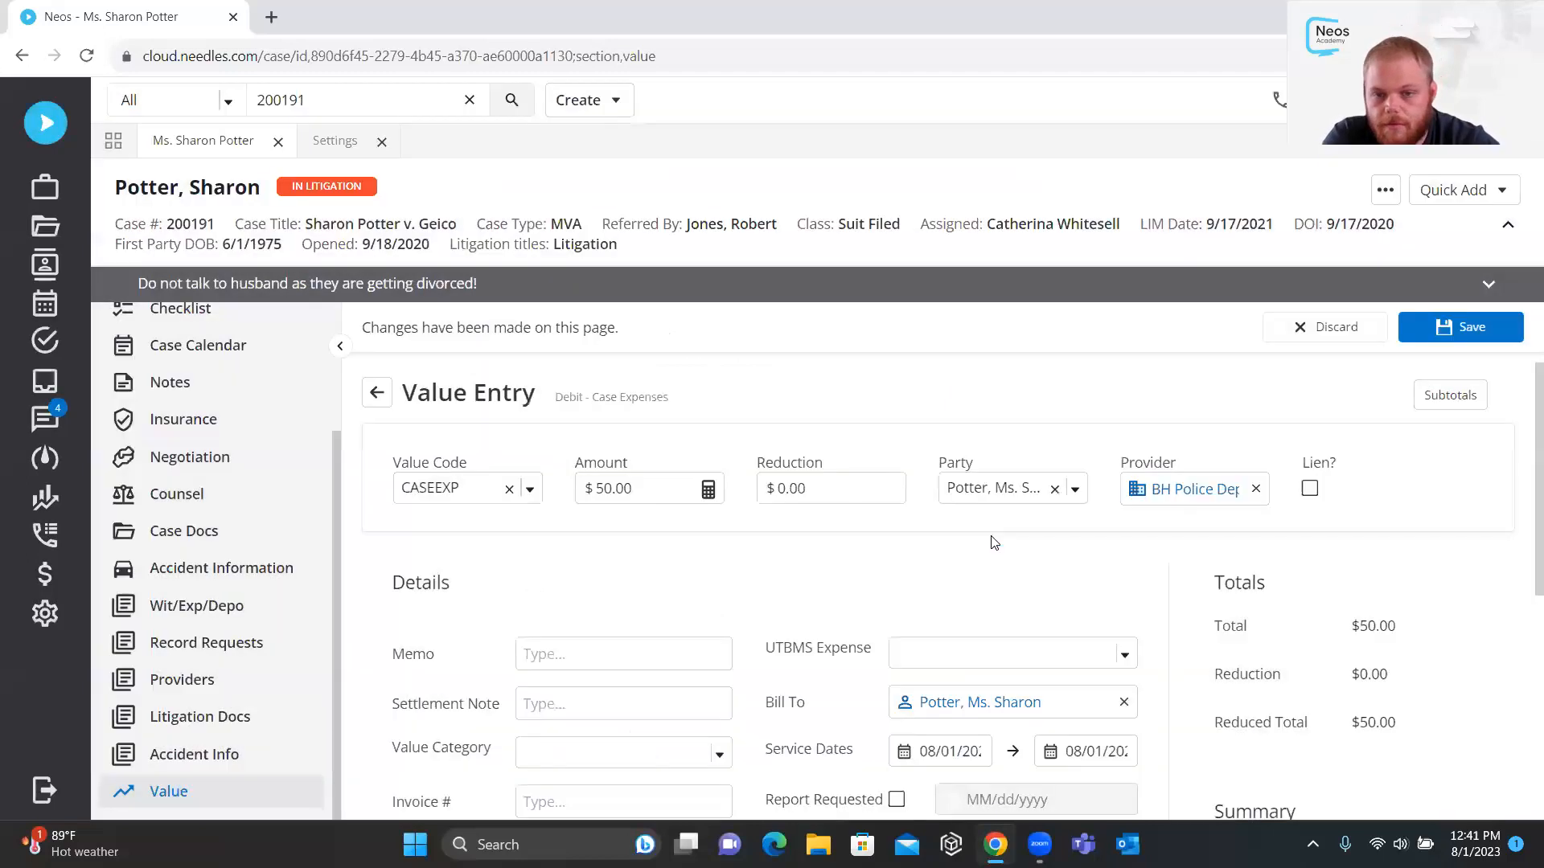
click(1433, 339)
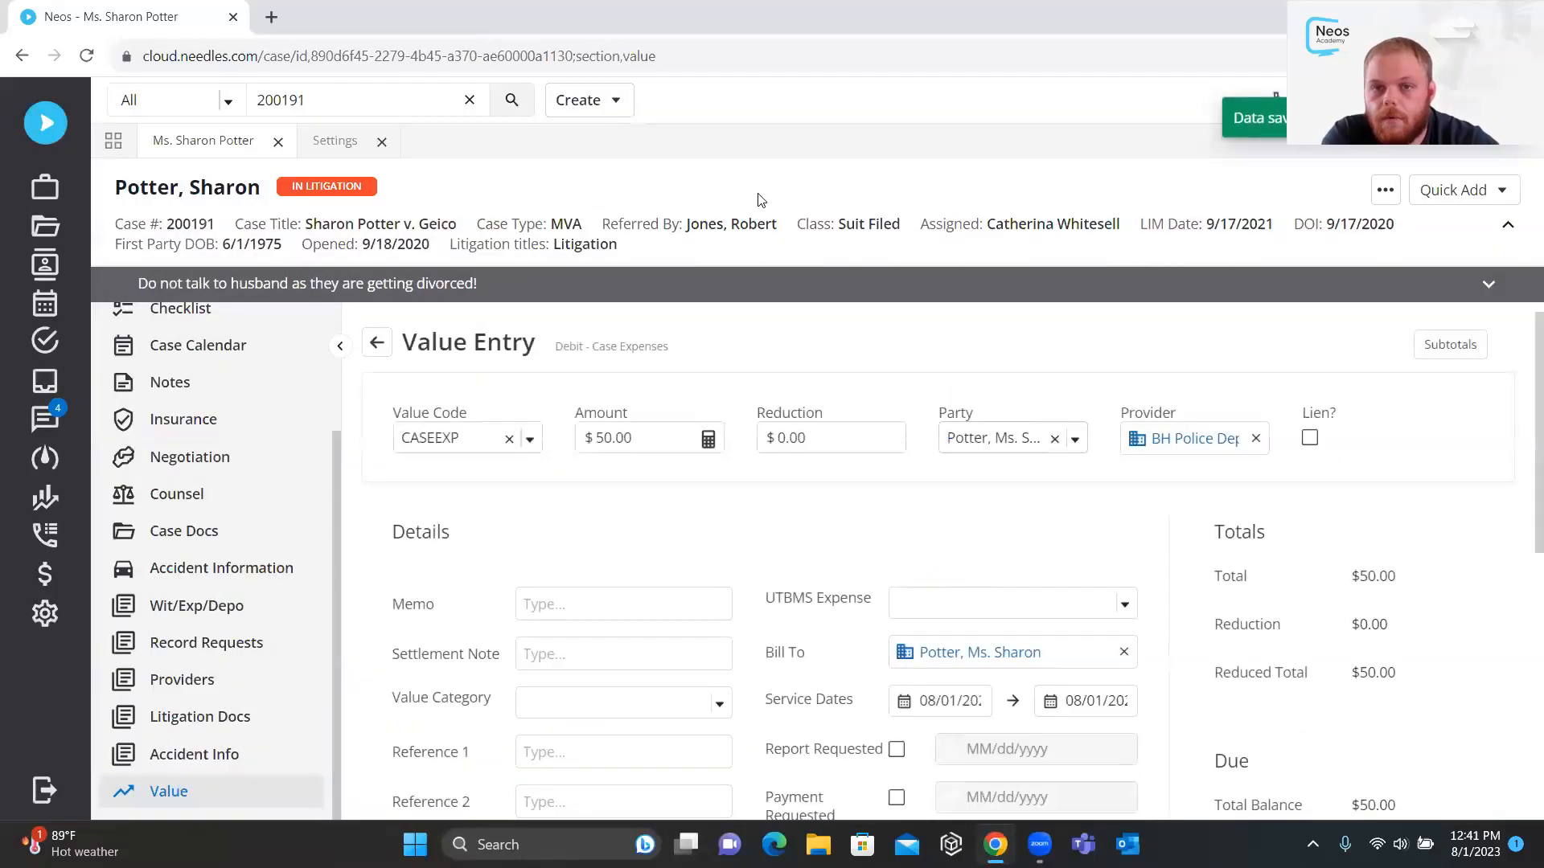
Draft a $50 payment by Us to the provider with Create a Check Request on and Create Due to Firm off, and discard it
scroll(786, 533, down, 4)
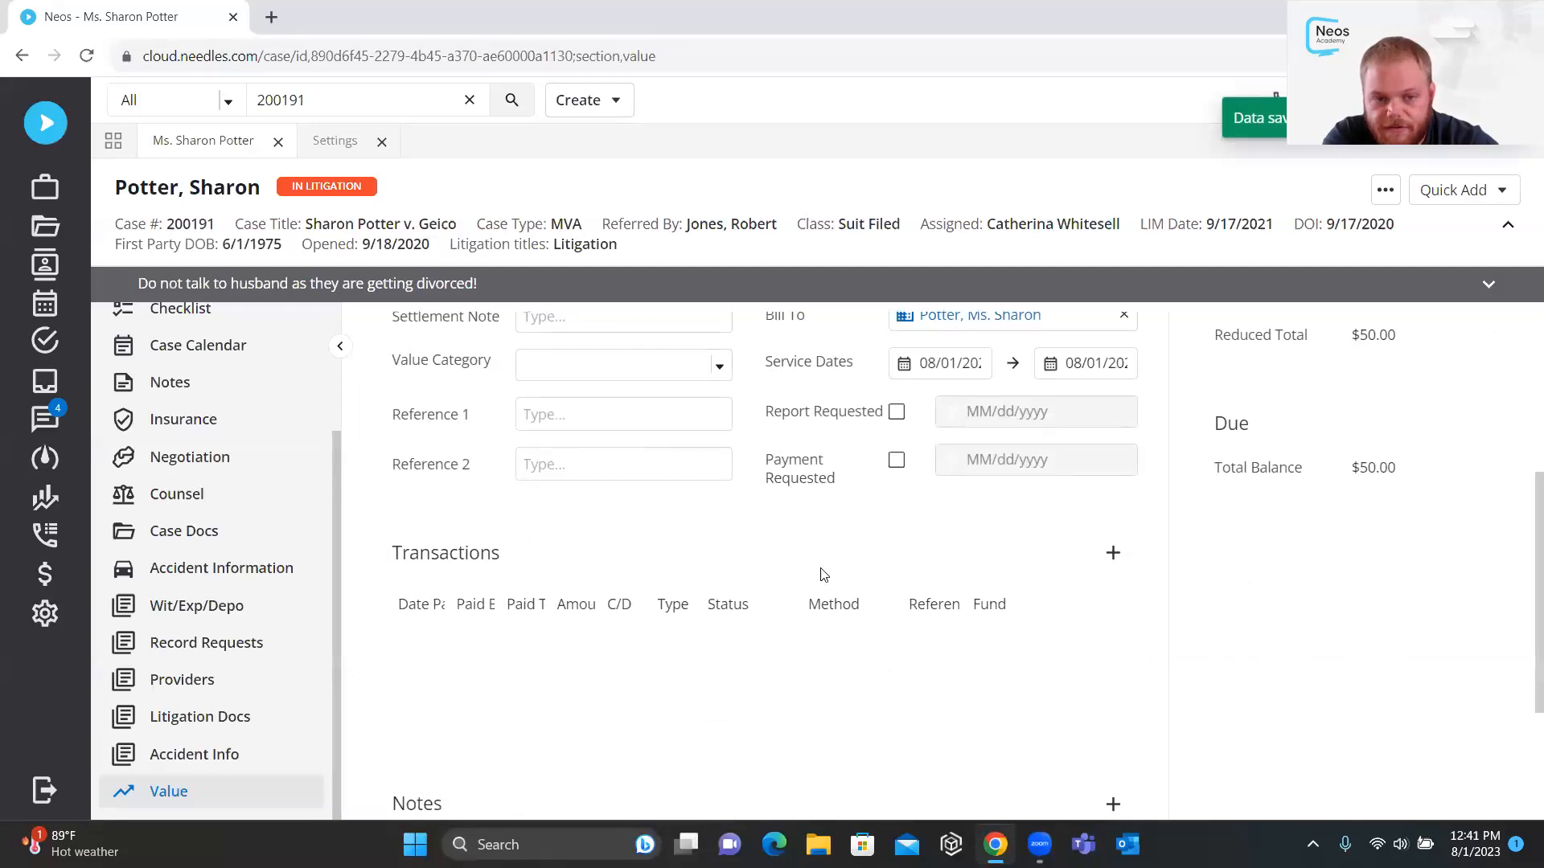
click(1112, 552)
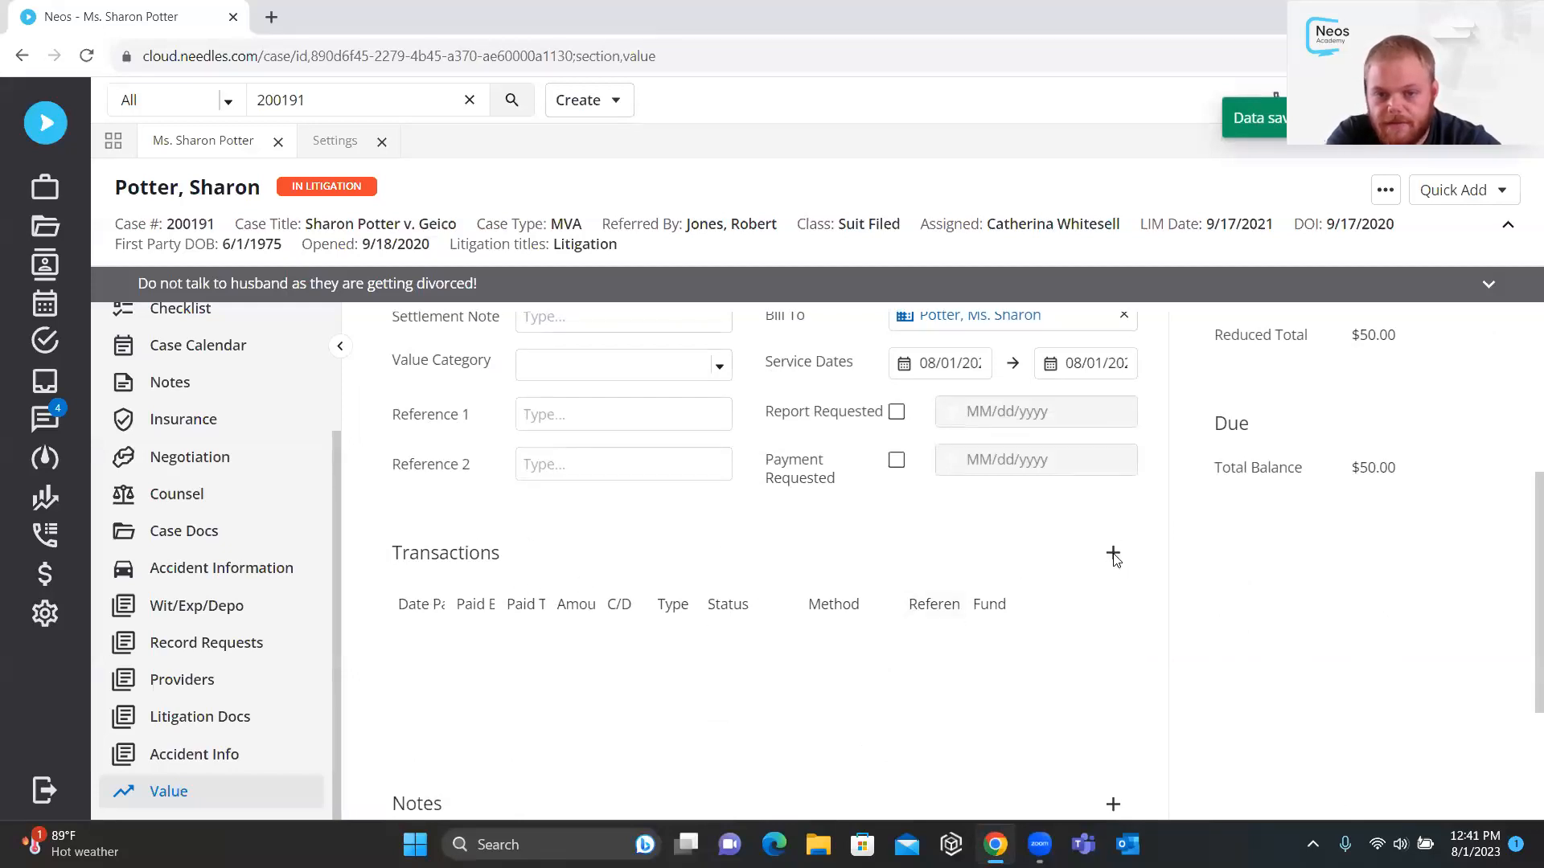
text(5)
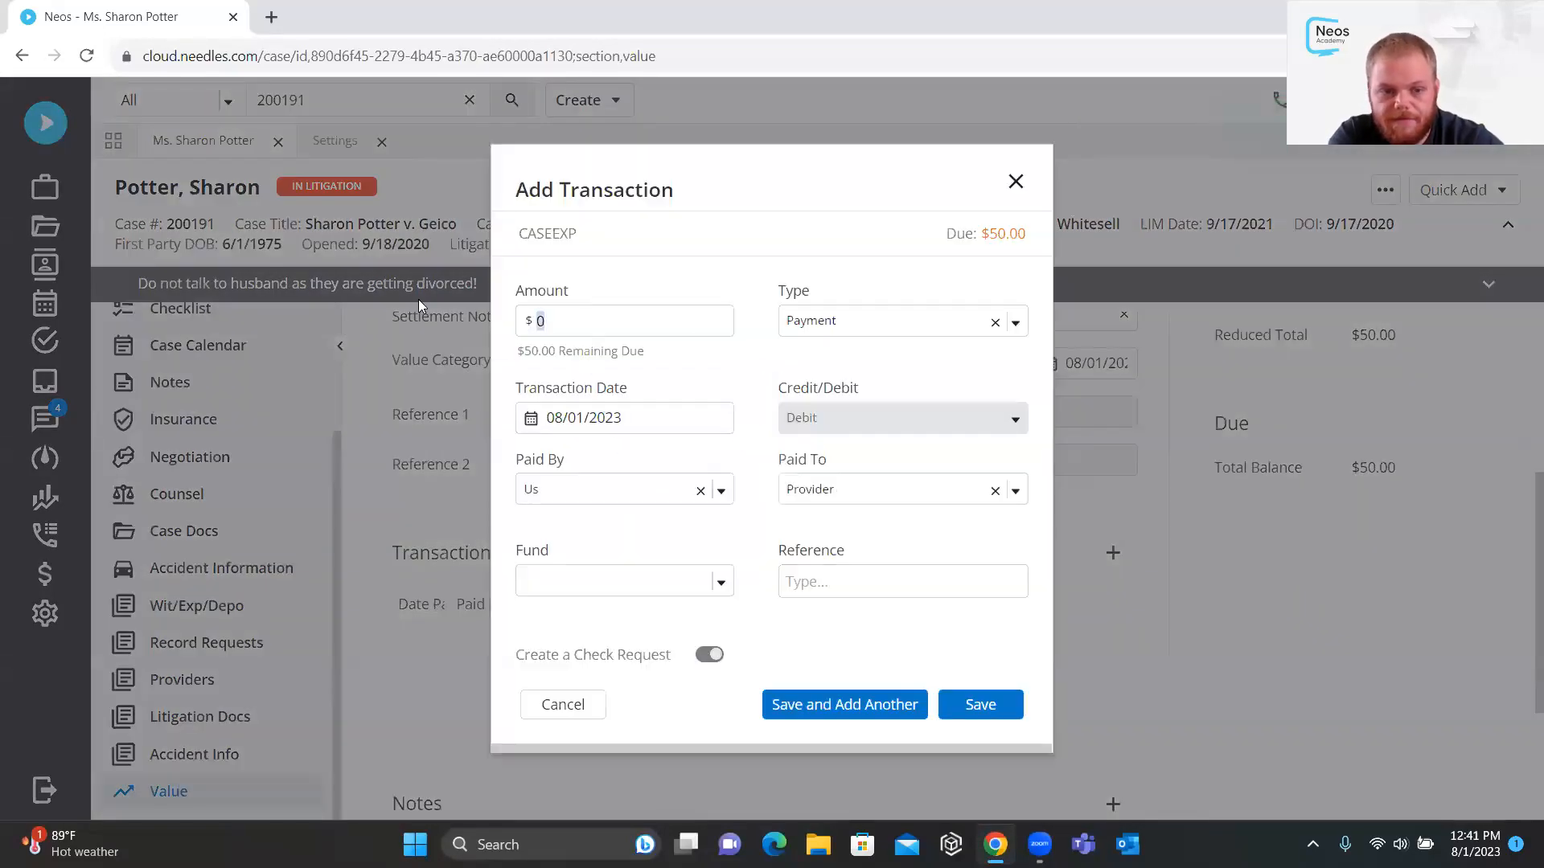
text(0)
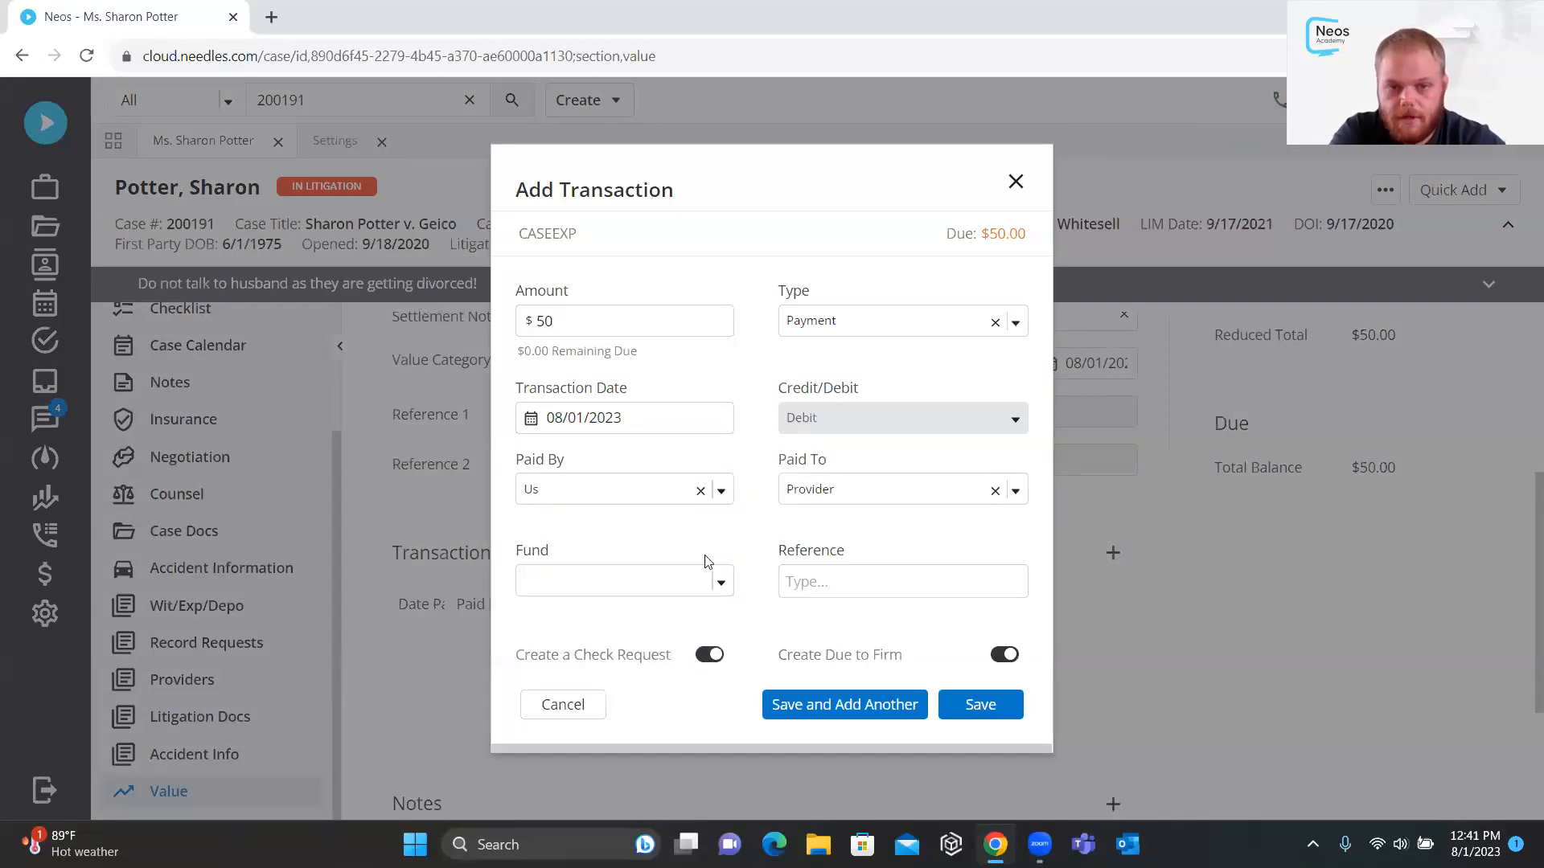
drag(670, 653, 531, 649)
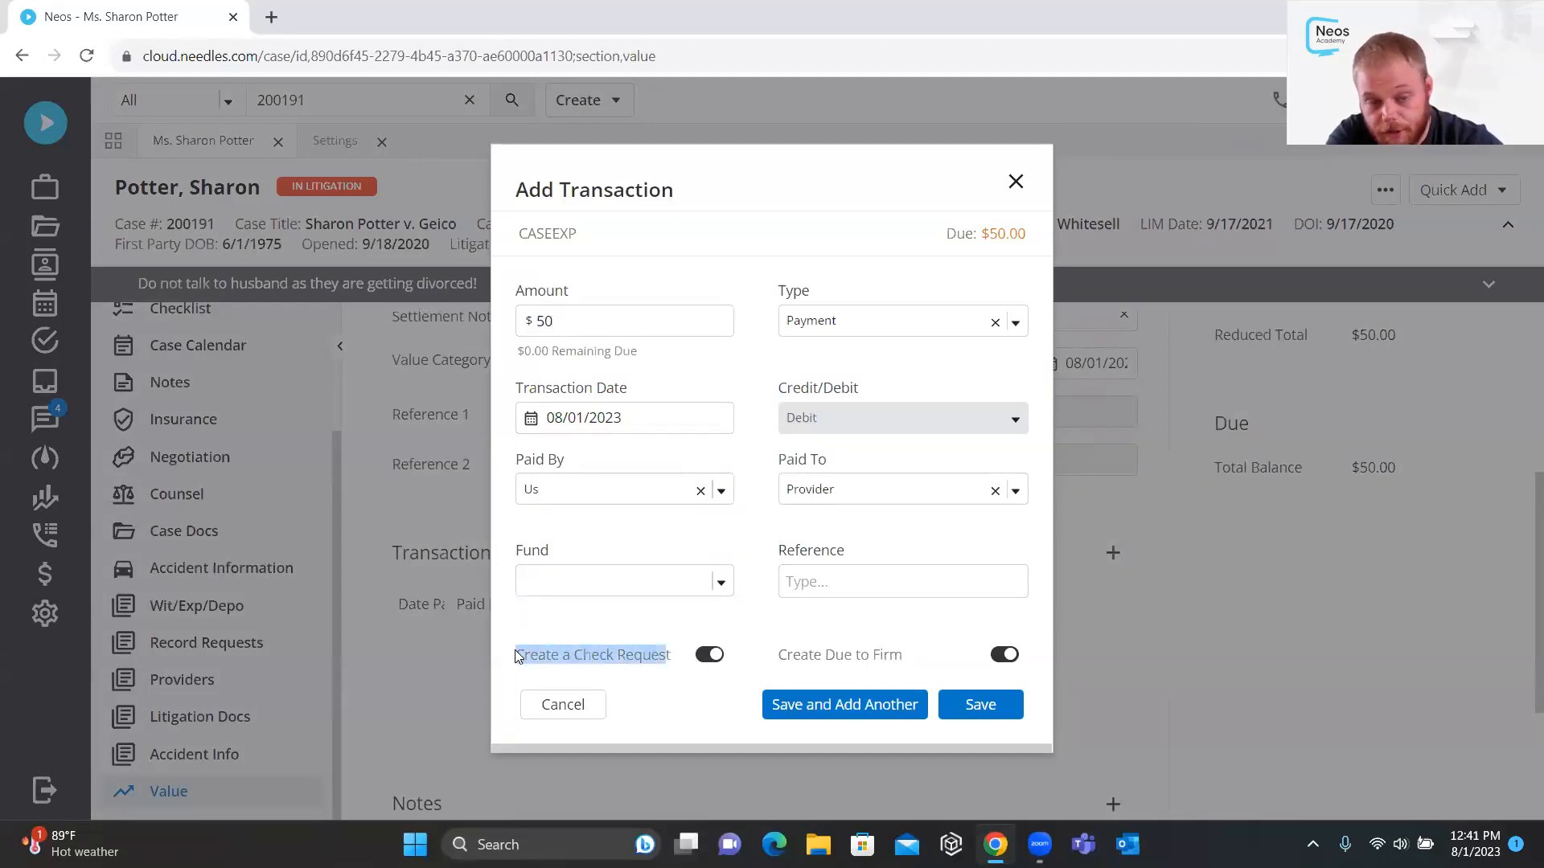
click(574, 643)
drag(774, 655, 927, 655)
click(1004, 654)
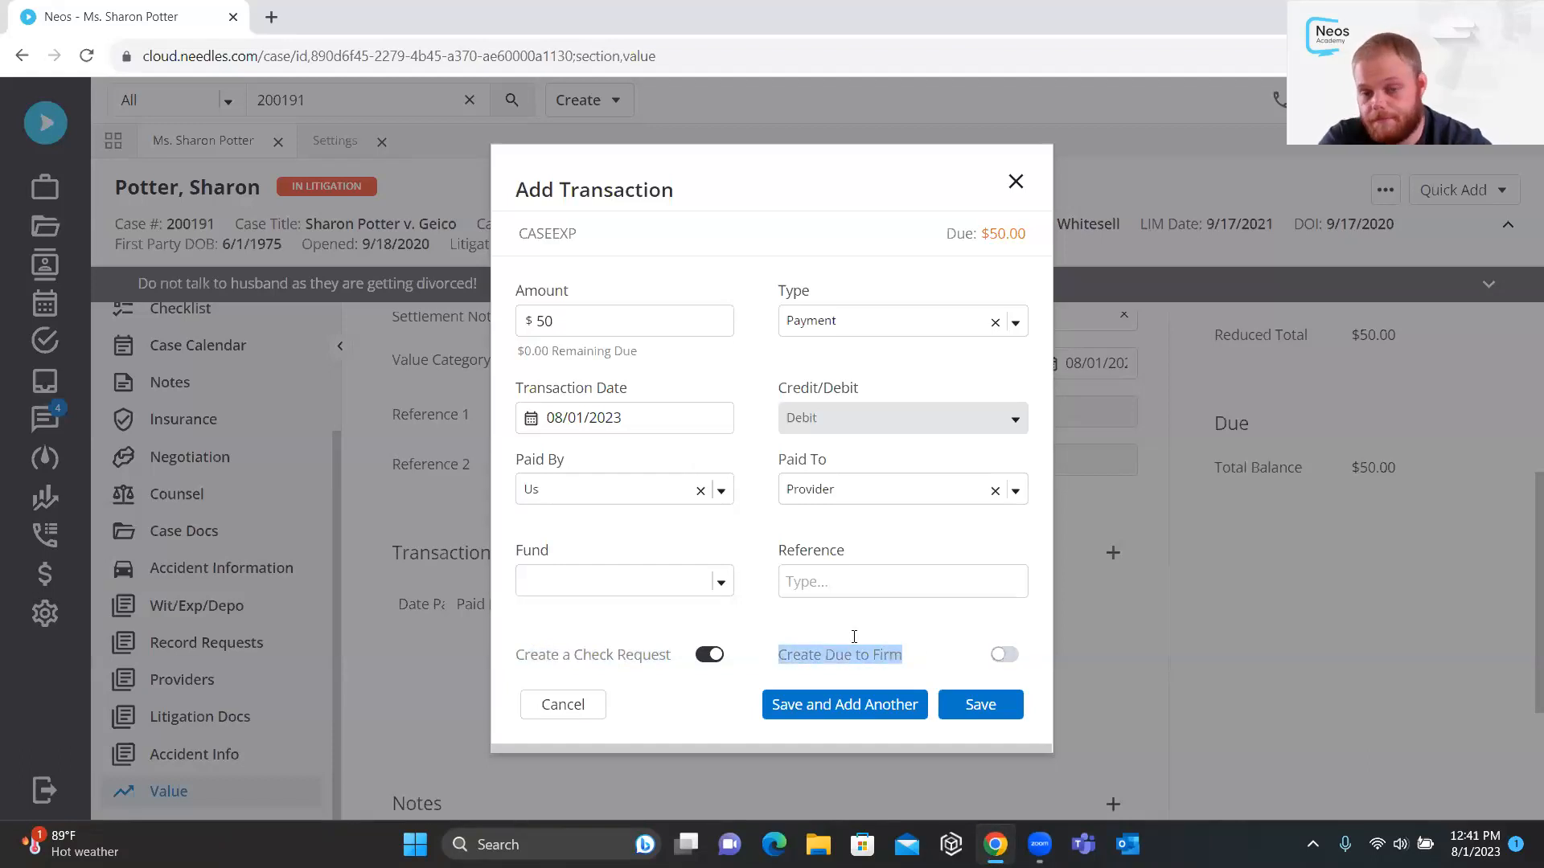
click(784, 637)
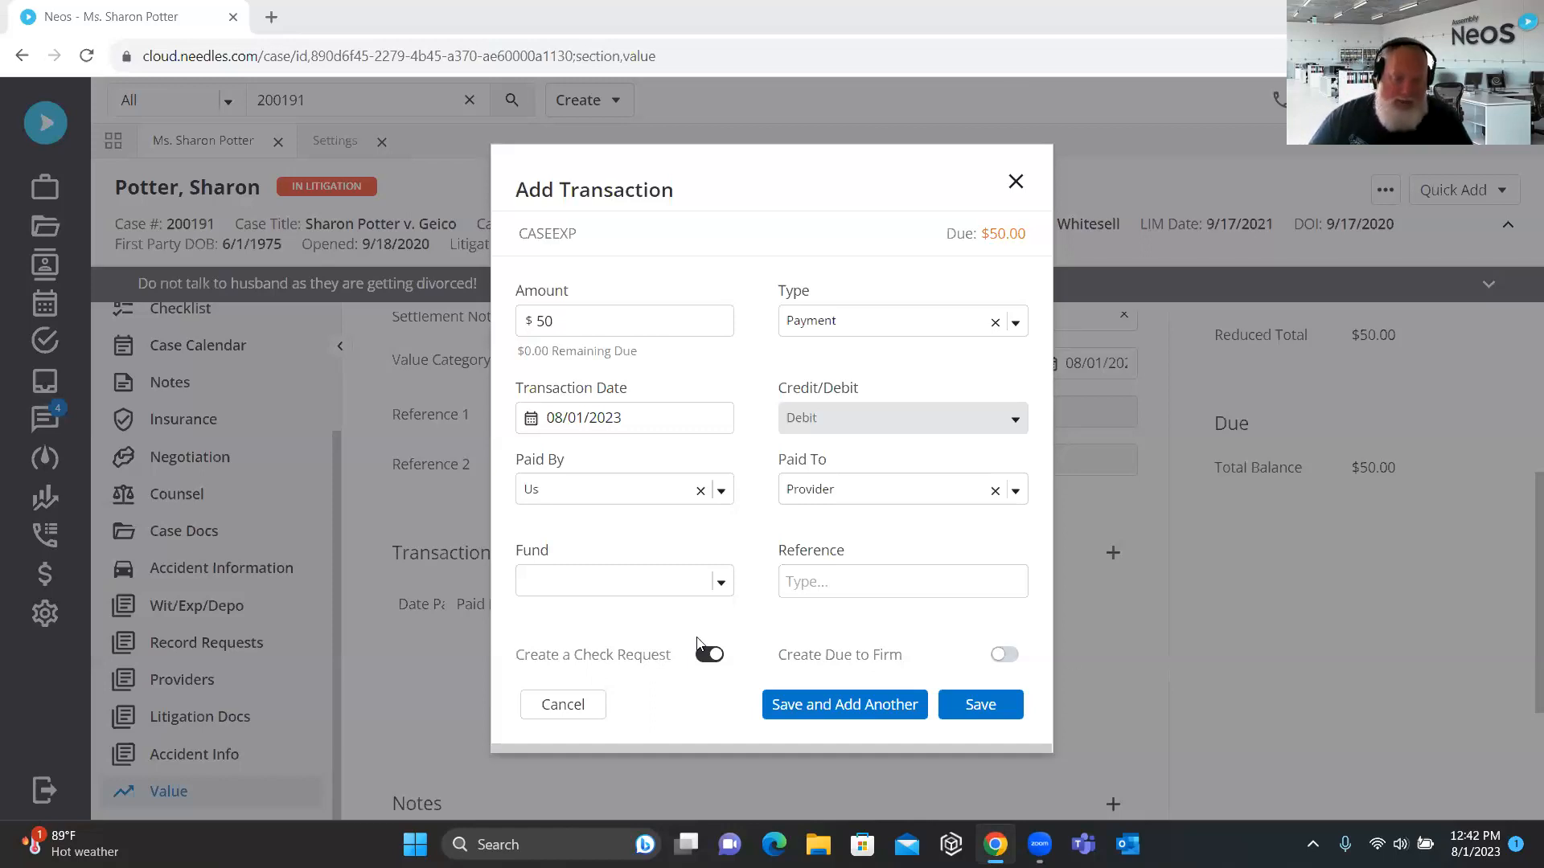
click(1016, 181)
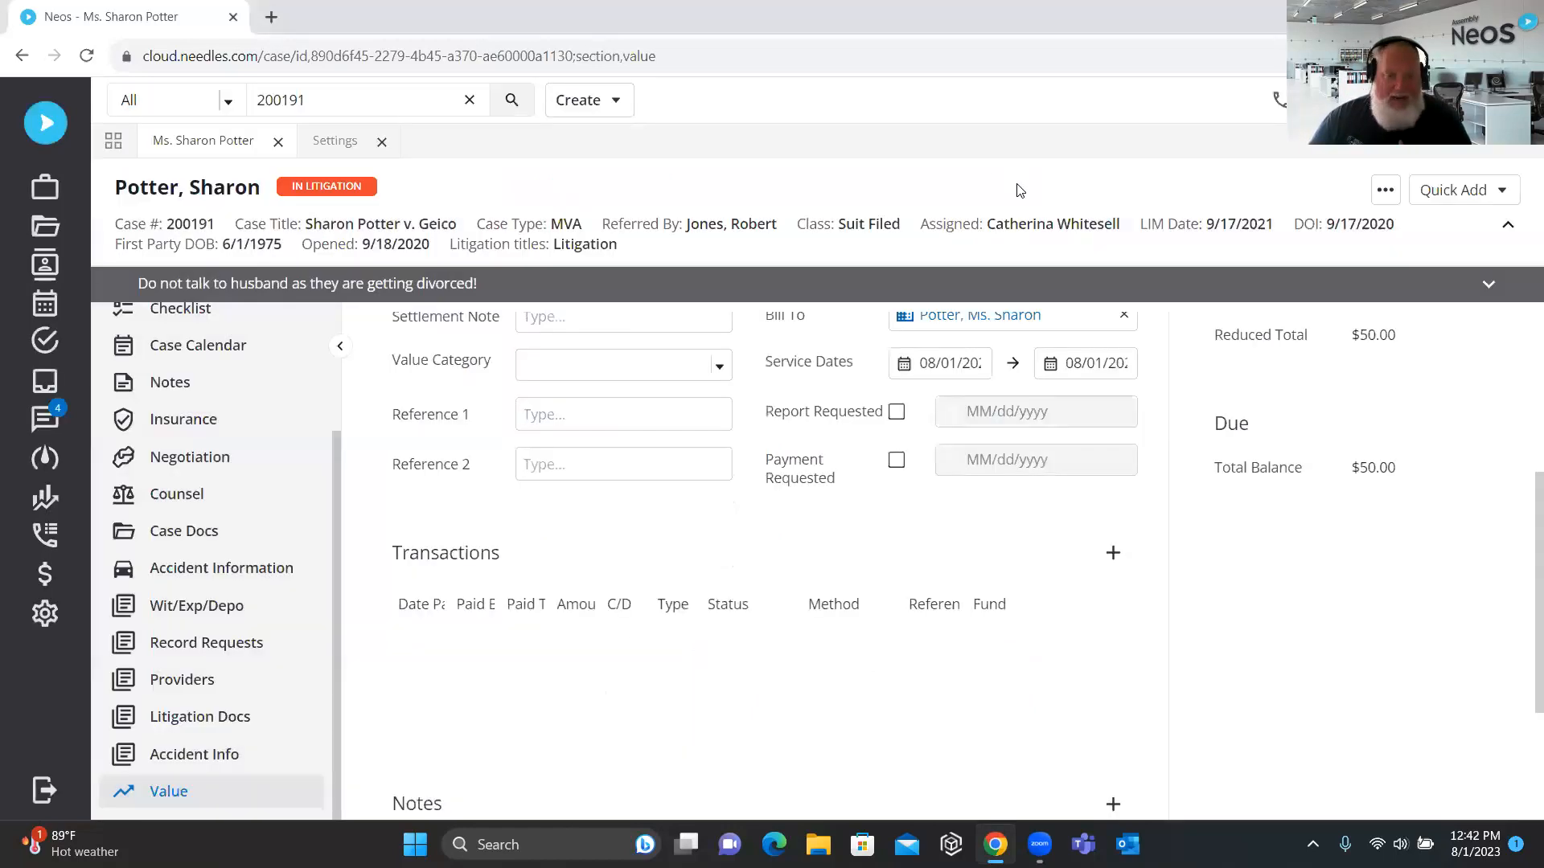
Review the Injuries/Medical value note dated 08/01/2023 in the case notes, and return to the case's values list
scroll(751, 599, up, 4)
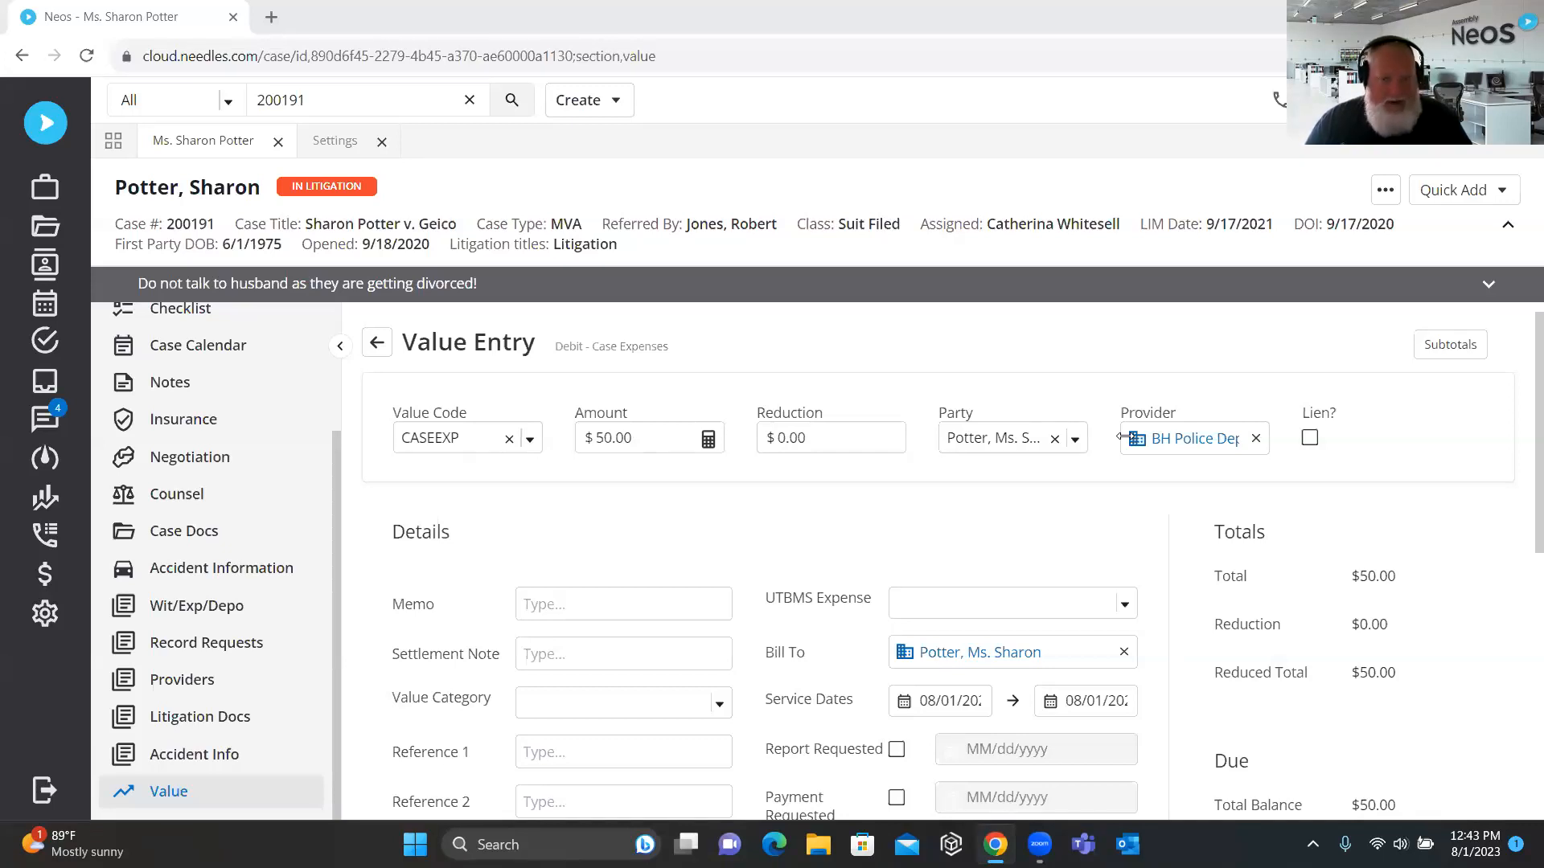
click(217, 398)
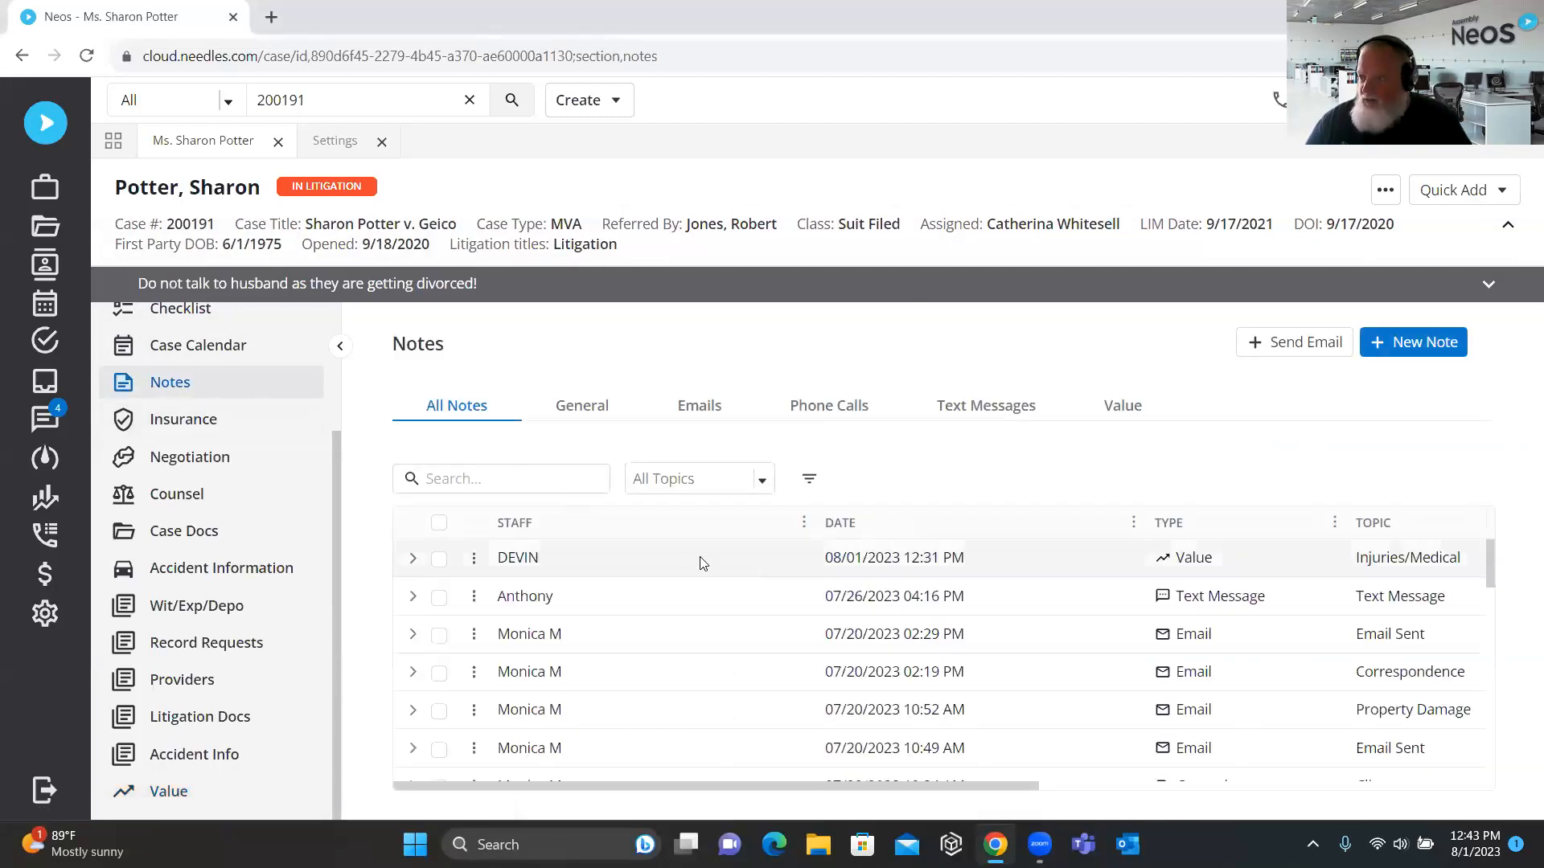
click(784, 557)
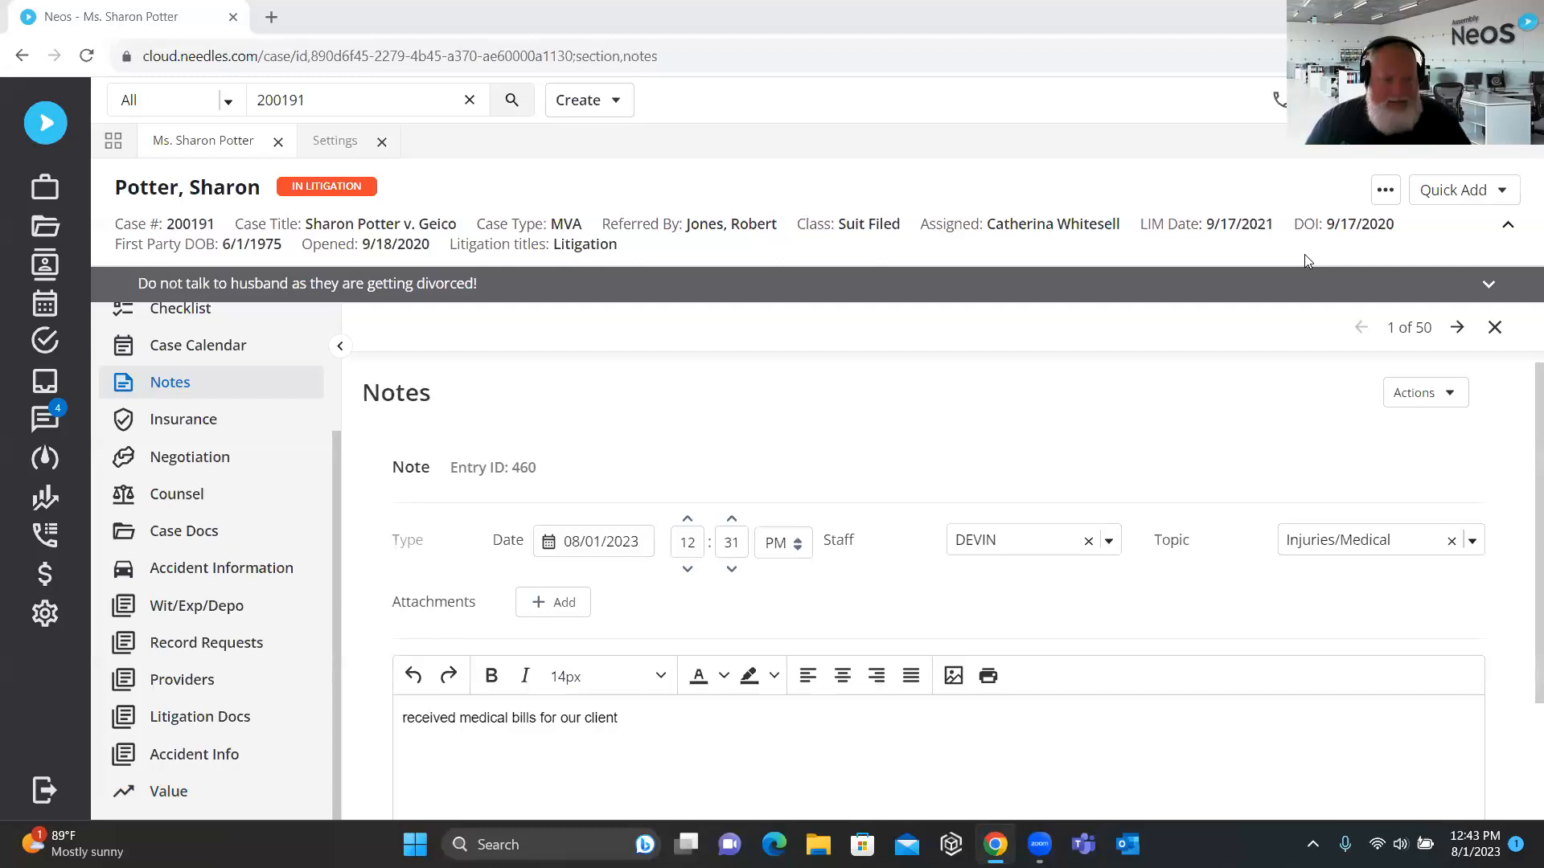
scroll(1103, 673, down, 2)
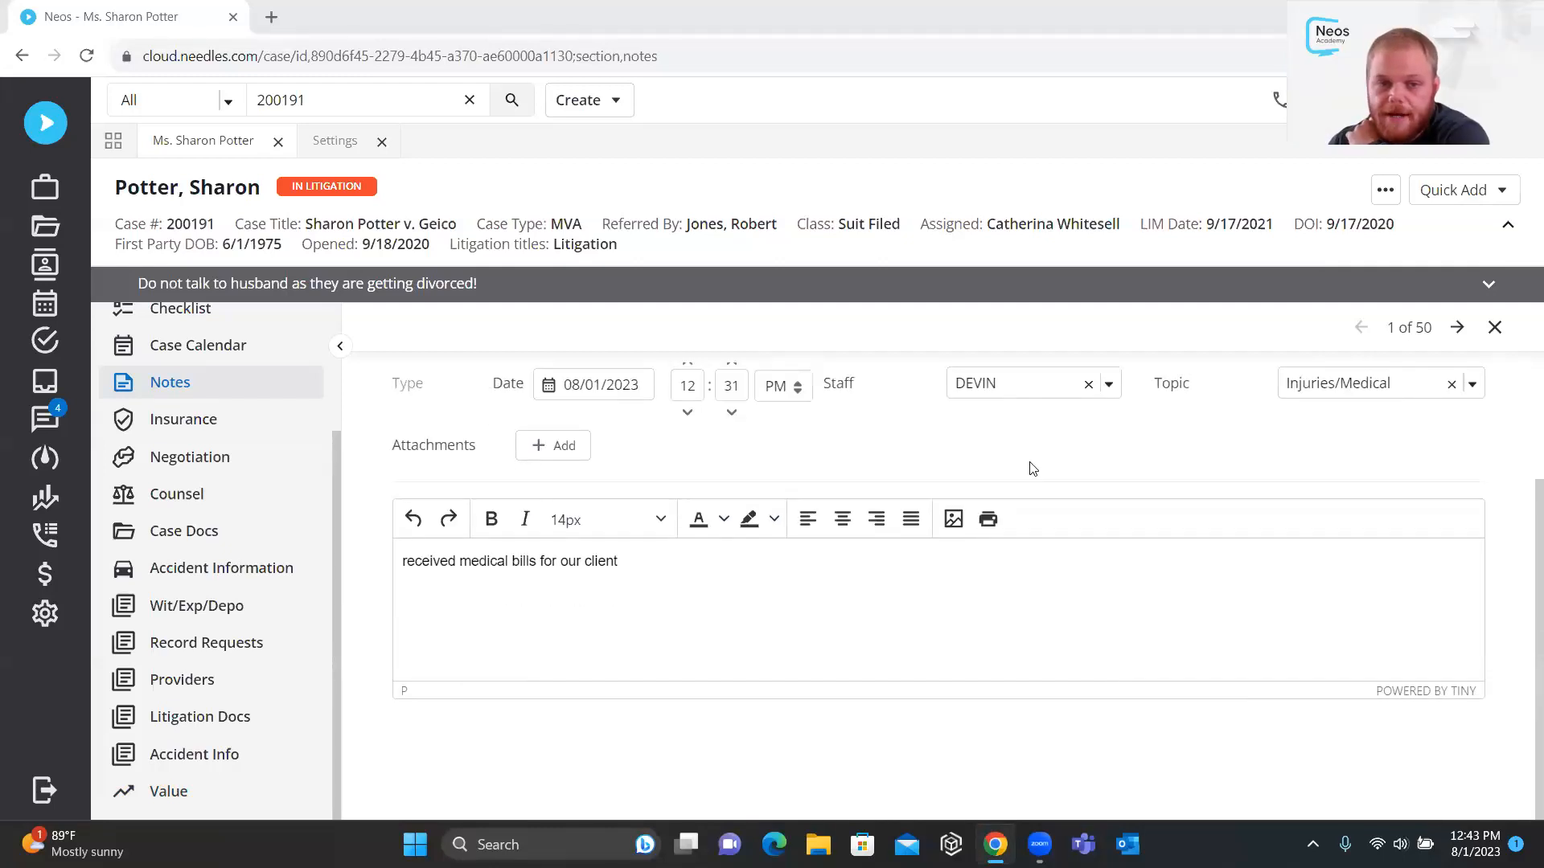
scroll(1027, 465, up, 2)
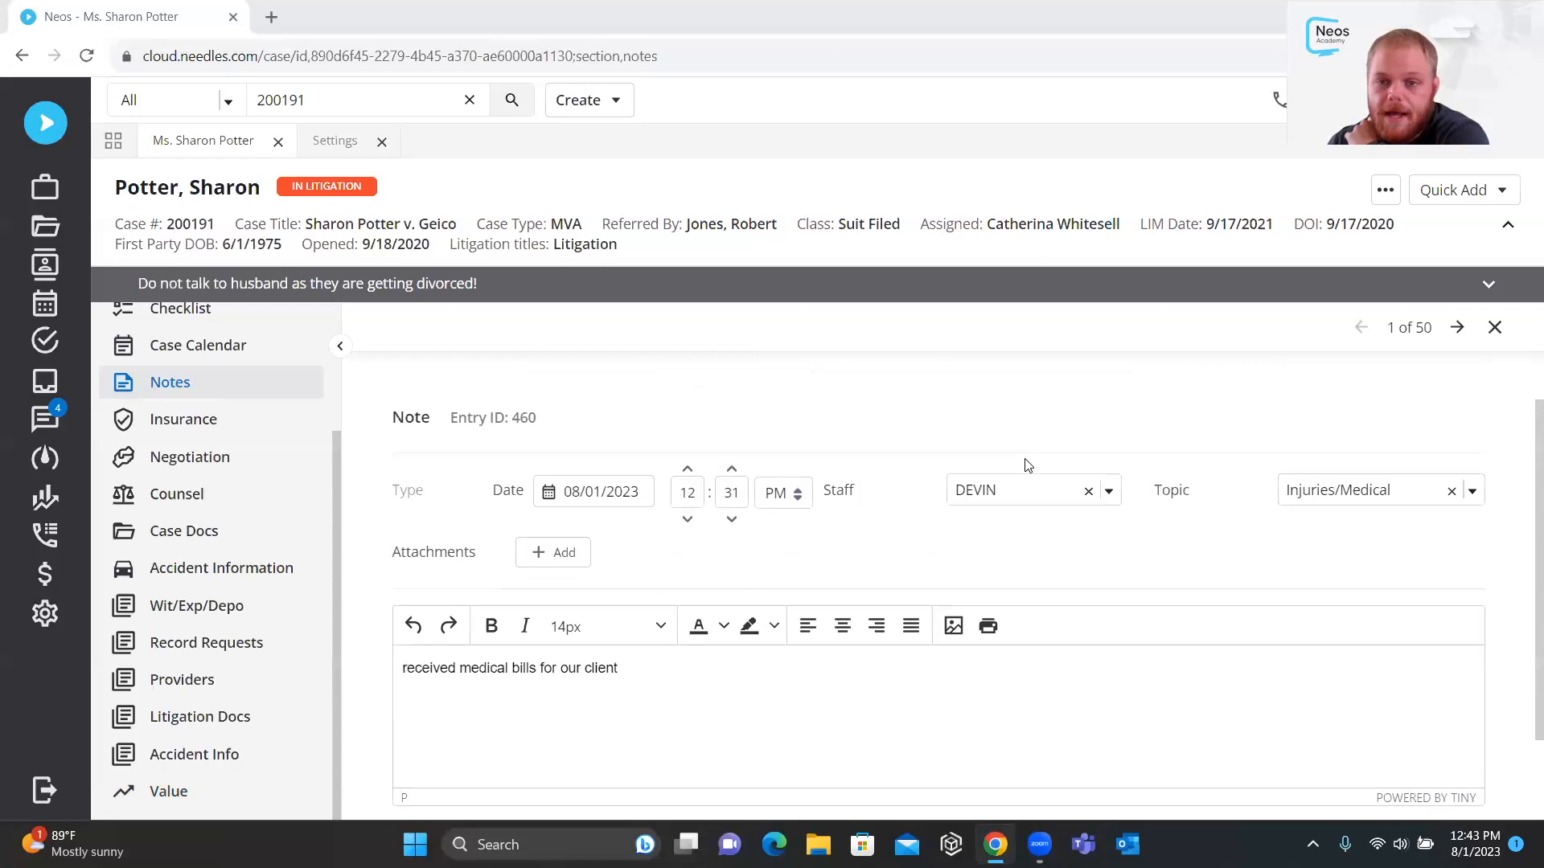
click(1494, 328)
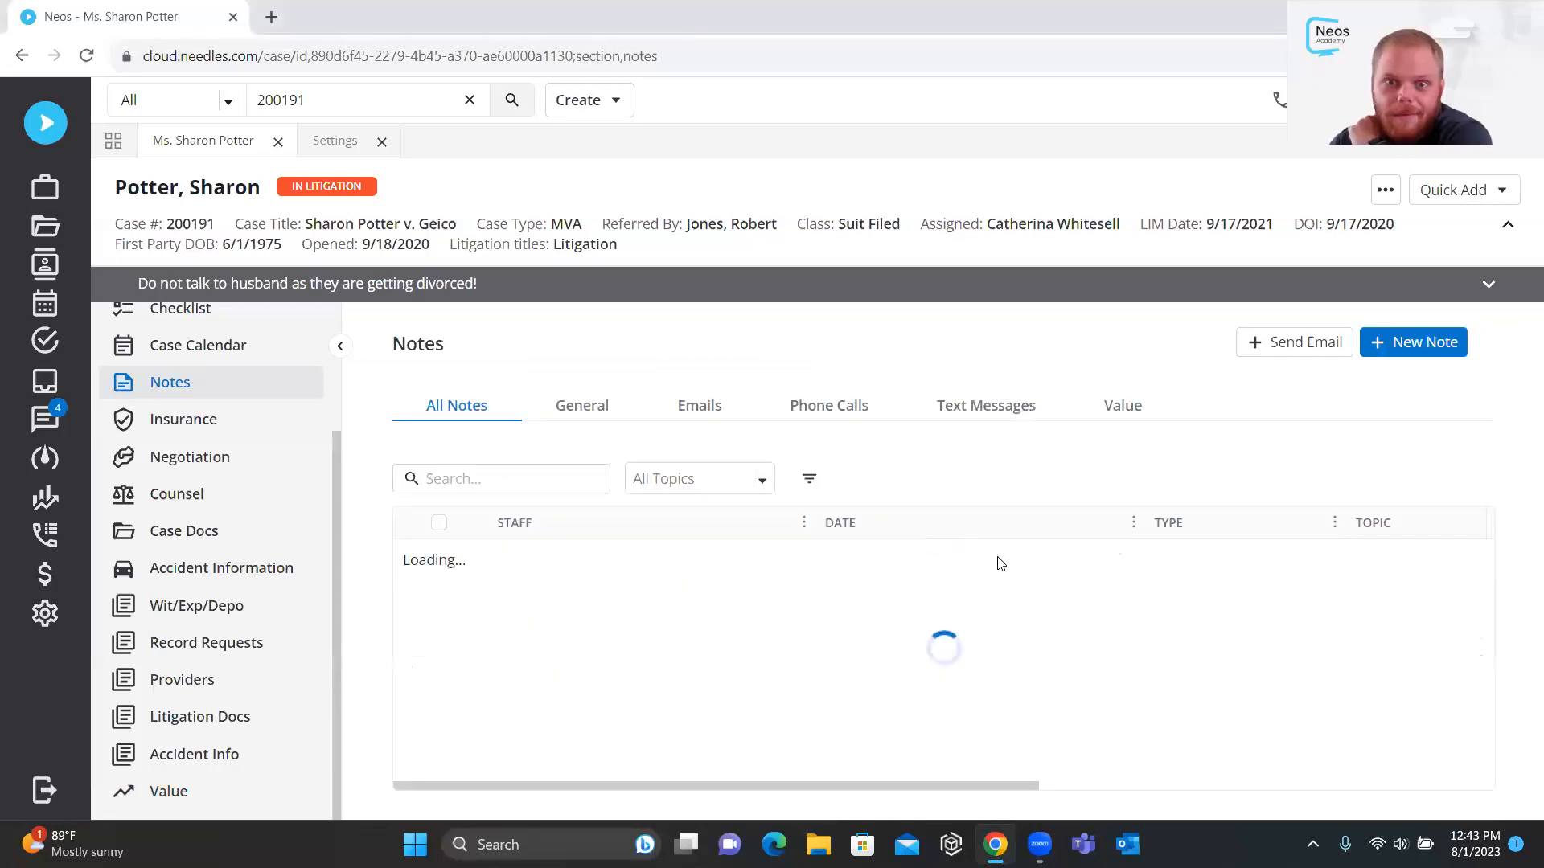
click(192, 802)
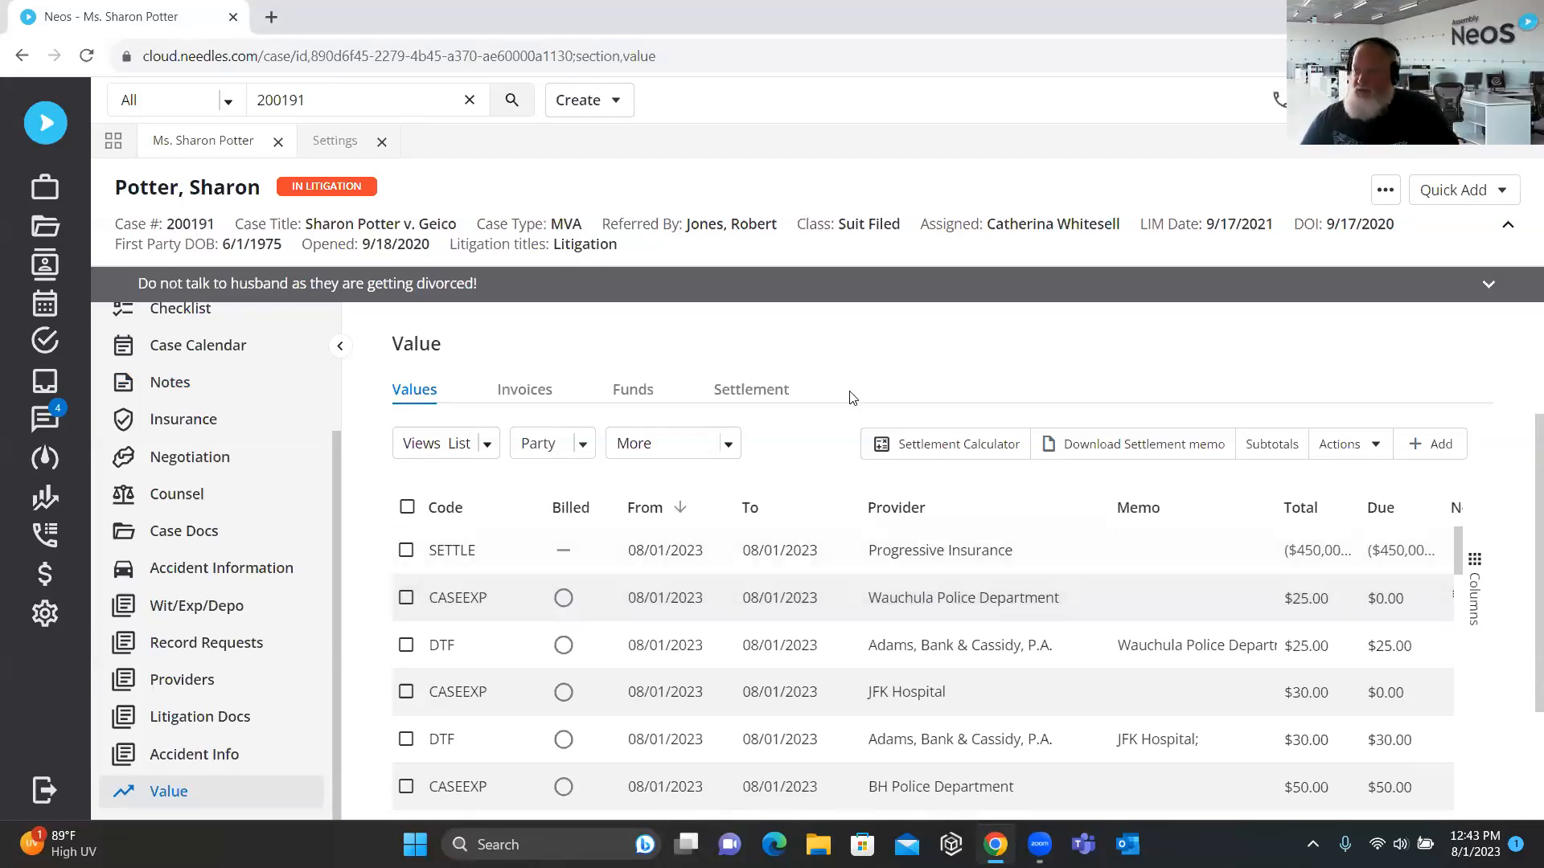
click(203, 393)
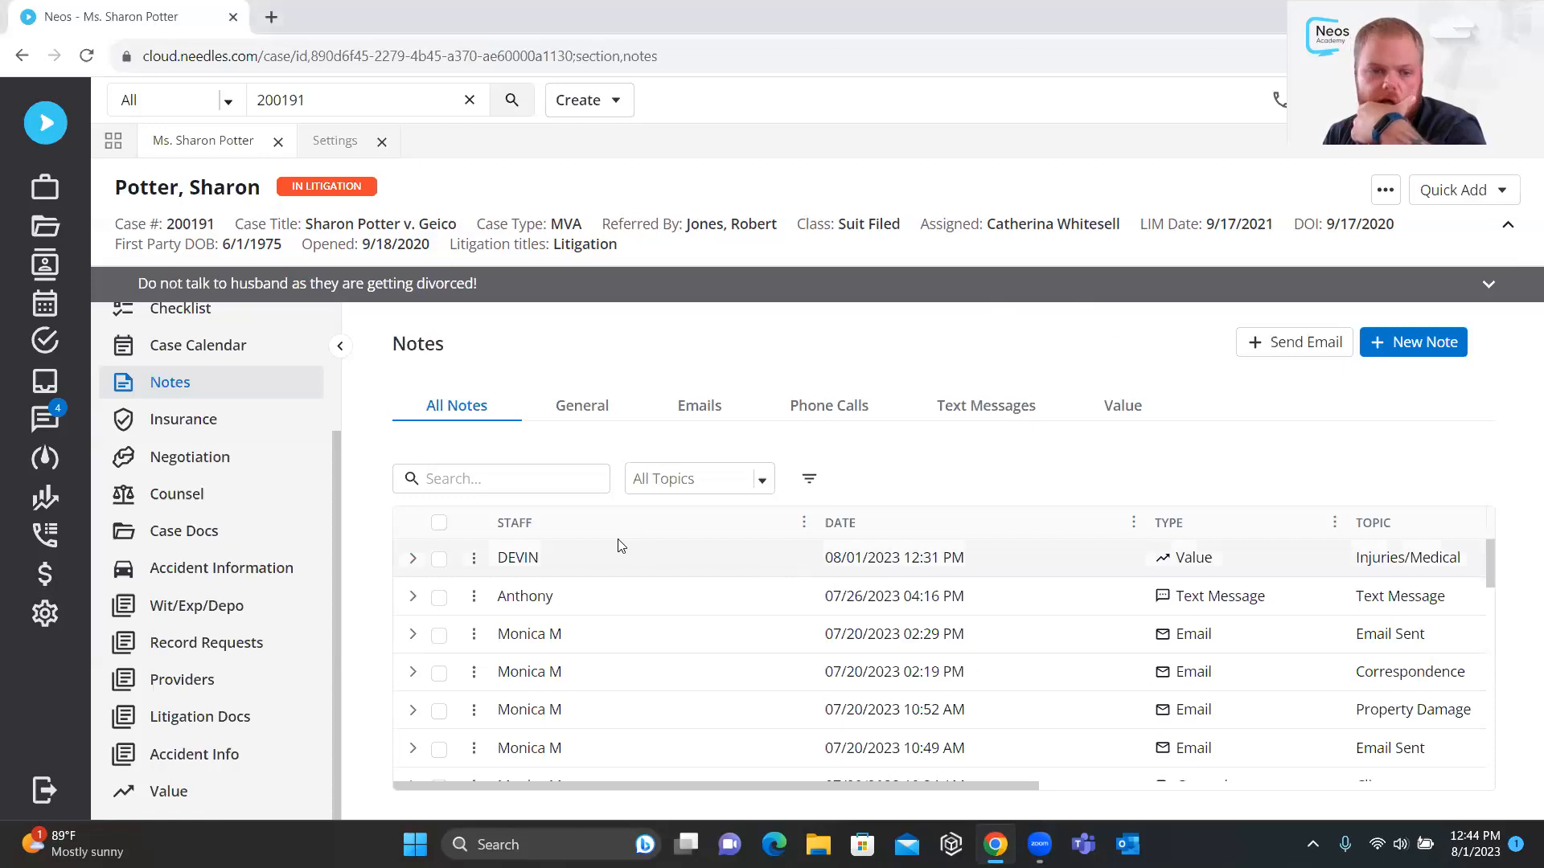
click(165, 791)
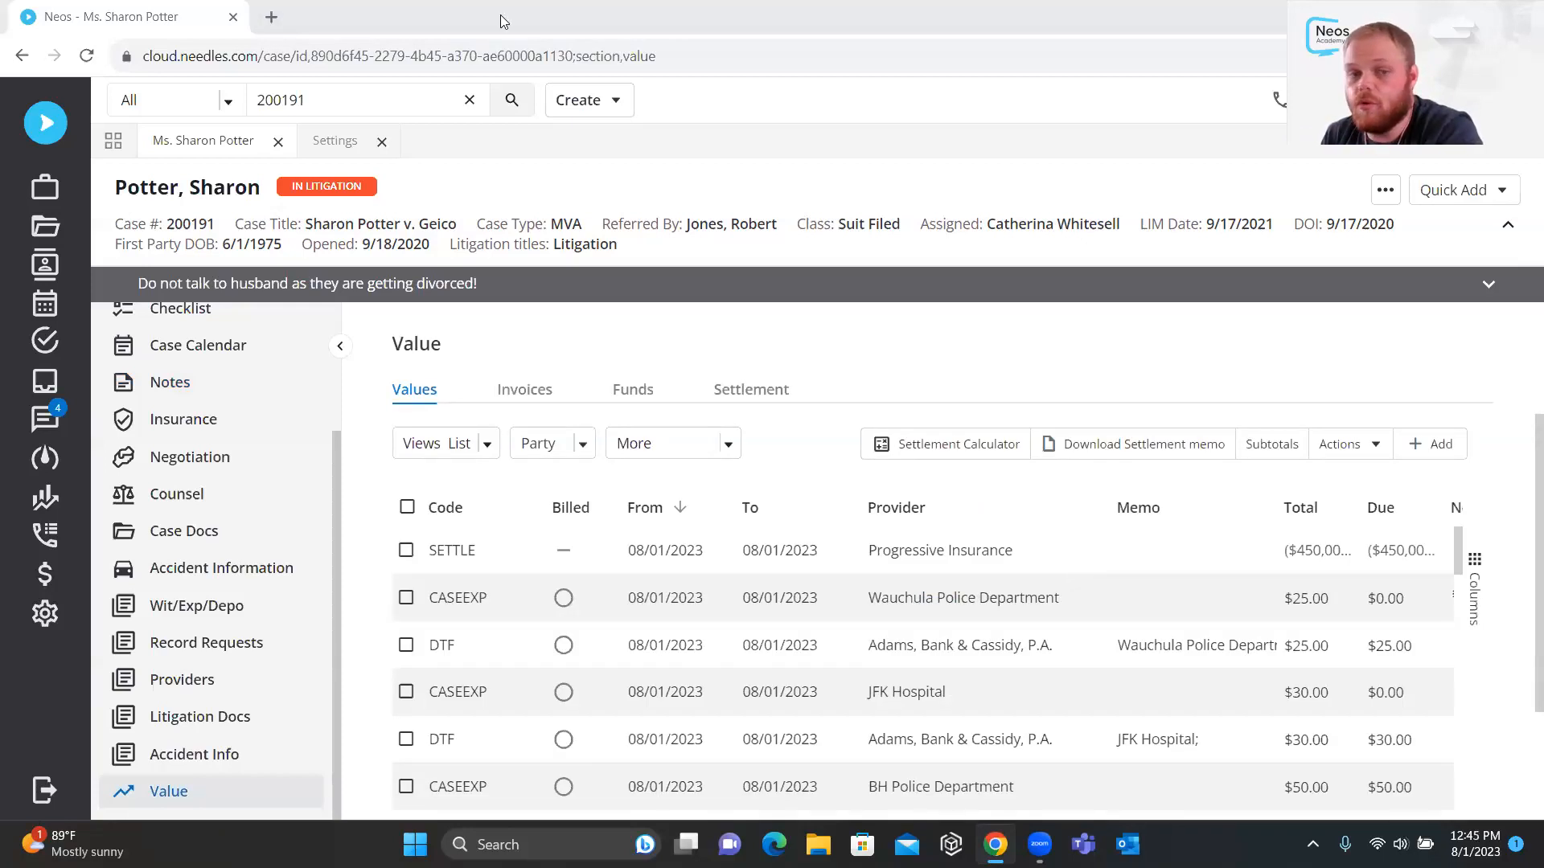
Examine the Report Requested and Payment Requested dates on the Wauchula Police Department expense entry, and return to the values list
click(789, 609)
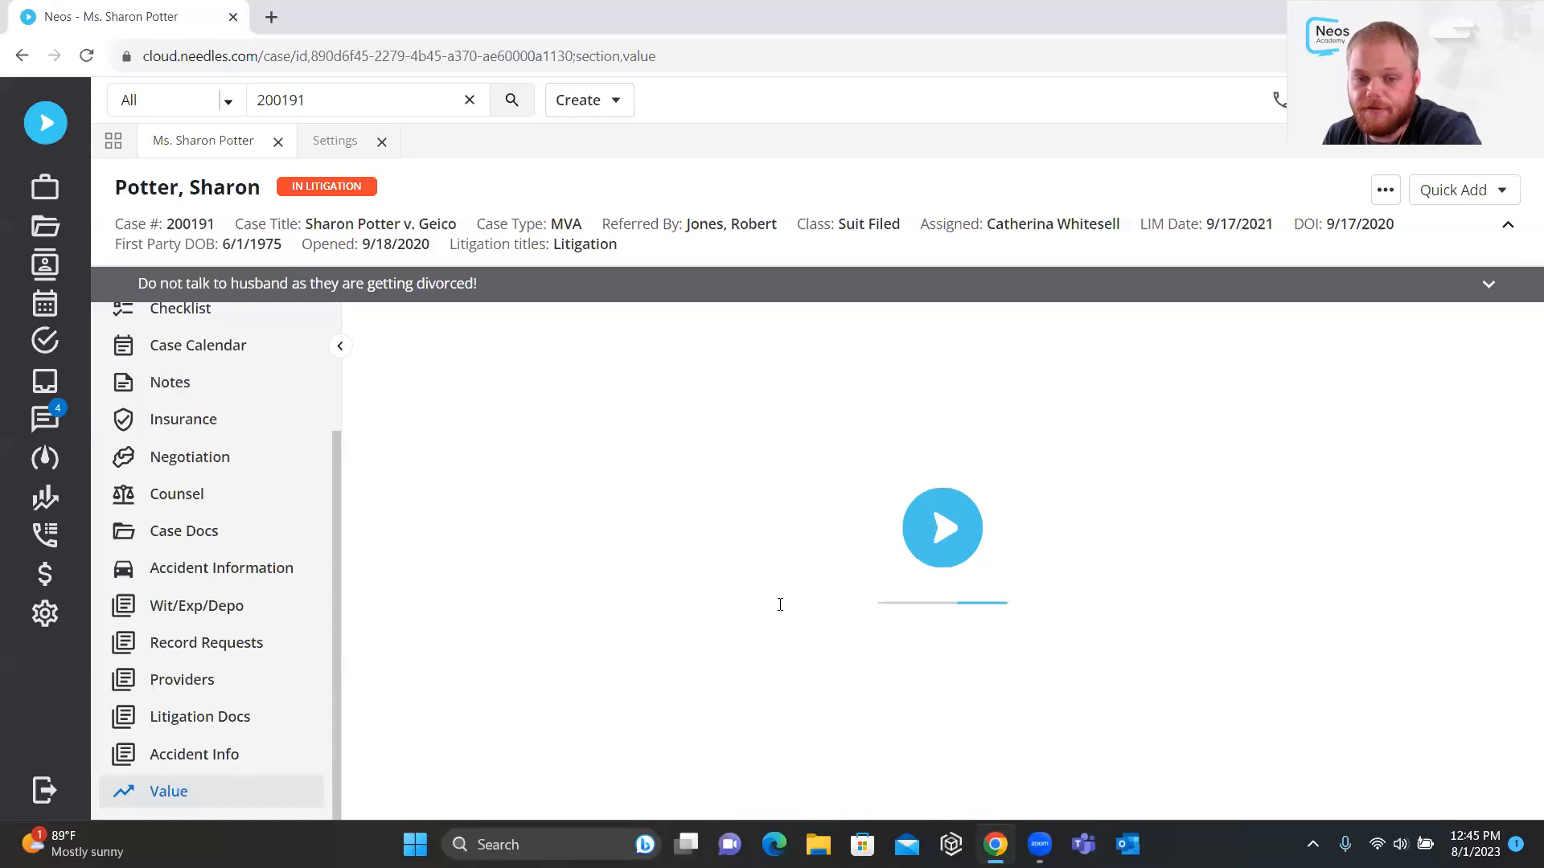
scroll(804, 599, down, 3)
drag(849, 522, 763, 495)
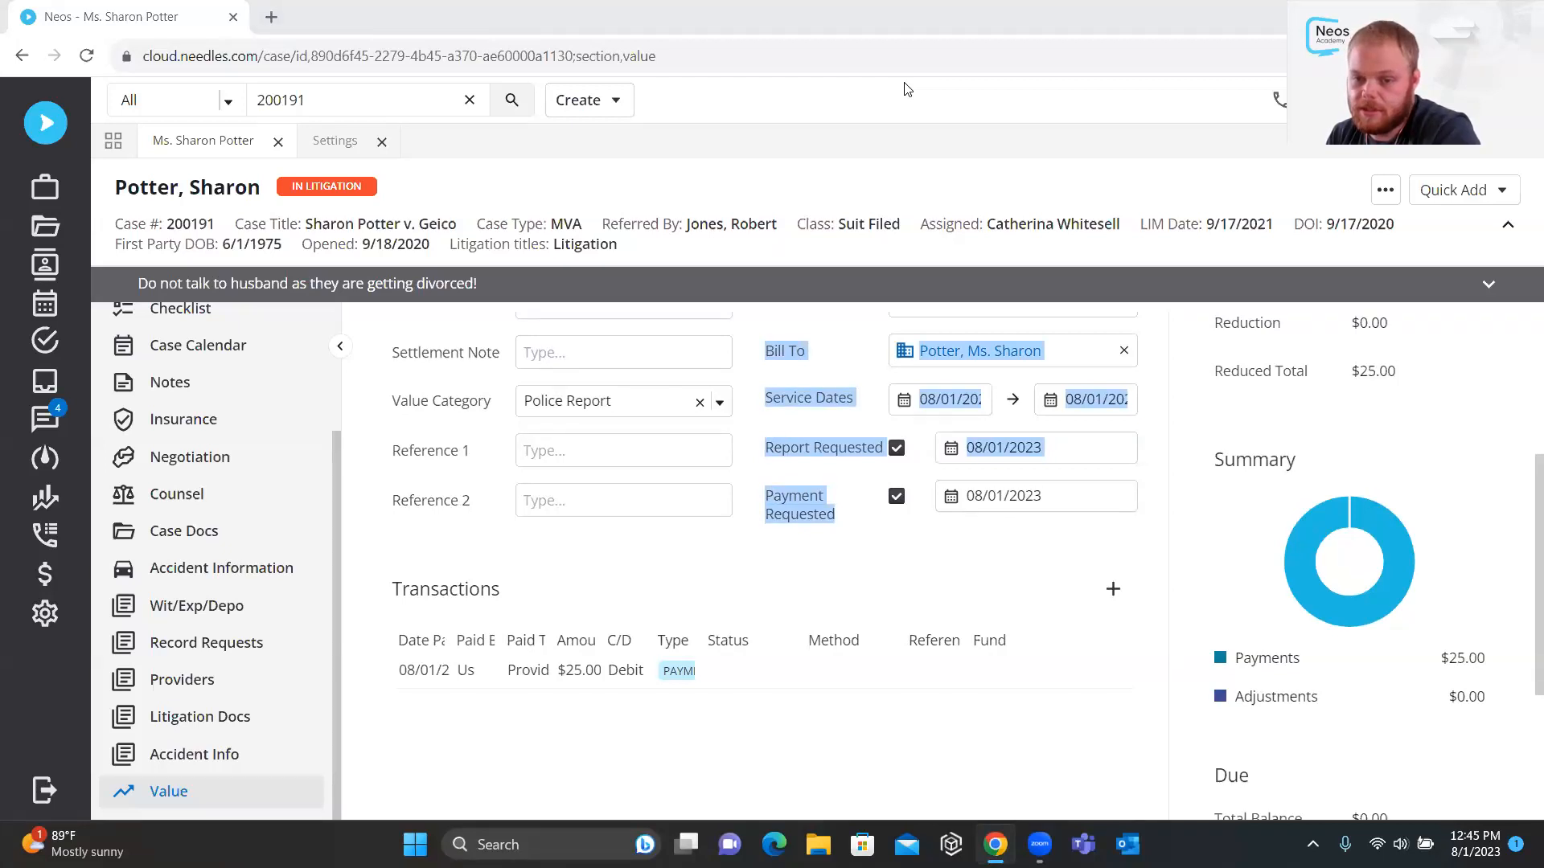
click(959, 553)
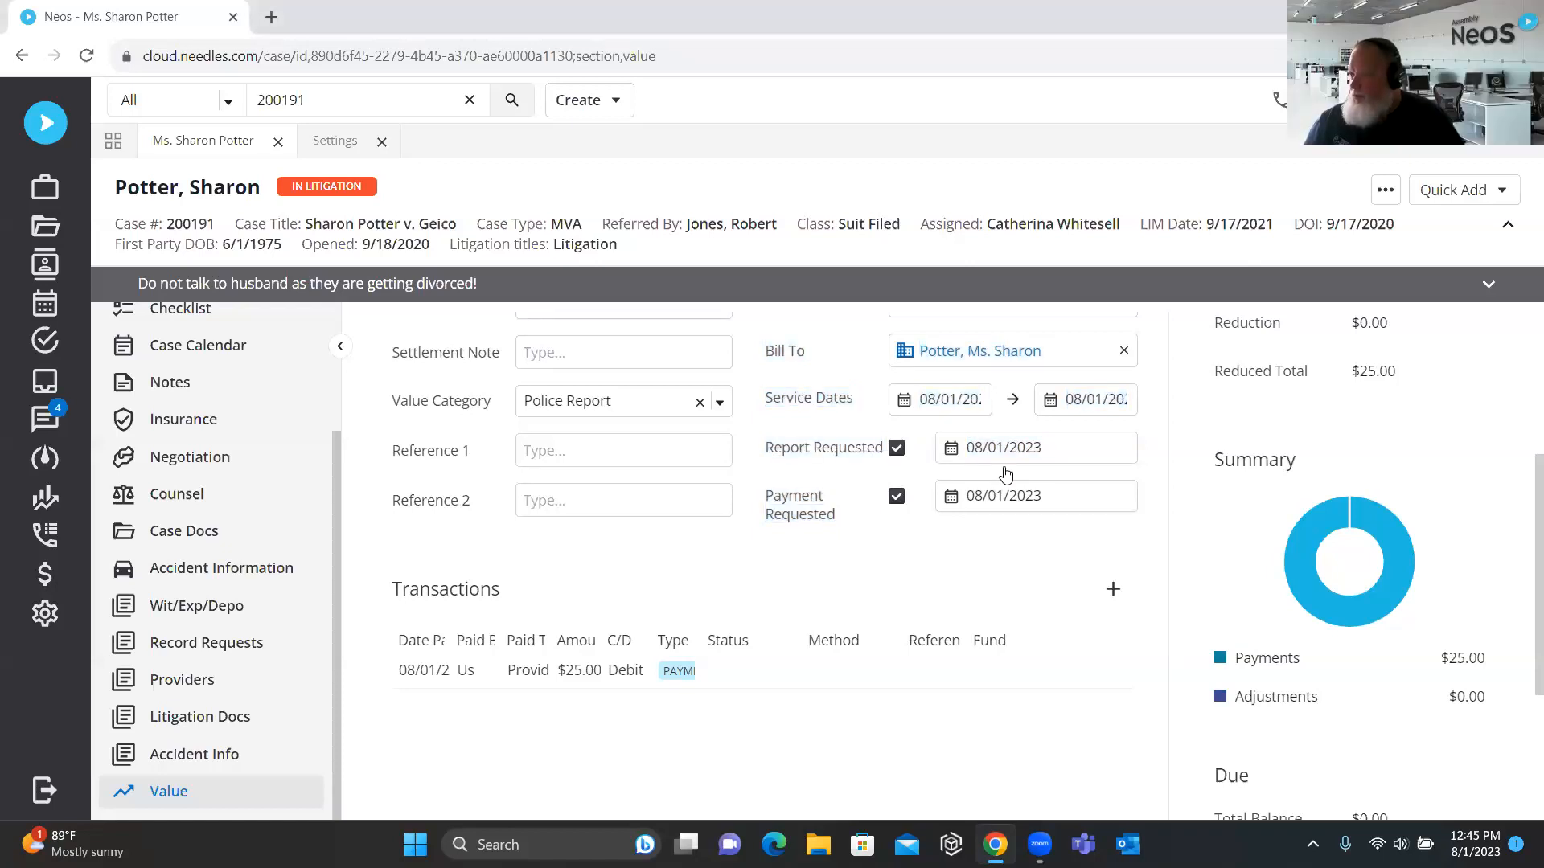
scroll(346, 434, up, 5)
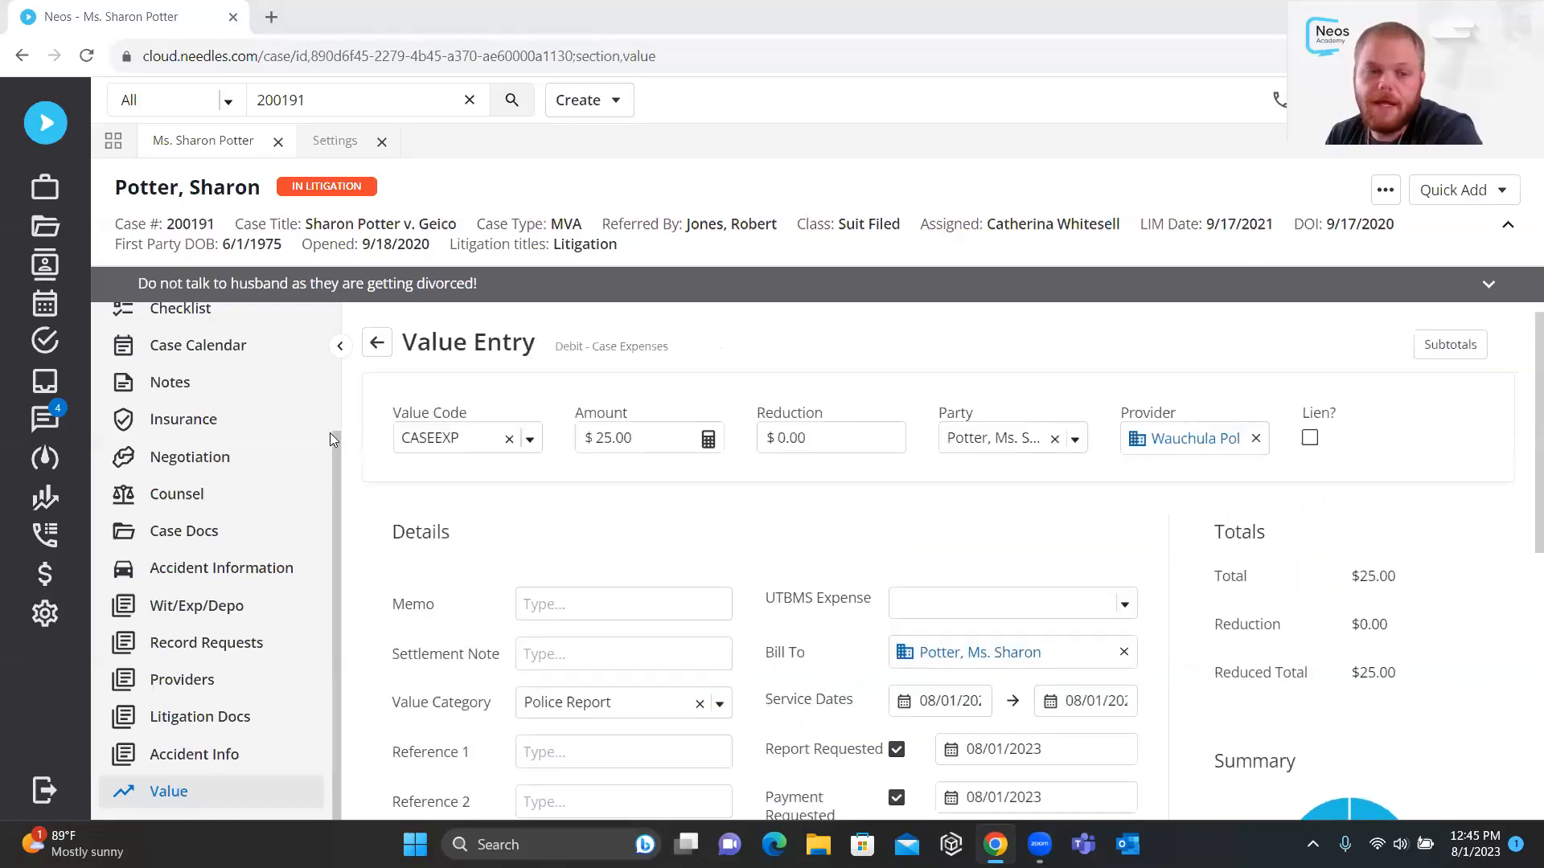
click(363, 347)
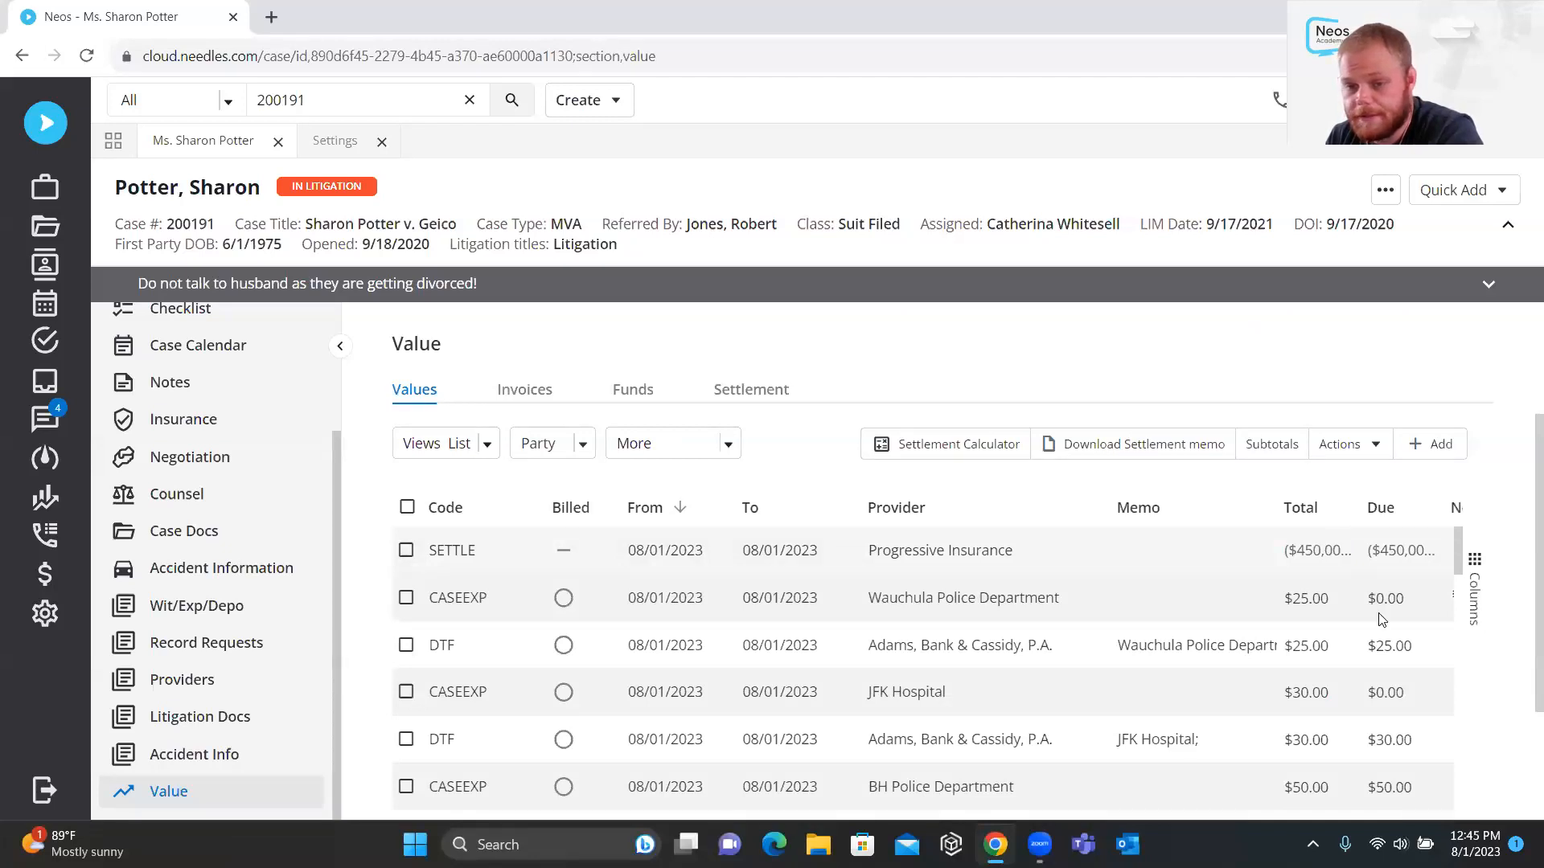
Add the Paid column to the case's values list
click(1474, 595)
scroll(1295, 616, down, 1)
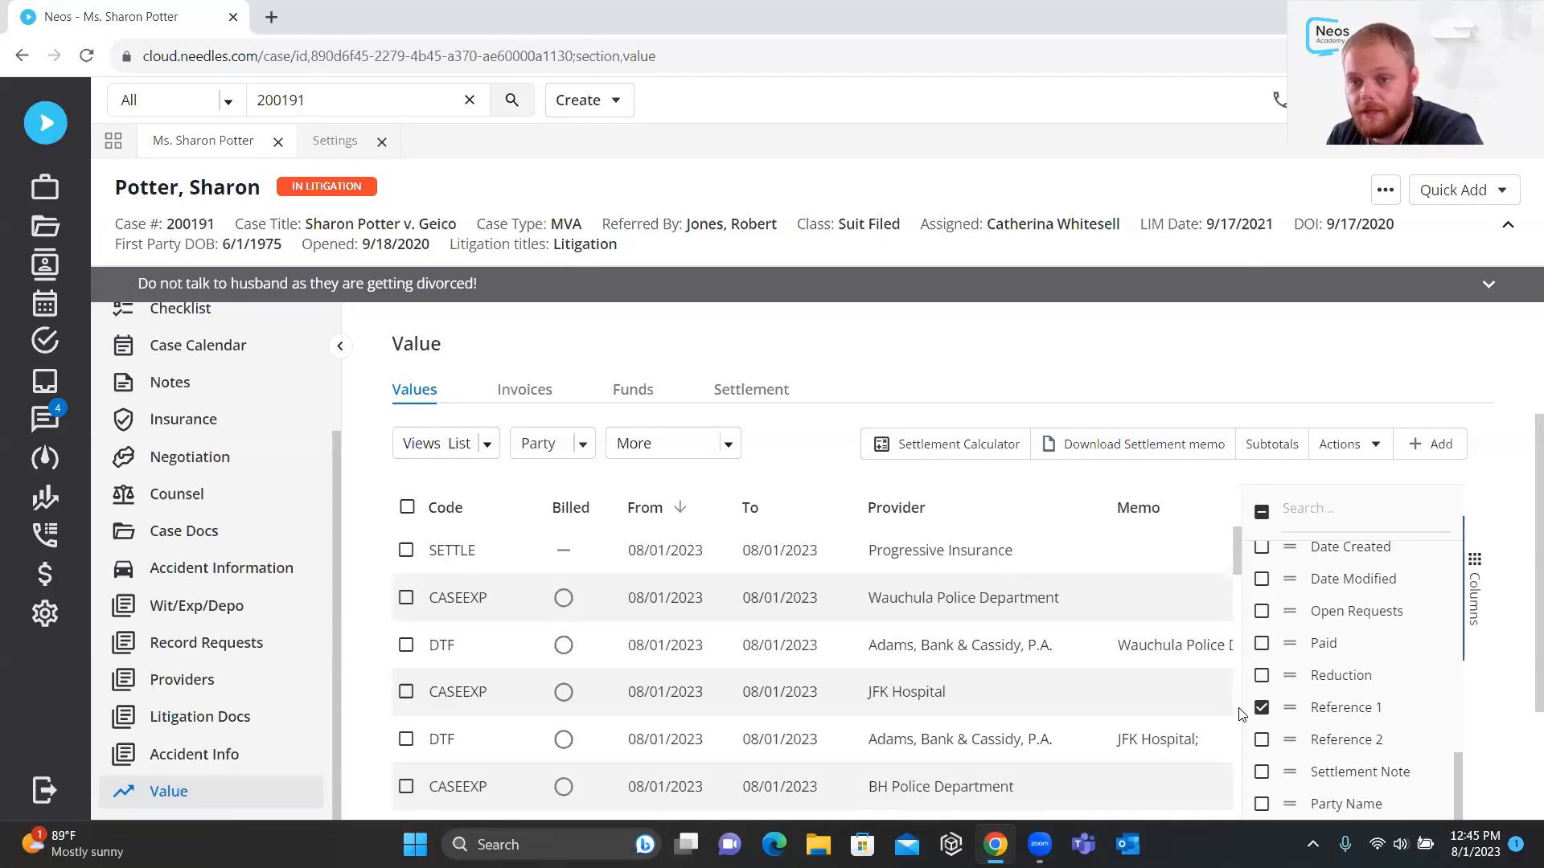
click(1262, 643)
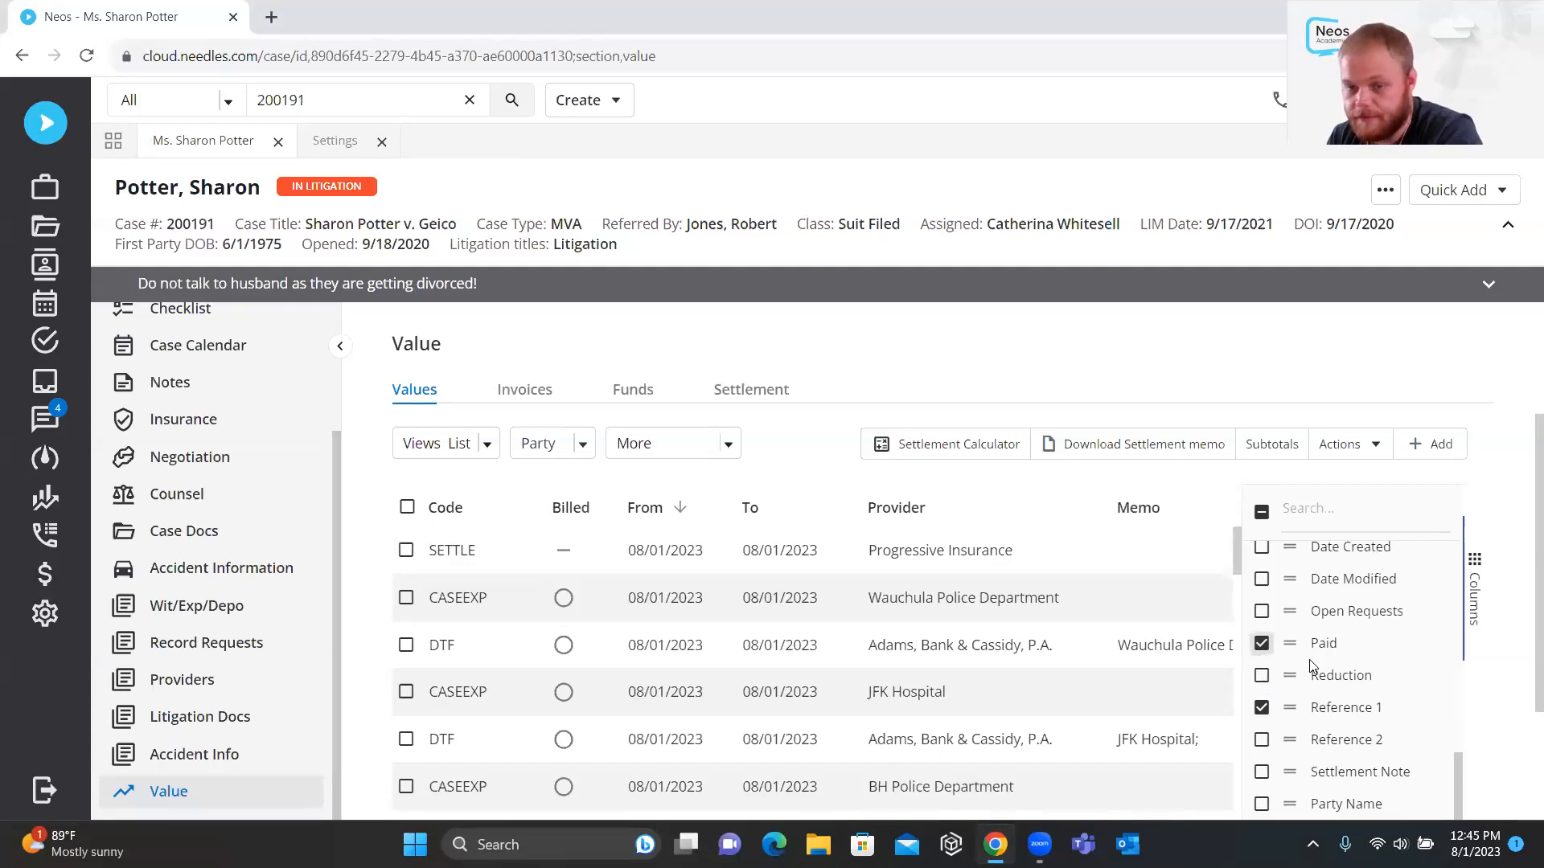
scroll(1311, 666, down, 2)
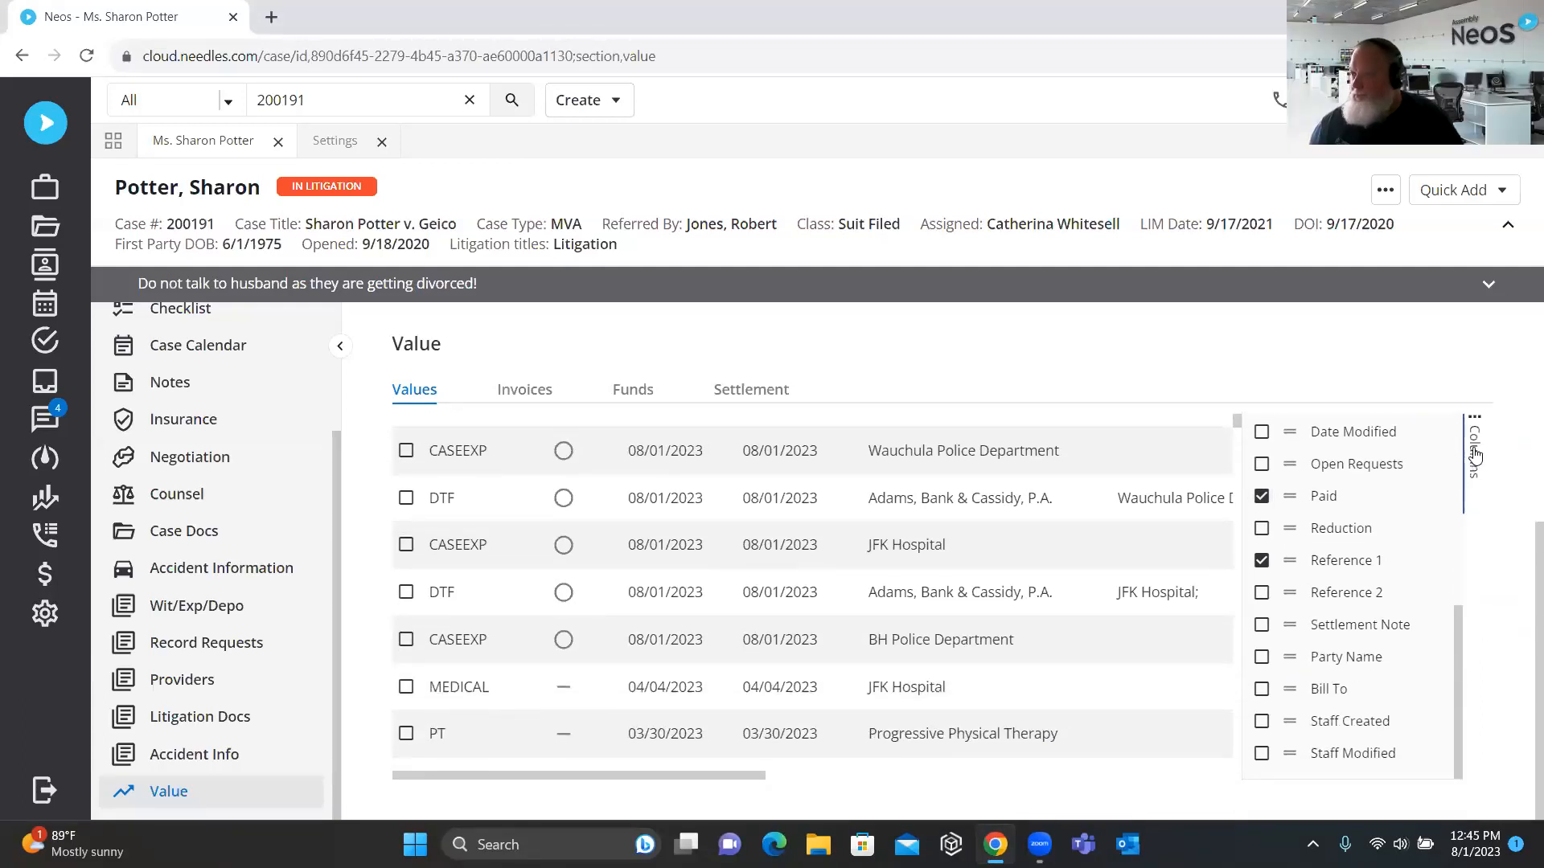
click(1475, 456)
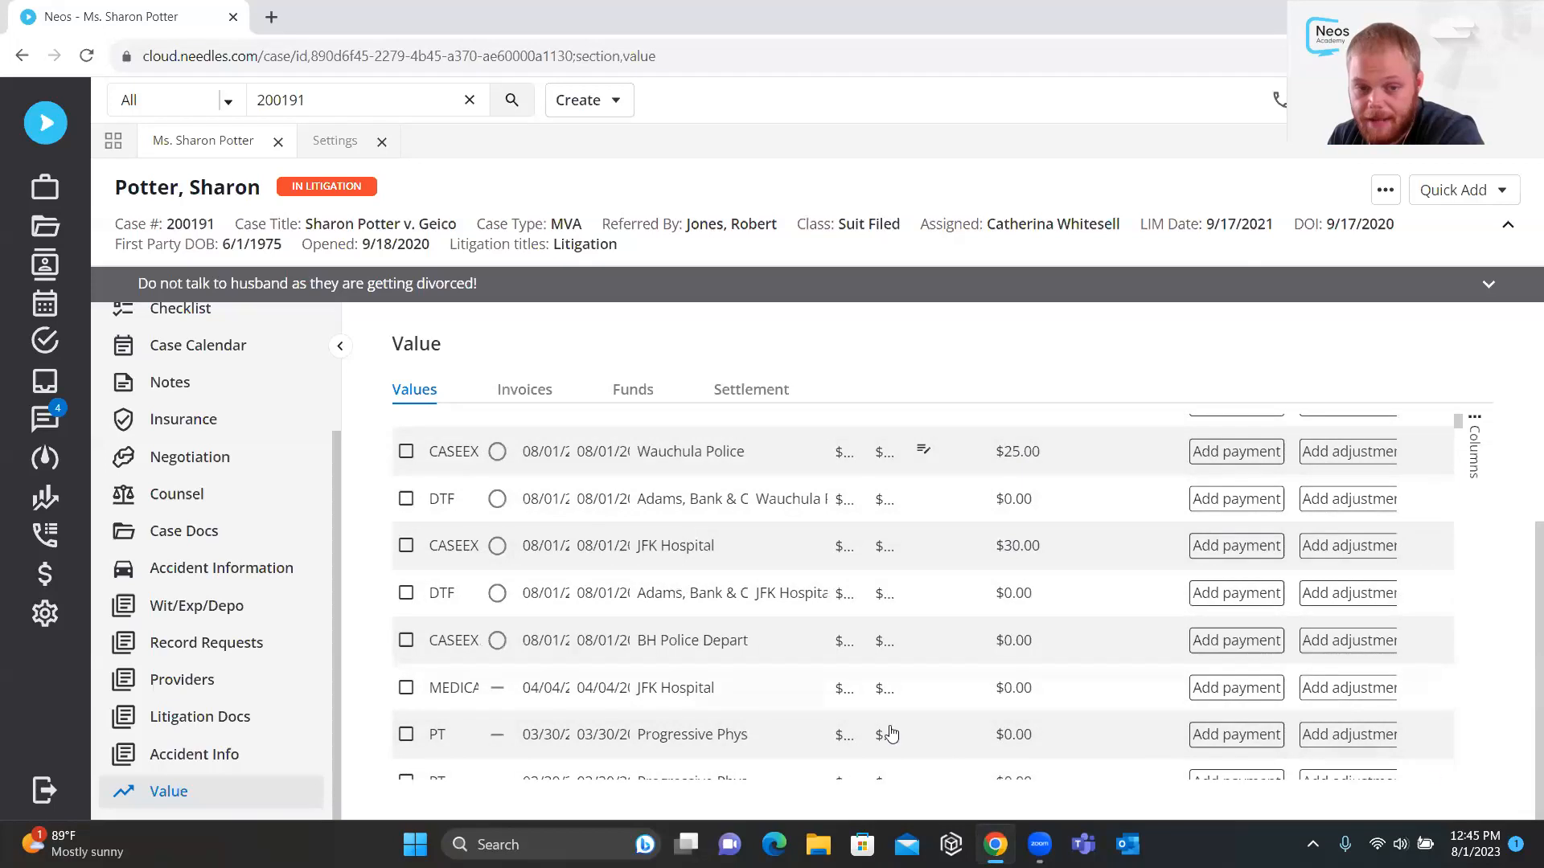
scroll(890, 733, up, 2)
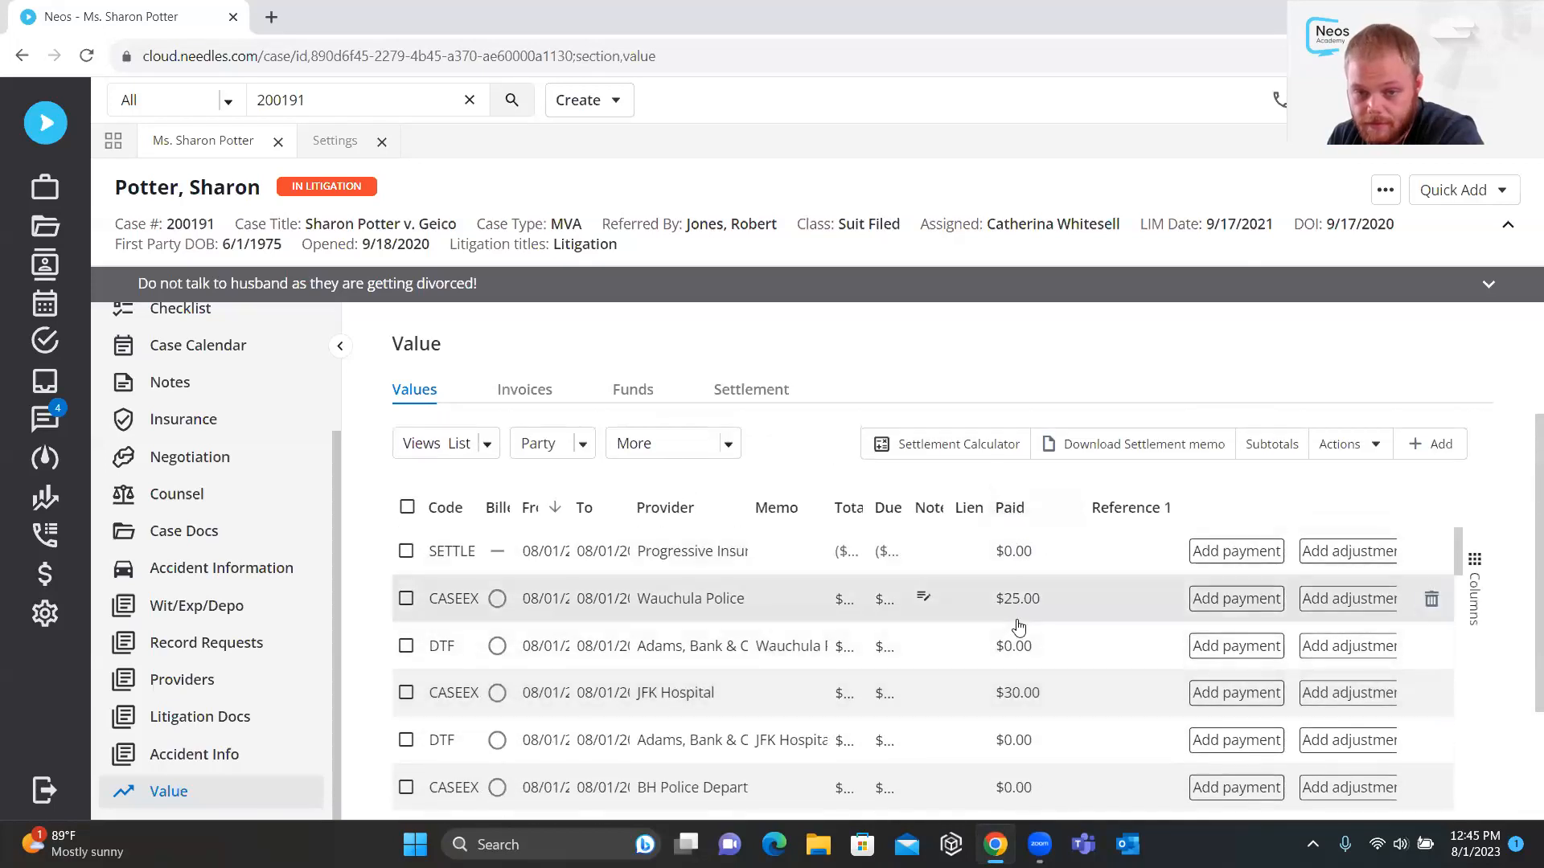
Examine the full set of columns available for the values list, from Code through Staff Modified, and close the column chooser
click(1472, 574)
scroll(1302, 611, up, 4)
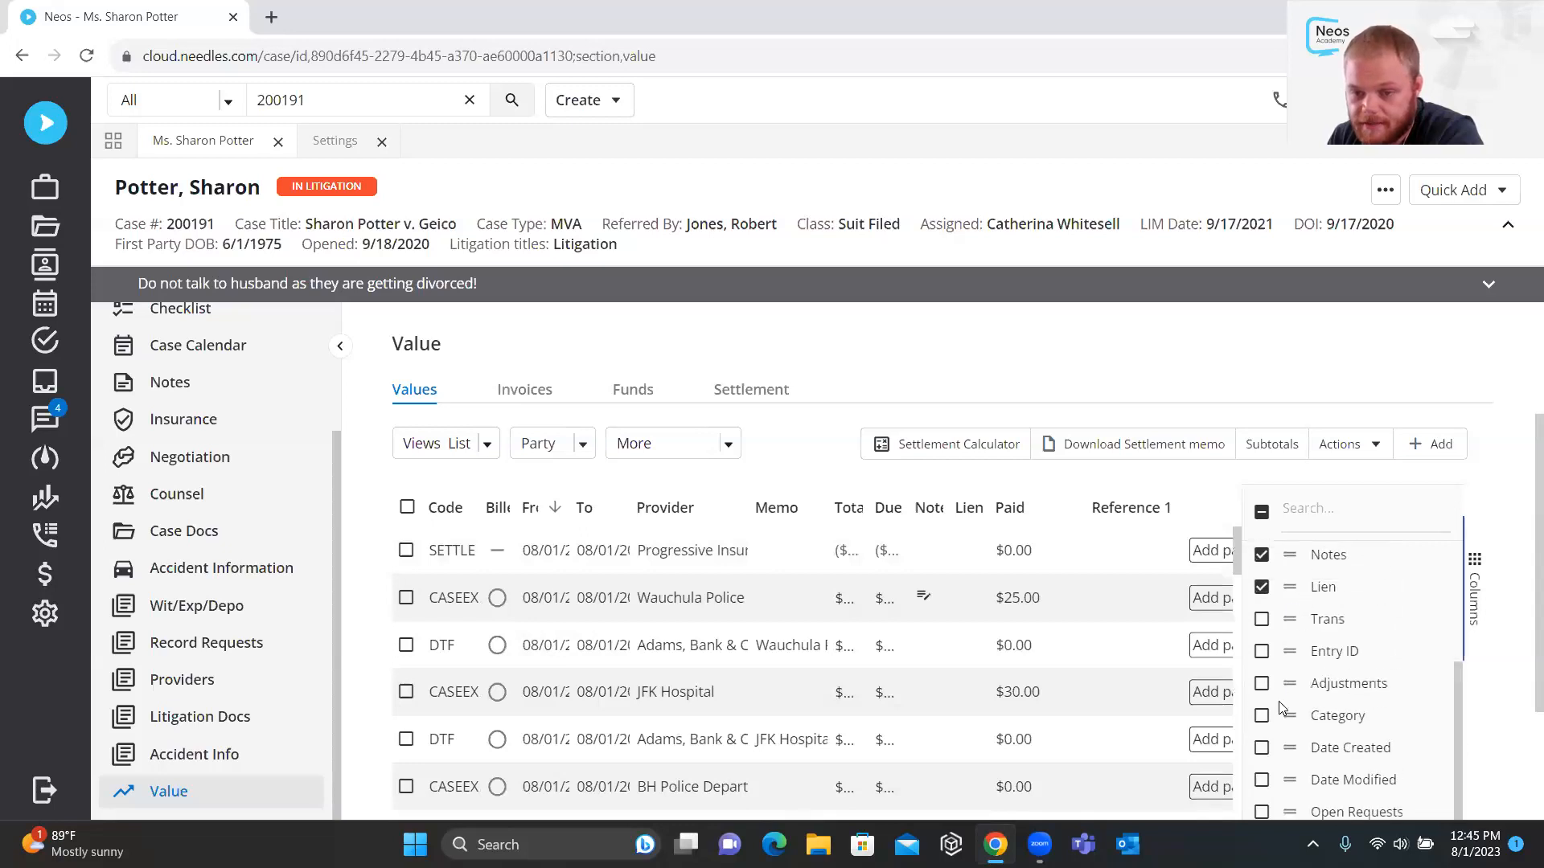
scroll(1280, 707, down, 3)
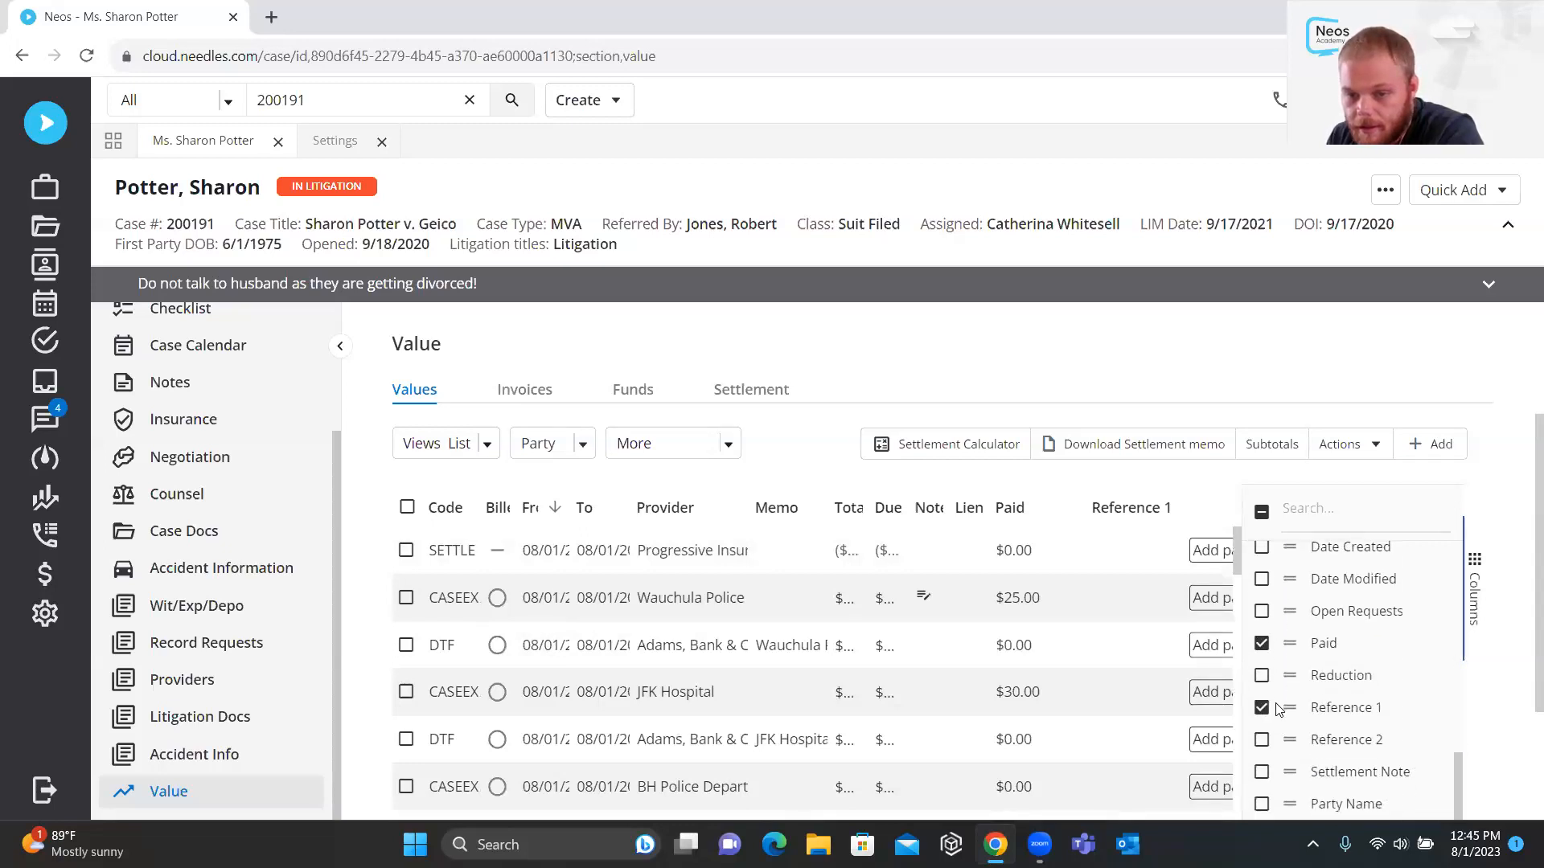
scroll(1279, 709, down, 3)
scroll(1274, 708, down, 2)
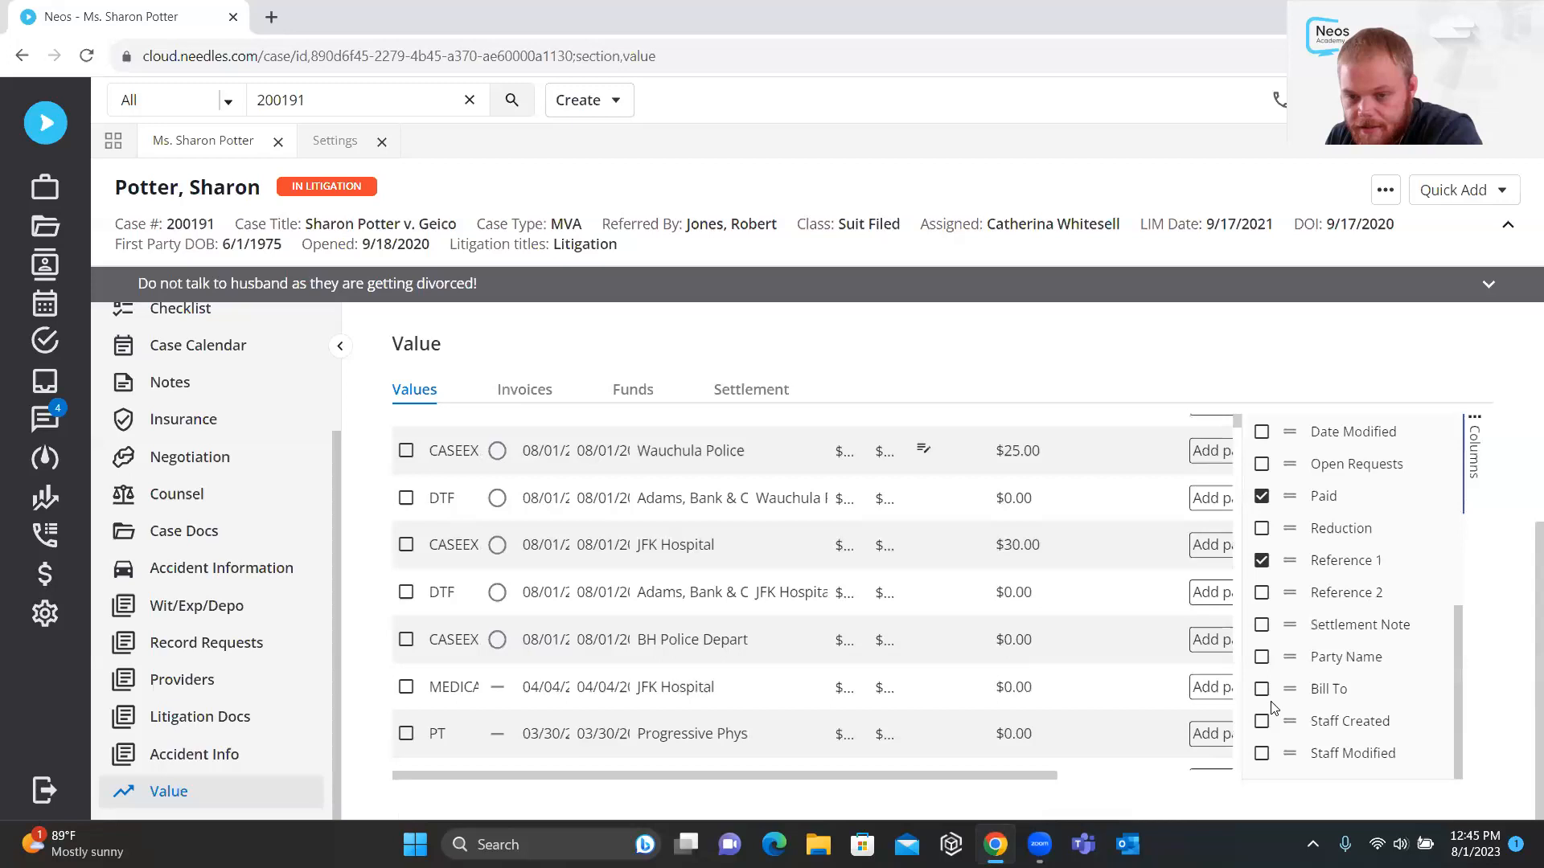
scroll(1286, 675, up, 4)
scroll(1290, 668, up, 5)
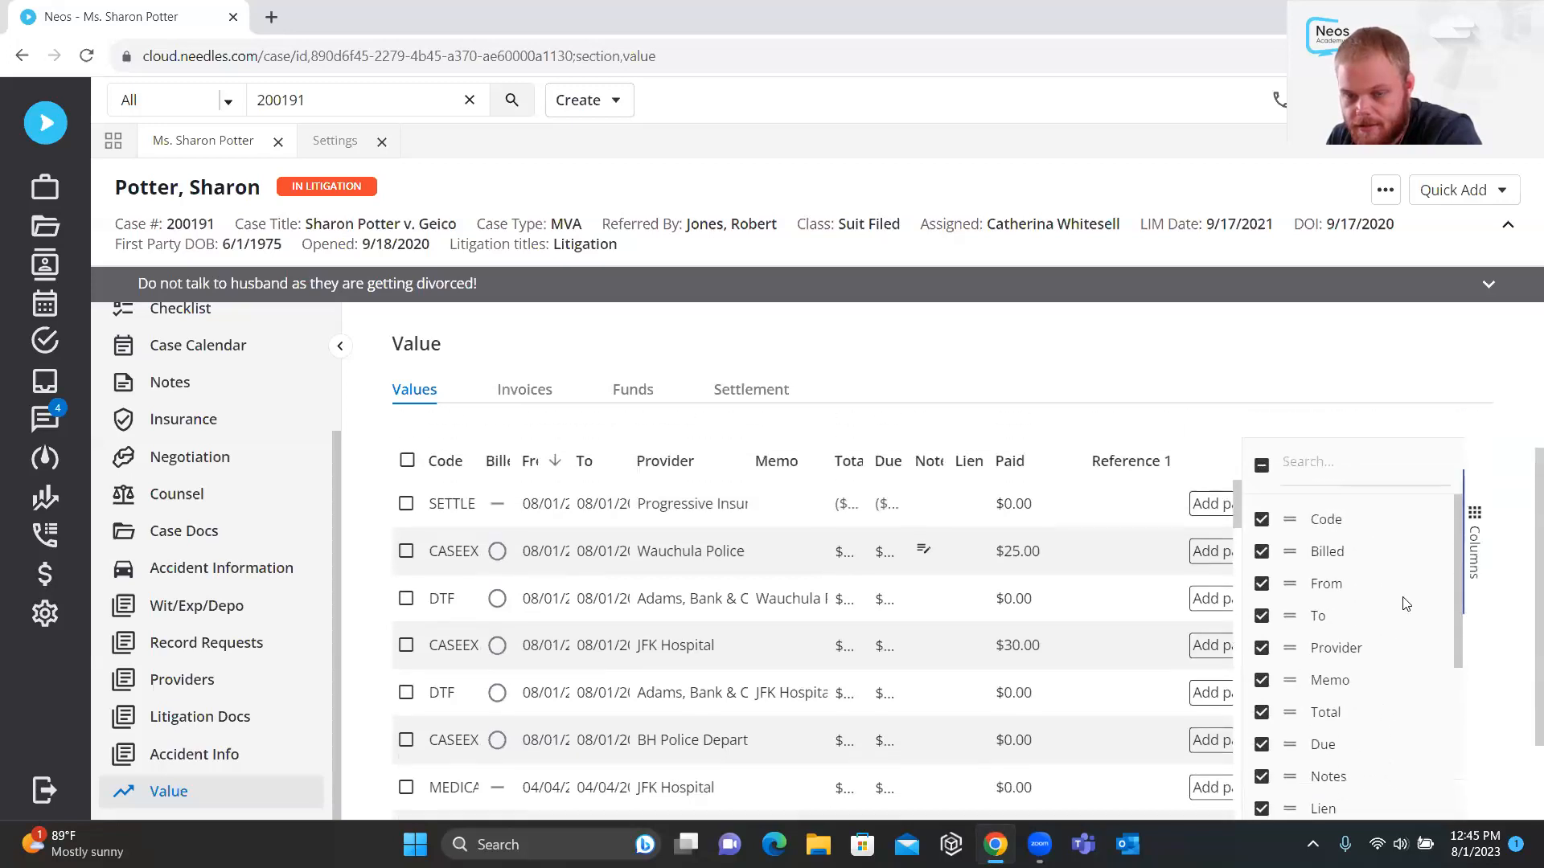
click(1475, 535)
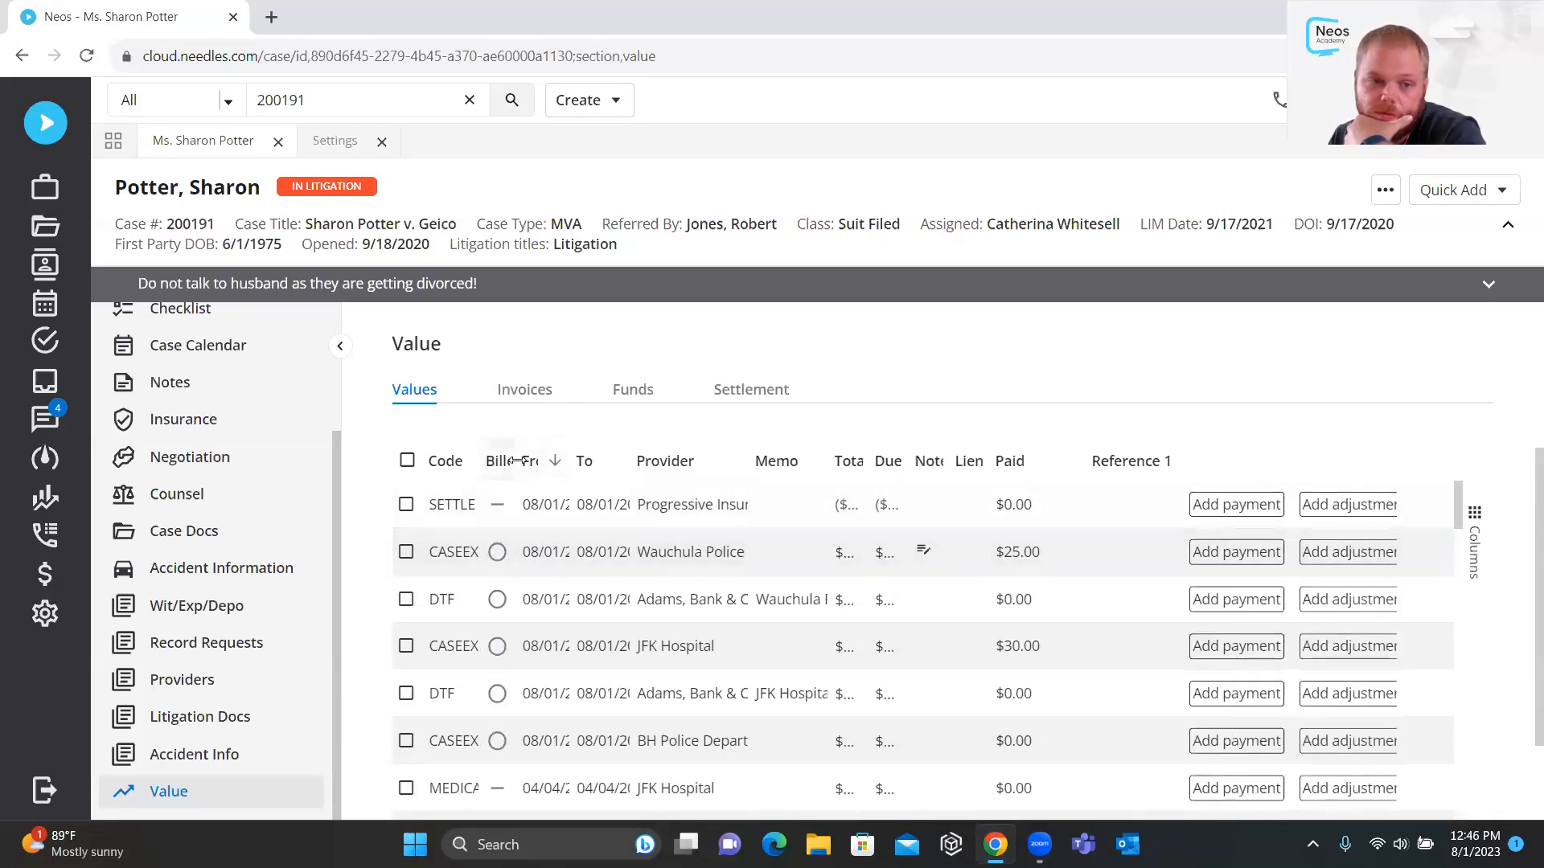
Widen the Billed column in the values list and look through the entries' billed statuses
drag(519, 461, 662, 466)
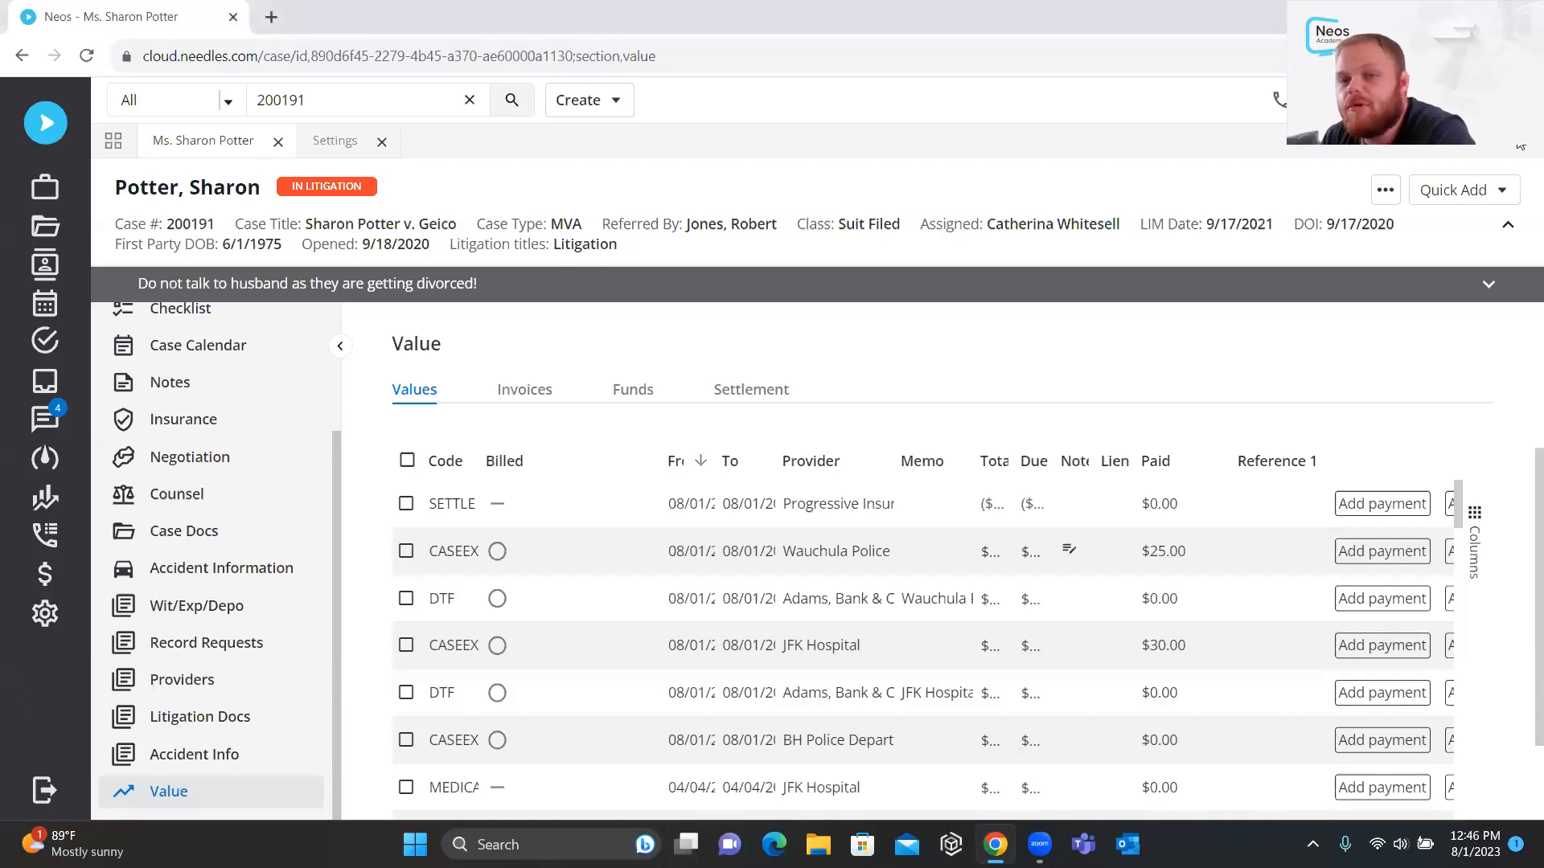
scroll(1180, 438, up, 1)
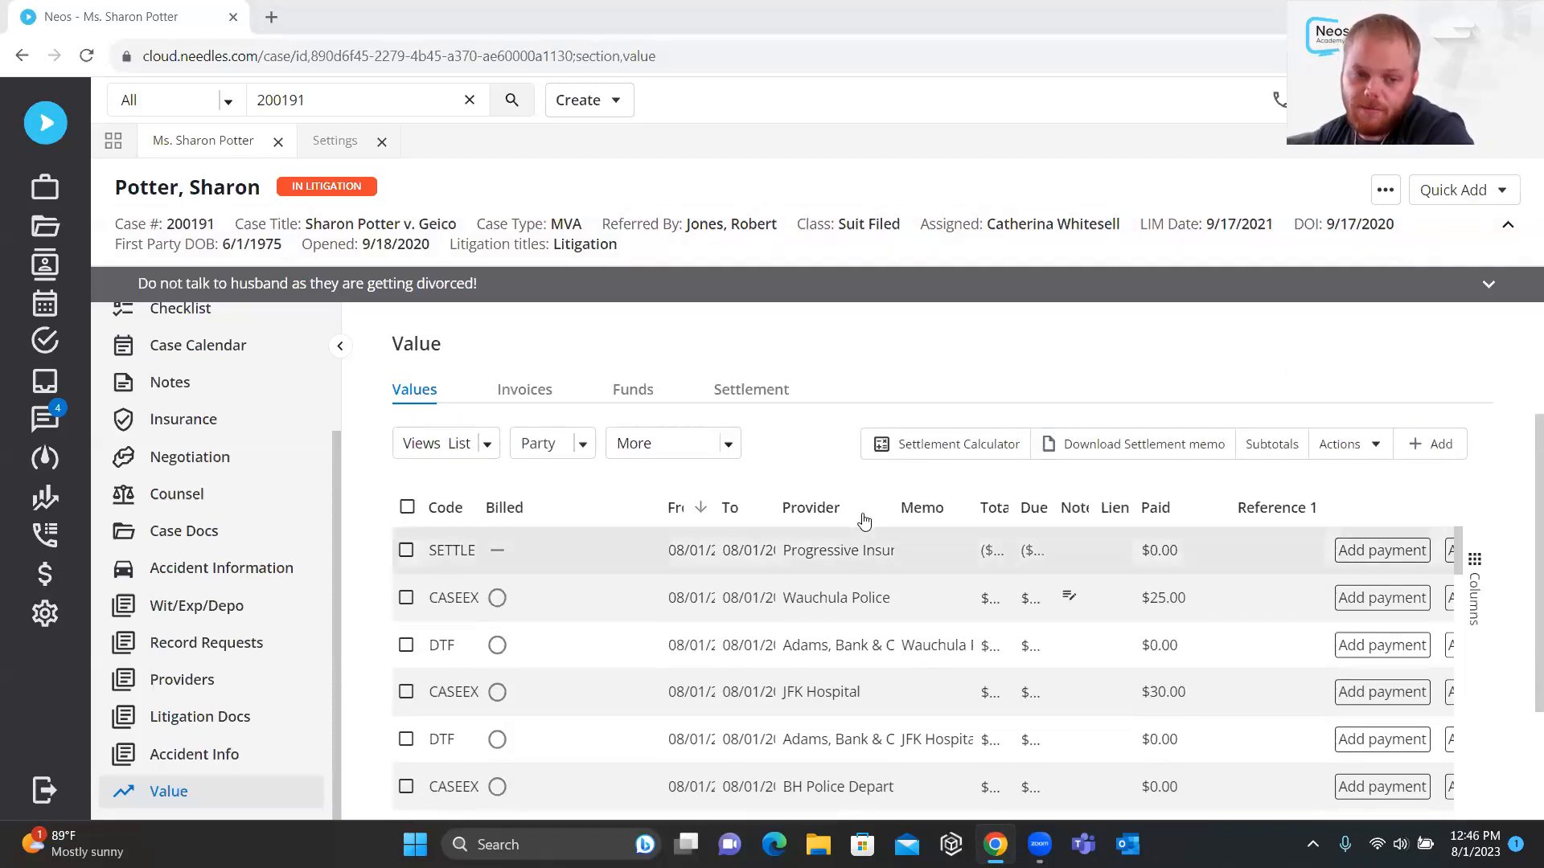
scroll(426, 732, down, 5)
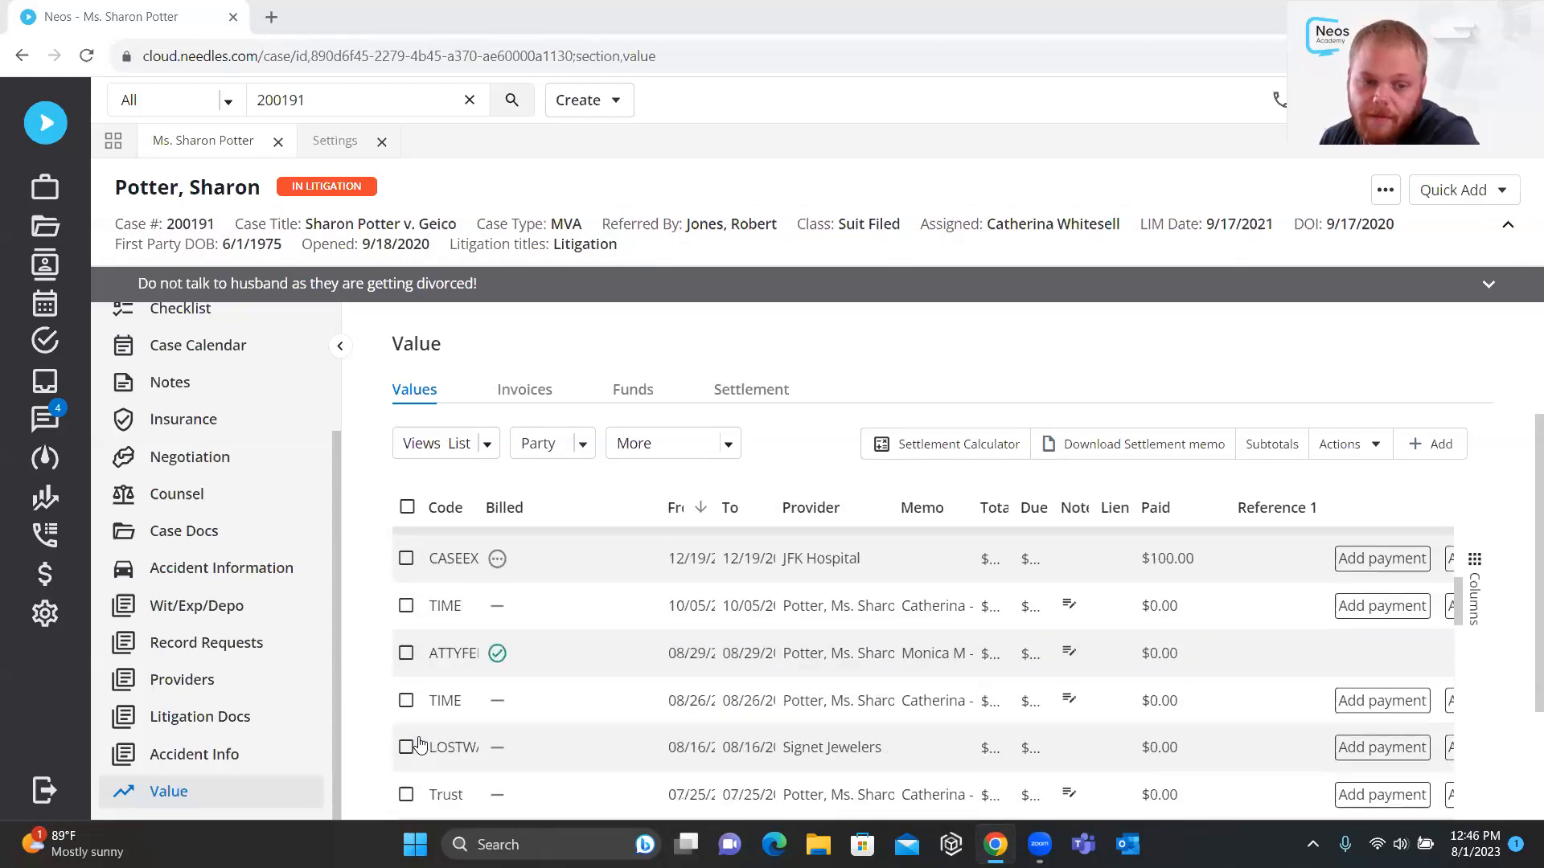
scroll(418, 746, down, 2)
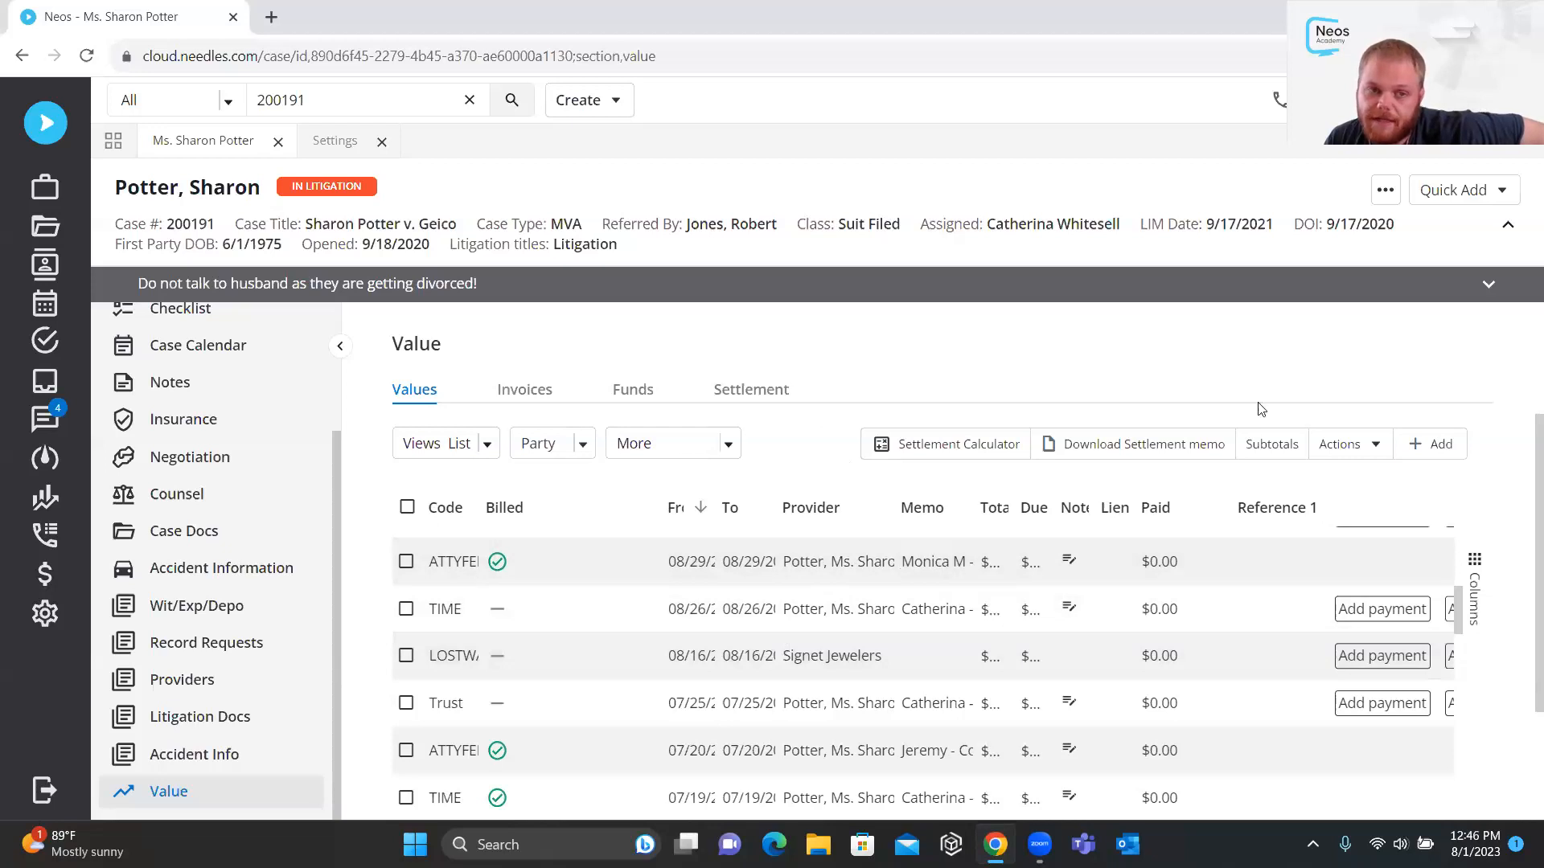
Browse the available value codes in a new value entry, and return to the values list without saving
click(1425, 441)
click(459, 438)
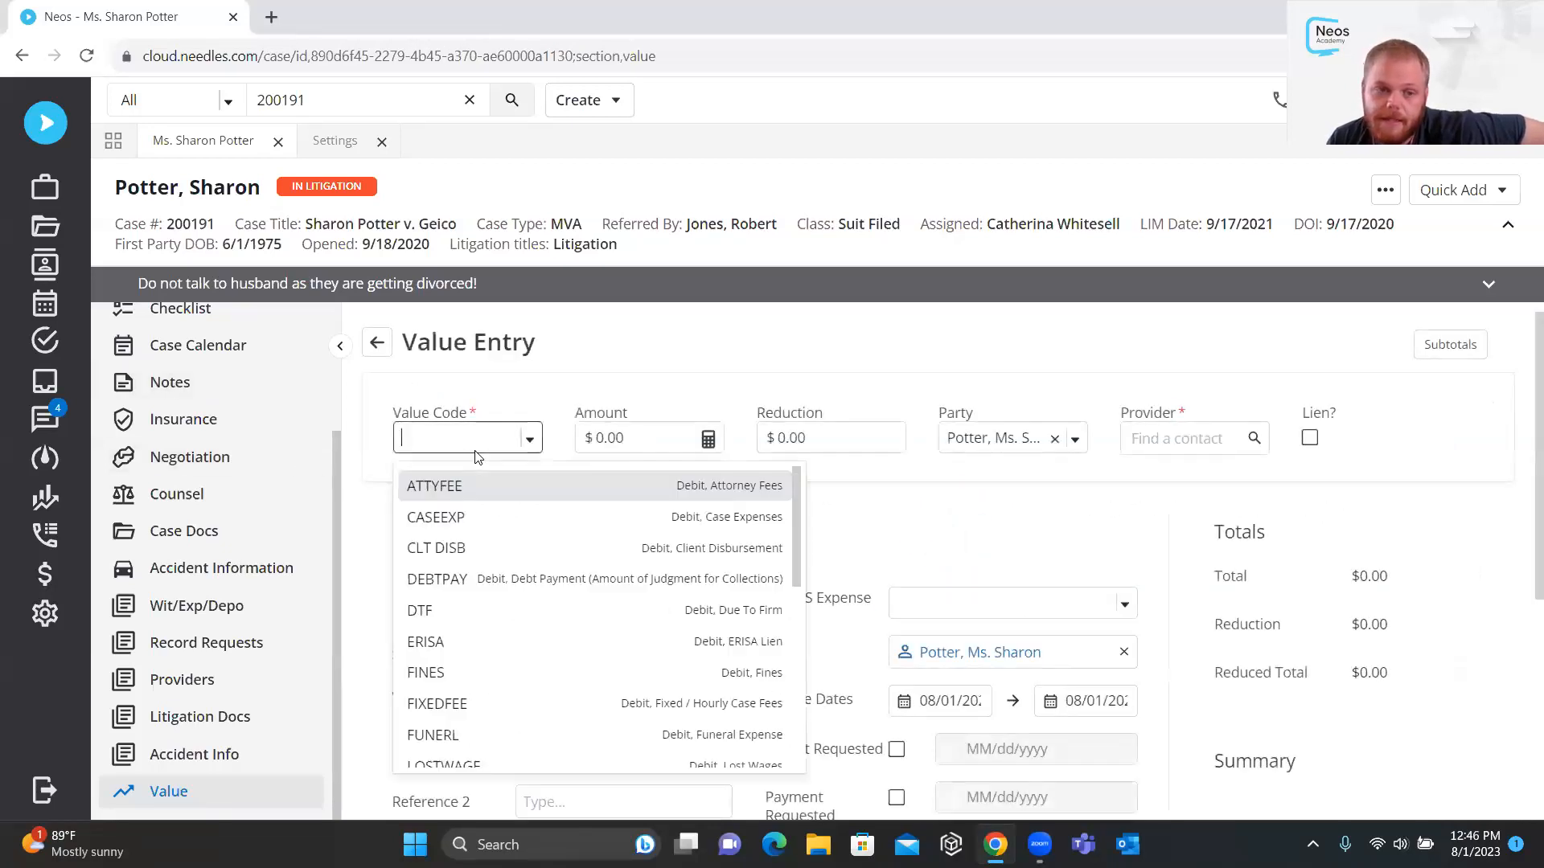
scroll(530, 611, down, 3)
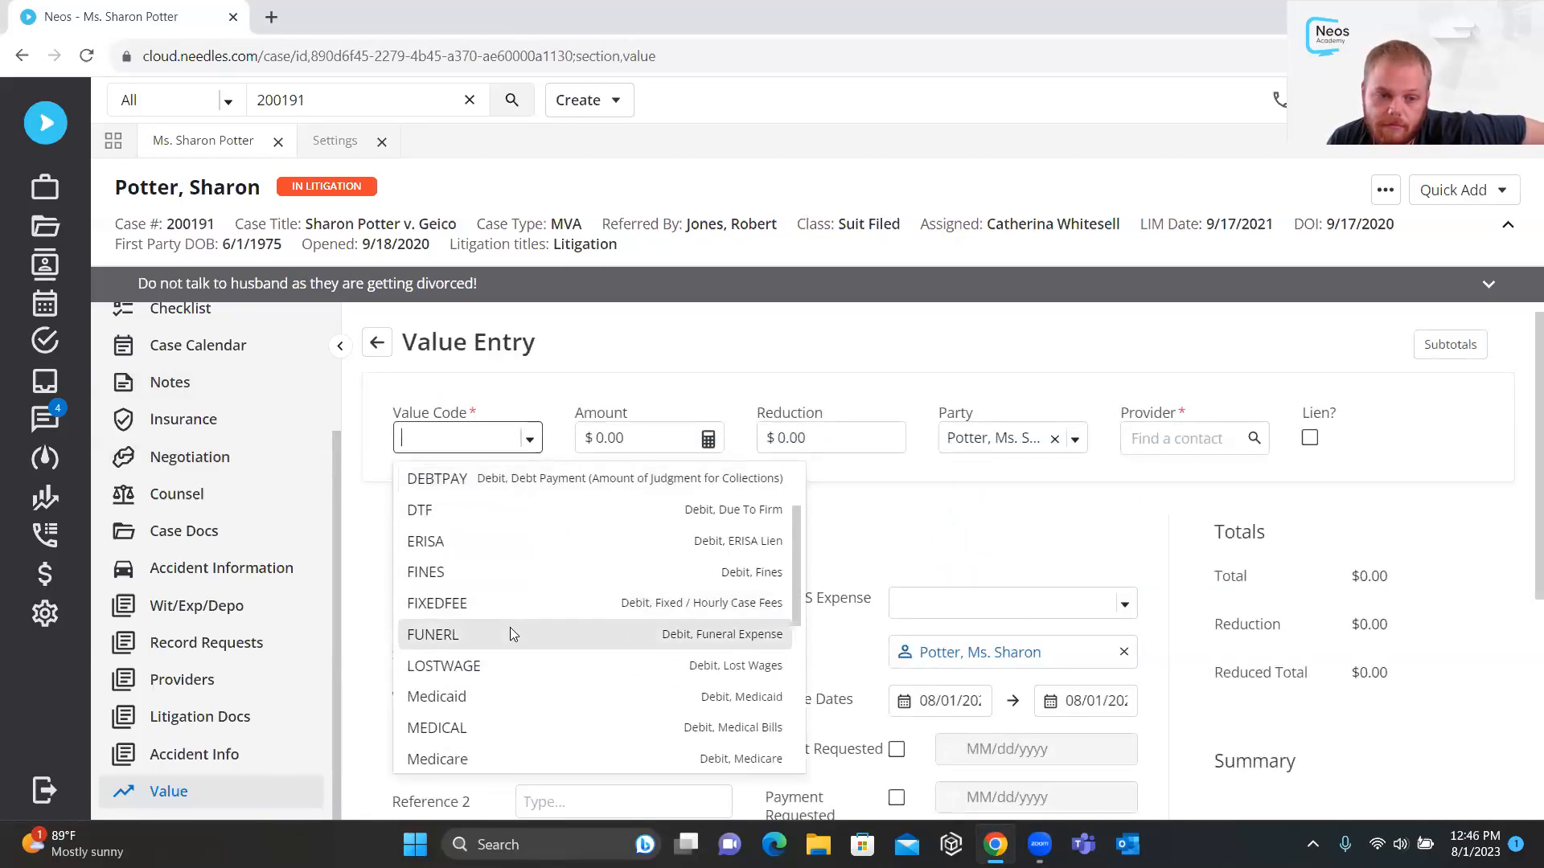
scroll(523, 657, down, 4)
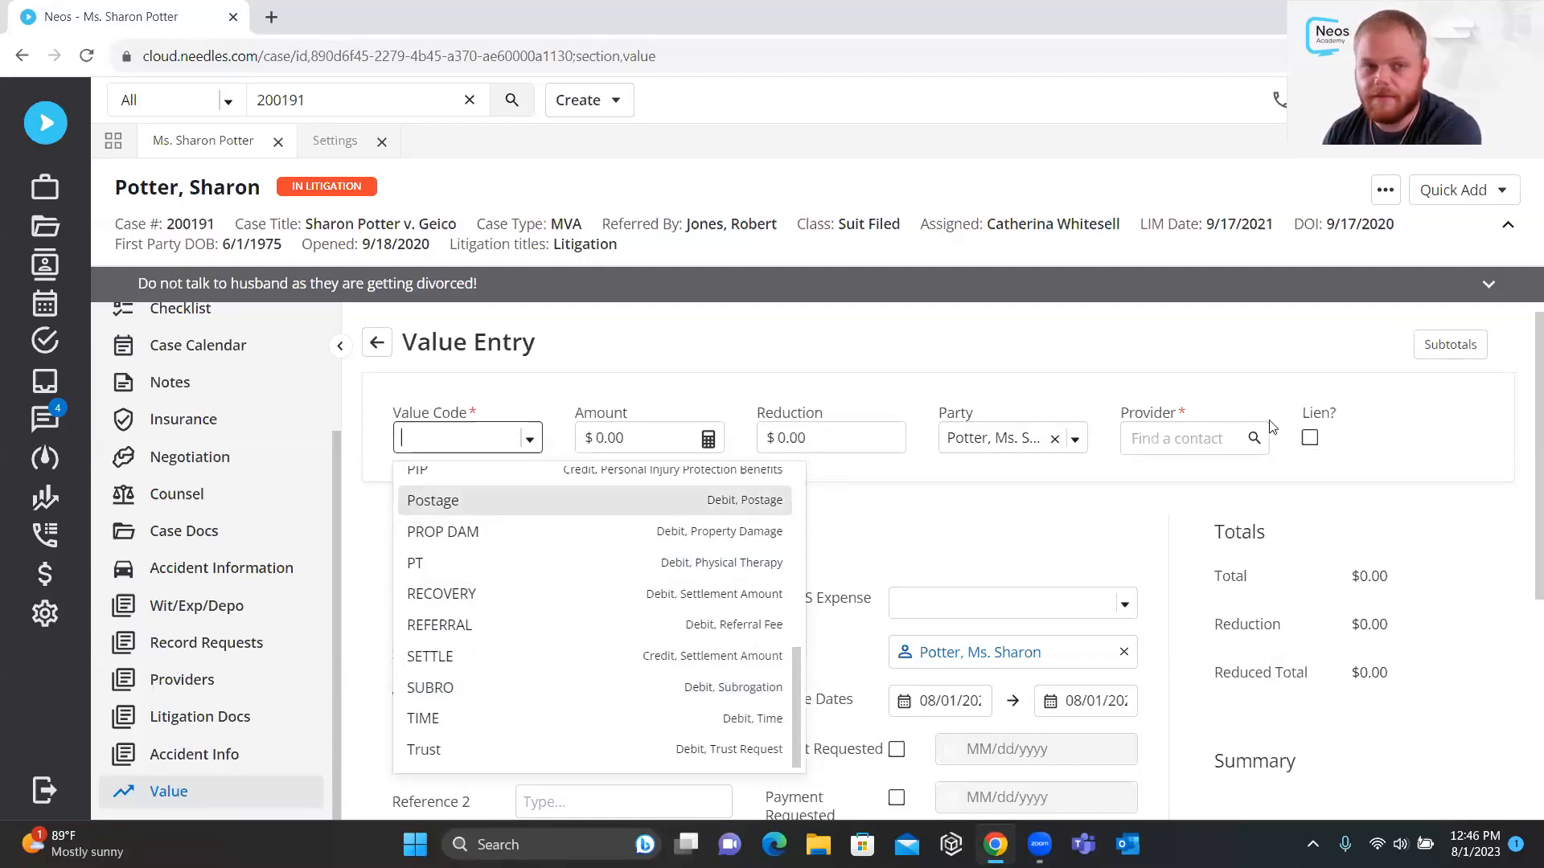
click(754, 338)
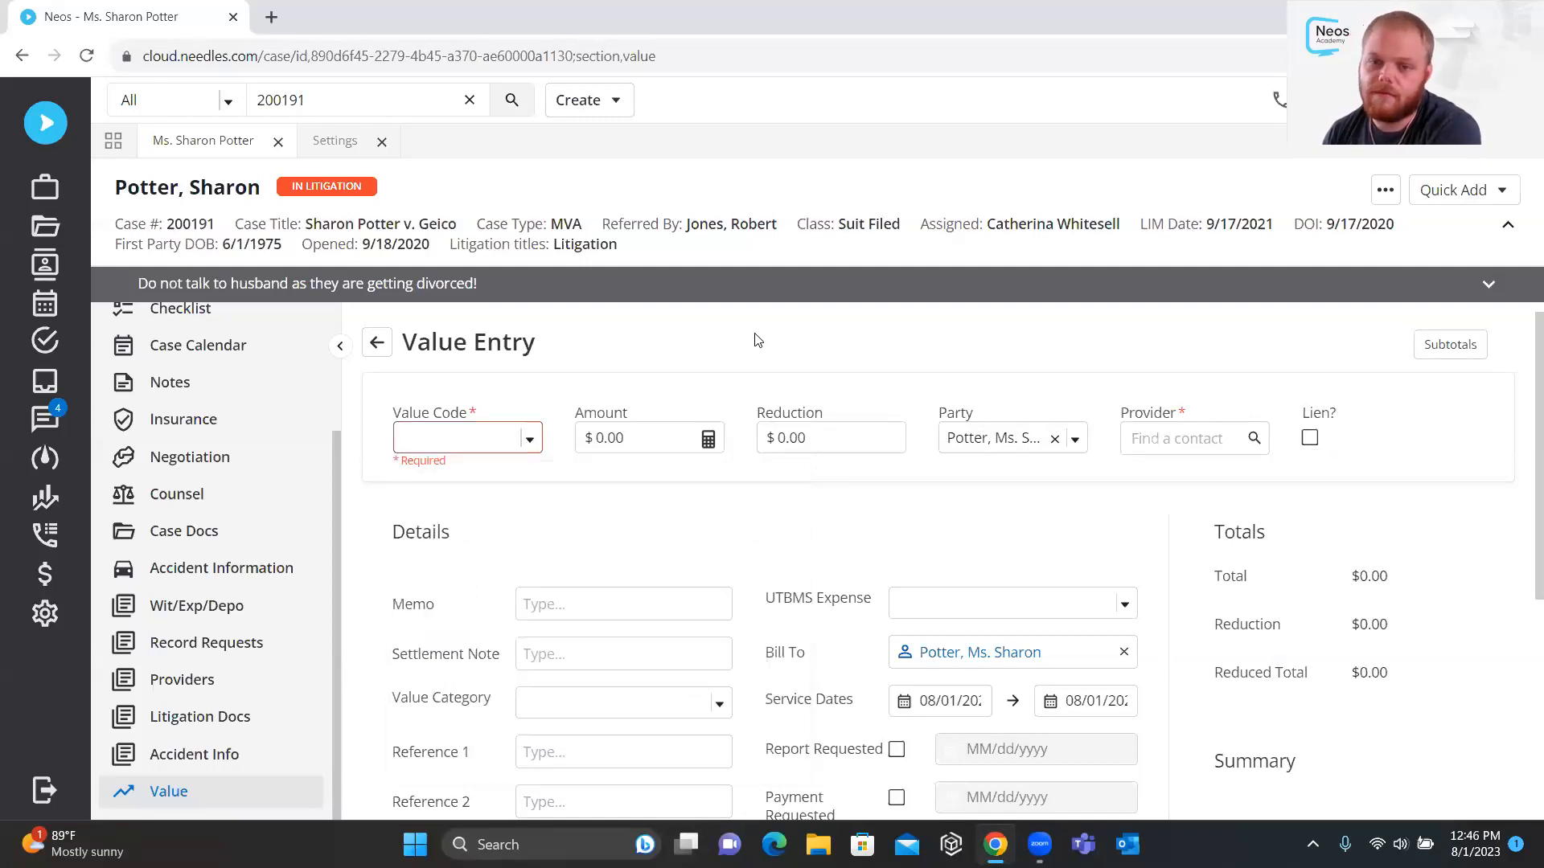
click(377, 343)
click(940, 505)
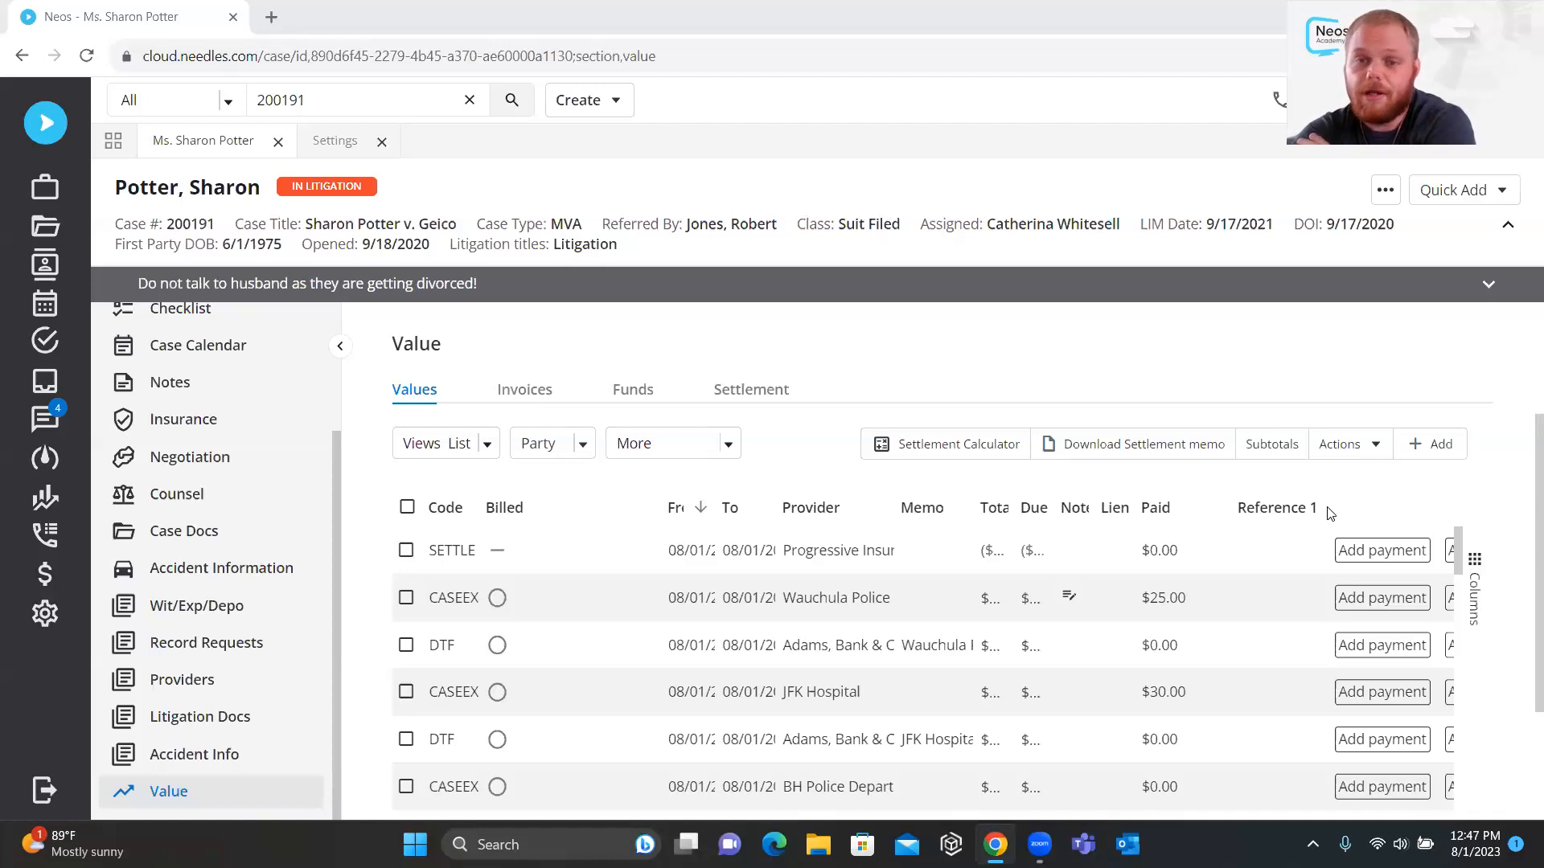
Review the details of the Wauchula Police Department case expense entry, including its request dates, and return to the values list
click(856, 595)
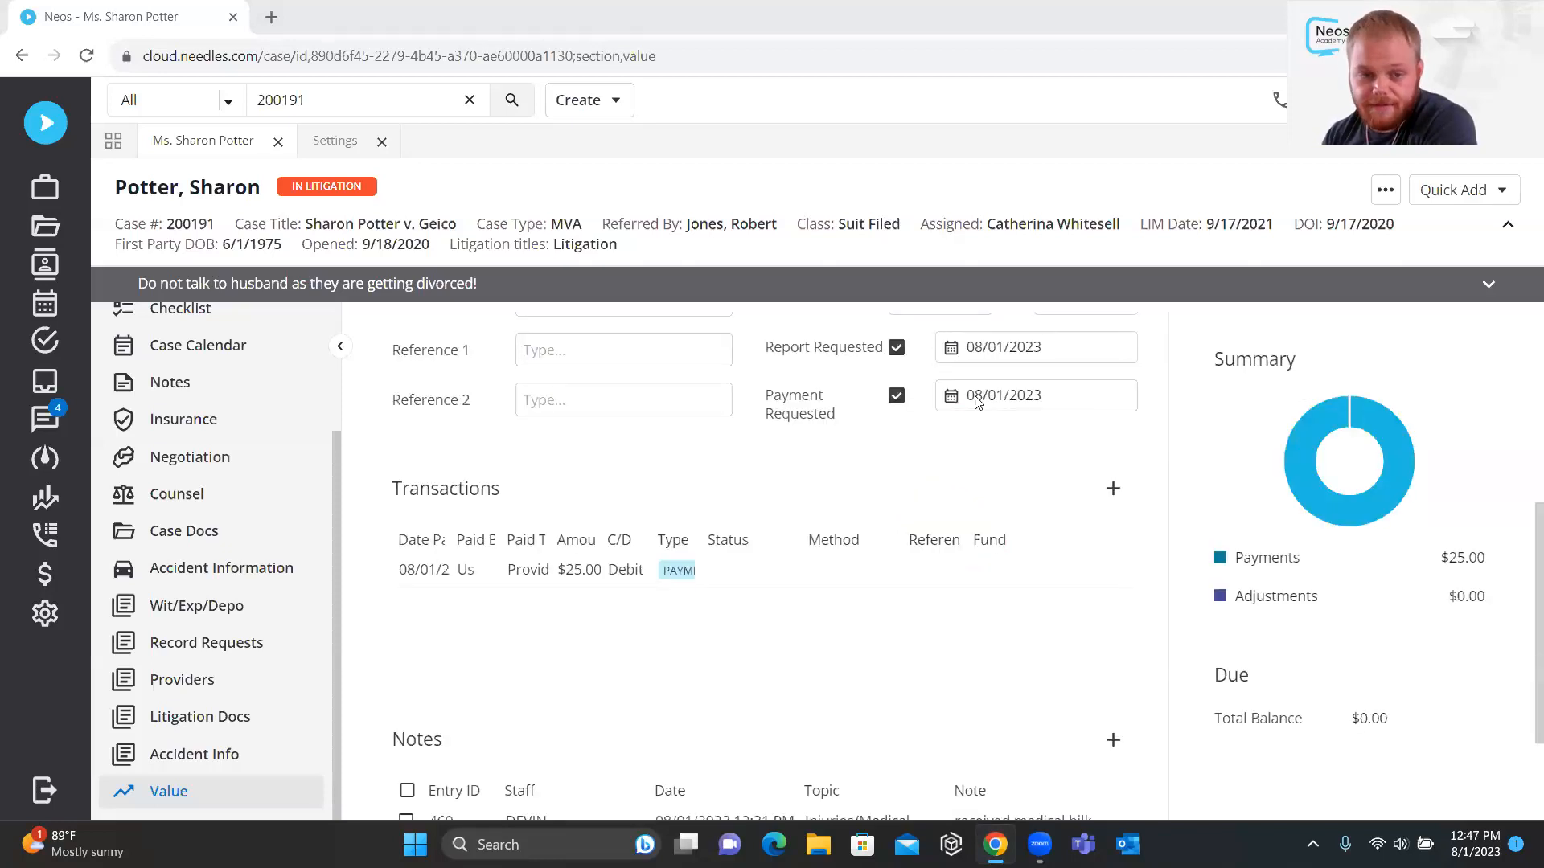
scroll(523, 673, up, 1)
scroll(961, 624, up, 4)
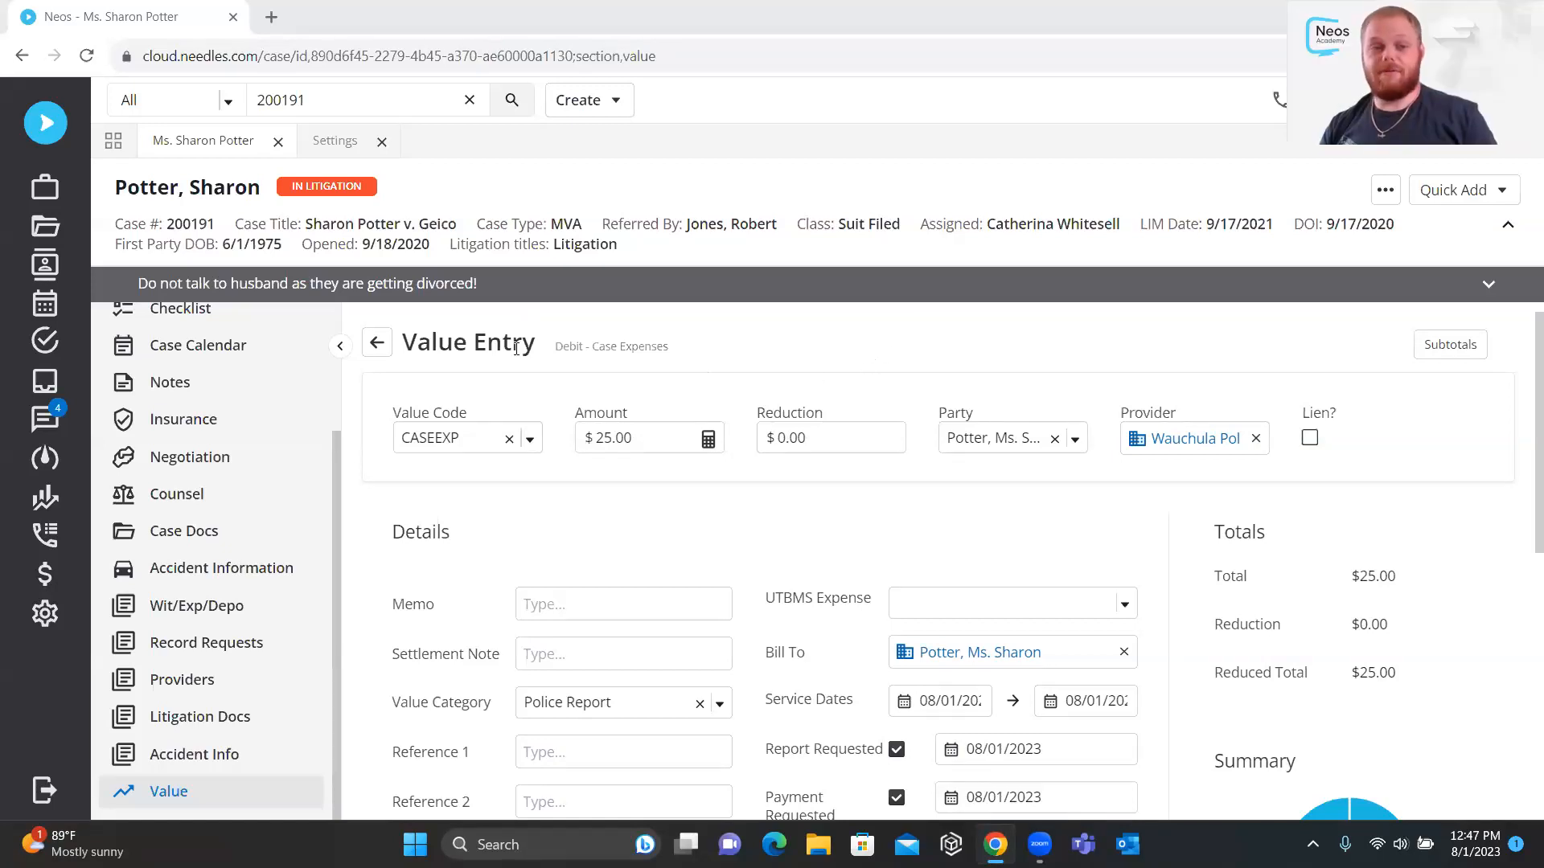
click(377, 343)
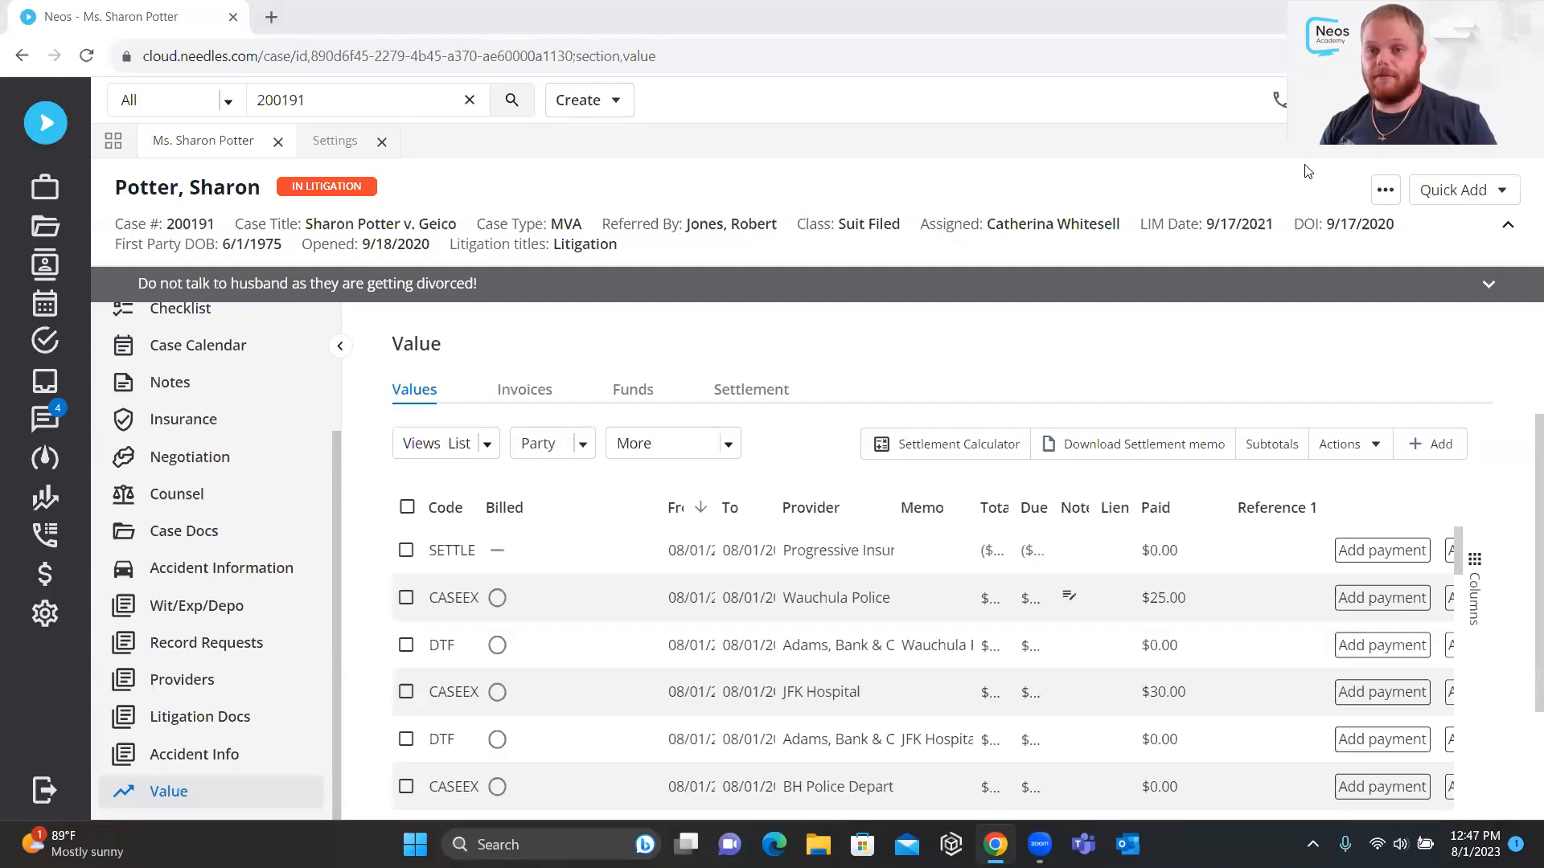
Review the value subtotals by code and their overall sum for the case, and close the summary
click(1286, 449)
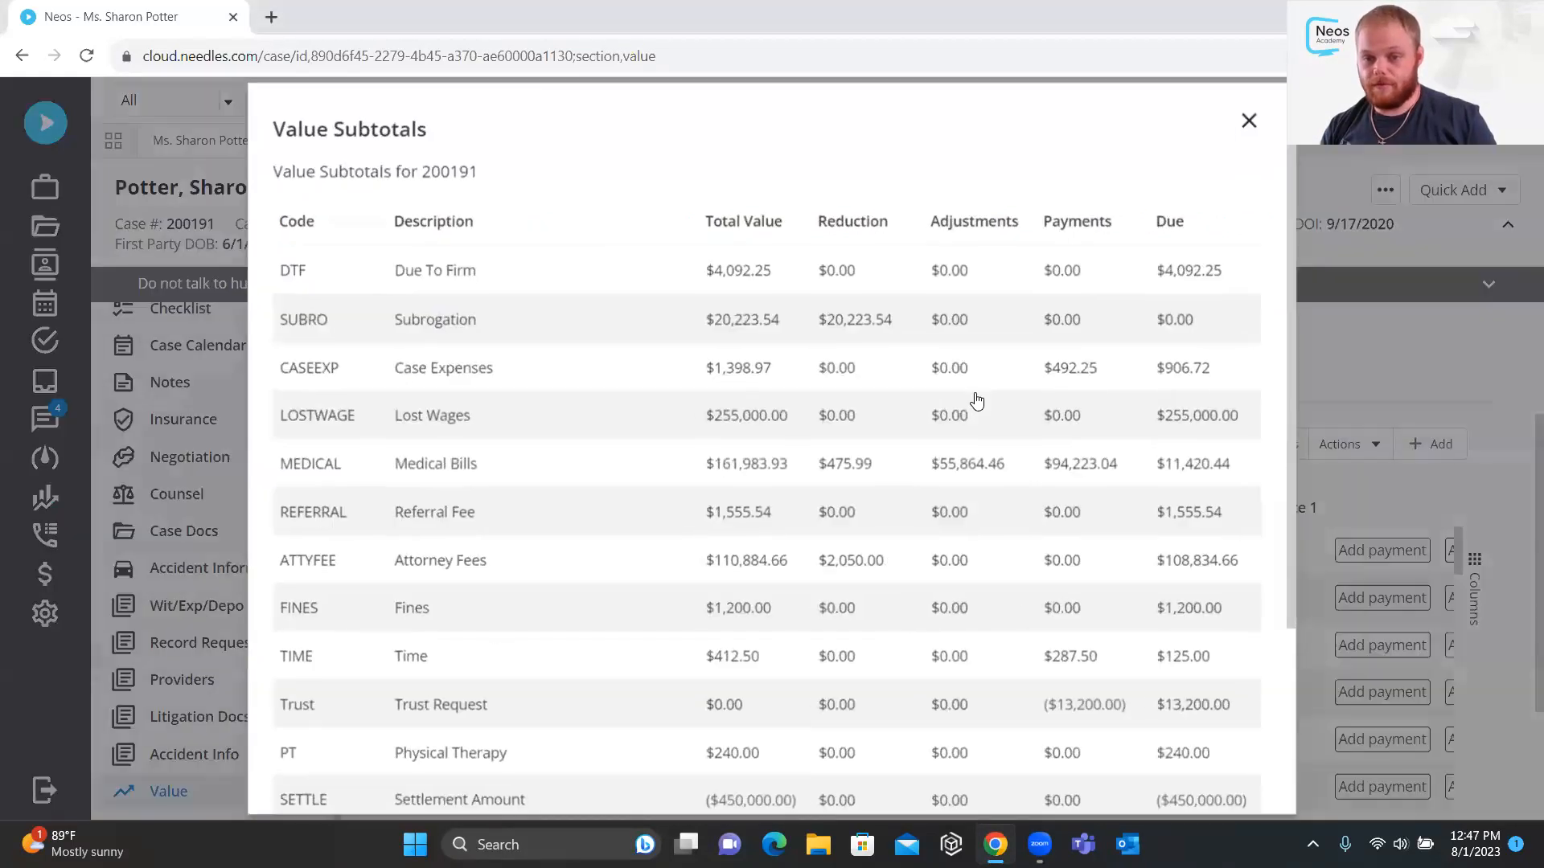
scroll(973, 450, down, 5)
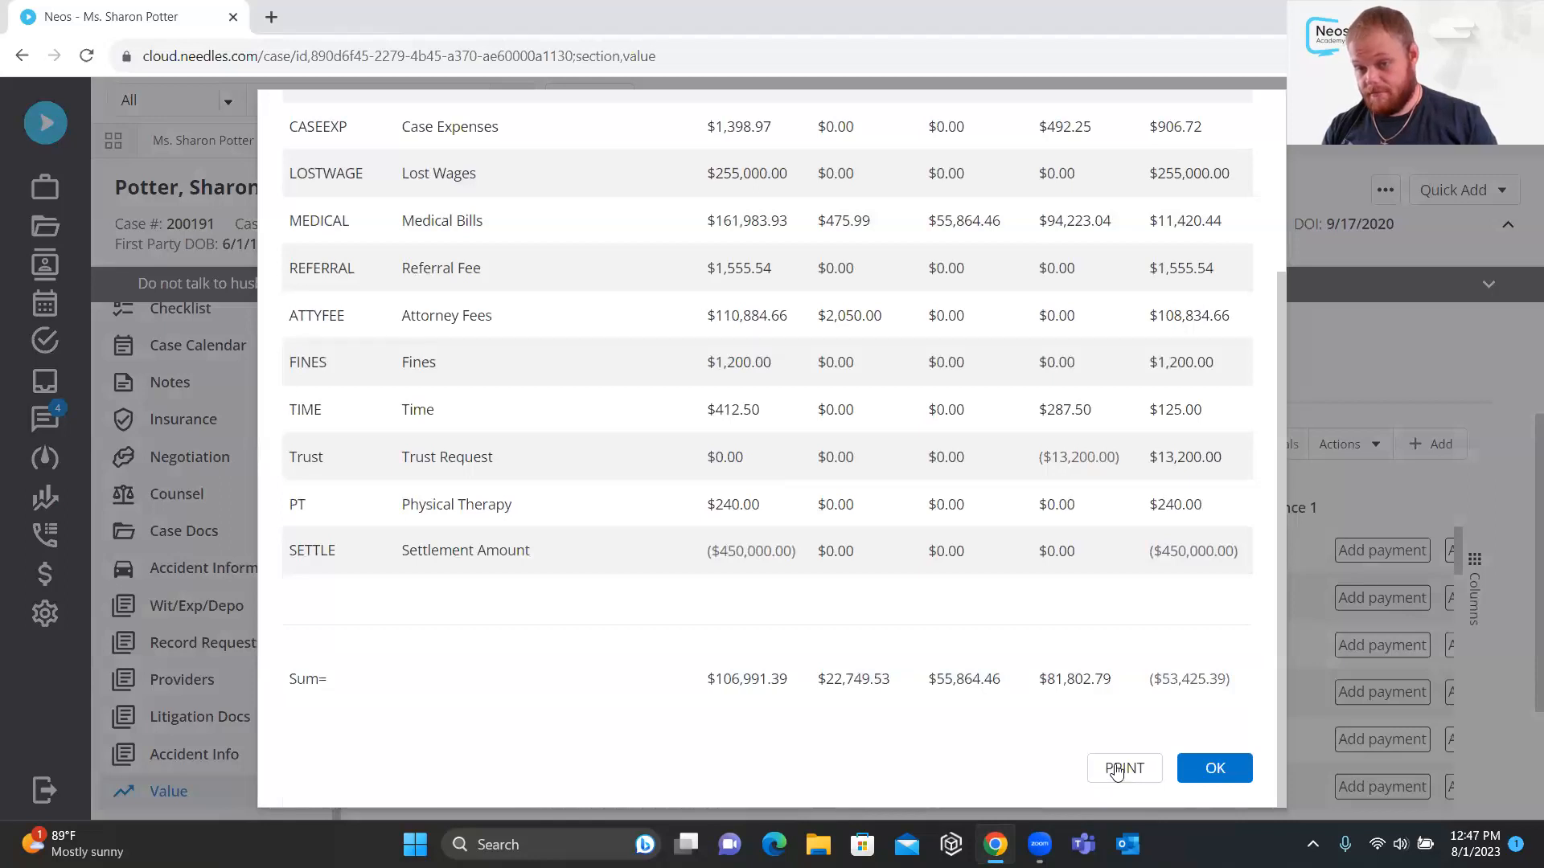
click(1210, 774)
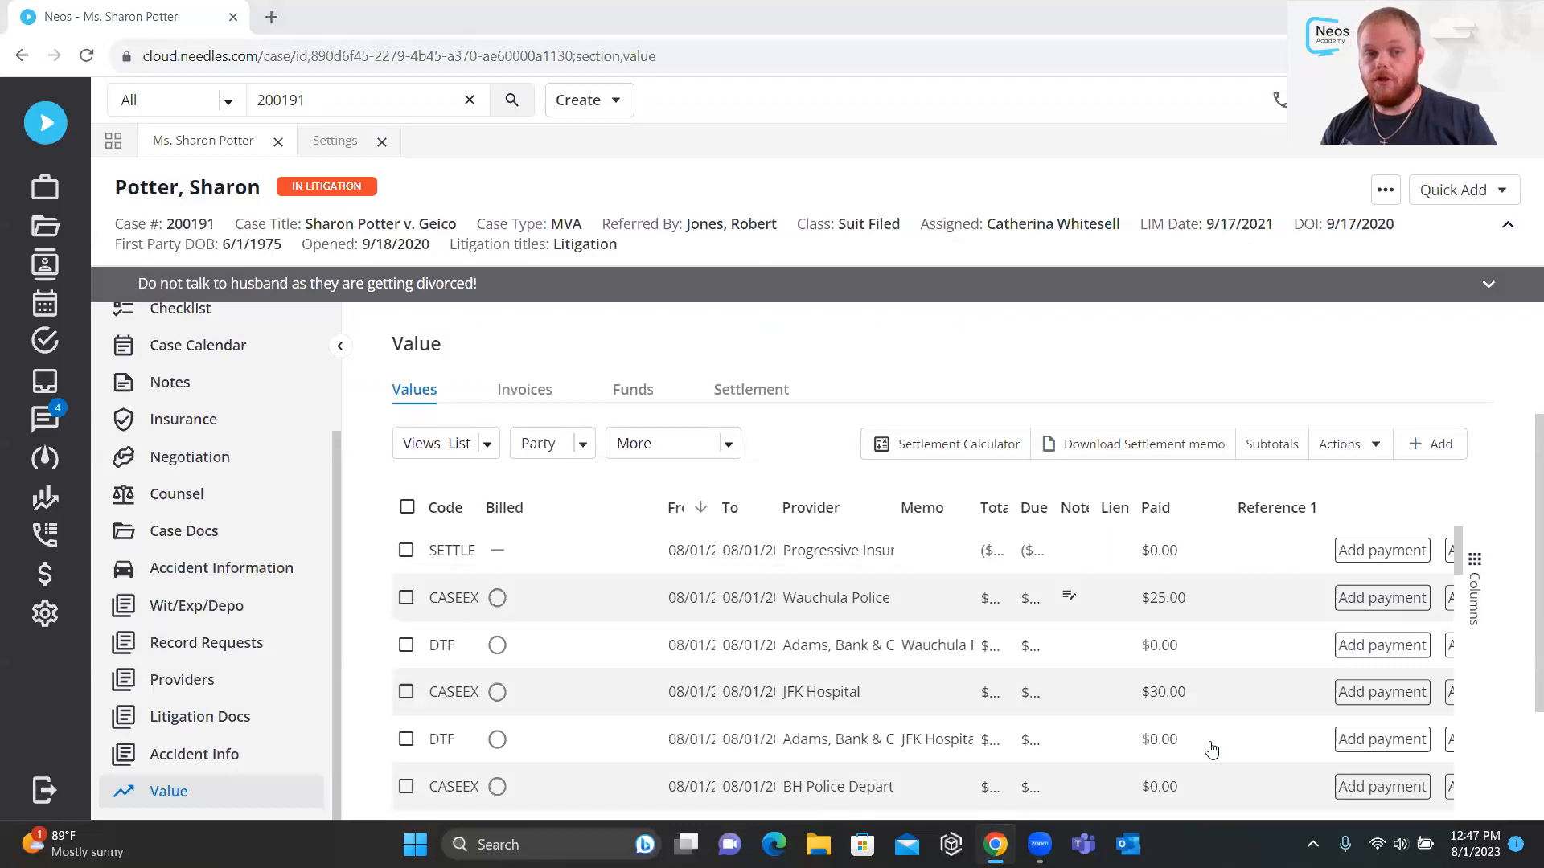
click(480, 443)
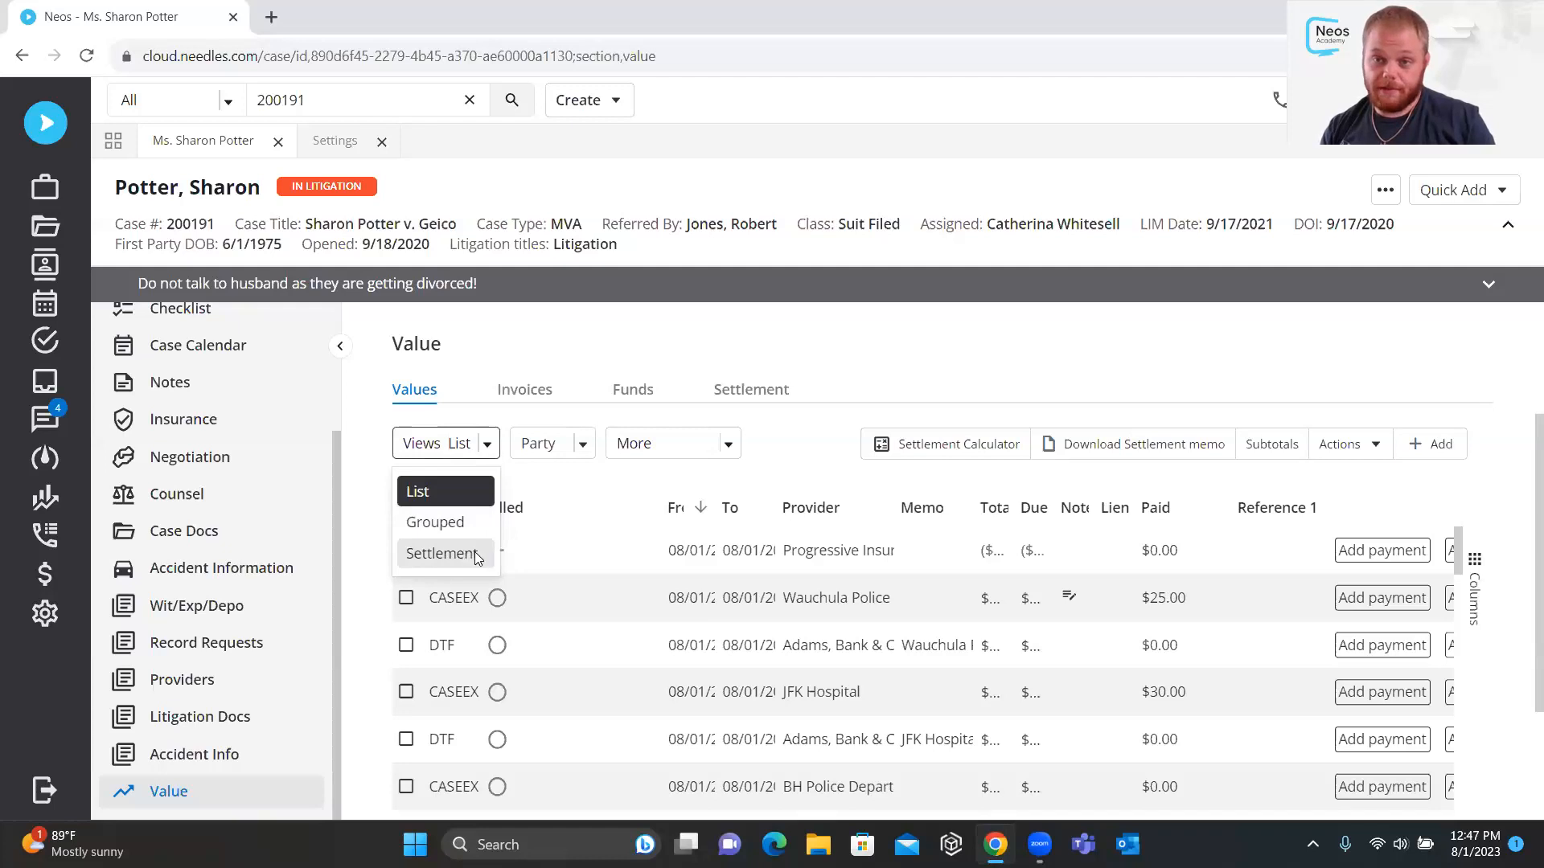
click(484, 494)
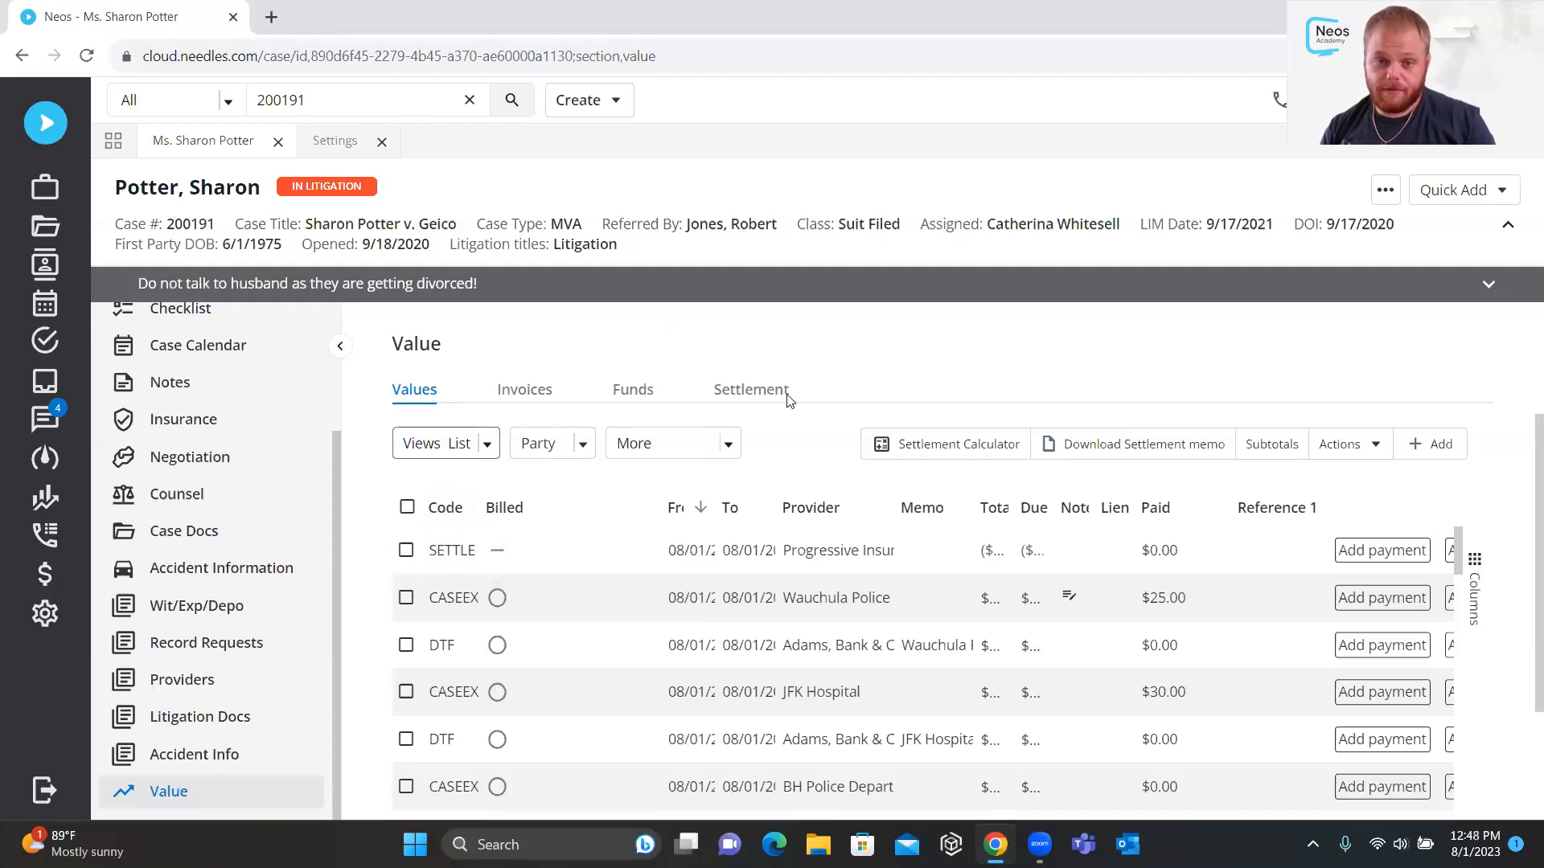
click(1354, 447)
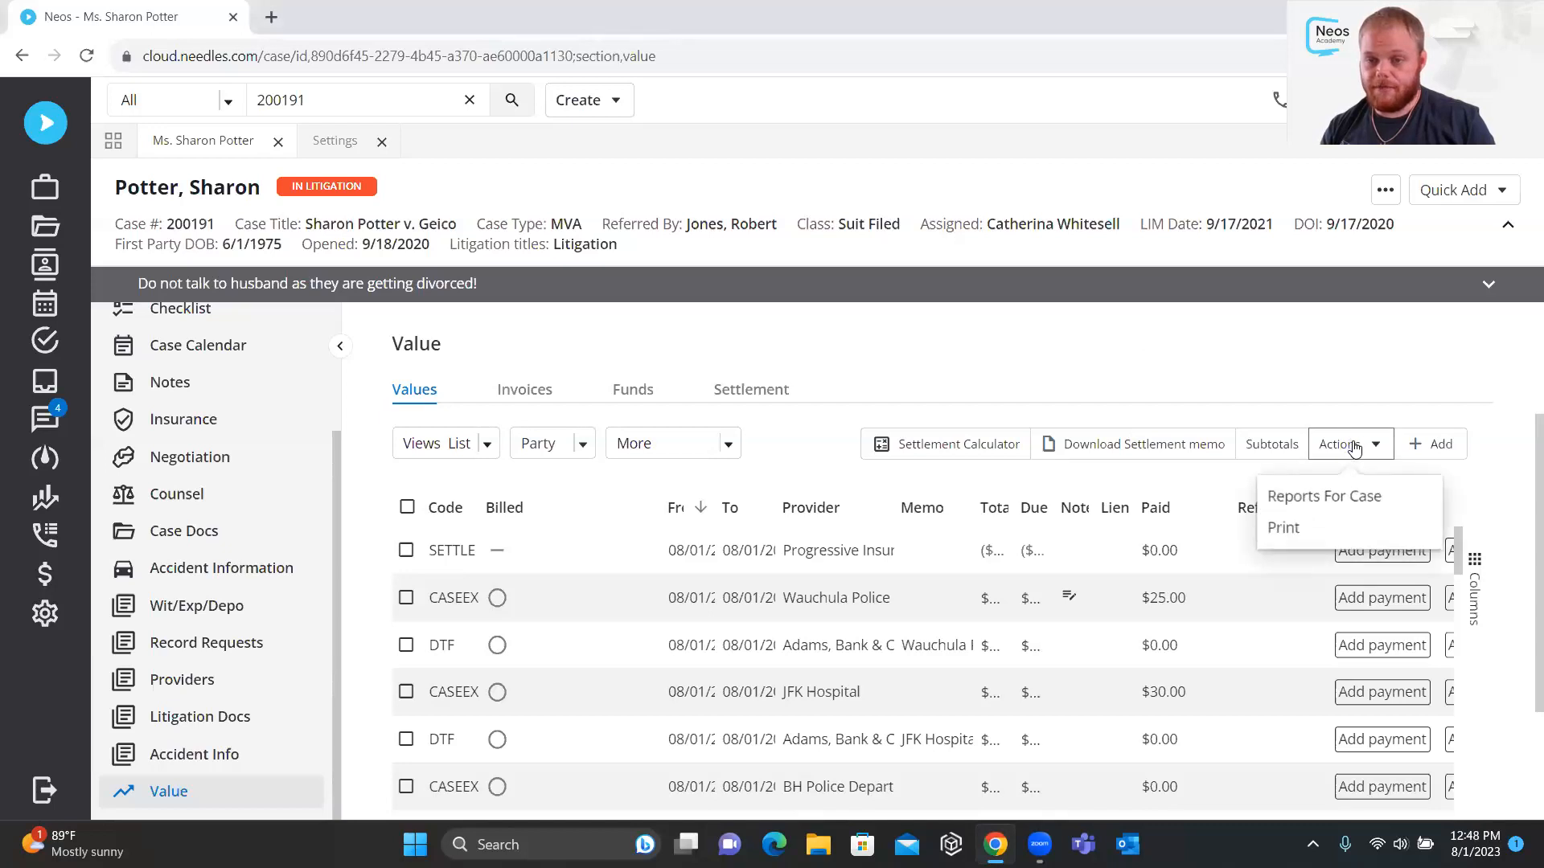
click(1304, 524)
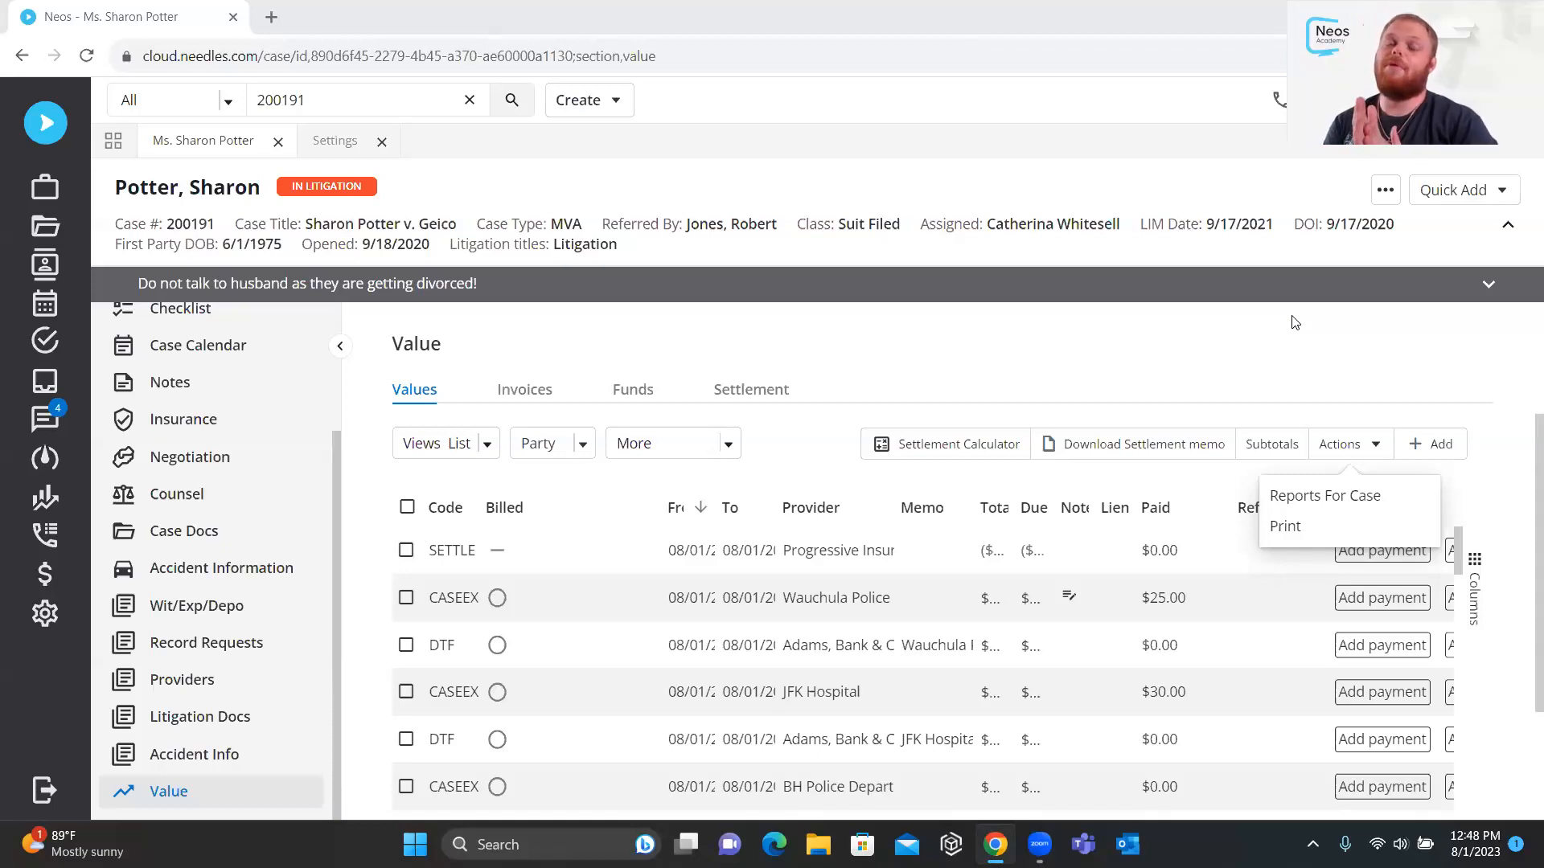
click(1106, 417)
Download the Settlement Memo With Attorney Fees report as a PDF, view the downloaded file, and close it
click(310, 100)
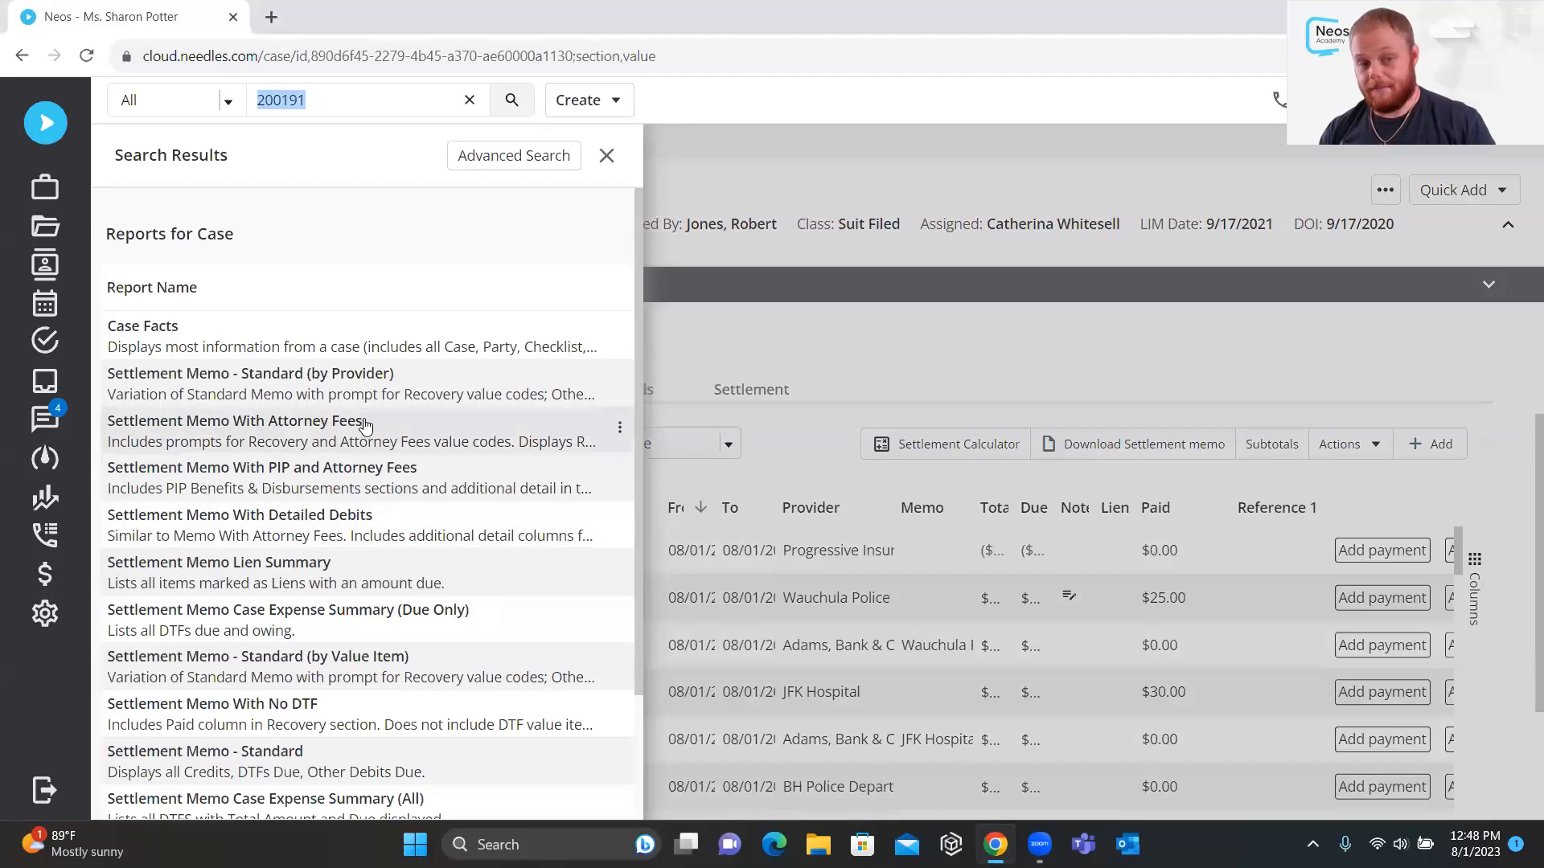
click(366, 427)
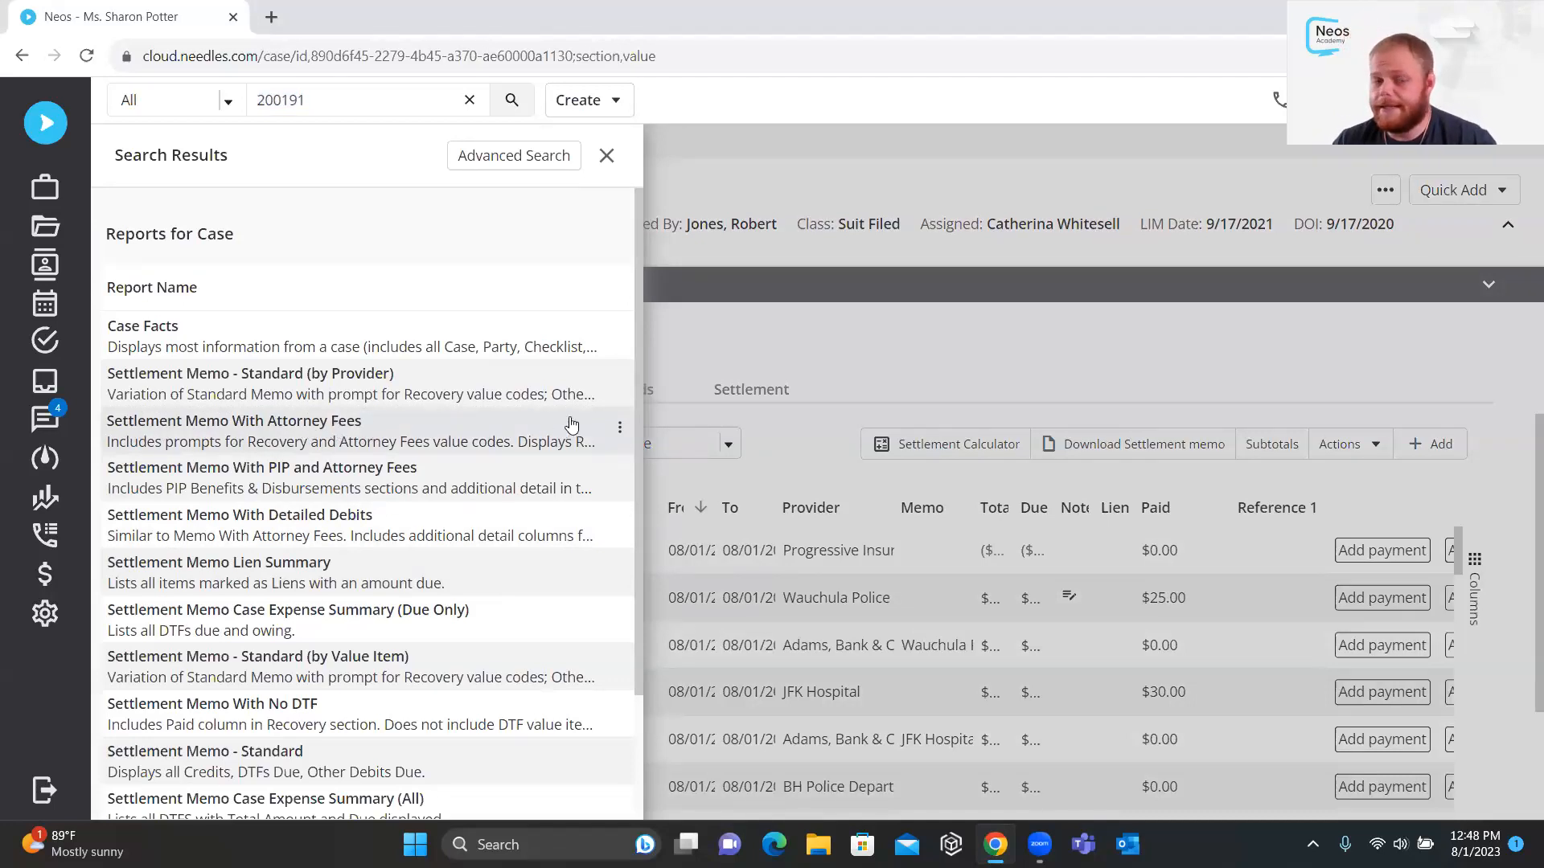
click(620, 429)
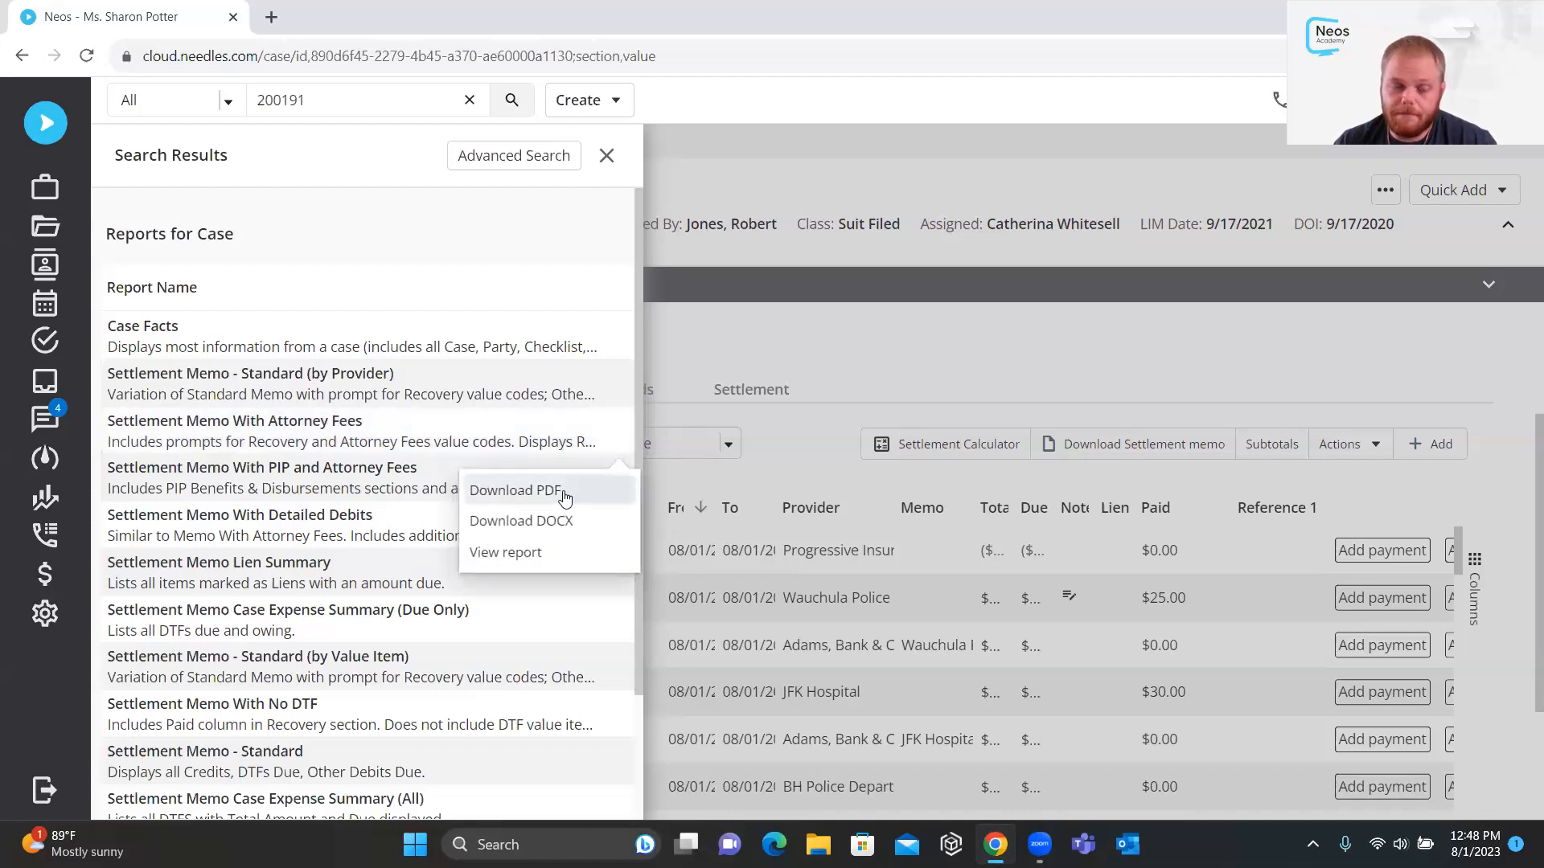
click(563, 497)
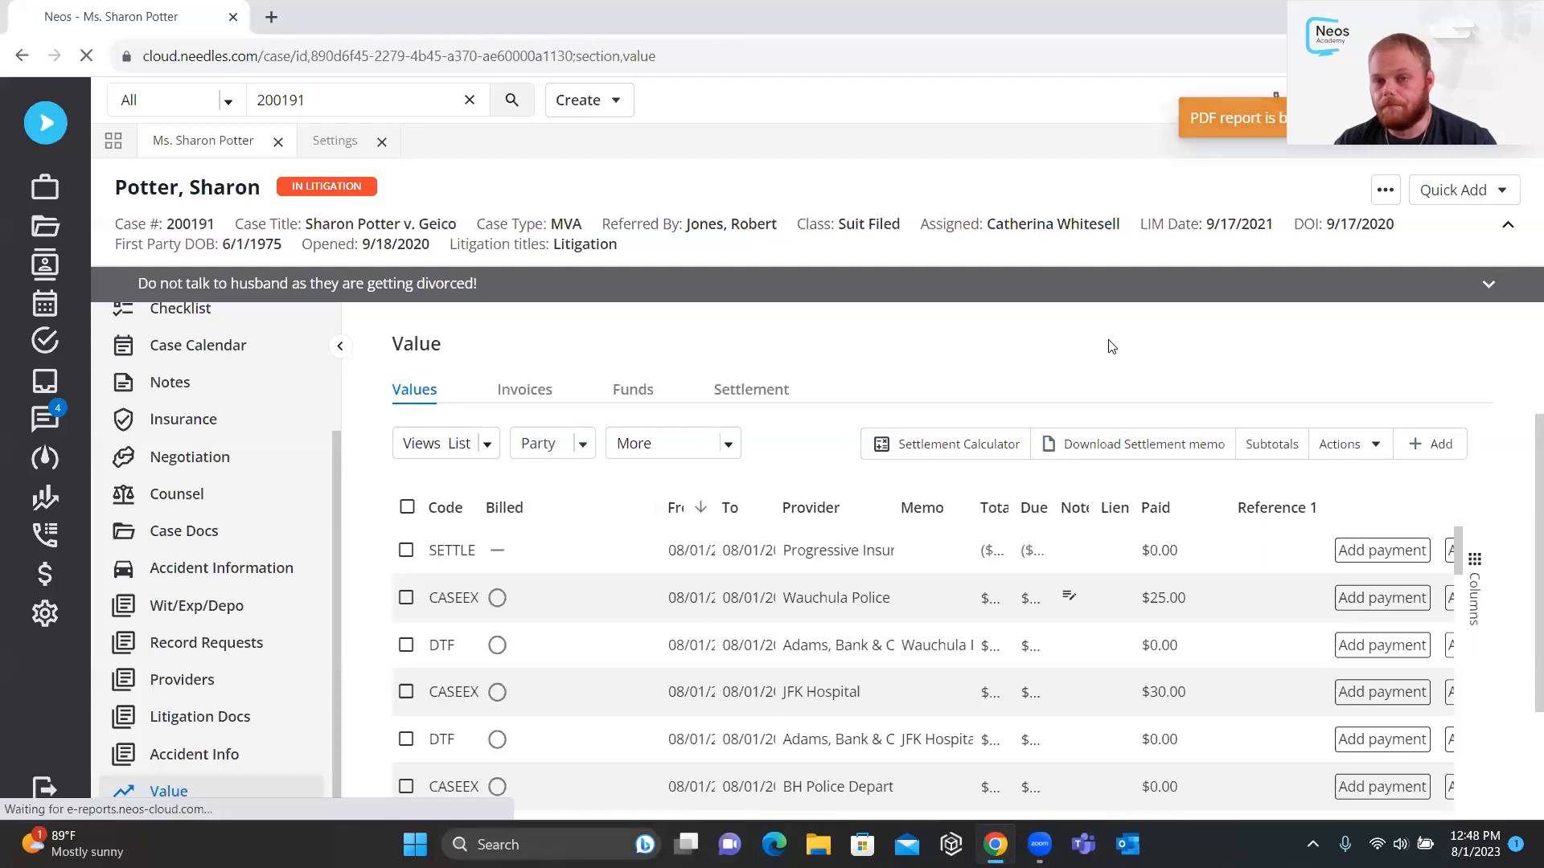
click(124, 783)
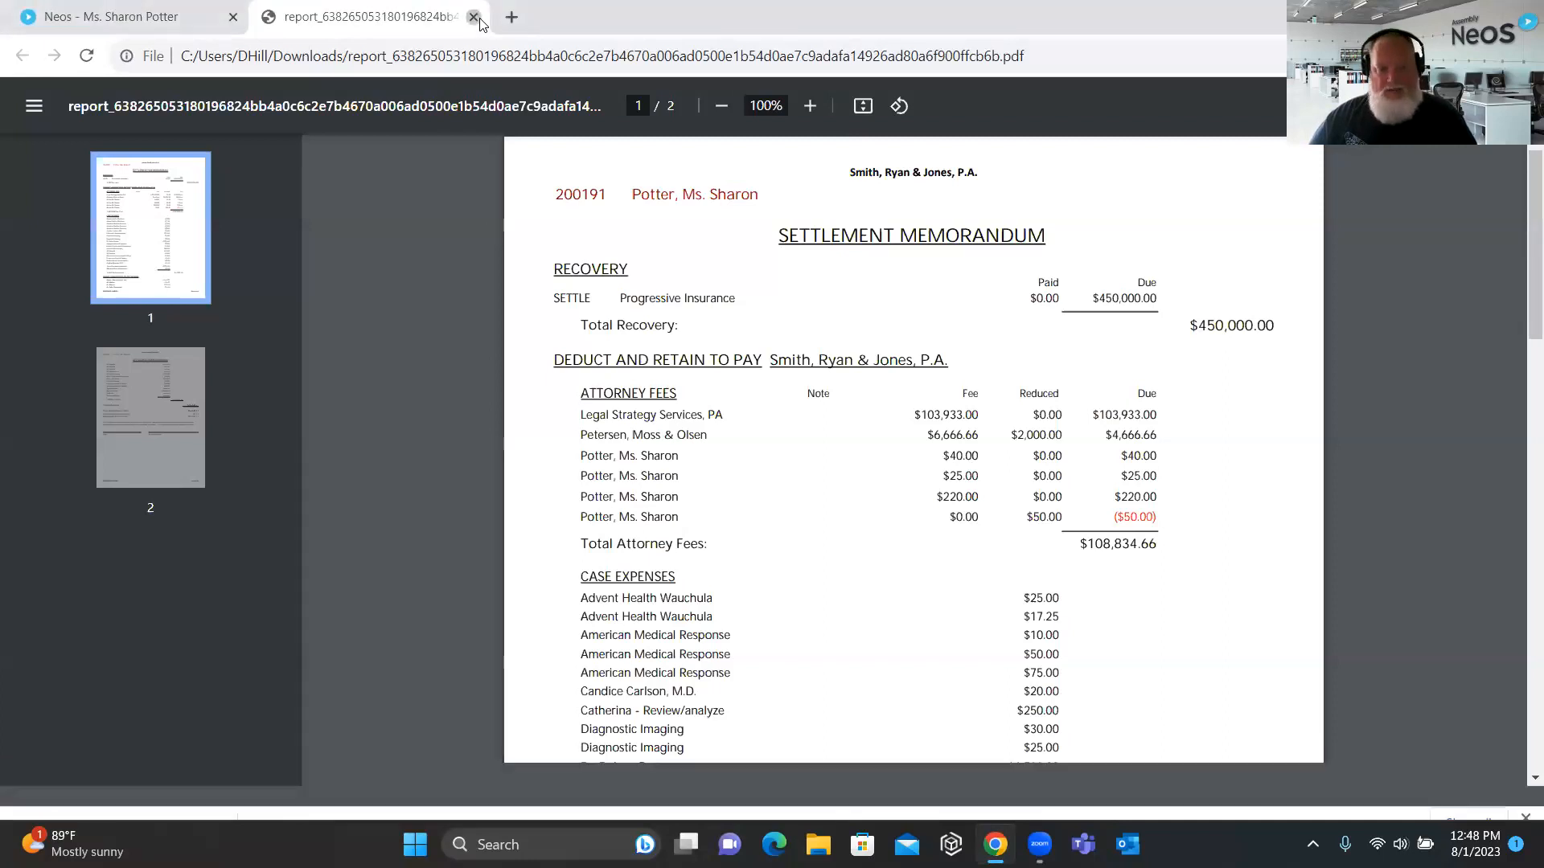
click(473, 16)
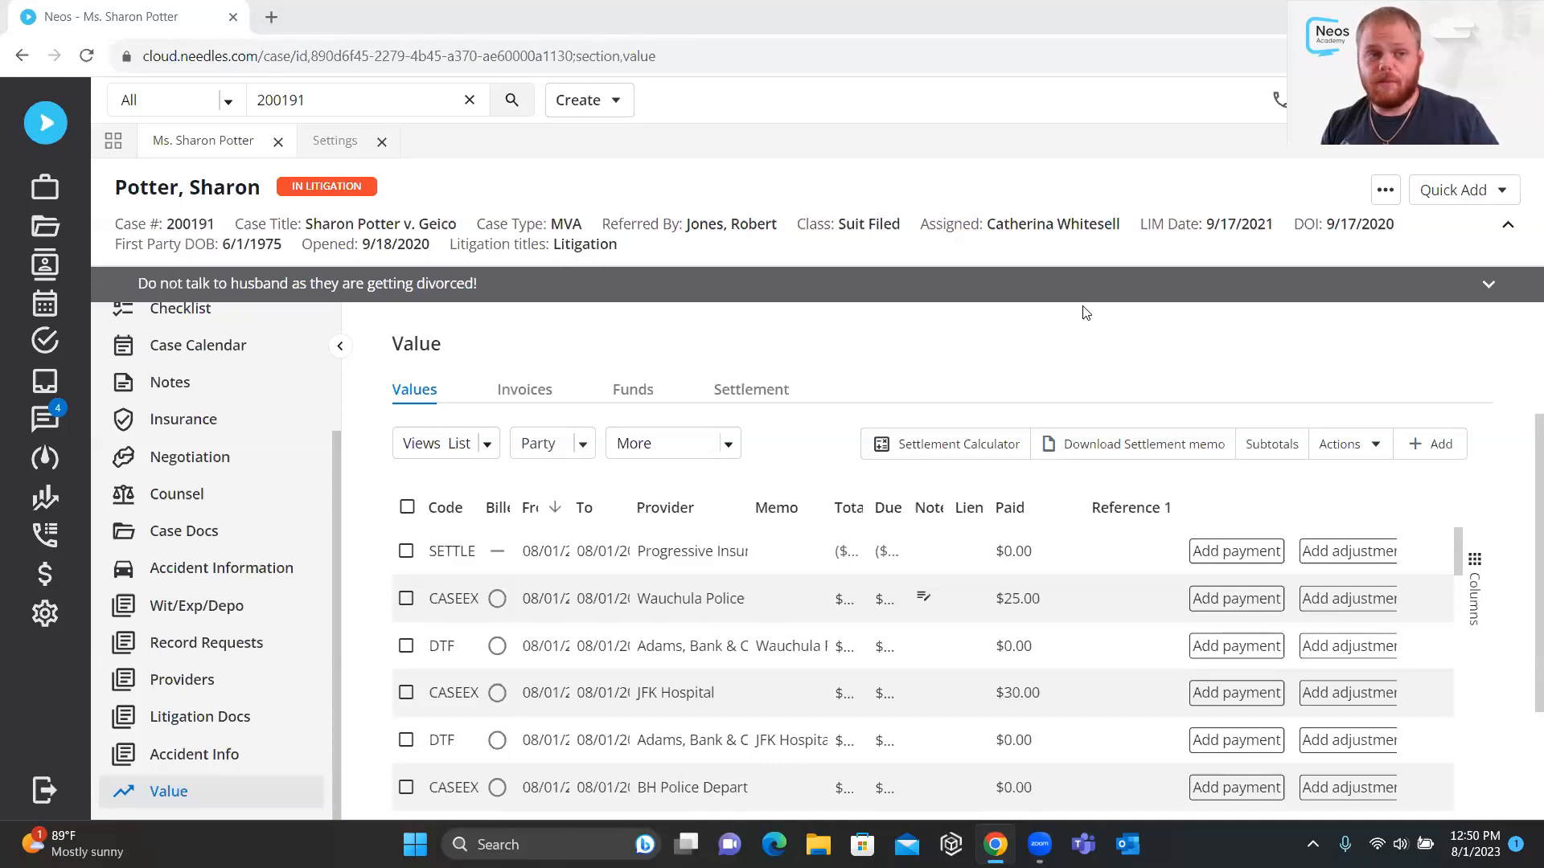
Start a new value entry for the case with the value code MEDICAL and look over its detail fields
click(1405, 448)
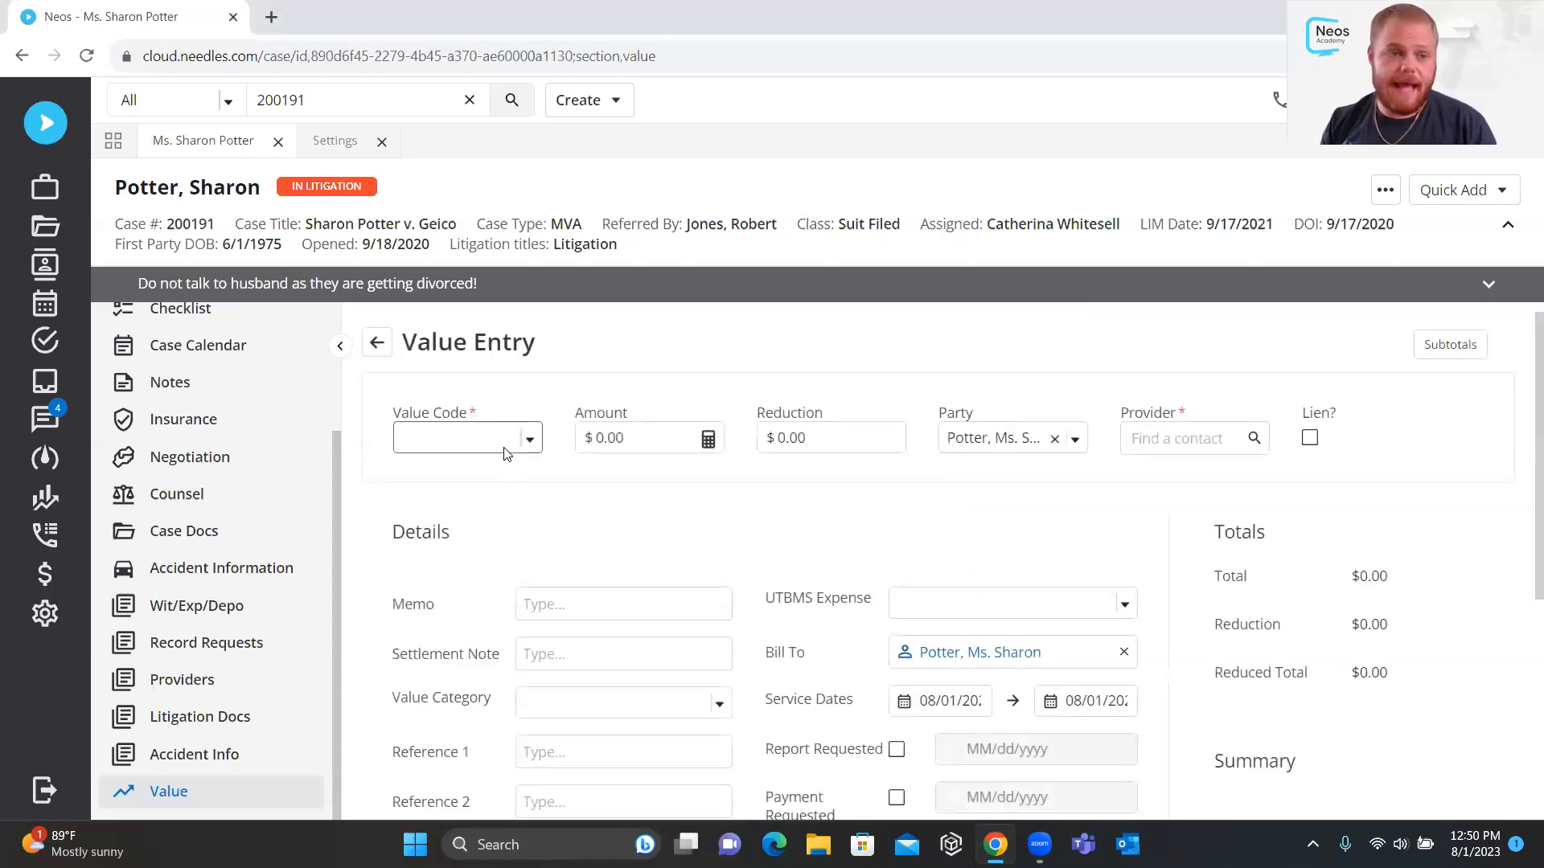
click(523, 455)
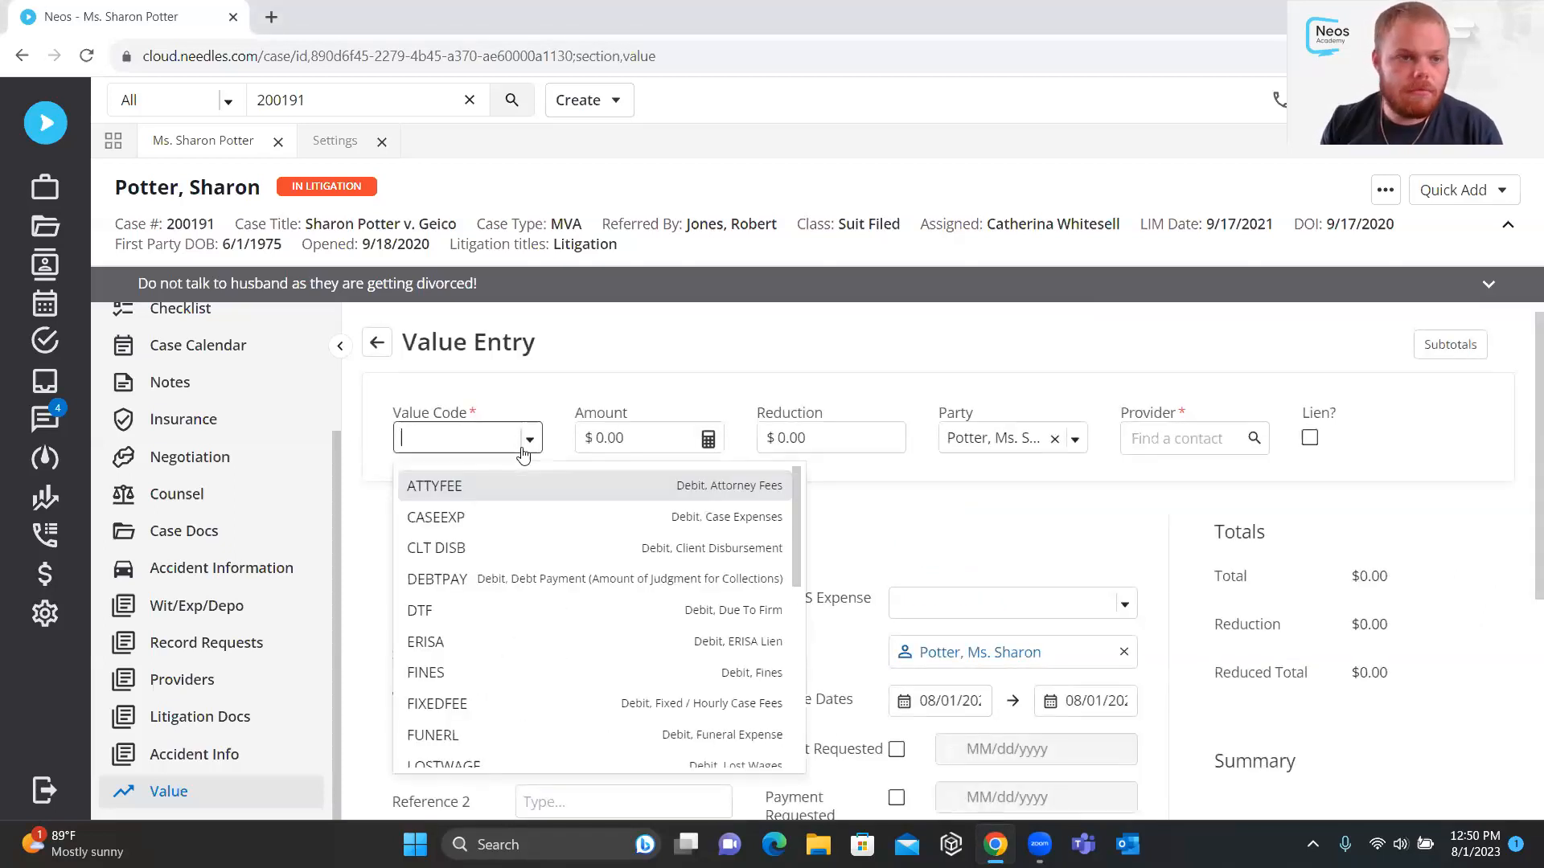
scroll(487, 688, down, 3)
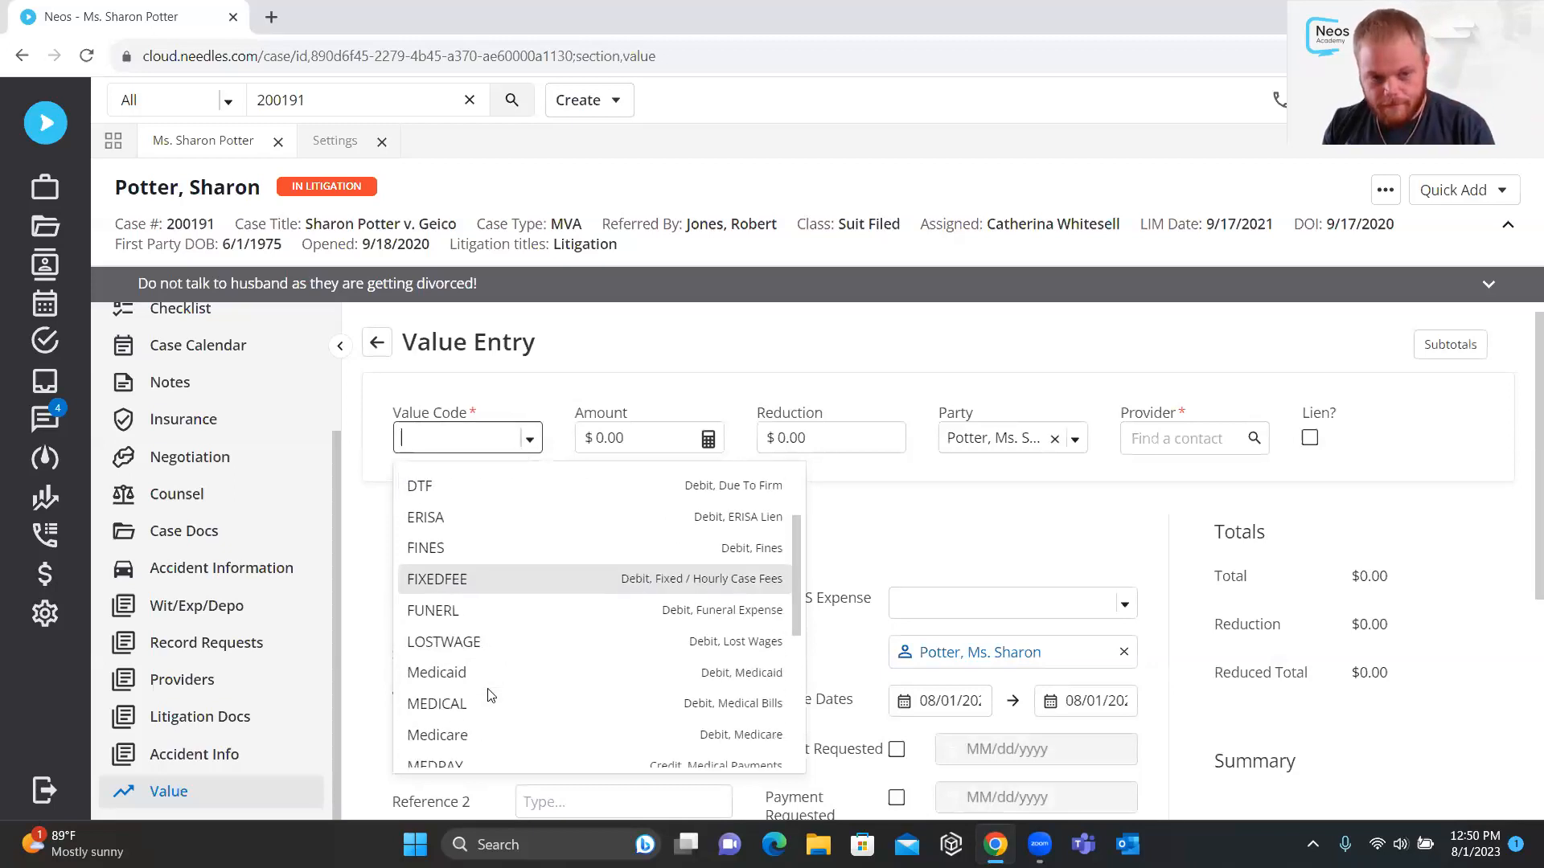
click(622, 631)
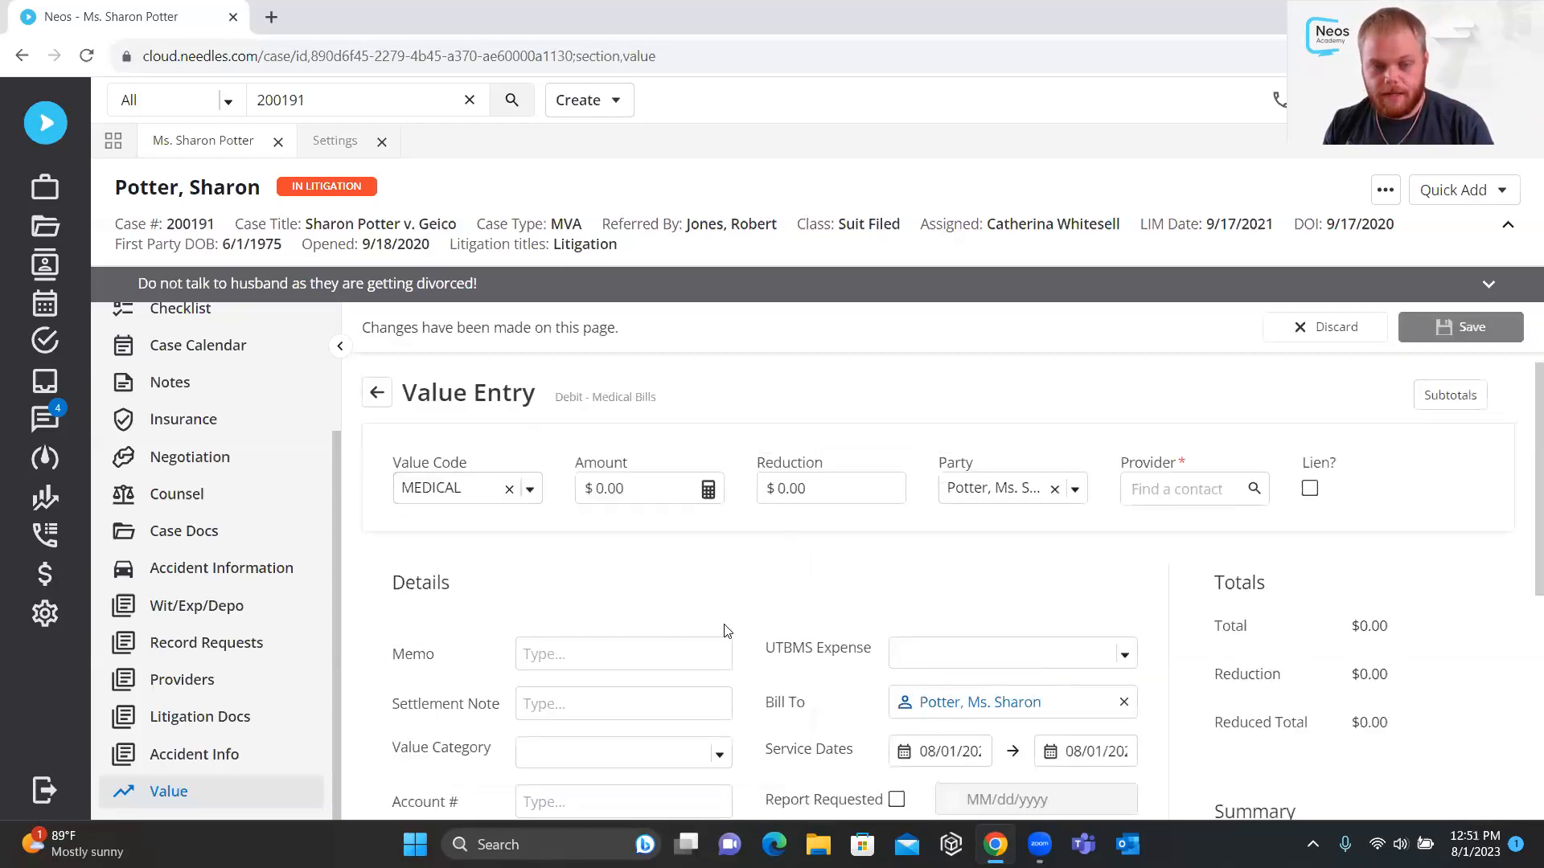
scroll(719, 635, down, 2)
scroll(716, 636, down, 3)
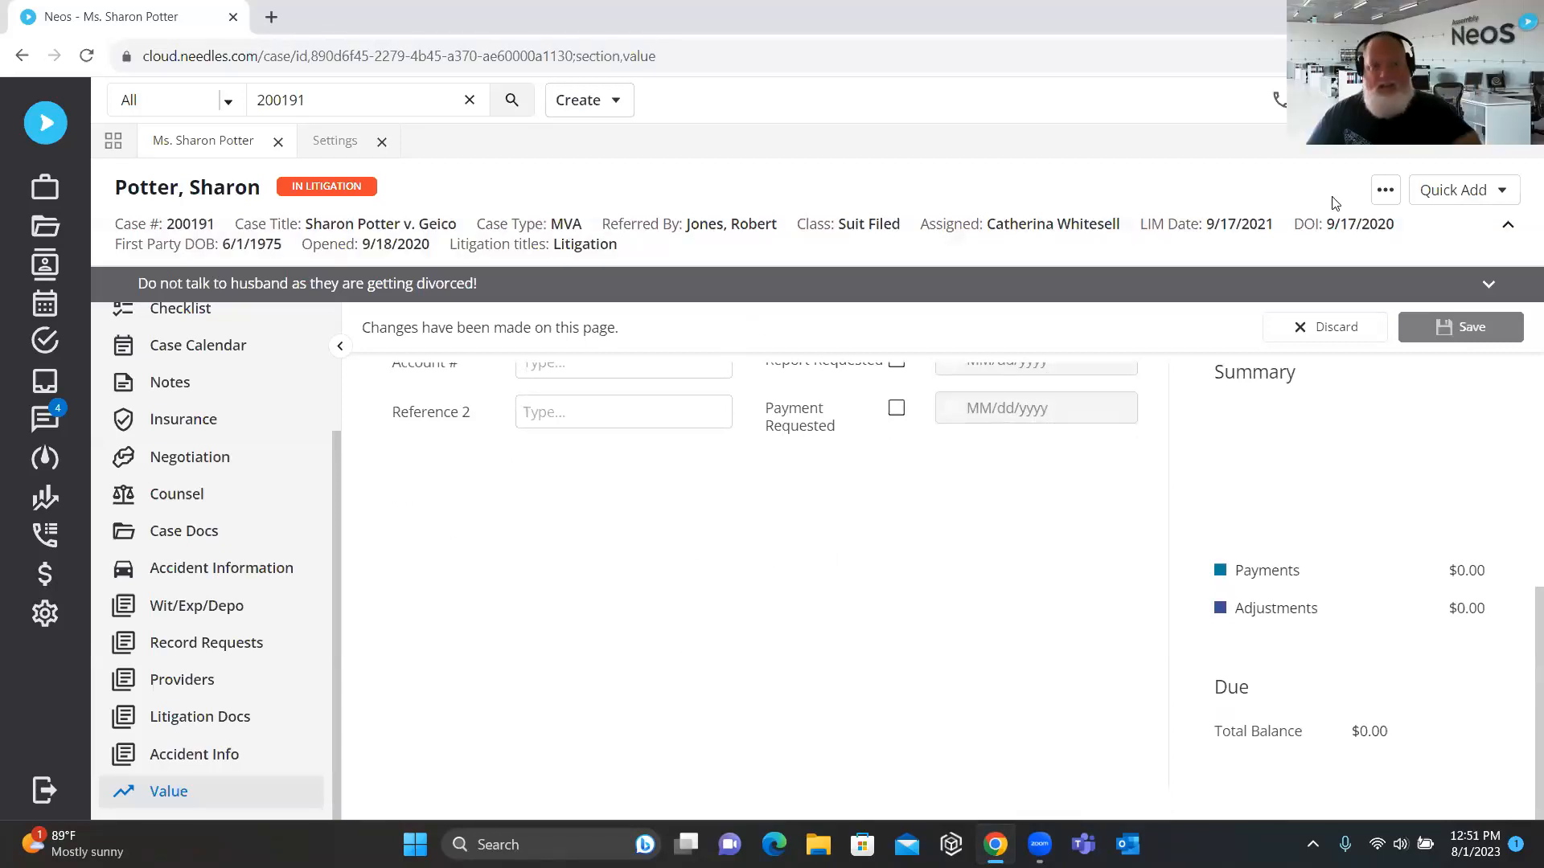
scroll(788, 507, up, 5)
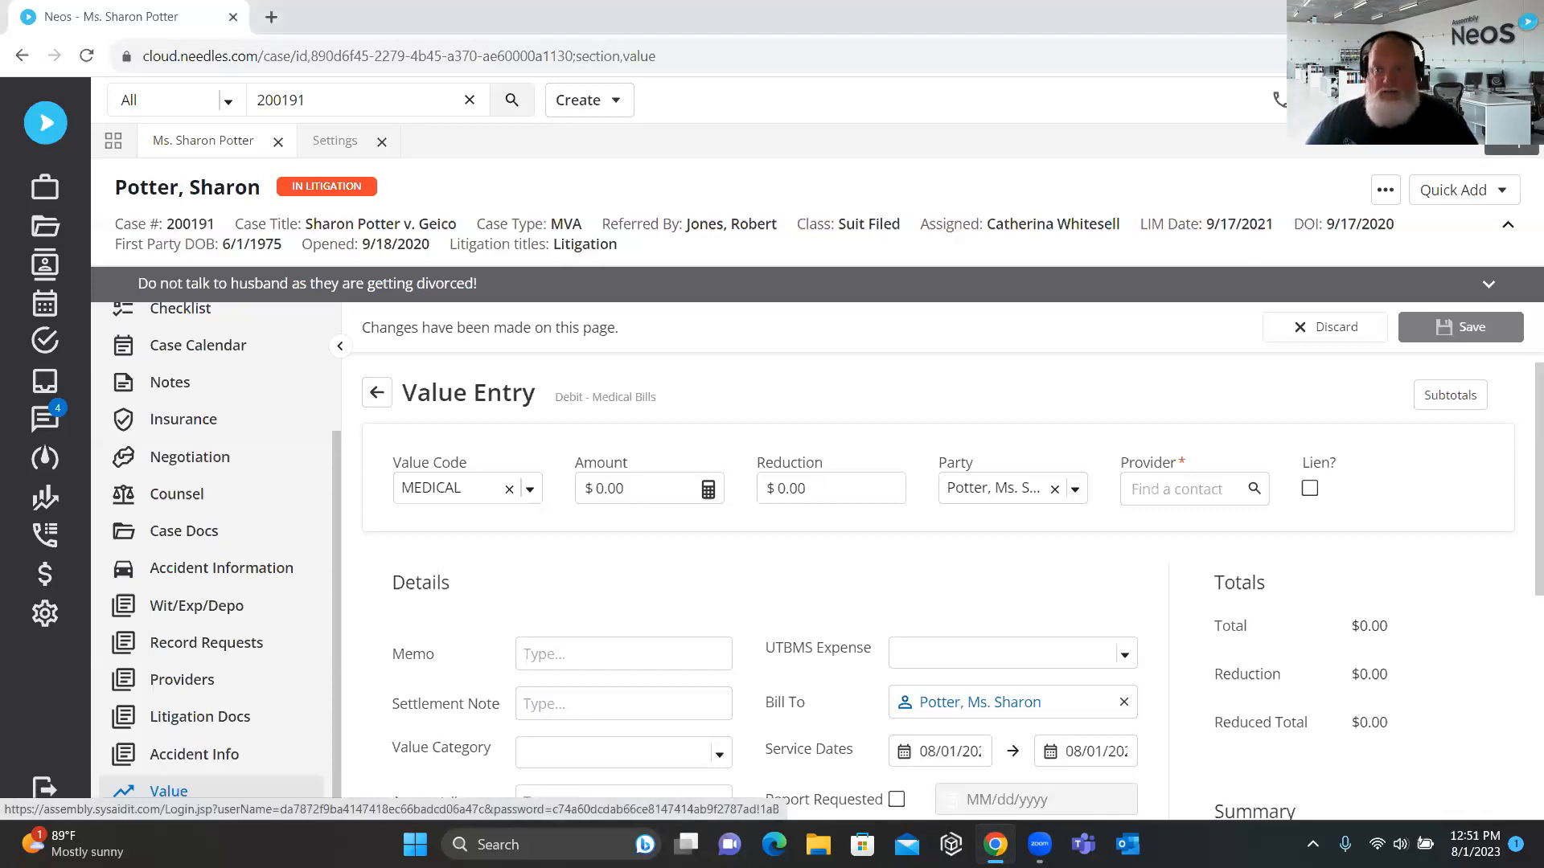
Open the Assembly self-service support portal, dismiss its news panel, and go to the Ideas & Enhancements site from the service catalog
click(1512, 101)
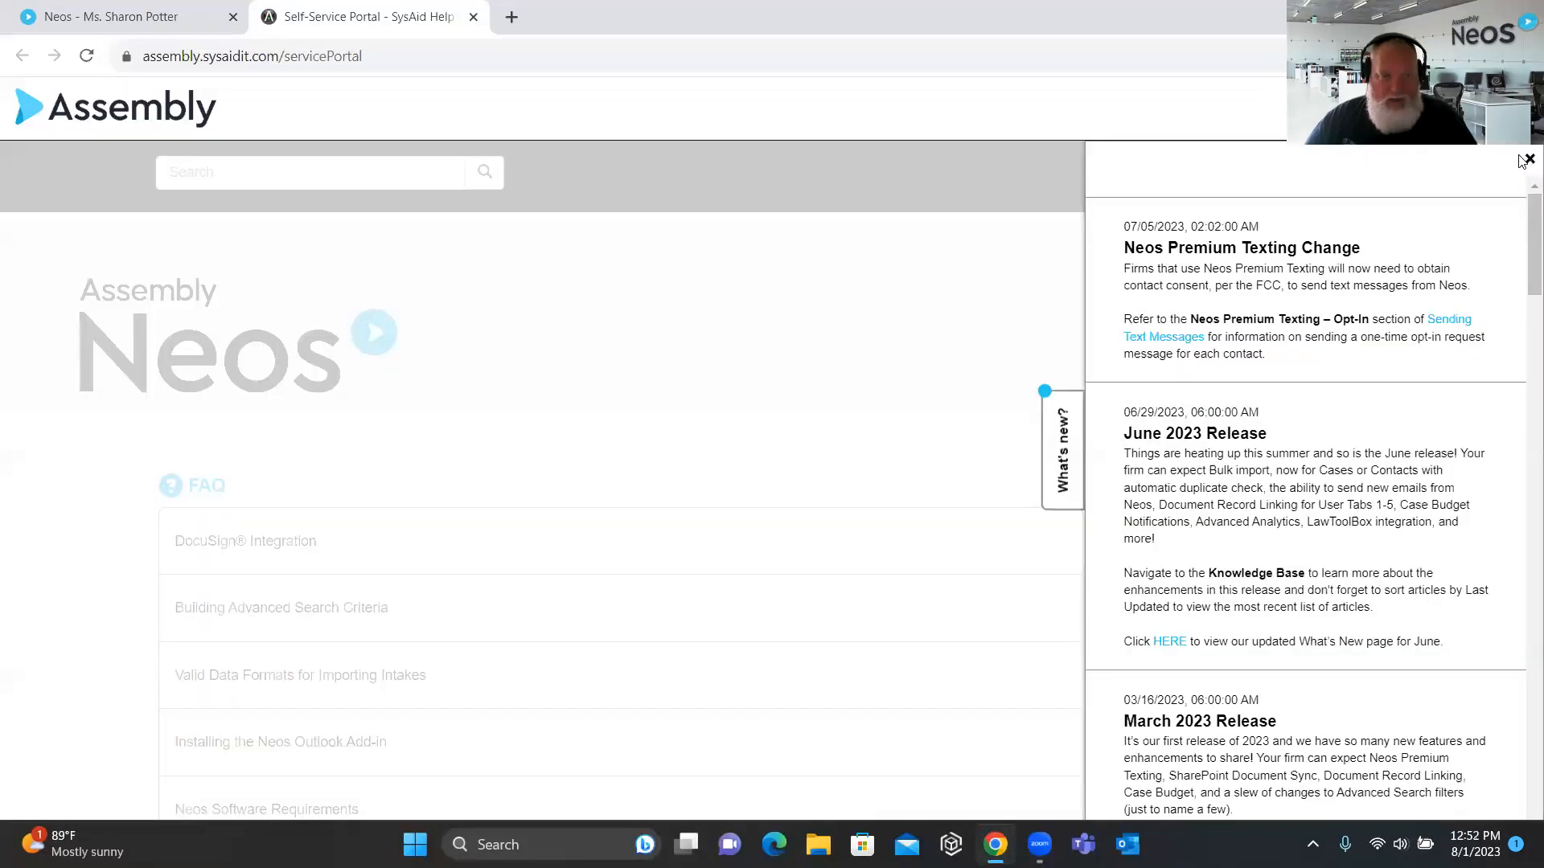
click(1528, 159)
scroll(744, 282, down, 4)
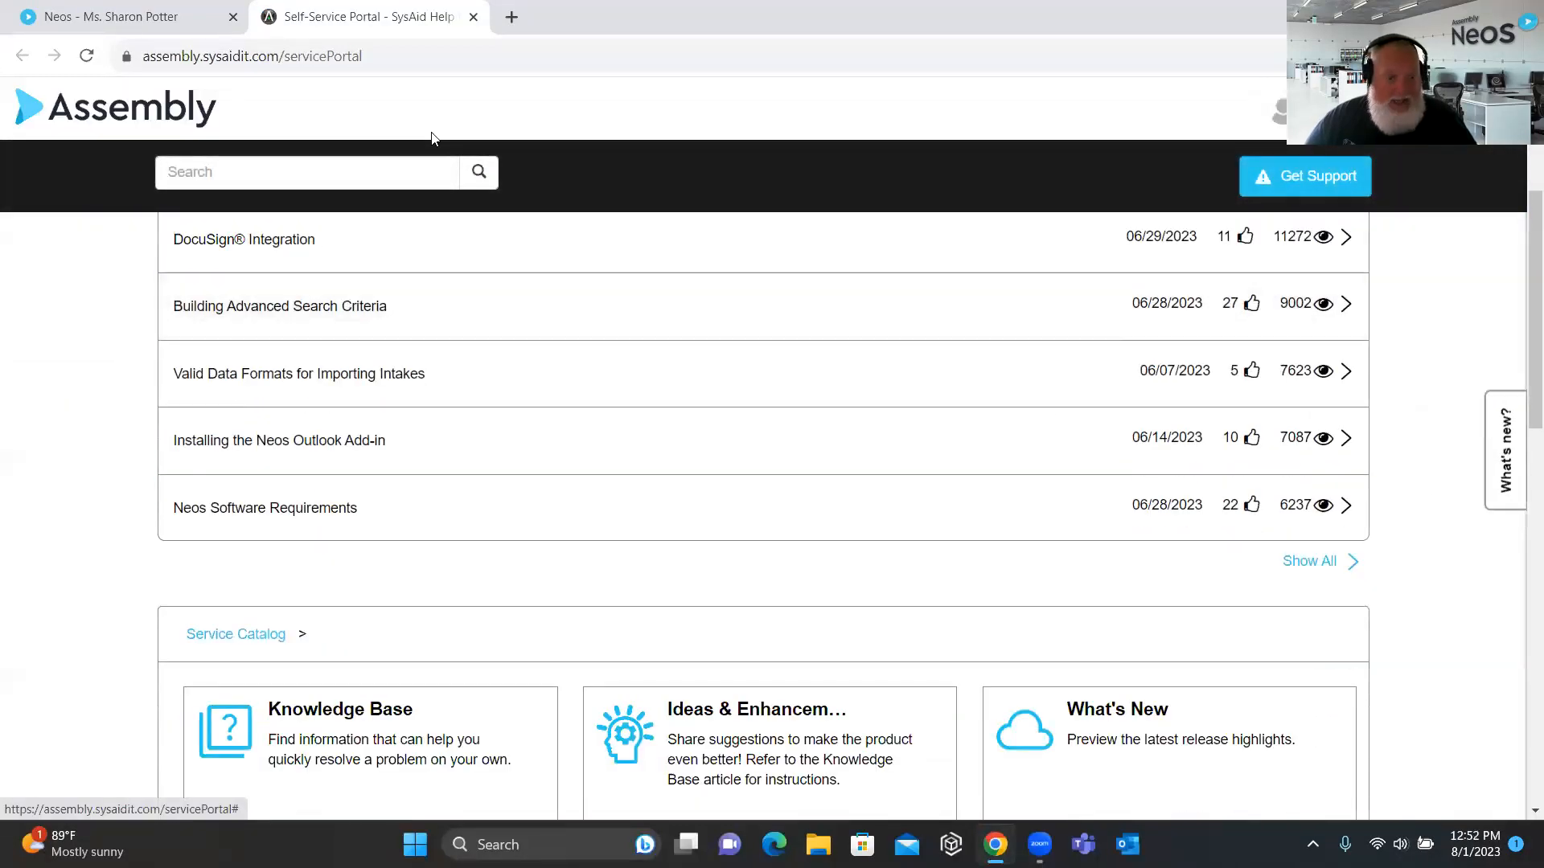
click(153, 17)
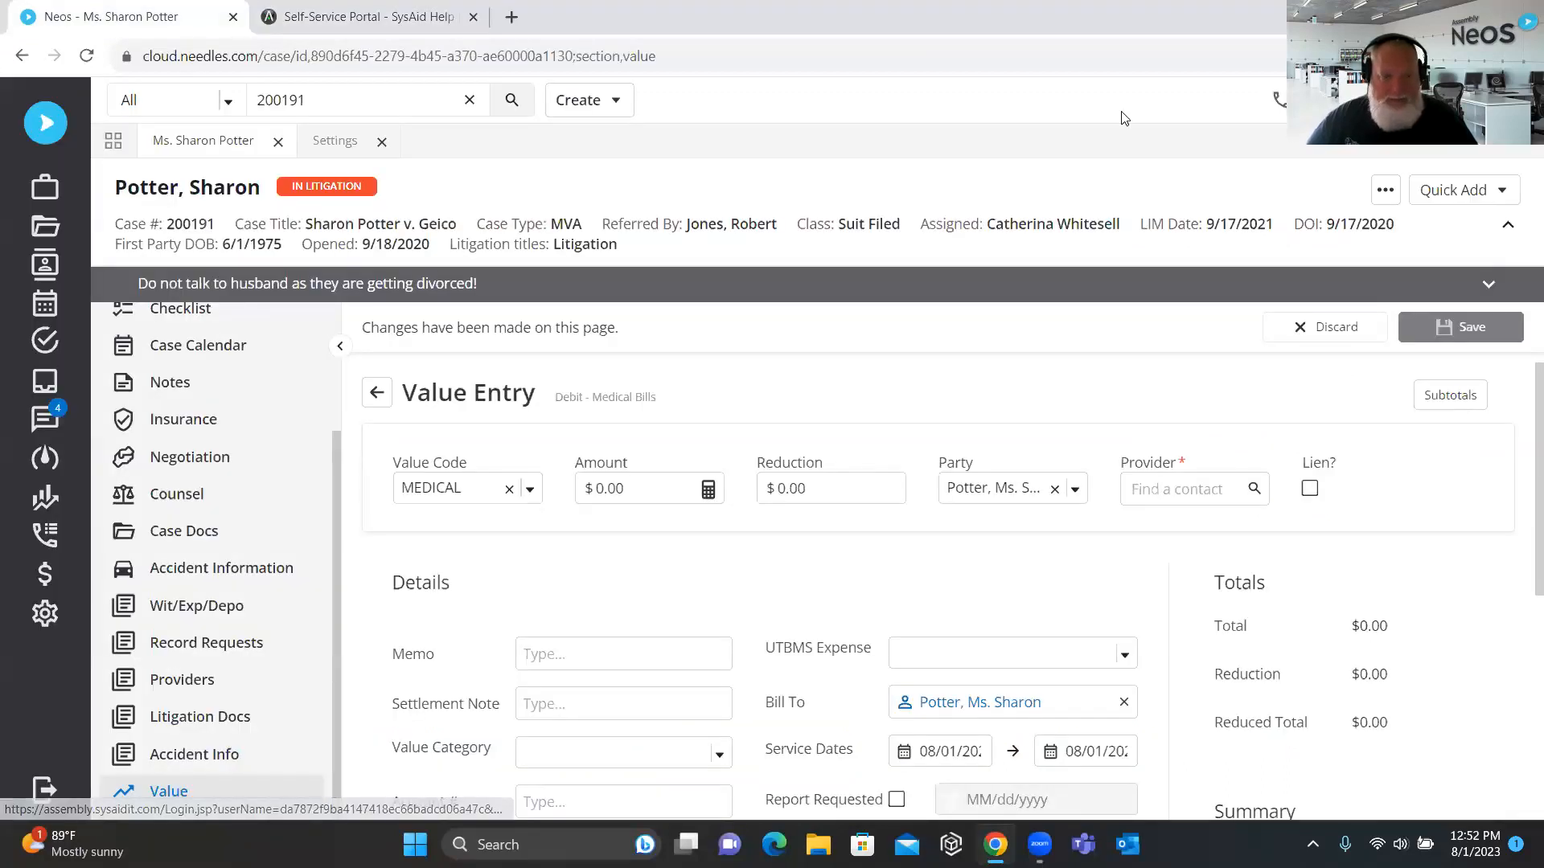
key(ctrl+Tab)
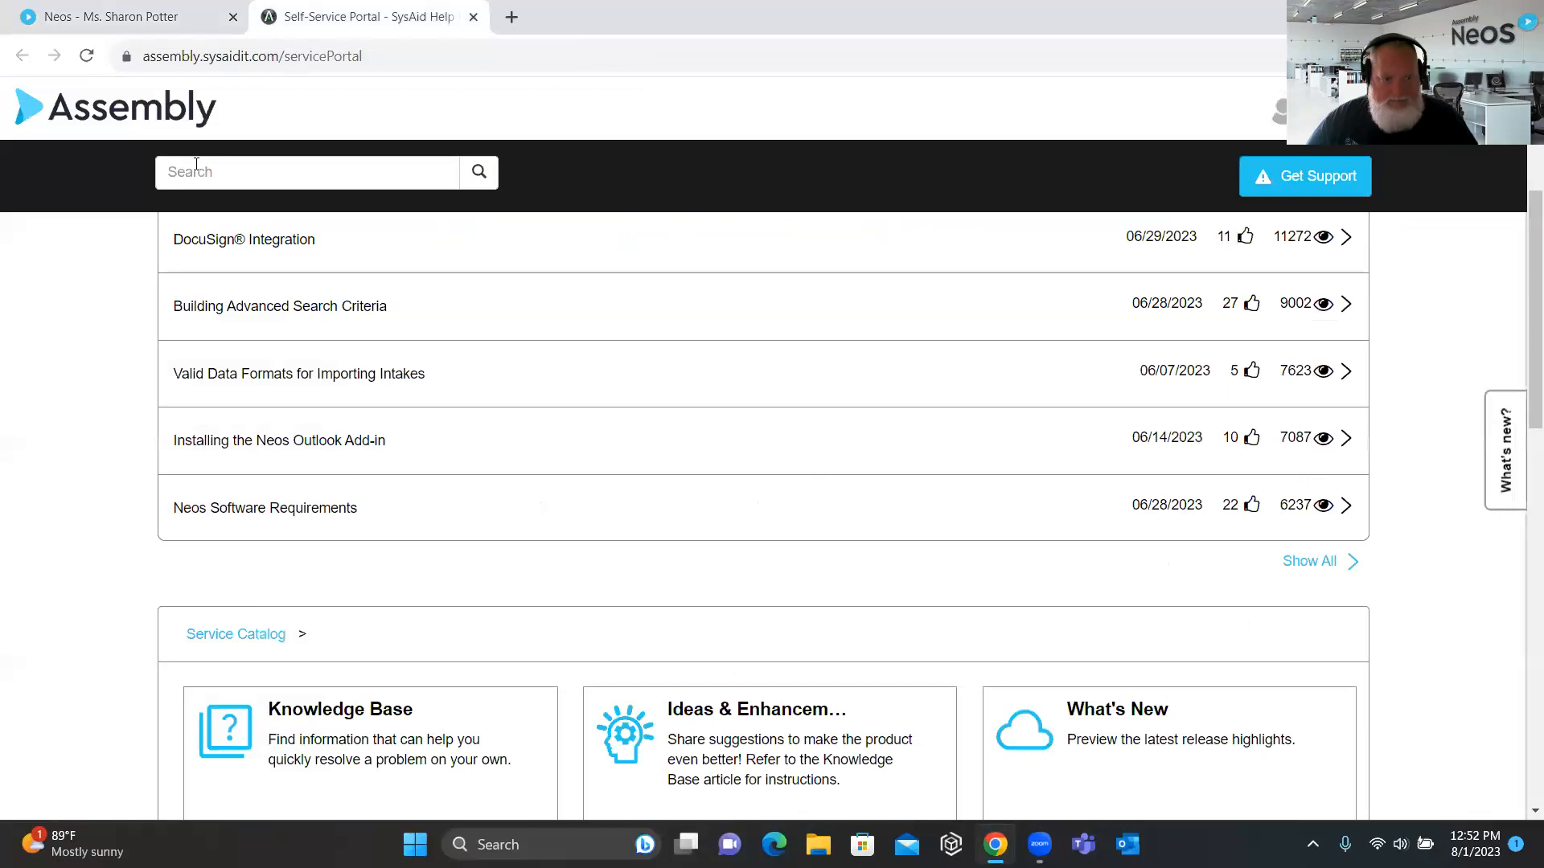
scroll(683, 450, down, 3)
click(716, 452)
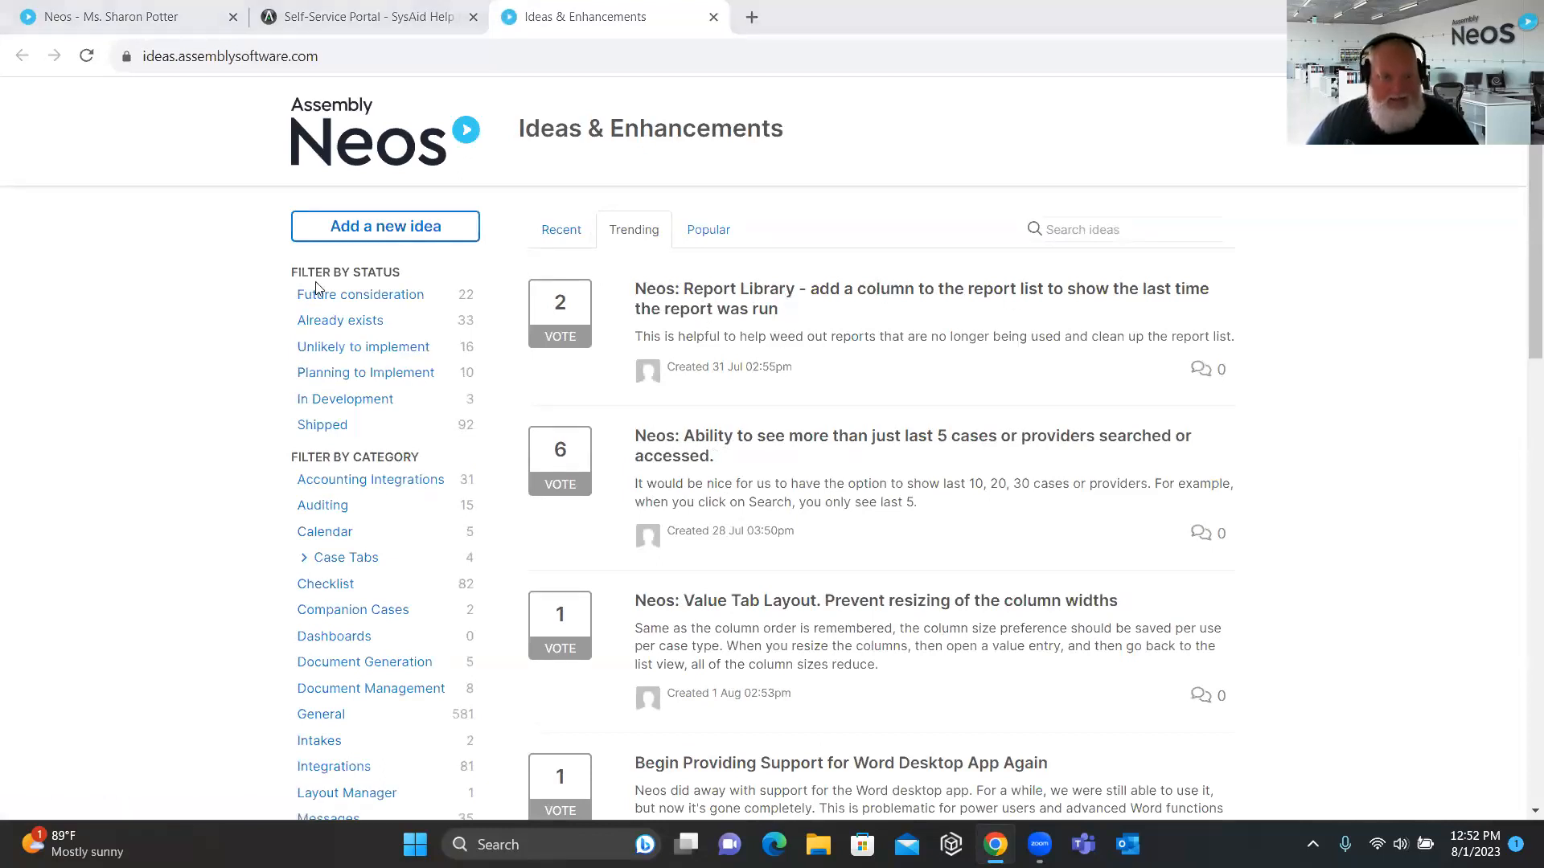
View the form for submitting a new idea, return to the ideas list, and browse the first page of trending ideas
click(385, 226)
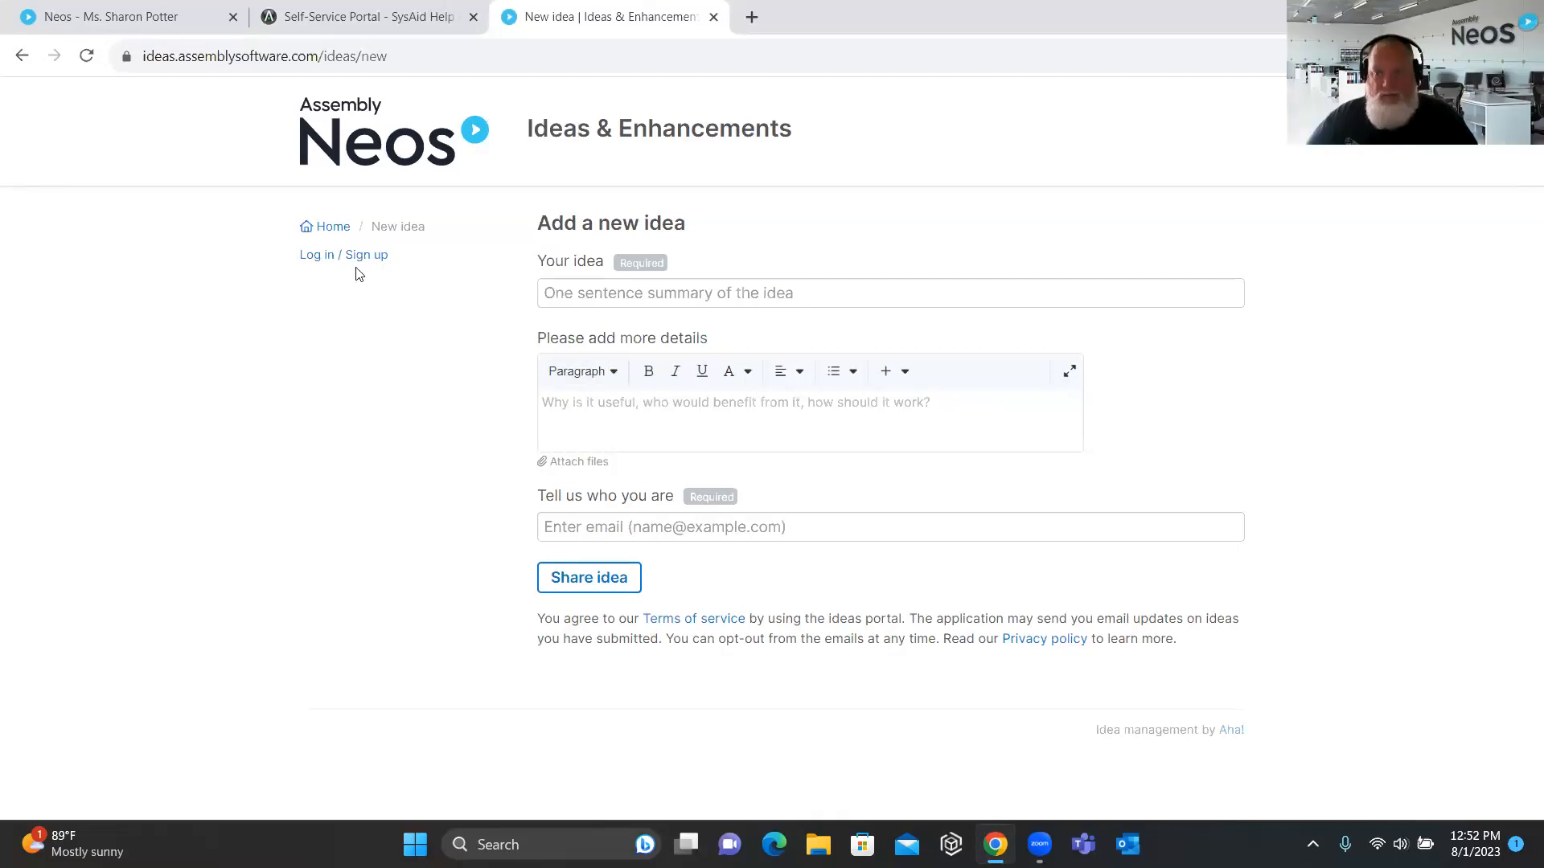
click(22, 55)
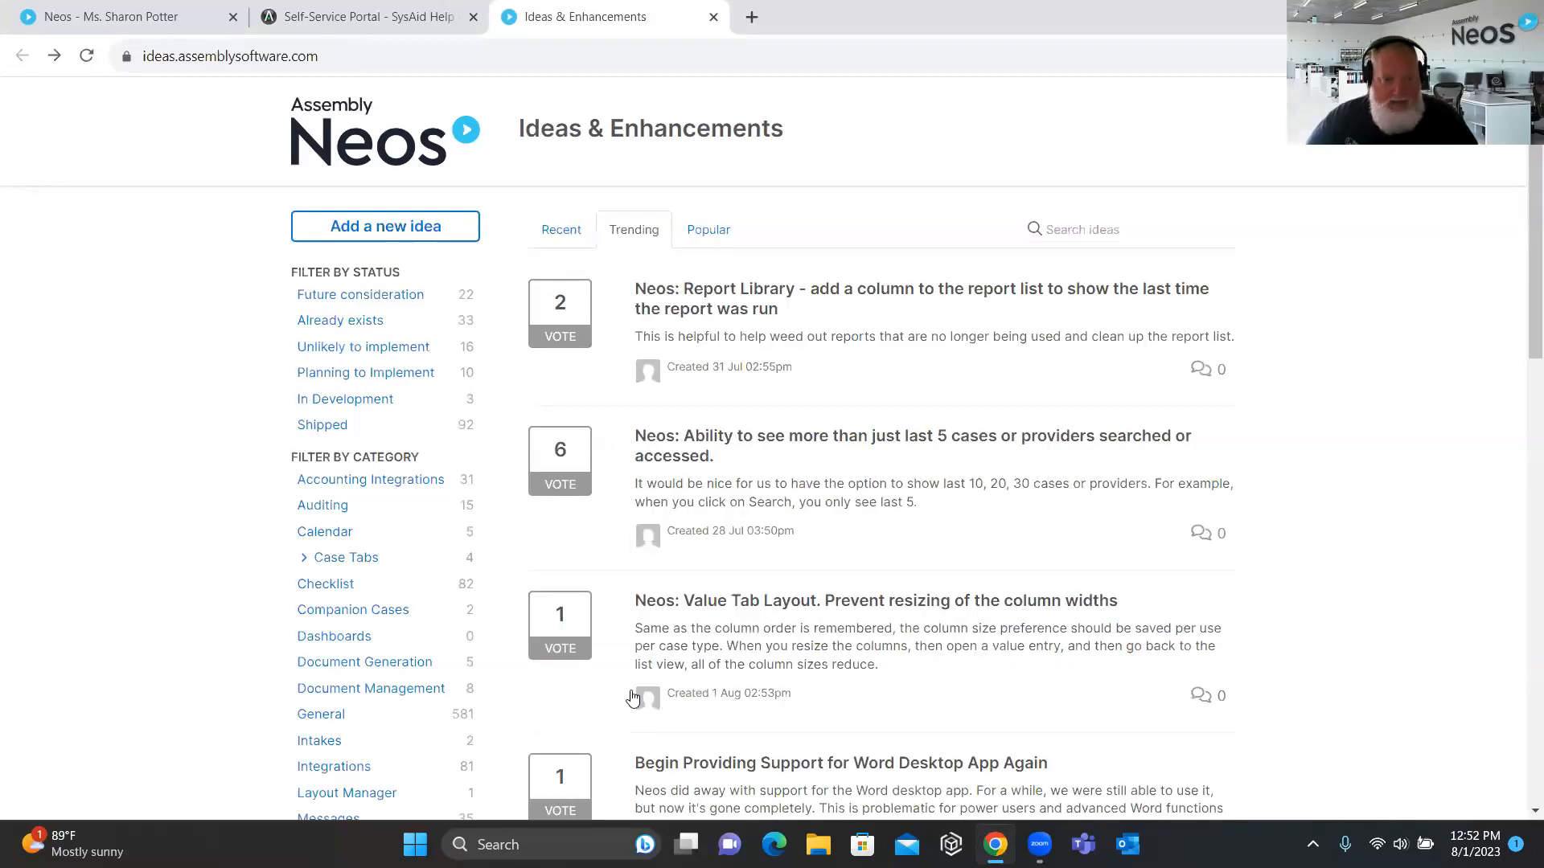
scroll(788, 565, down, 5)
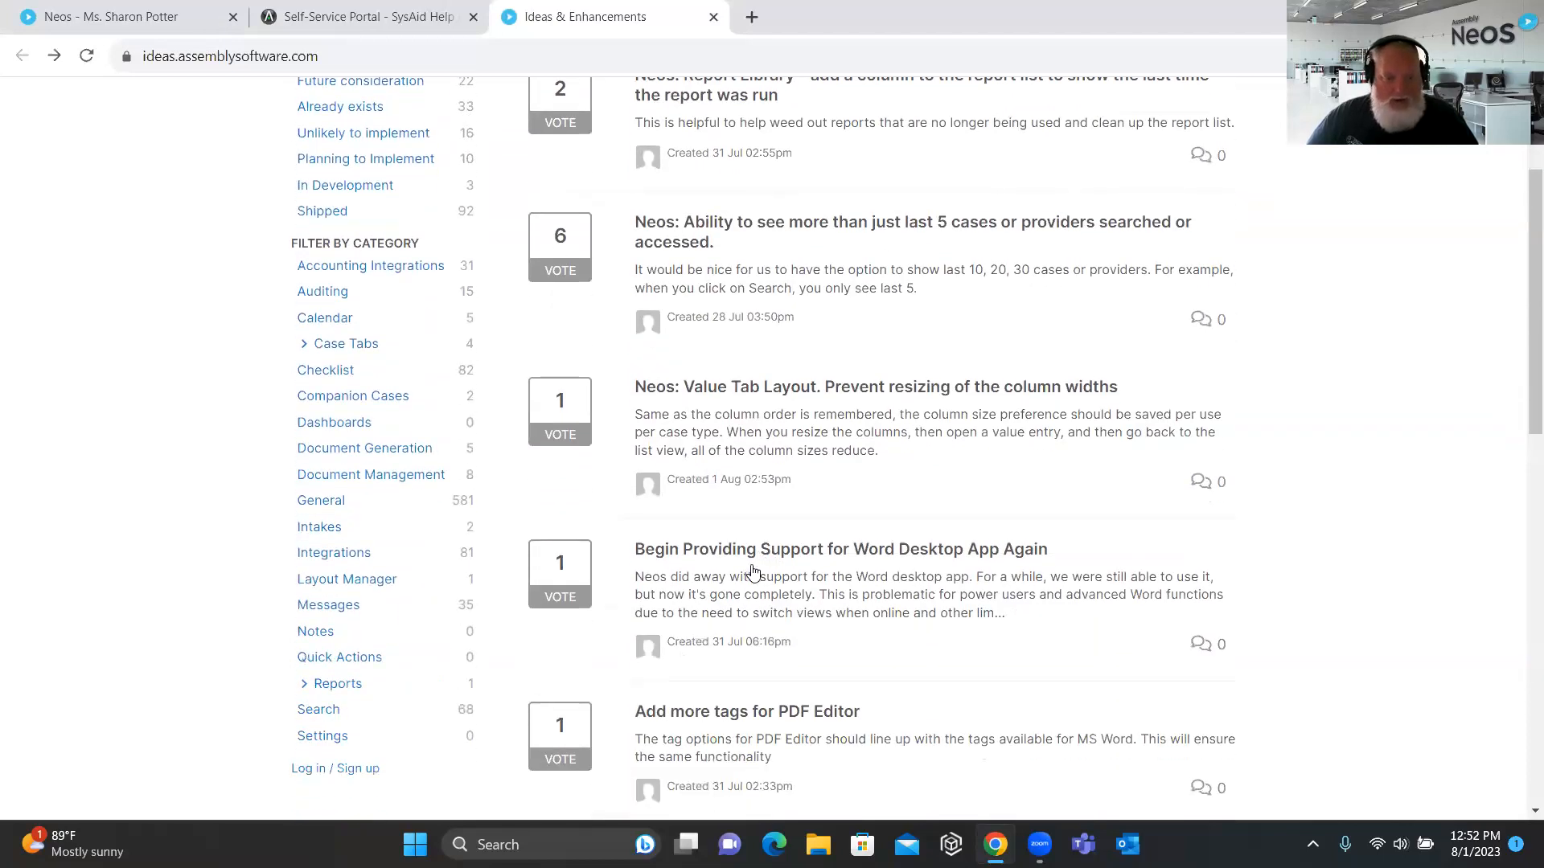
scroll(722, 561, down, 10)
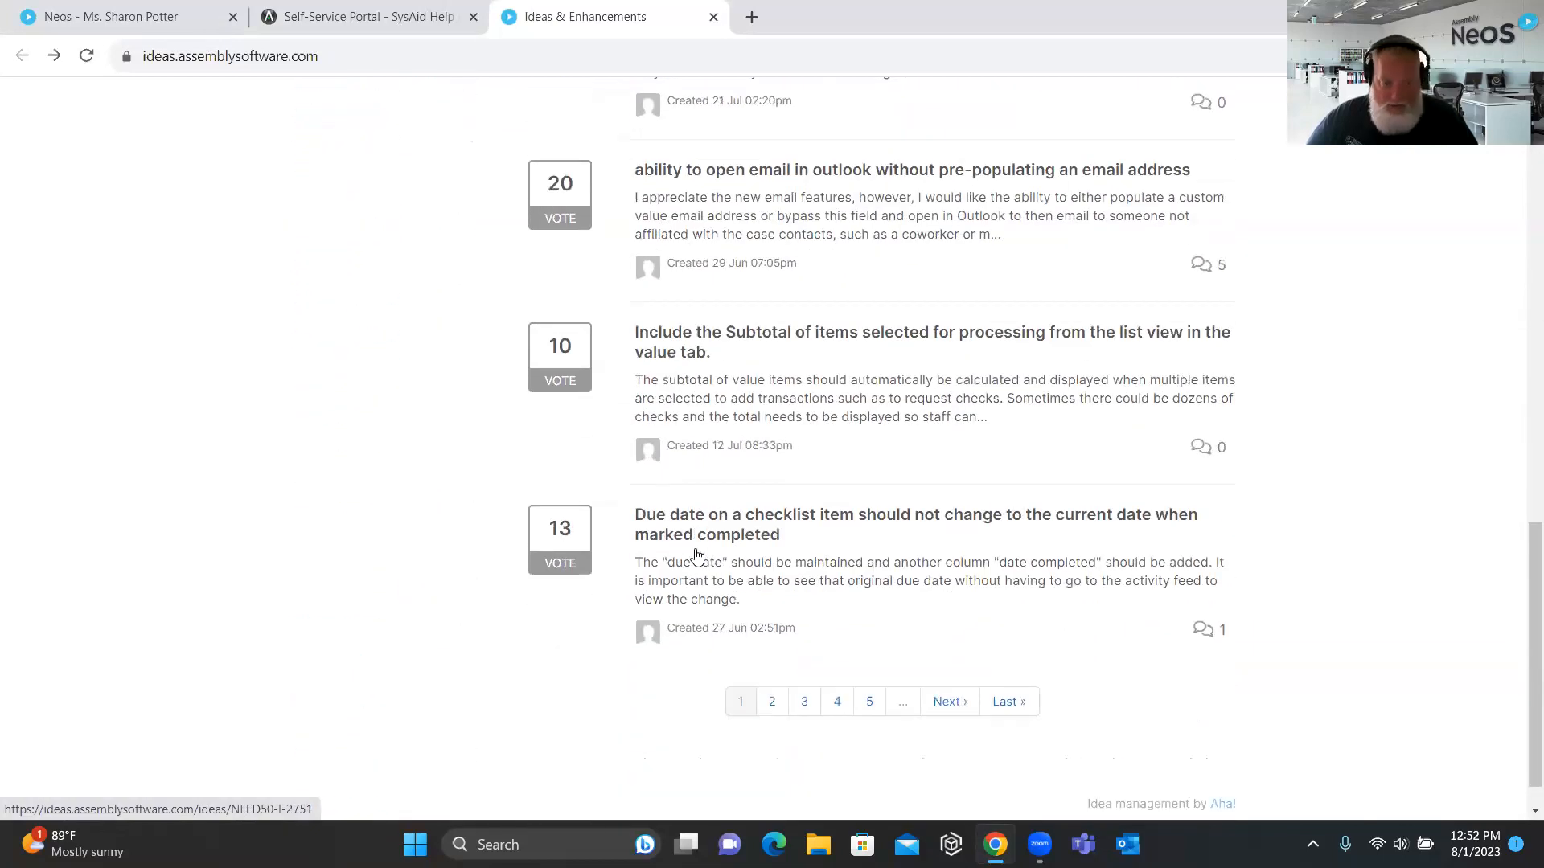
scroll(696, 554, up, 15)
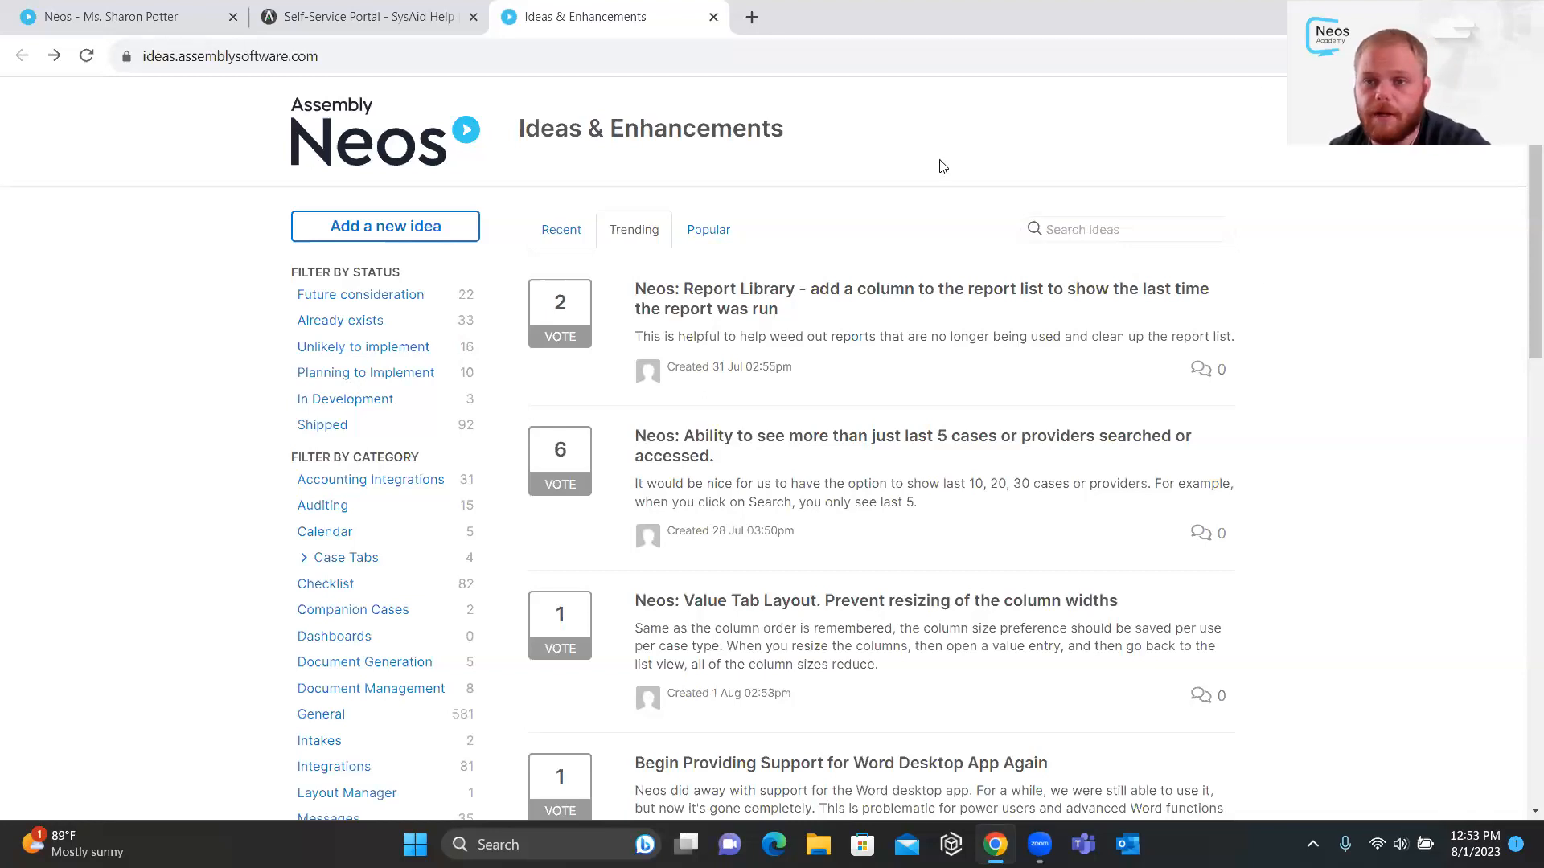
Open the most recently downloaded settlement memo report PDF from the browser's download history
click(1522, 55)
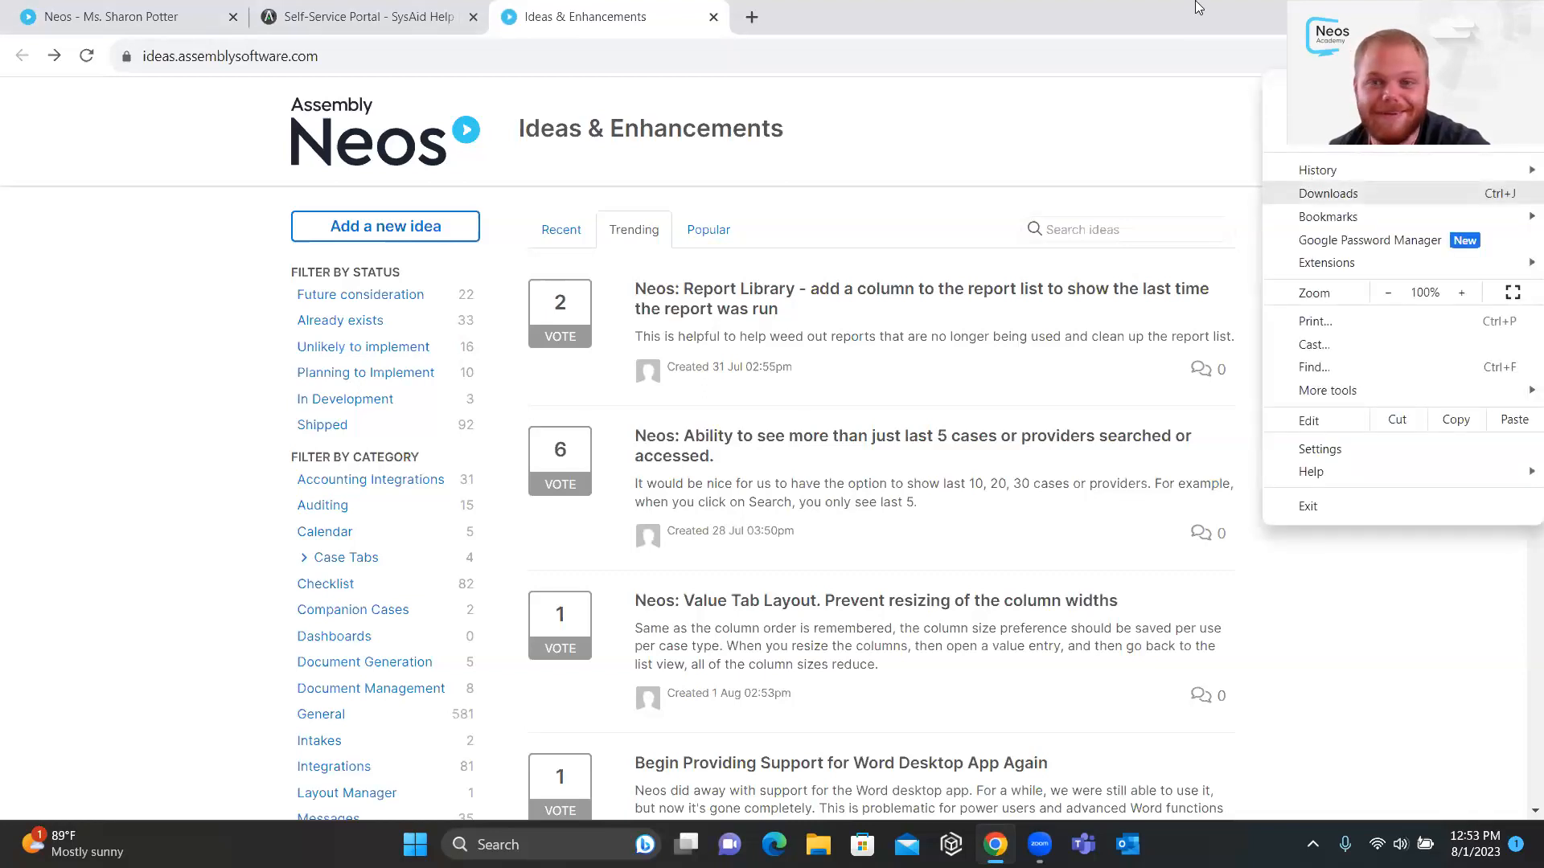
click(1199, 7)
click(1522, 55)
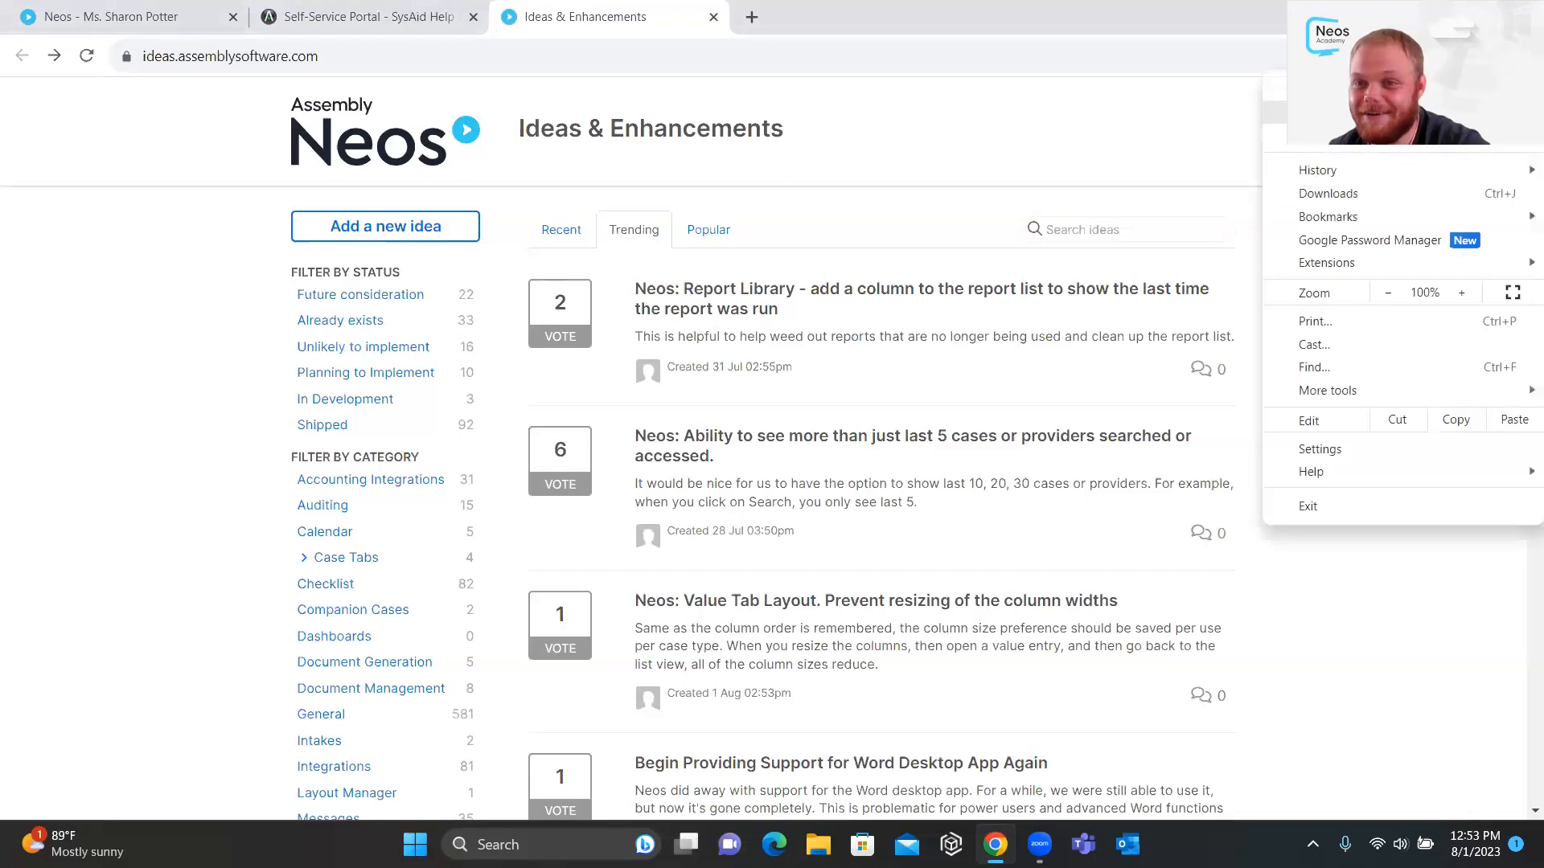
click(1328, 193)
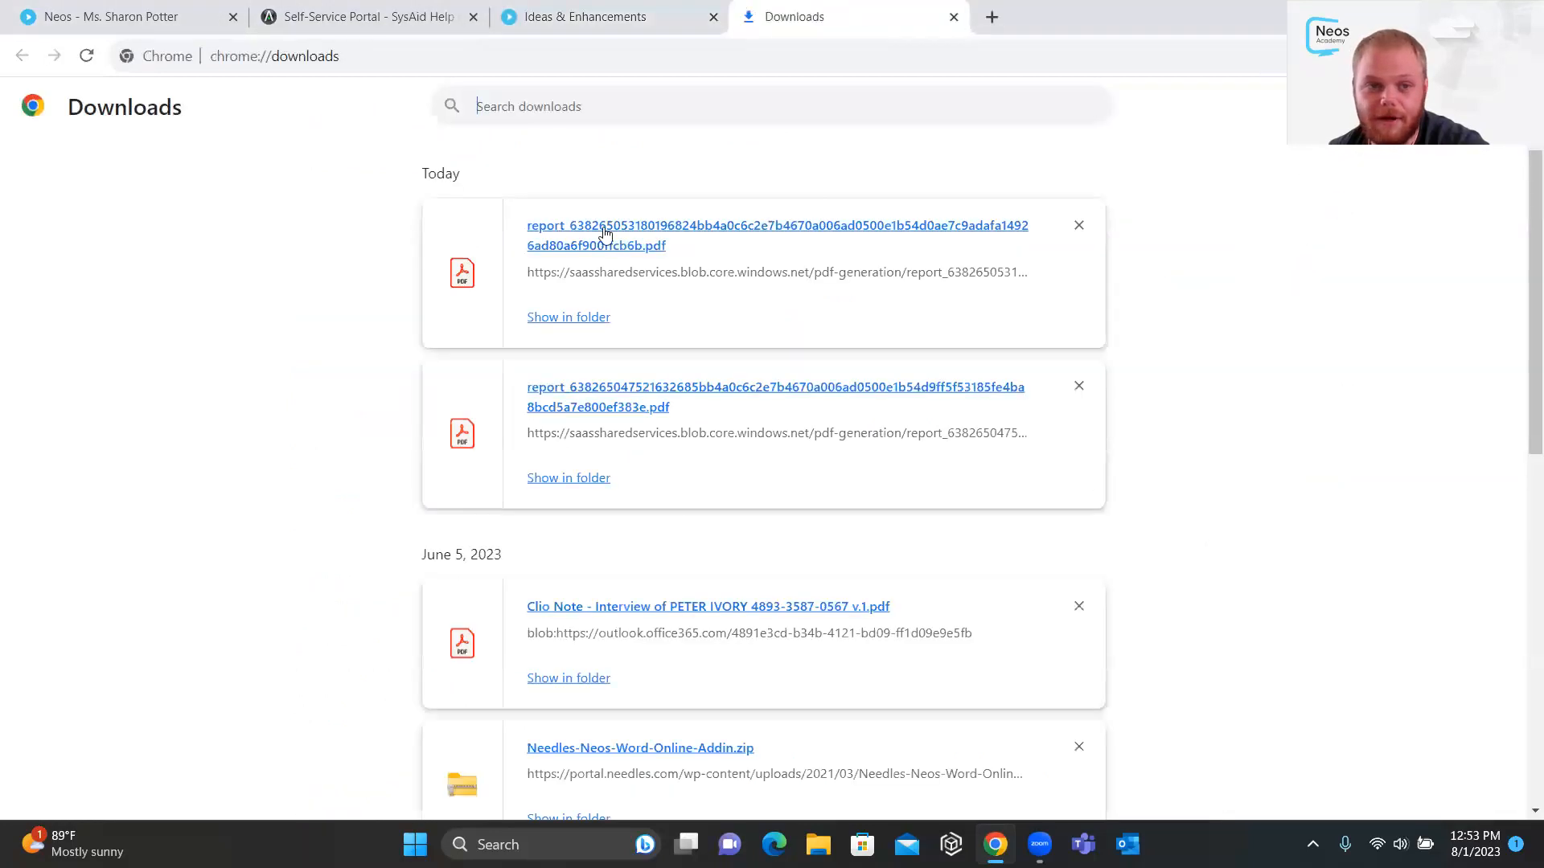
click(588, 235)
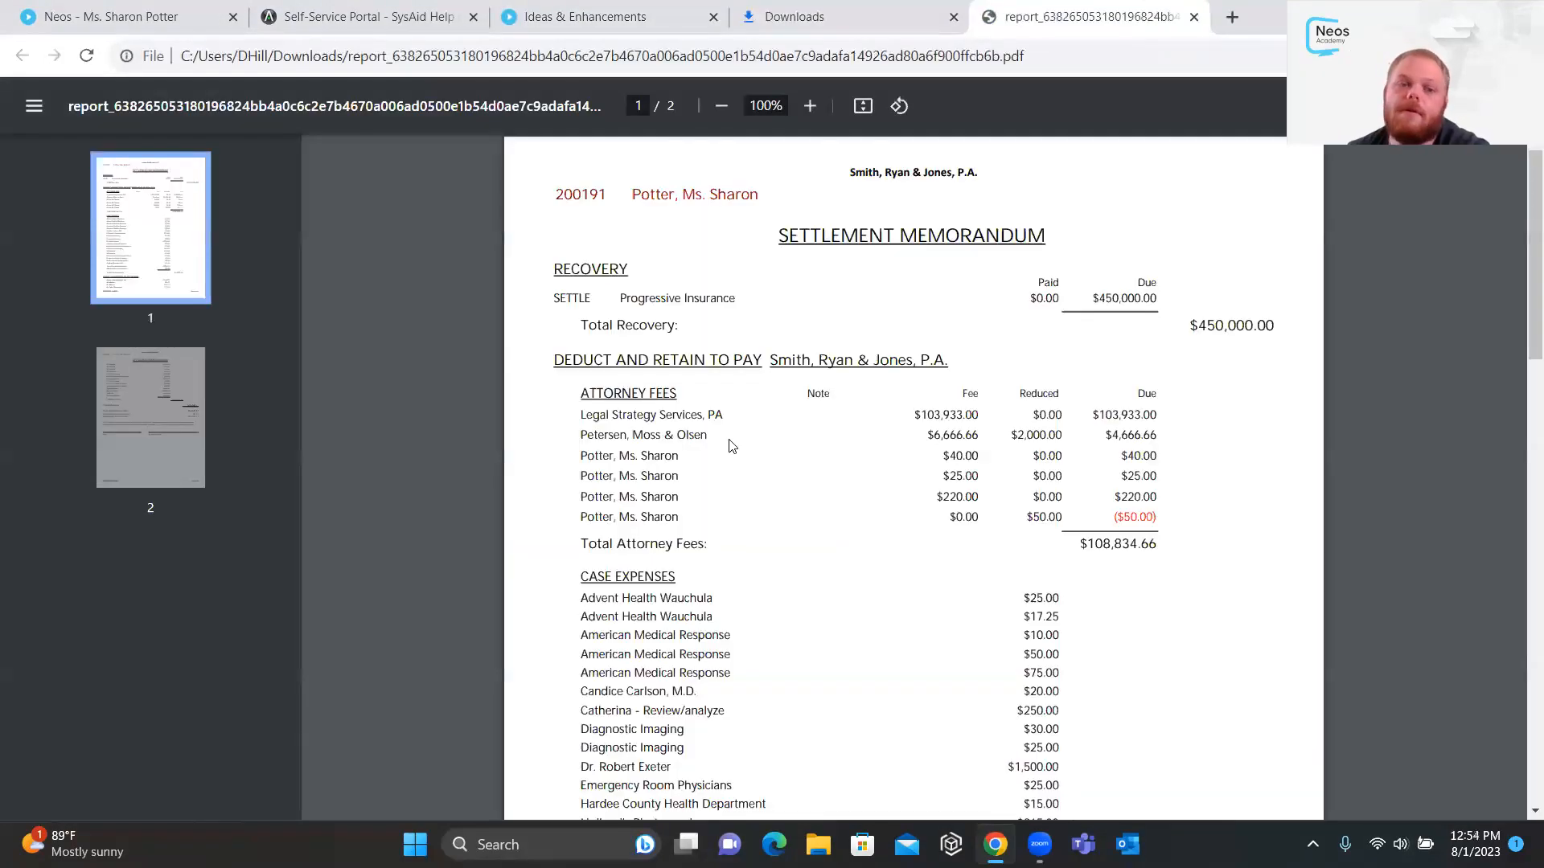
Examine the Legal Strategy Services, PA and Petersen, Moss & Olsen lines under Attorney Fees in the settlement memorandum
drag(580, 415, 725, 413)
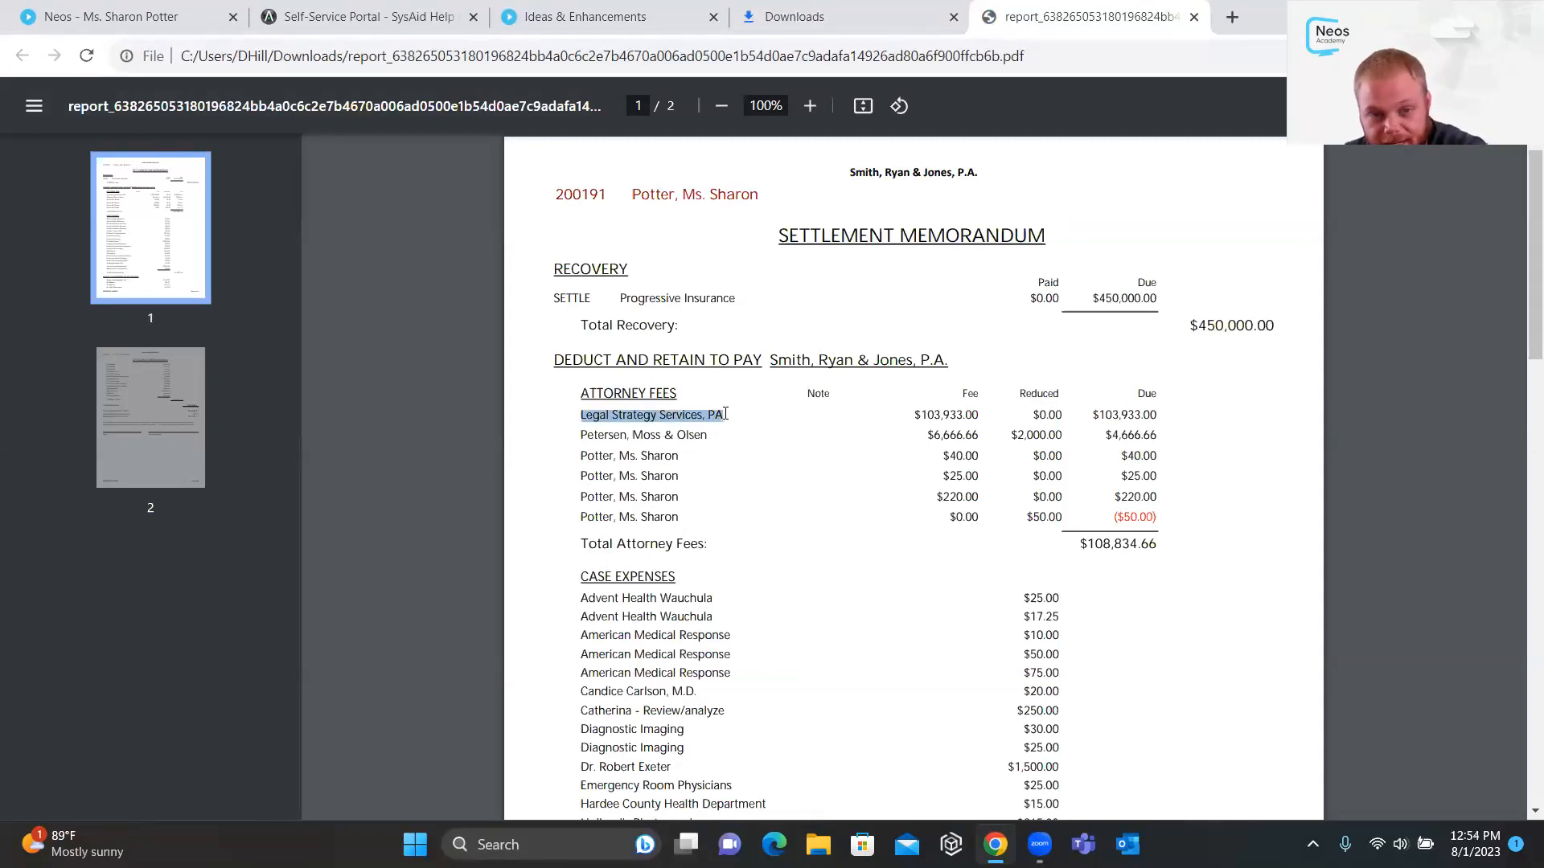
drag(580, 435, 636, 435)
click(731, 436)
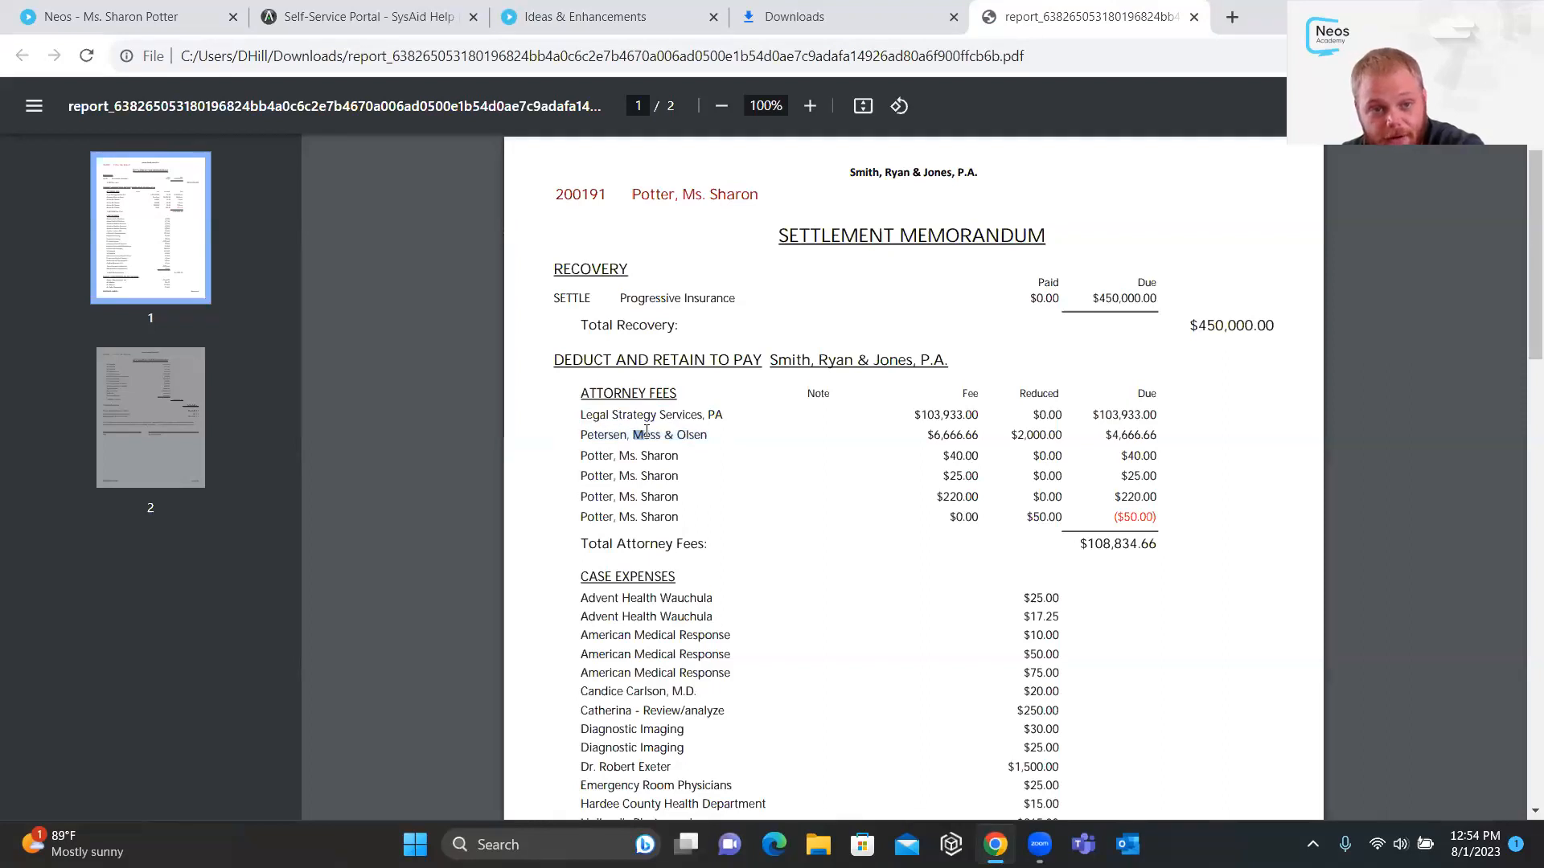
click(693, 432)
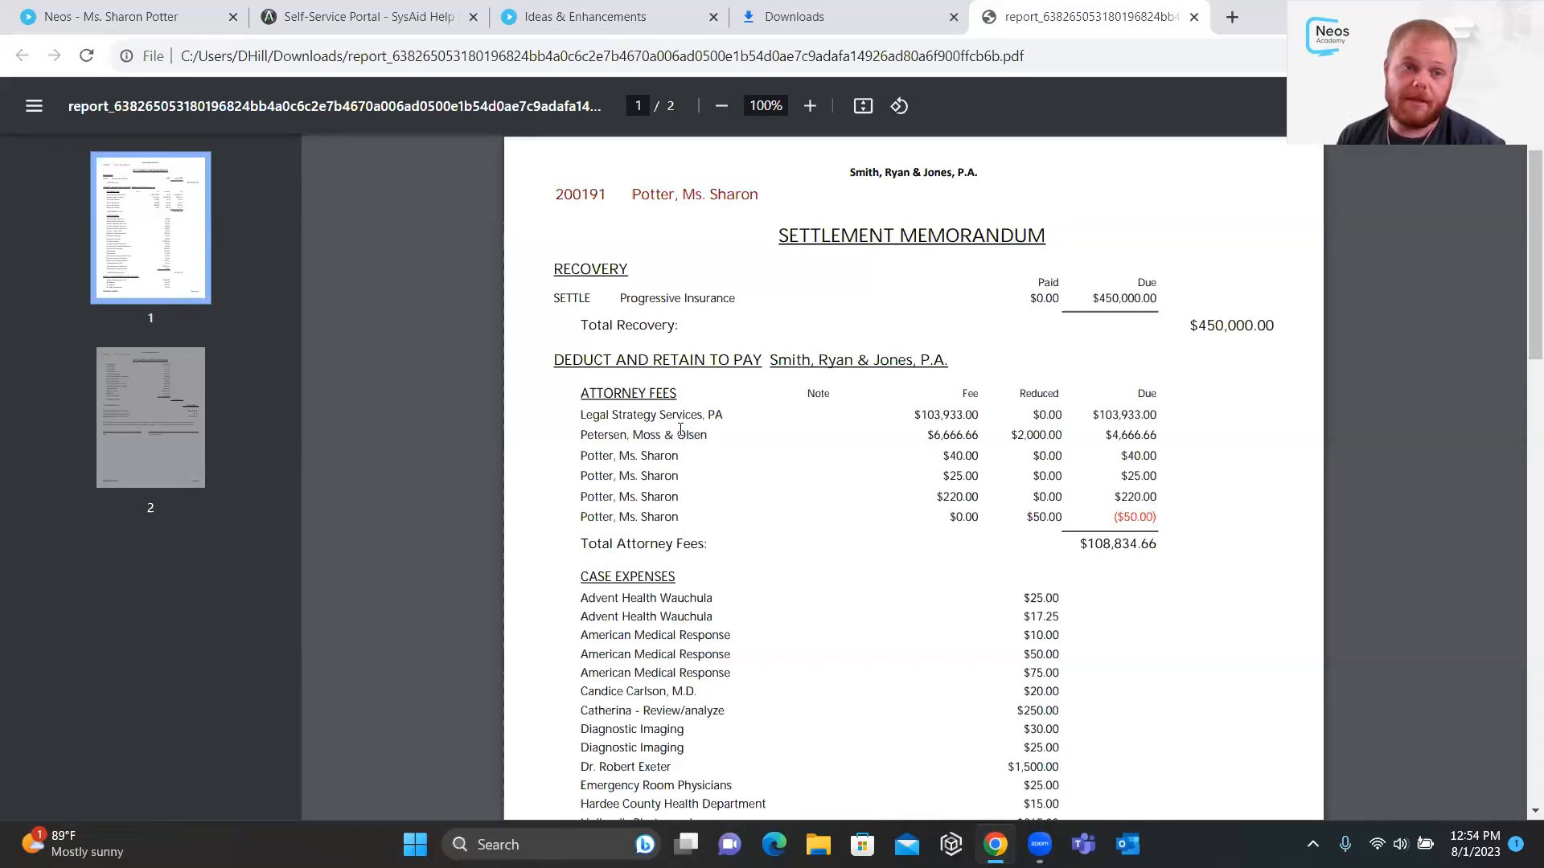
drag(713, 435, 581, 435)
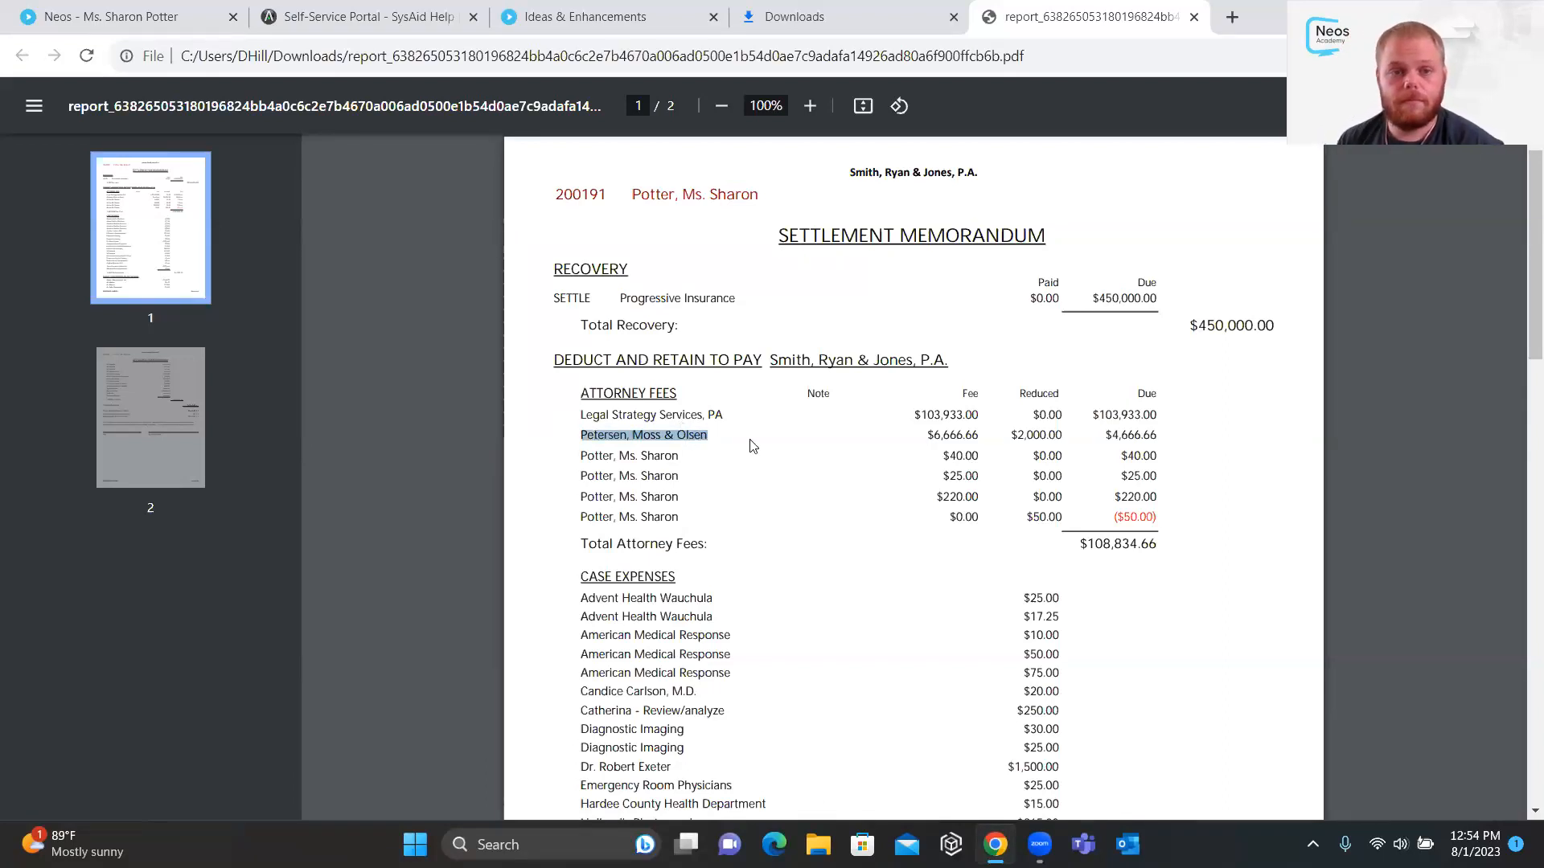
click(754, 444)
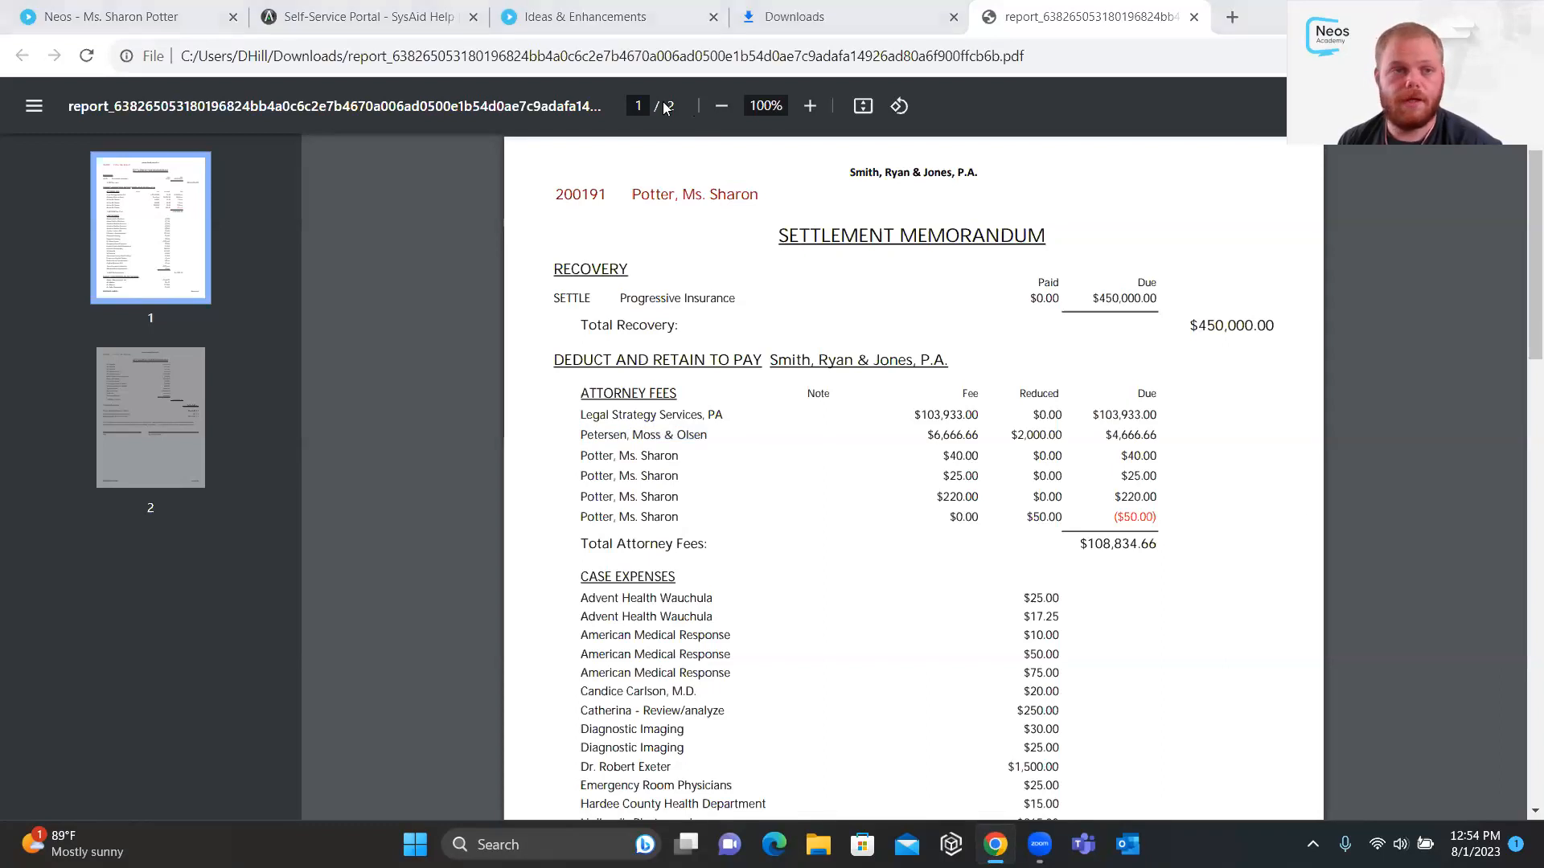
Close the support portal, ideas, downloads and report pages, keeping only the Neos case page open
click(311, 20)
drag(310, 20, 96, 18)
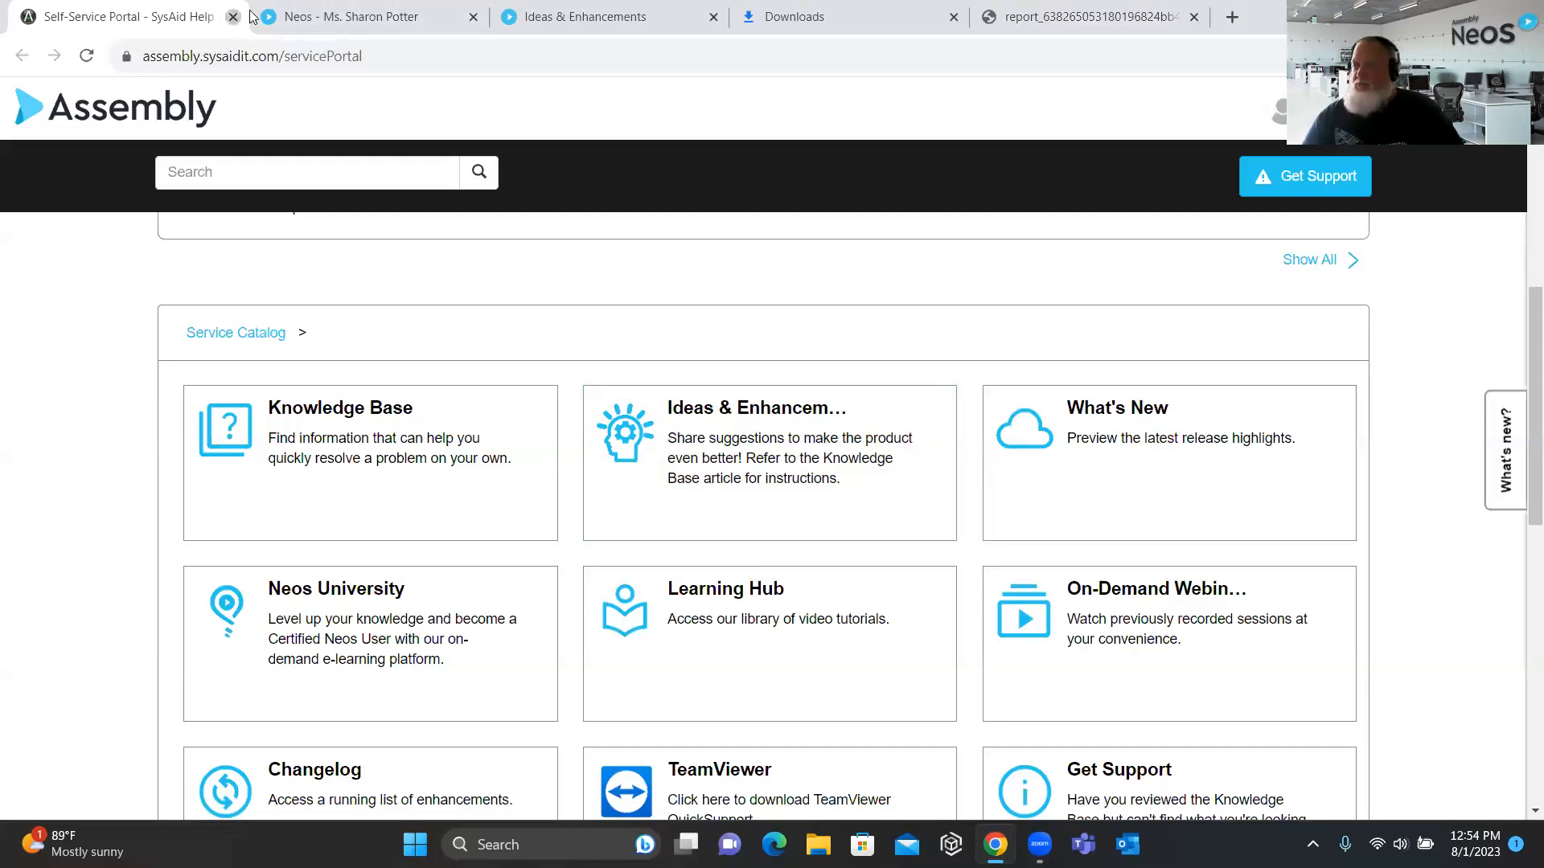
click(233, 17)
drag(313, 32, 111, 29)
click(233, 17)
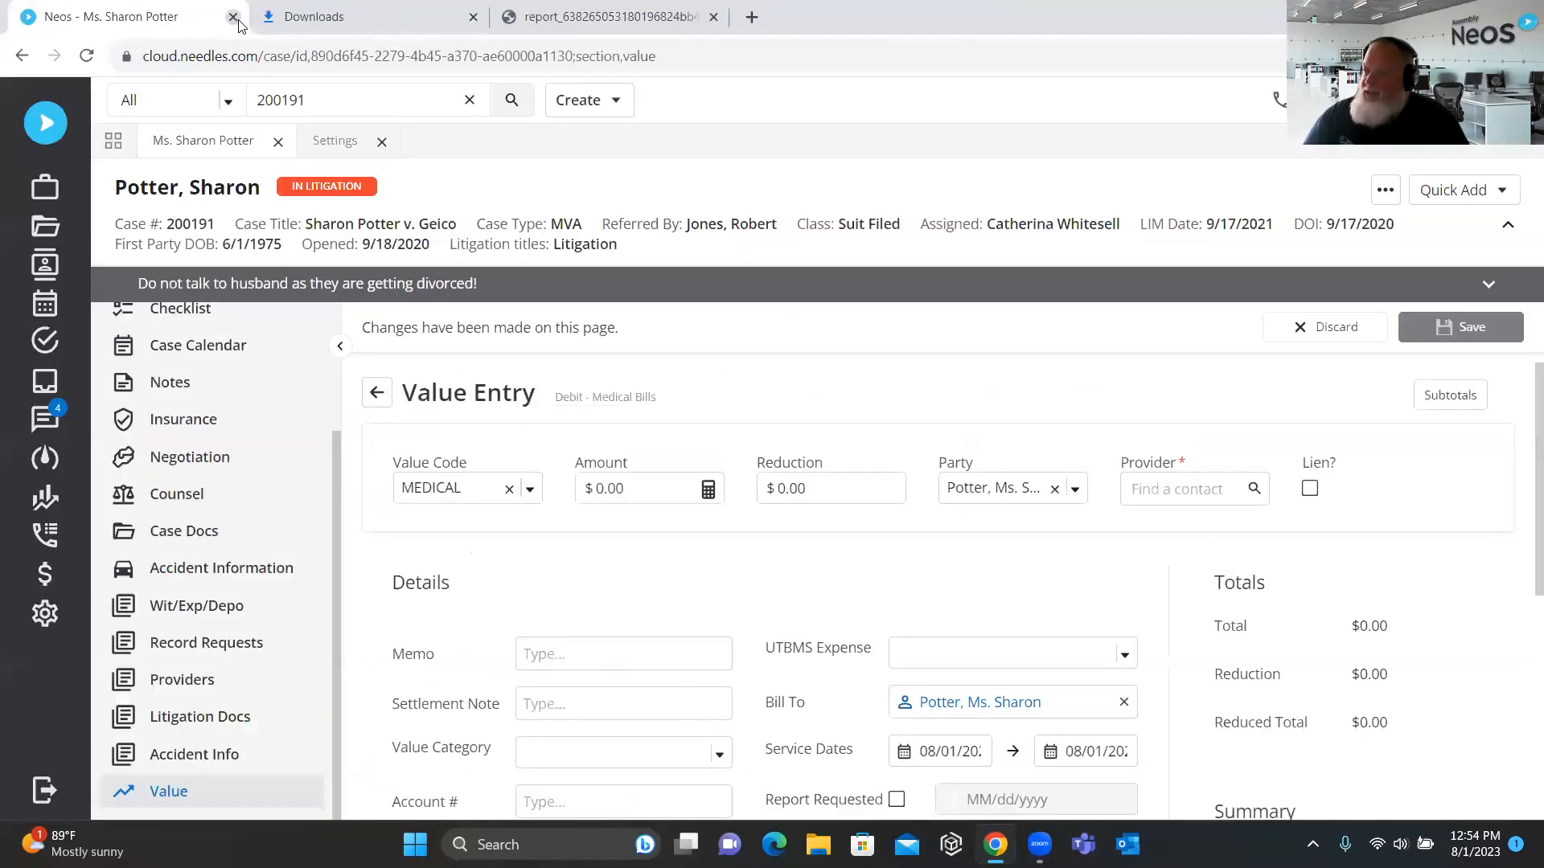
drag(314, 17, 113, 17)
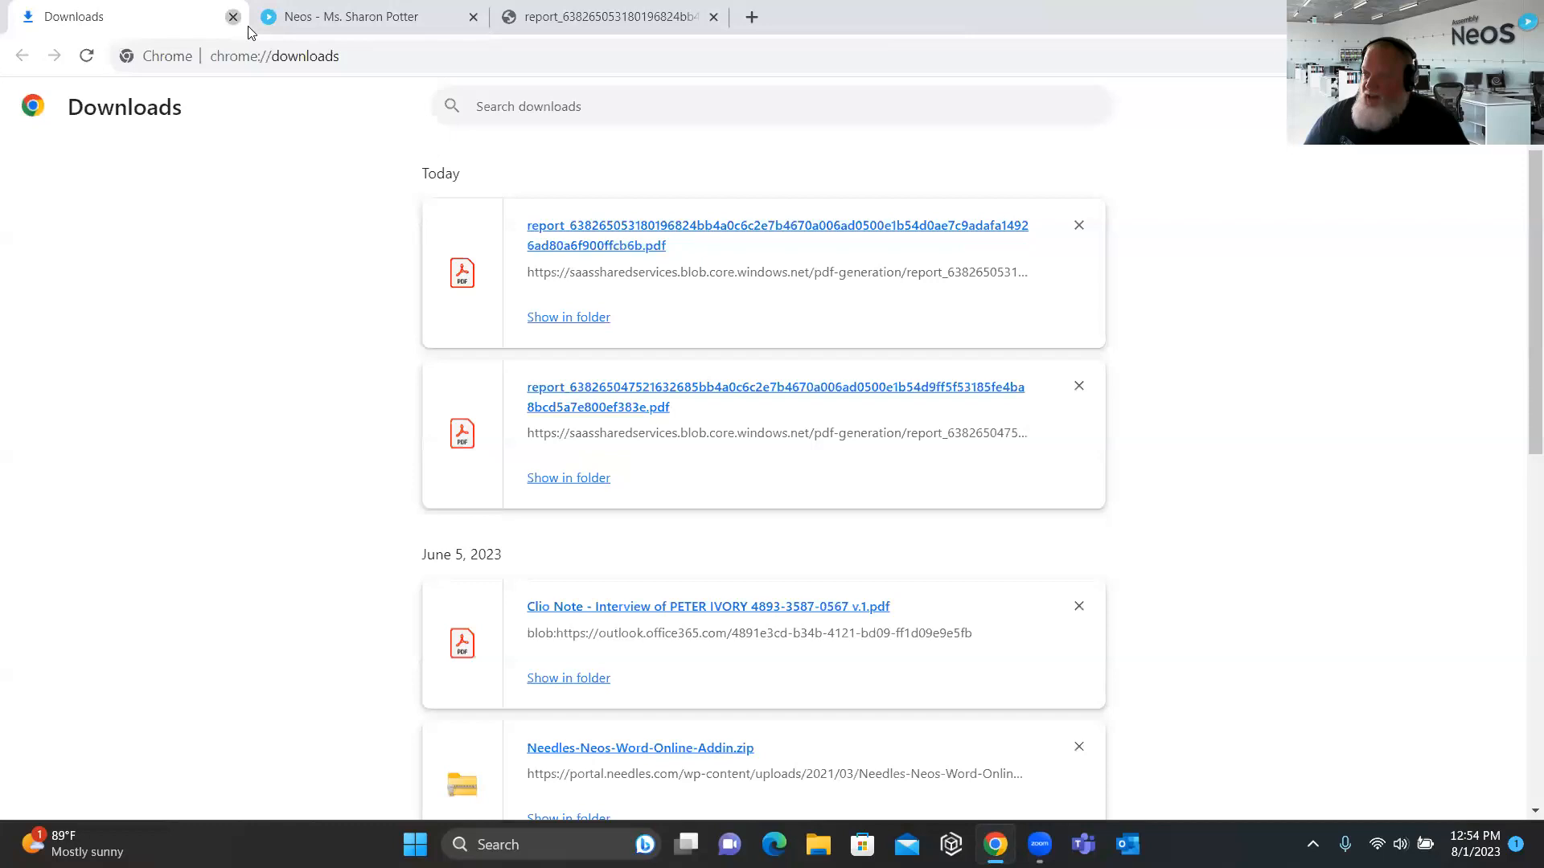
click(233, 17)
drag(291, 28, 113, 18)
click(233, 17)
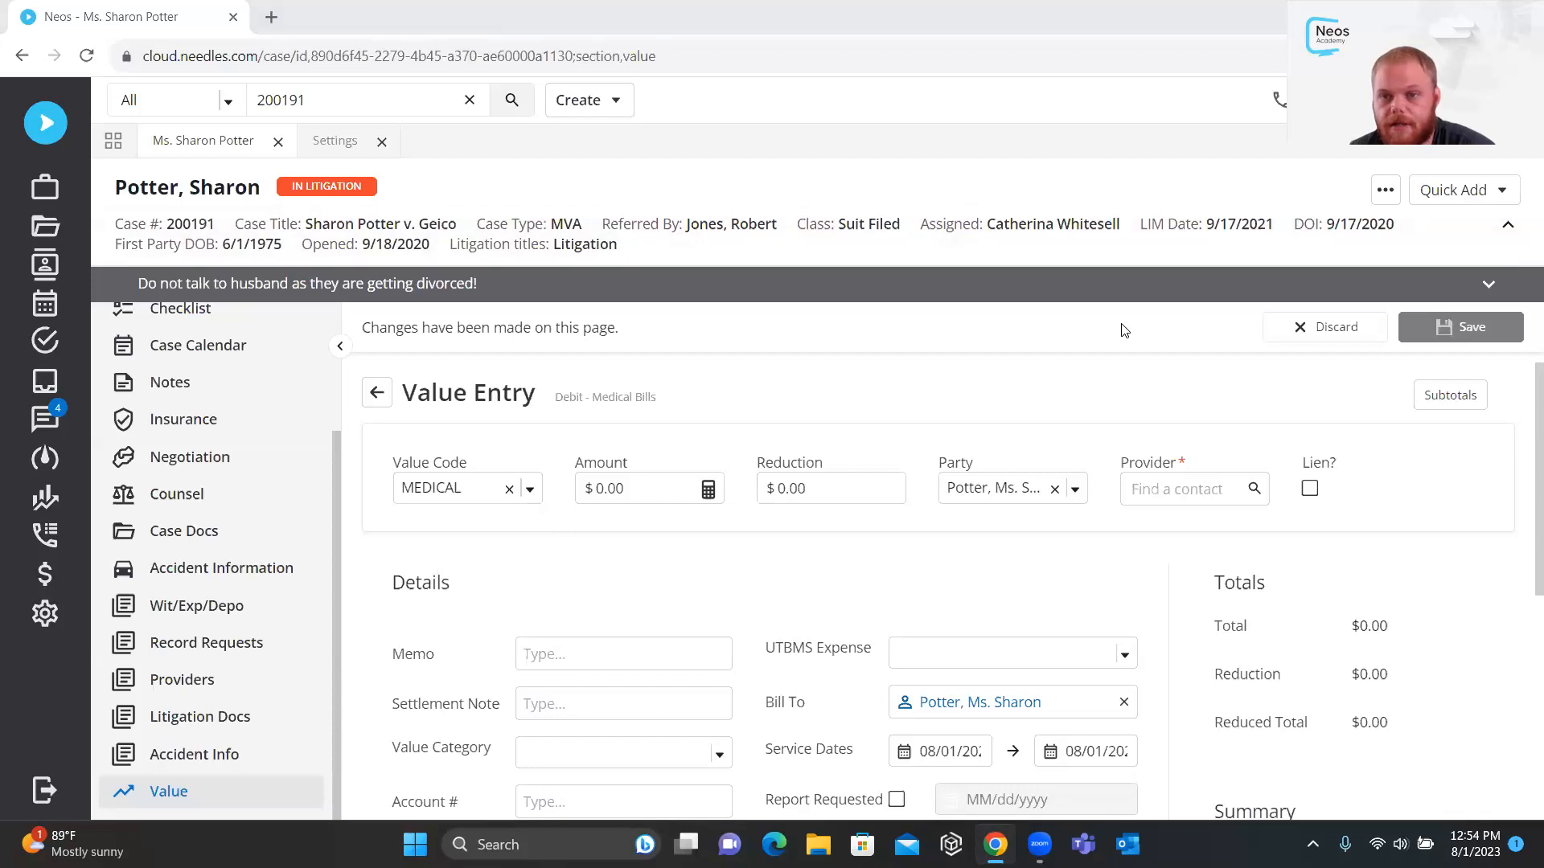
Set the medical value entry's amount to $1,500, search for "jfk" to assign the JFK Medical provider, and save the entry
click(599, 489)
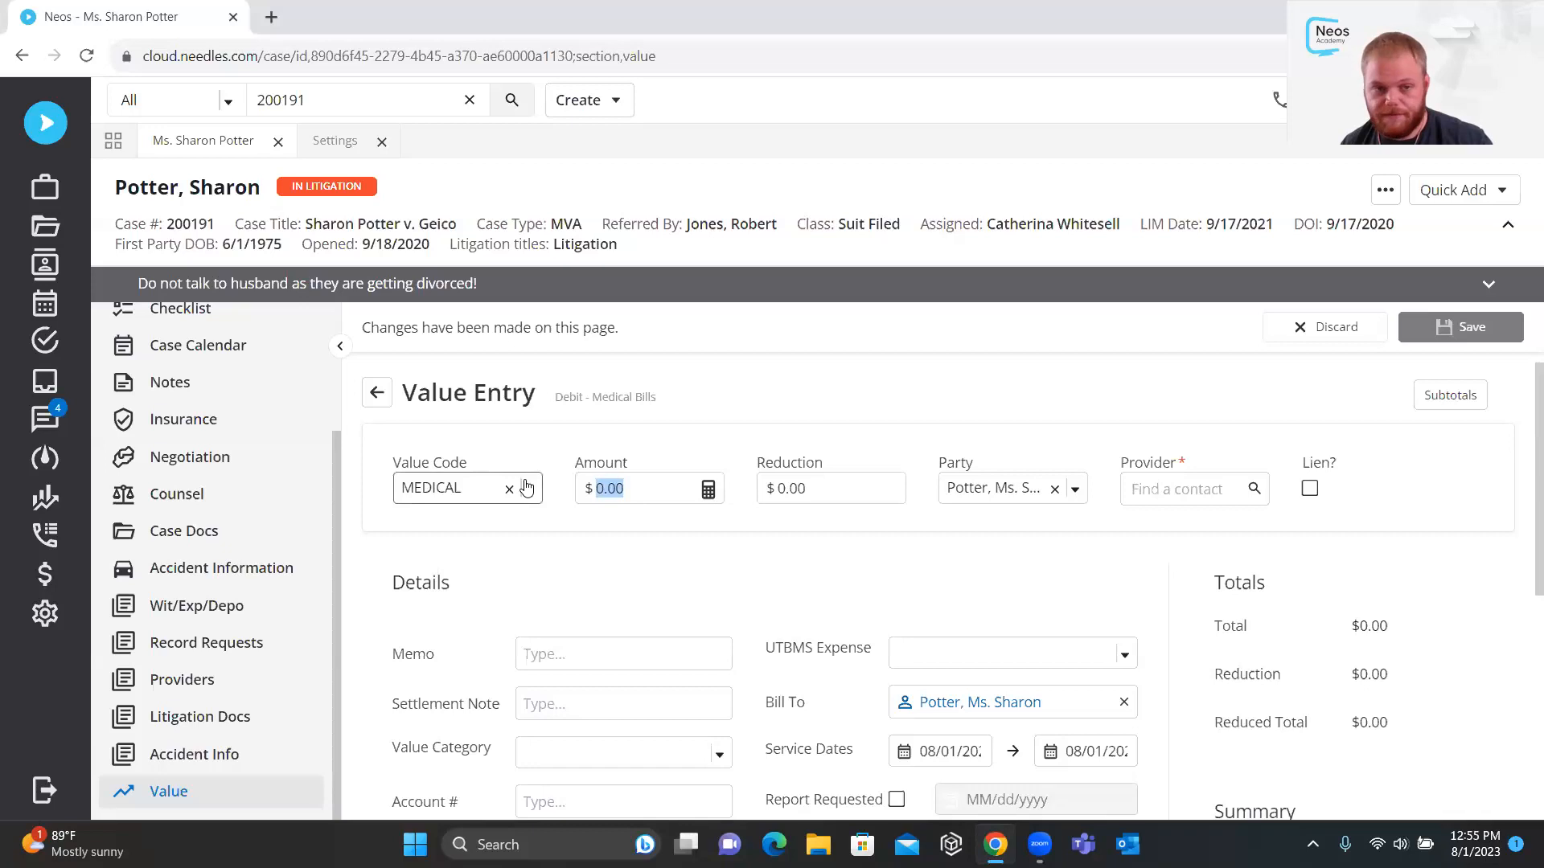
text(1500)
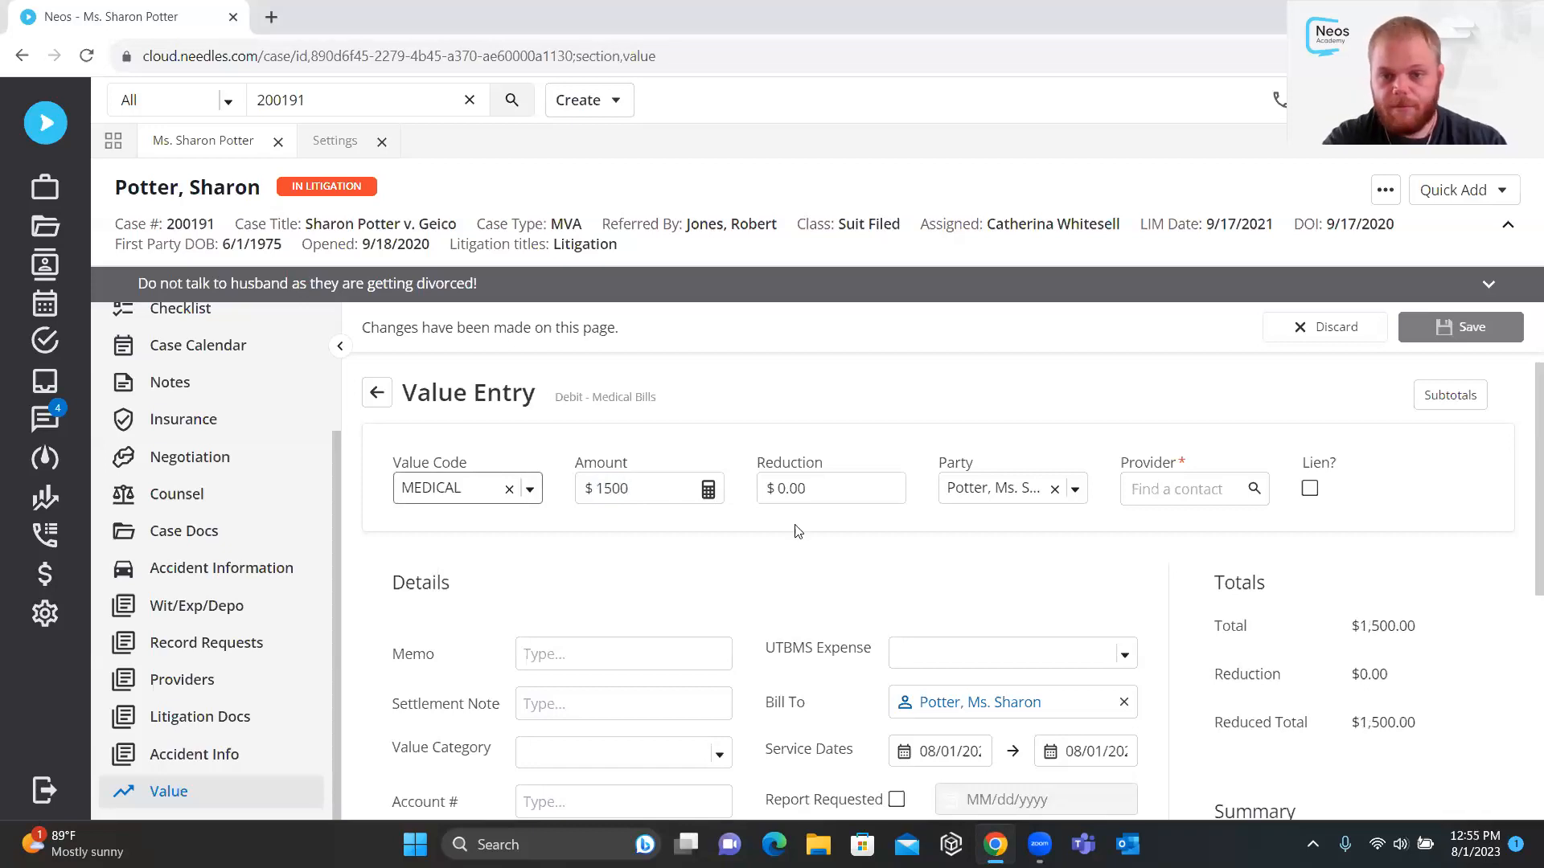
click(1133, 492)
text(jfk)
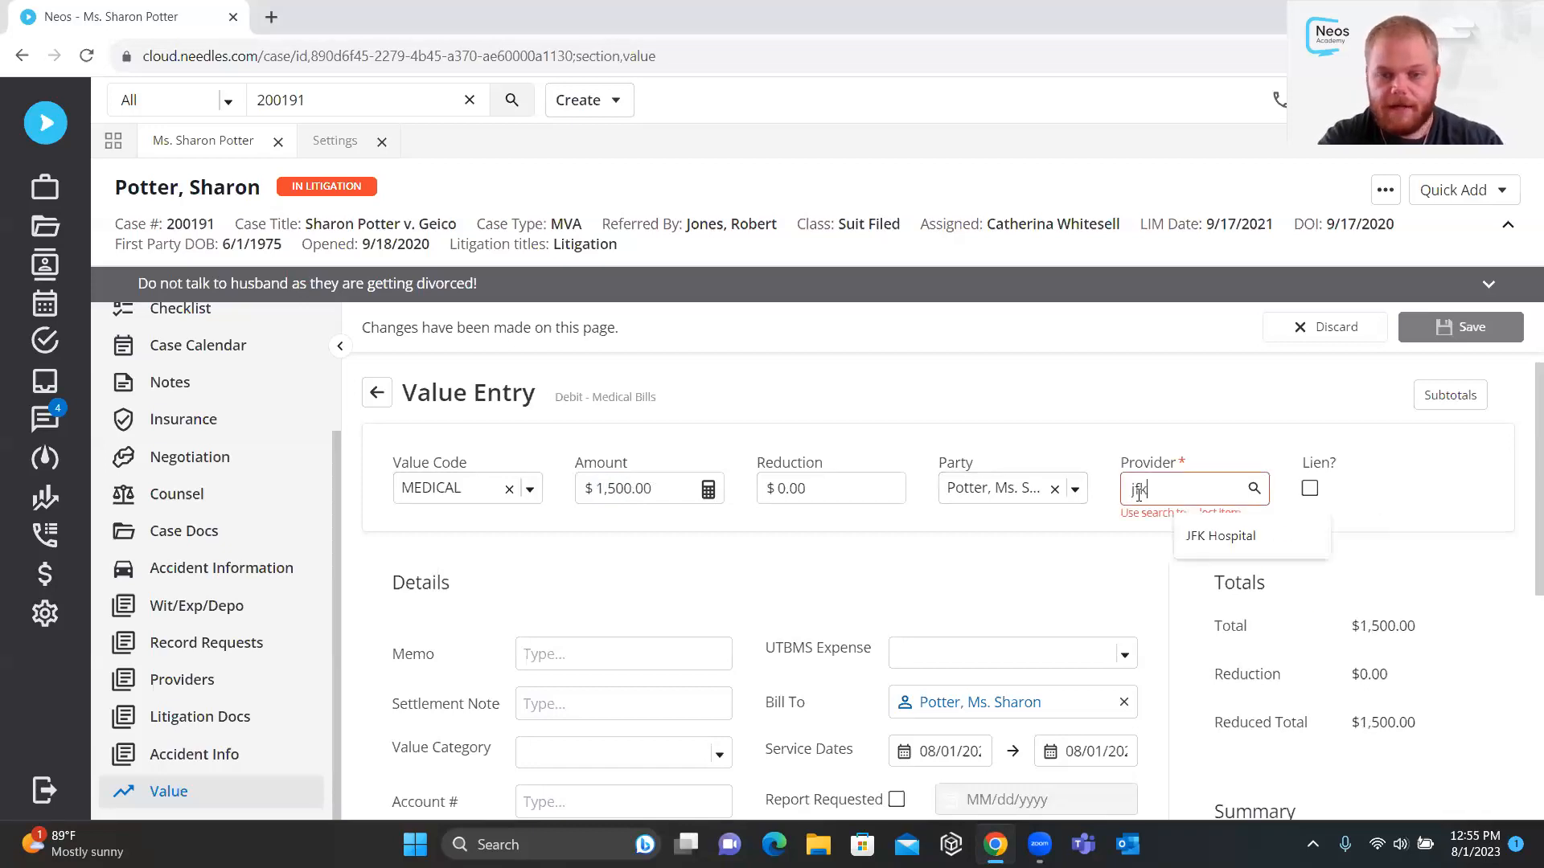
key(Return)
click(1008, 400)
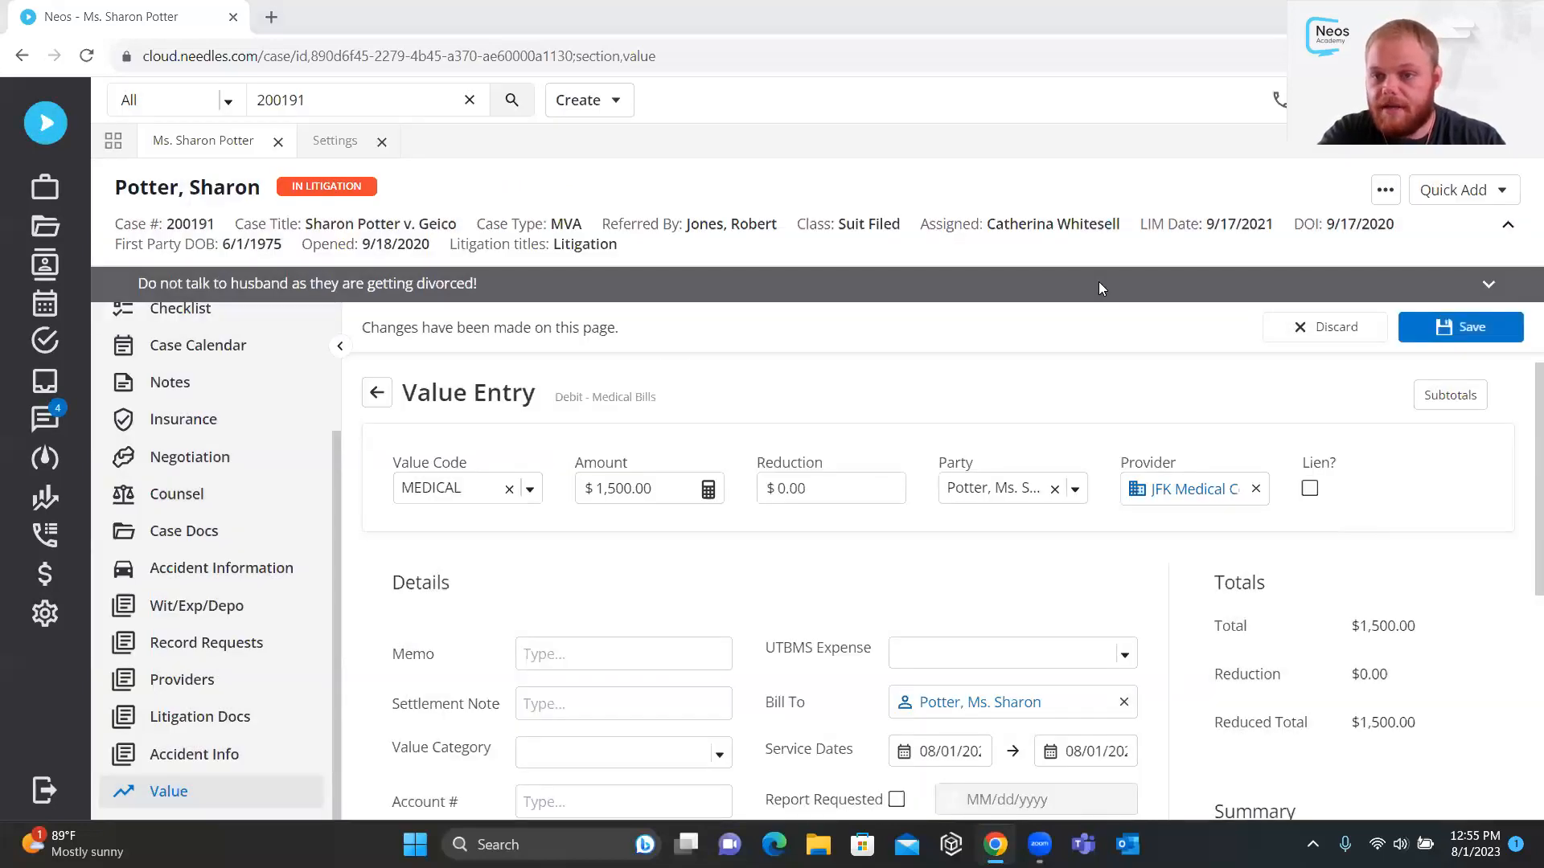
click(1442, 322)
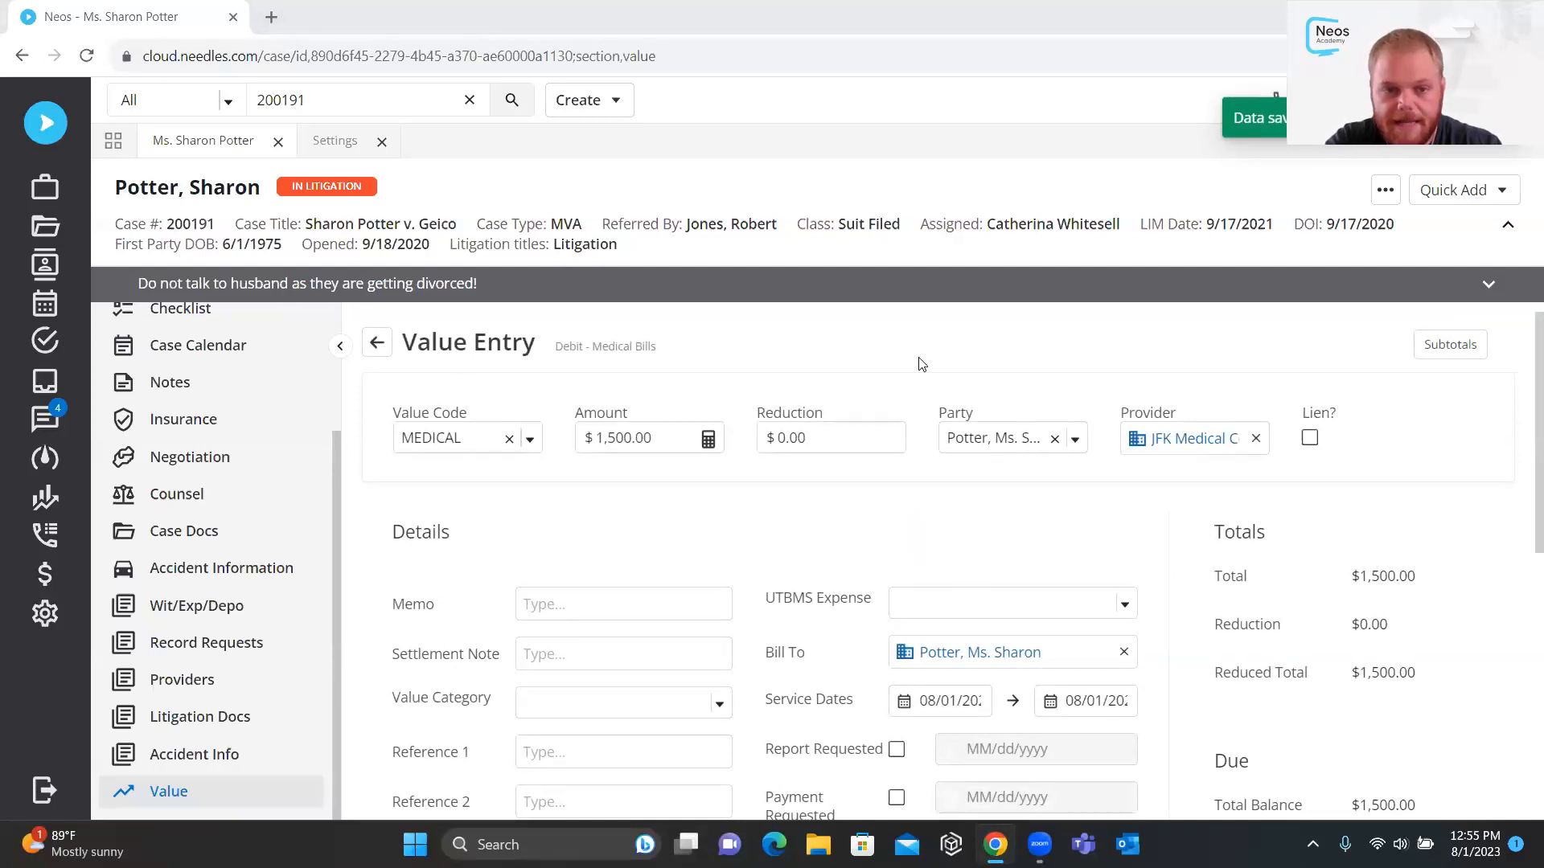
Review the Paid By options in a new transaction for the medical entry, and close the transaction form without saving
scroll(864, 473, down, 4)
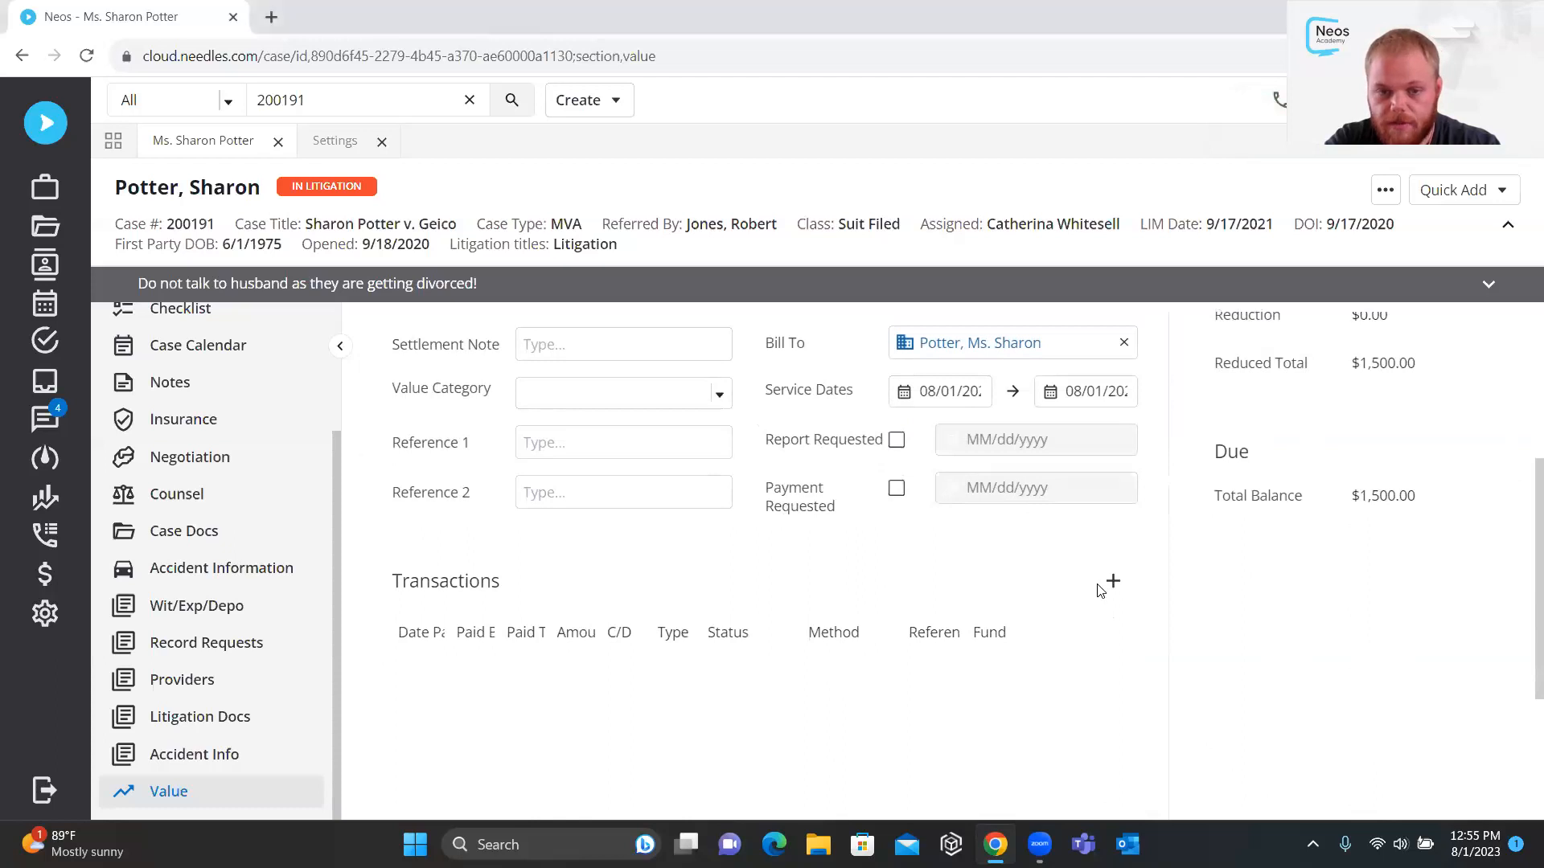
click(1113, 581)
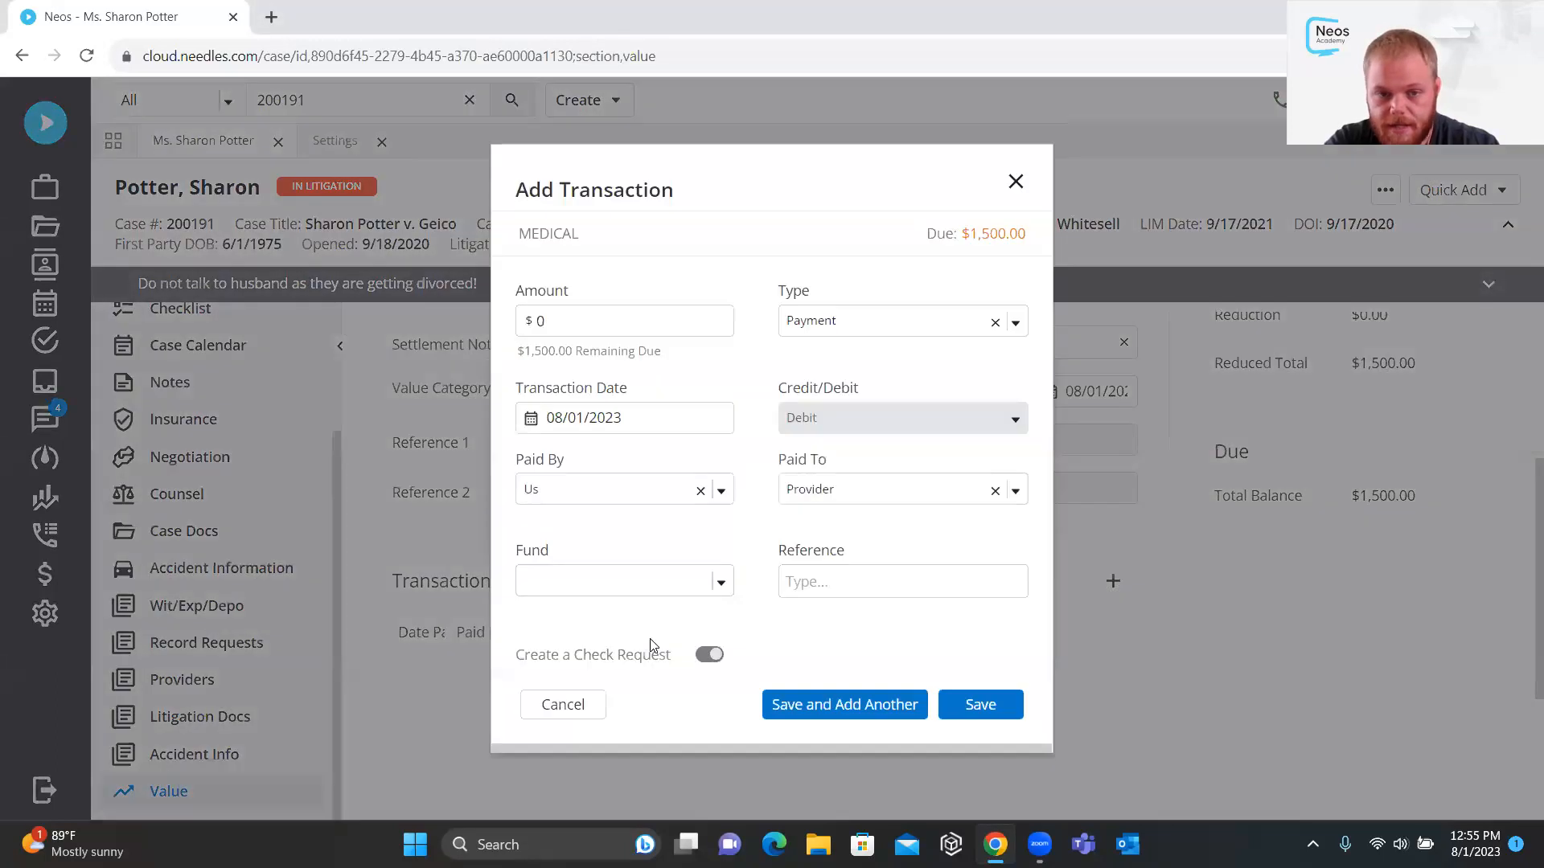
click(580, 498)
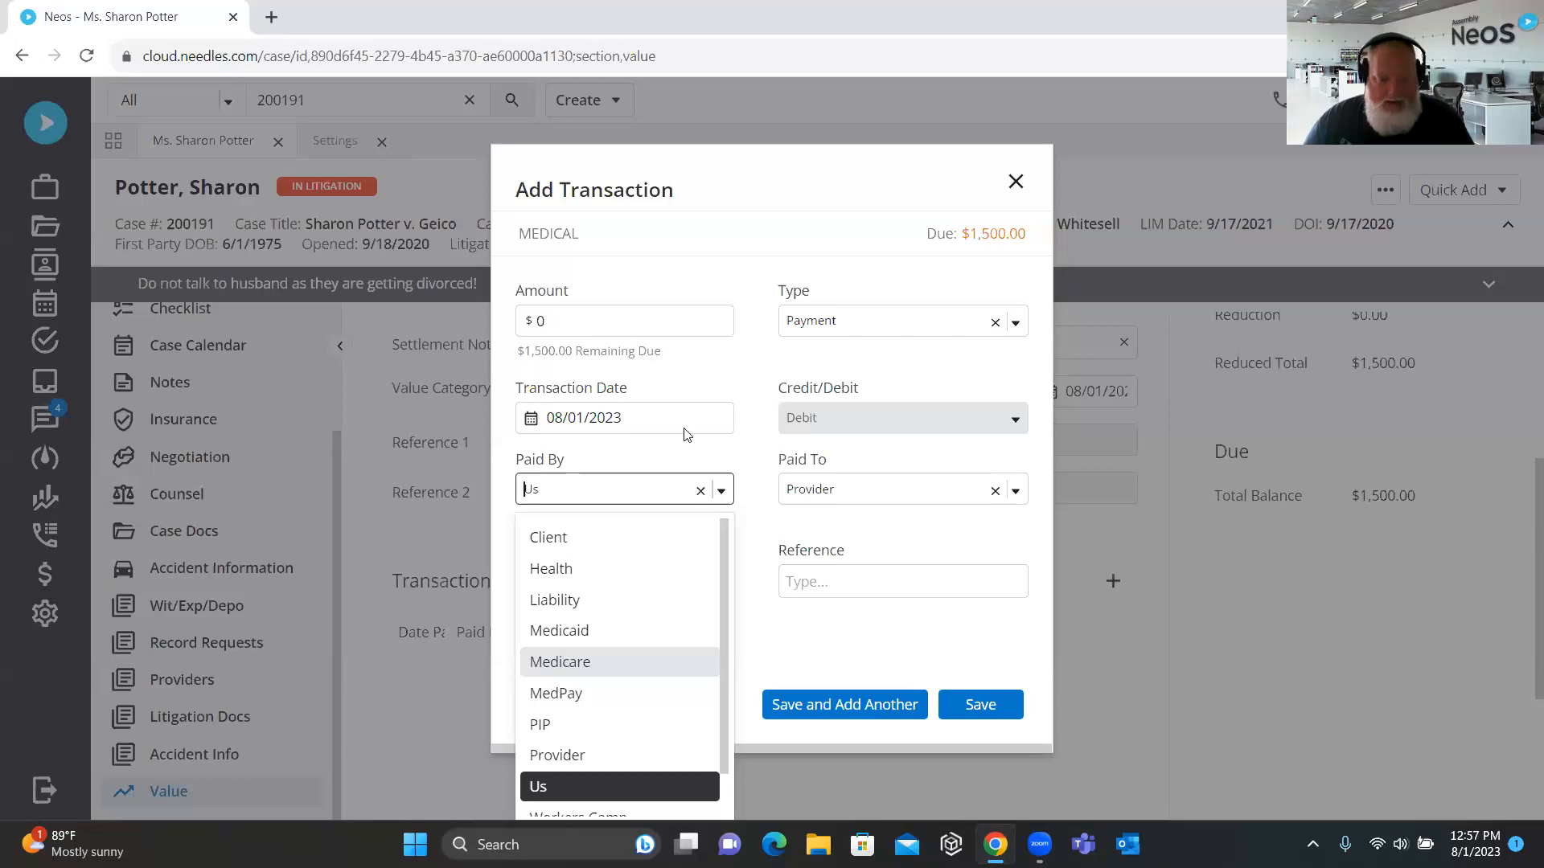
click(802, 172)
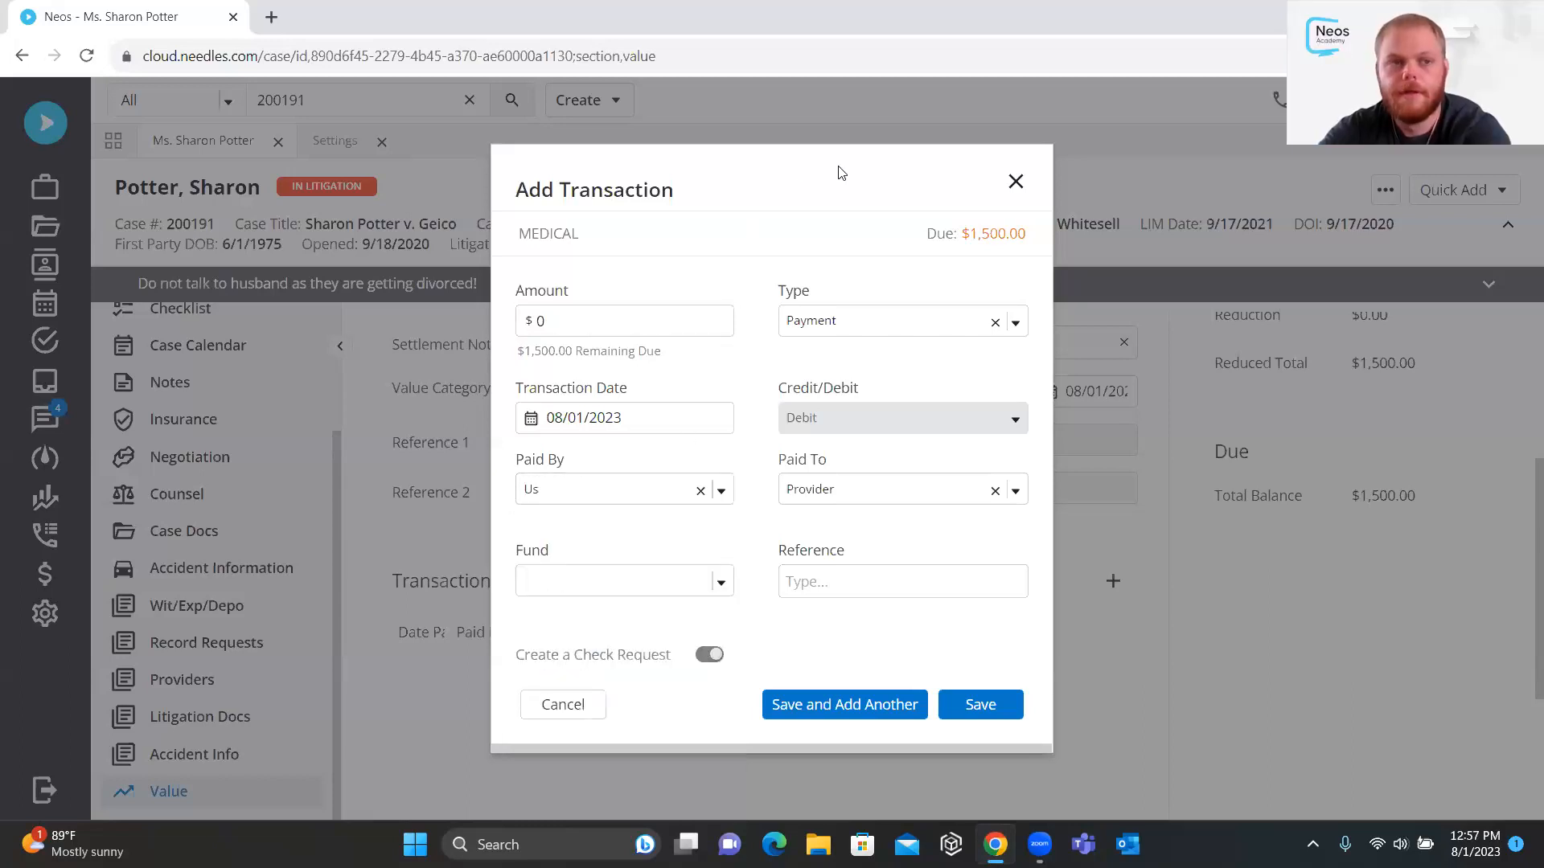
click(1013, 191)
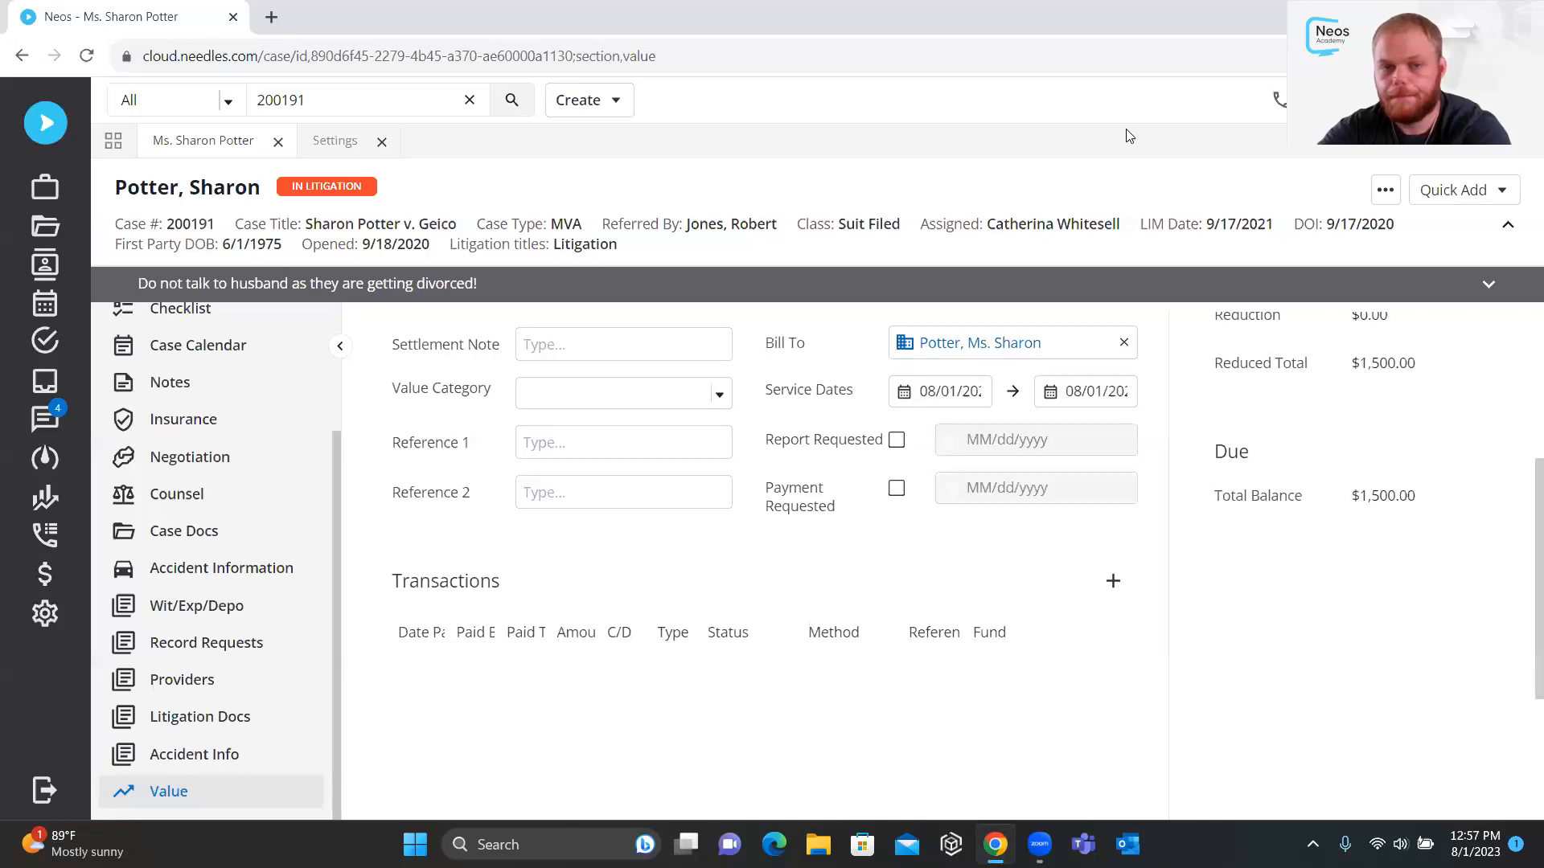